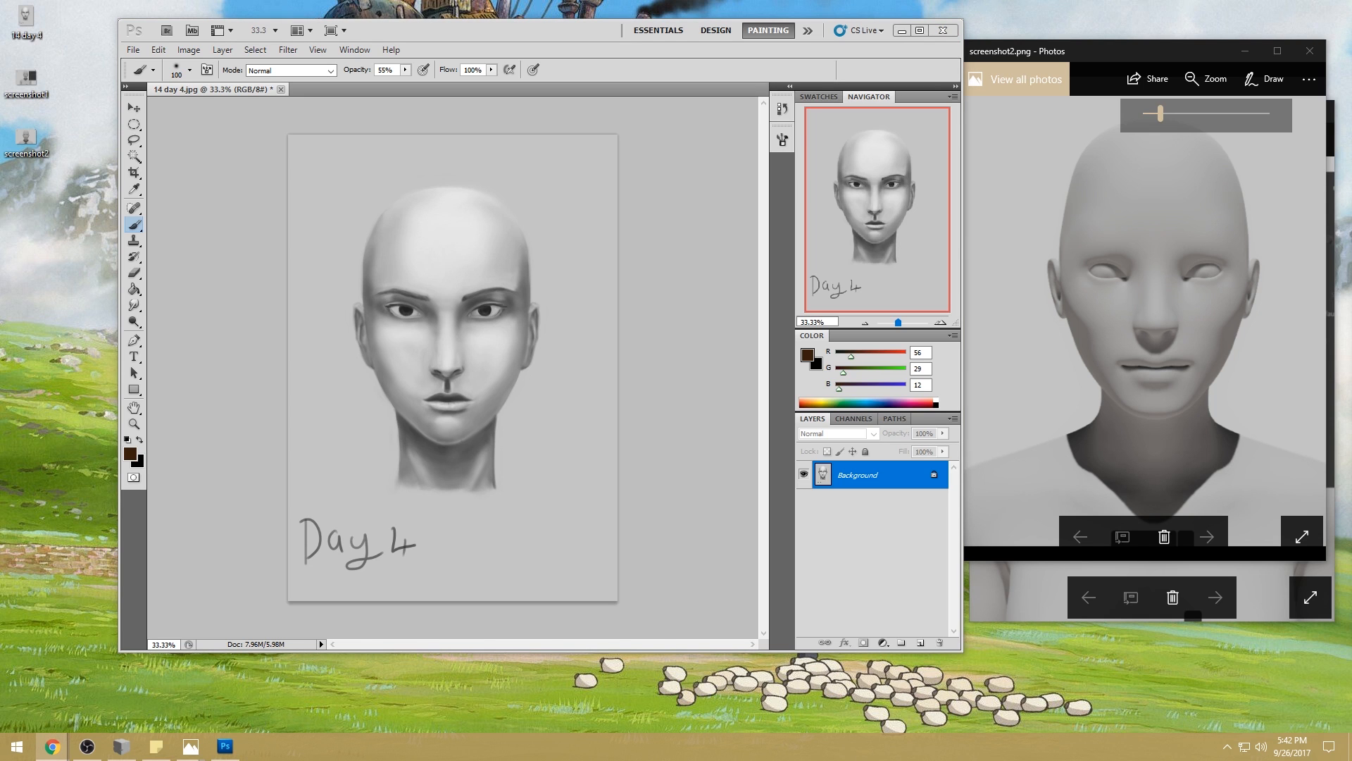
- Switch to Chrome and open Istebrak's Art Class and Critique Community on Google+
click(52, 746)
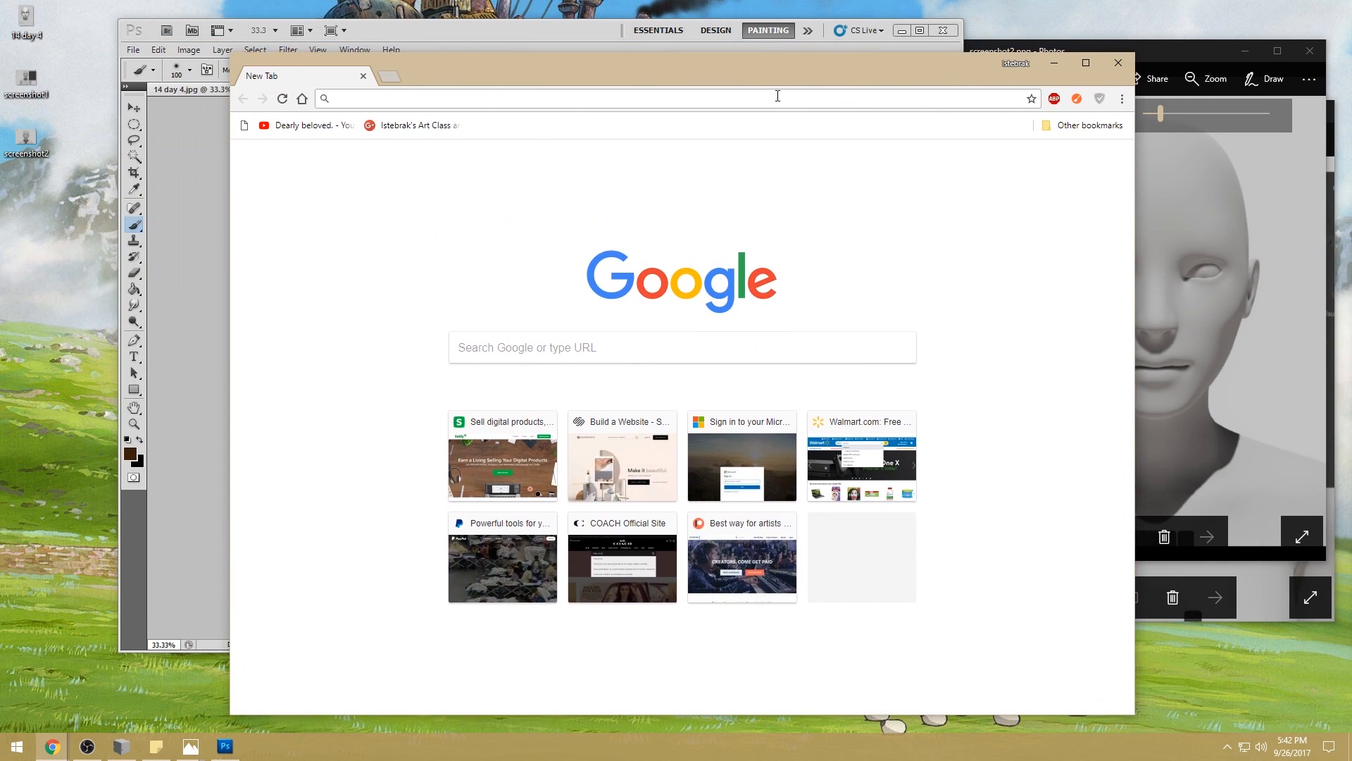
text(s)
key(BackSpace)
text(comm)
key(Down)
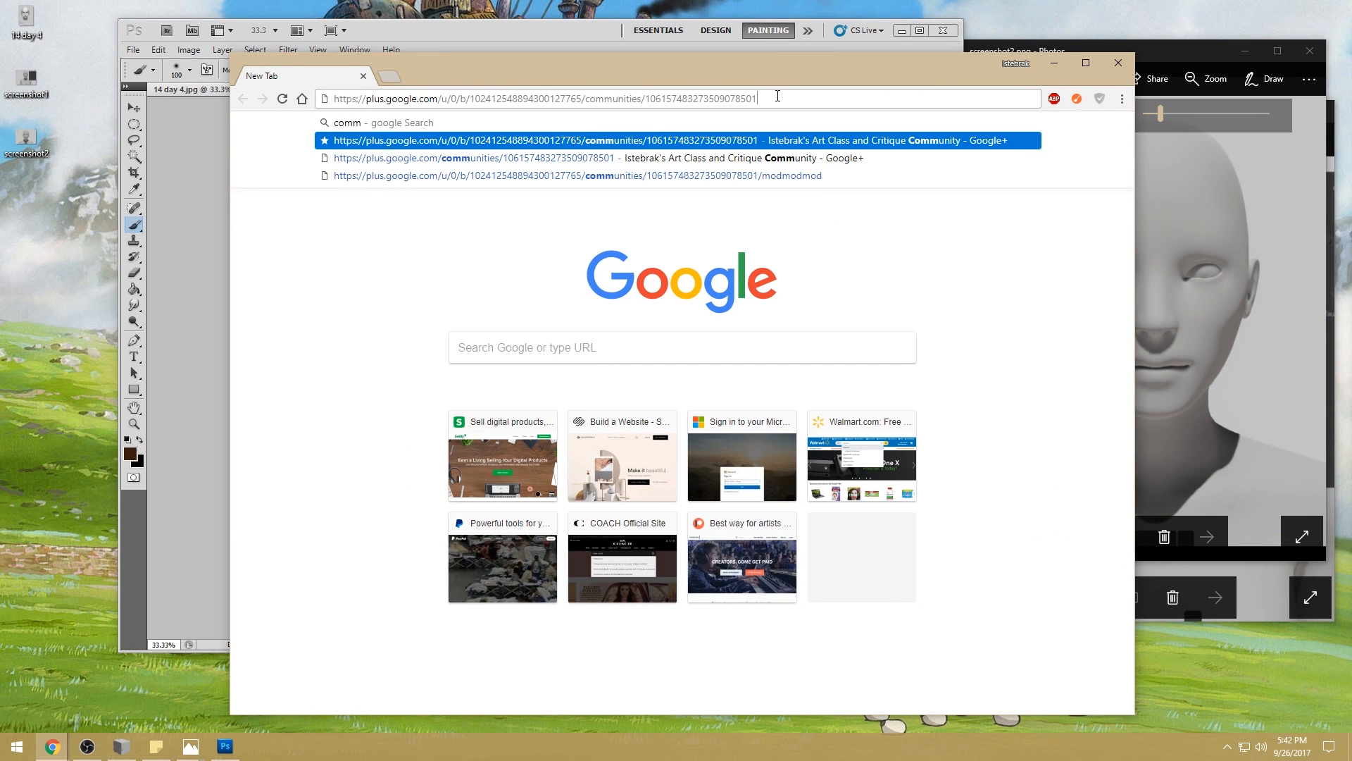
key(Return)
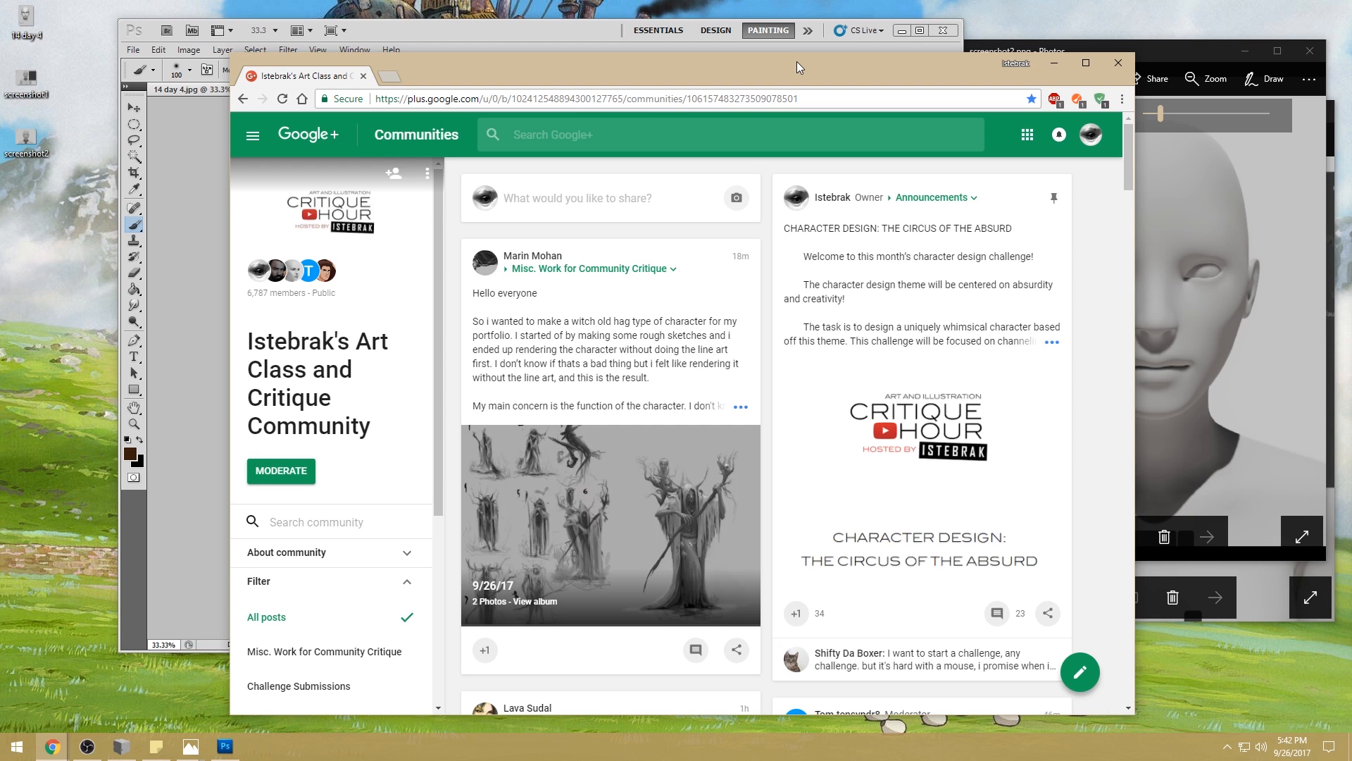
- Show the community's 14-Day Challenge posts and maximize the browser window
scroll(365, 682, down, 3)
drag(623, 71, 607, 32)
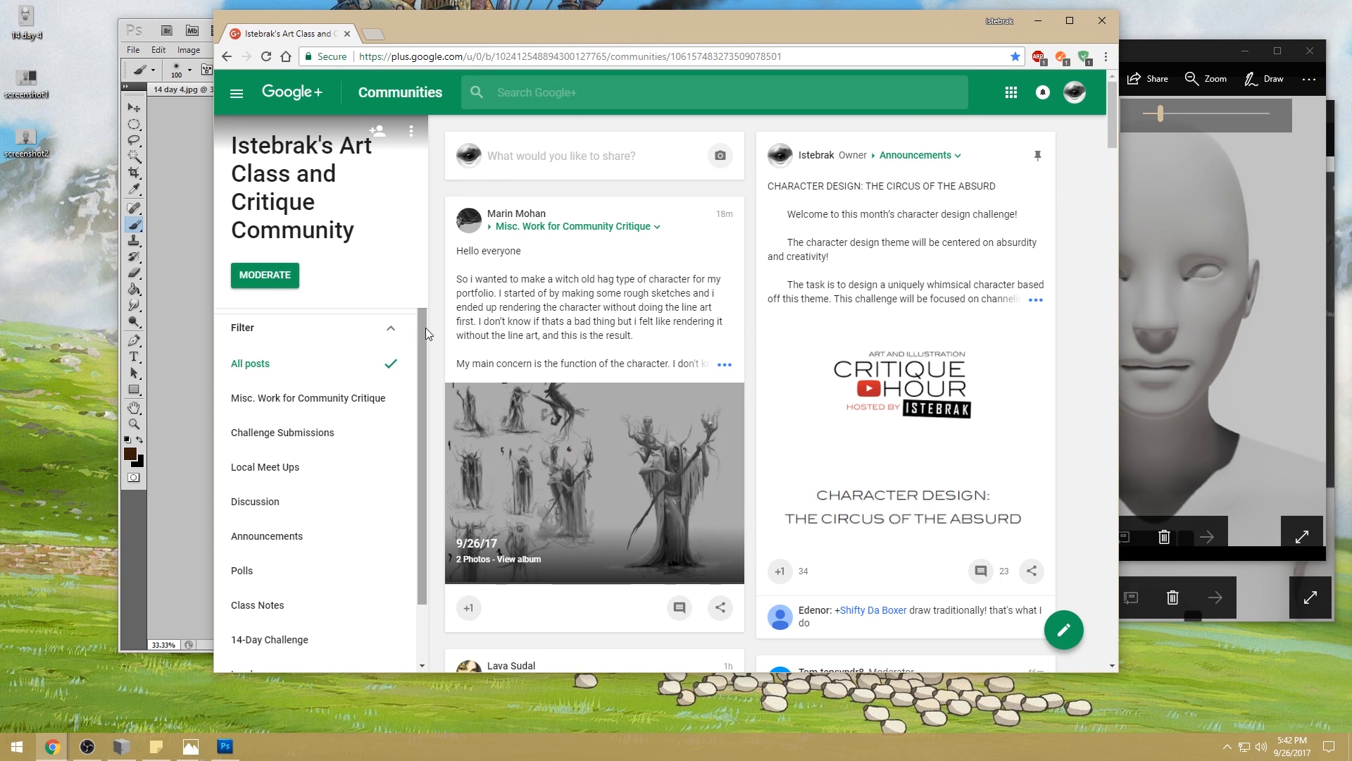
scroll(393, 422, down, 3)
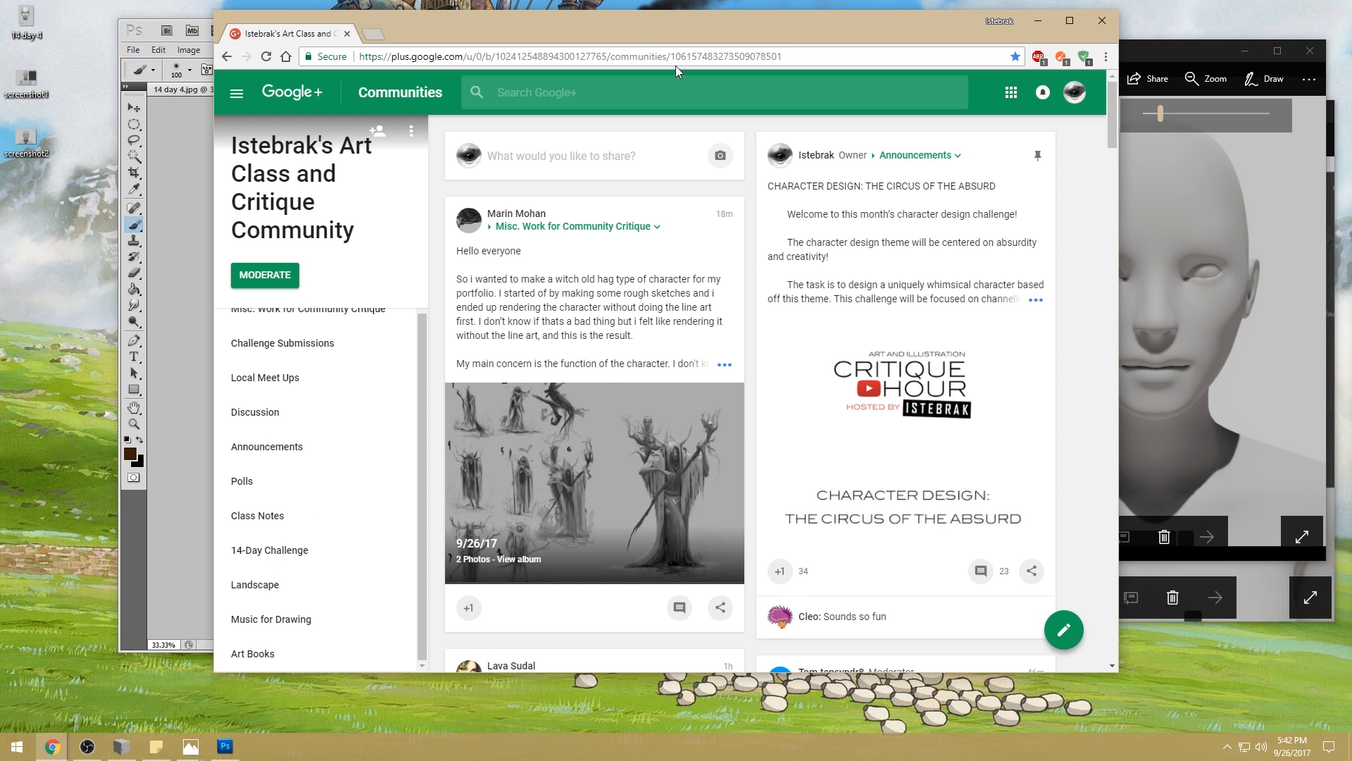
click(294, 554)
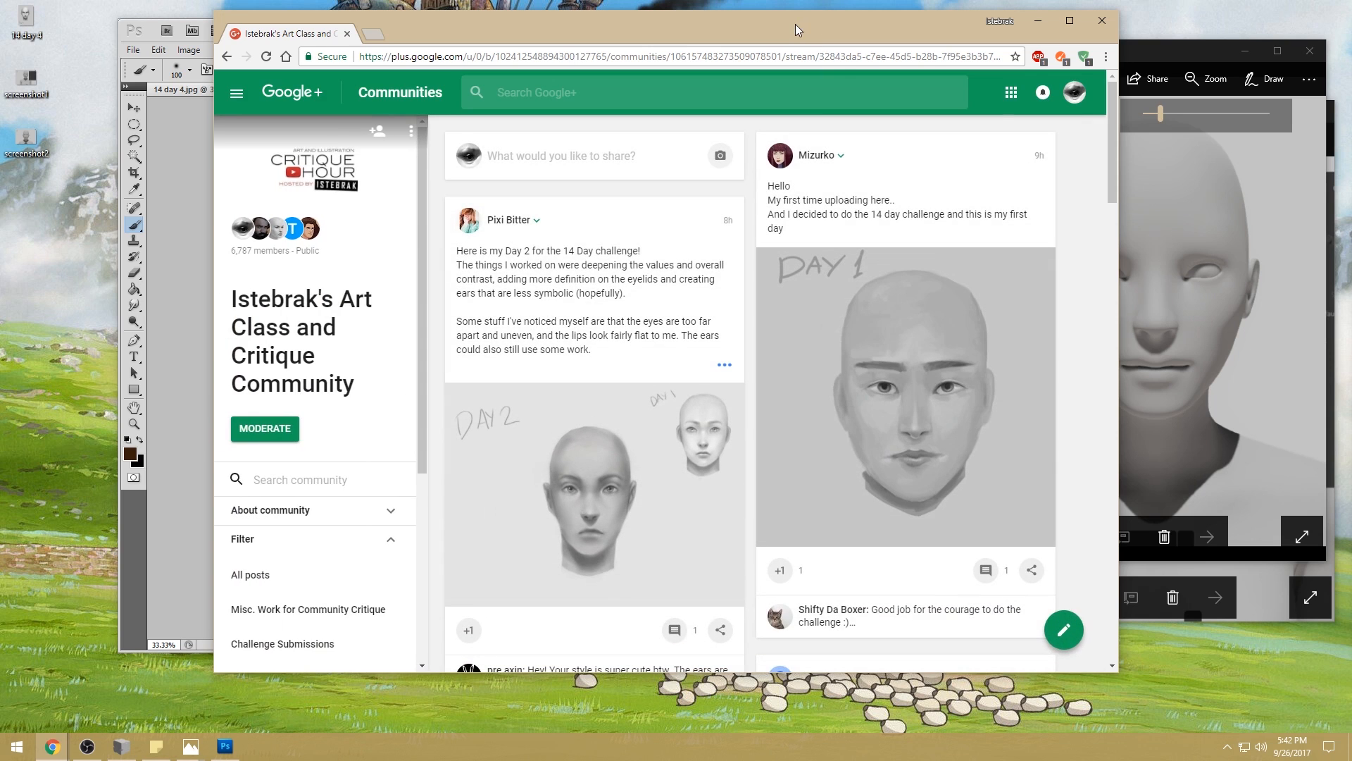
double_click(796, 24)
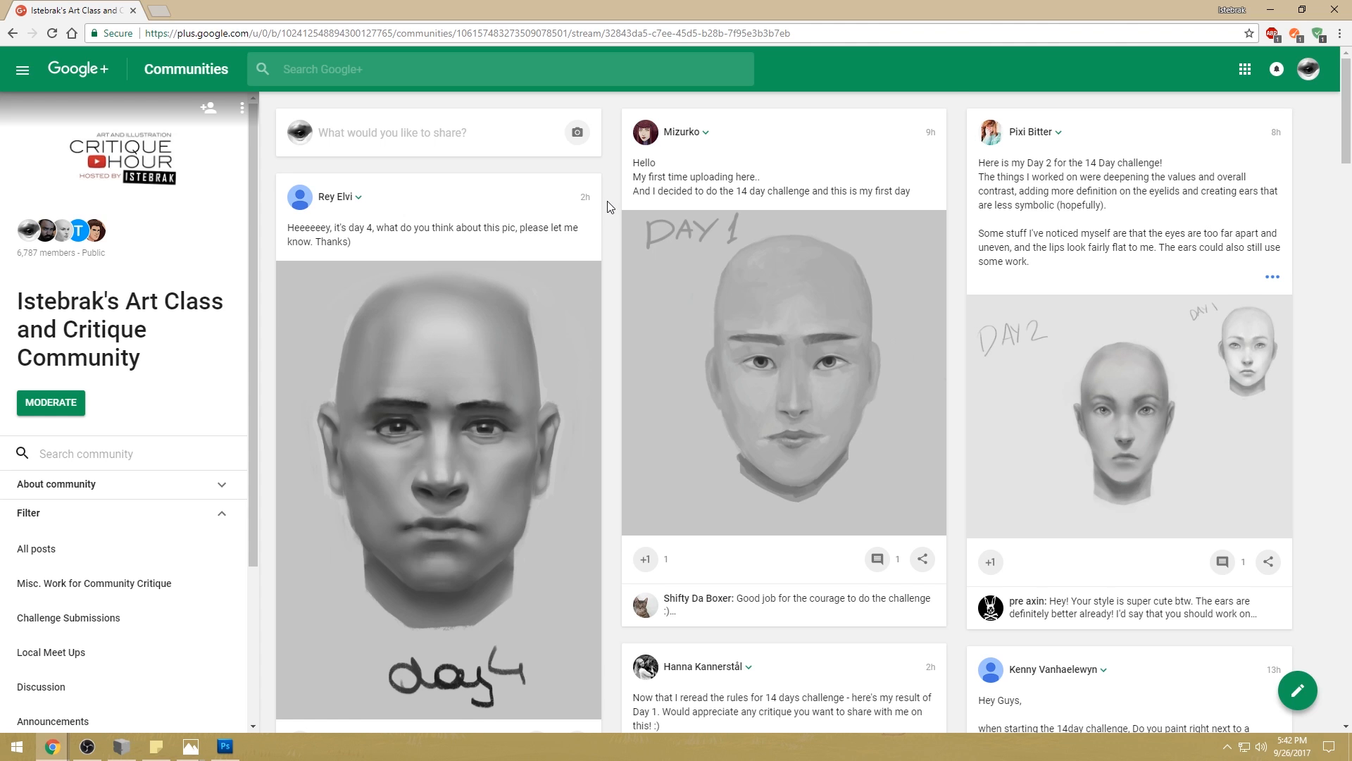
- Examine the members' portrait submissions in the 14-Day Challenge feed, briefly bringing up the PortraitStudio head for comparison
scroll(610, 206, down, 5)
scroll(610, 207, down, 5)
scroll(609, 206, down, 12)
scroll(610, 206, down, 7)
scroll(609, 204, down, 11)
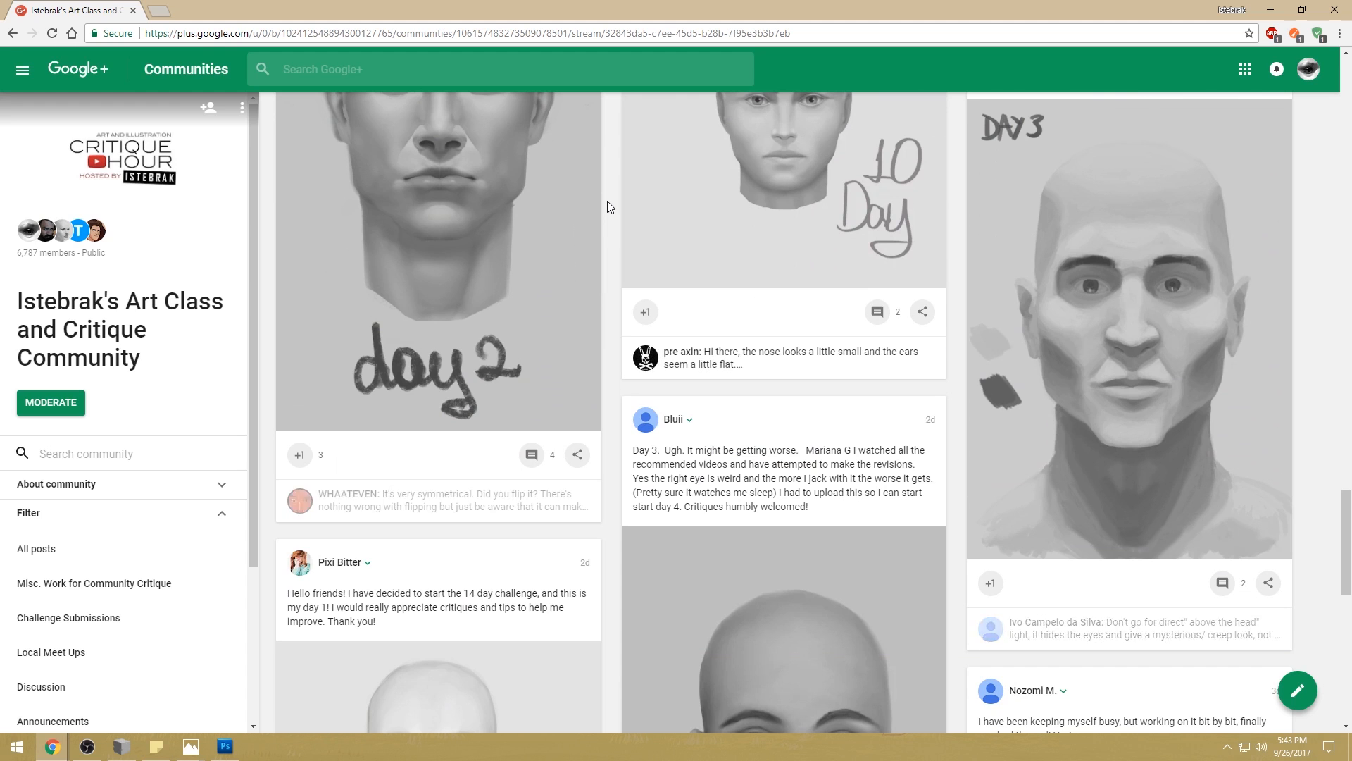
scroll(608, 205, down, 3)
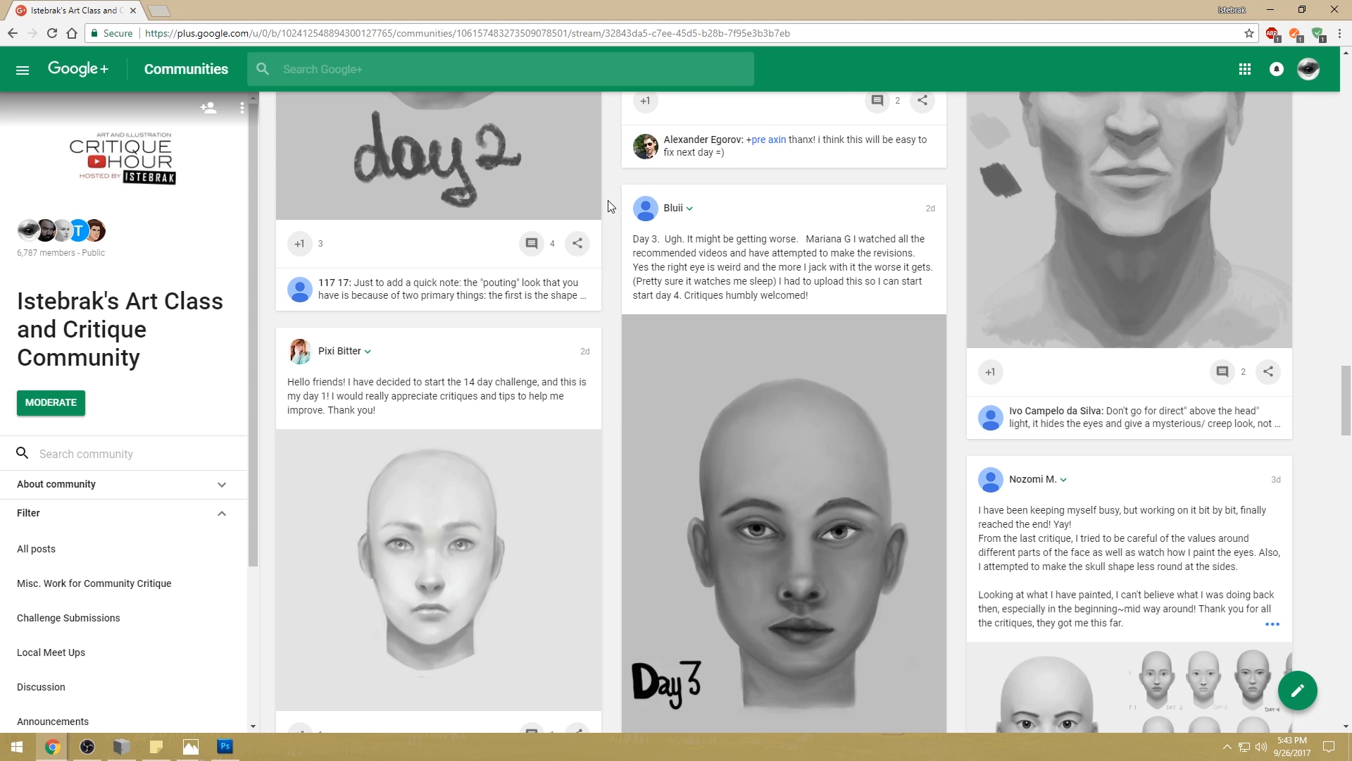
click(122, 747)
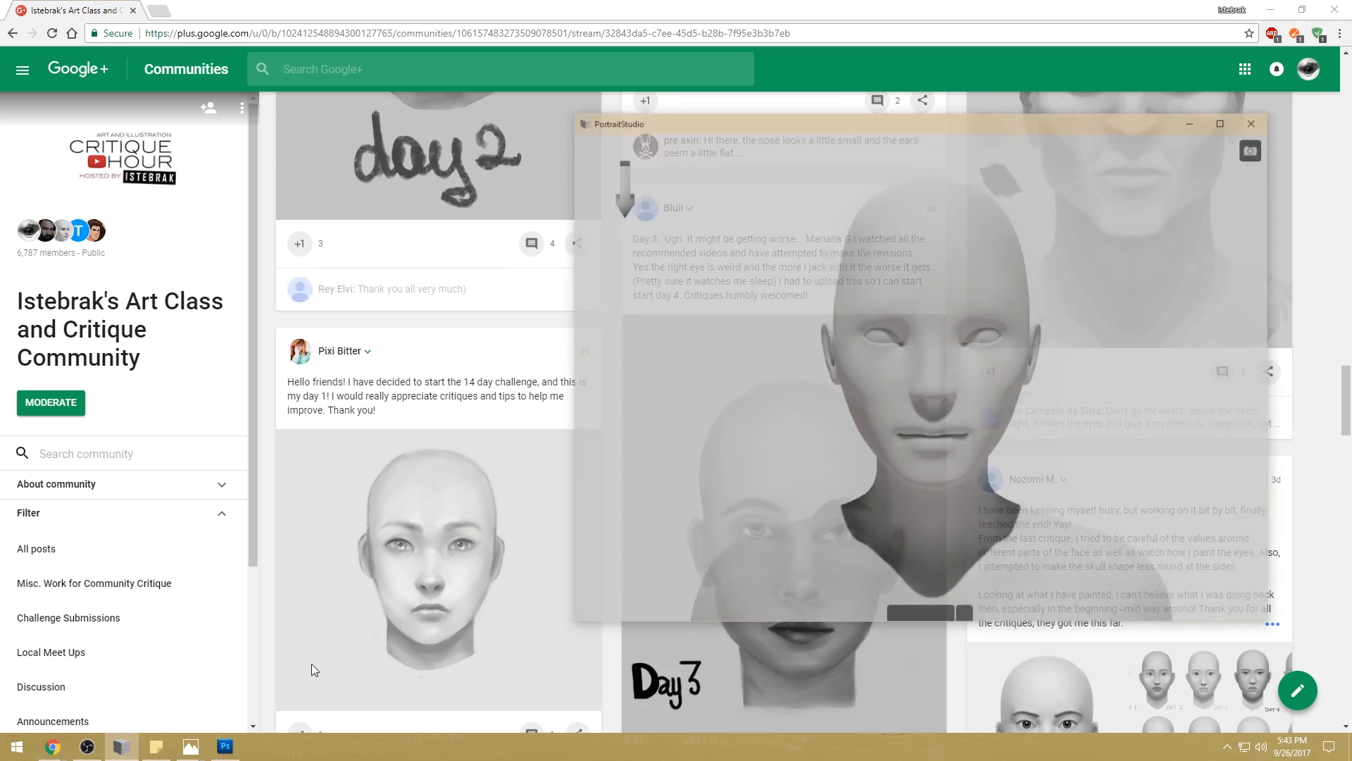
click(1305, 94)
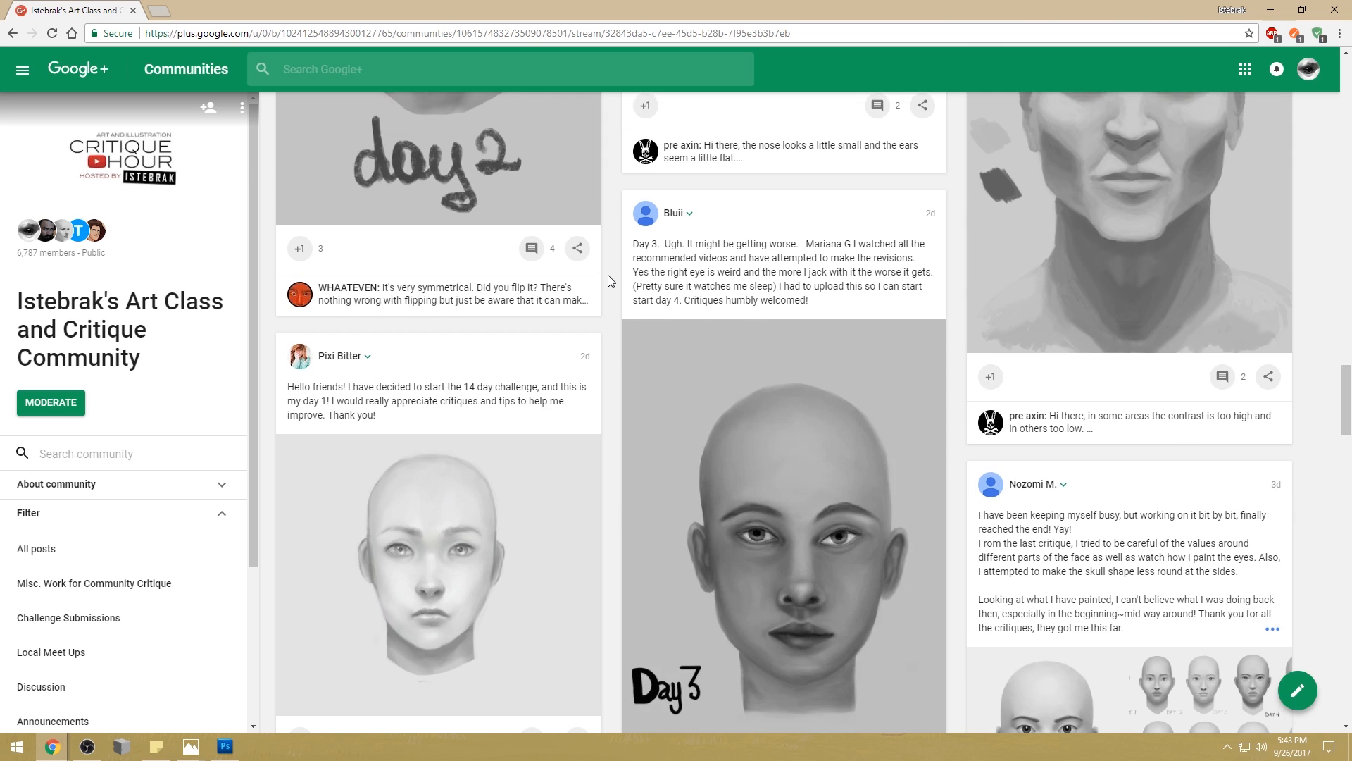
- Review the newer challenge posts and open the image pairing a woman's reference photo with a pencil portrait
scroll(610, 280, up, 12)
scroll(610, 280, up, 5)
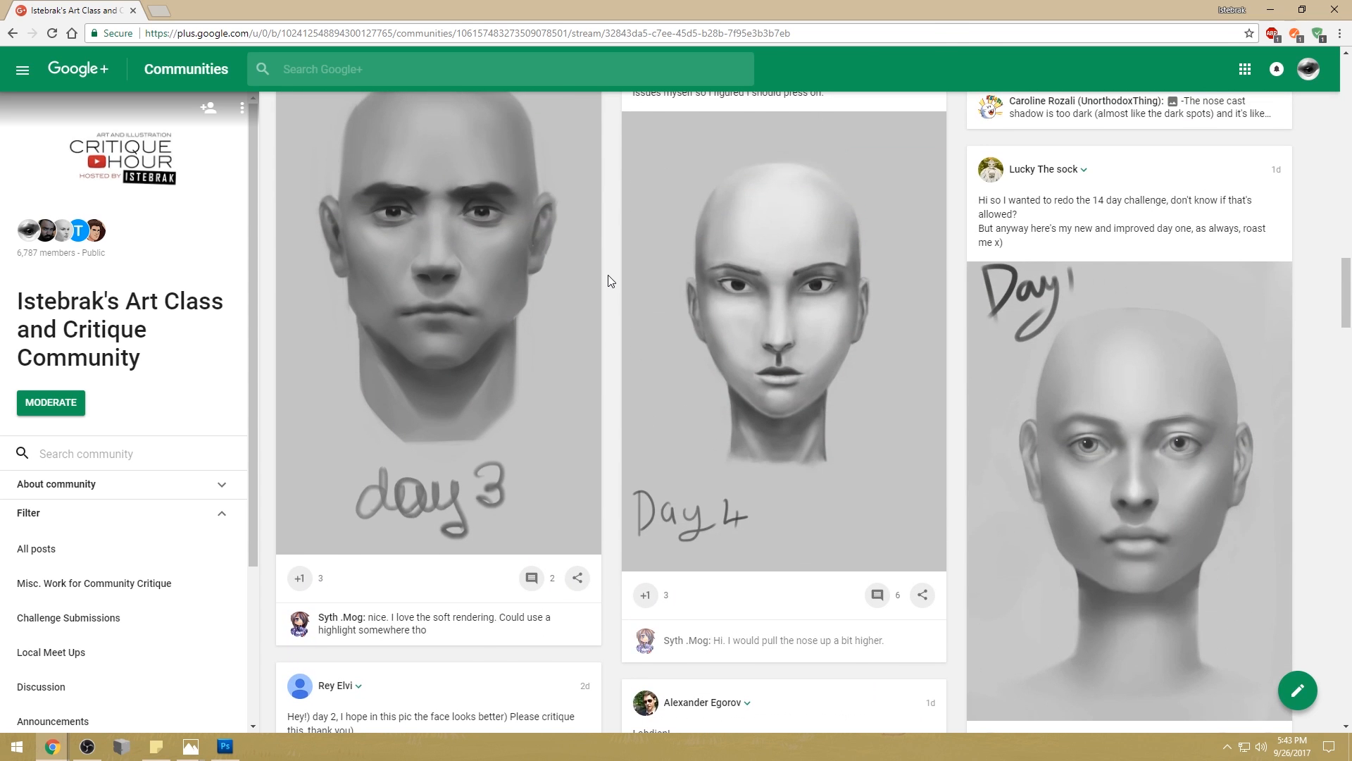
scroll(610, 280, up, 3)
scroll(610, 280, up, 6)
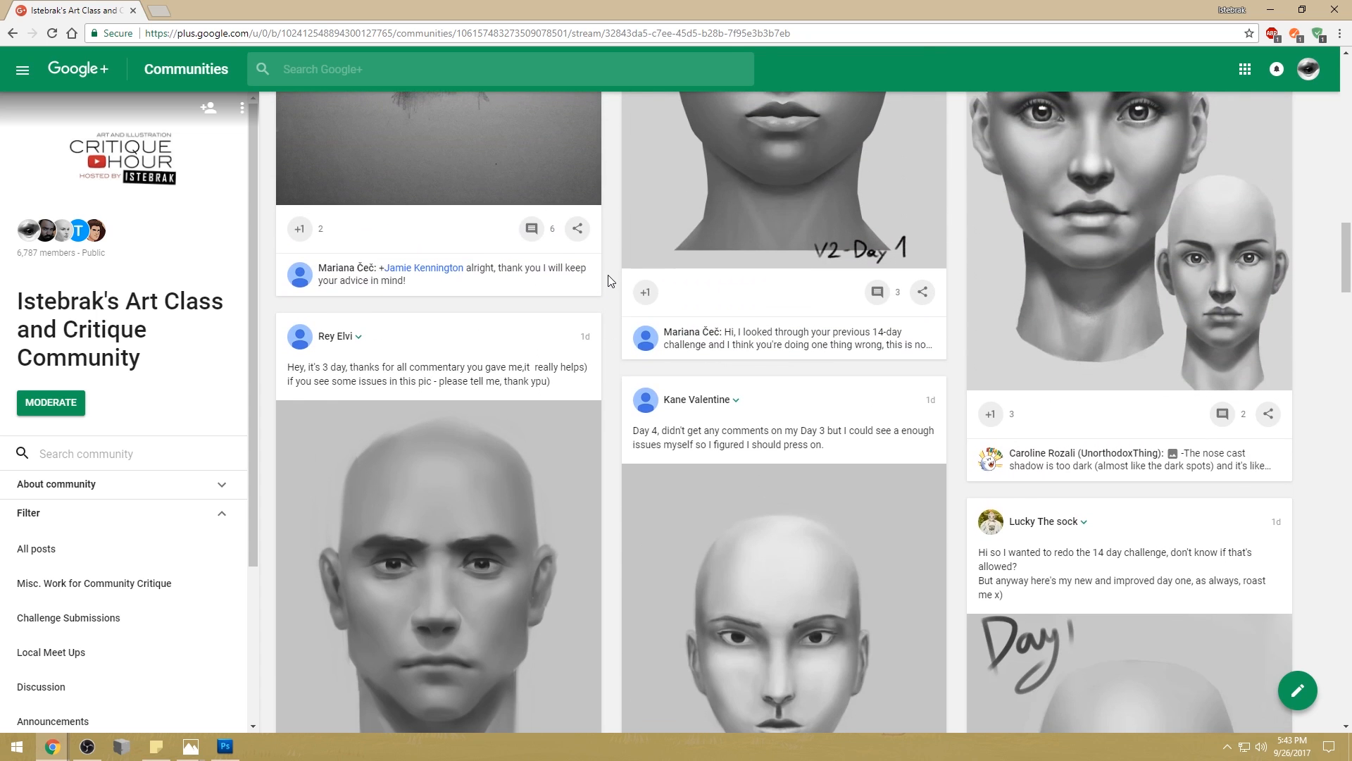
scroll(610, 280, up, 6)
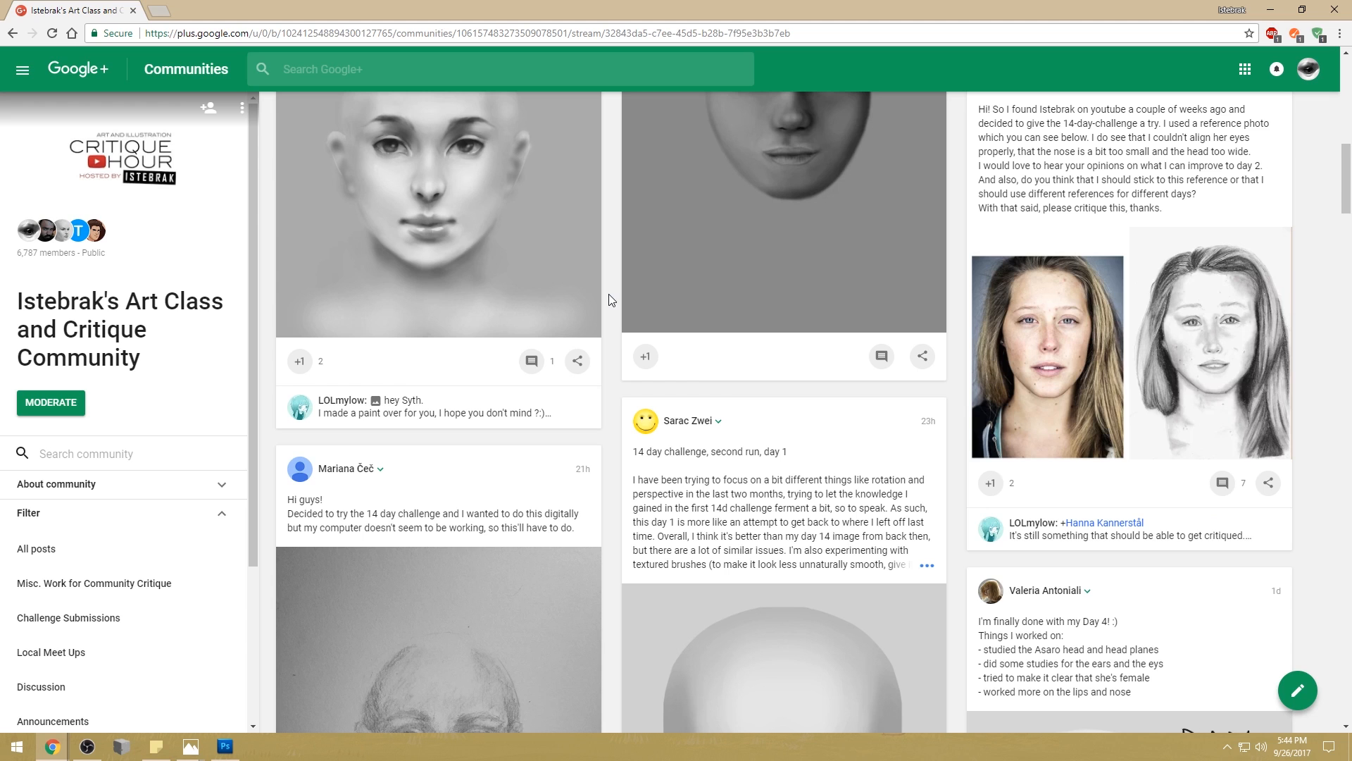
scroll(611, 301, up, 6)
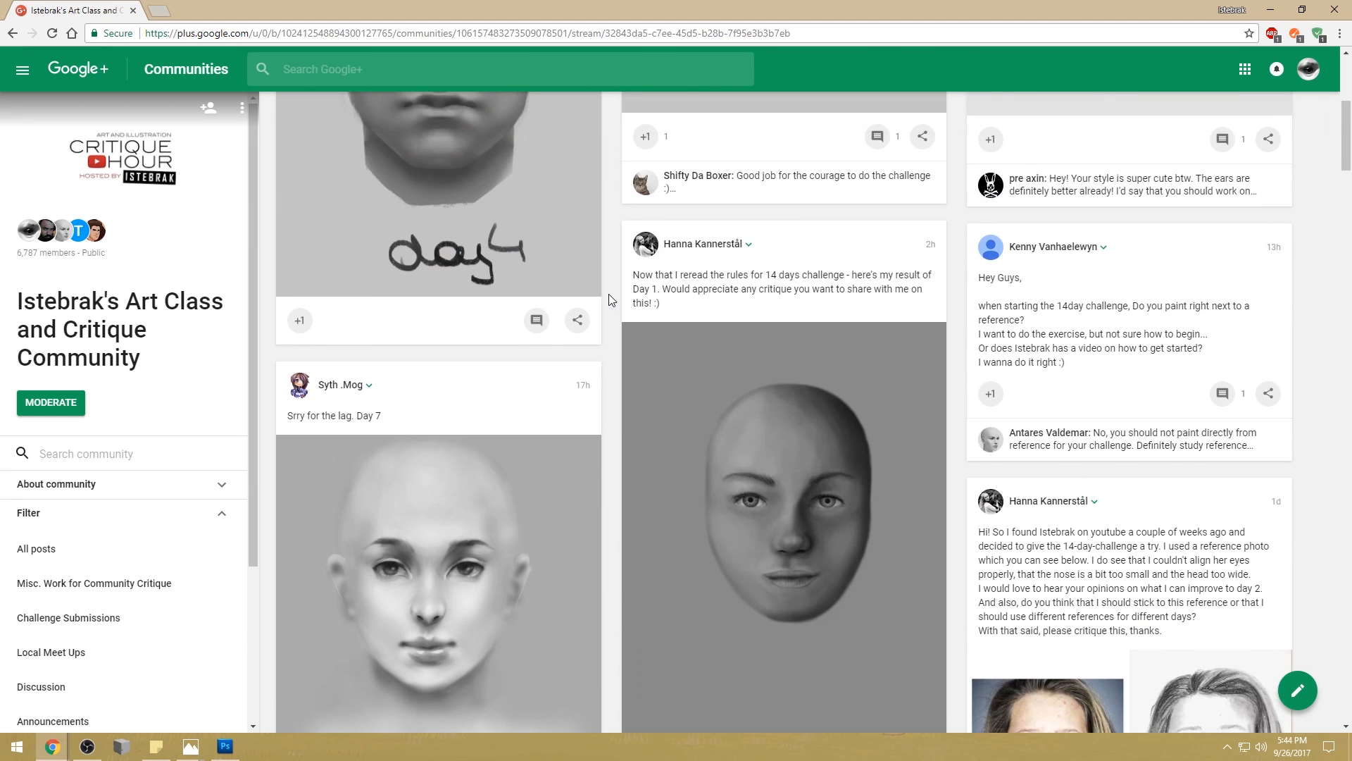
scroll(611, 301, down, 3)
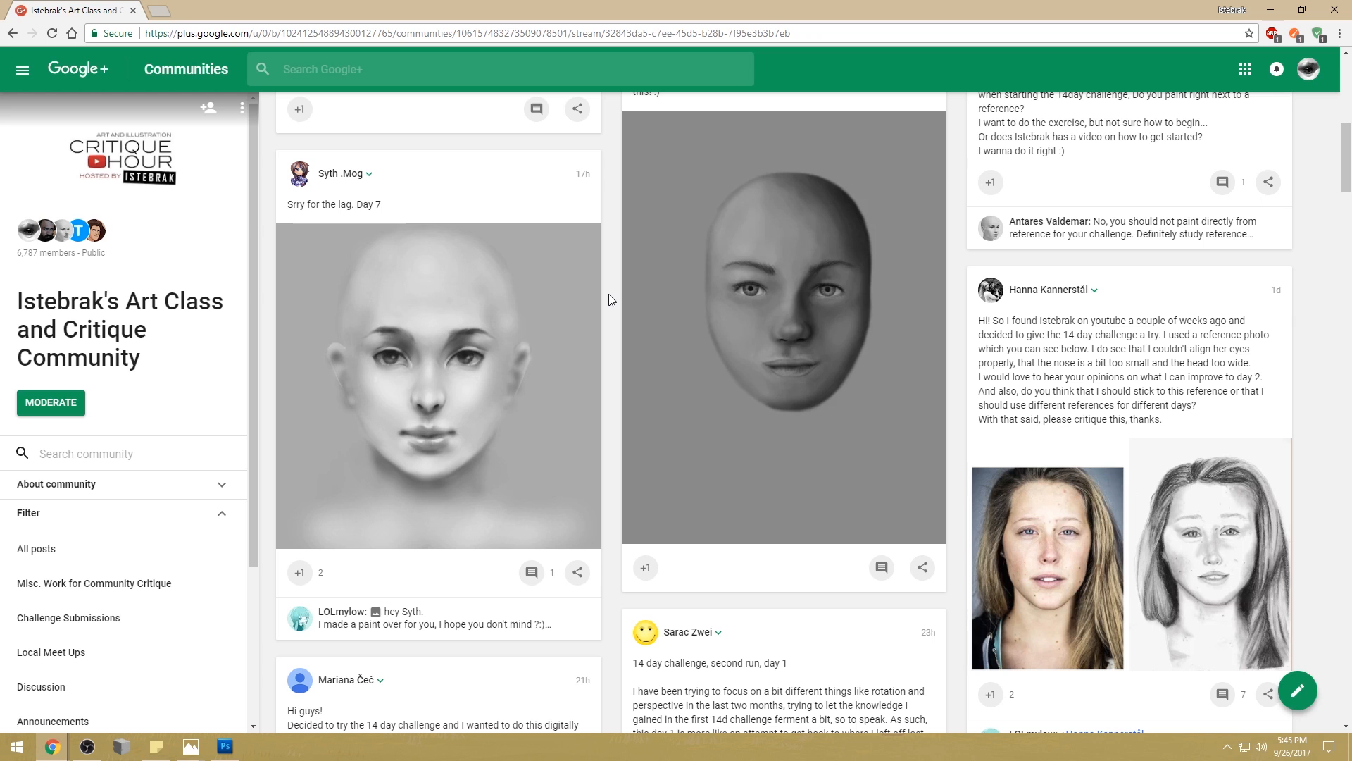
click(1075, 514)
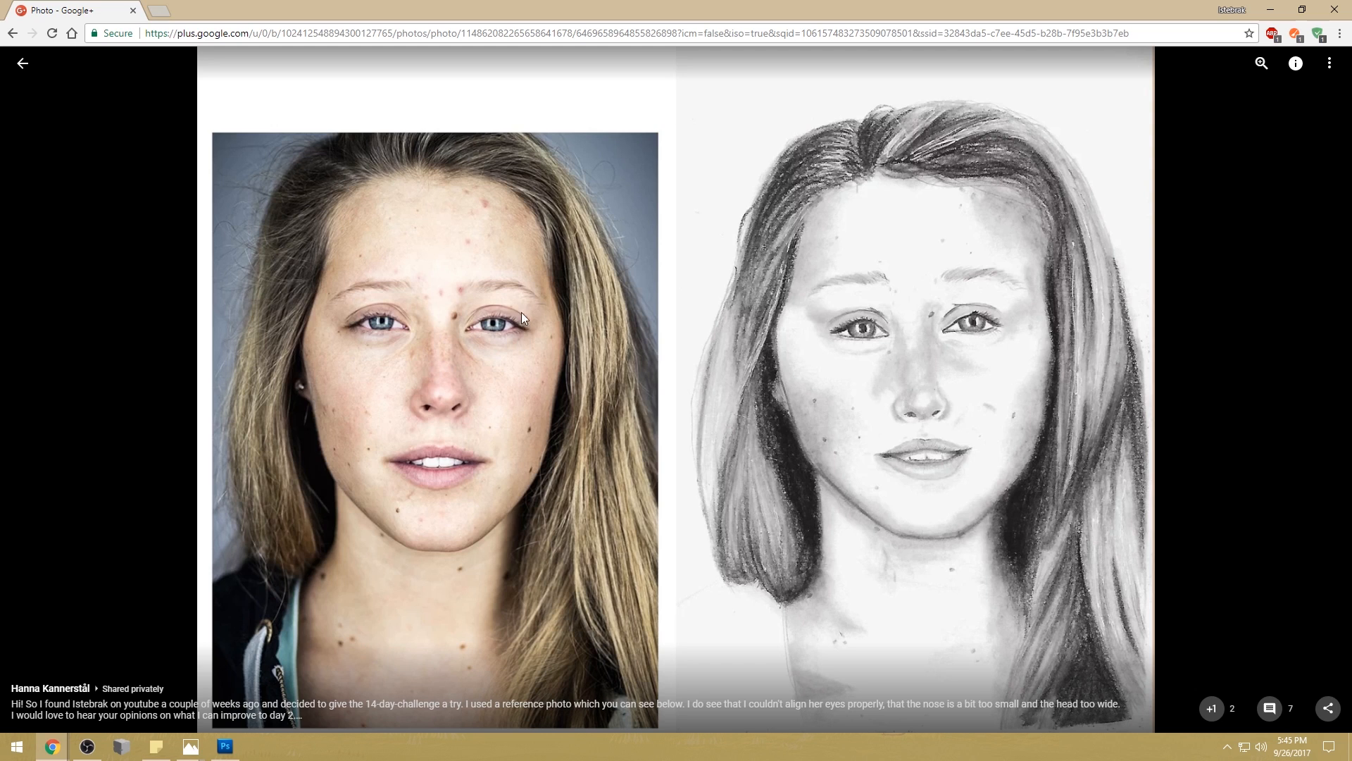
- Restore and minimize the browser, and arrange the Day 4 painting in Photoshop beside the screenshot2.png reference
mouse_move(704, 8)
mouse_down()
mouse_move(717, 31)
mouse_move(732, 26)
mouse_move(720, 17)
mouse_up()
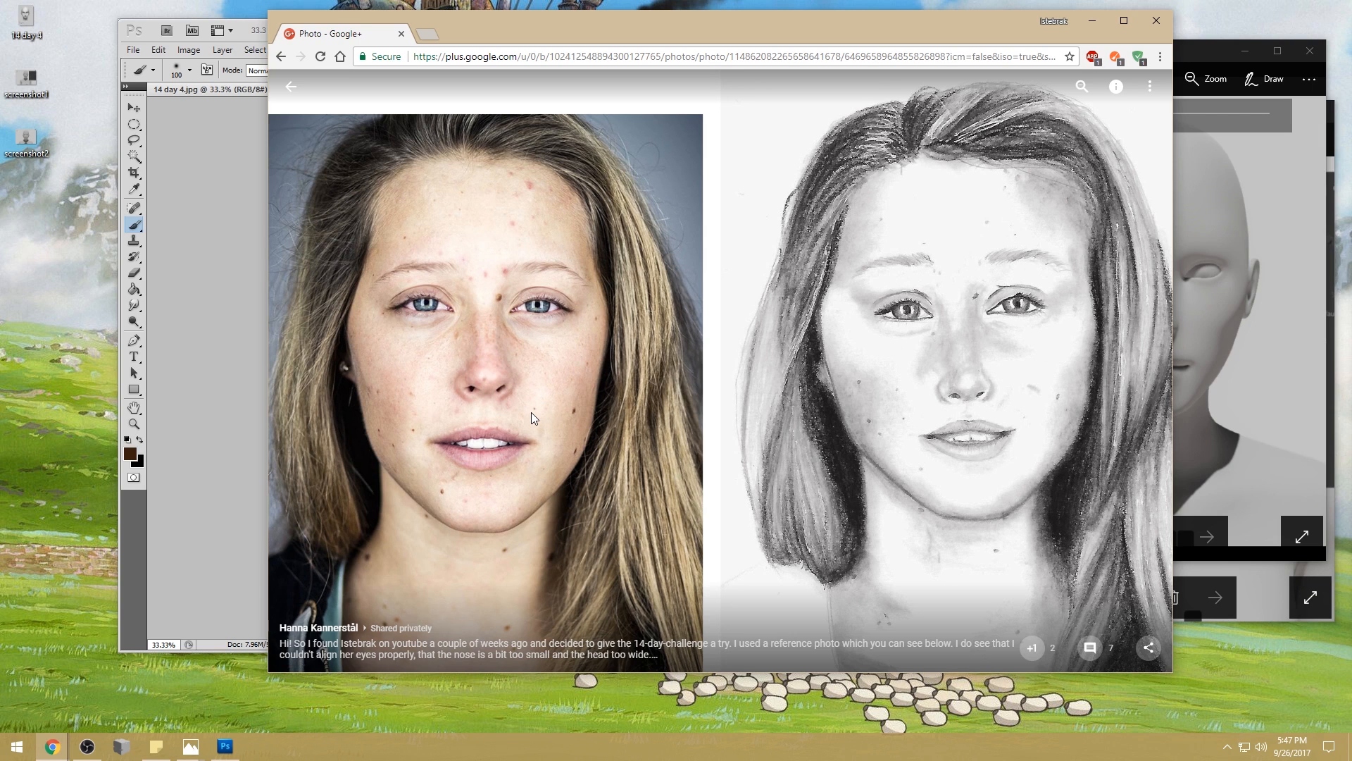
click(1218, 298)
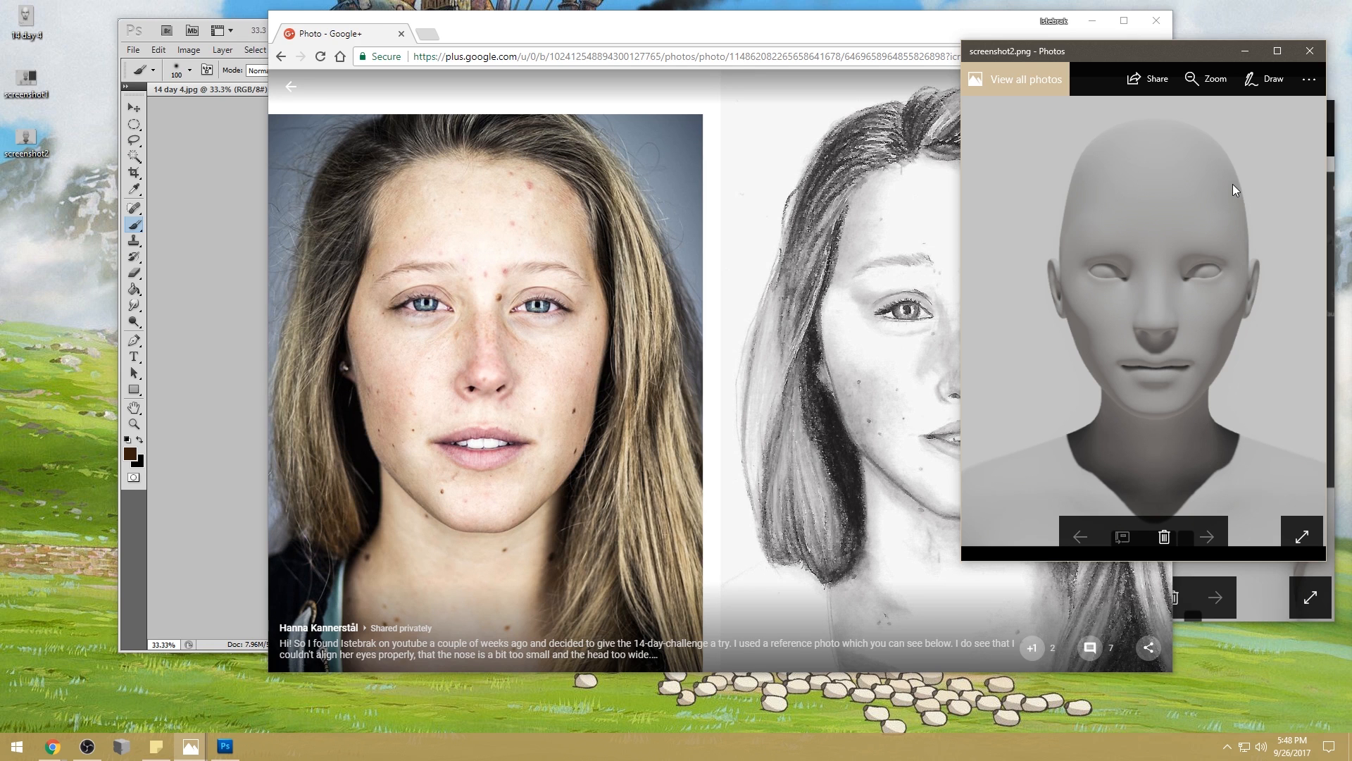
click(1091, 22)
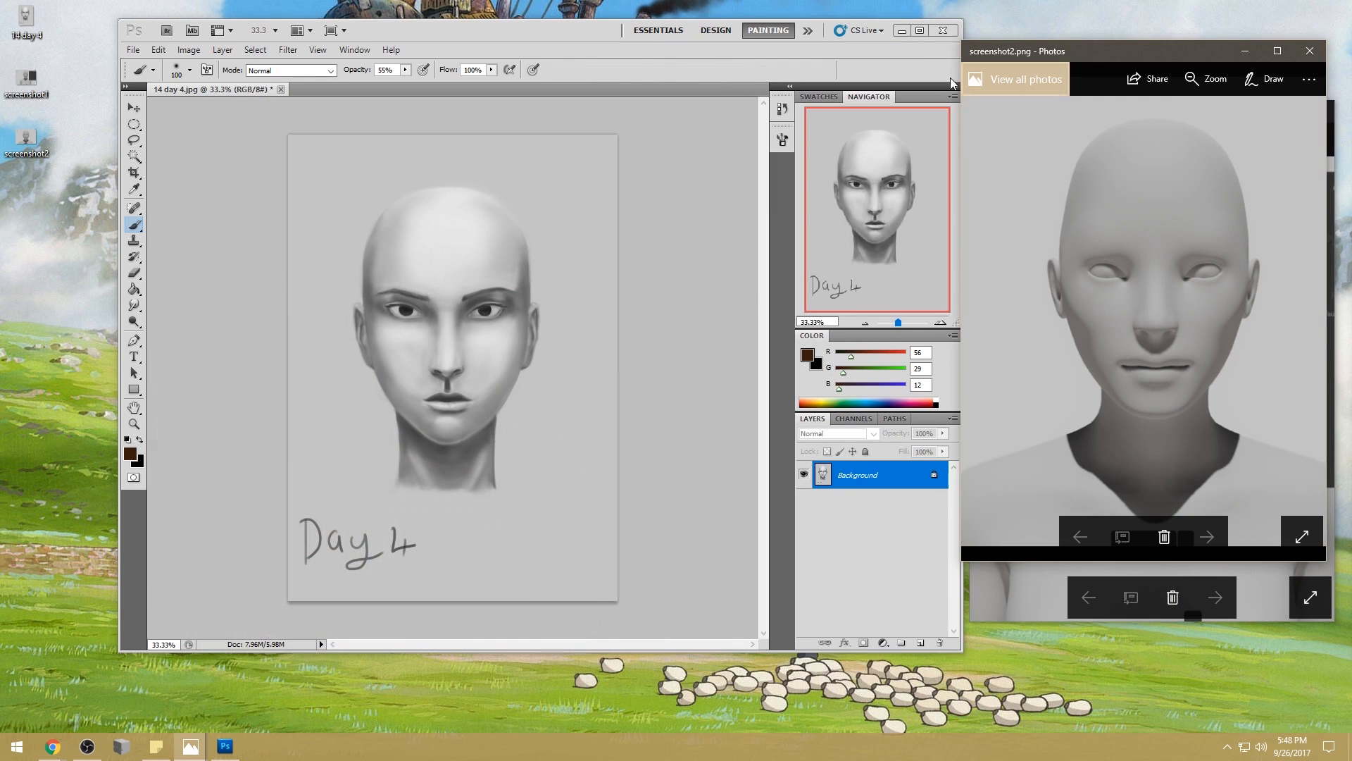
drag(565, 35, 581, 41)
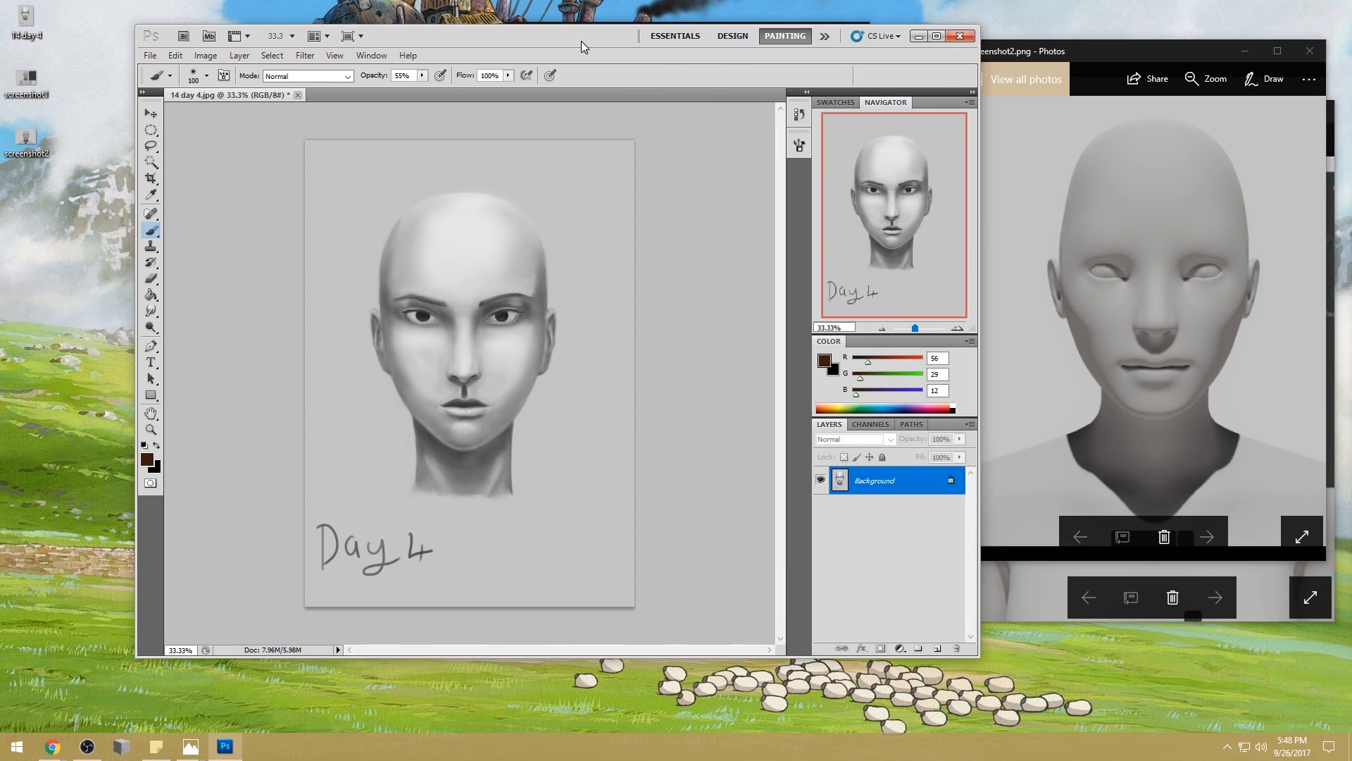
drag(1155, 53, 1173, 20)
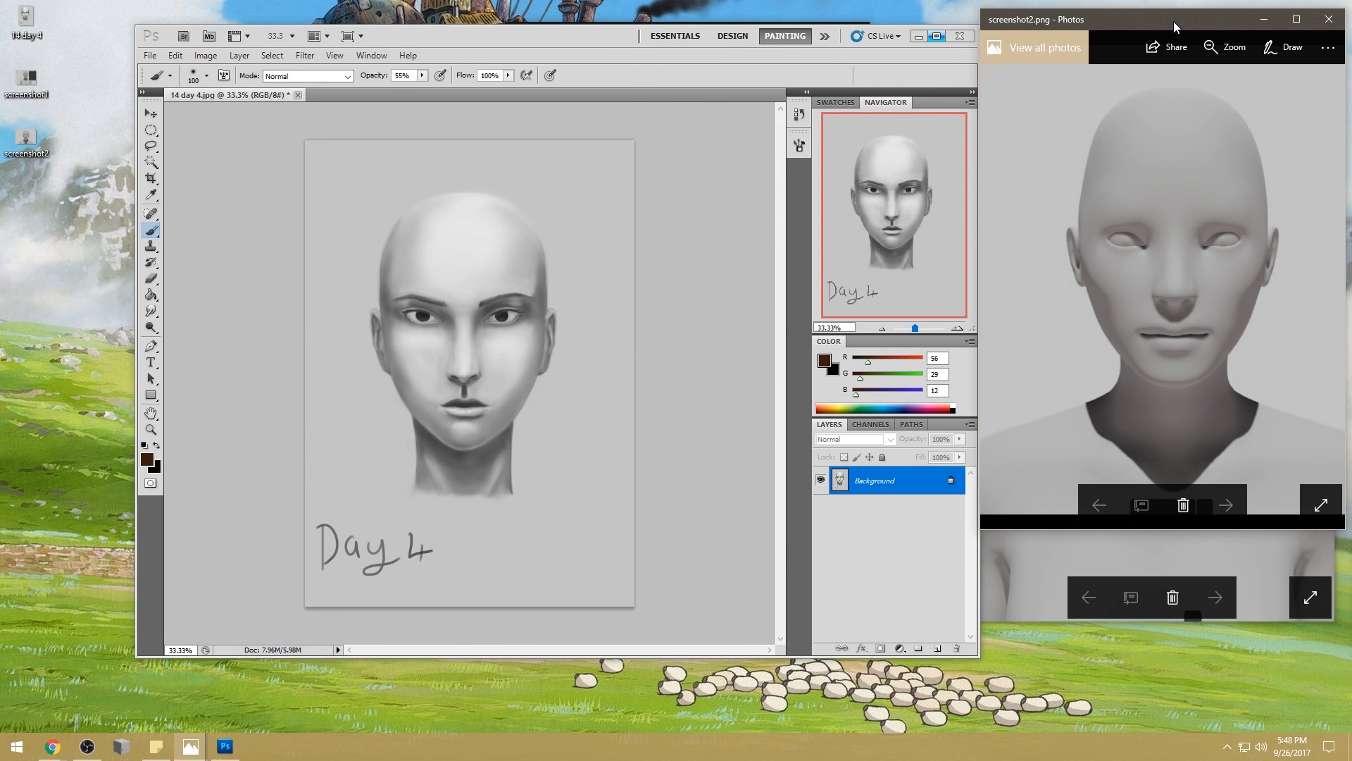
drag(615, 39, 598, 28)
click(597, 2)
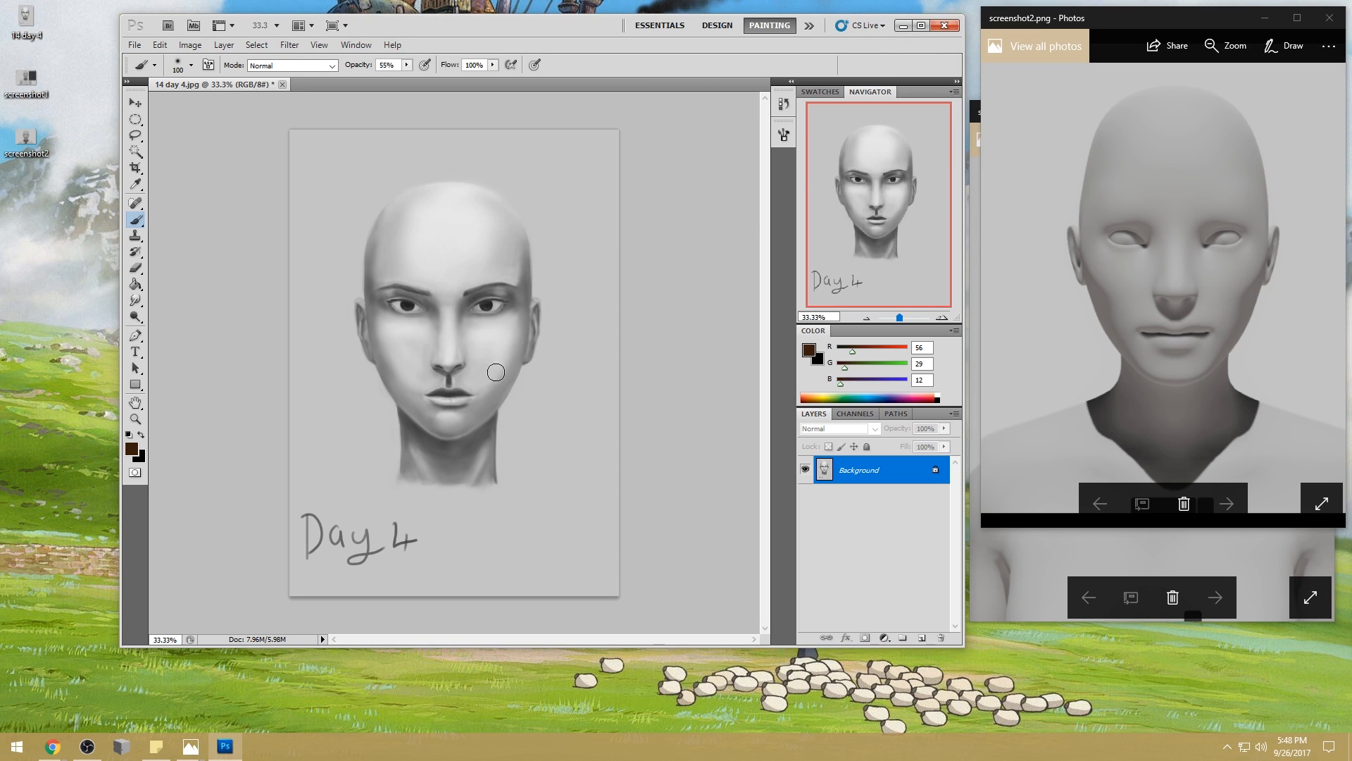
- Sample the dark greys of the line between the lips and of the eye's pupil to compare them
alt+click(453, 381)
alt+click(453, 390)
alt+click(454, 391)
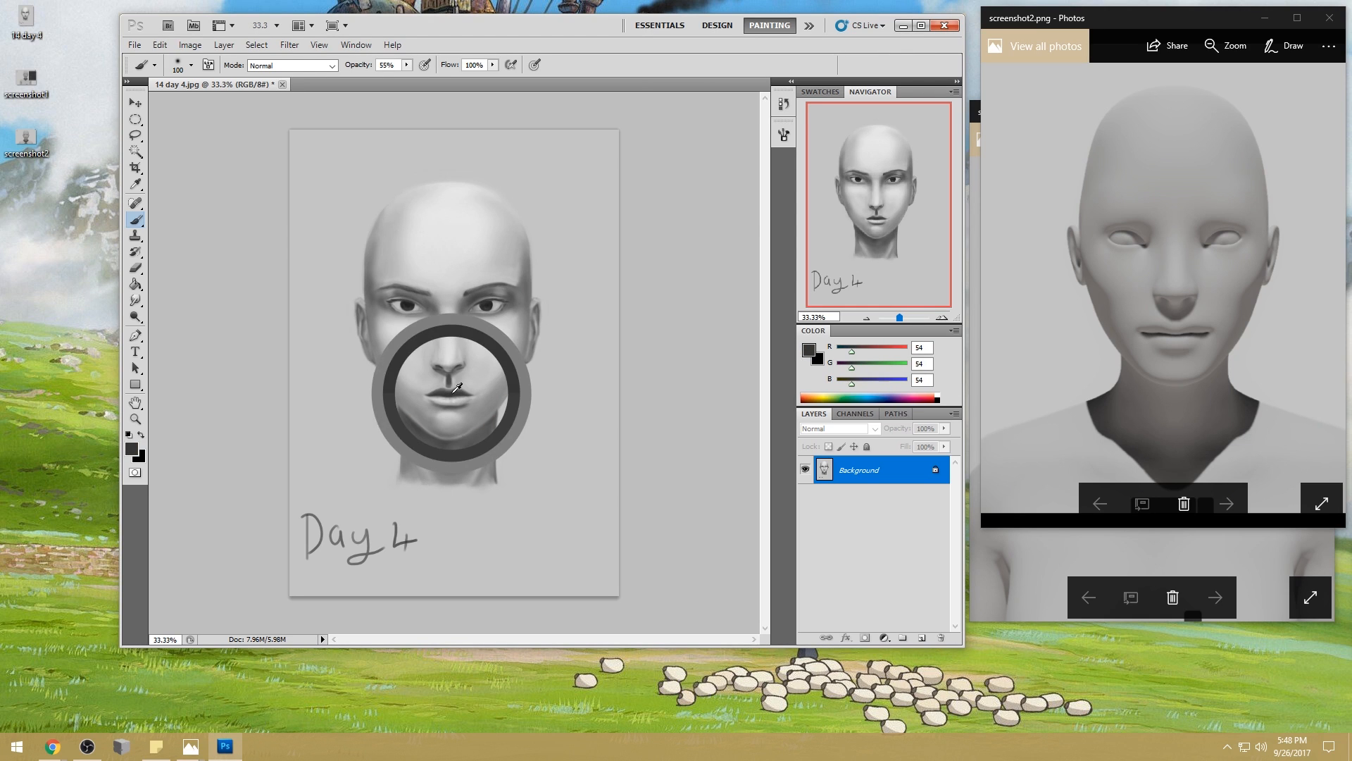
alt+click(486, 305)
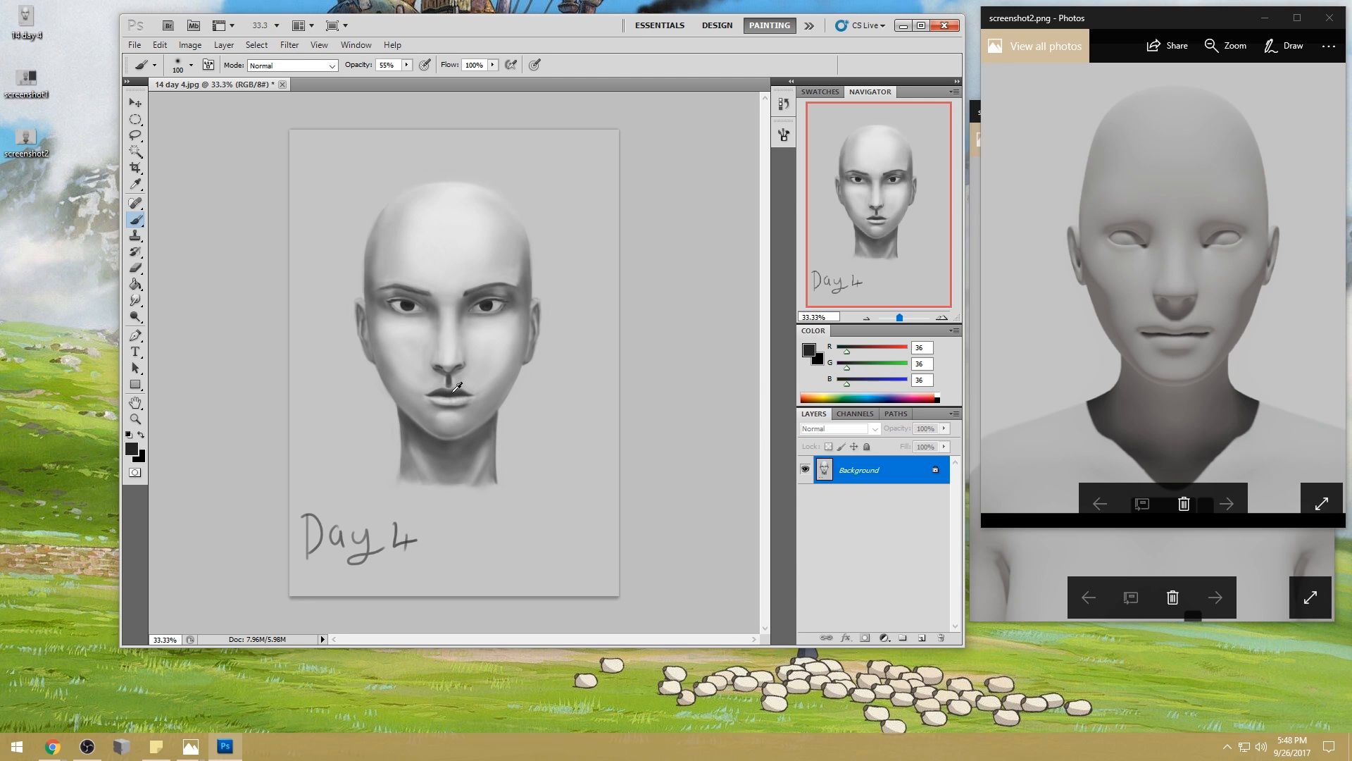
mouse_move(470, 388)
mouse_down()
mouse_move(444, 378)
mouse_move(456, 373)
mouse_move(451, 384)
mouse_up()
alt+click(488, 301)
alt+click(454, 385)
drag(460, 389, 466, 387)
alt+click(464, 388)
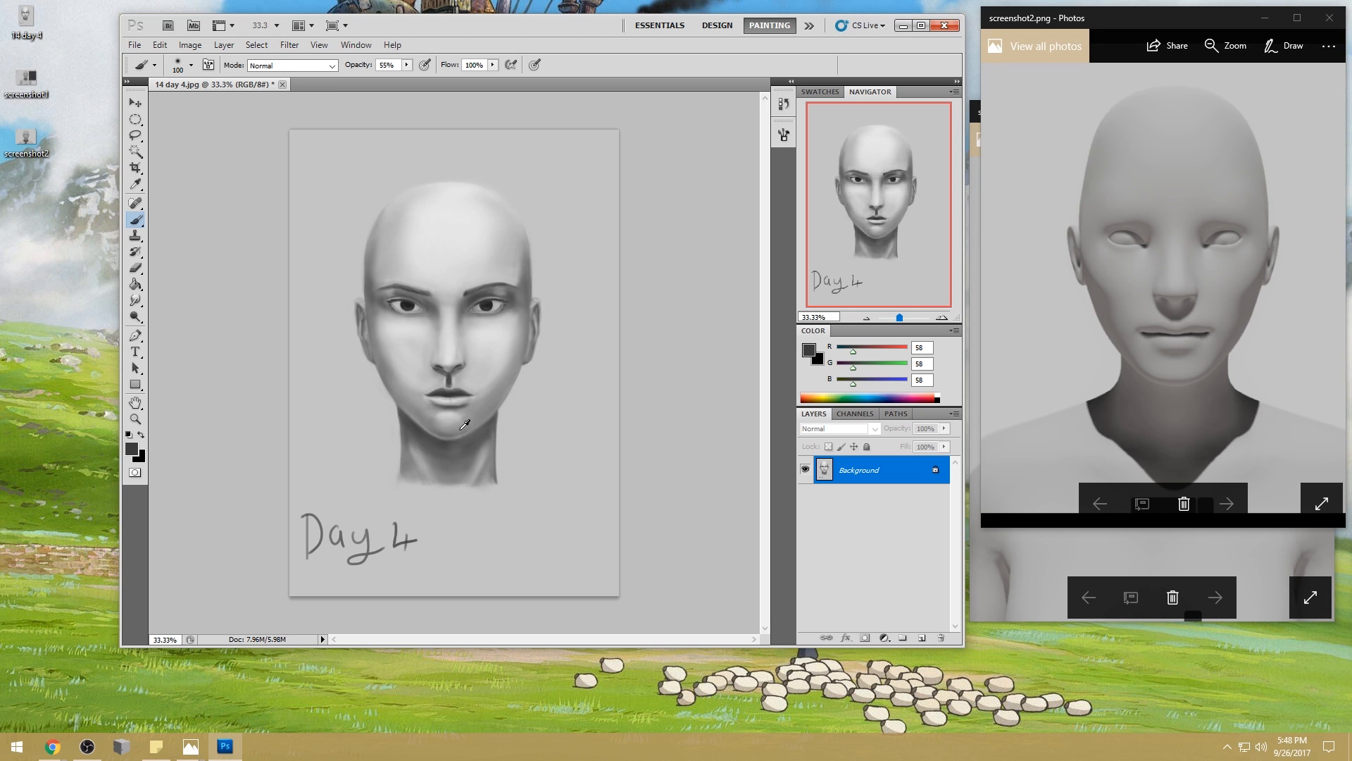
- Enlarge the brush to 600 px and sample a mid grey with RGB 131 from the portrait
key(alt)
key(bracketright)
key(bracketright)
key(bracketright)
key(bracketright)
key(bracketright)
key(bracketright)
key(bracketright)
key(bracketright)
key(bracketright)
key(alt)
mouse_move(507, 304)
mouse_down()
mouse_move(493, 318)
mouse_move(483, 308)
mouse_up()
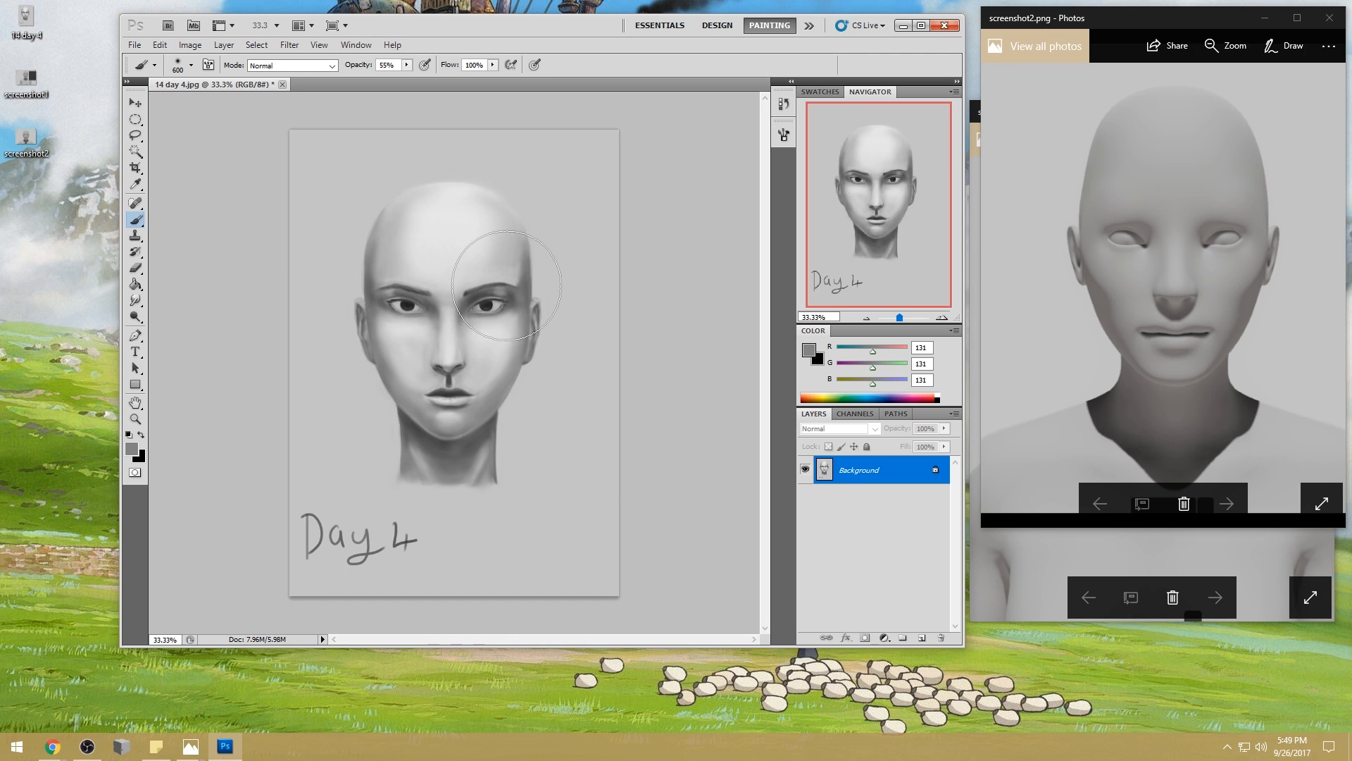
- Move the painting window closer to the screenshot2.png reference and compare the two heads
drag(588, 31, 641, 31)
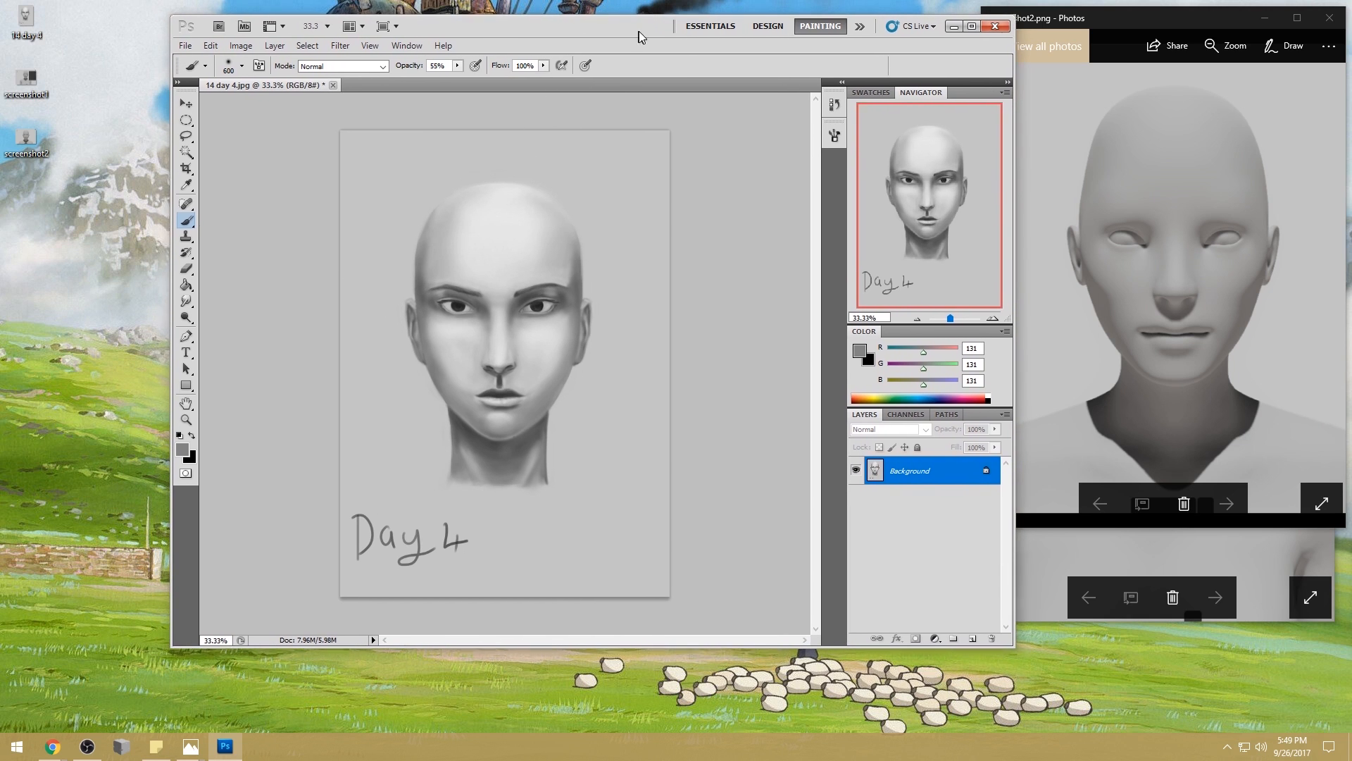
click(1139, 19)
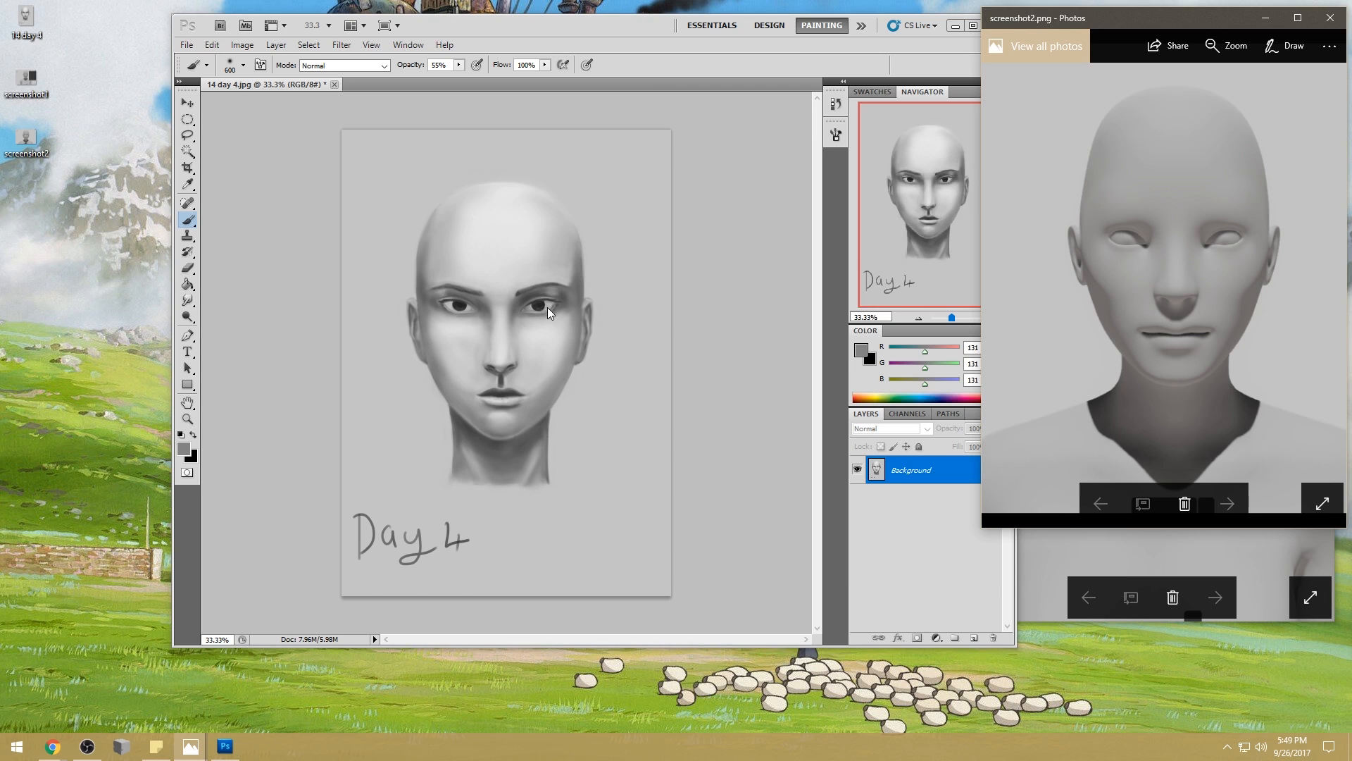
click(718, 282)
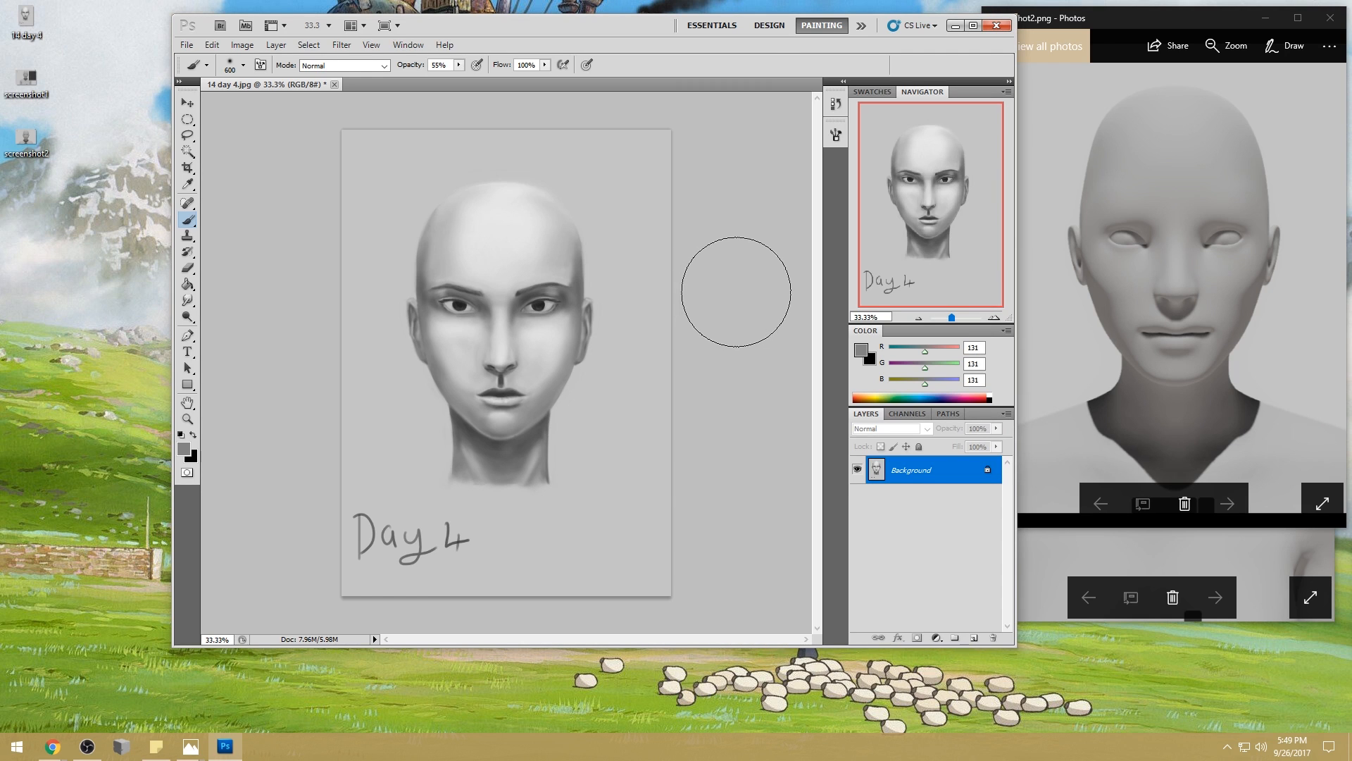
- Reduce the brush to 250 px and sample the shadow greys along both sides of the head and the jaw
key(bracketleft)
key(bracketleft)
key(bracketleft)
key(bracketleft)
alt+click(582, 278)
drag(583, 279, 583, 279)
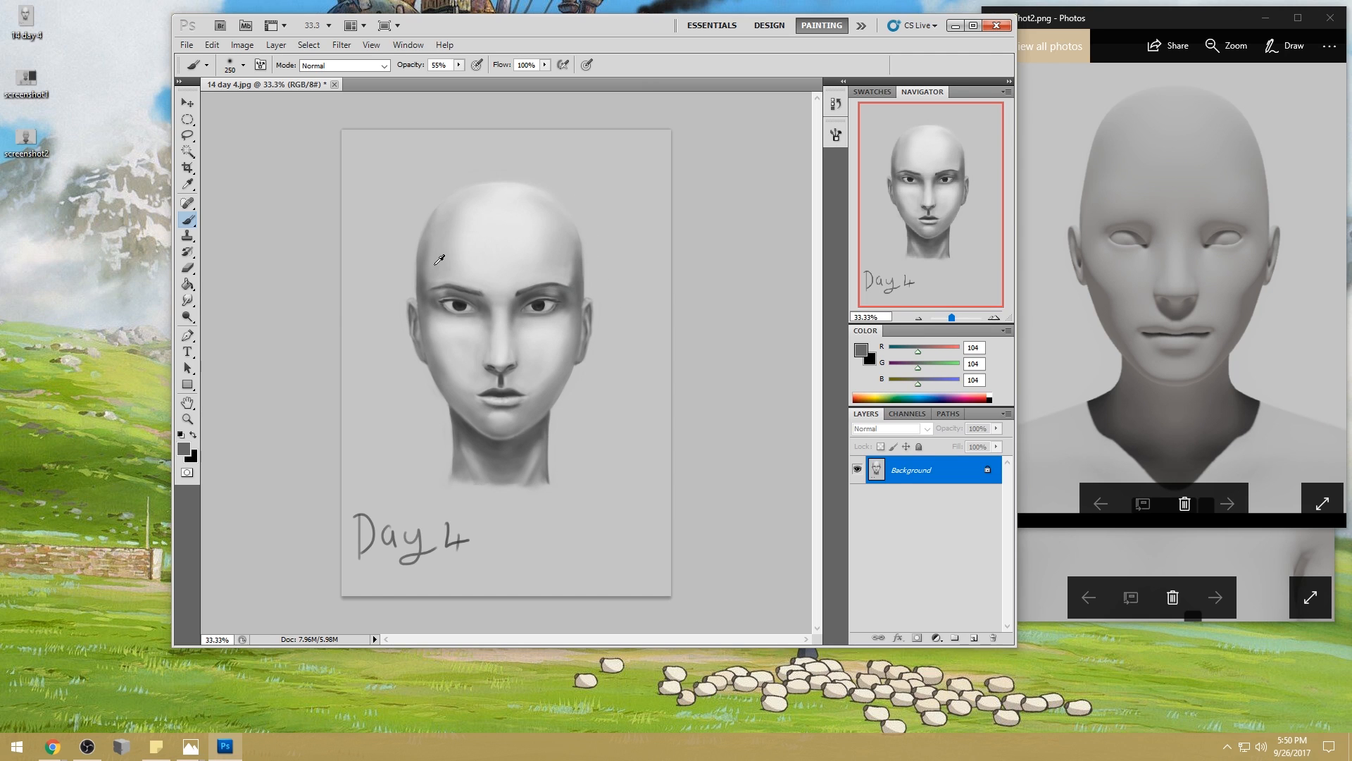
alt+click(425, 289)
alt+click(522, 427)
alt+click(583, 290)
alt+click(575, 258)
alt+click(575, 294)
- Enlarge the brush to as much as 900 px and settle on a size of 600 px
key(bracketright)
key(bracketright)
key(bracketright)
key(bracketright)
key(bracketright)
key(bracketright)
key(bracketright)
key(bracketright)
key(bracketright)
key(bracketright)
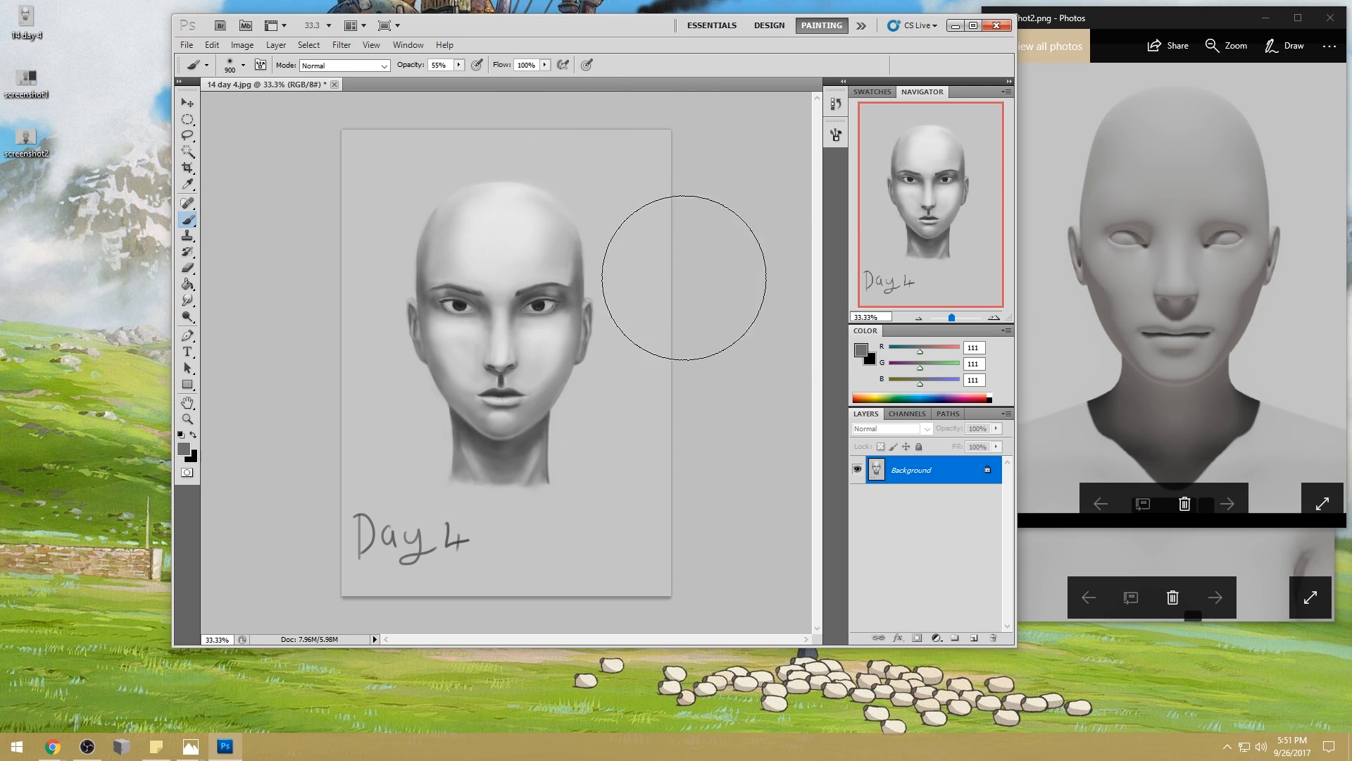
key(bracketleft)
key(bracketleft)
key(bracketleft)
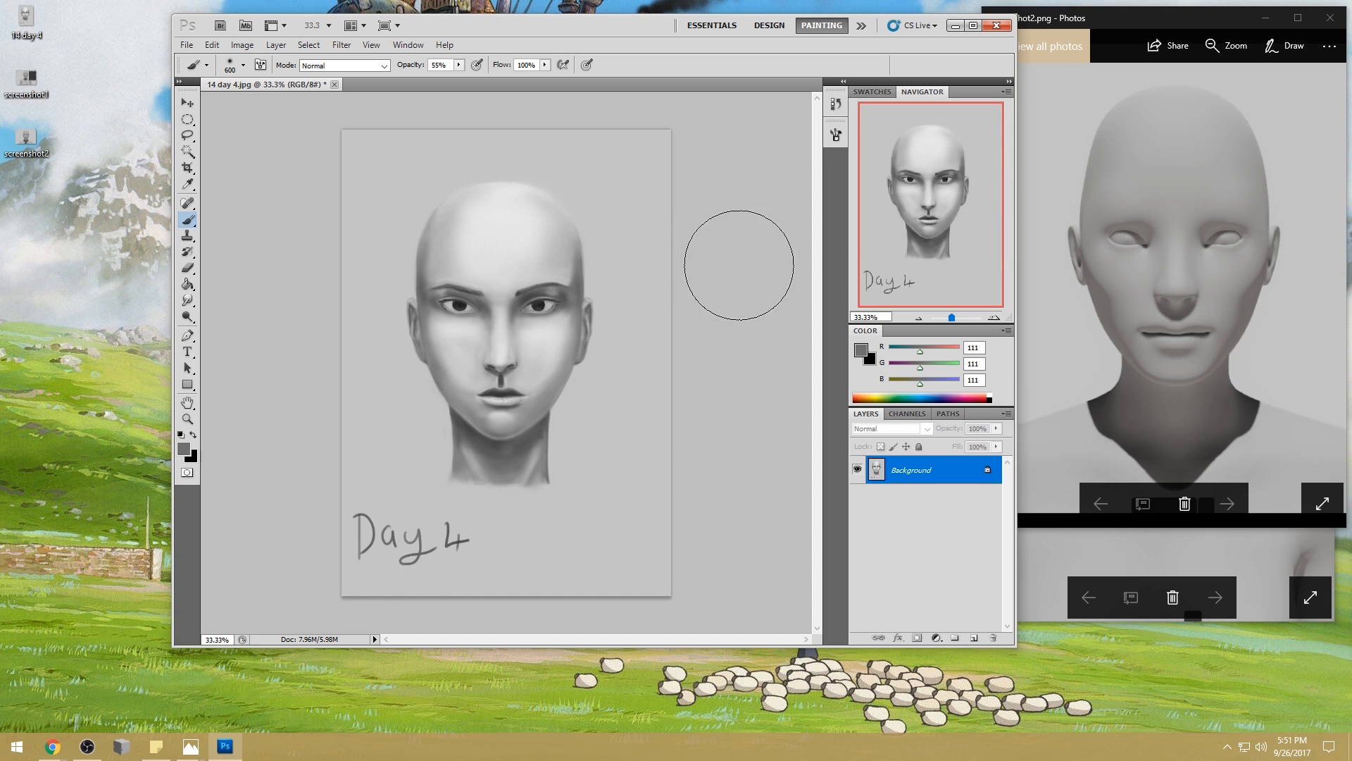
- Sample the greys of both cheeks, the mouth area and the side of the nose to compare the face's values
alt+click(543, 372)
alt+click(538, 388)
alt+click(523, 391)
alt+click(444, 353)
alt+click(482, 318)
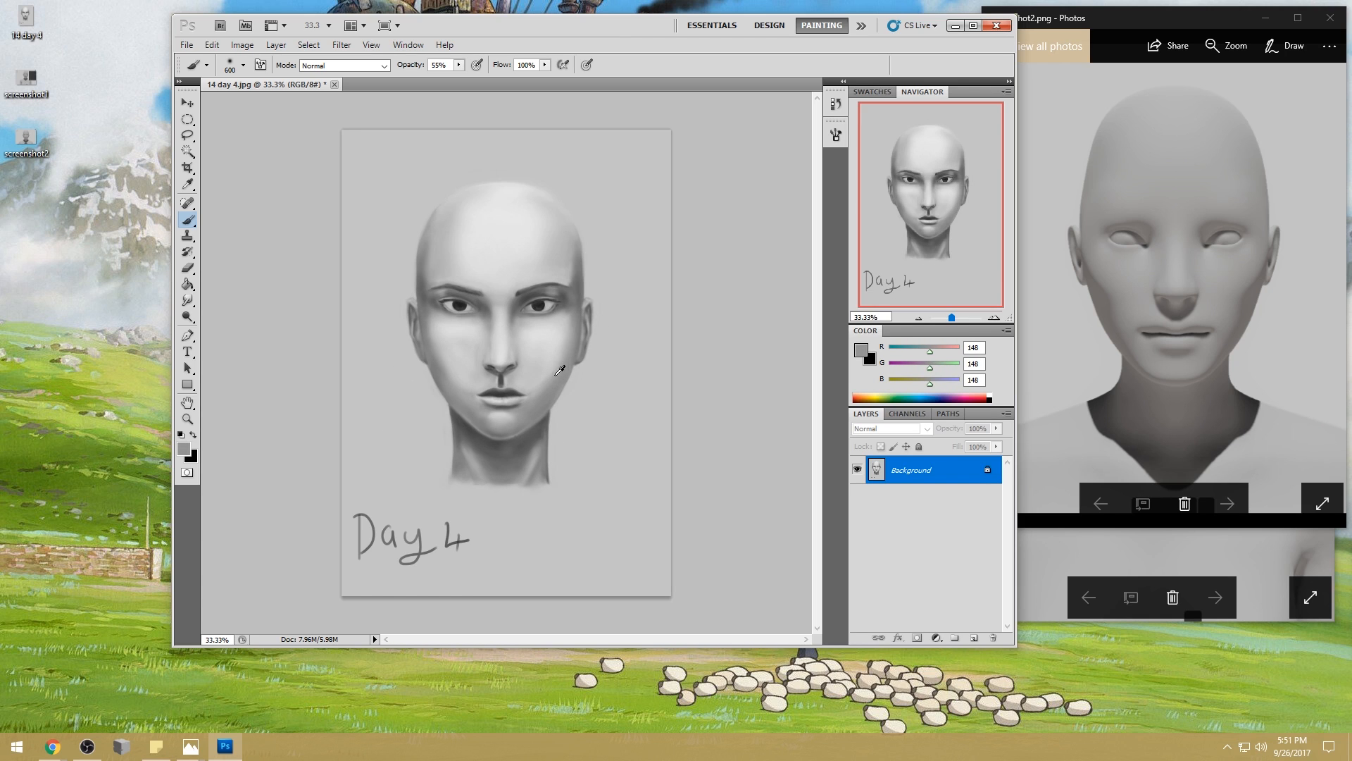
drag(560, 372, 468, 384)
alt+click(481, 392)
alt+click(440, 371)
alt+click(531, 389)
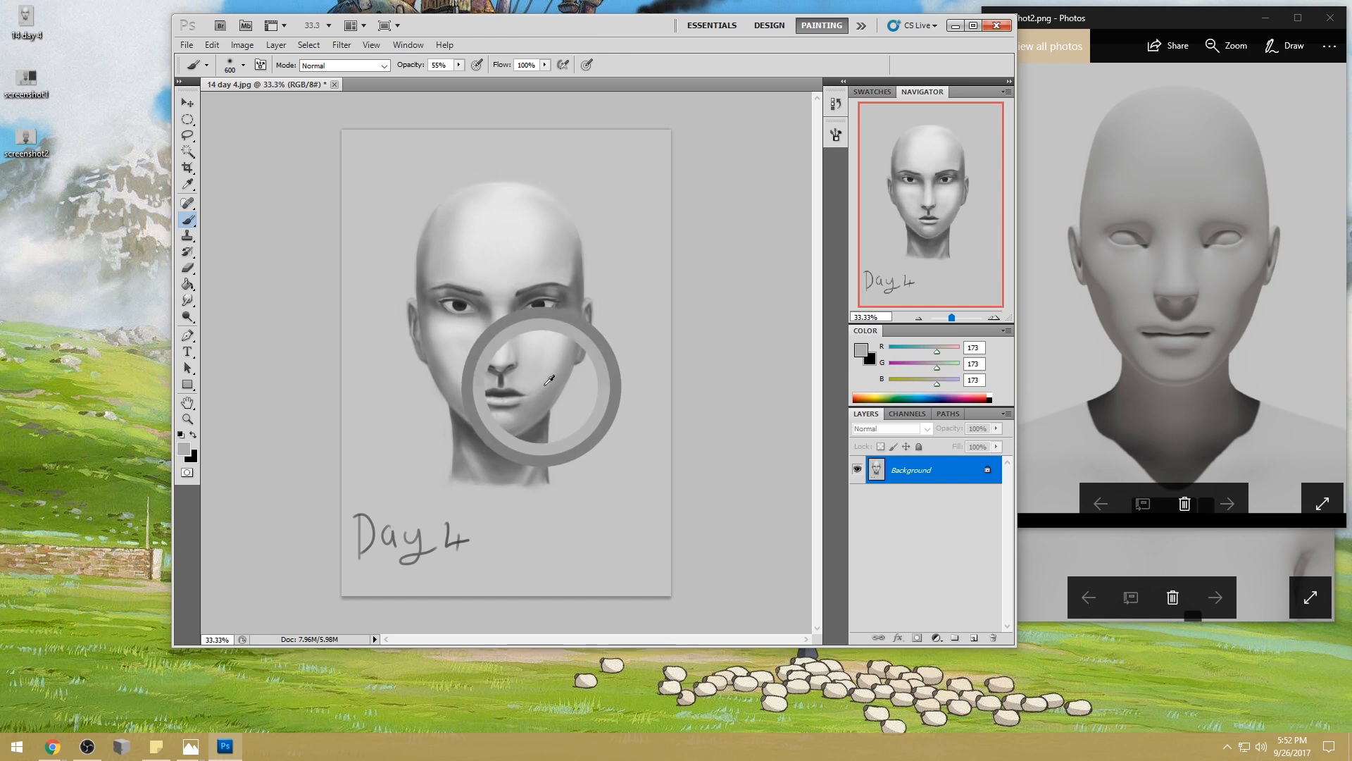
- Sample the greys from the jaw up along the side of the face and compare them with the reference head
alt+click(533, 388)
drag(533, 388, 573, 307)
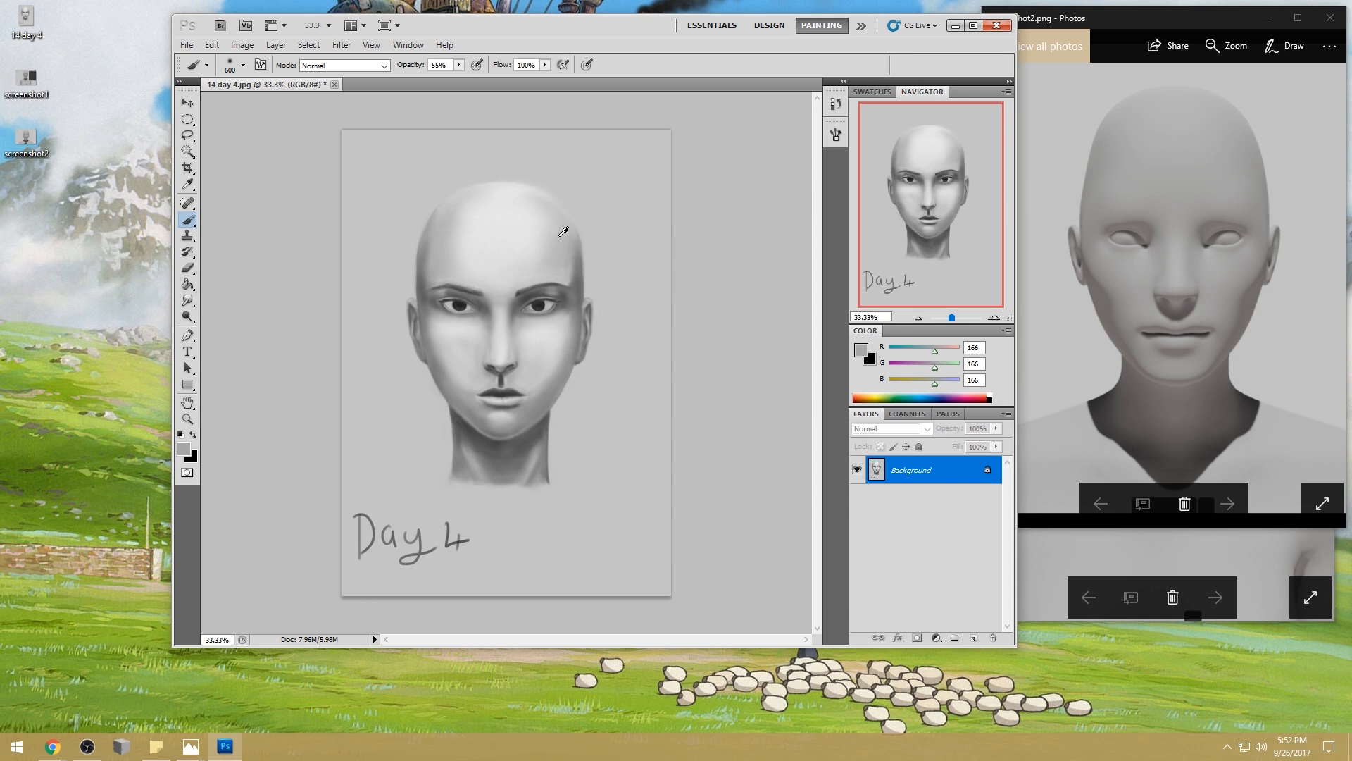
drag(596, 302, 1171, 232)
click(872, 6)
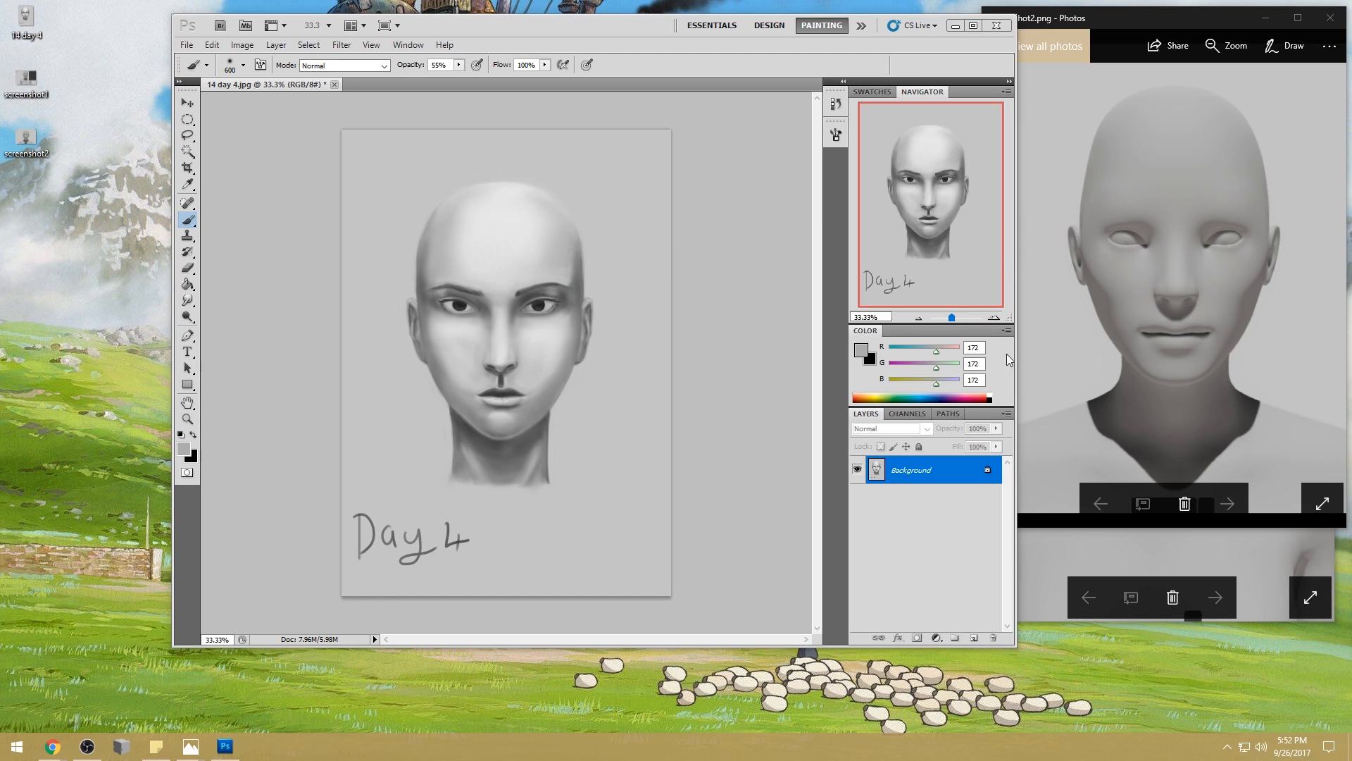
click(493, 349)
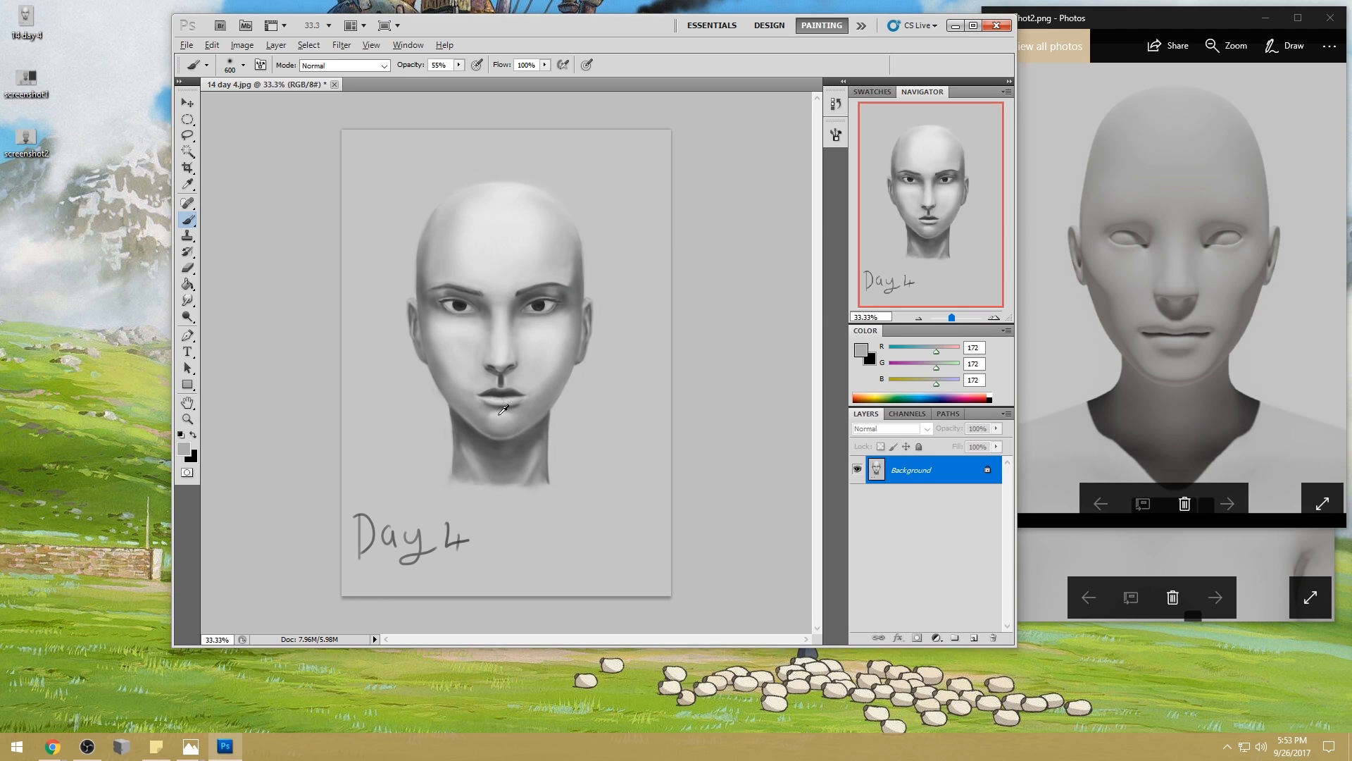
- Sample the greys of the chin, nose side, mouth corner and jaw edge to compare light and shadow values
alt+click(500, 413)
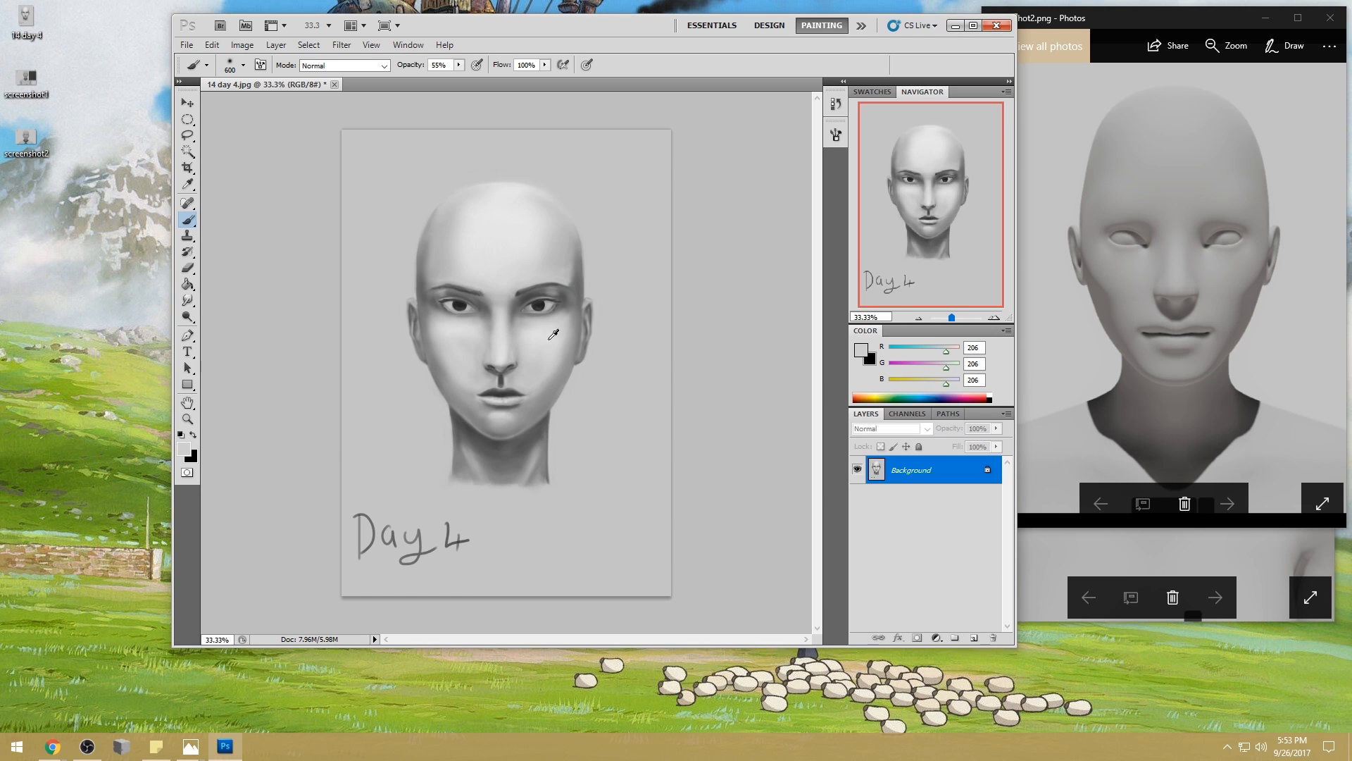
alt+click(507, 338)
alt+click(528, 382)
alt+click(511, 338)
alt+click(550, 394)
drag(546, 373, 560, 357)
drag(545, 405, 556, 391)
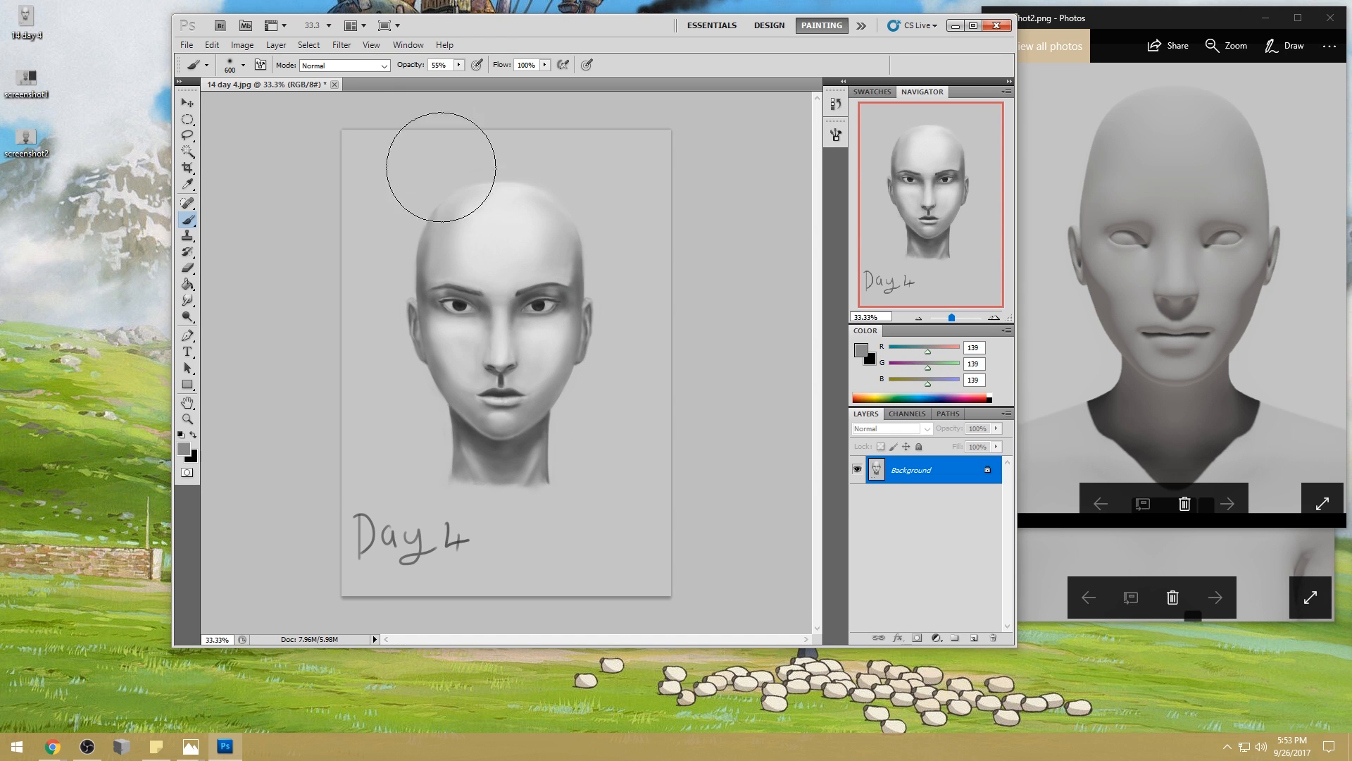
- Try the Darken brush mode around the mouth and jaw, and return the brush to Normal mode
click(344, 64)
click(344, 129)
mouse_move(525, 405)
mouse_down()
mouse_move(469, 417)
mouse_move(500, 418)
mouse_move(454, 387)
mouse_move(493, 384)
mouse_up()
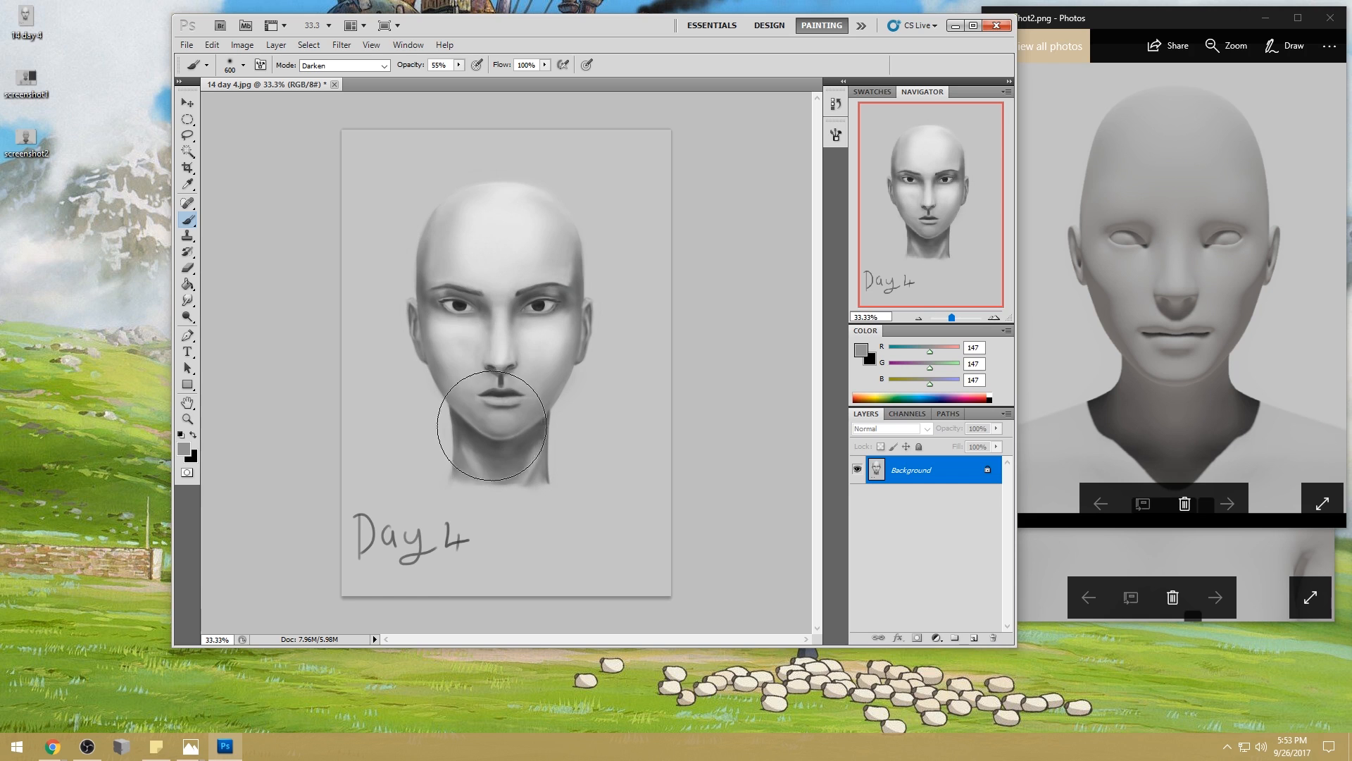
click(345, 65)
click(345, 78)
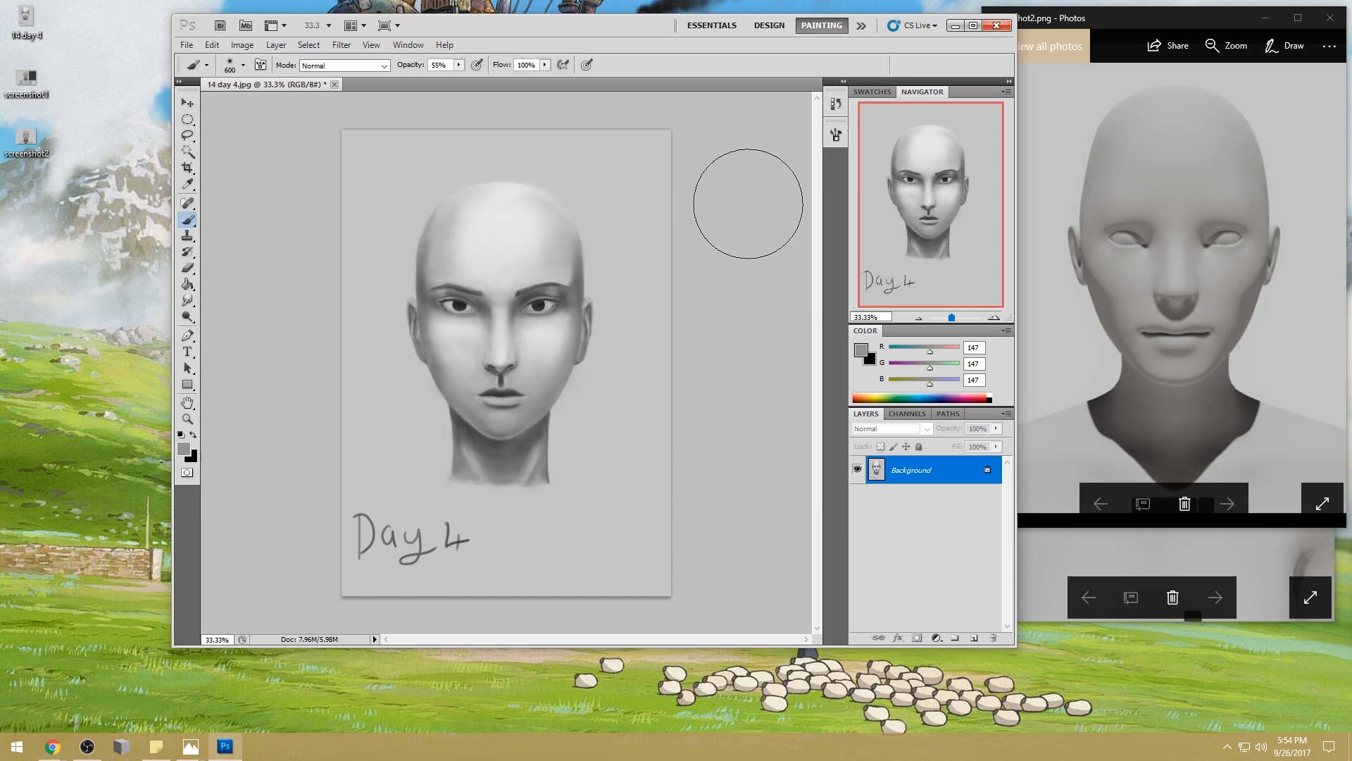
- Sample the shading on the jaw edge, the opposite cheek and beneath the chin to compare their values
alt+click(554, 382)
alt+click(555, 378)
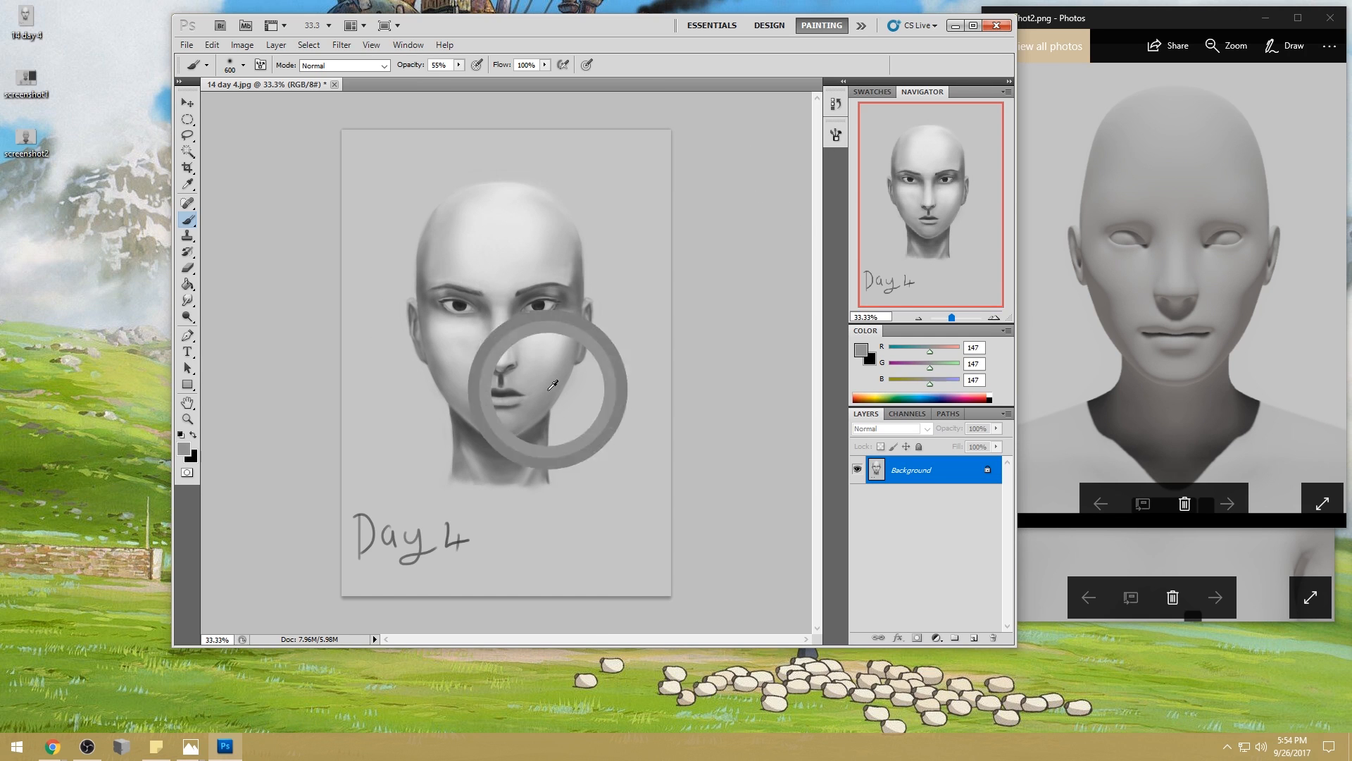
alt+click(474, 371)
alt+click(450, 352)
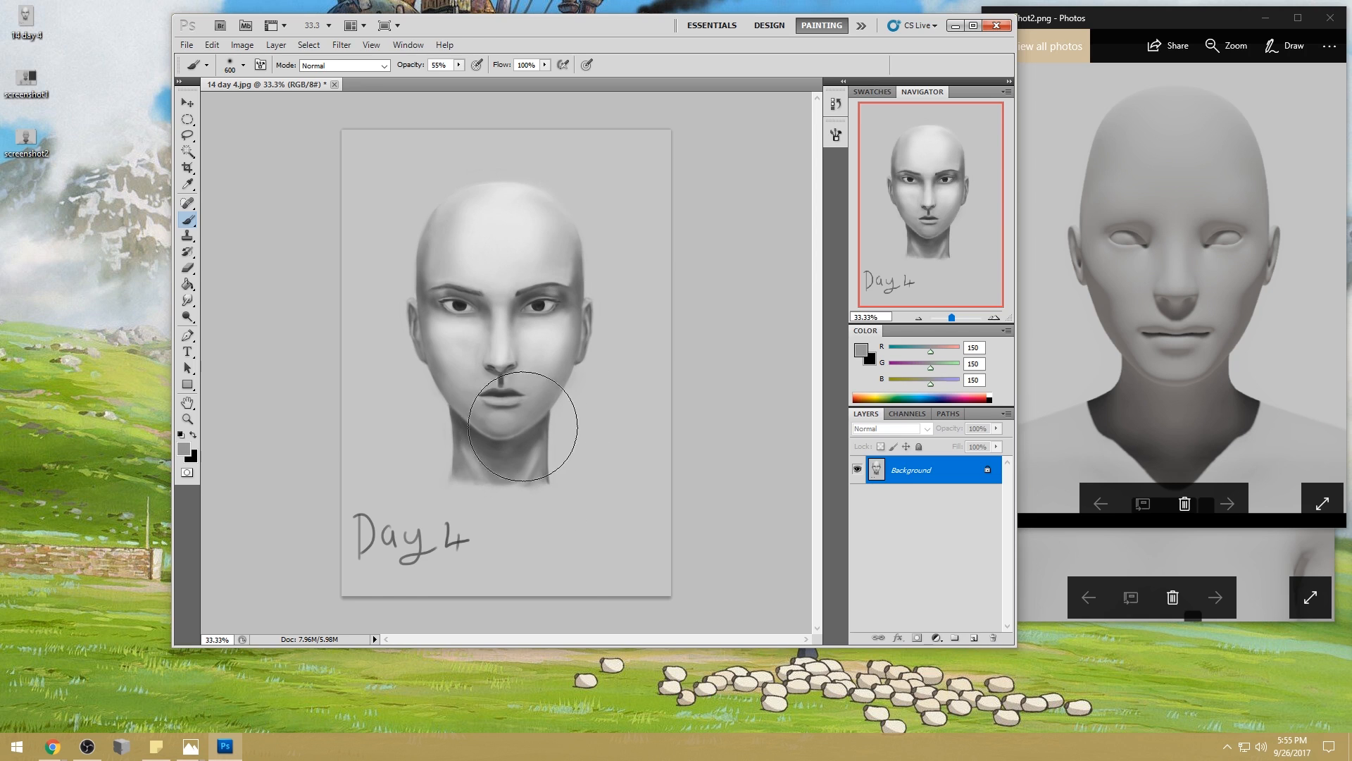
alt+click(488, 432)
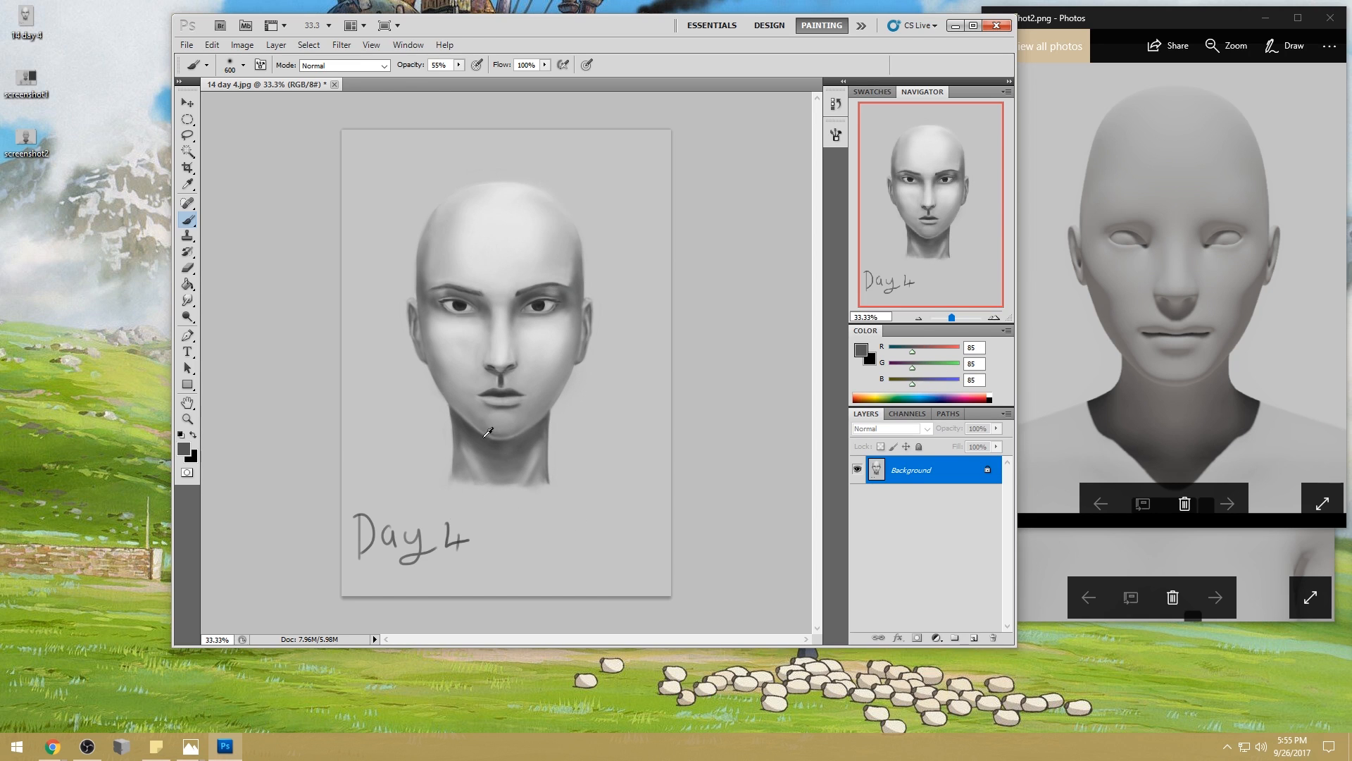
- Set the brush to Darken mode and reduce its size to 250 px
click(361, 69)
key(bracketleft)
key(bracketleft)
key(bracketleft)
key(bracketleft)
key(bracketright)
key(bracketright)
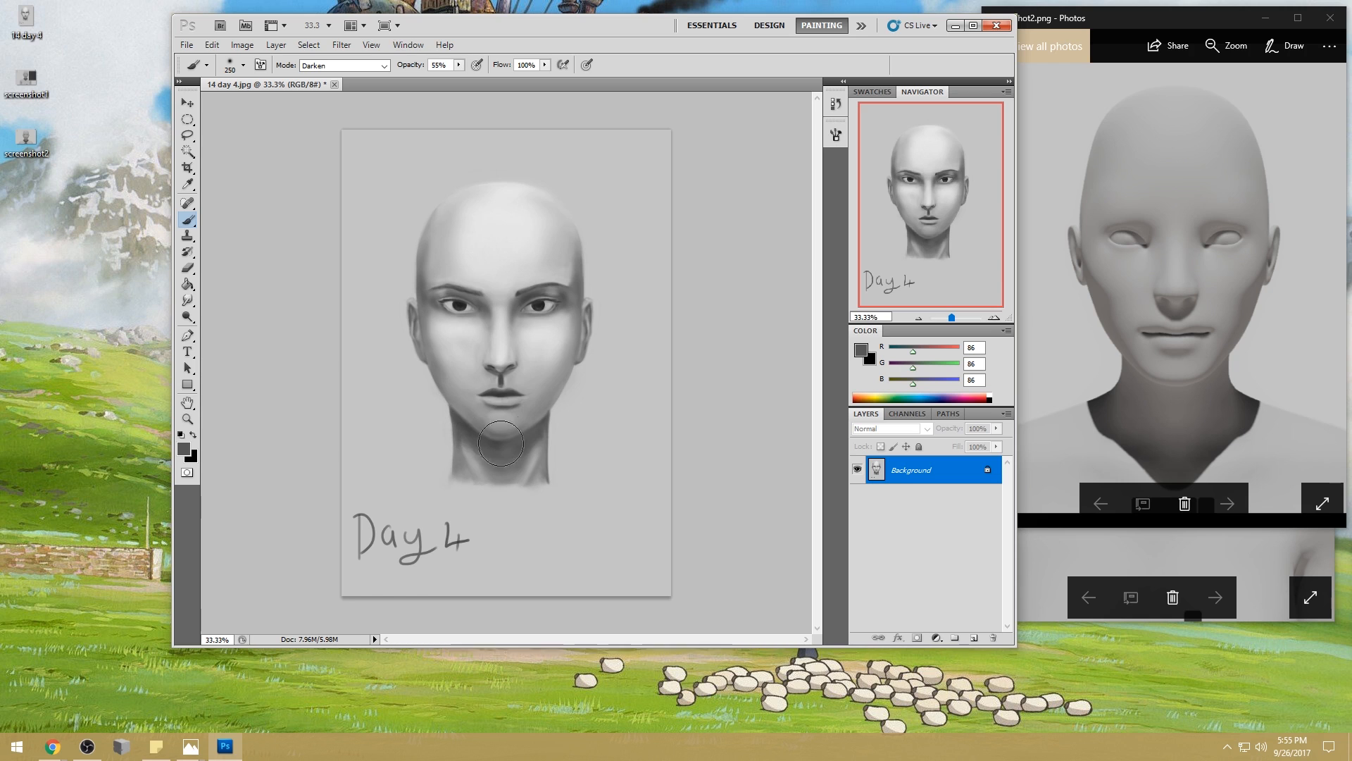
- Sample the greys of the chin, the neck shadow beneath it and the side of the head near the temple
alt+click(510, 422)
alt+click(520, 442)
alt+click(499, 441)
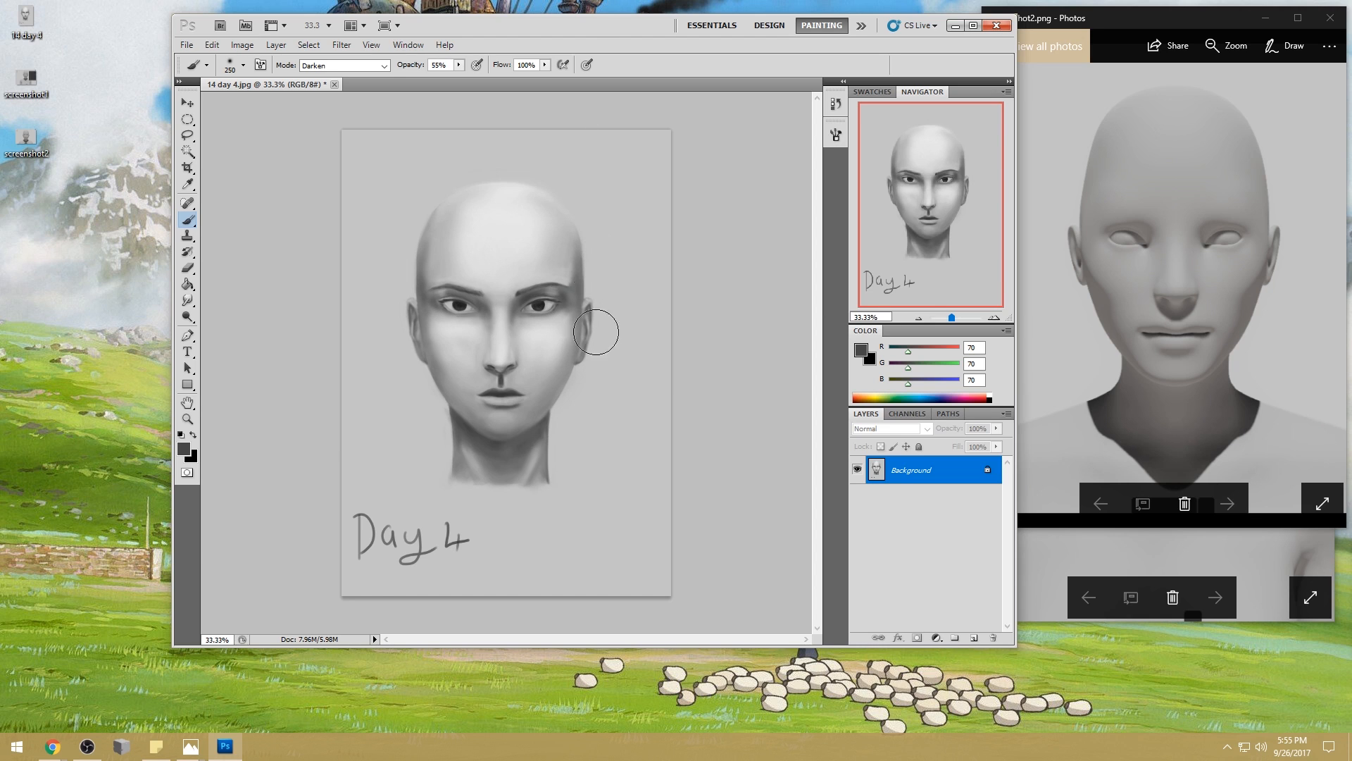
alt+click(576, 280)
alt+click(580, 281)
alt+click(575, 253)
- Enlarge the brush to 600 px and change its blending mode to Lighten
key(bracketright)
key(bracketright)
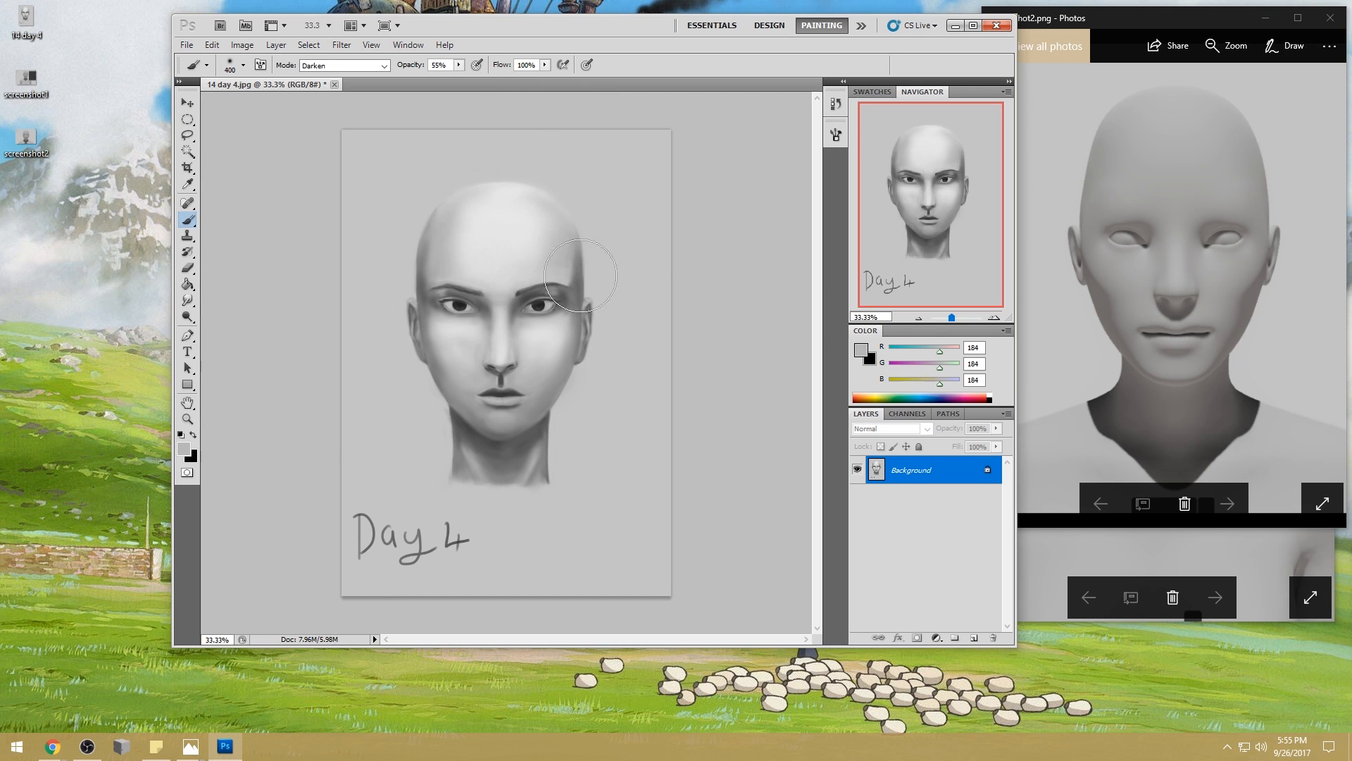
click(344, 65)
click(331, 205)
key(bracketright)
key(bracketright)
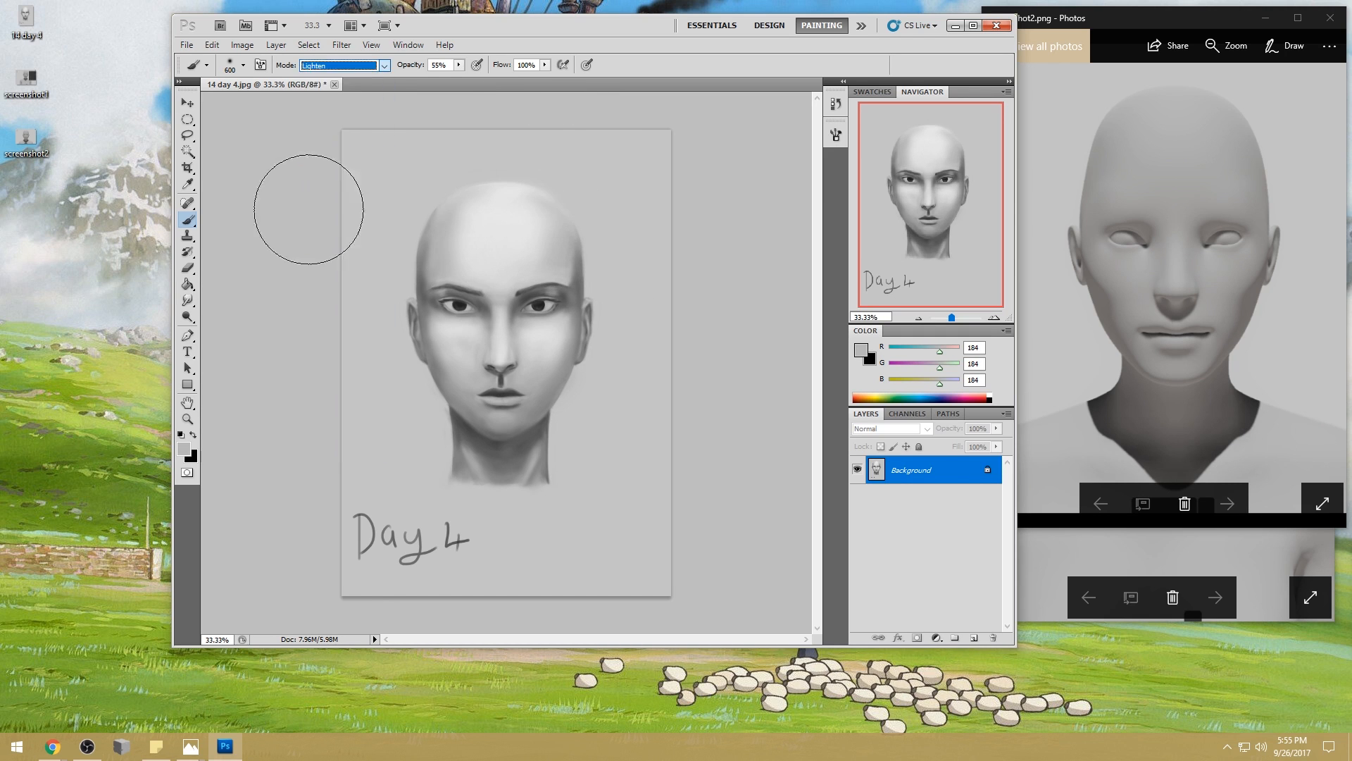
- Sample the greys along both sides of the forehead, the skull edge and the temple to compare their values
alt+click(433, 240)
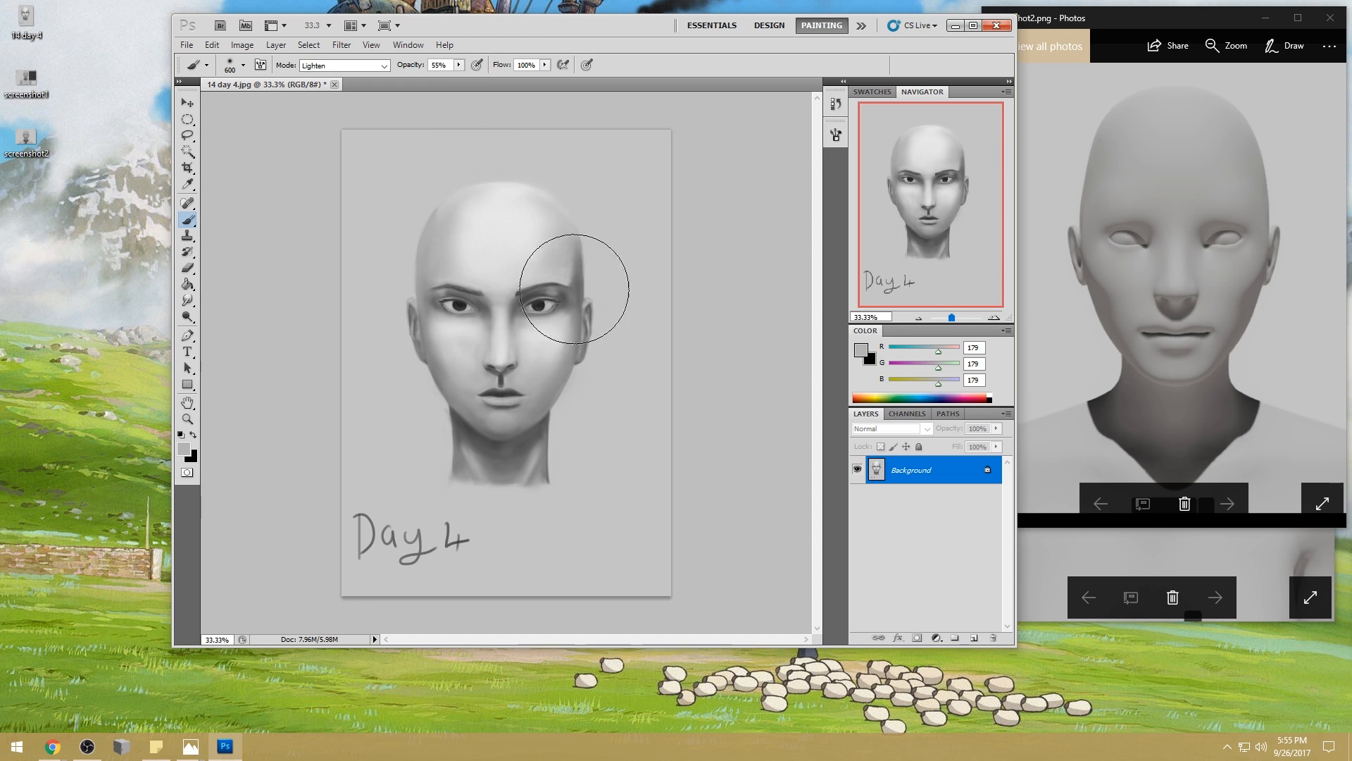
alt+click(561, 227)
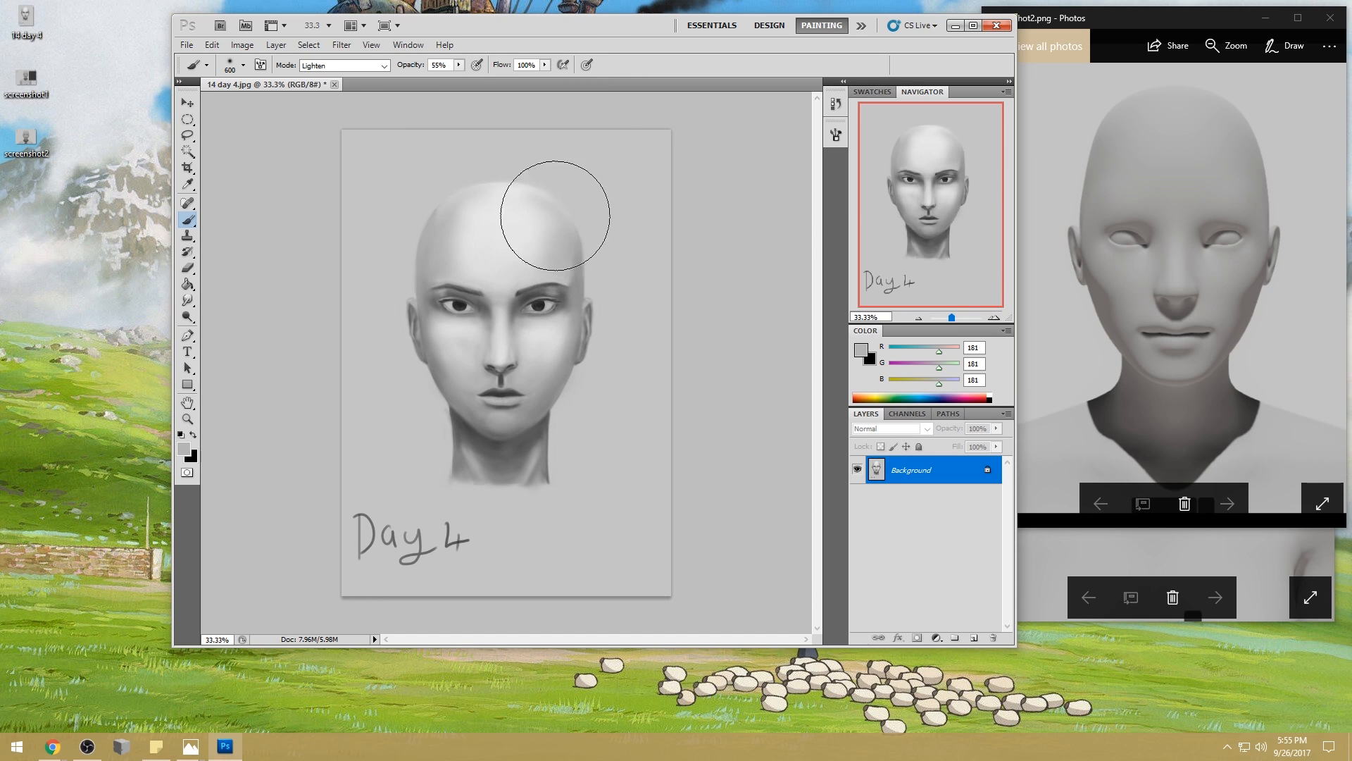
alt+click(446, 187)
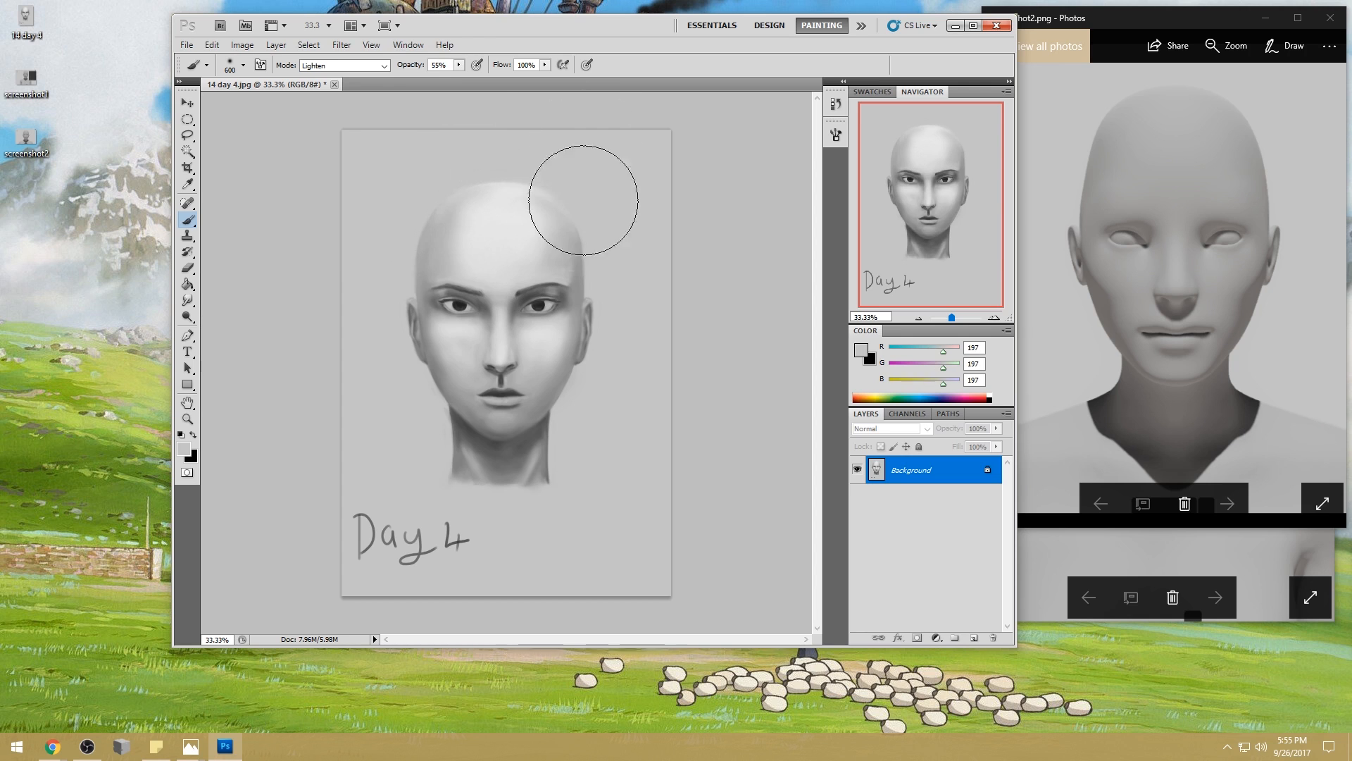
alt+click(567, 262)
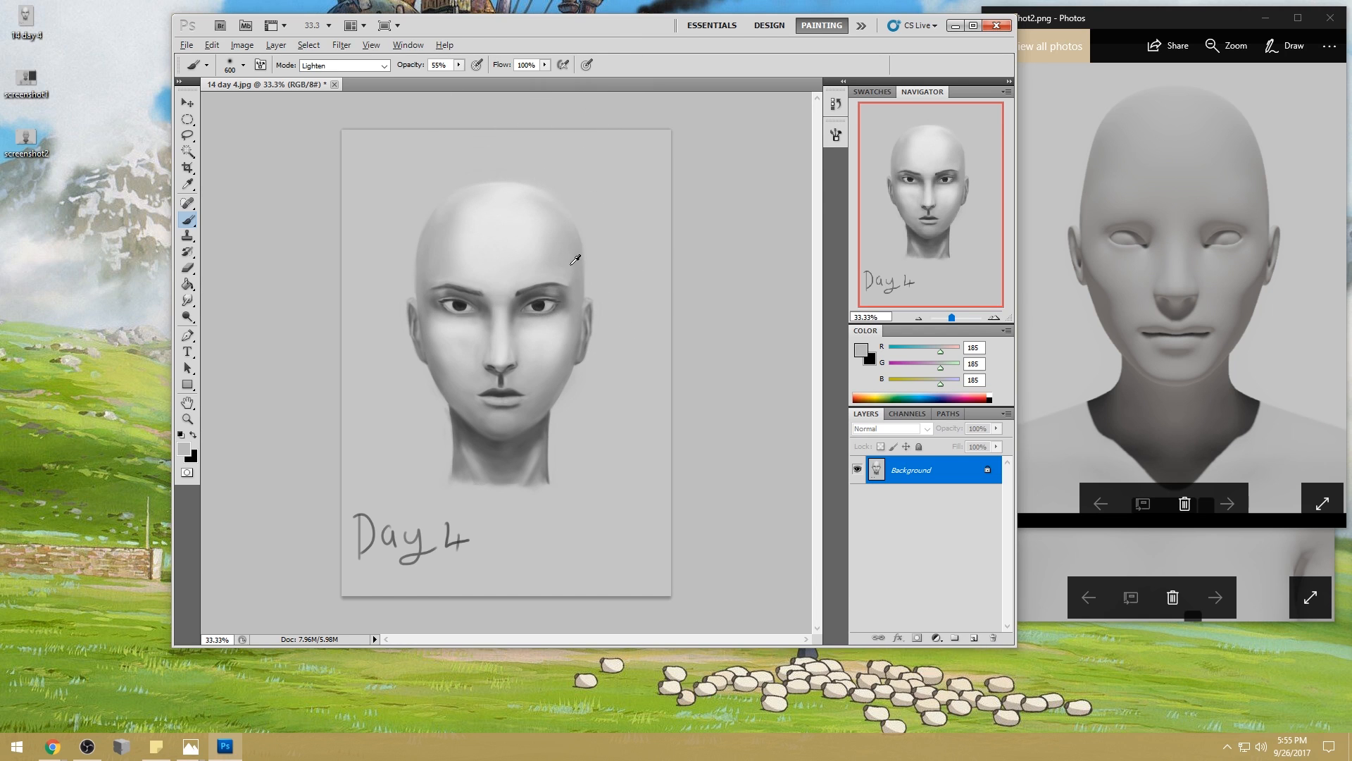
alt+click(446, 220)
key(alt)
key(alt)
alt+click(579, 284)
alt+click(579, 284)
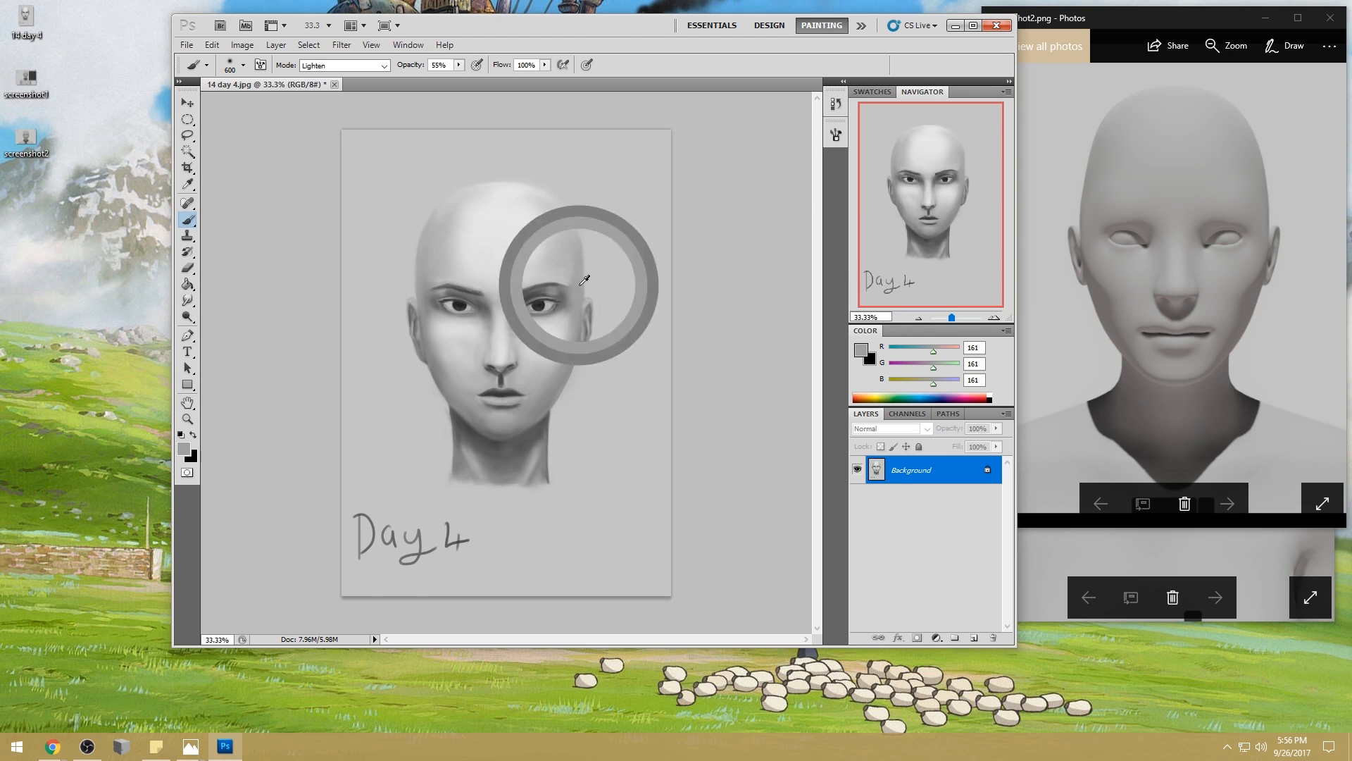
- Look at the Smudge tool and return to the Brush tool in Darken mode
mouse_move(190, 308)
mouse_down()
mouse_move(201, 300)
mouse_move(242, 327)
mouse_up()
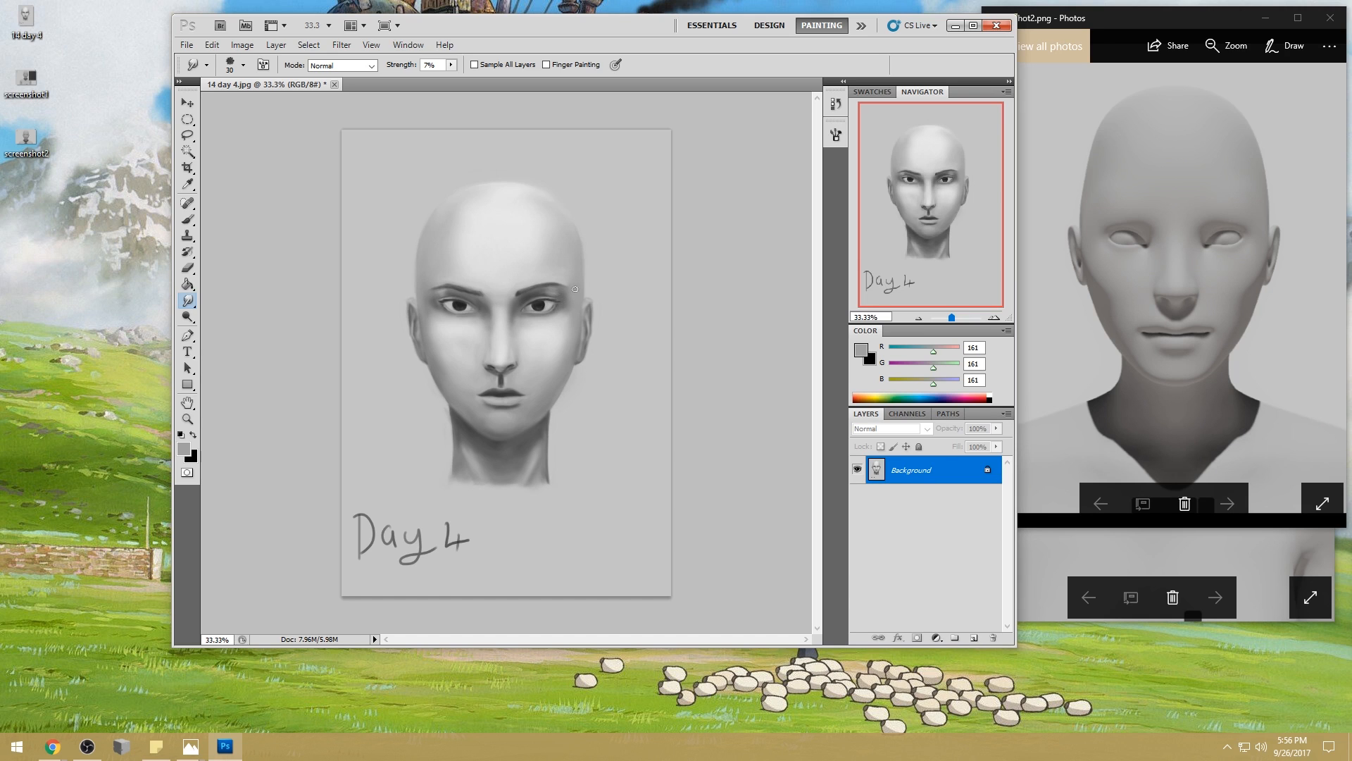
key(b)
click(352, 64)
click(332, 131)
- Sample the greys at both temples, the brow and the forehead above the eye to examine the shading transition
alt+click(578, 292)
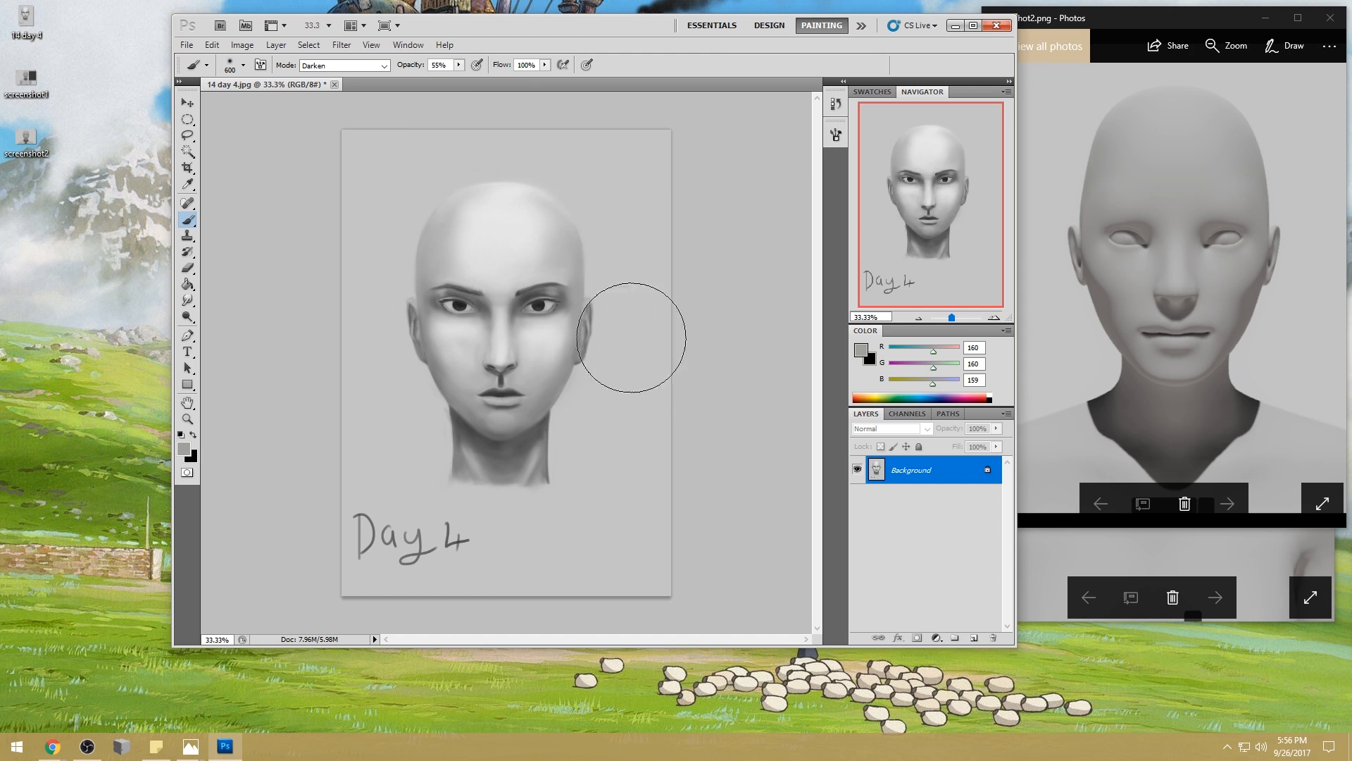
alt+click(579, 287)
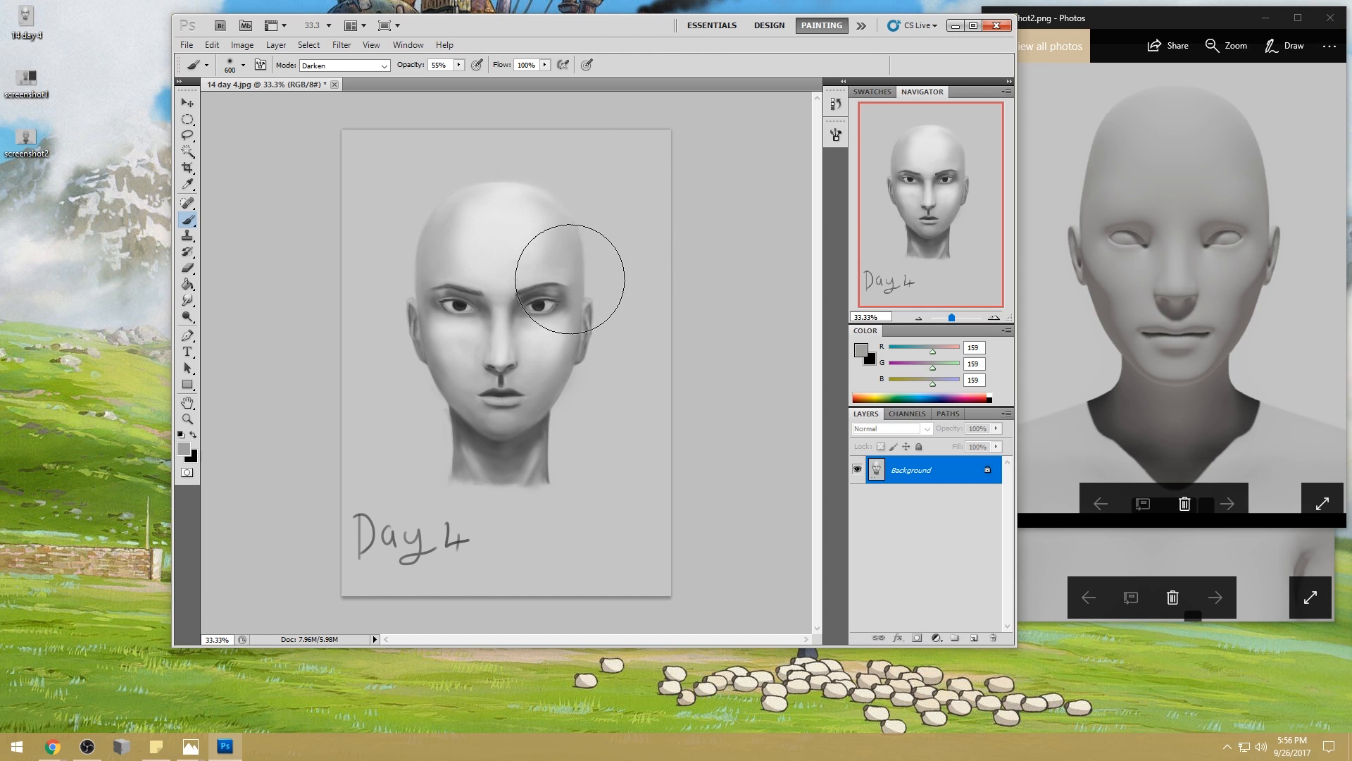
alt+click(437, 262)
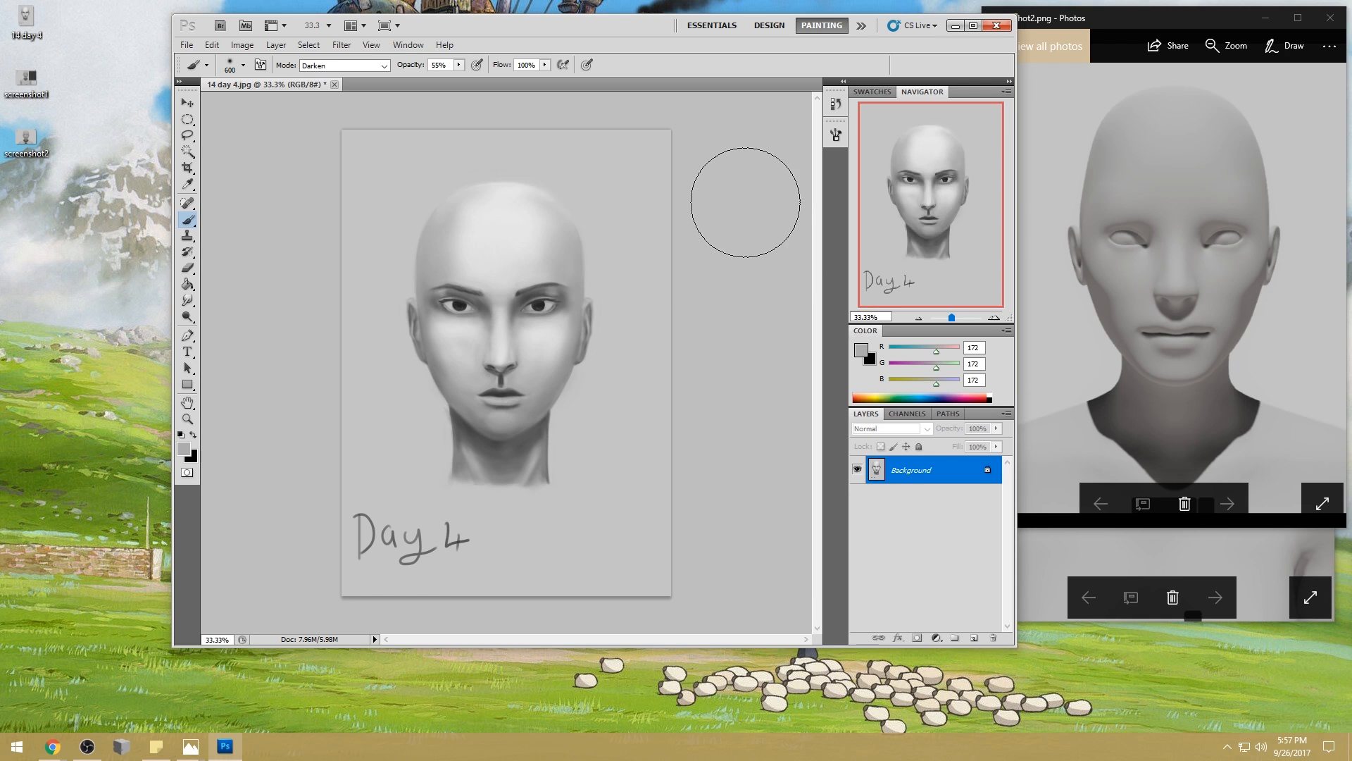
drag(539, 249, 563, 265)
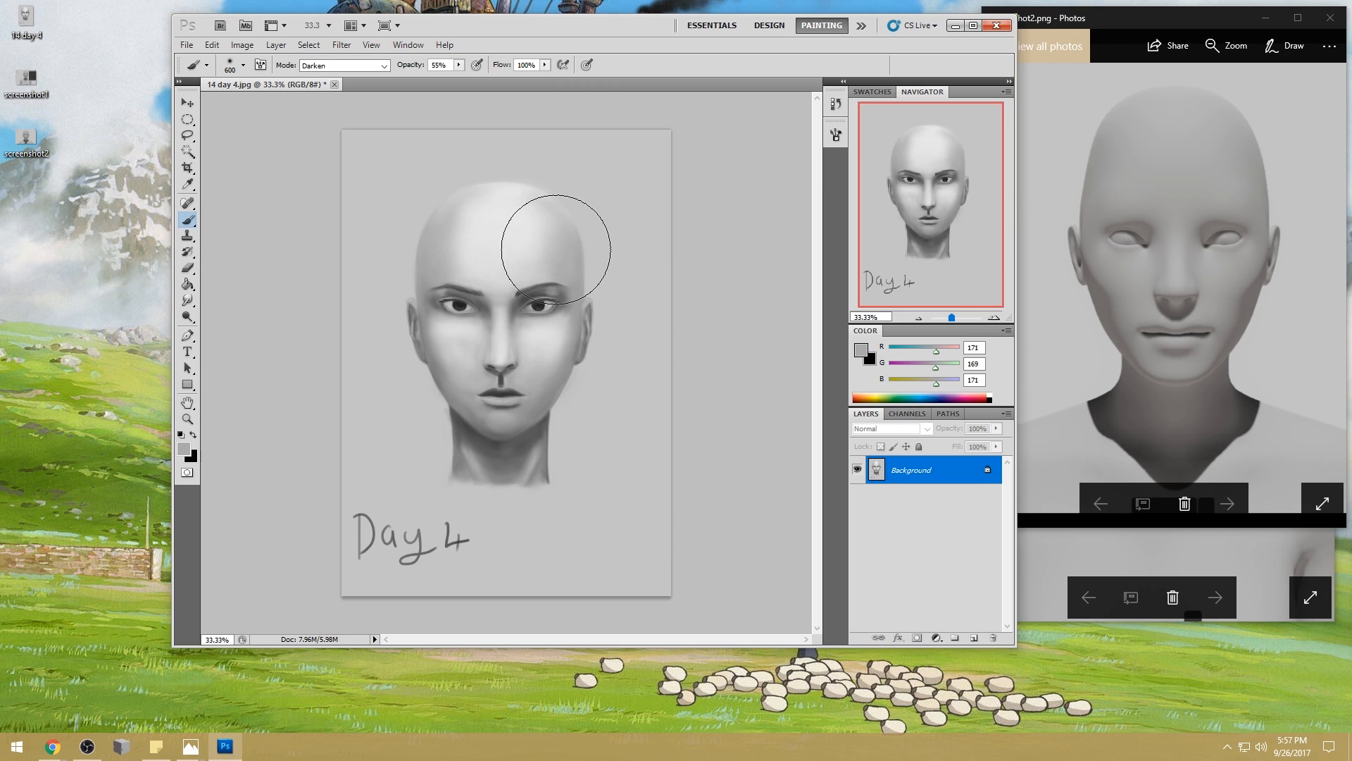
mouse_move(554, 282)
mouse_down()
mouse_move(551, 271)
mouse_move(552, 283)
mouse_up()
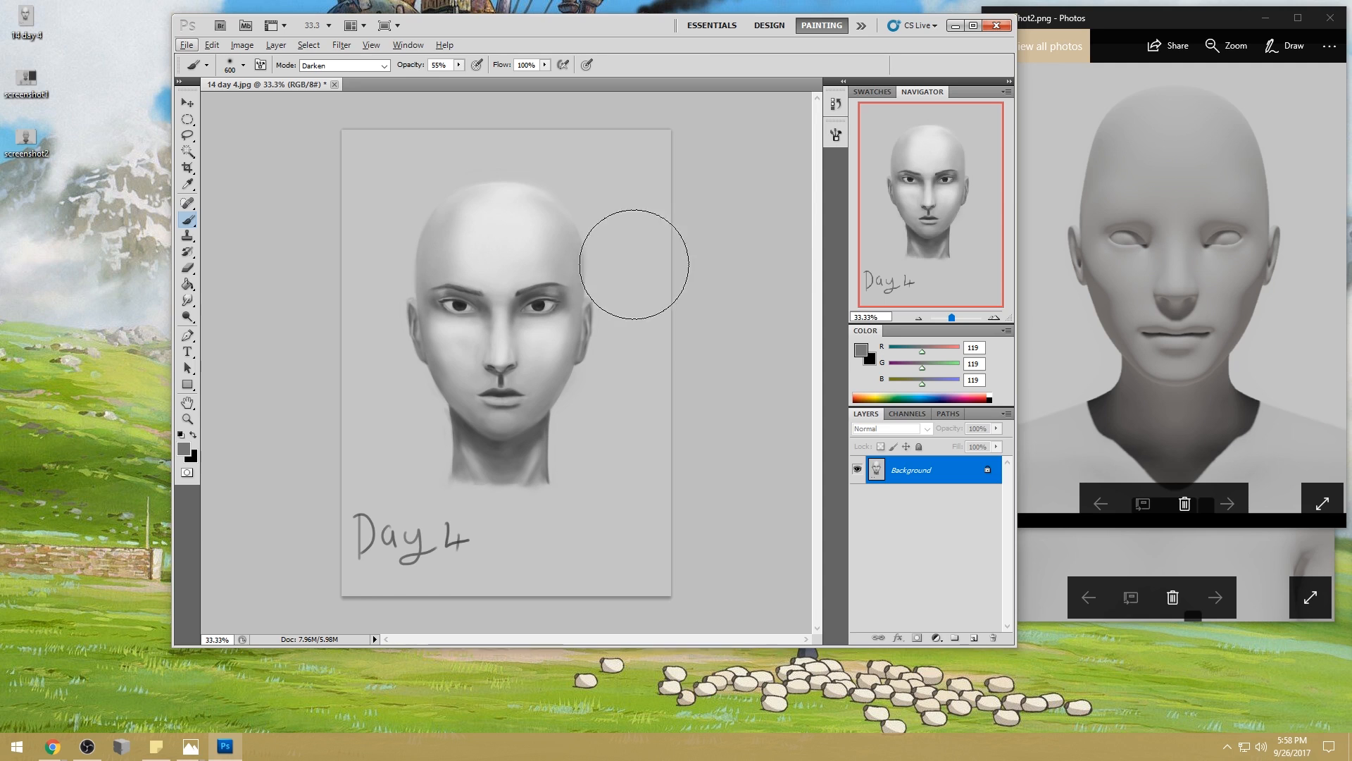
mouse_move(552, 255)
alt+mouse_down()
mouse_move(543, 241)
mouse_move(573, 235)
mouse_move(573, 219)
mouse_move(546, 235)
alt+mouse_up()
alt+click(544, 254)
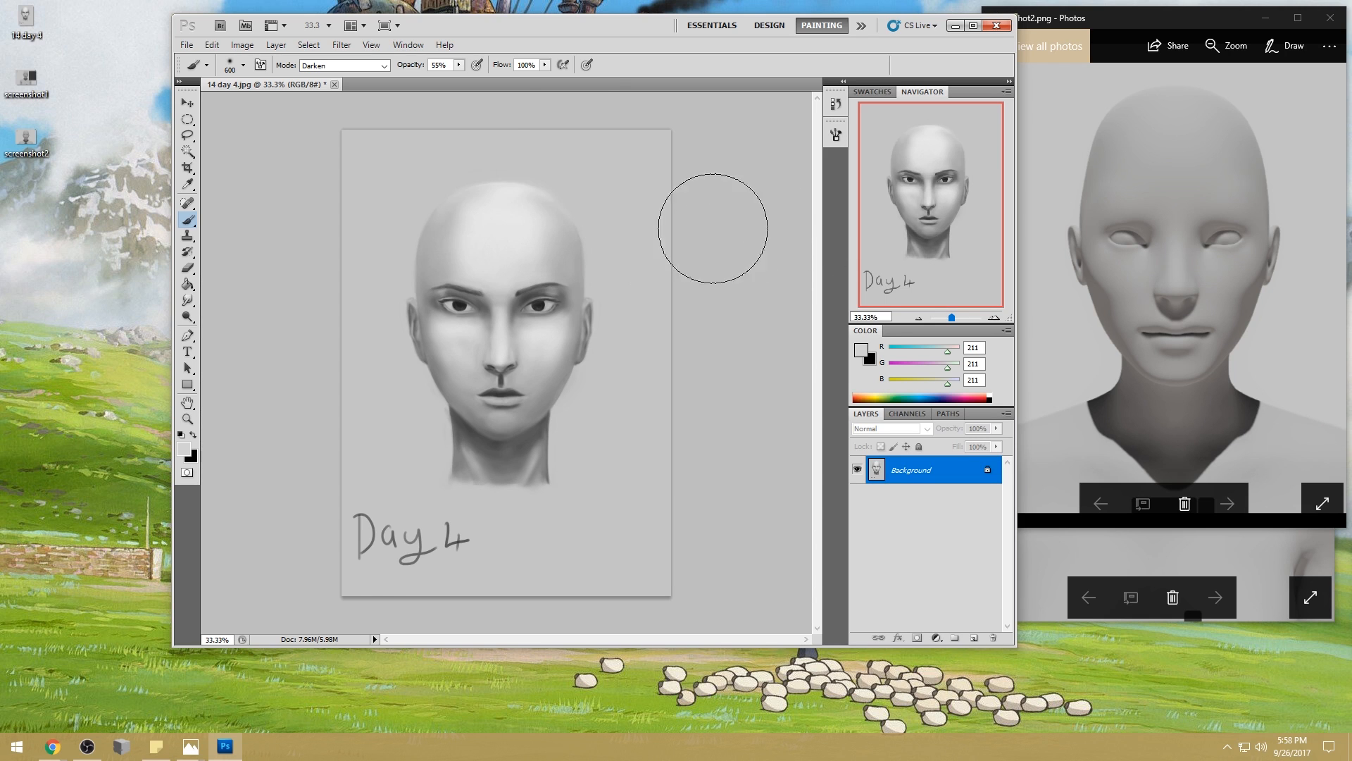
- Sample the grey beside the eye and enlarge the brush to 1000 px, keeping it in Darken mode
alt+click(566, 307)
key(bracketright)
key(bracketright)
key(bracketright)
key(bracketright)
click(342, 69)
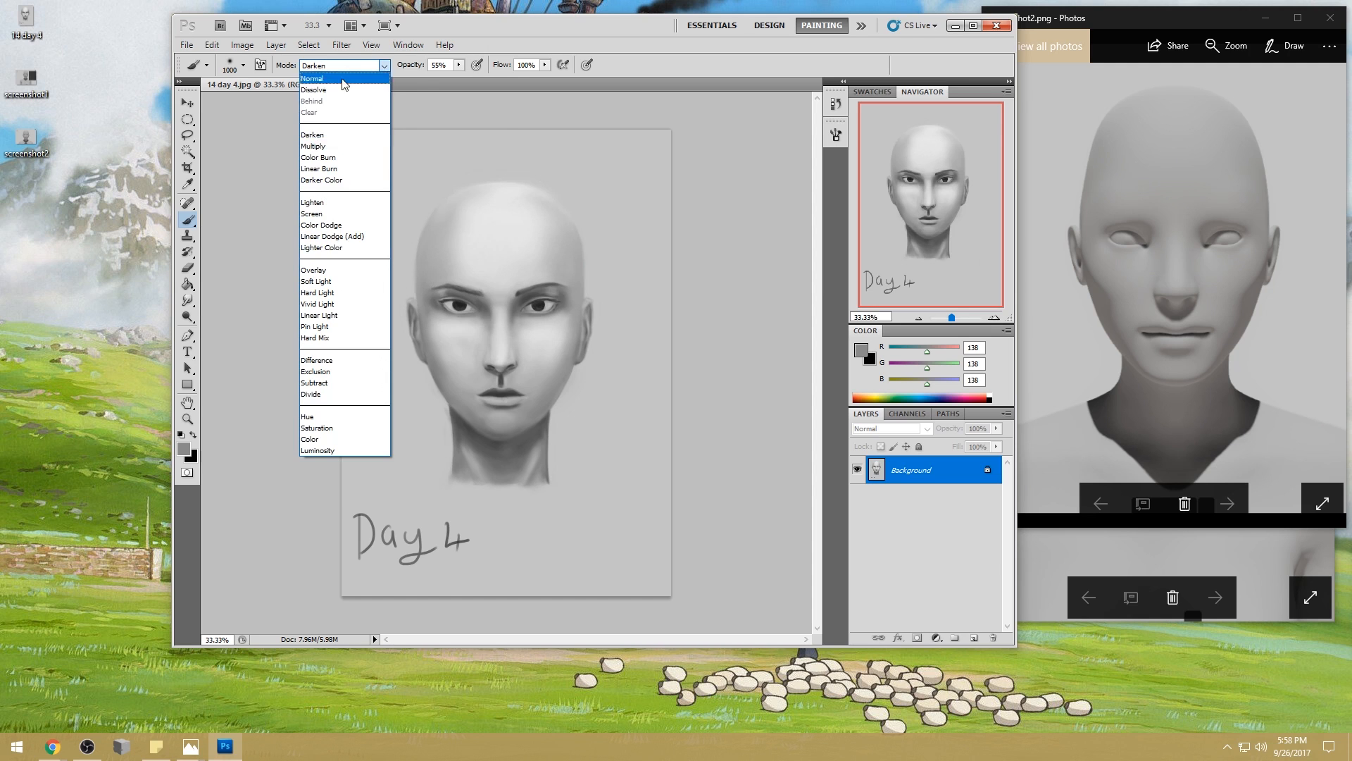
click(332, 136)
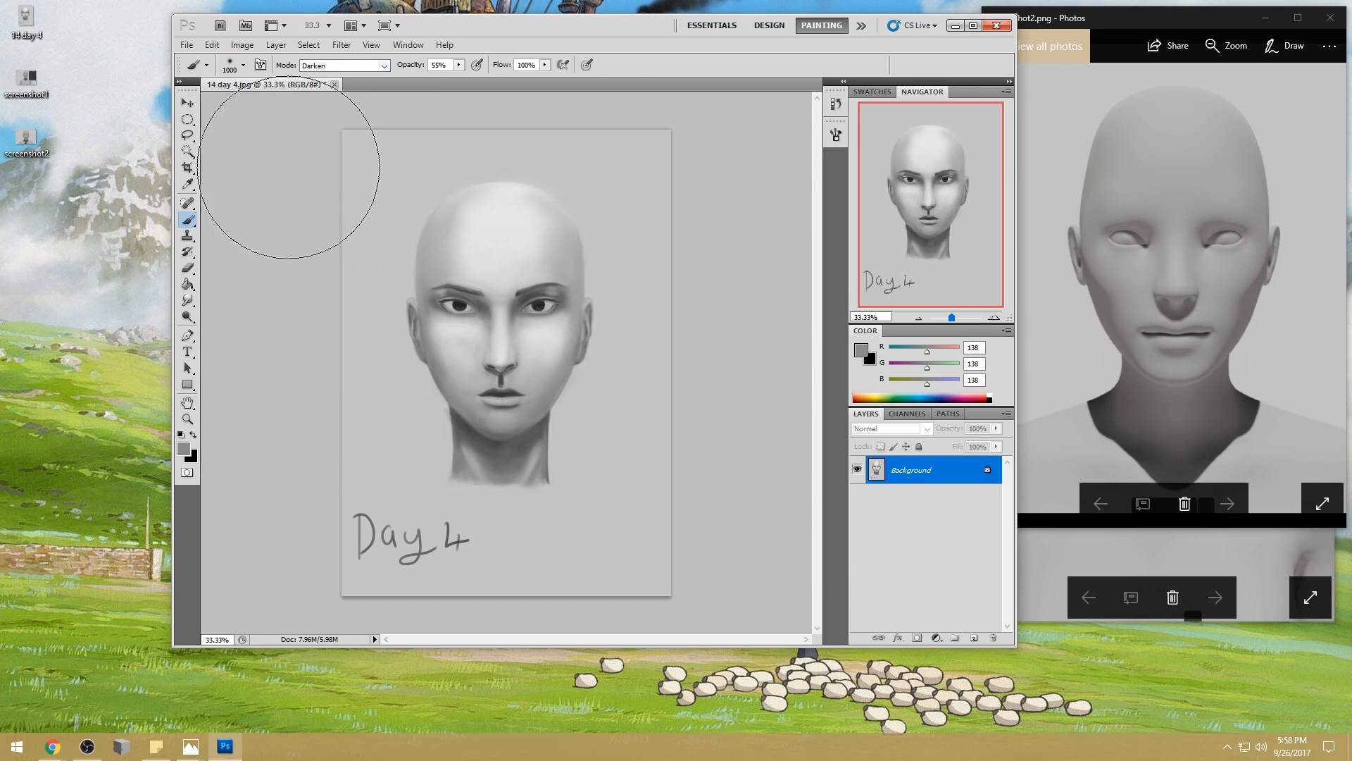
- Lower the brush opacity to 30% and darken the forehead and face with a grey sampled beside the eye
alt+click(564, 268)
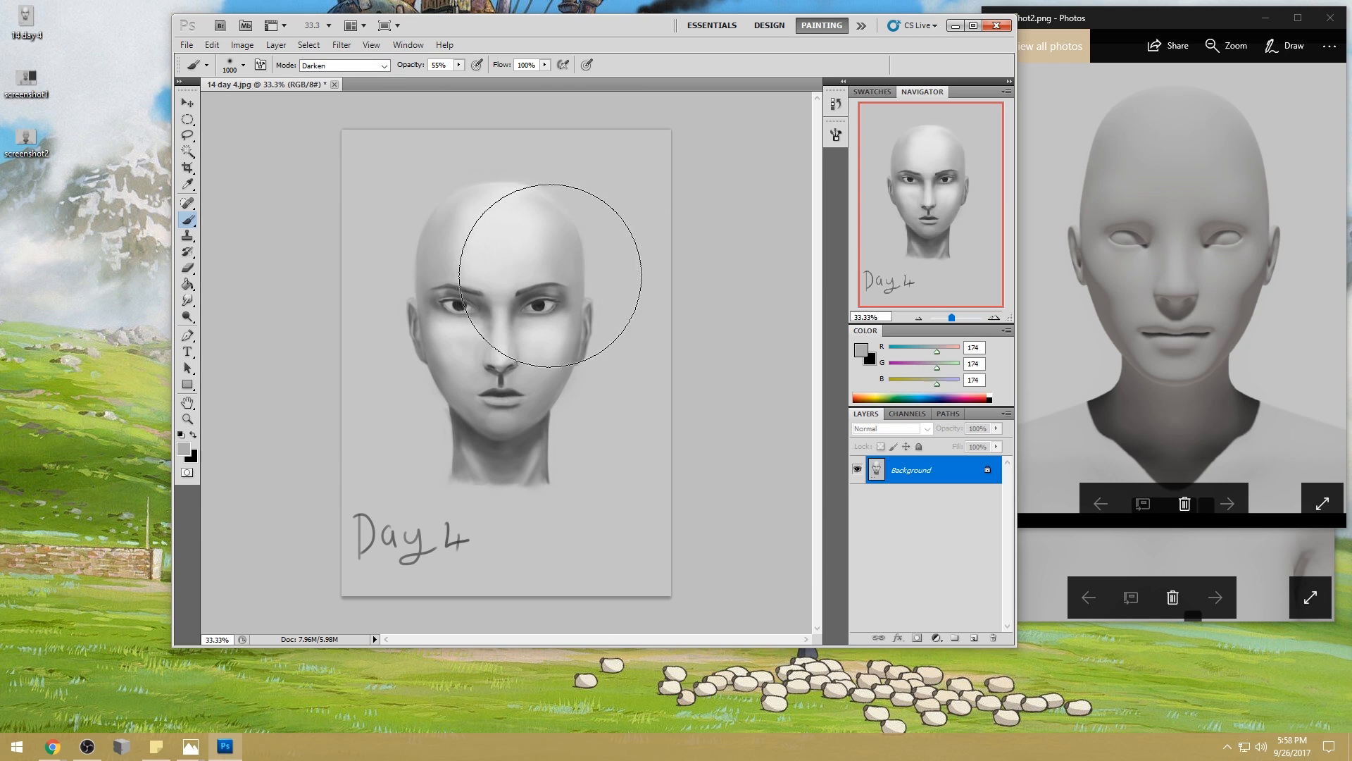
mouse_move(470, 299)
mouse_down()
mouse_move(562, 260)
mouse_move(450, 242)
mouse_up()
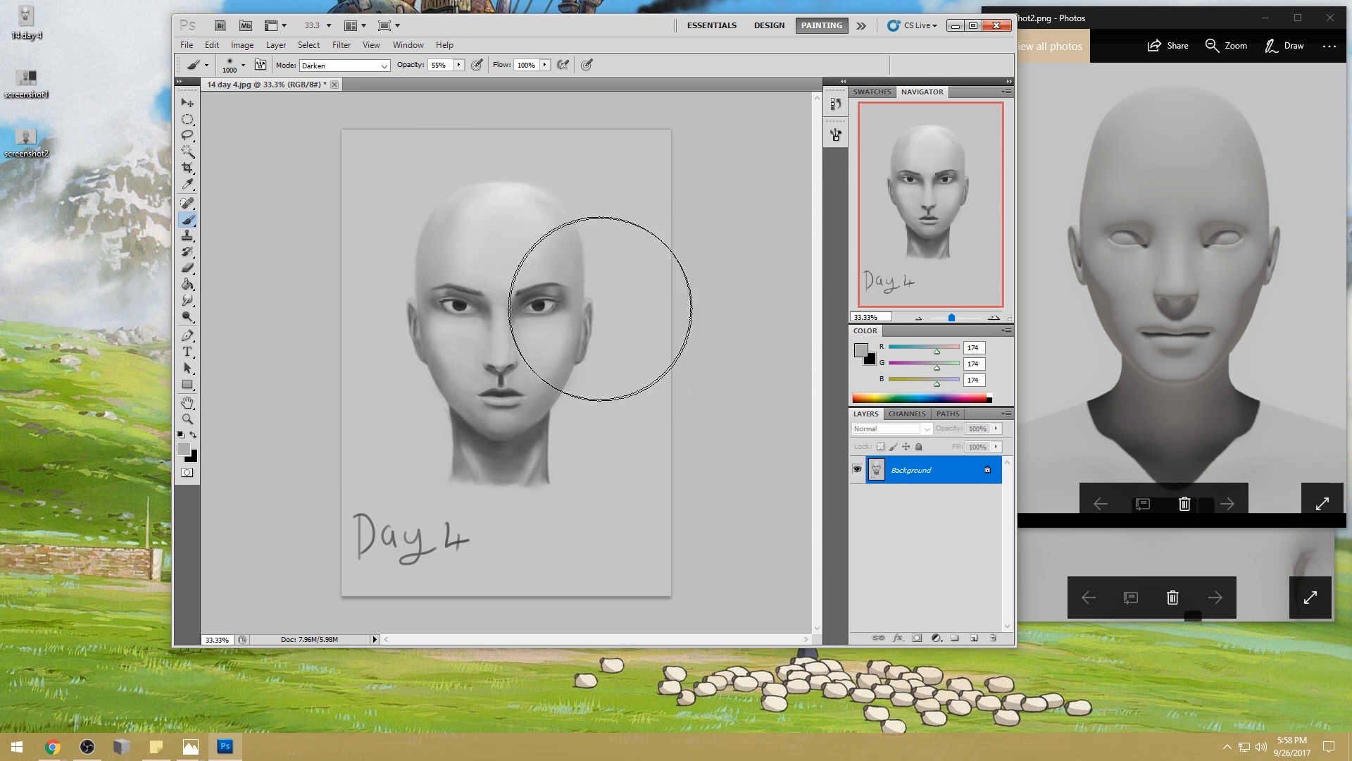
alt+click(564, 313)
mouse_move(527, 336)
mouse_down()
mouse_move(453, 347)
mouse_move(513, 326)
mouse_move(559, 211)
mouse_up()
key(3)
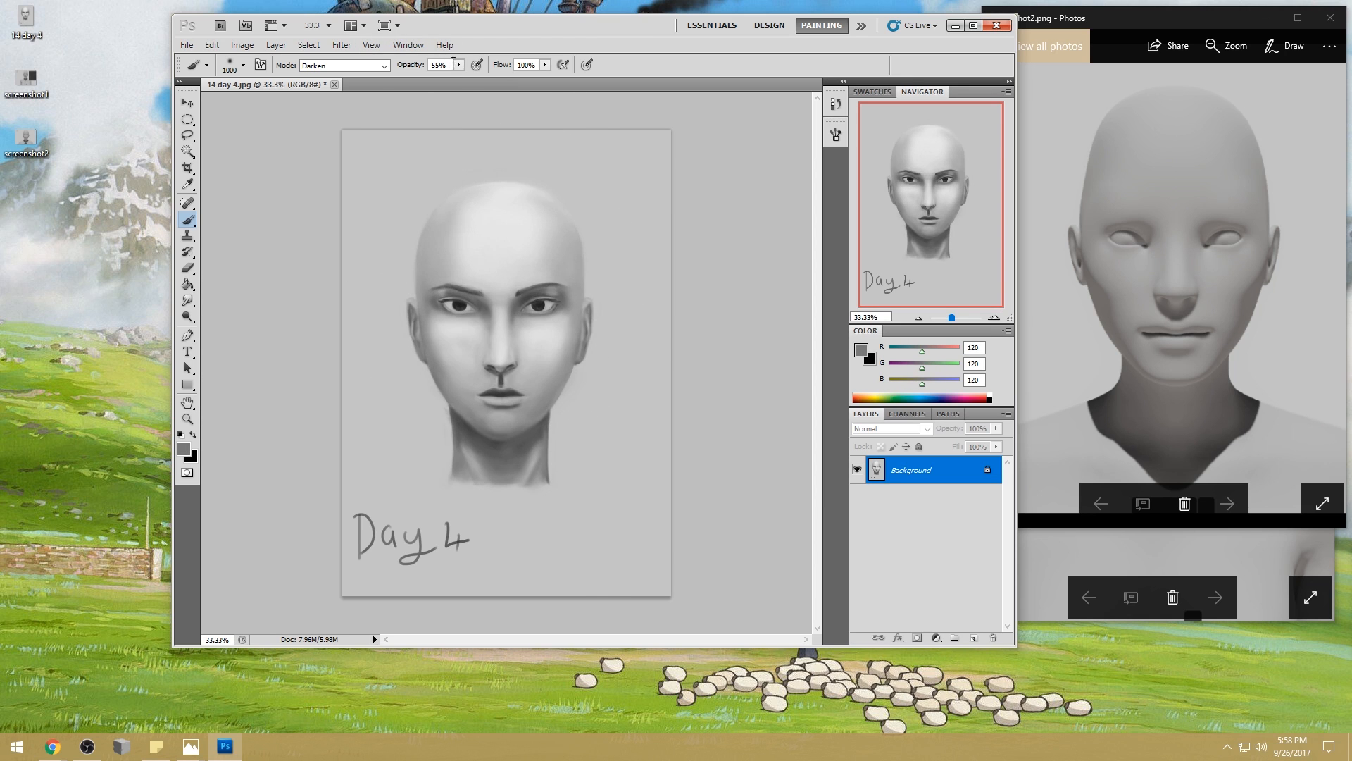
mouse_move(481, 233)
mouse_down()
mouse_move(492, 240)
mouse_move(480, 335)
mouse_move(464, 370)
mouse_move(548, 357)
mouse_move(543, 311)
mouse_up()
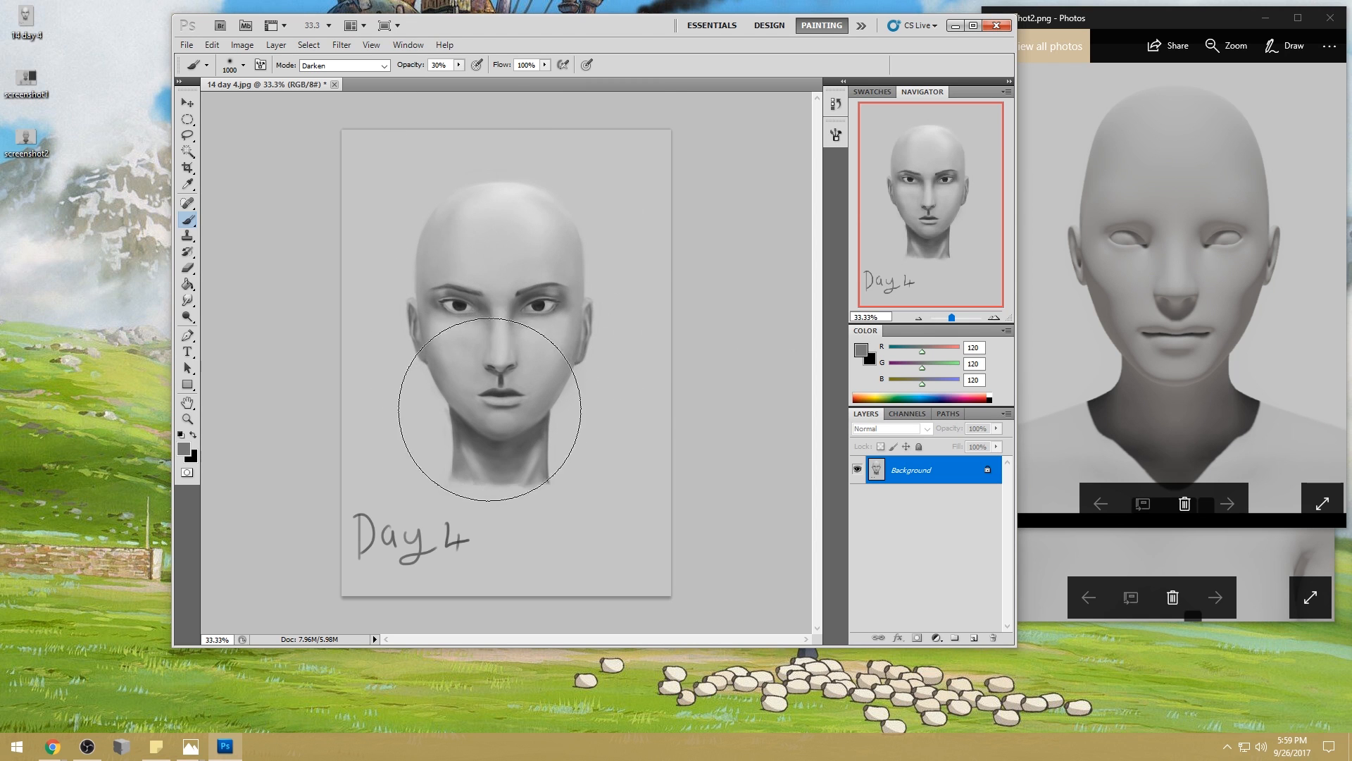
- Try lightening the face in Lighten mode with greys sampled from the jaw and above the brow, and undo it
click(334, 67)
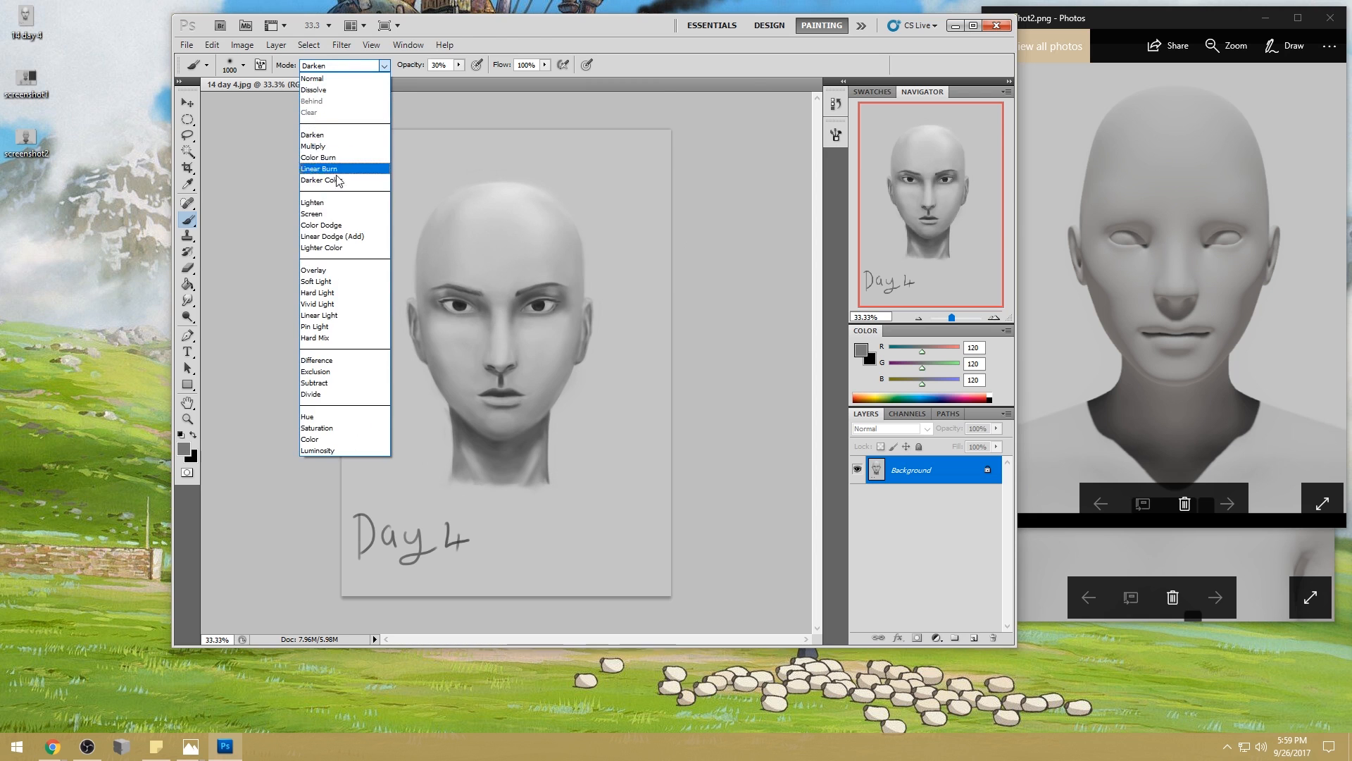
click(336, 181)
alt+click(548, 380)
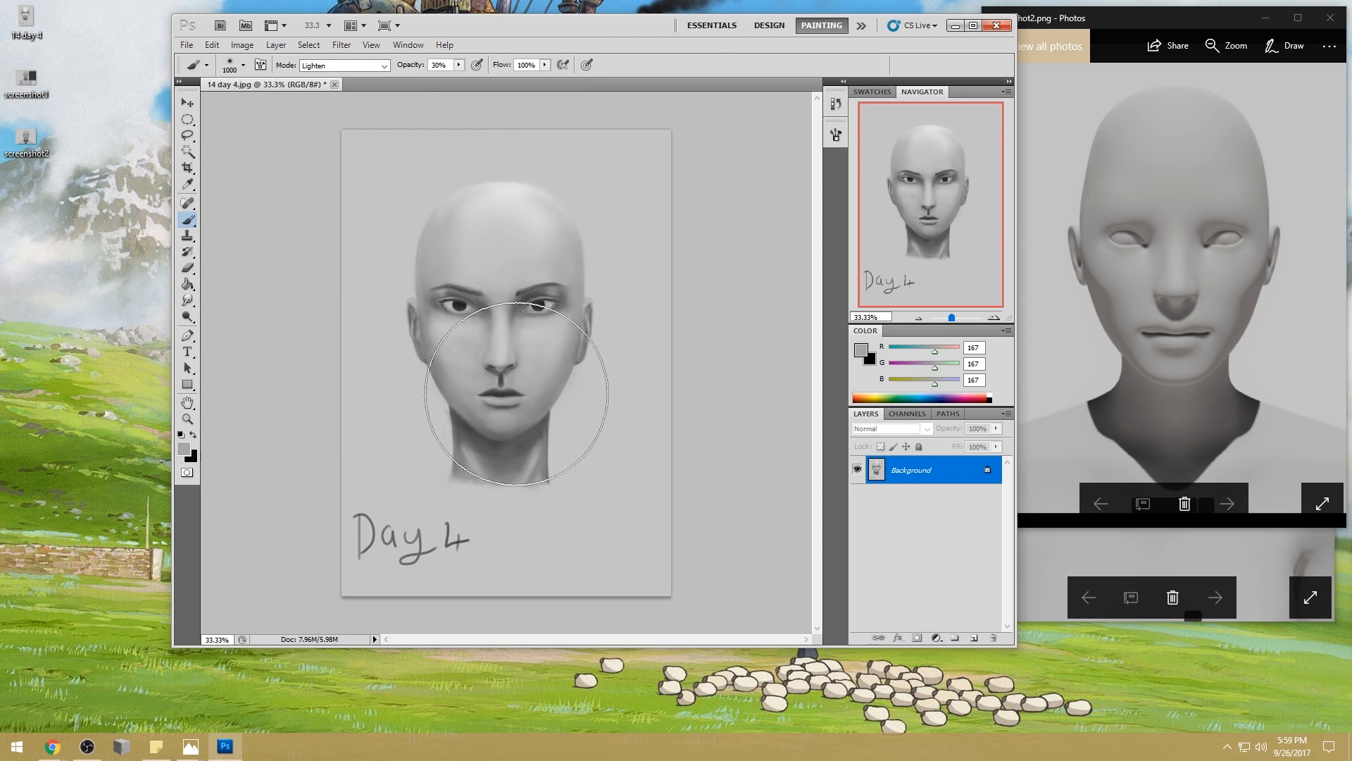
alt+click(454, 267)
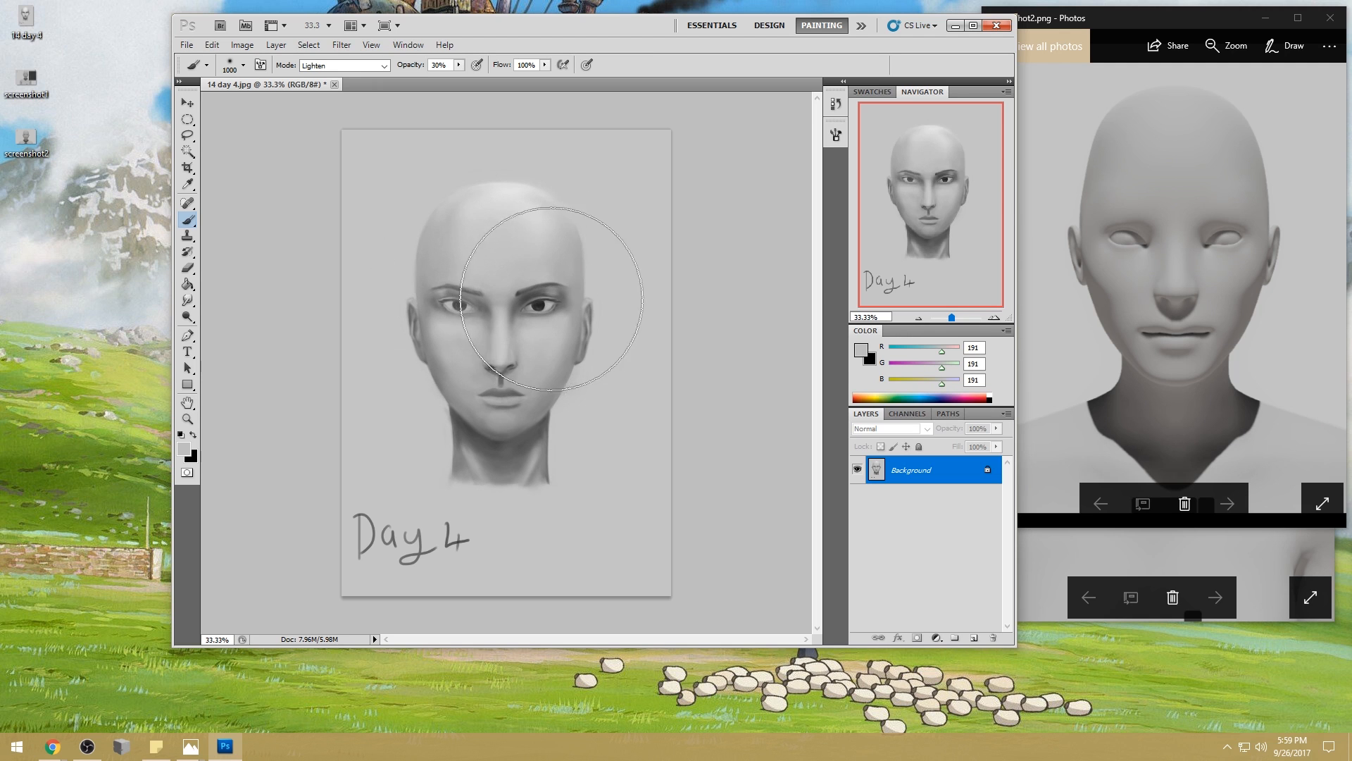
key(ctrl+z)
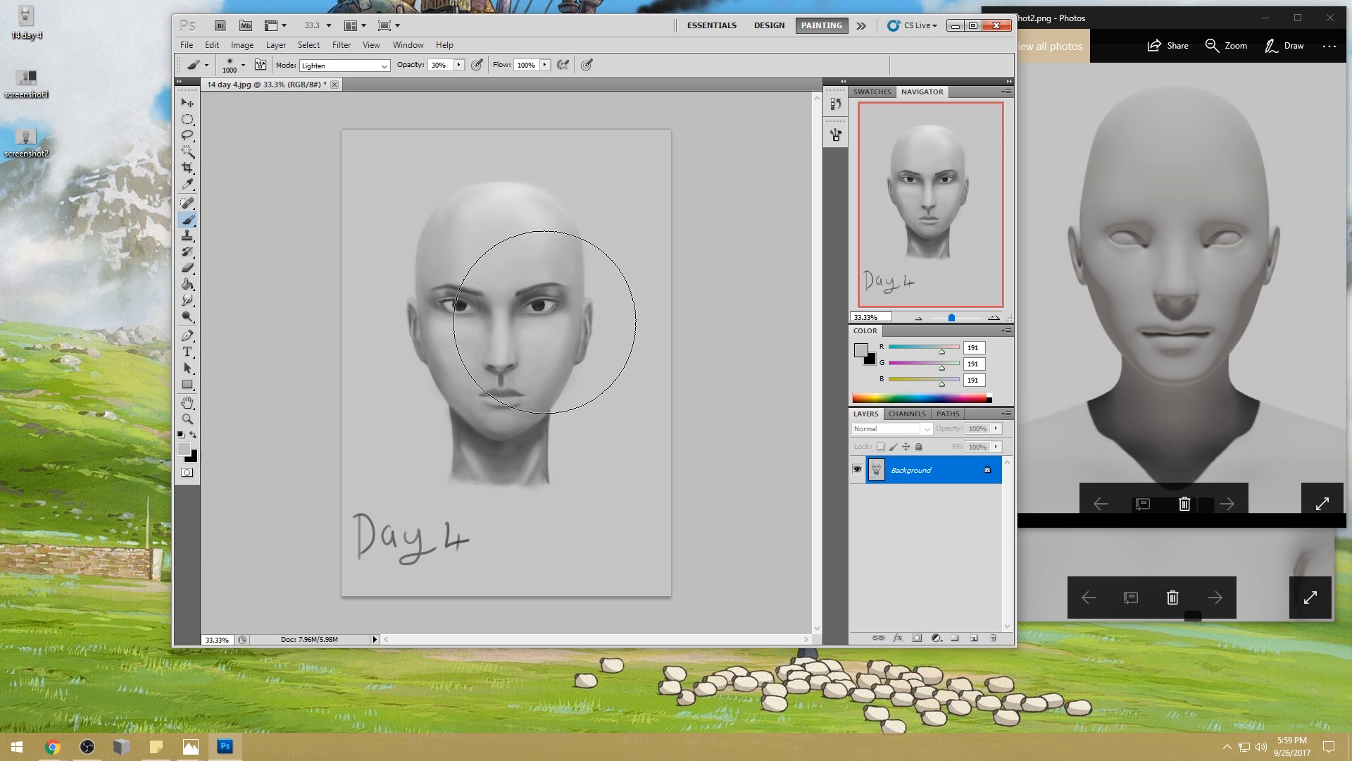
- Shrink the brush to 250 px and enlarge it again to 700 px
key(bracketleft)
key(bracketleft)
key(bracketleft)
key(bracketleft)
key(bracketleft)
key(bracketleft)
key(bracketleft)
key(bracketleft)
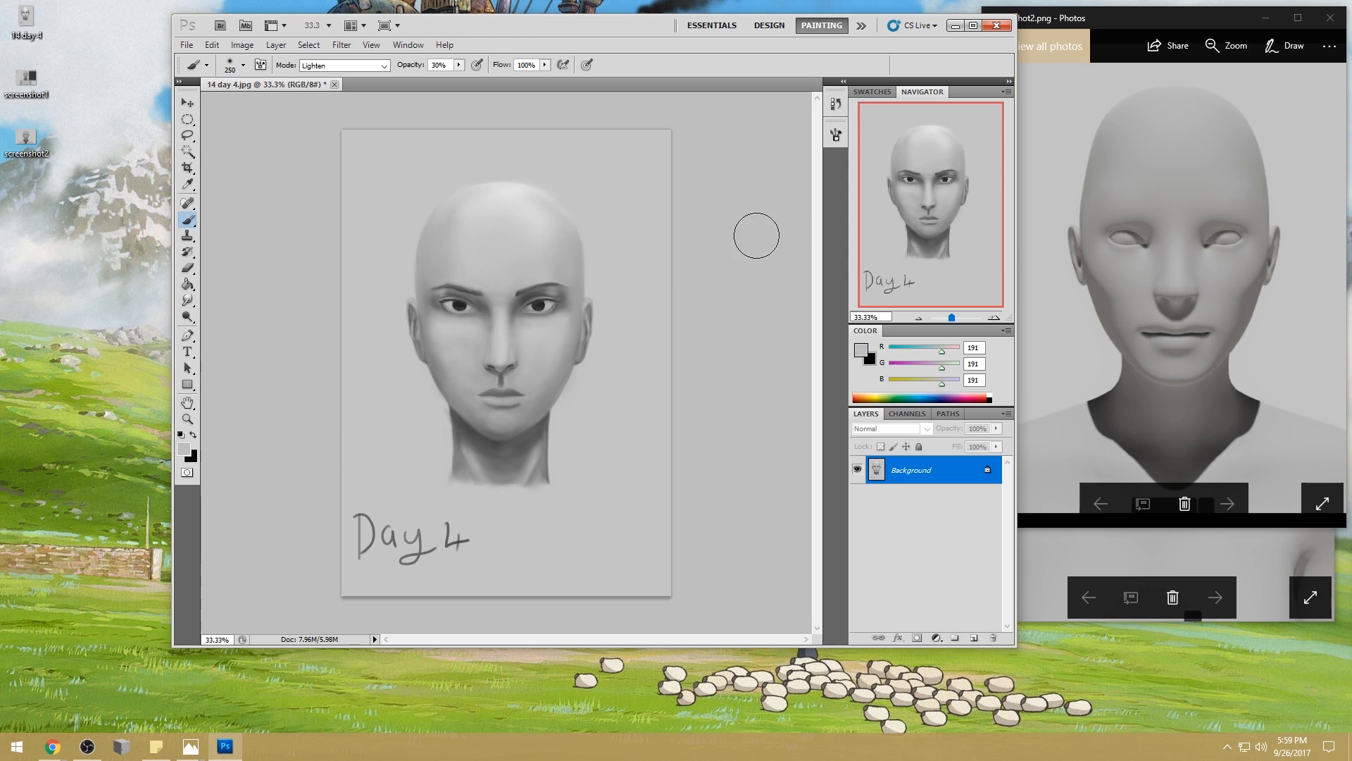
key(bracketright)
key(bracketright)
key(bracketright)
key(bracketright)
key(bracketright)
key(bracketright)
key(bracketright)
key(bracketright)
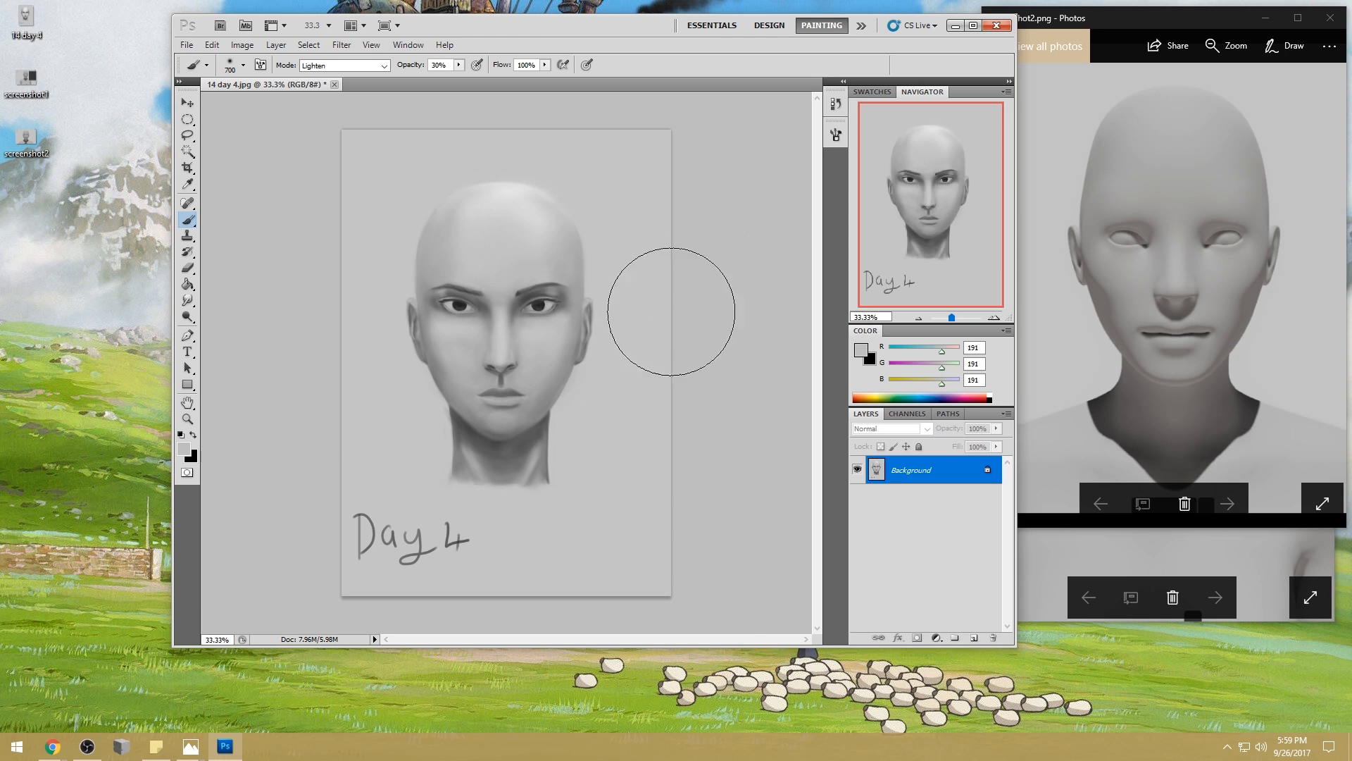
- Switch to the Dry Oil Brush 2 preset in Normal mode and set the foreground colour to light grey 219
right_click(497, 276)
click(644, 458)
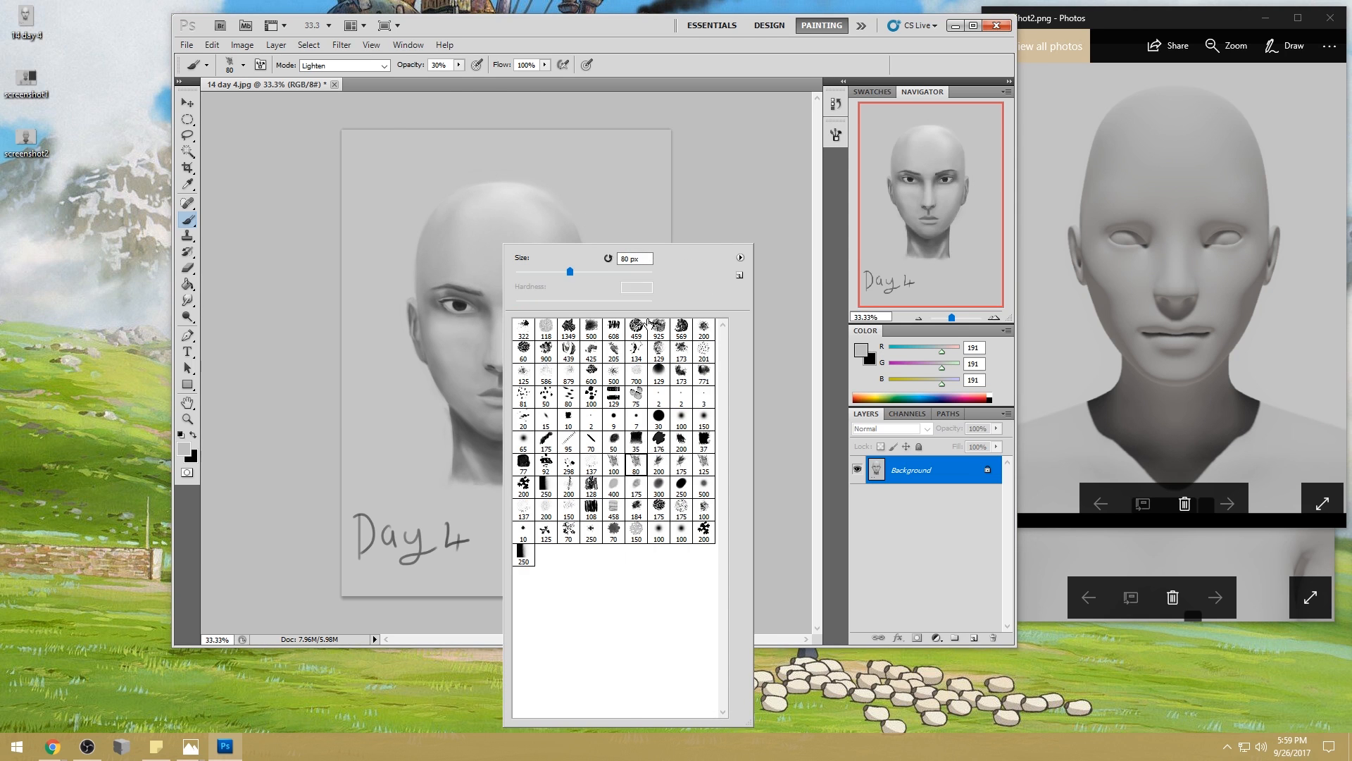
click(704, 145)
click(383, 67)
click(380, 78)
click(184, 449)
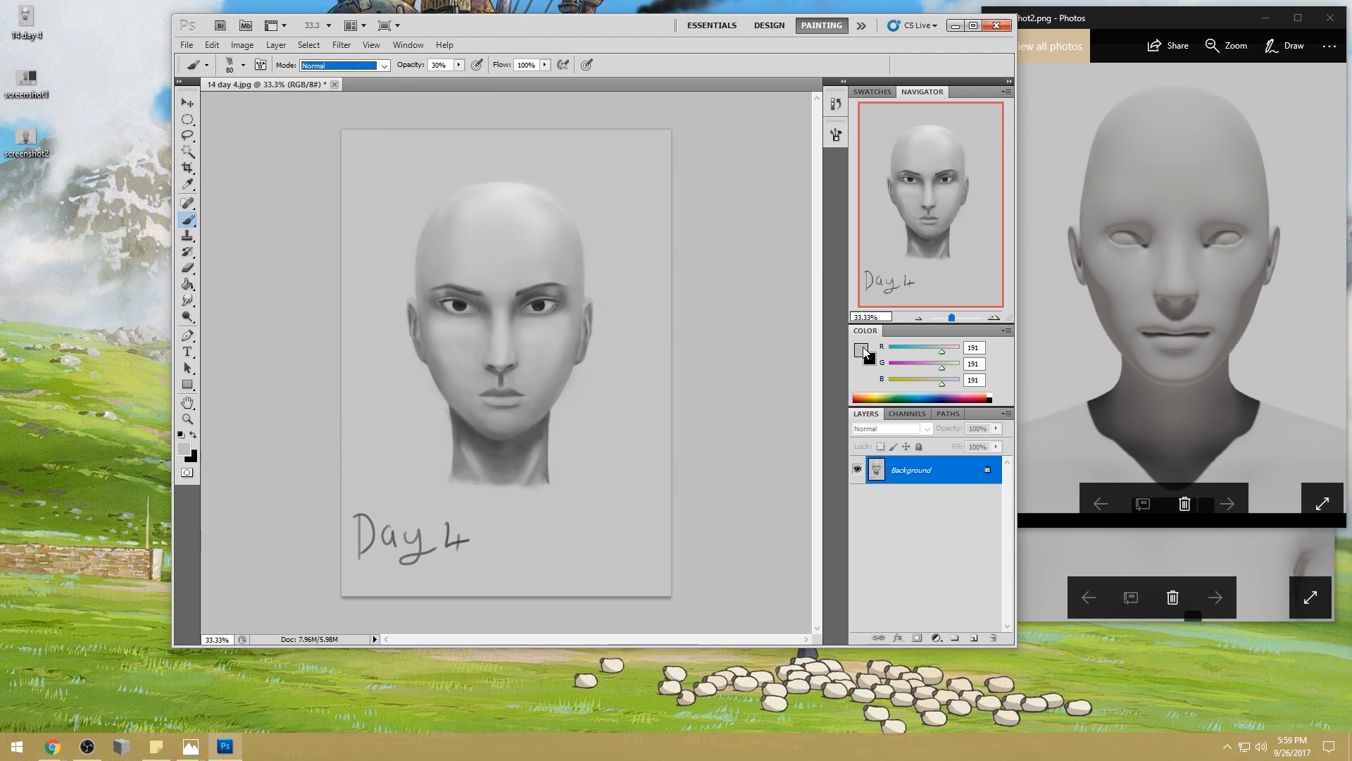
drag(435, 276, 386, 261)
click(756, 225)
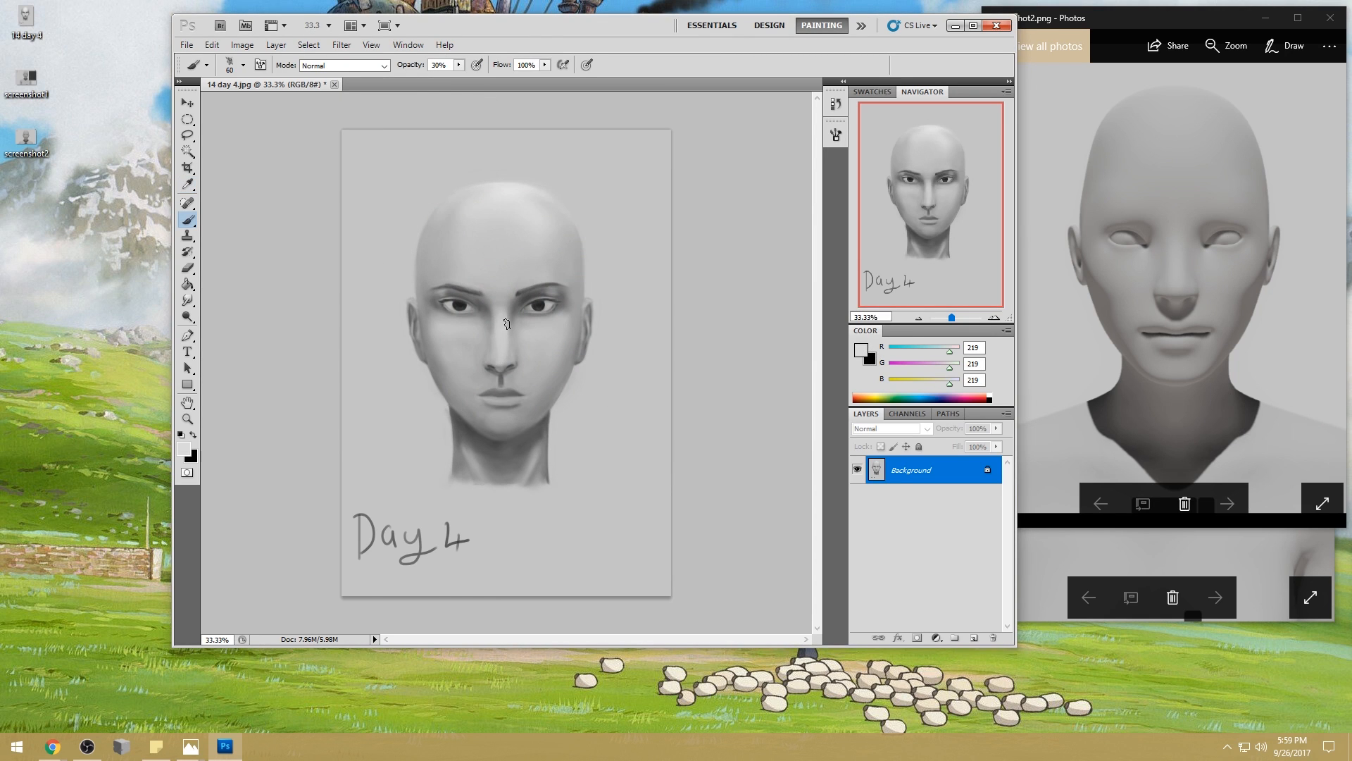
- Raise the brush opacity to 62% and paint light highlights on the forehead at 150 px and on the cheeks at 60 px
drag(426, 66, 462, 66)
mouse_move(472, 278)
mouse_down()
mouse_move(516, 243)
mouse_move(479, 269)
mouse_move(502, 248)
mouse_move(529, 272)
mouse_up()
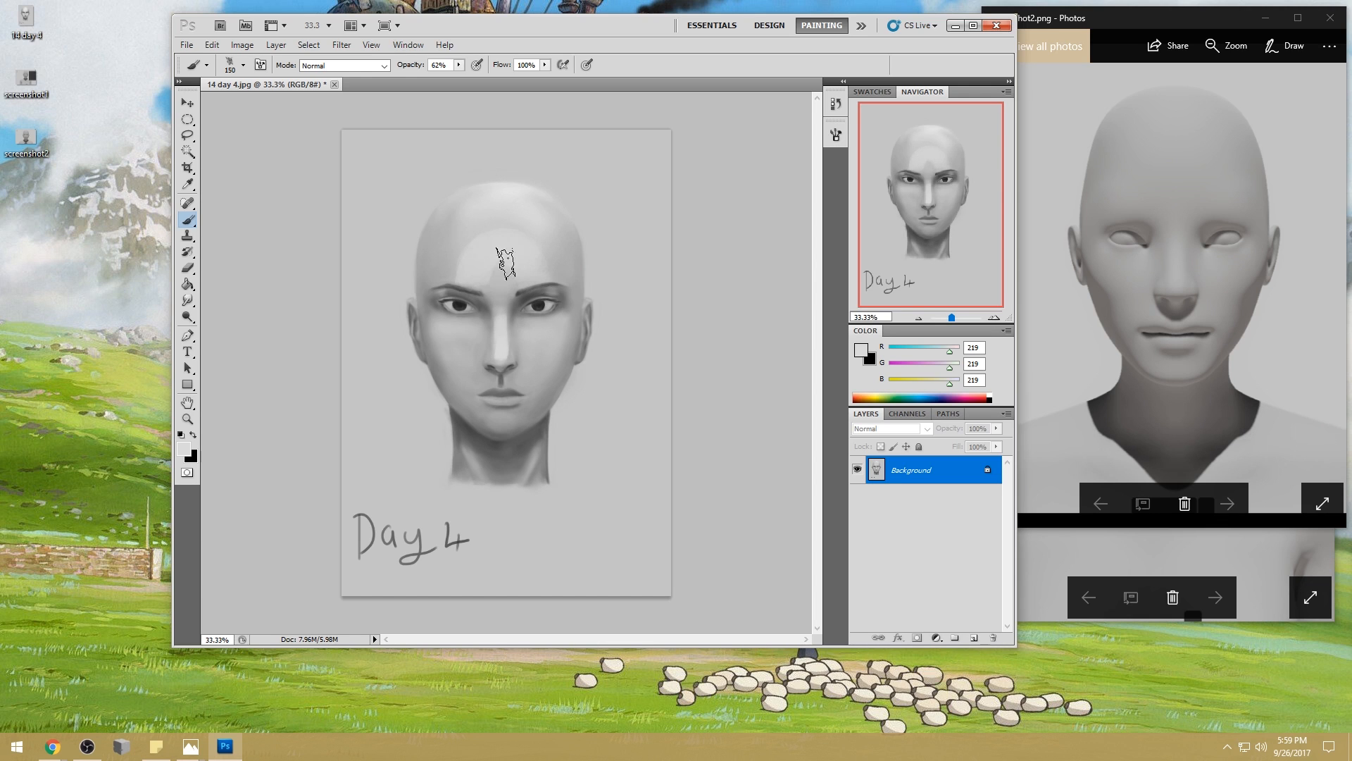
key(bracketleft)
key(bracketleft)
key(bracketleft)
drag(453, 339, 457, 347)
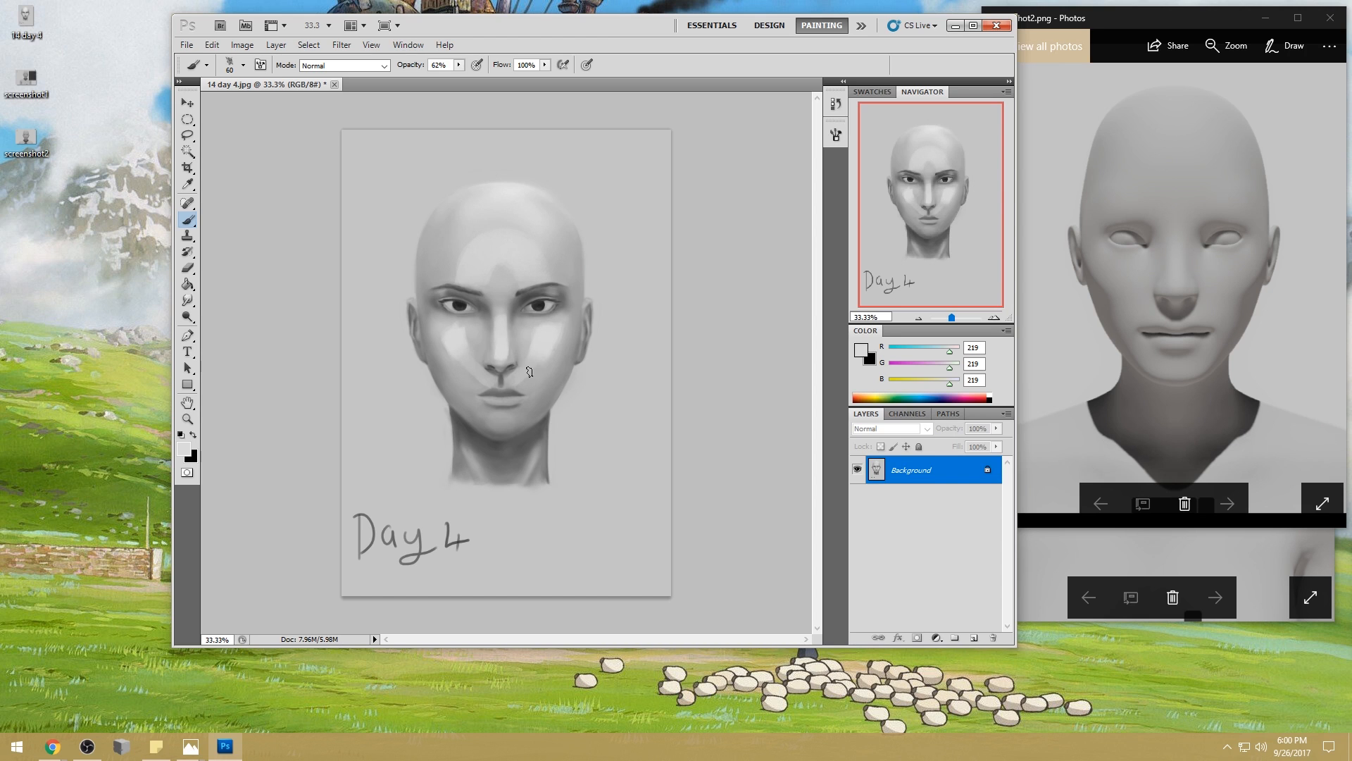
- Look up the name of the current brush preset without renaming it
right_click(568, 215)
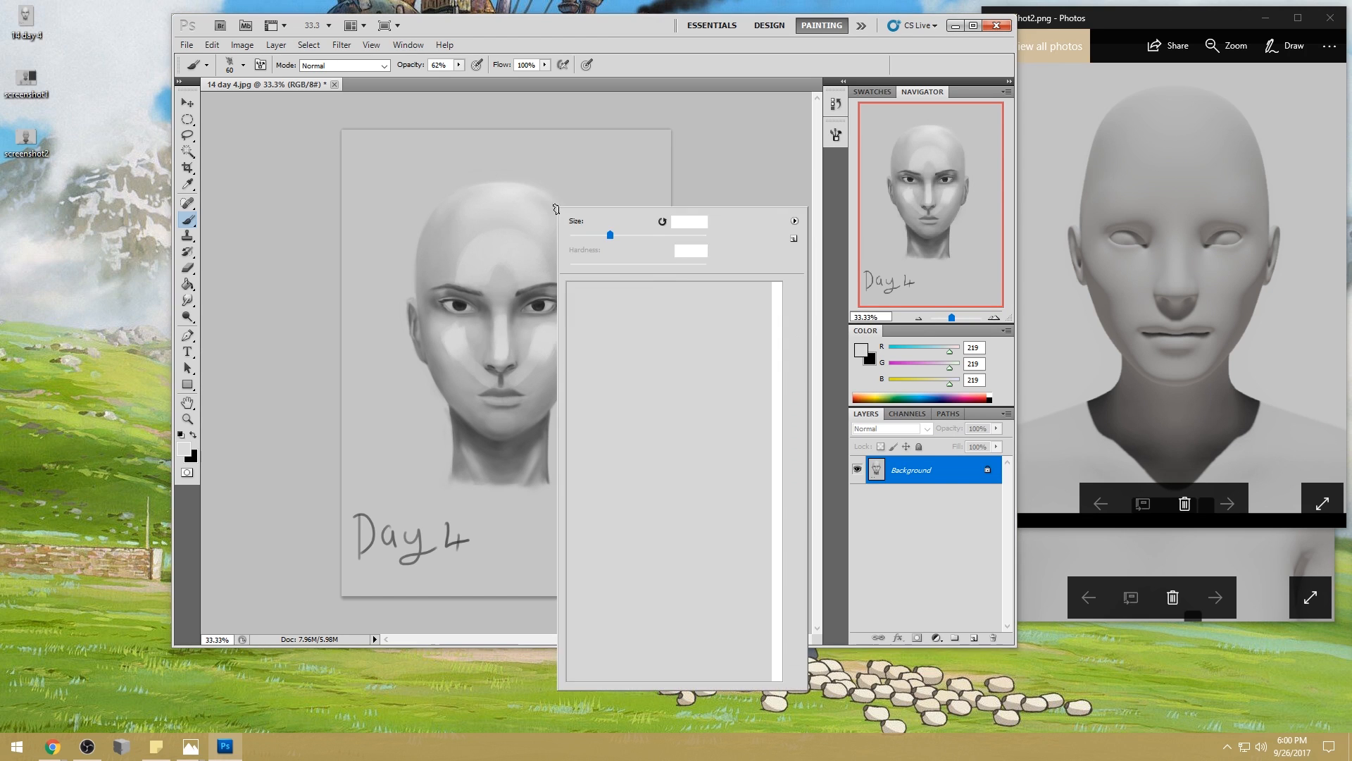
right_click(689, 427)
click(730, 434)
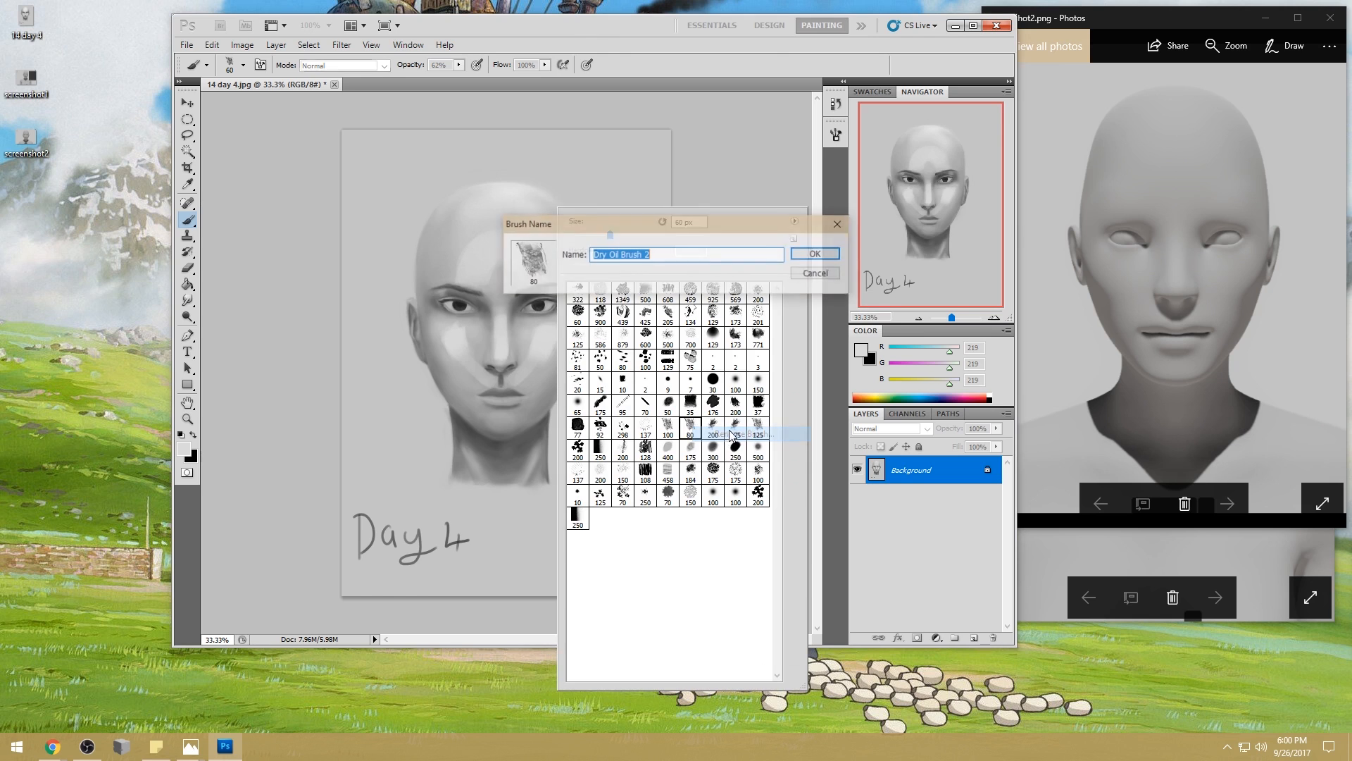
click(808, 275)
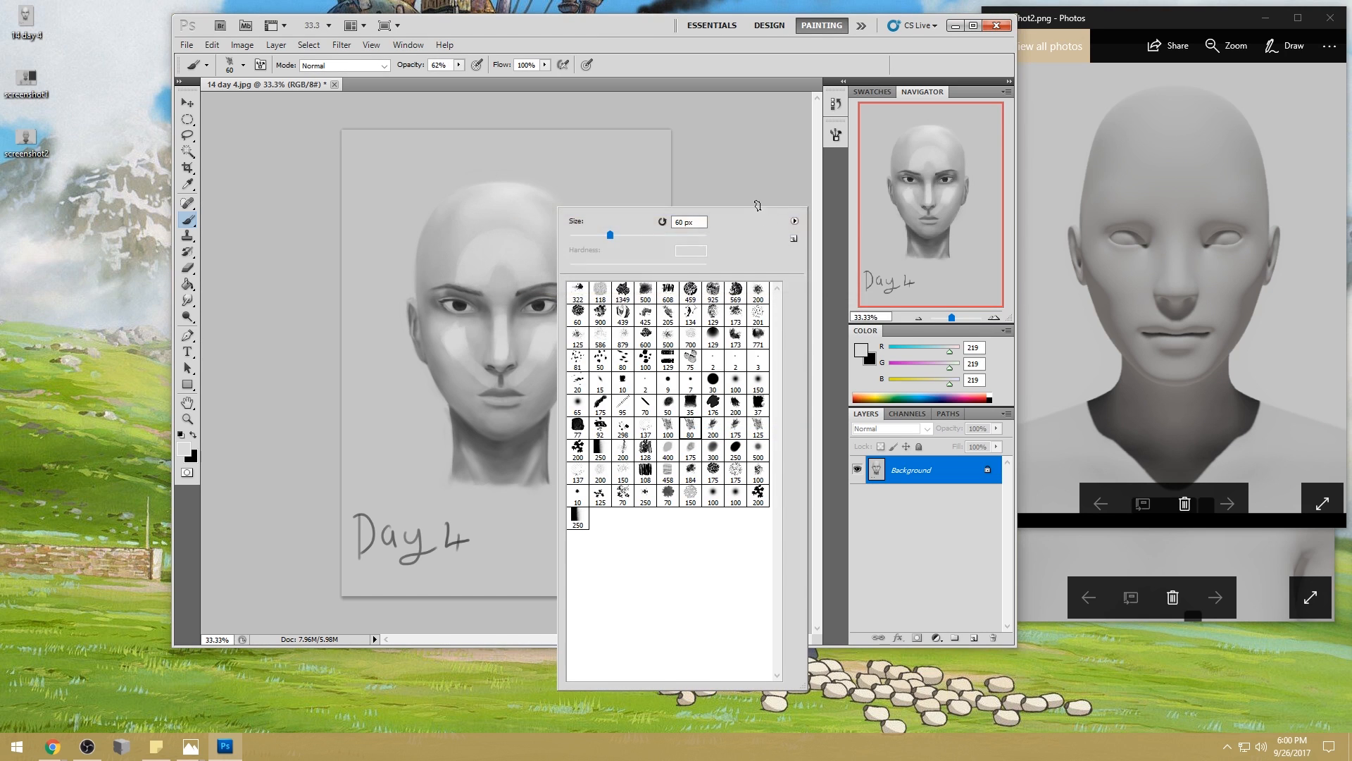
click(743, 182)
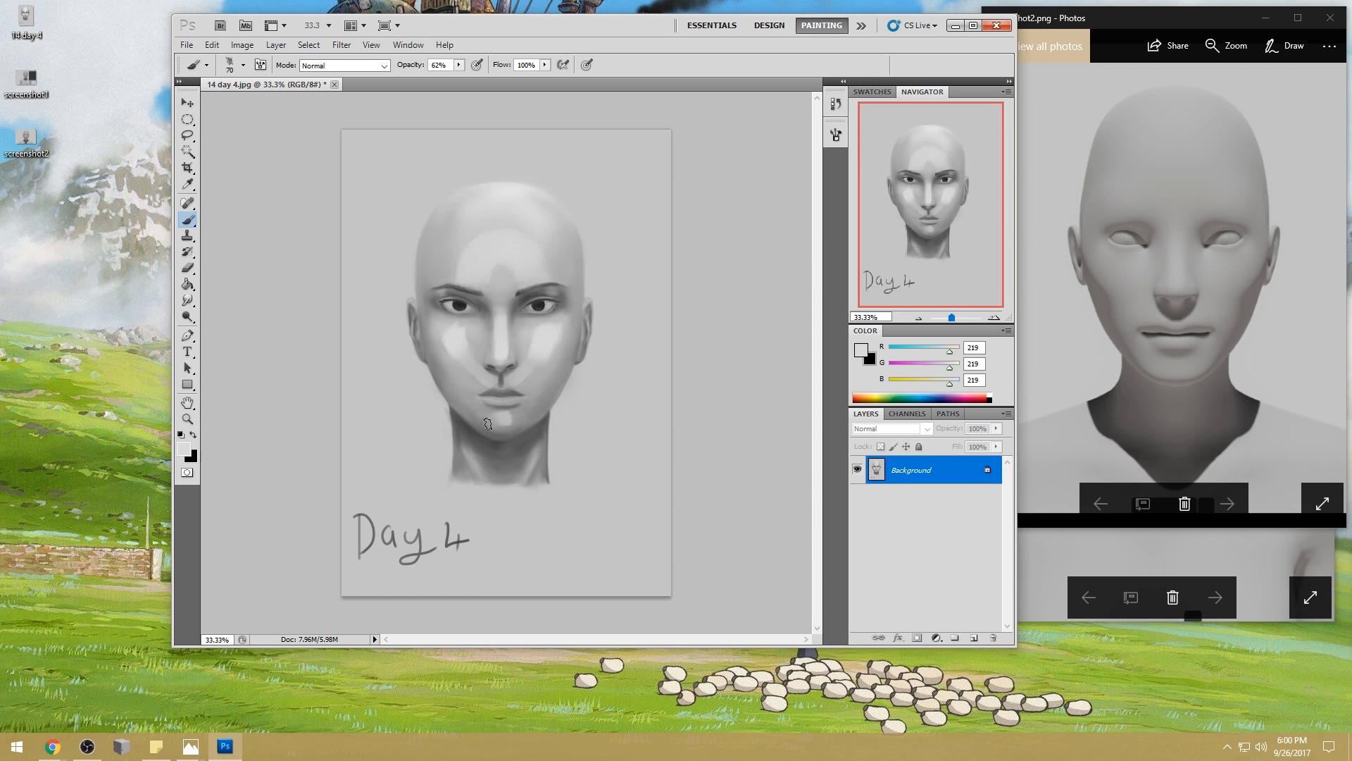
- Highlight the chin in light grey and shade the eye sockets with a dark grey sampled beside the eye
drag(502, 418, 514, 417)
alt+click(558, 306)
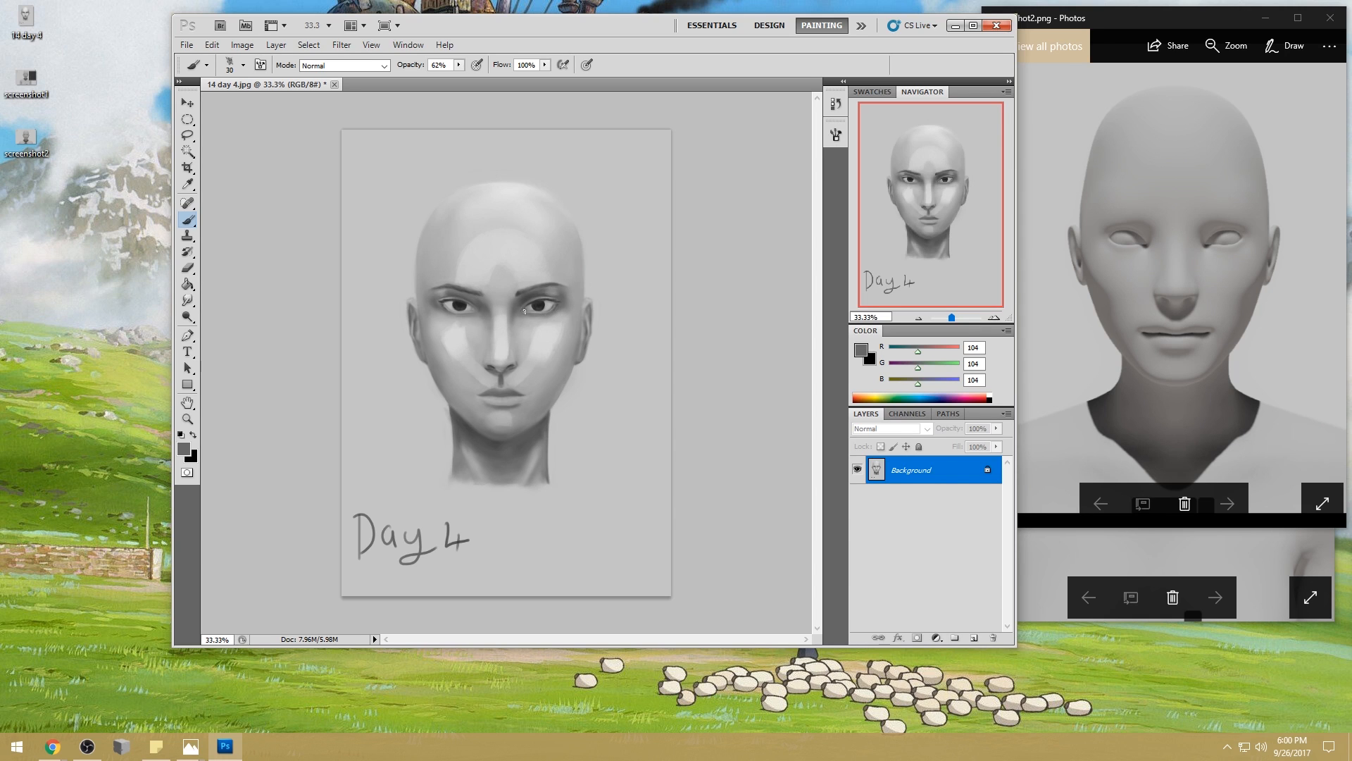
- Sample the greys just above the brow to examine the value transition into the forehead
alt+click(451, 287)
alt+click(449, 285)
alt+click(450, 284)
alt+click(451, 283)
alt+click(451, 282)
alt+click(447, 282)
alt+click(449, 287)
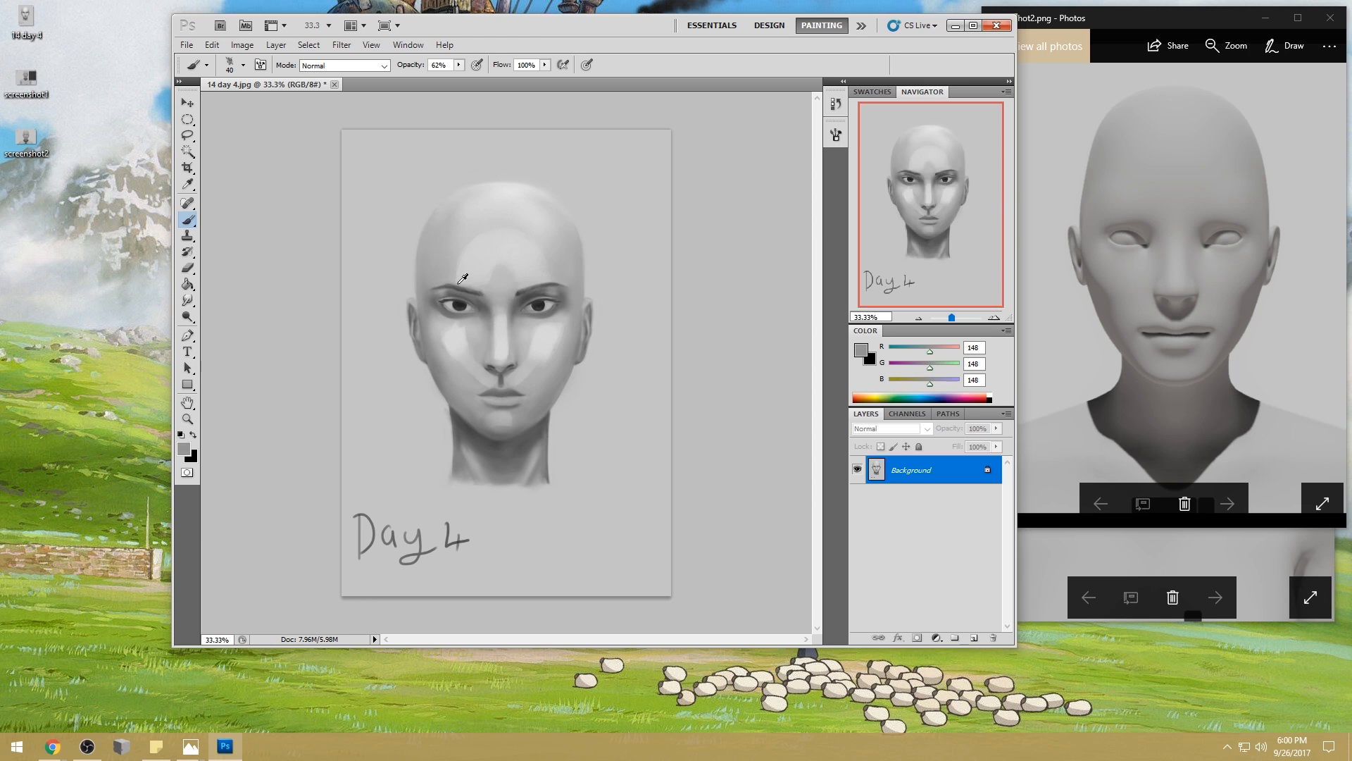
alt+click(456, 280)
- Examine both edges of the forehead plane up close against the dark grey under the brow
key(ctrl+space)
mouse_move(461, 264)
mouse_down()
mouse_move(537, 368)
mouse_move(609, 416)
mouse_up()
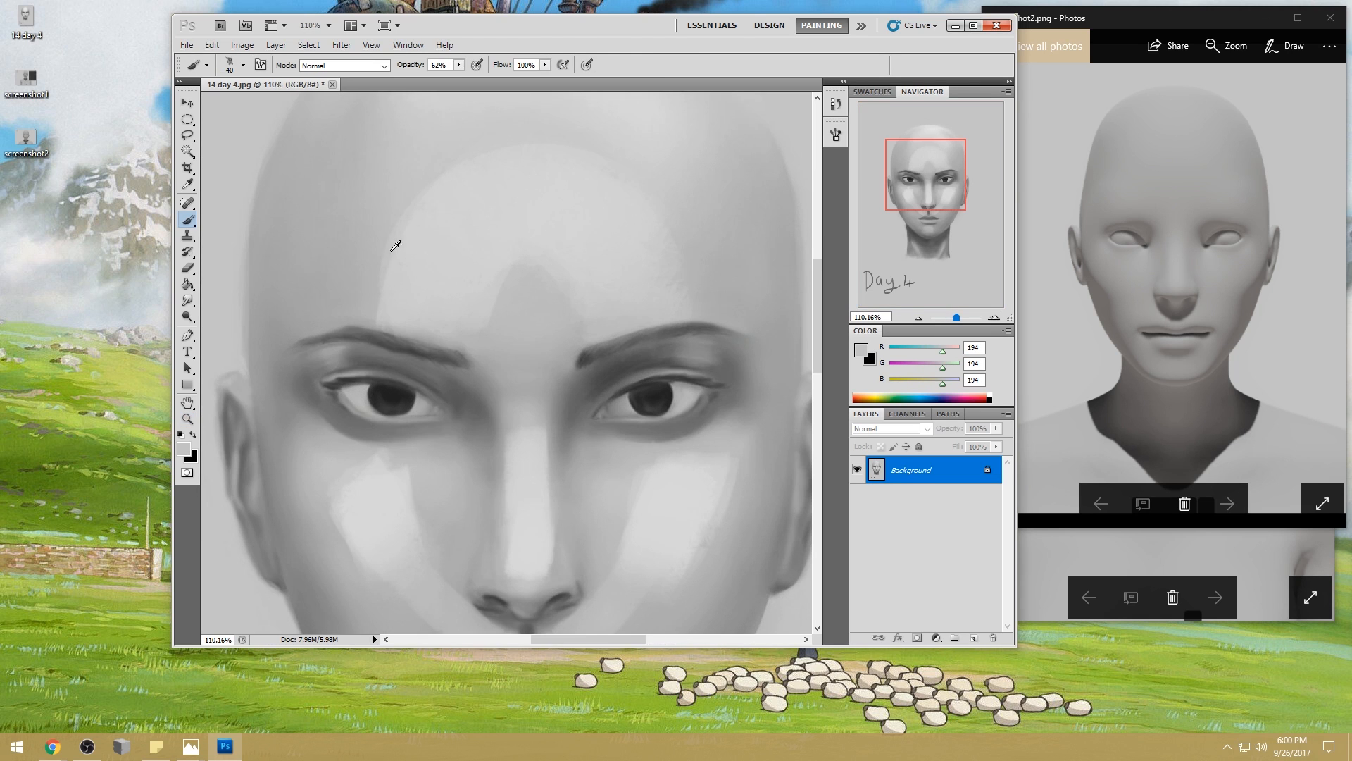
drag(370, 262, 354, 350)
alt+click(354, 350)
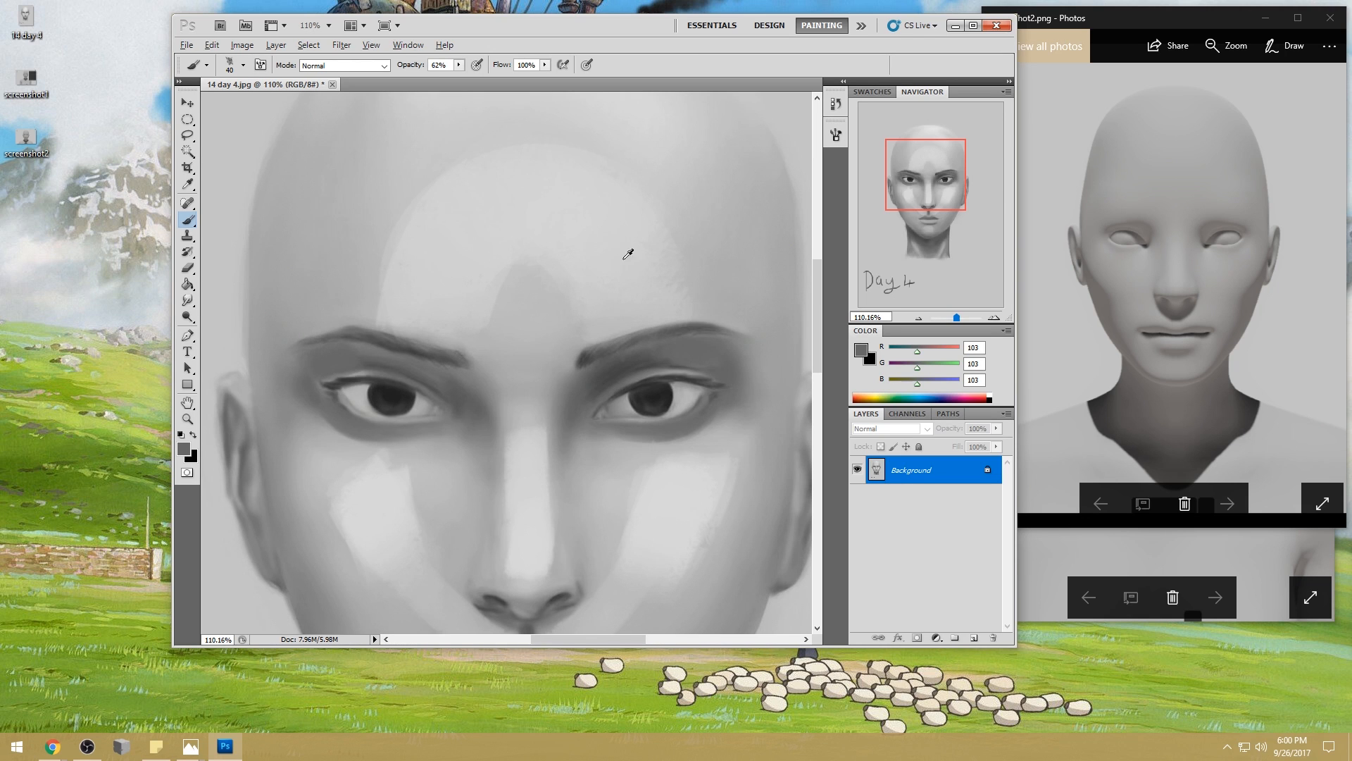
drag(681, 244, 665, 314)
- Paint a highlight under both brows with light grey 198 sampled from the forehead, and sample the dark socket grey
alt+click(657, 290)
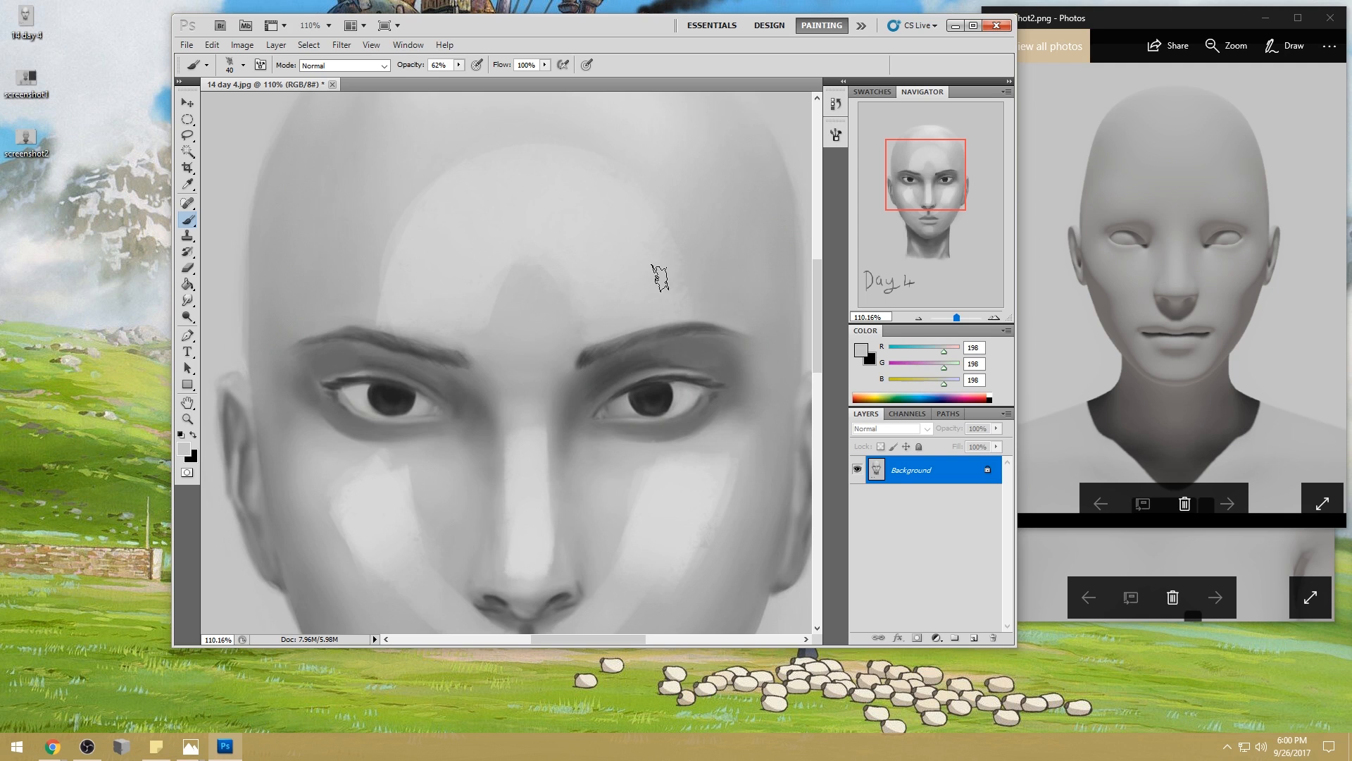
drag(646, 351, 687, 344)
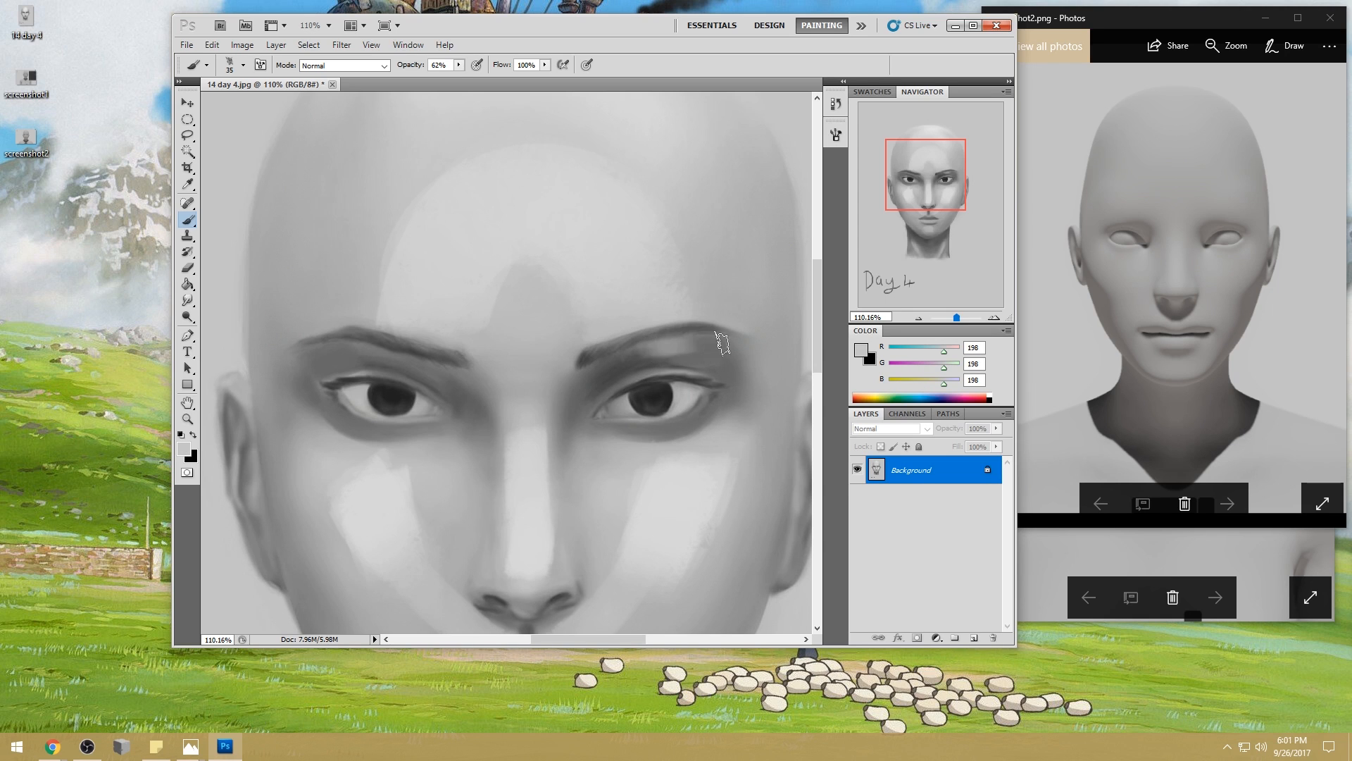
key(bracketleft)
drag(369, 351, 377, 359)
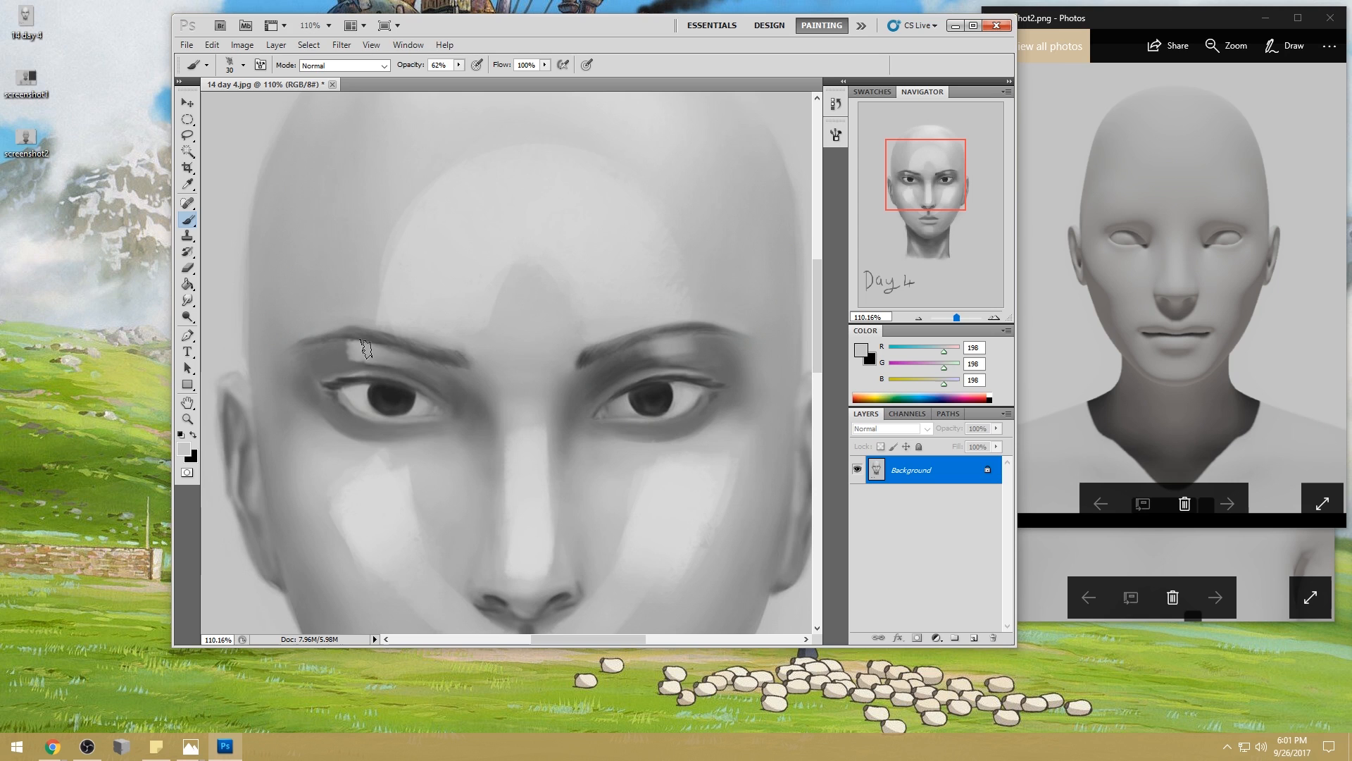
alt+click(344, 352)
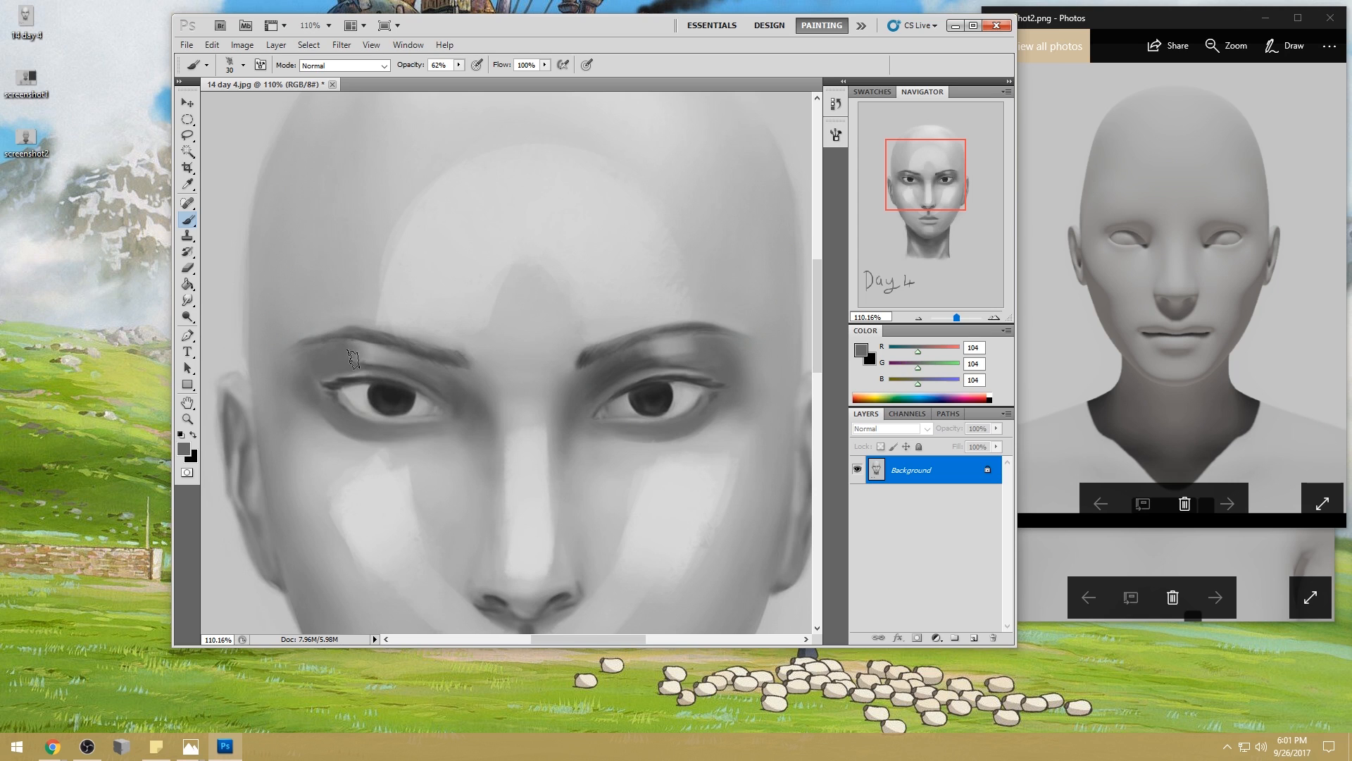
- Sketch an eyebrow shape on the forehead with a dark grey sampled from the pupil, and undo the strokes
alt+click(651, 399)
mouse_move(493, 272)
mouse_down()
mouse_move(598, 202)
mouse_move(649, 235)
mouse_move(644, 262)
mouse_up()
key(ctrl+z)
mouse_move(500, 275)
mouse_down()
mouse_move(586, 220)
mouse_move(764, 218)
mouse_move(603, 247)
mouse_move(701, 227)
mouse_up()
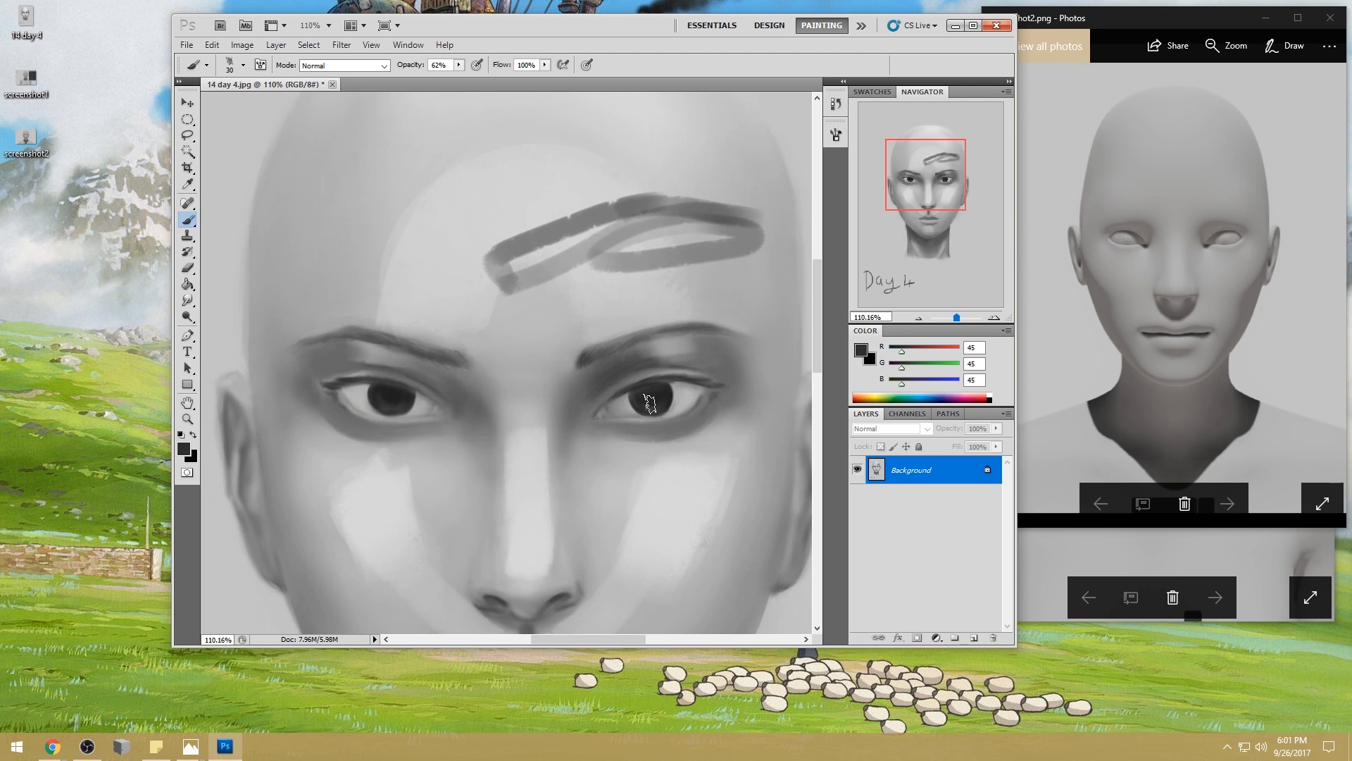
key(ctrl+alt+z)
key(ctrl+alt+z)
key(ctrl+alt+z)
key(ctrl+alt+z)
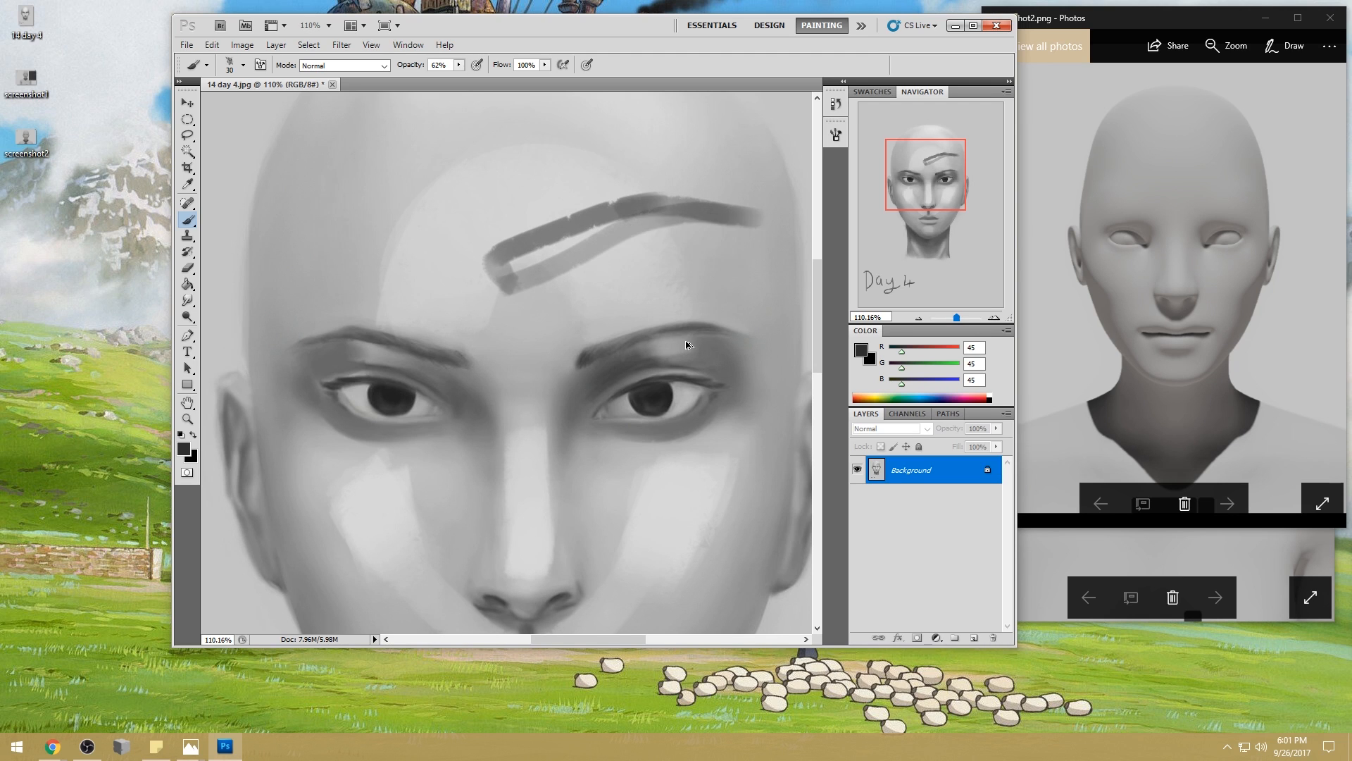
- Choose a soft round brush, enlarge it to 400 px and set its mode to Lighten
key(ctrl+0)
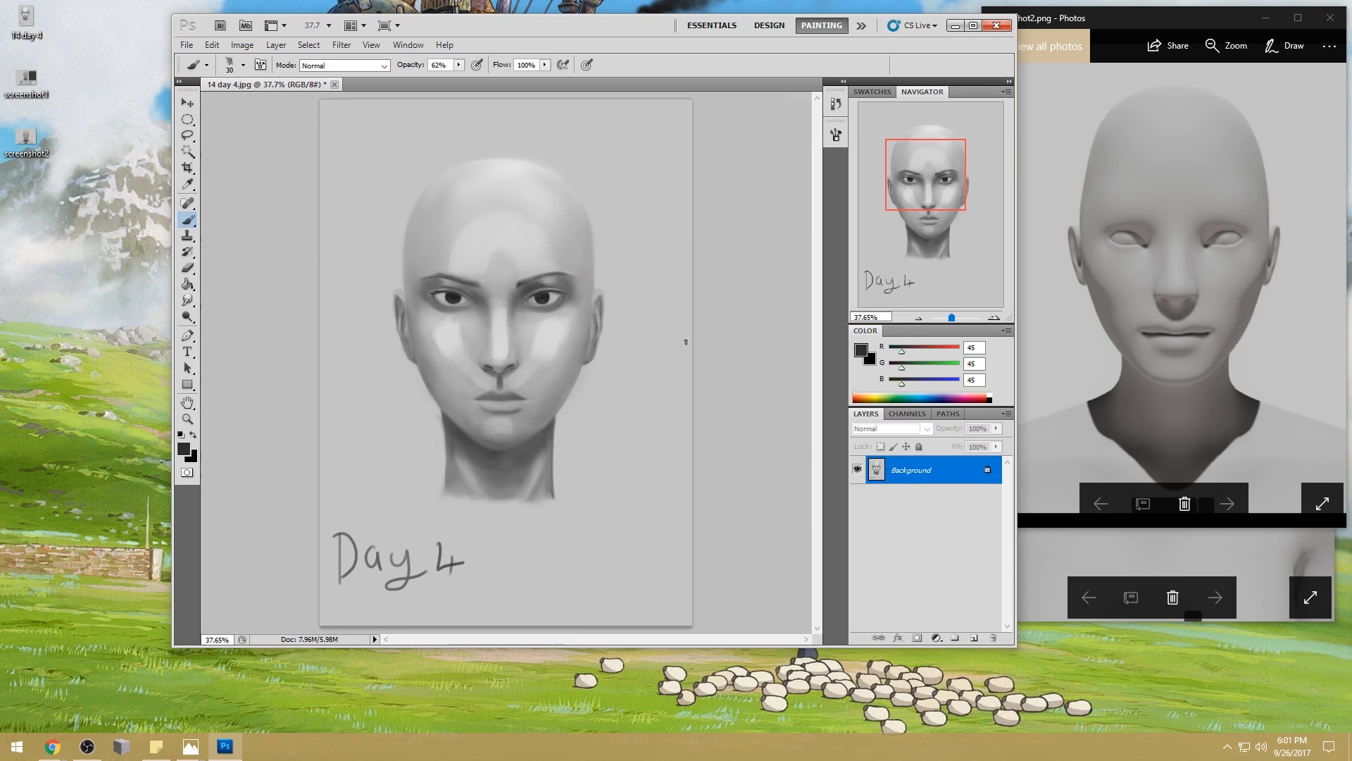
right_click(551, 295)
click(742, 417)
click(760, 171)
key(bracketright)
key(bracketright)
key(bracketright)
key(bracketright)
key(bracketright)
click(380, 65)
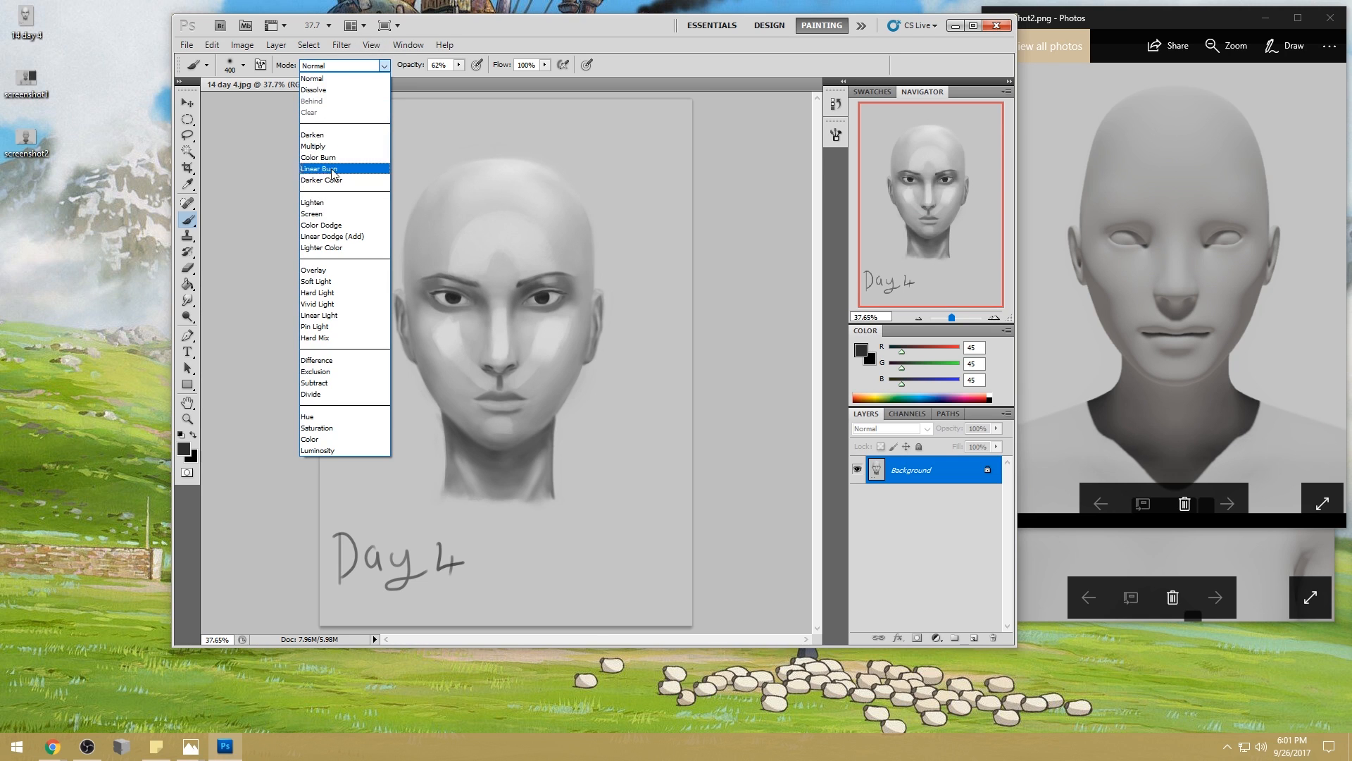
click(312, 202)
- Lighten the eye area with a grey sampled below the eye and lower the brush opacity to 32%, keeping Lighten mode
alt+click(442, 316)
click(427, 286)
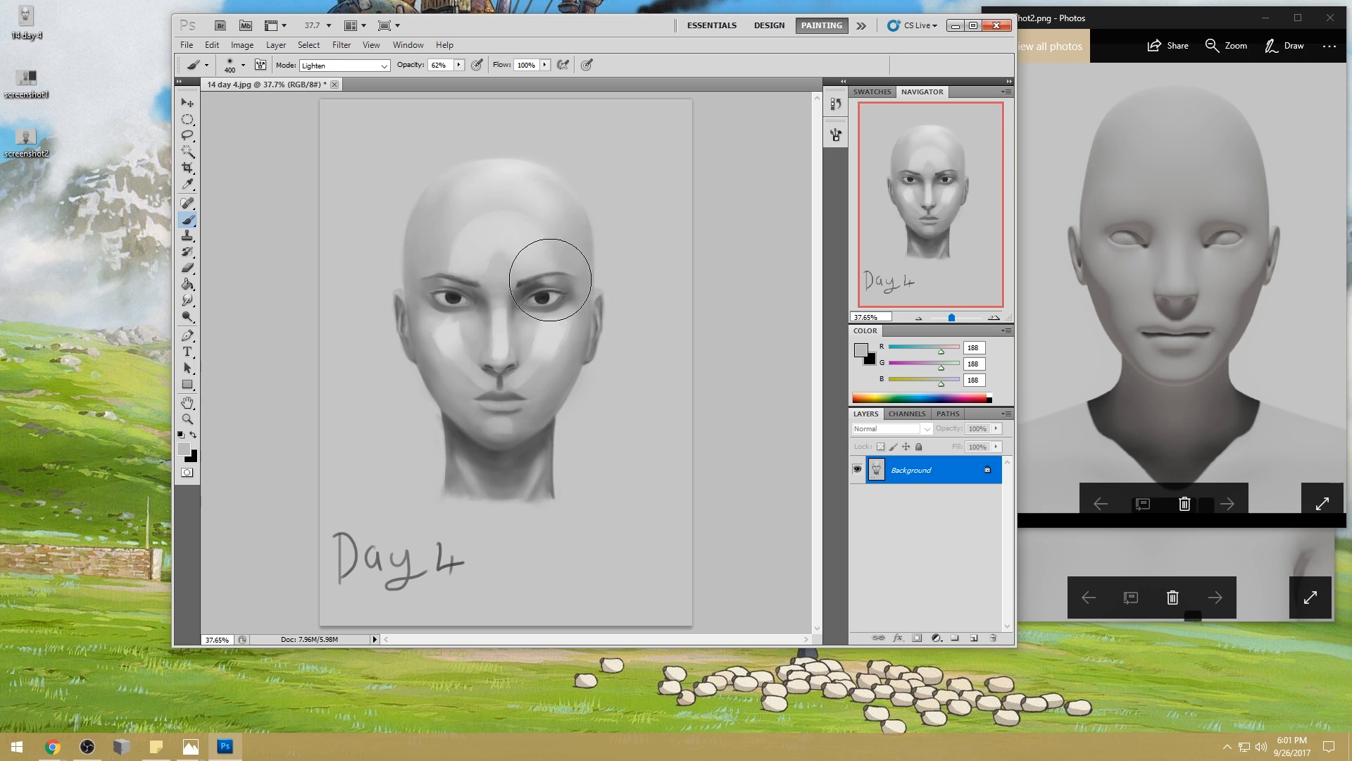
click(458, 64)
click(444, 79)
click(268, 141)
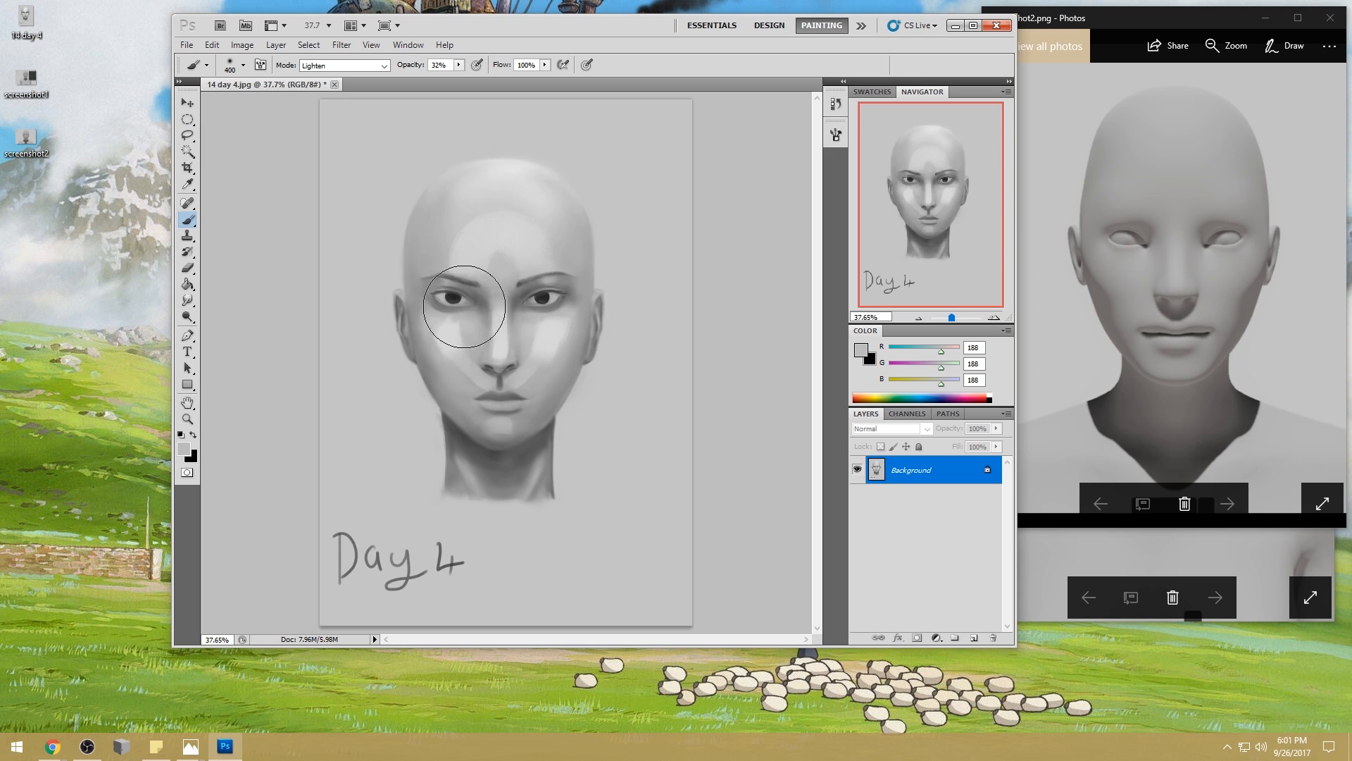
click(336, 69)
click(273, 171)
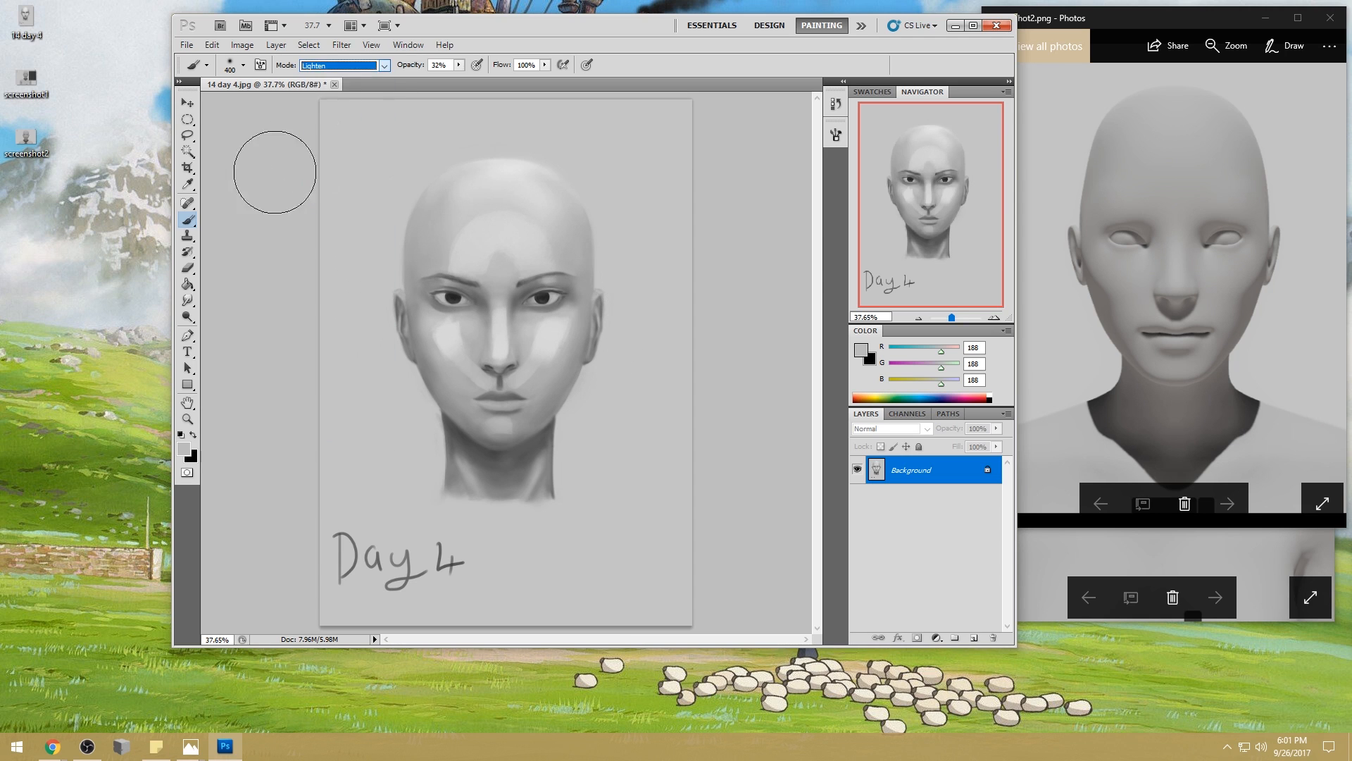
- Raise the brush opacity to 58% and lighten around the nose bridge and inner eye with greys sampled there
alt+click(524, 294)
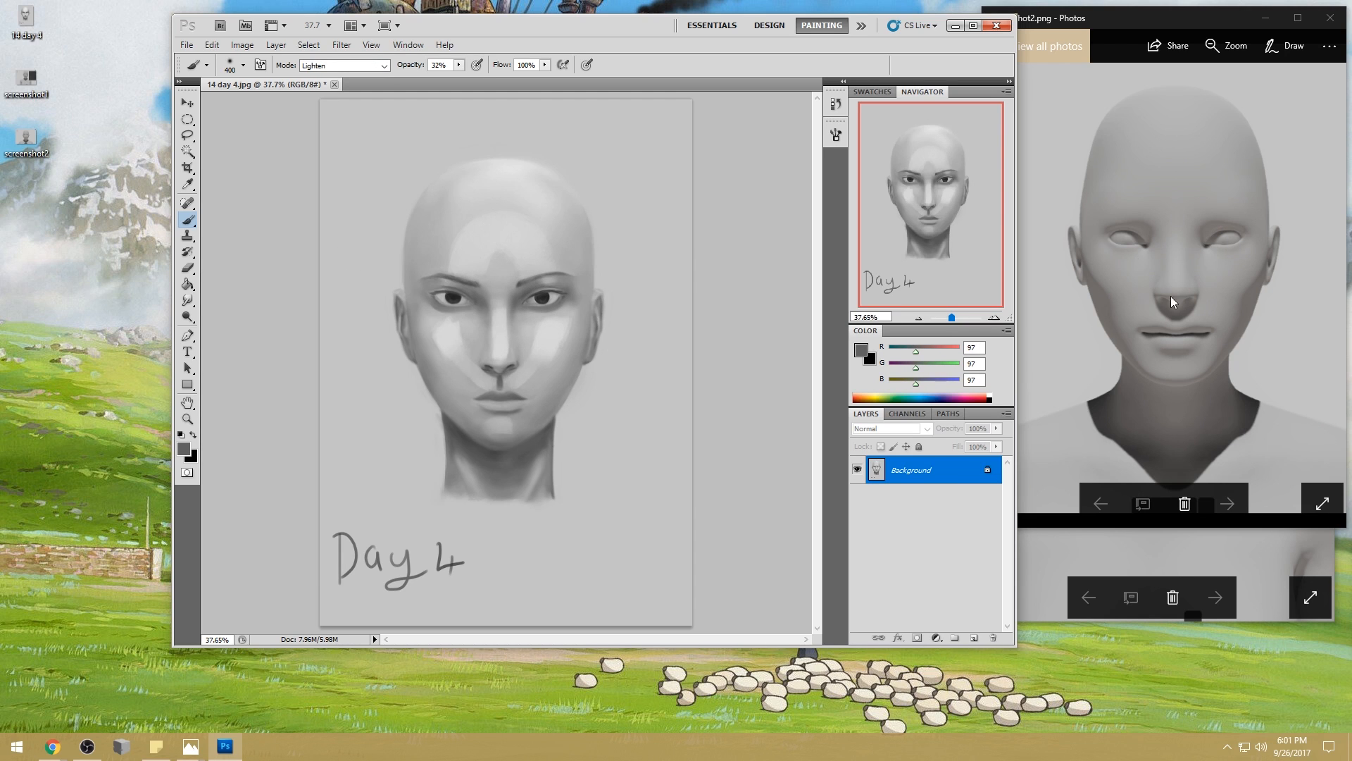
alt+click(535, 310)
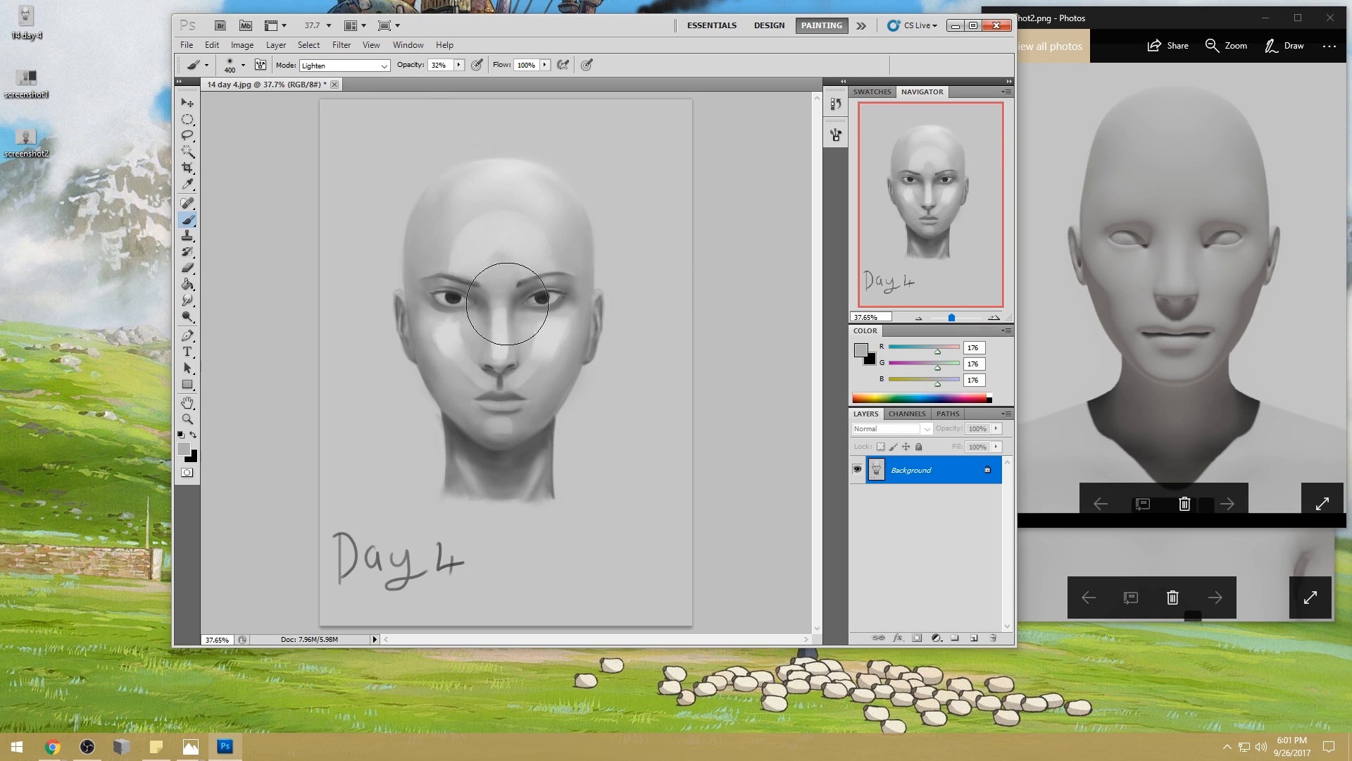
drag(463, 65, 492, 77)
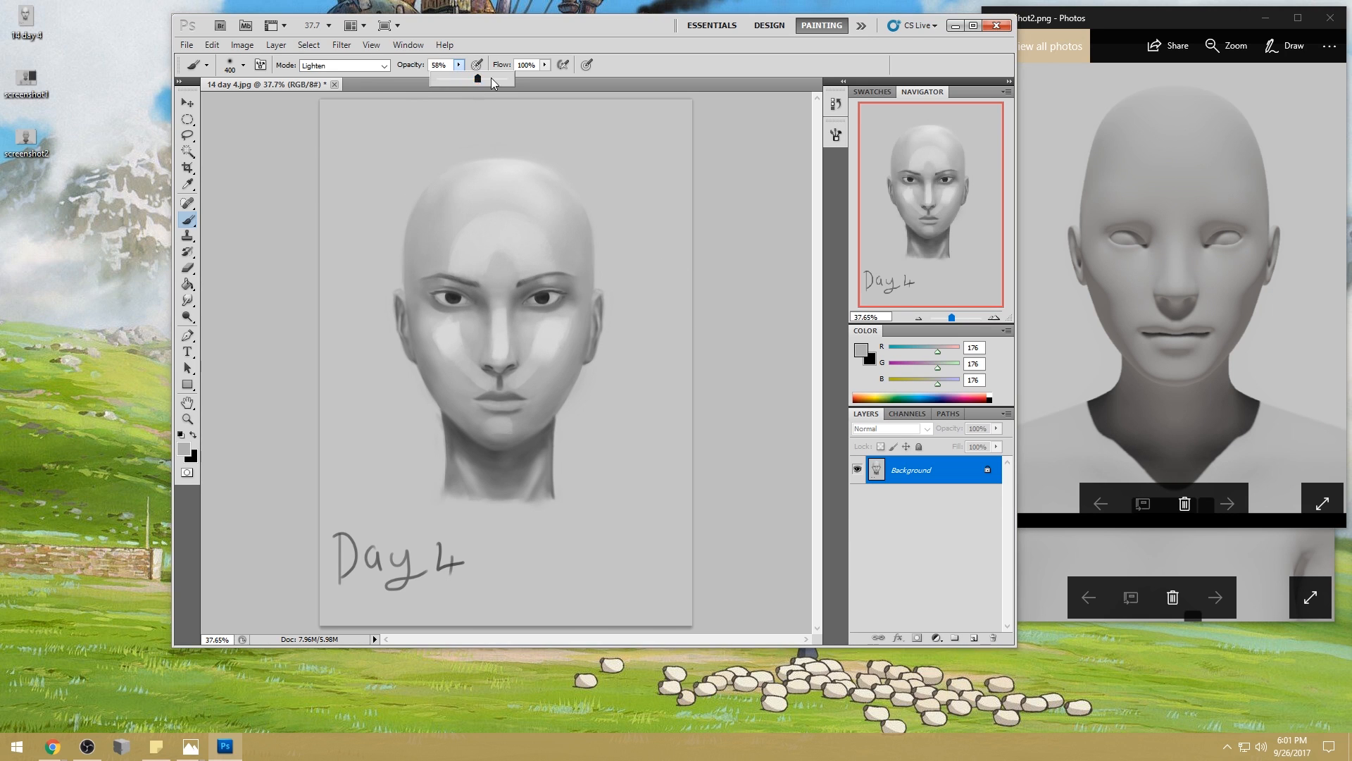
alt+click(503, 299)
alt+click(519, 307)
drag(519, 307, 559, 317)
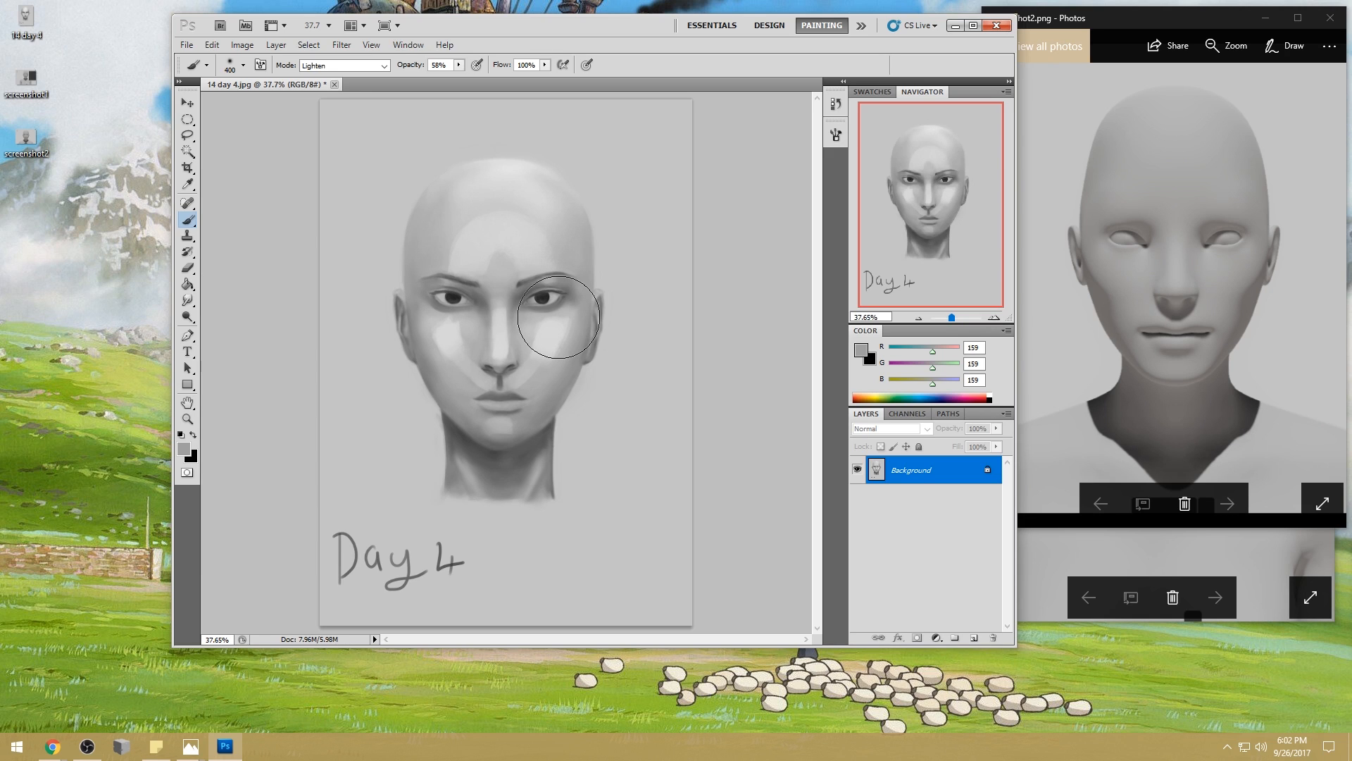
alt+click(516, 304)
drag(517, 304, 487, 302)
- Sample the greys along the nose bridge, under the eye and at the cheek's outer edge to examine their values
alt+click(513, 310)
alt+click(517, 308)
alt+click(515, 308)
alt+click(506, 318)
alt+click(509, 322)
alt+click(527, 313)
alt+click(593, 320)
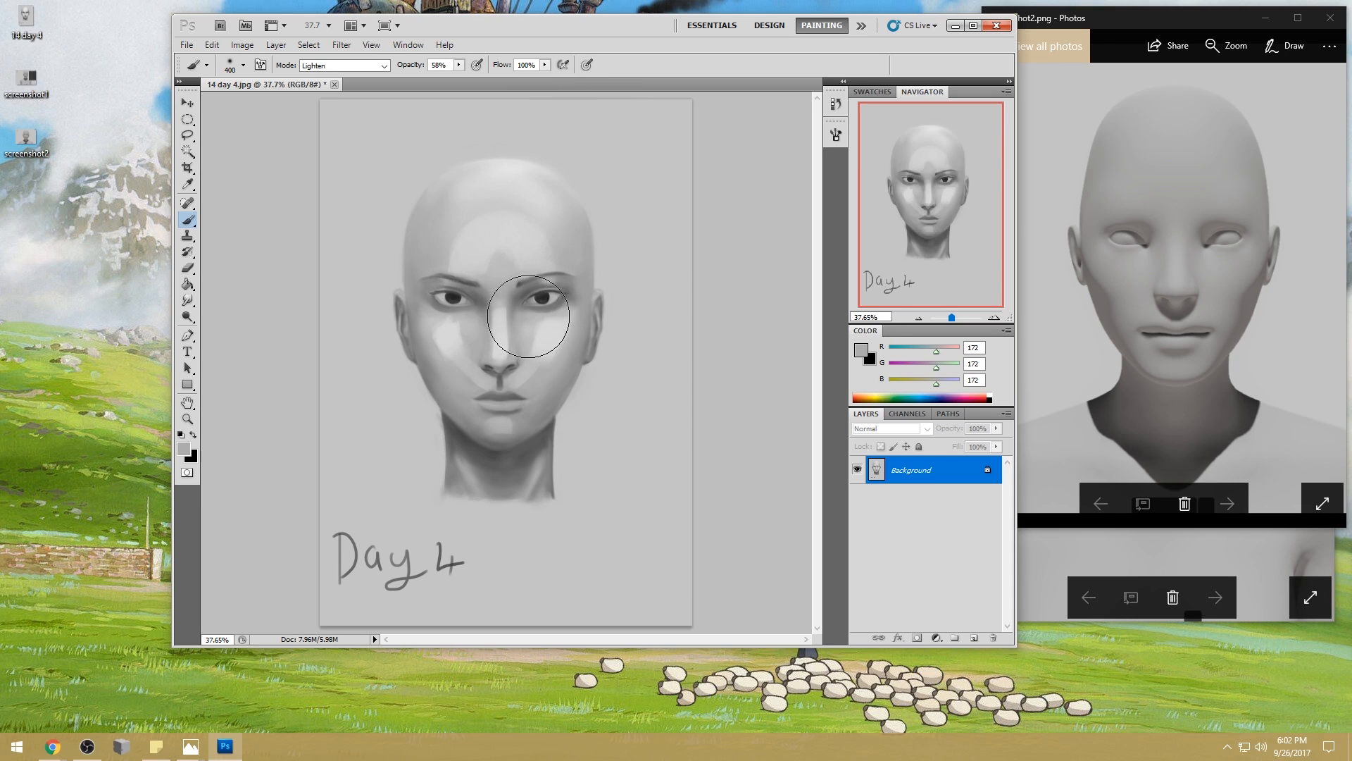
- Paint around the nose bridge and inner eyes with greys sampled there, changing the brush mode from Lighten to Normal at 58% opacity
alt+click(526, 310)
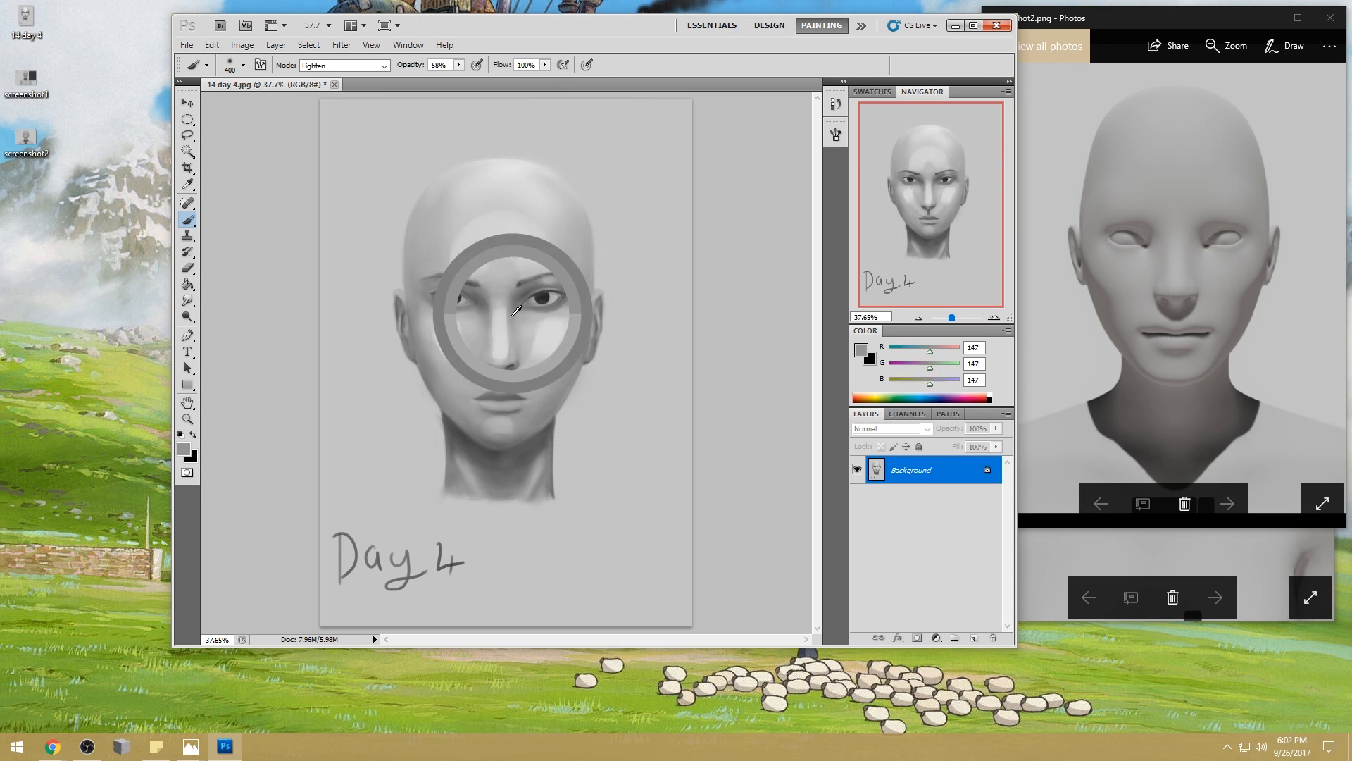
alt+click(512, 321)
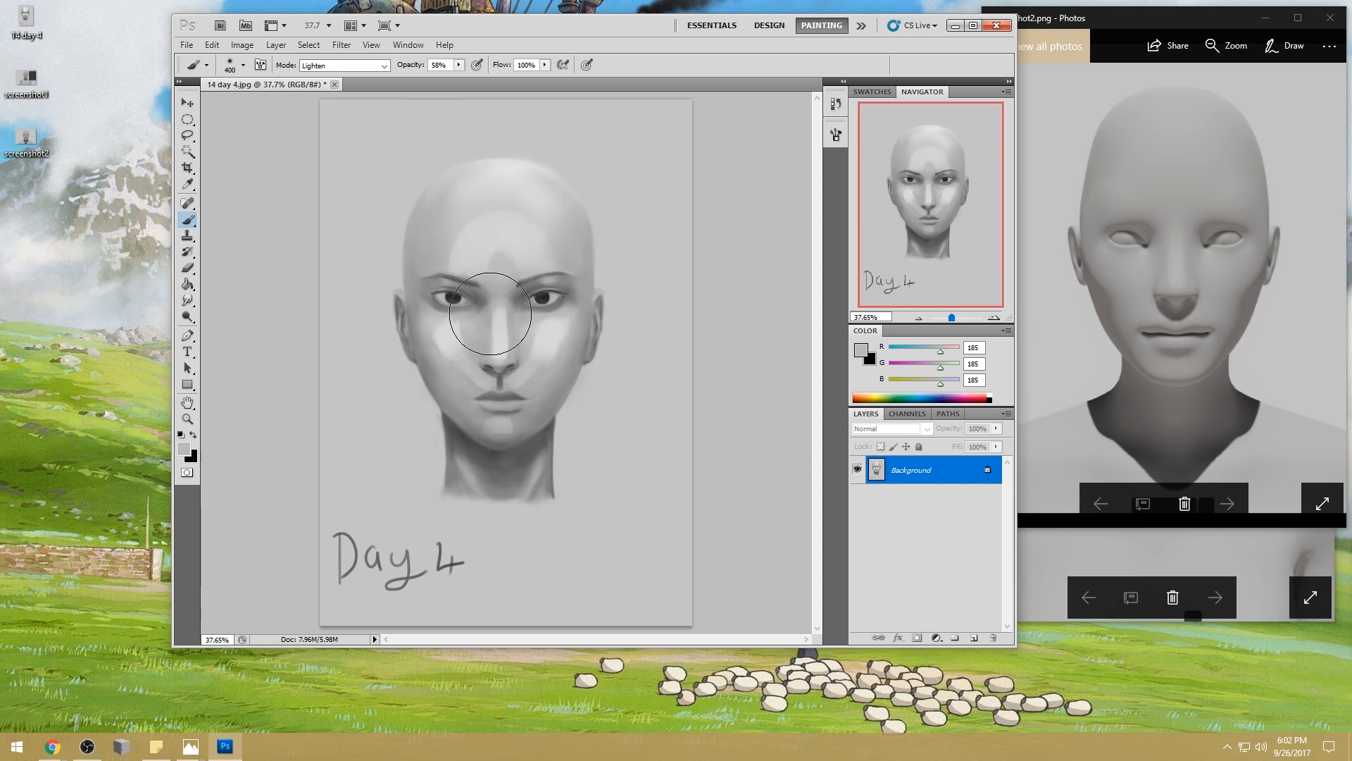
alt+click(422, 299)
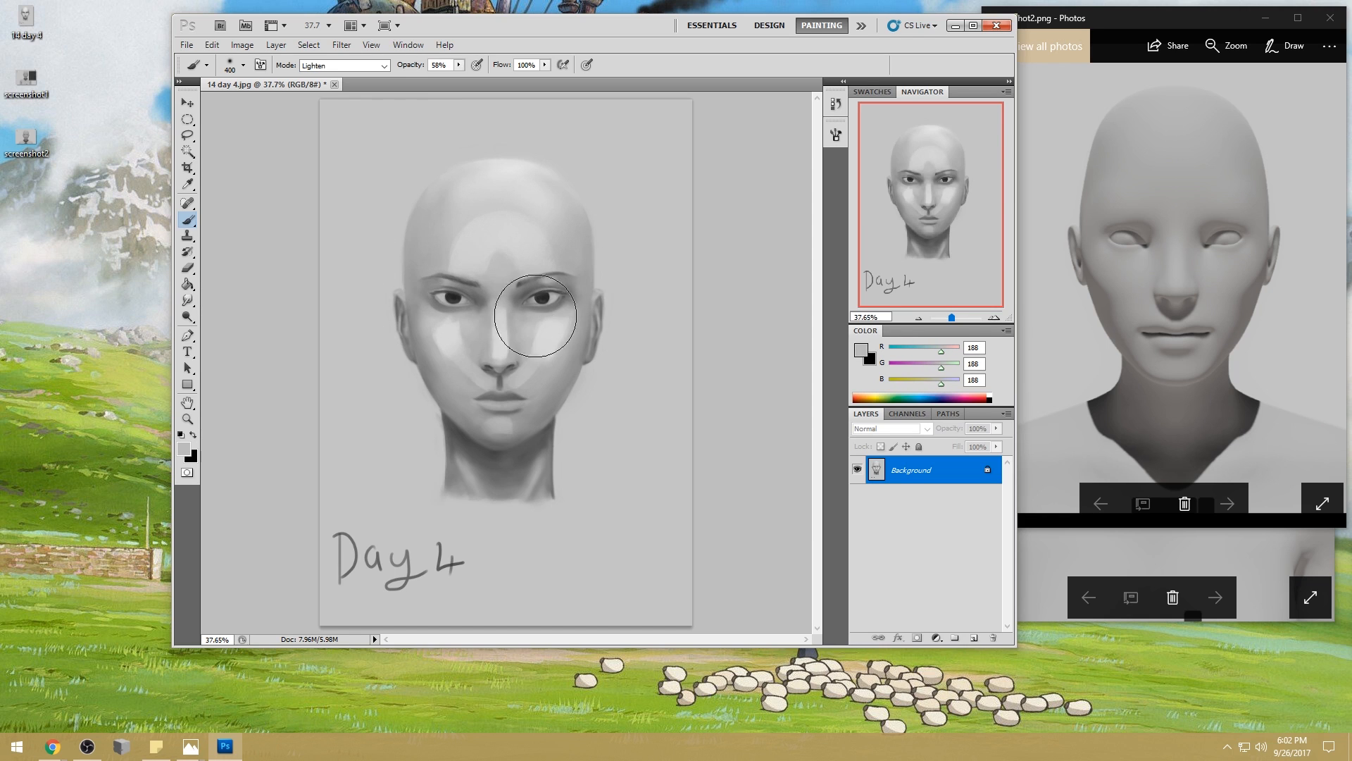
mouse_move(498, 297)
mouse_down()
mouse_move(465, 302)
mouse_move(450, 347)
mouse_move(471, 371)
mouse_move(492, 307)
mouse_up()
click(356, 65)
click(336, 78)
drag(495, 302, 434, 283)
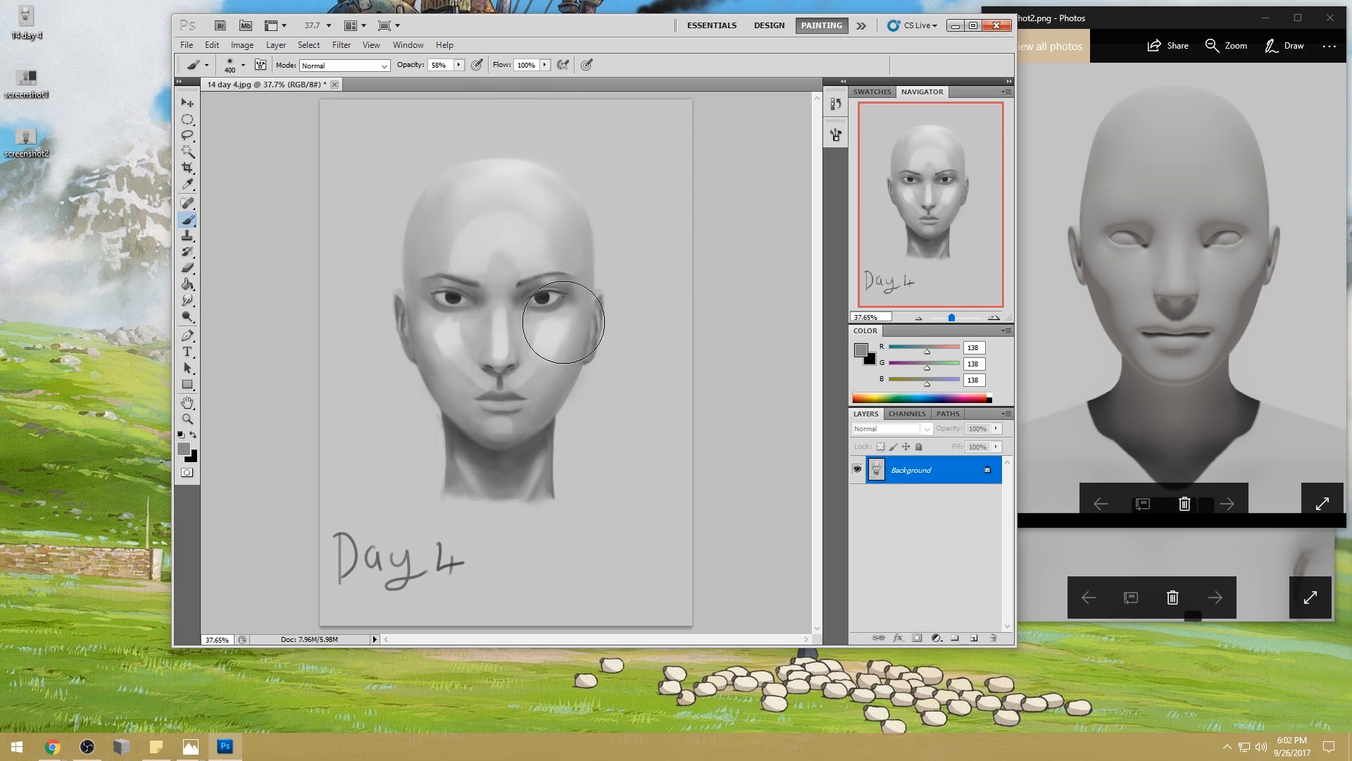
- Blend the hard edges of the forehead, nose and cheek highlights with the Smudge tool at 7% strength
click(187, 300)
click(229, 329)
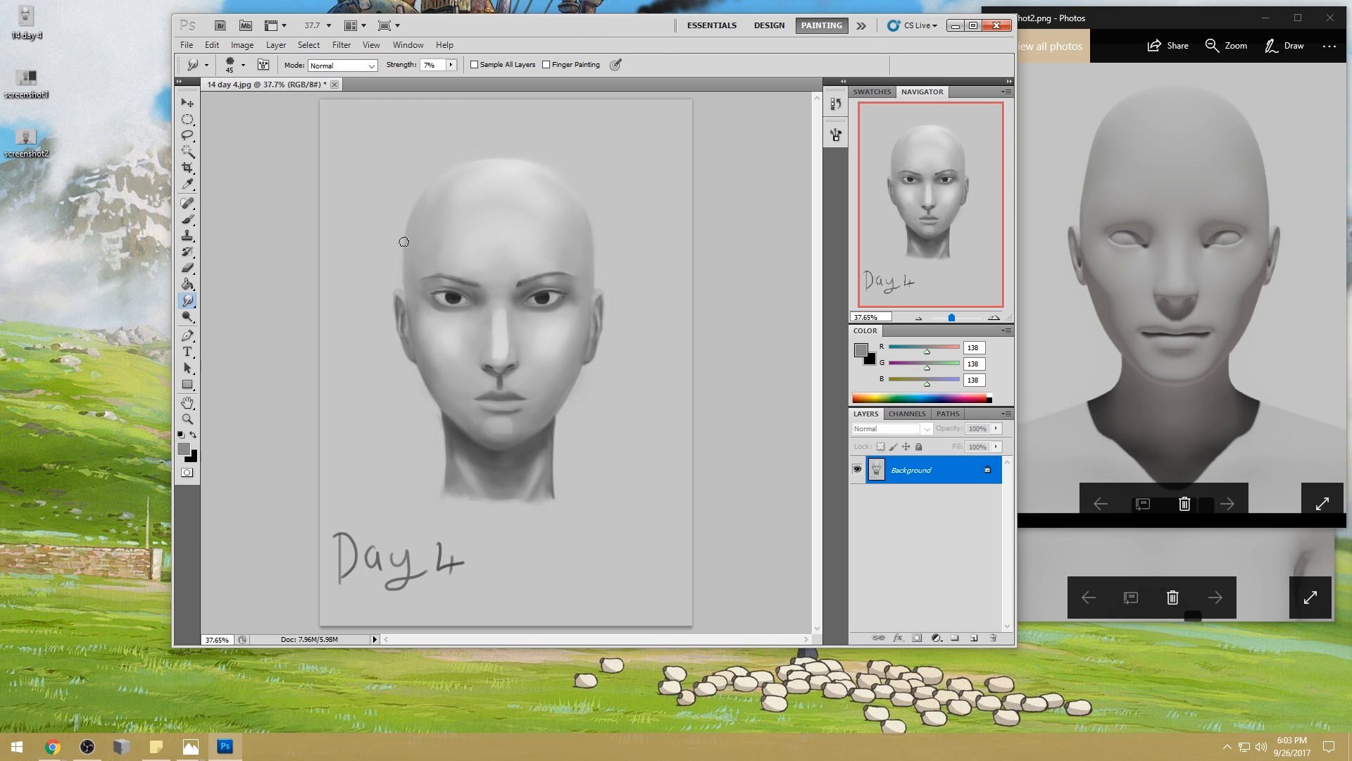
- Lighten the jaw and neck with greys sampled there, using a 900 px brush in Lighten mode
key(b)
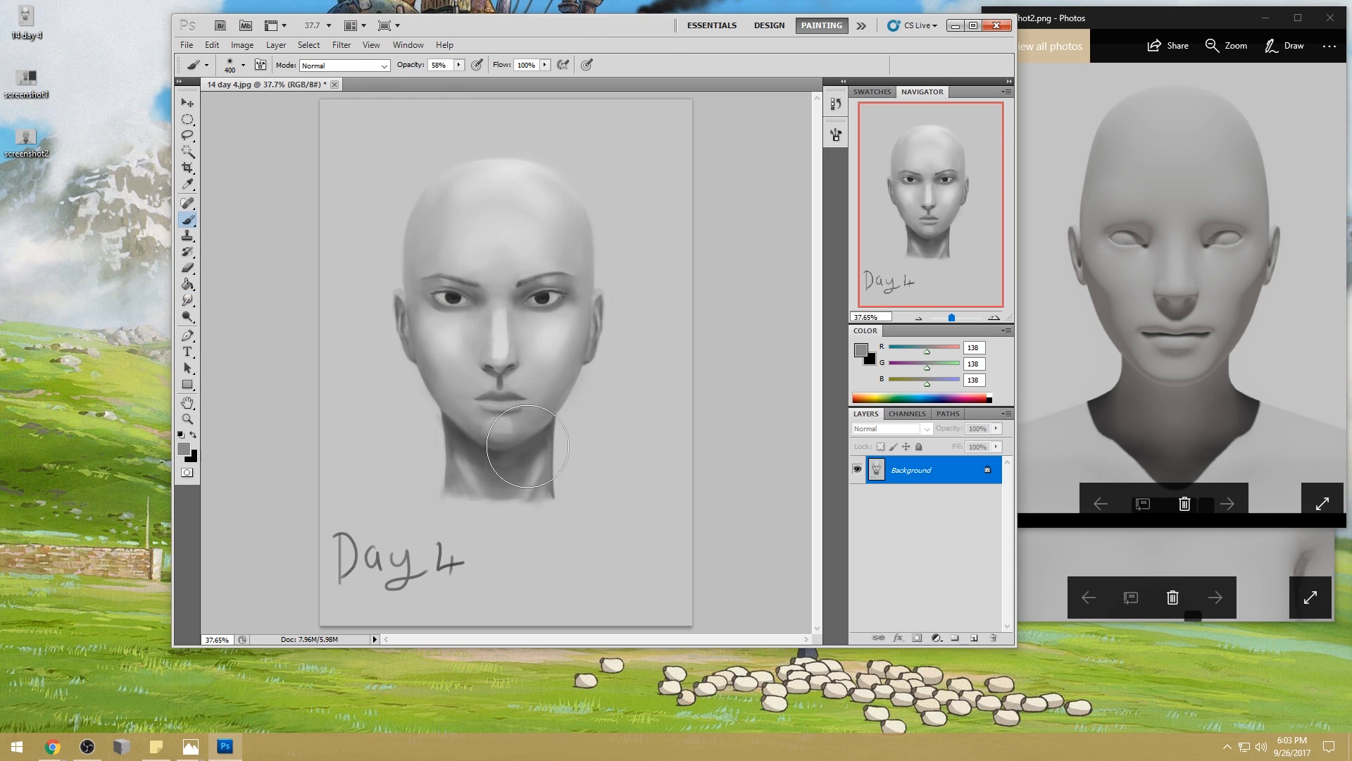
alt+click(524, 447)
key(bracketright)
key(bracketright)
key(bracketright)
key(bracketright)
click(341, 65)
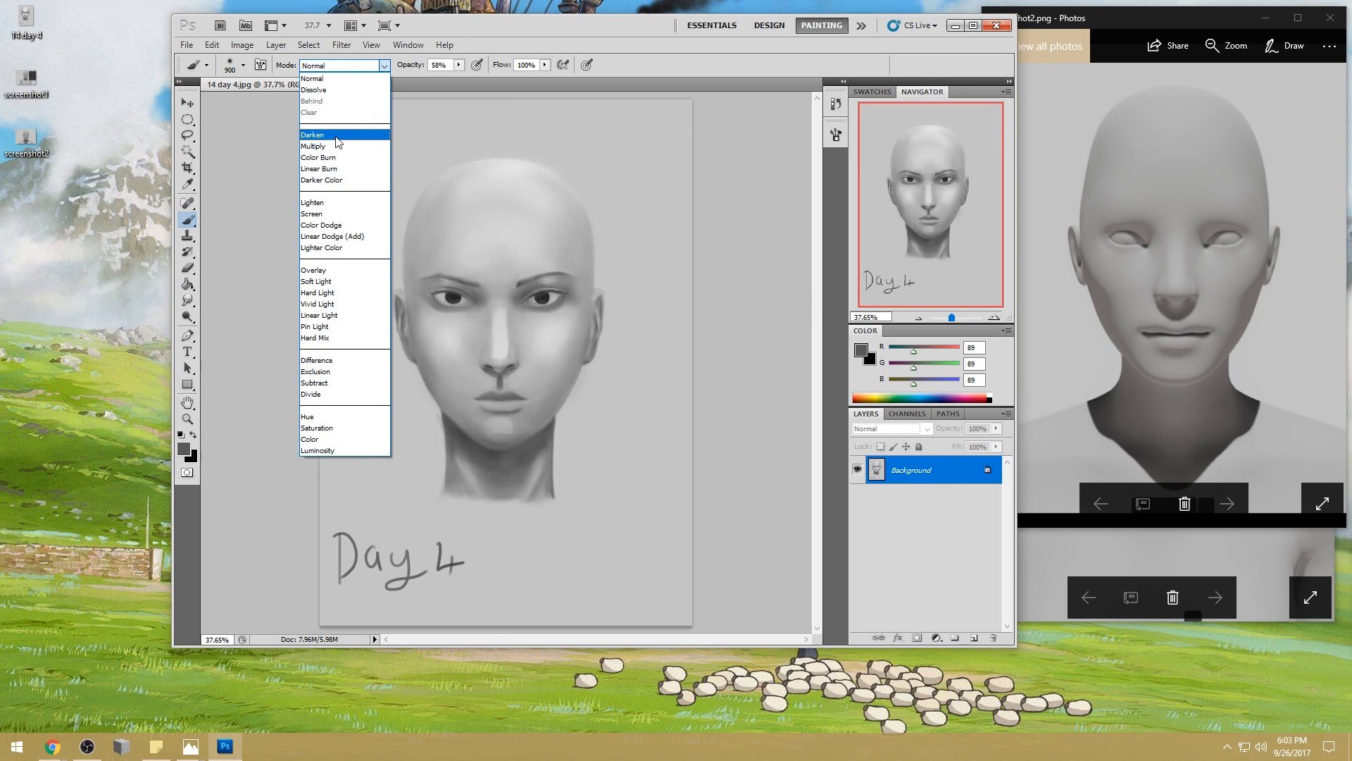
click(331, 202)
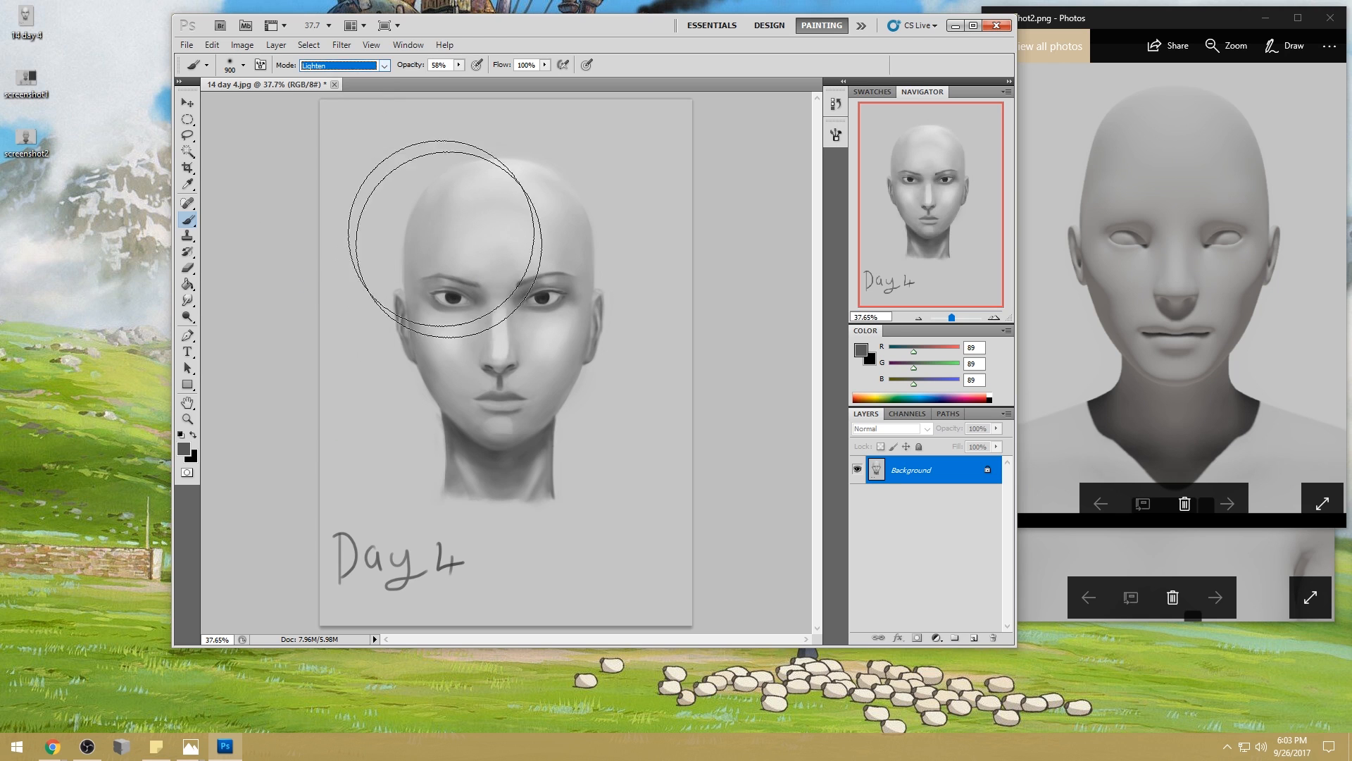
alt+click(491, 433)
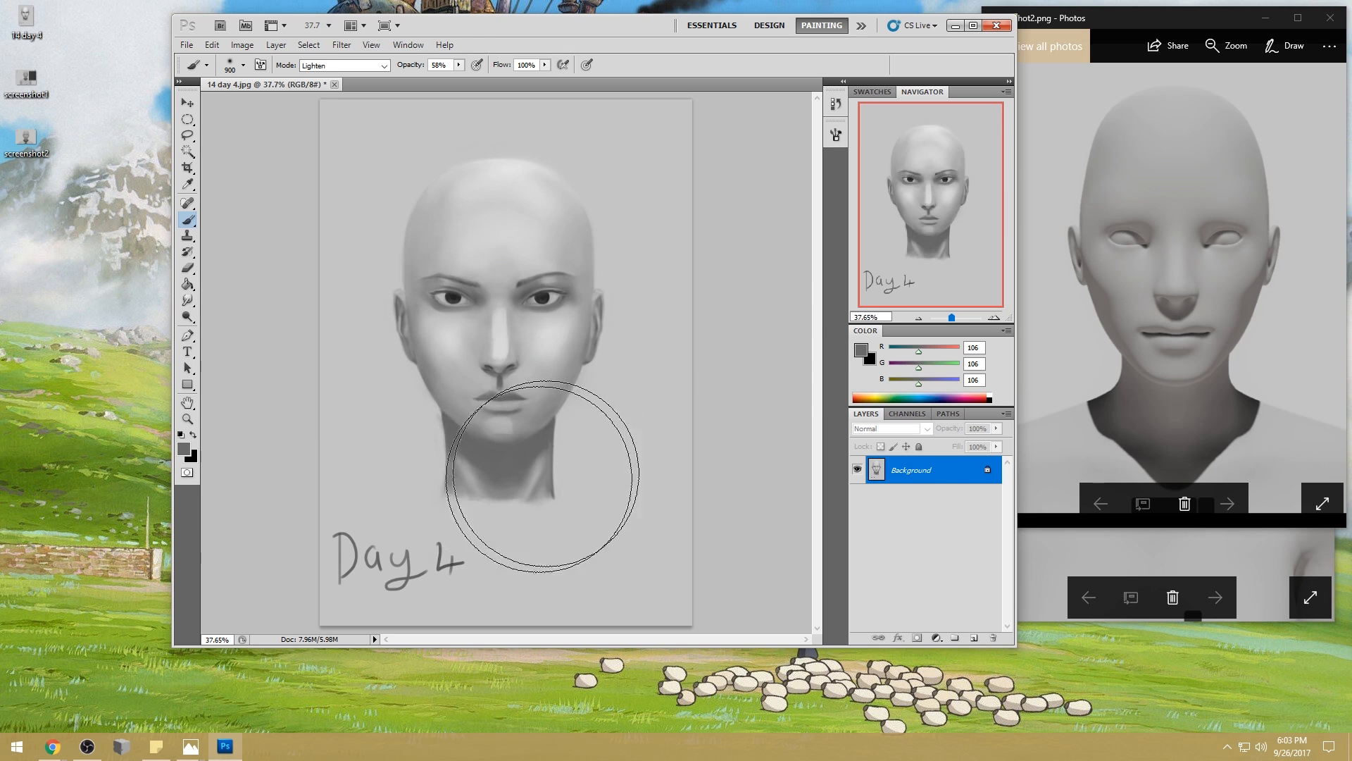
alt+click(533, 411)
click(327, 66)
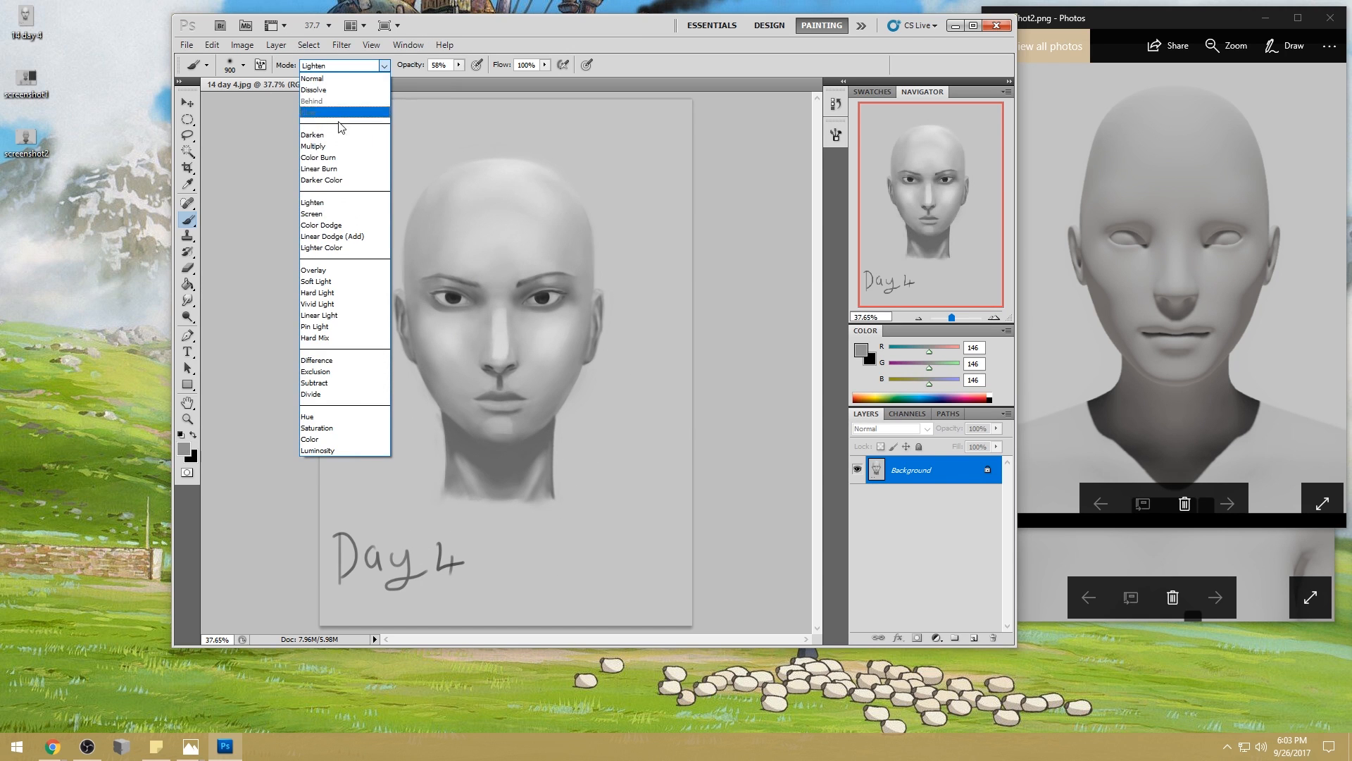
click(329, 198)
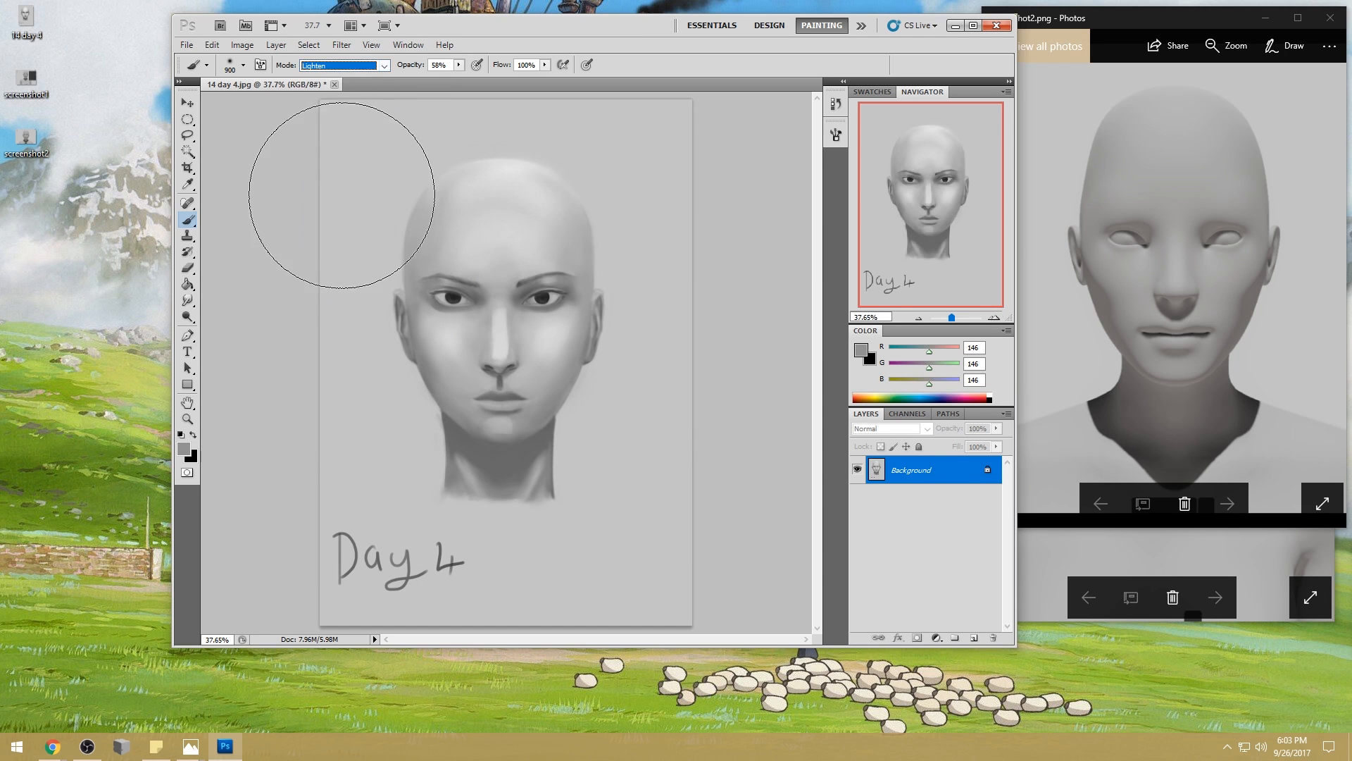
- Add a new layer and shade the chin and jaw with a 400 px brush and a grey sampled beneath the eye
click(975, 637)
alt+click(451, 311)
key(bracketleft)
key(bracketleft)
key(bracketleft)
key(bracketleft)
key(bracketleft)
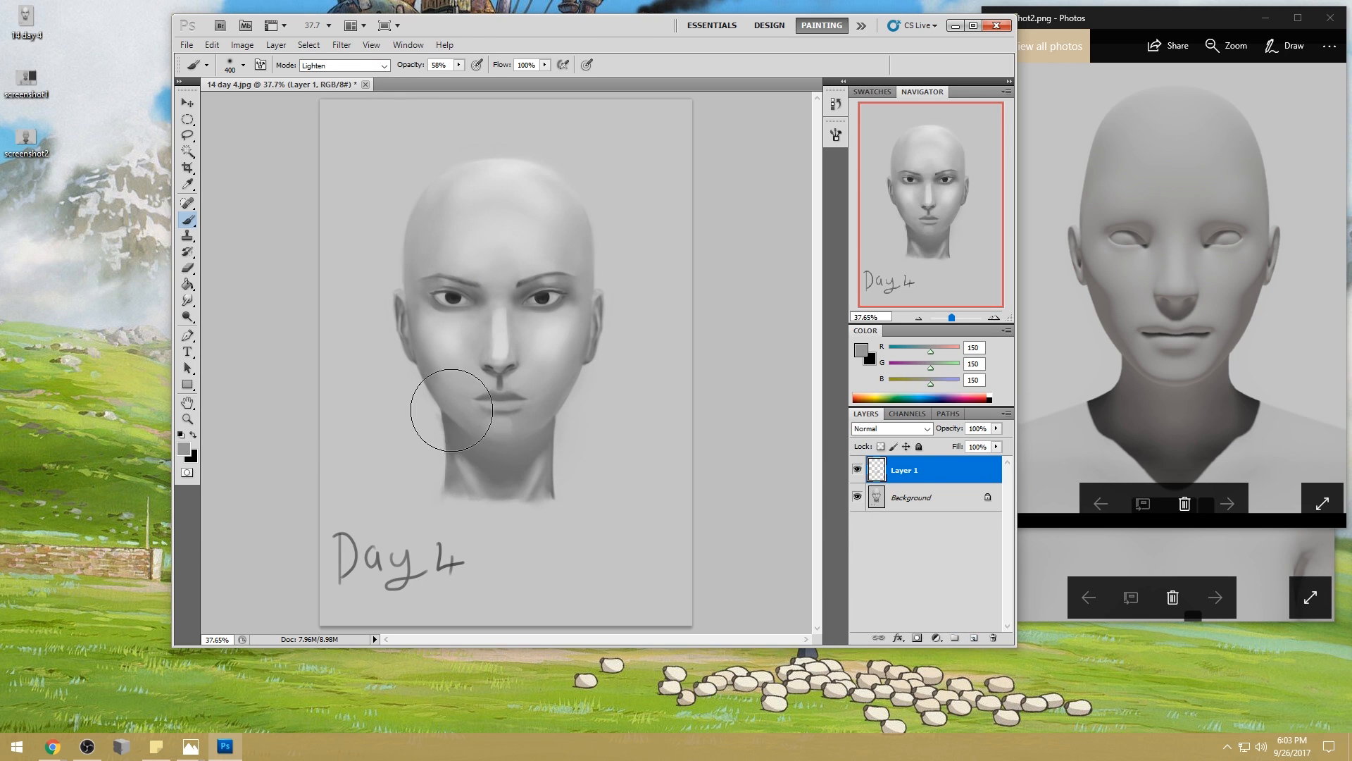
- Erase the new layer's overpaint from the neck below the jawline with a 70 px eraser
key(e)
key(bracketleft)
key(bracketleft)
key(bracketleft)
key(bracketleft)
key(bracketleft)
key(bracketleft)
key(bracketleft)
key(bracketleft)
key(bracketleft)
key(bracketleft)
key(bracketleft)
key(bracketleft)
key(bracketleft)
key(bracketleft)
key(bracketleft)
key(bracketleft)
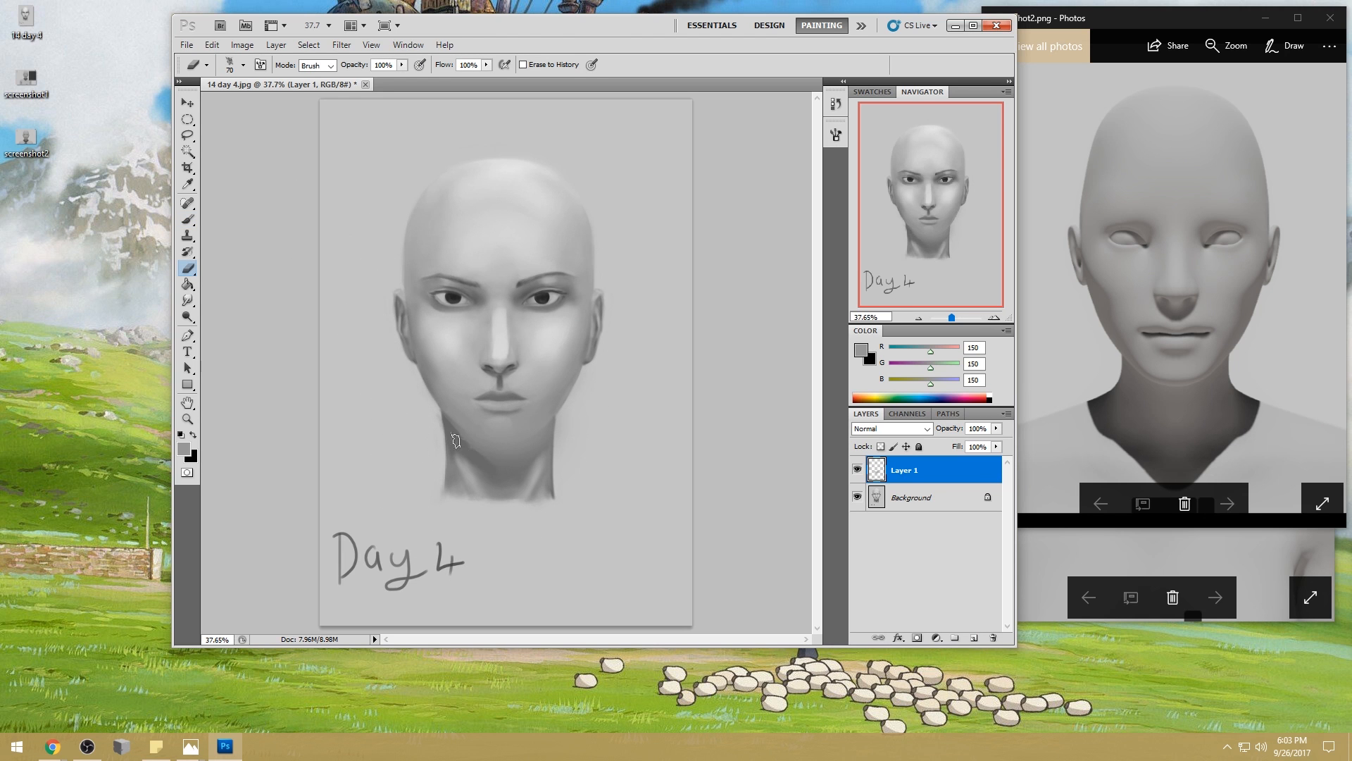
mouse_move(424, 414)
mouse_down()
mouse_move(537, 453)
mouse_move(521, 461)
mouse_up()
drag(591, 397, 495, 468)
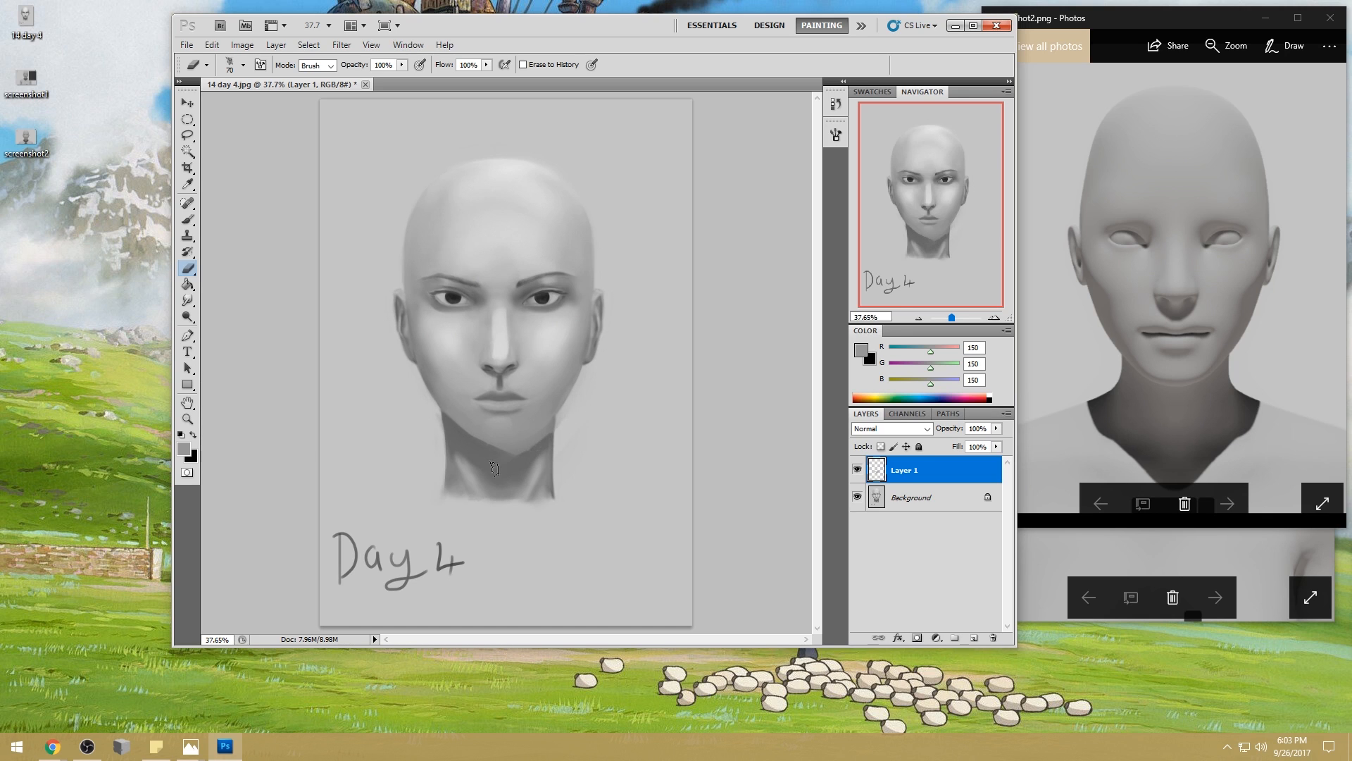
drag(565, 421, 516, 455)
- Soften the new layer's chin shading with a soft round eraser at 300 px and merge the layer into the background
click(858, 470)
right_click(538, 363)
click(723, 421)
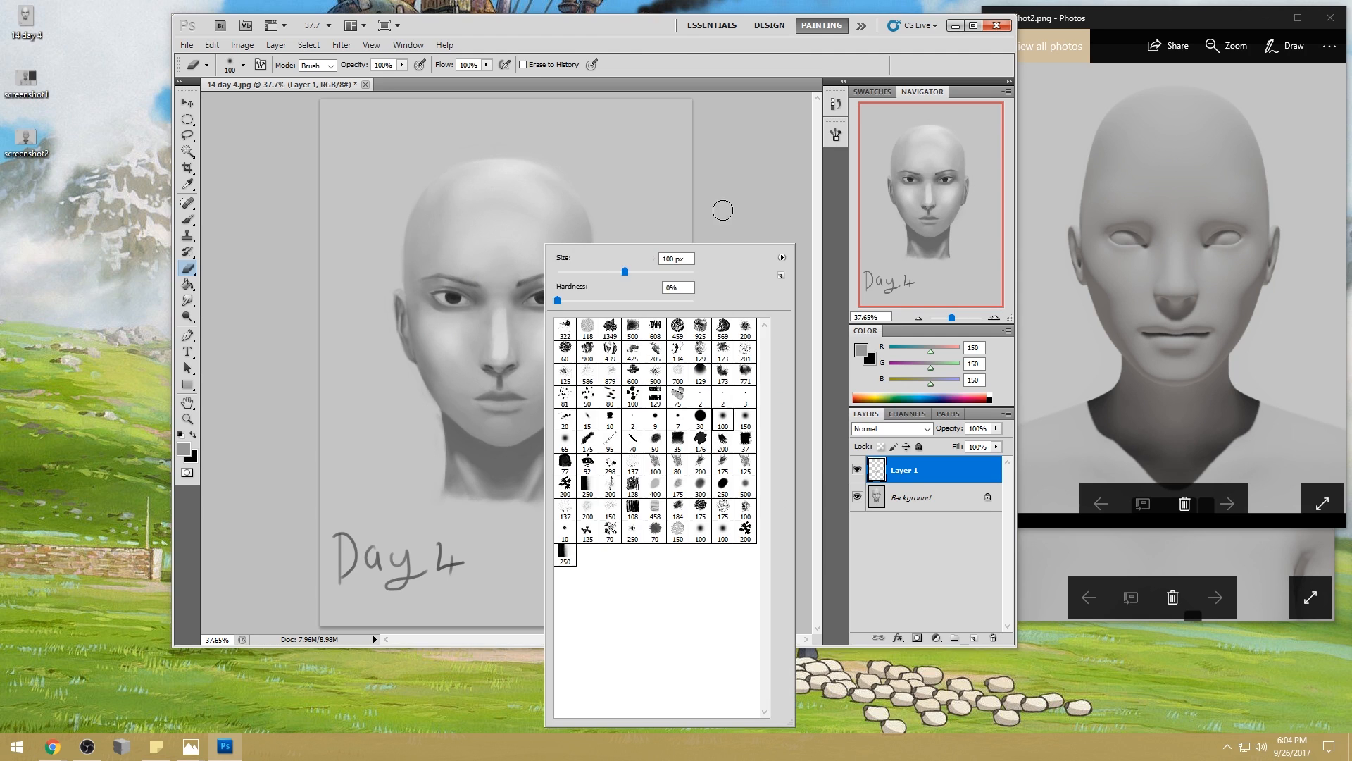
click(727, 205)
key(bracketright)
key(bracketright)
key(bracketright)
key(bracketright)
key(bracketright)
key(bracketright)
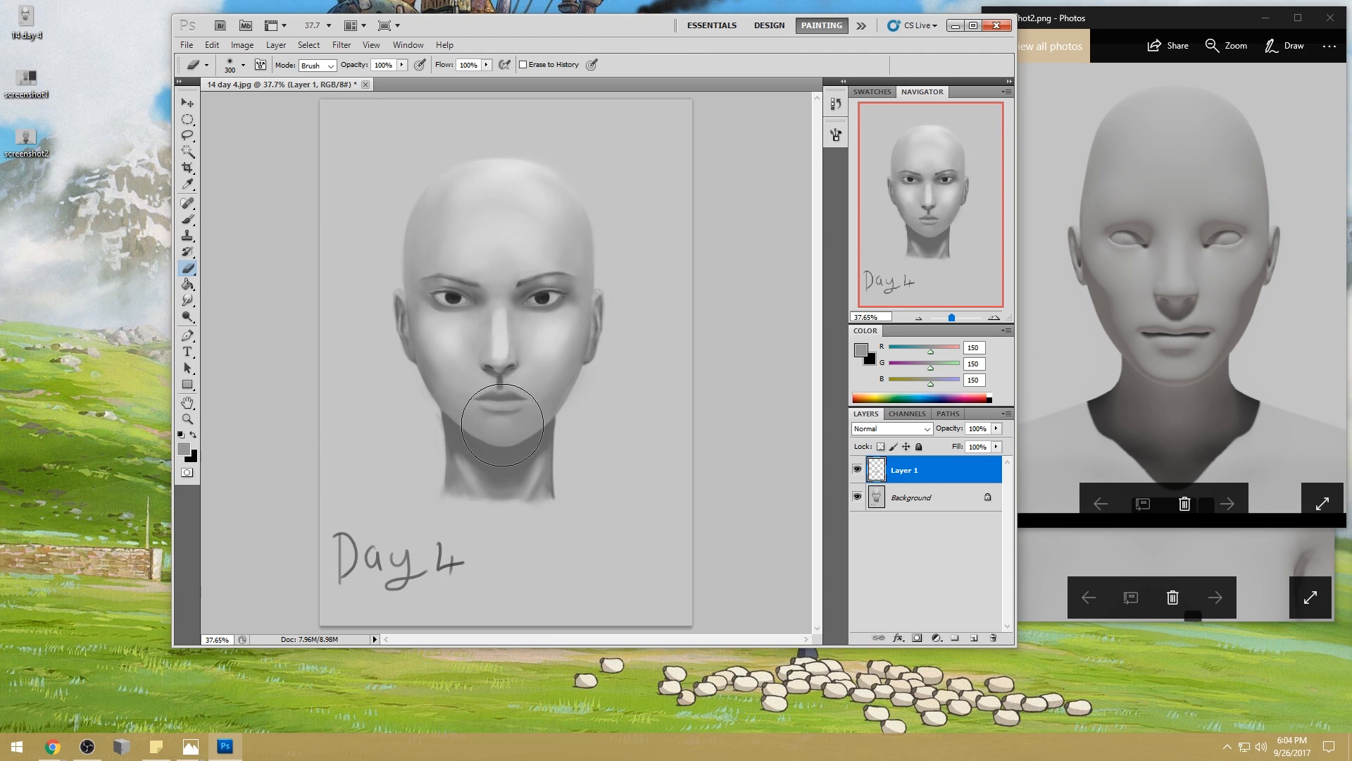
right_click(919, 475)
click(986, 425)
- Lighten the neck with an 800 px Lighten brush at 30% opacity, using the backdrop grey sampled beside the neck
key(b)
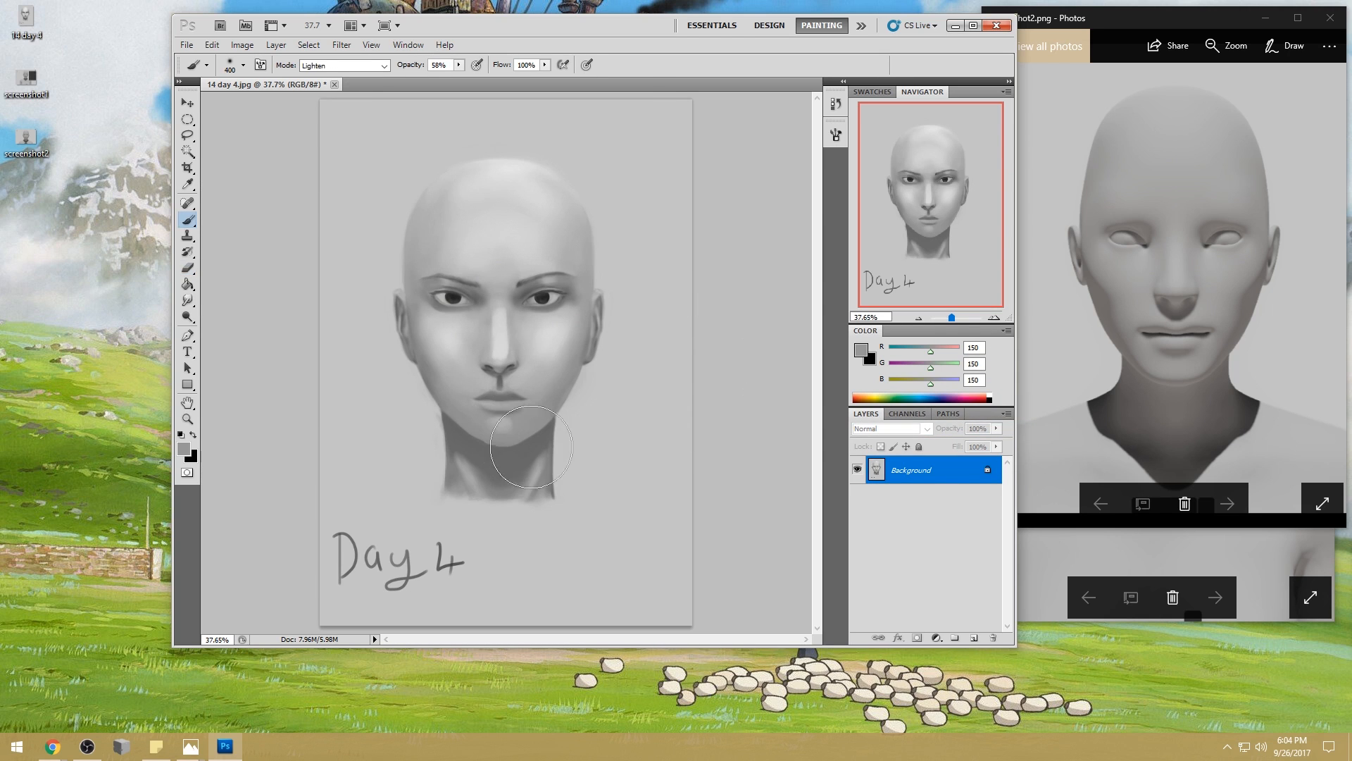
alt+click(582, 438)
key(bracketright)
key(bracketright)
key(bracketright)
key(bracketright)
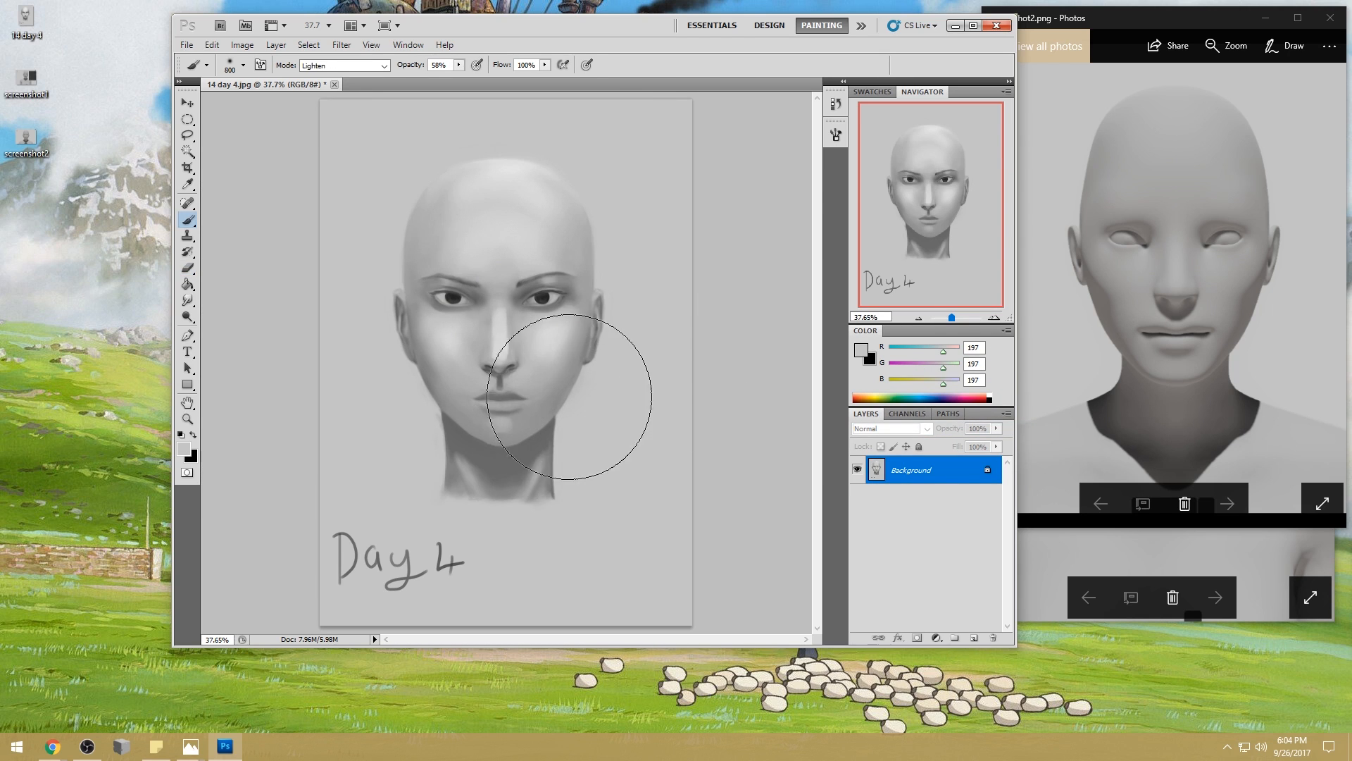
click(369, 65)
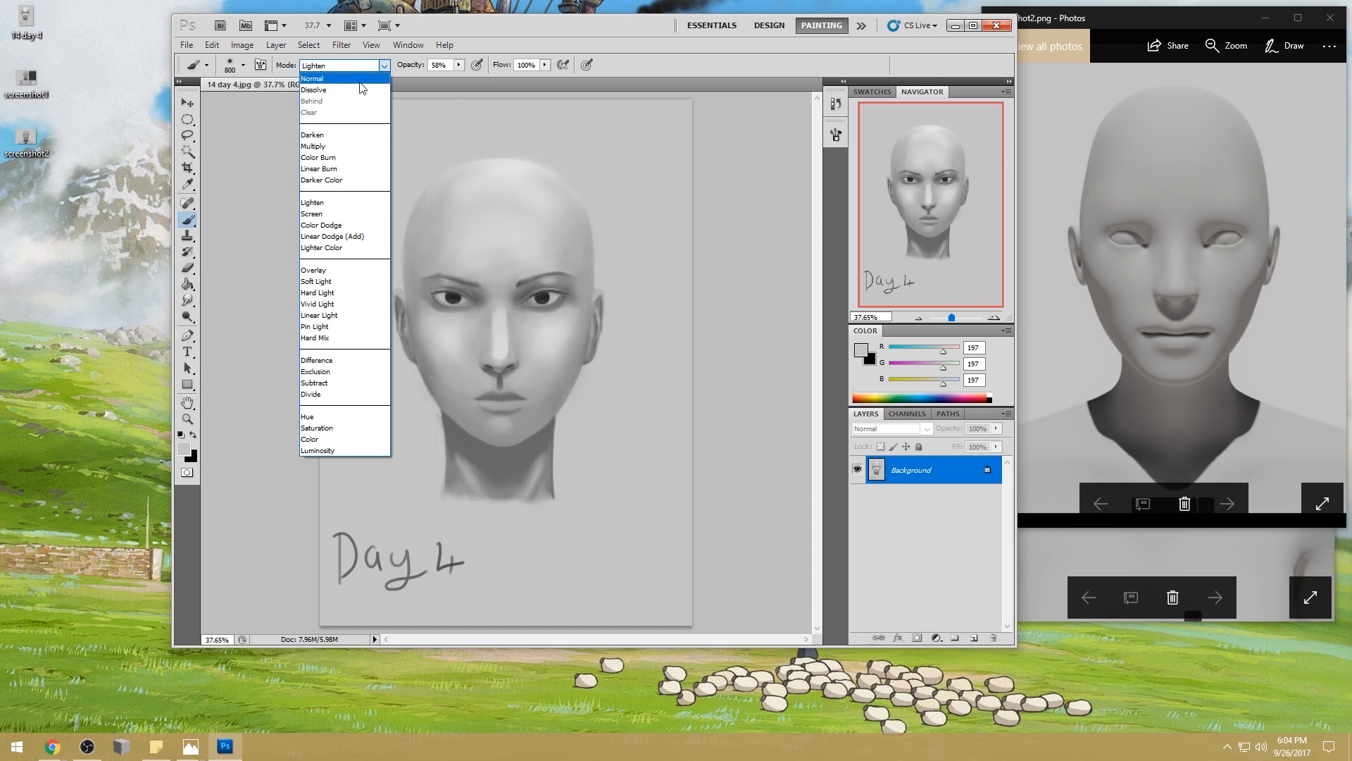
click(325, 204)
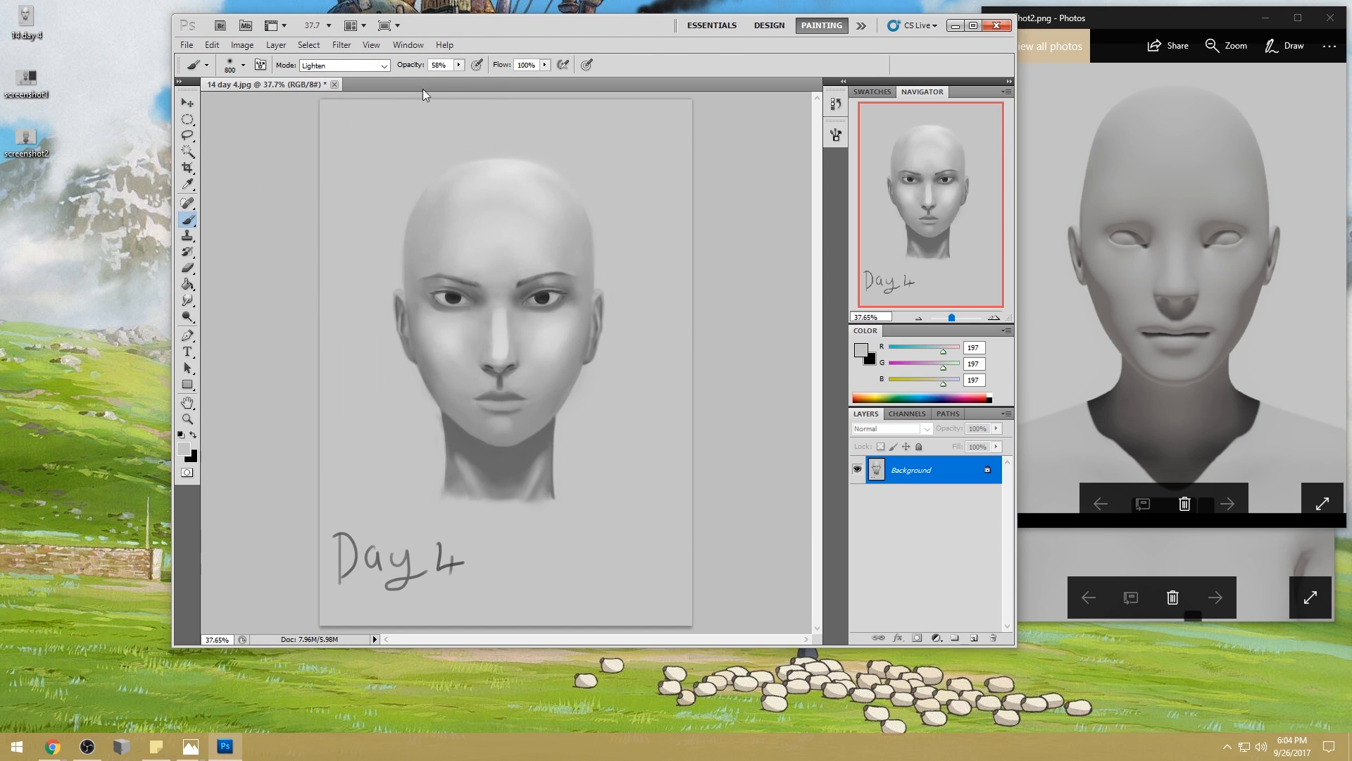
click(459, 65)
drag(461, 78, 442, 79)
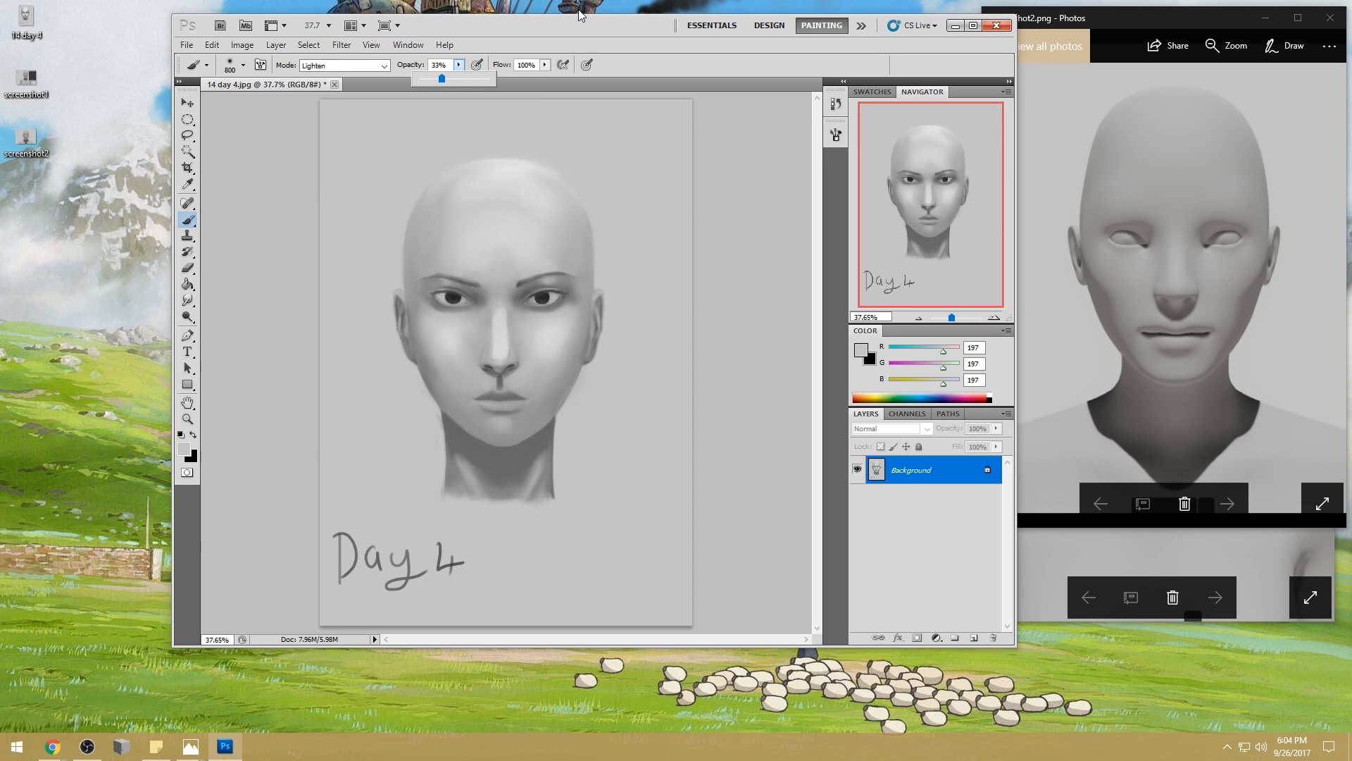
alt+click(420, 446)
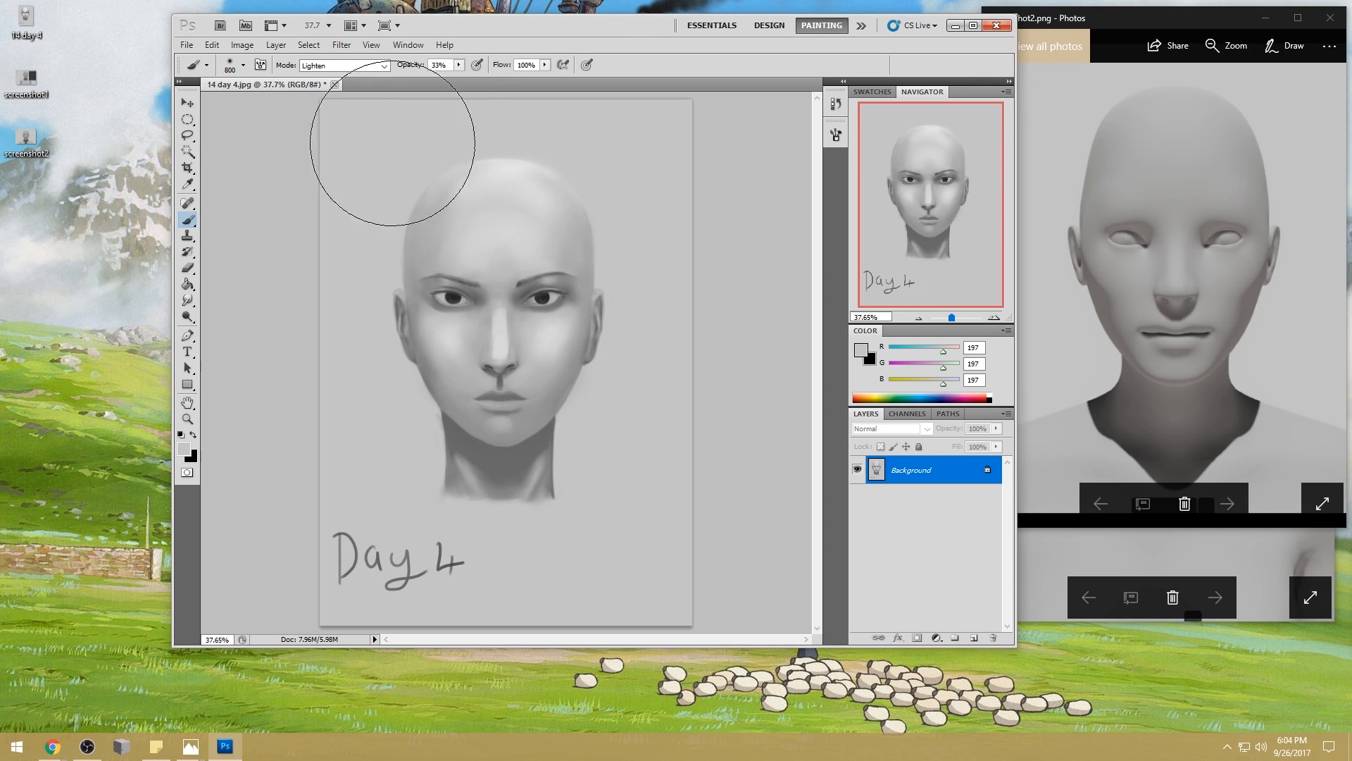
drag(460, 67, 458, 78)
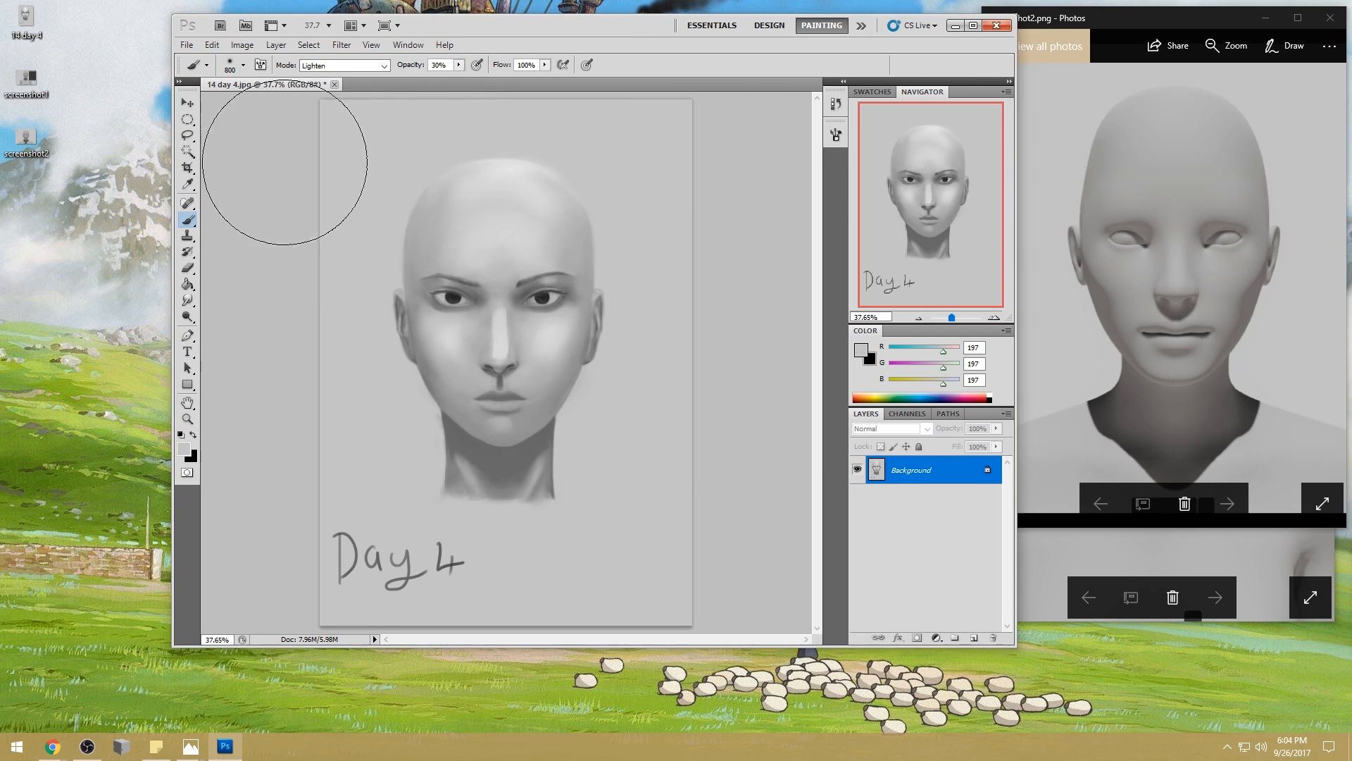
mouse_move(441, 479)
mouse_down()
mouse_move(546, 468)
mouse_move(579, 493)
mouse_up()
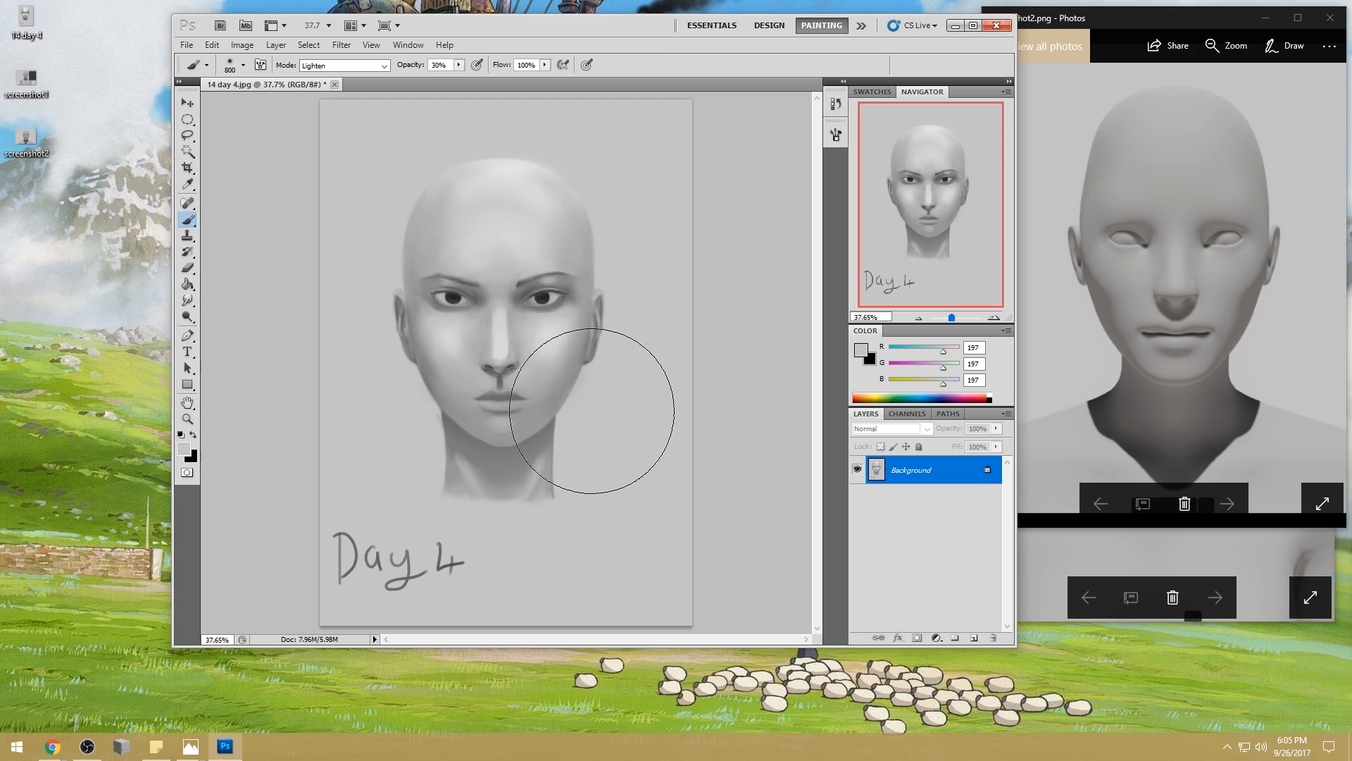
- Choose the Smudge tool and reduce its brush size for blending the shading
click(195, 302)
click(195, 303)
click(243, 330)
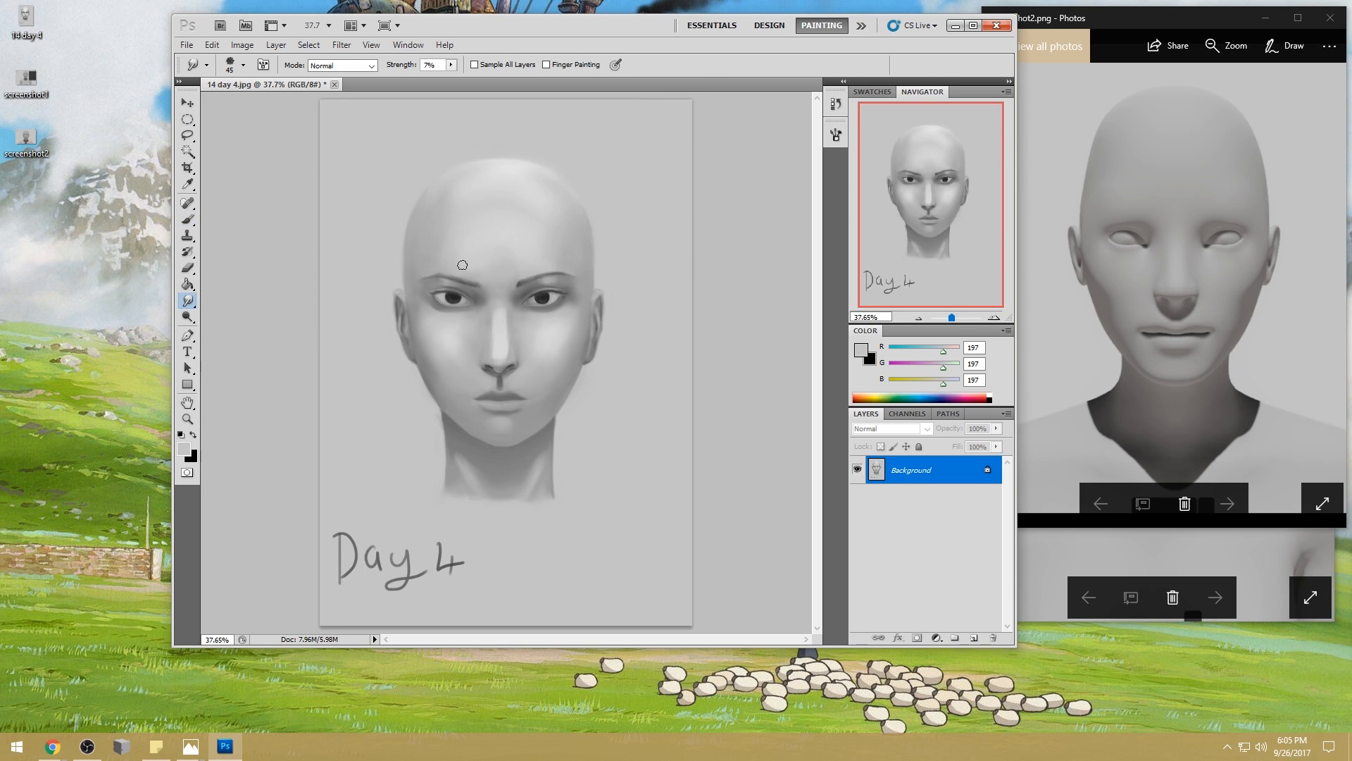
key(bracketleft)
- Pick a light grey of RGB 238 and brush across the eyes and nose bridge at 400 px, Normal mode and 54% opacity
click(859, 351)
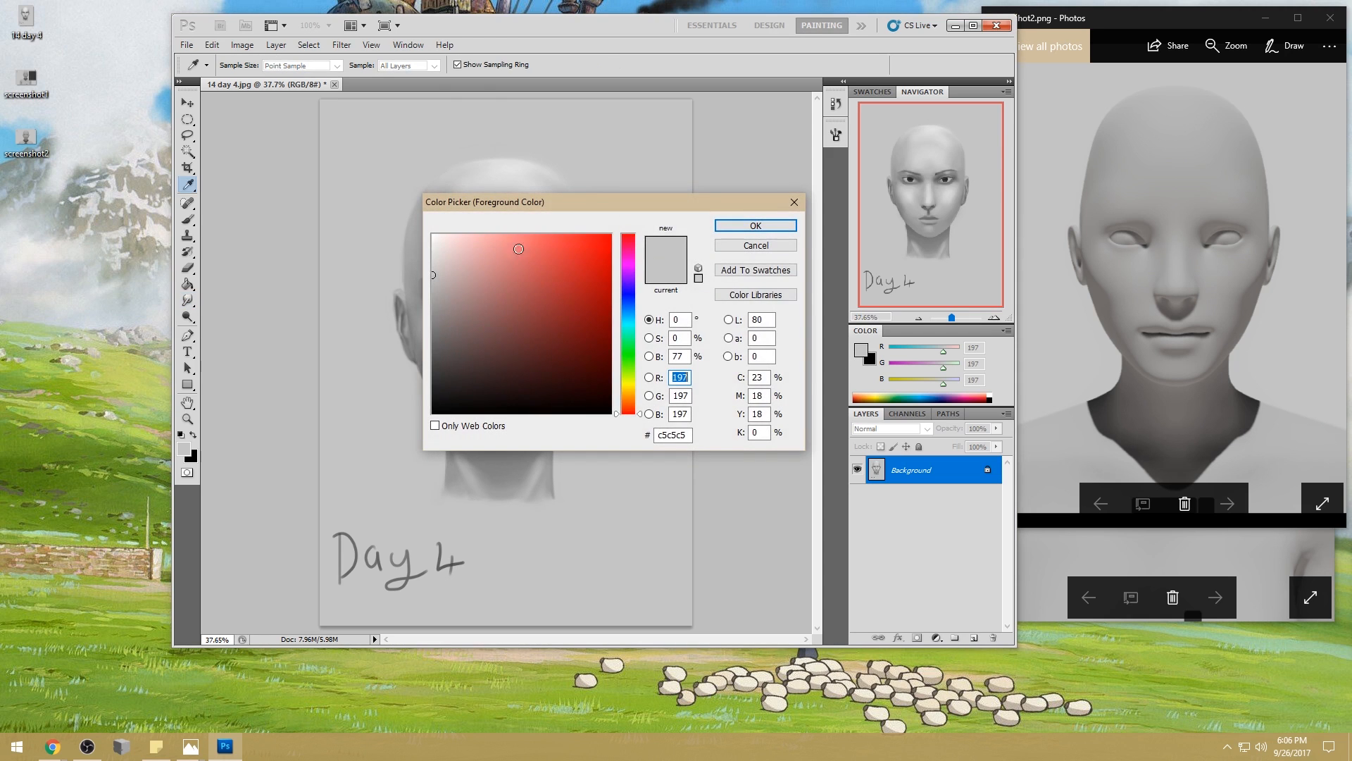
click(395, 247)
click(756, 225)
key(b)
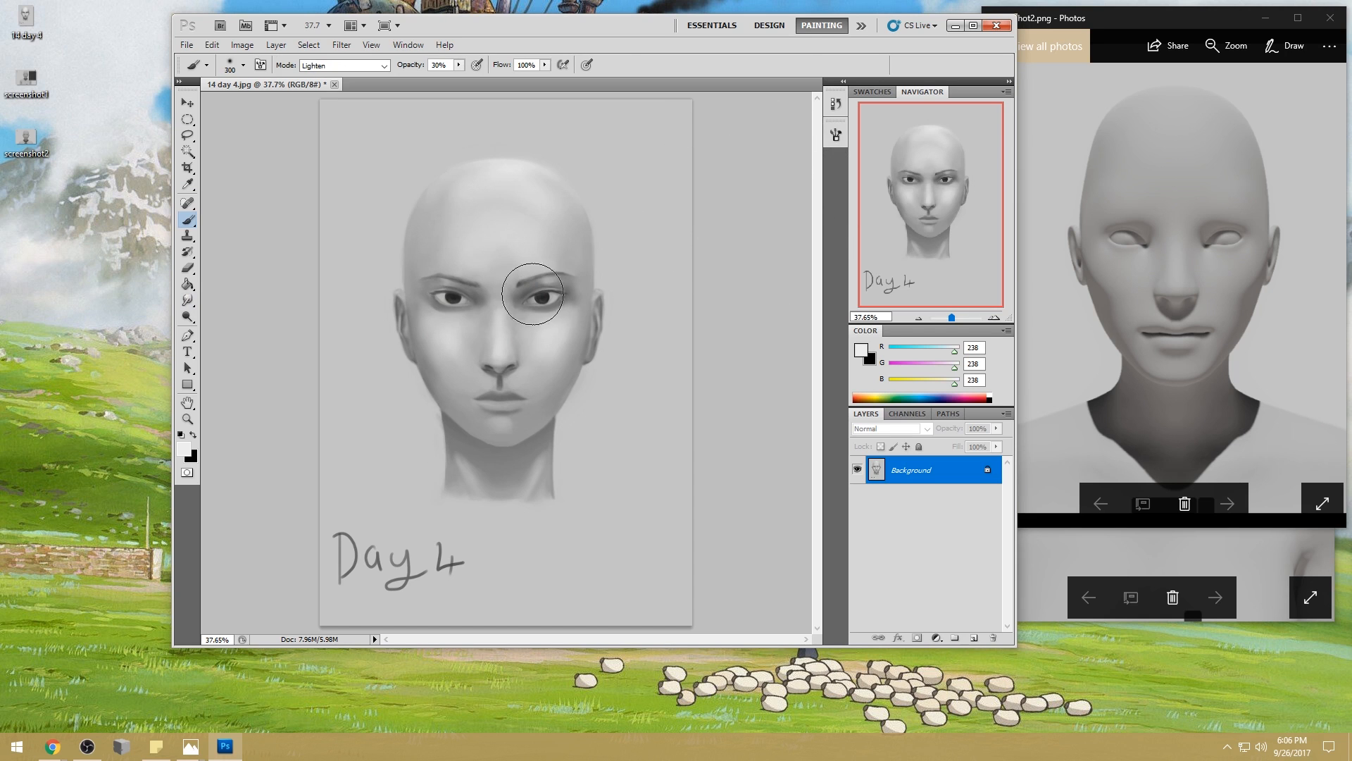
key(bracketright)
click(458, 64)
drag(454, 73, 475, 78)
click(346, 65)
click(327, 83)
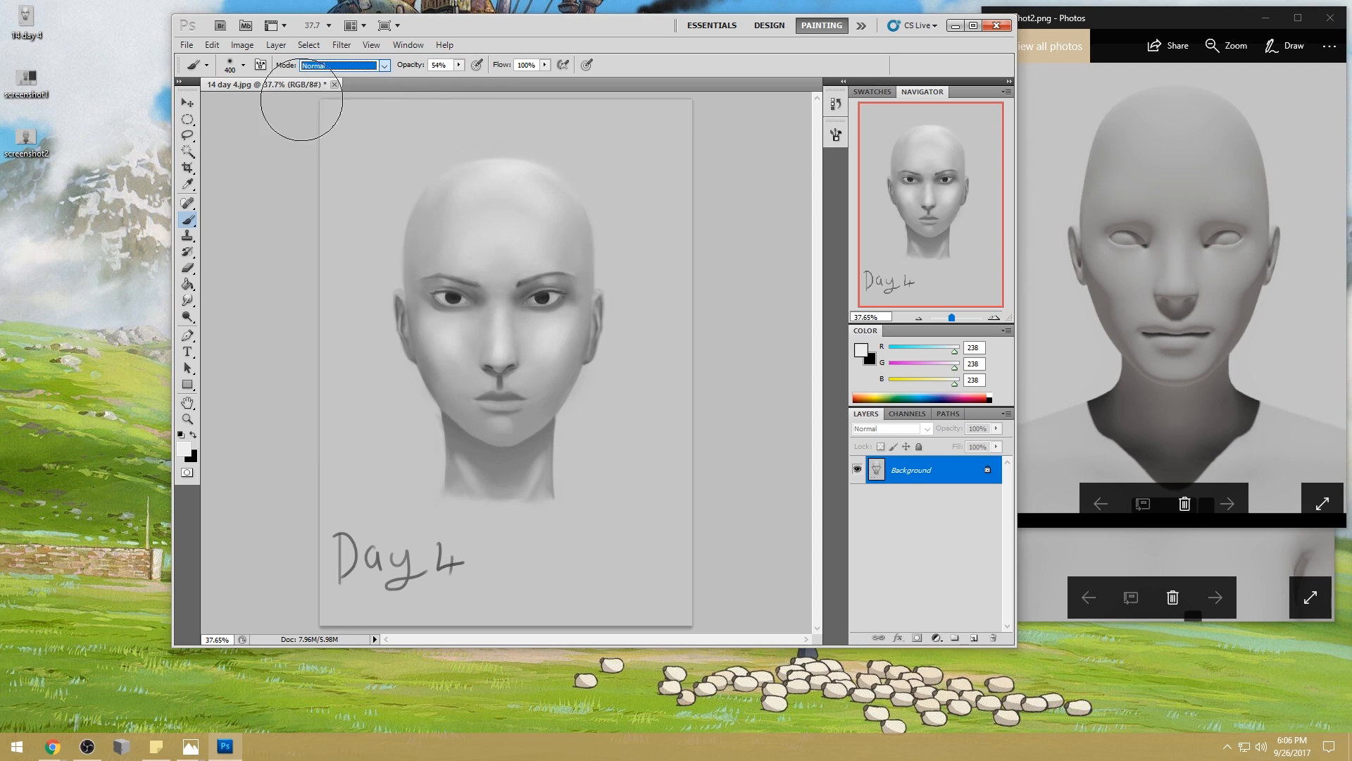
mouse_move(461, 303)
mouse_down()
mouse_move(483, 347)
mouse_move(498, 349)
mouse_move(474, 326)
mouse_move(498, 281)
mouse_move(498, 310)
mouse_up()
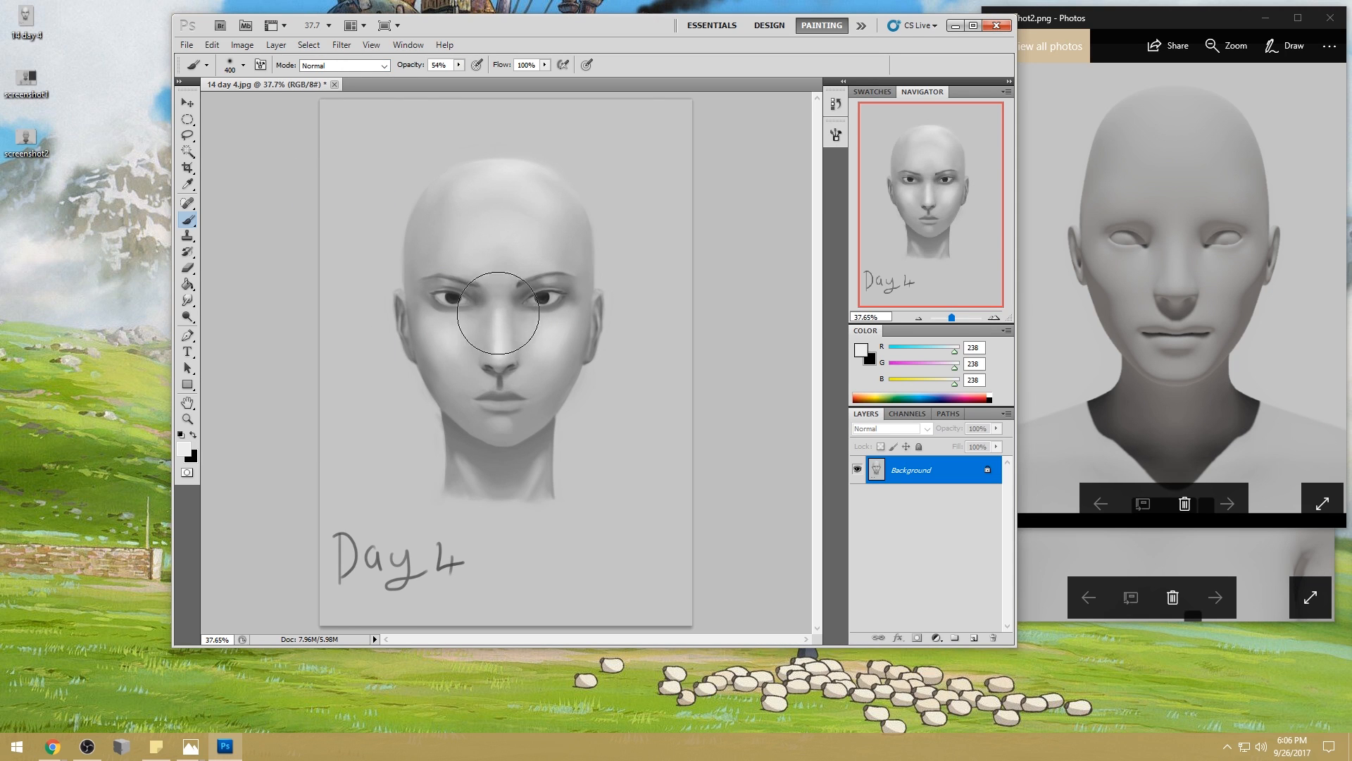
- Try brush sizes from 900 px down to 500 px over the eyes, nose and cheeks
key(bracketright)
key(bracketright)
key(bracketright)
key(bracketright)
key(bracketright)
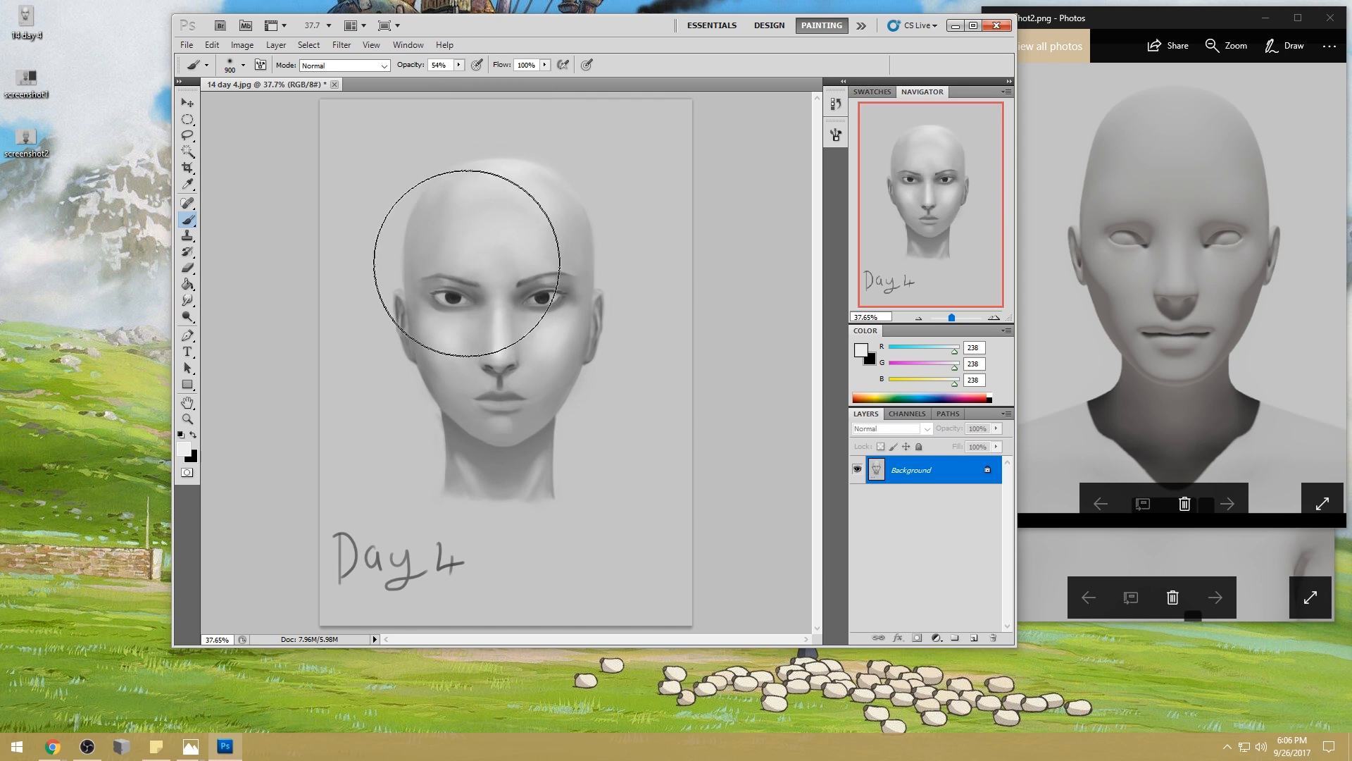
key(bracketleft)
key(bracketleft)
key(bracketleft)
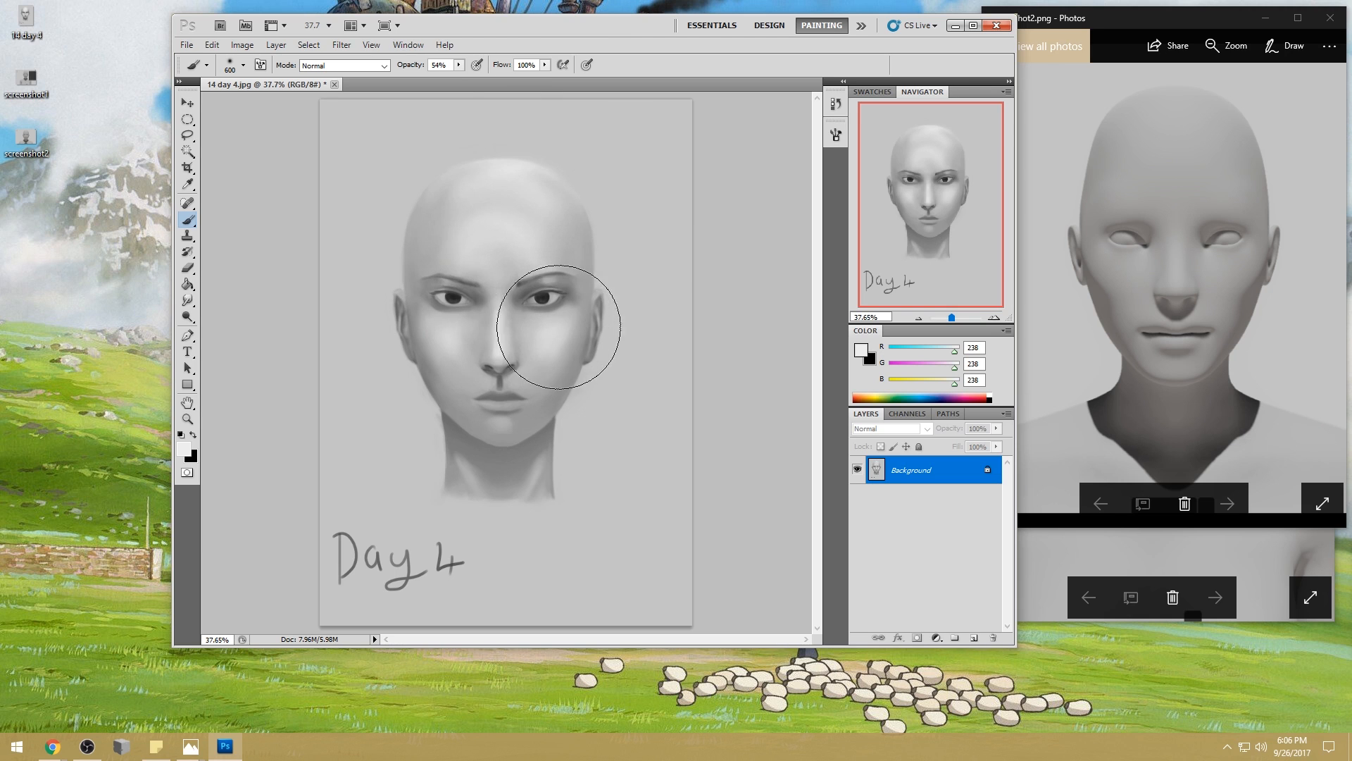
key(bracketleft)
key(bracketright)
key(bracketleft)
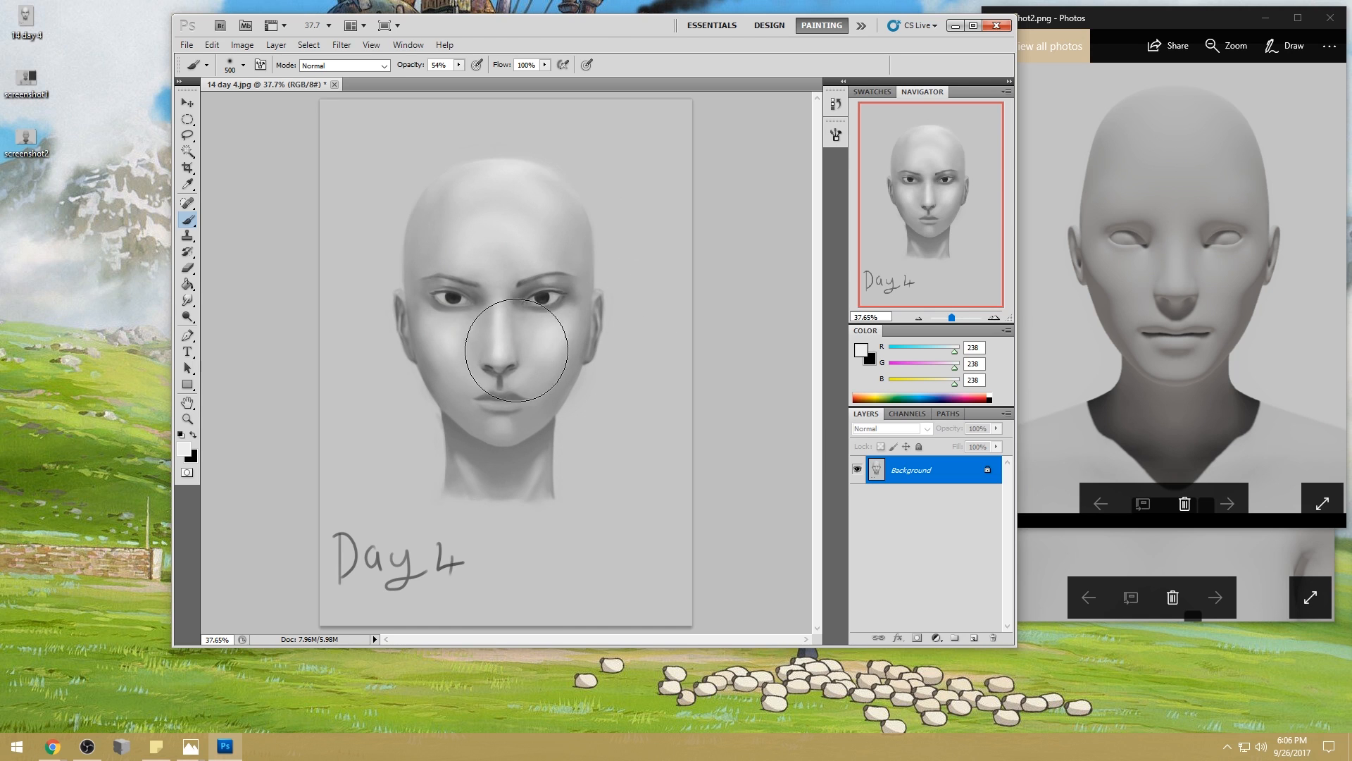
- Try a 40 px textured brush in Darken mode at 36% opacity with the dark grey sampled from the pupil
right_click(516, 350)
click(696, 463)
click(746, 189)
key(bracketleft)
key(bracketleft)
key(bracketleft)
key(bracketleft)
drag(458, 65, 446, 79)
click(383, 66)
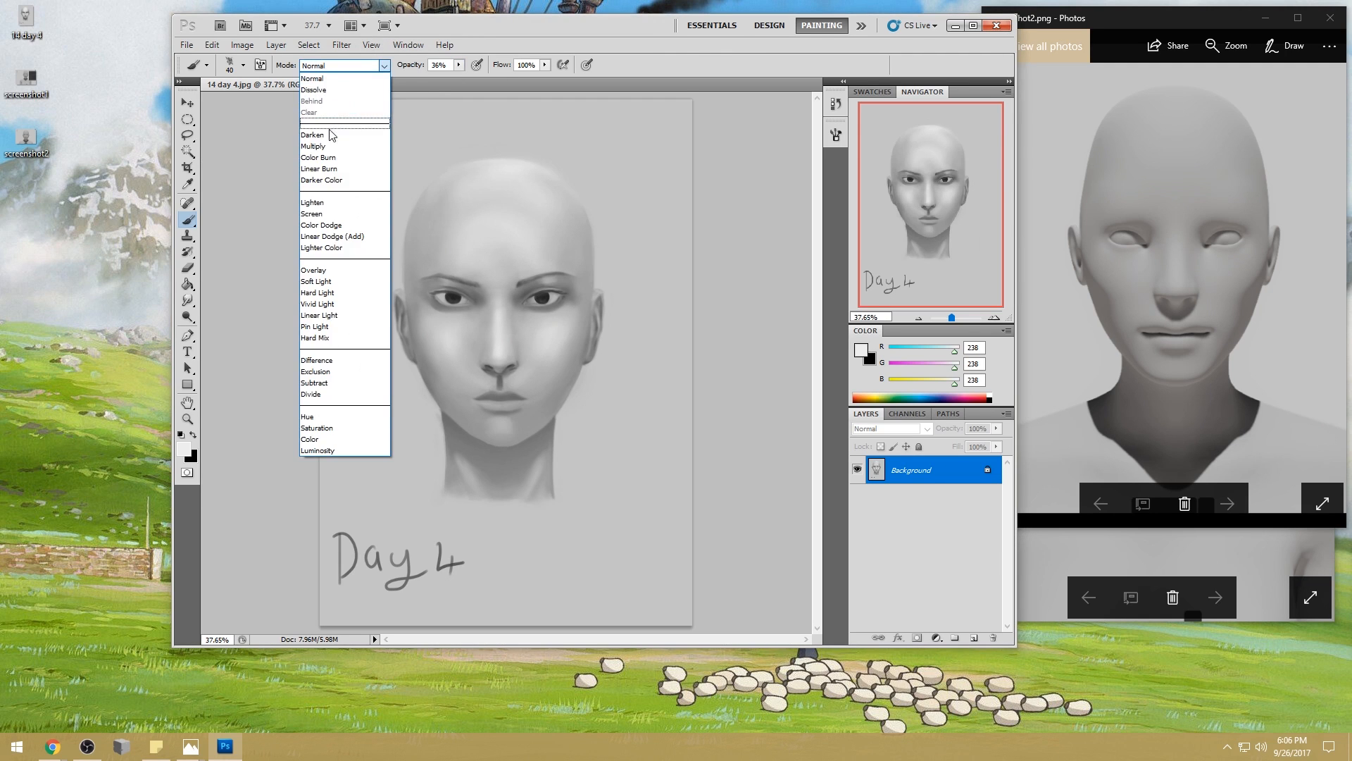
click(330, 134)
alt+click(544, 295)
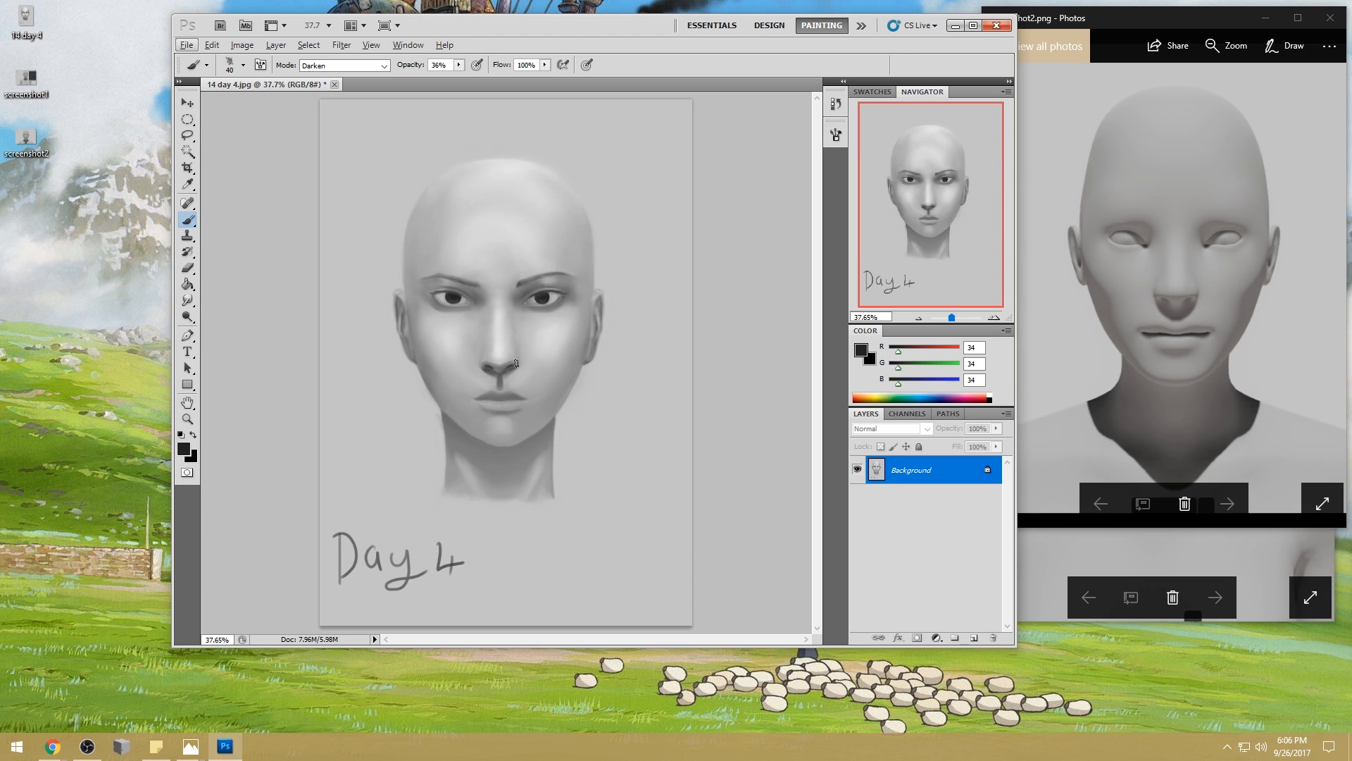
- Set up a soft 20 px brush in Normal mode at 59% opacity with the pupil's dark grey, for sketching beside the head
key(z)
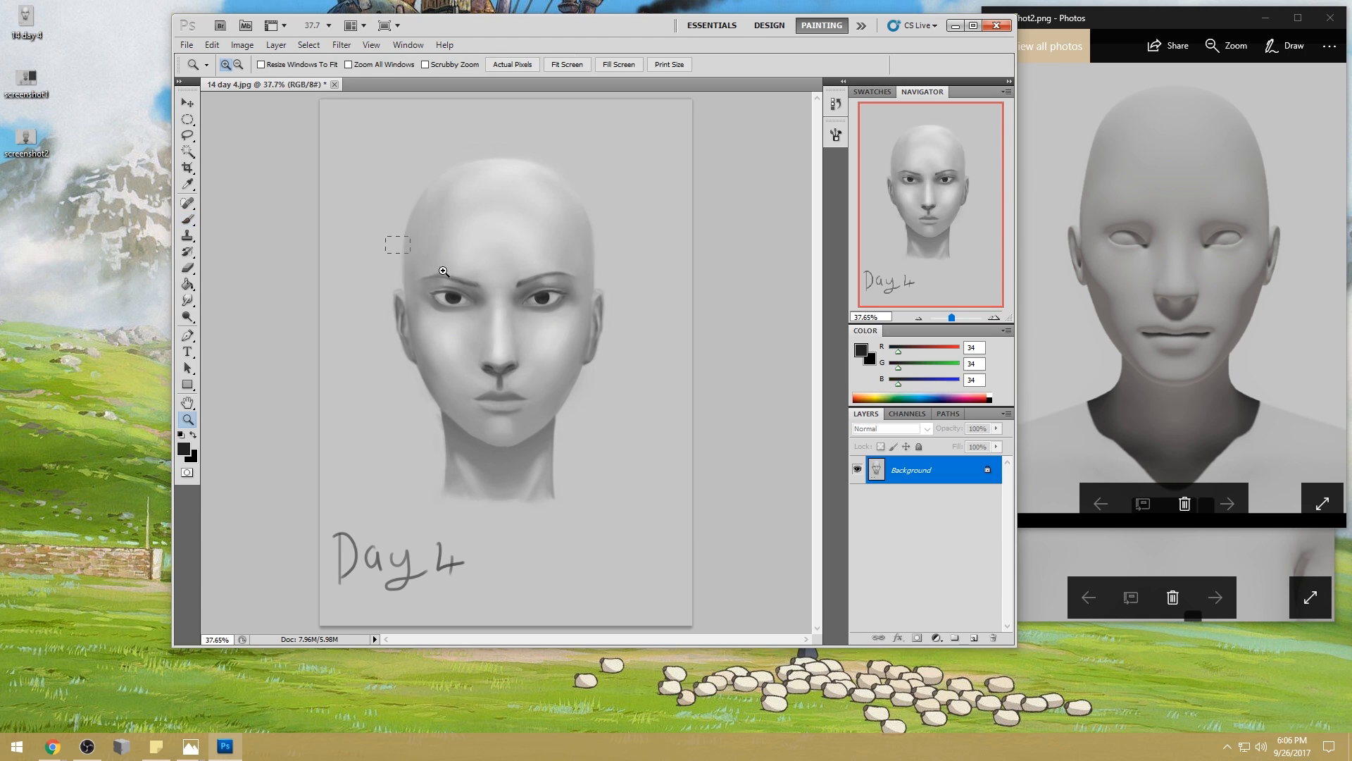
drag(394, 243, 614, 389)
key(b)
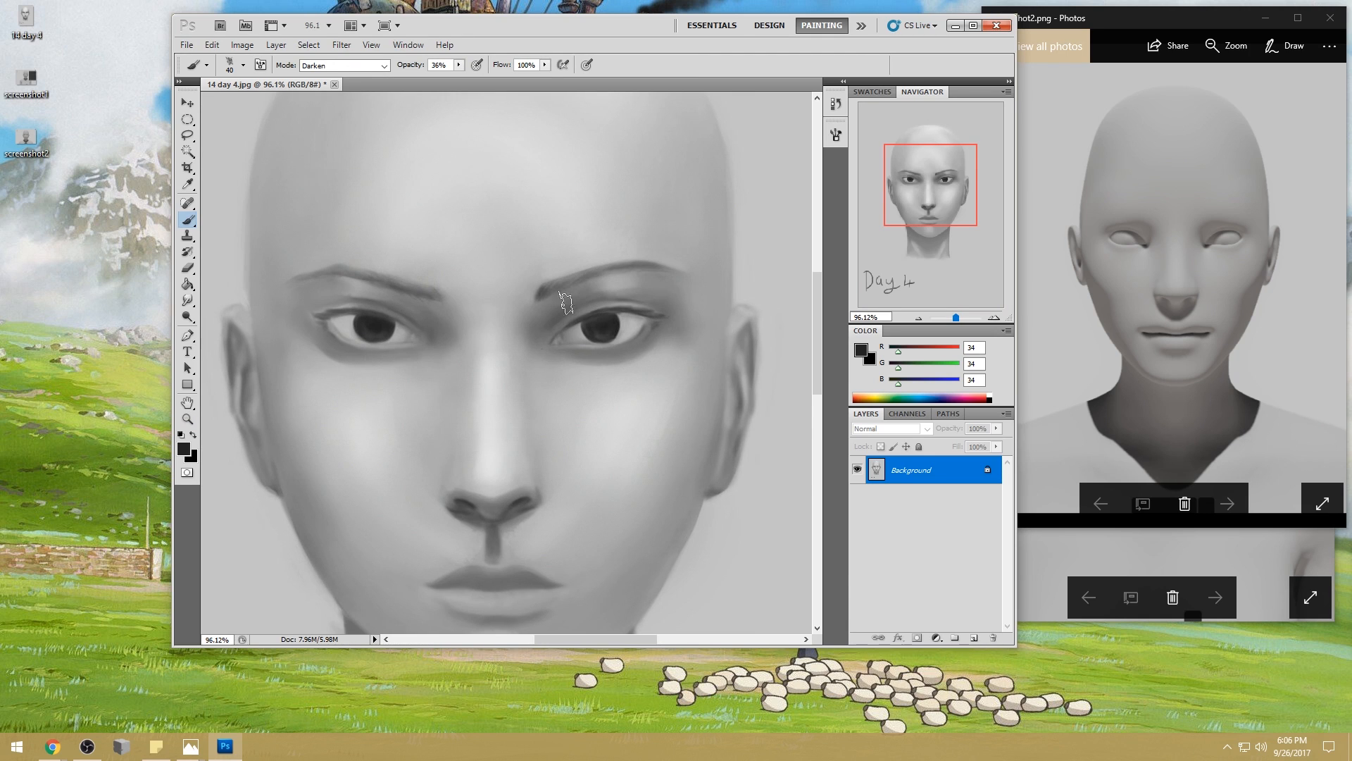
right_click(642, 270)
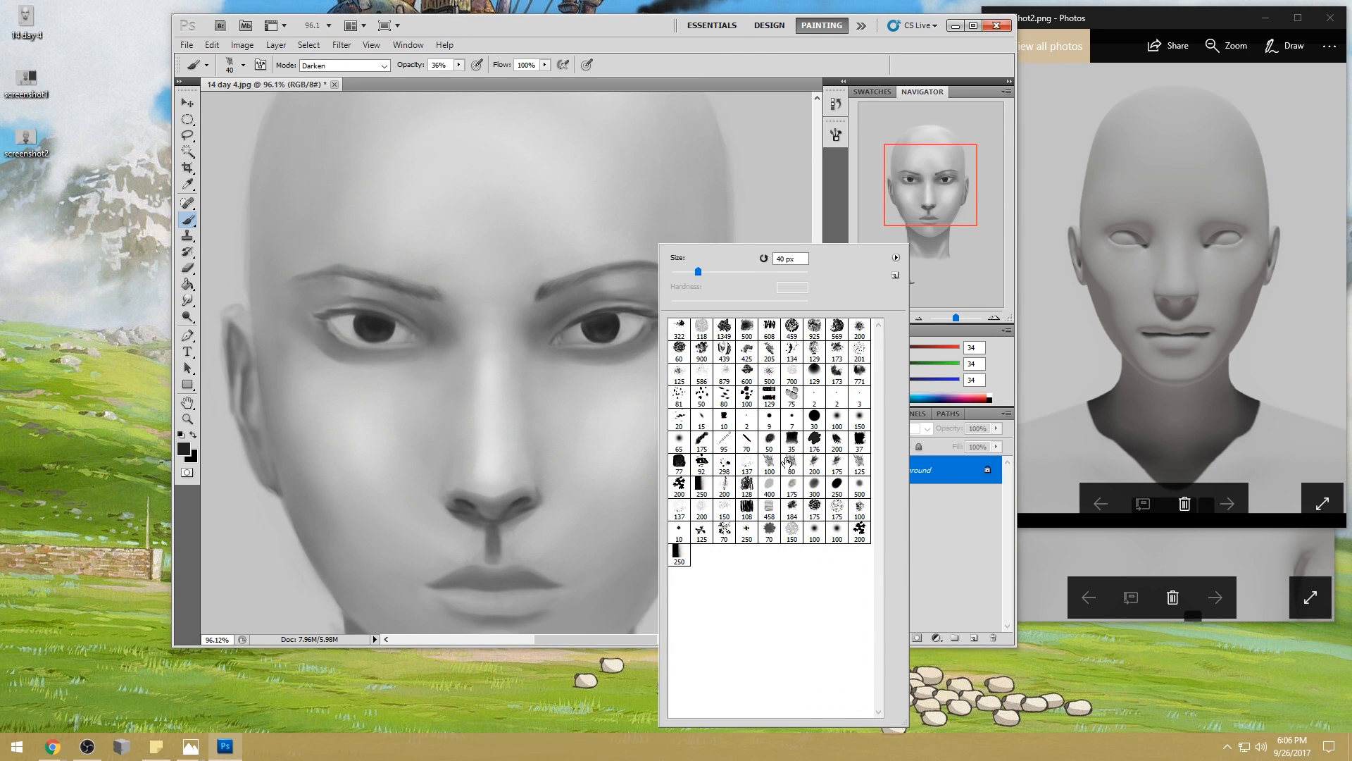
click(836, 419)
key(Return)
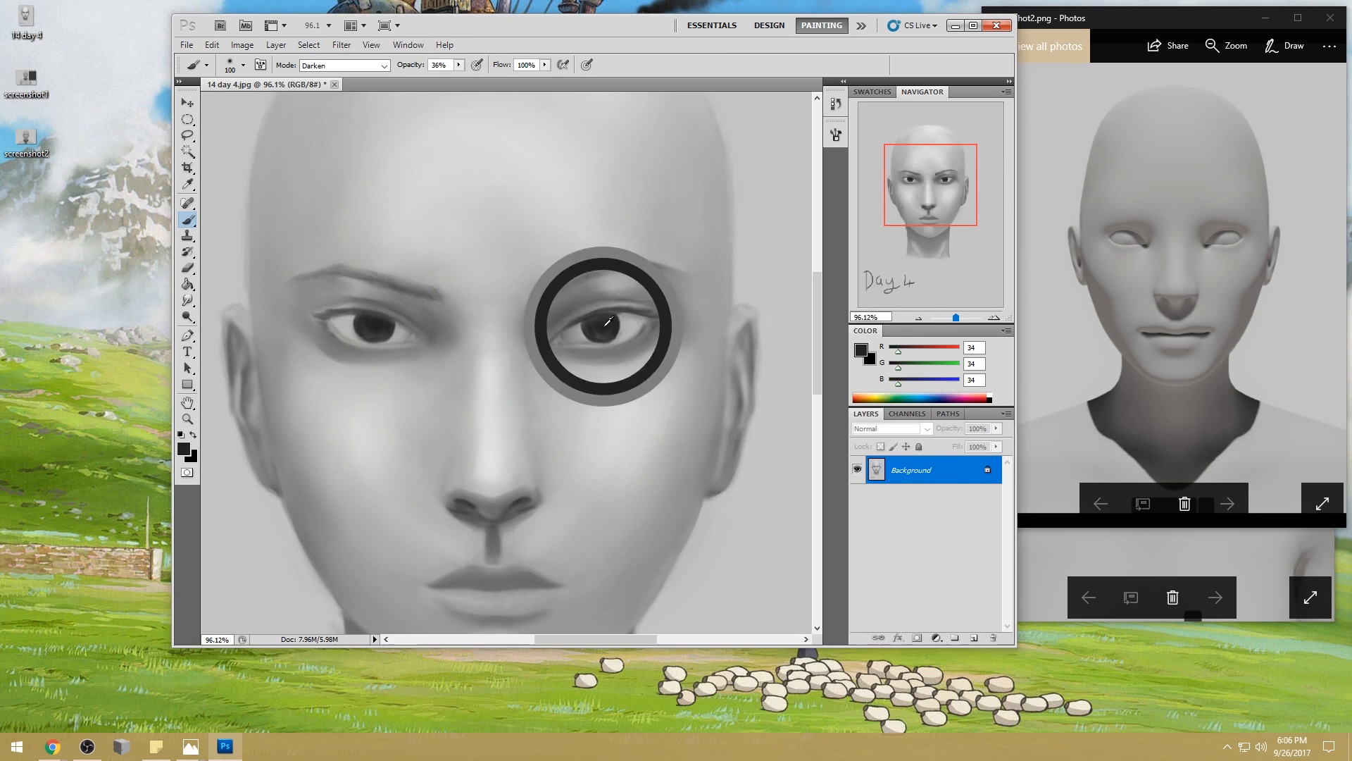
click(380, 66)
click(365, 79)
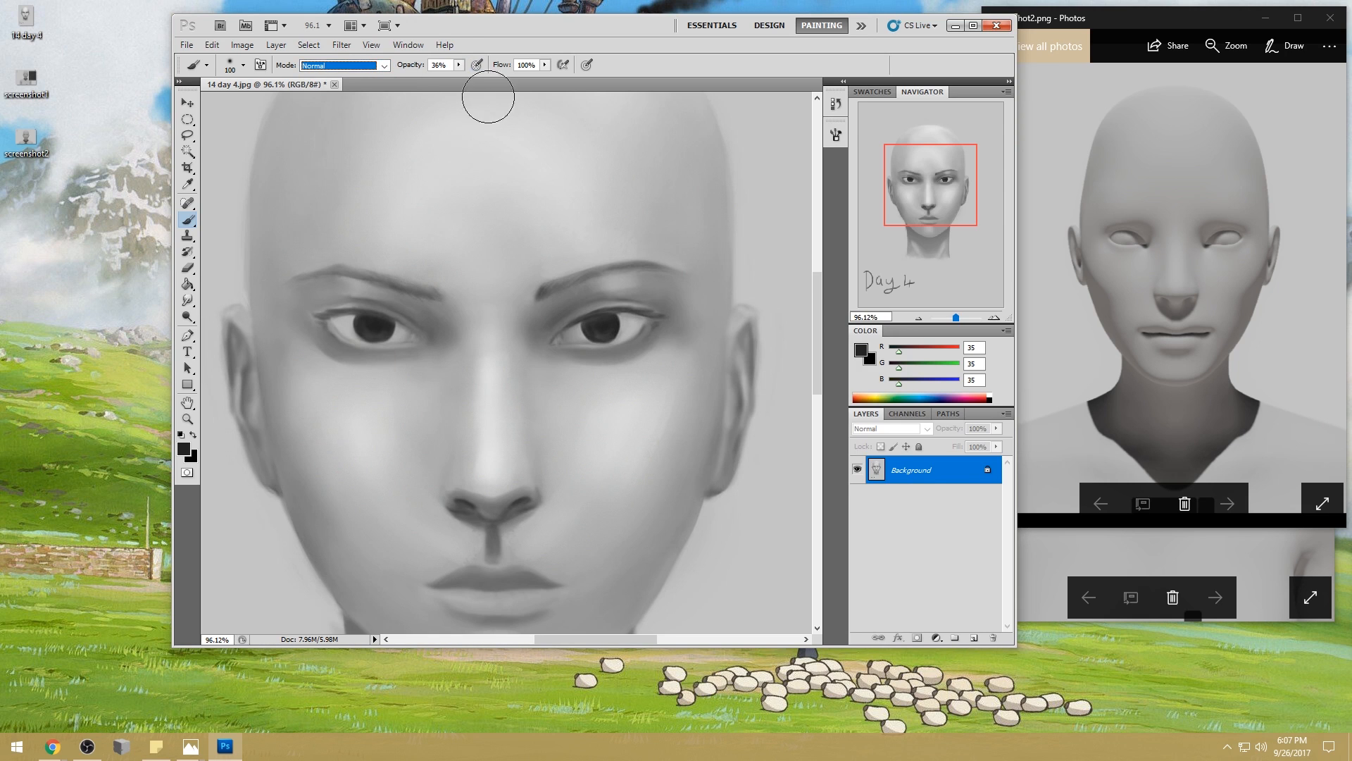
click(458, 65)
drag(461, 78, 475, 78)
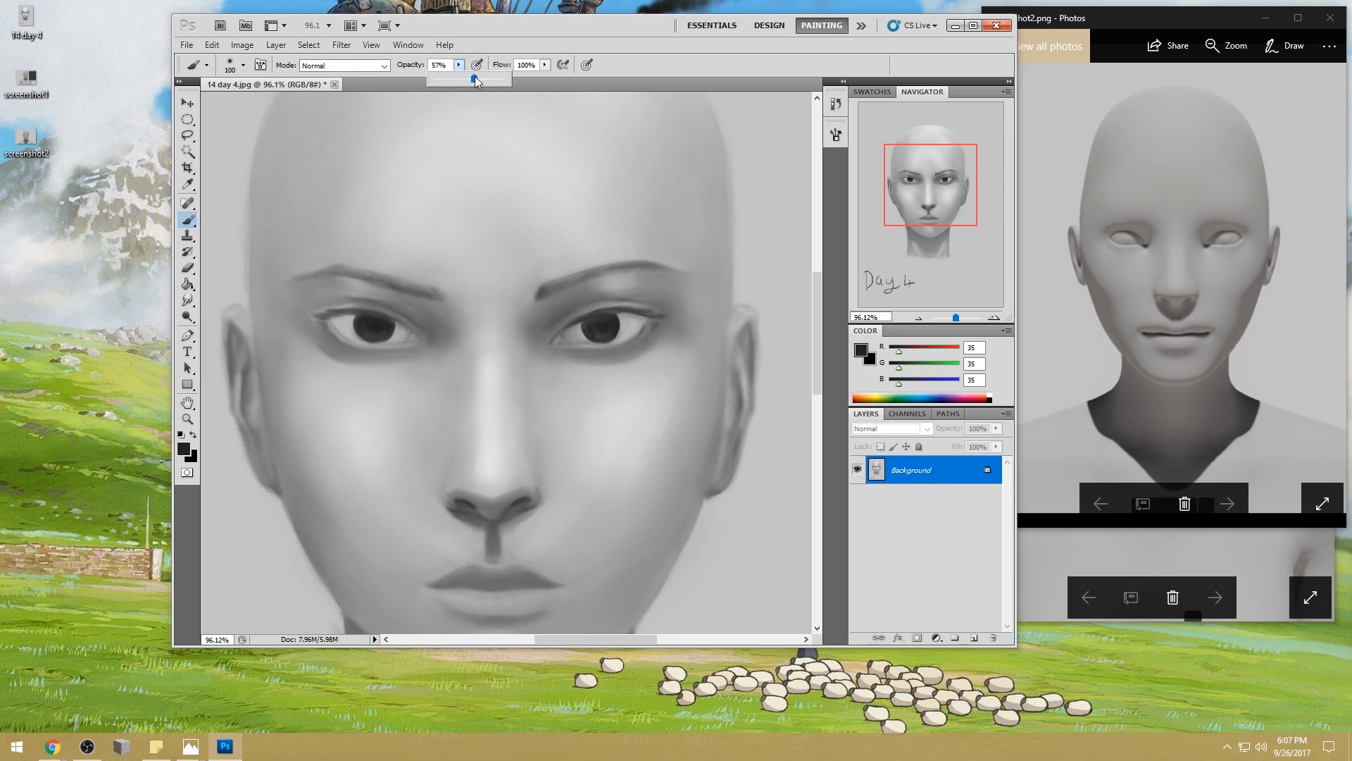
alt+click(614, 322)
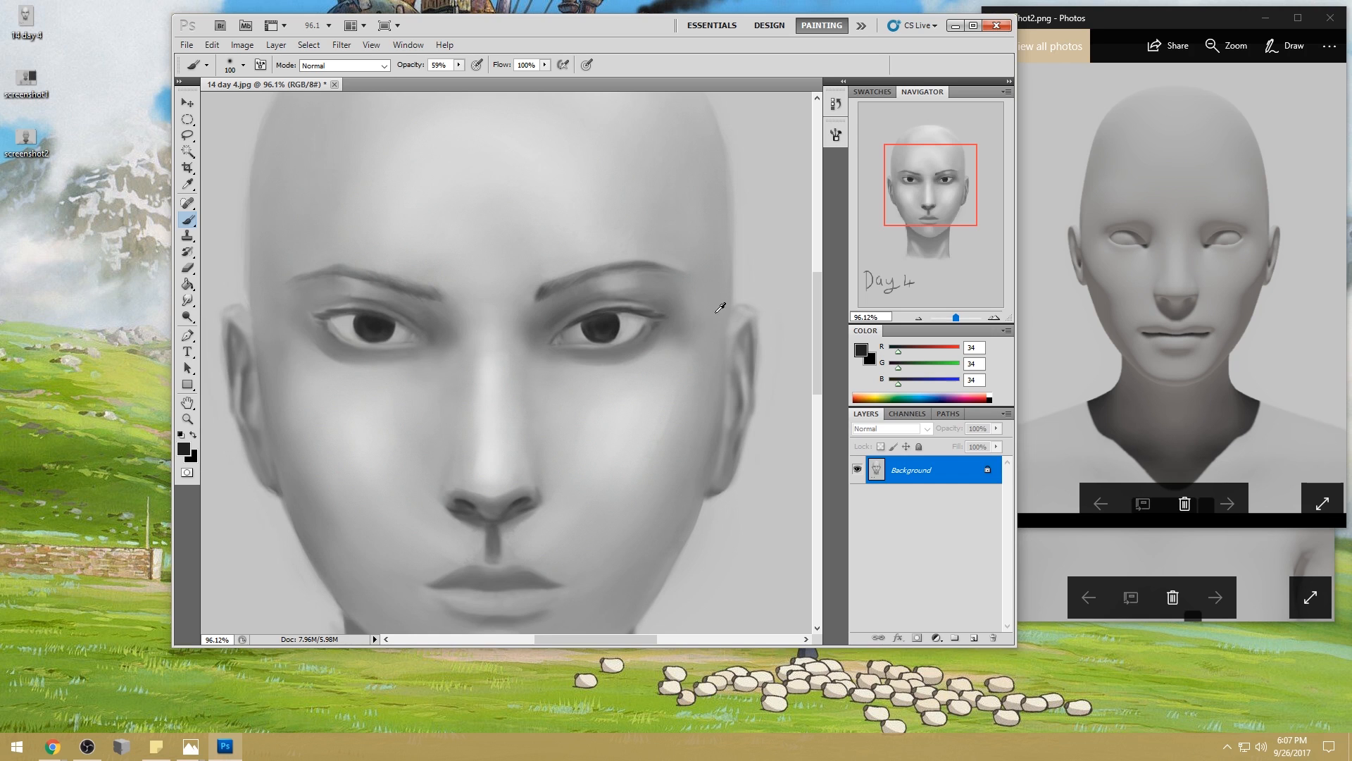
alt+click(603, 322)
drag(669, 245, 443, 345)
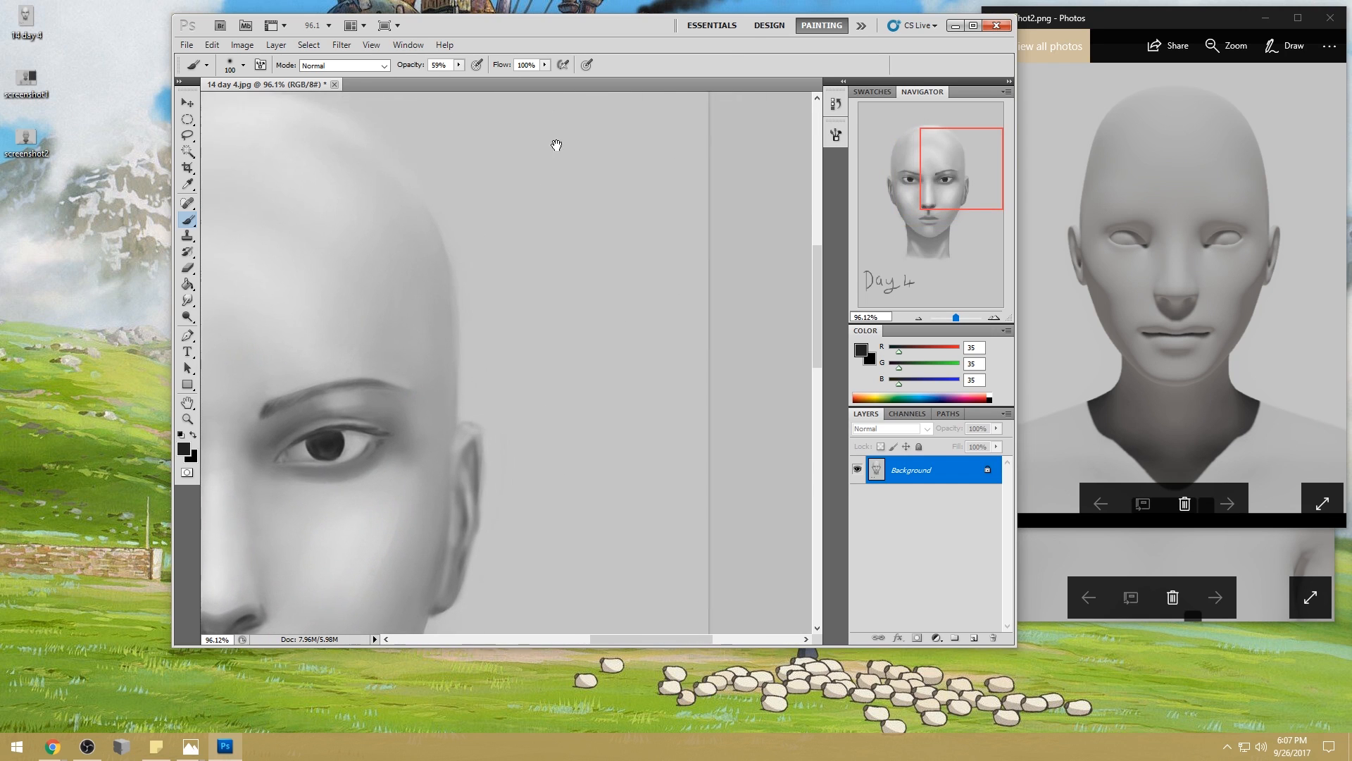
key(bracketleft)
key(bracketleft)
key(bracketleft)
key(bracketleft)
key(bracketleft)
key(bracketleft)
key(bracketleft)
key(bracketleft)
mouse_move(485, 303)
mouse_down()
mouse_move(633, 235)
mouse_move(479, 307)
mouse_move(684, 239)
mouse_up()
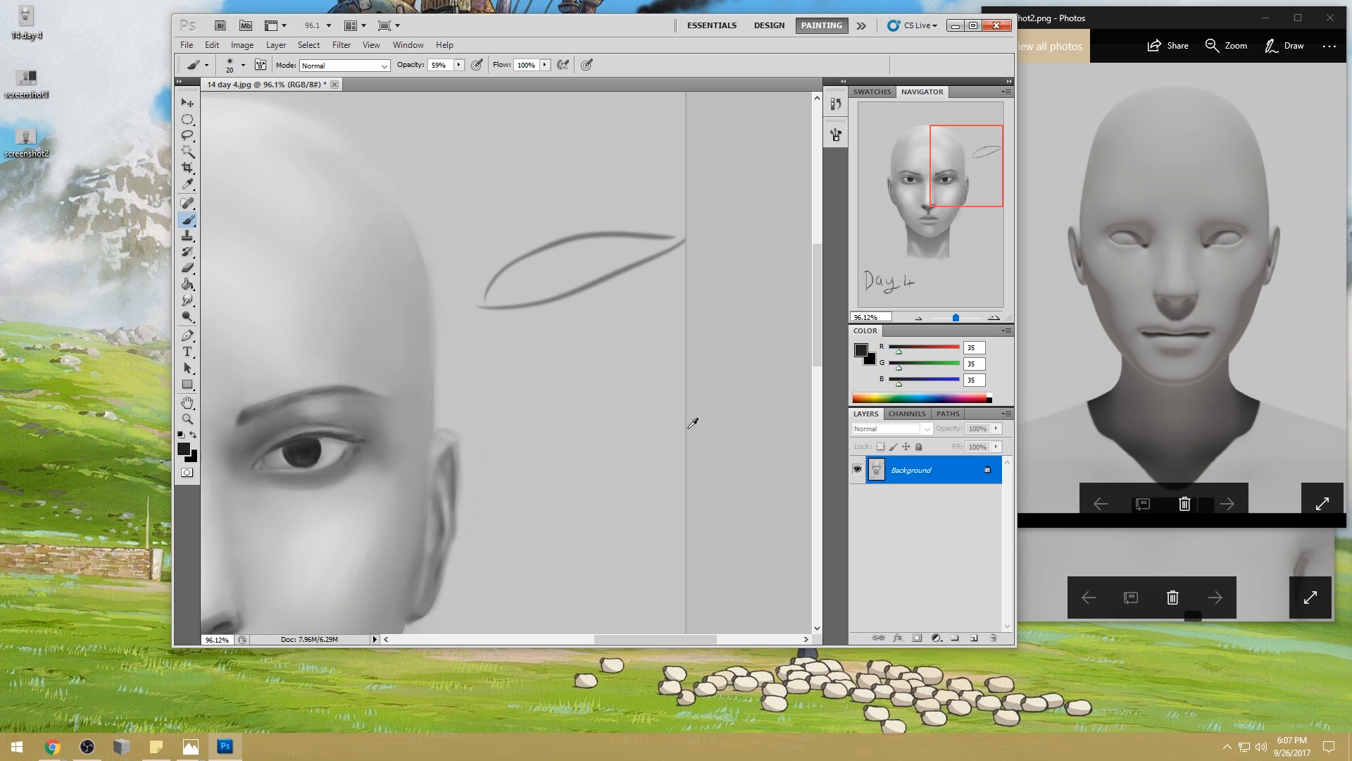
key(ctrl+alt+z)
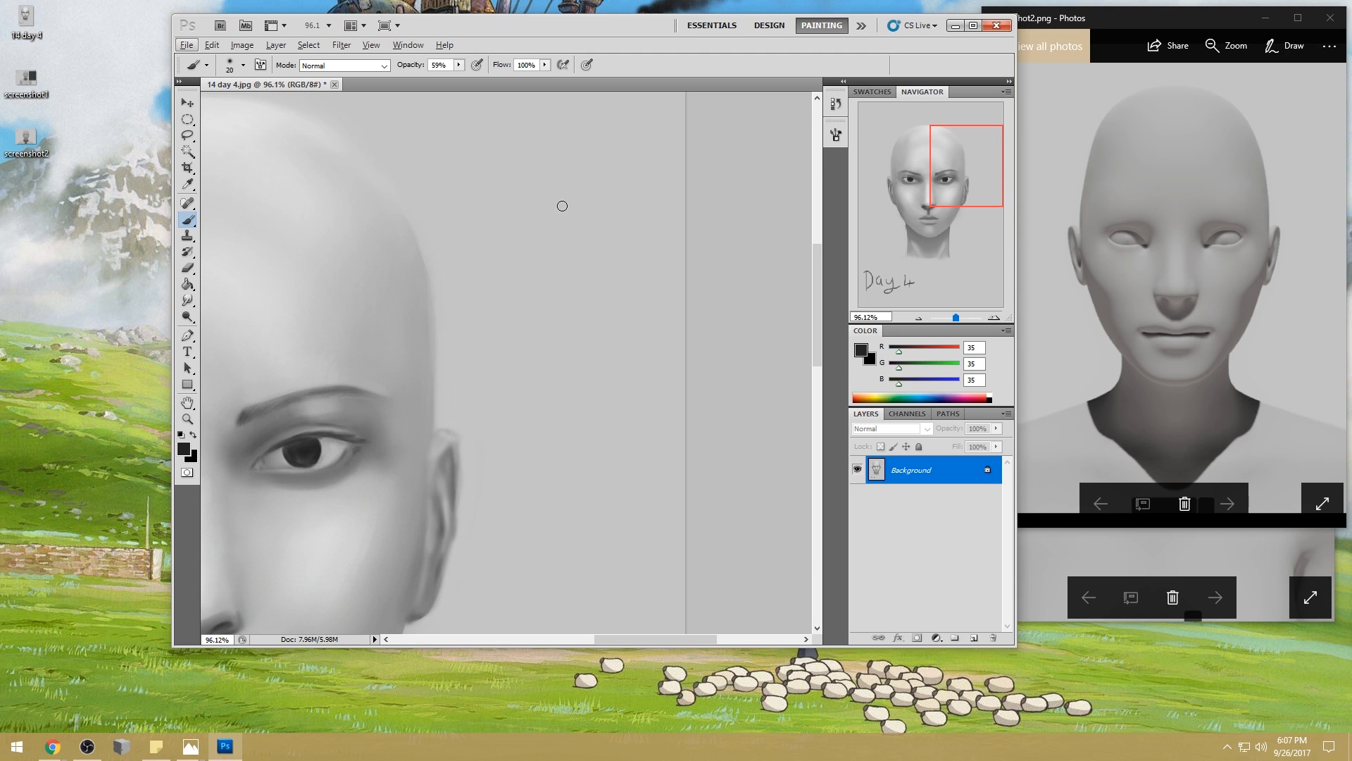
mouse_move(554, 166)
mouse_down()
mouse_move(488, 186)
mouse_move(633, 268)
mouse_up()
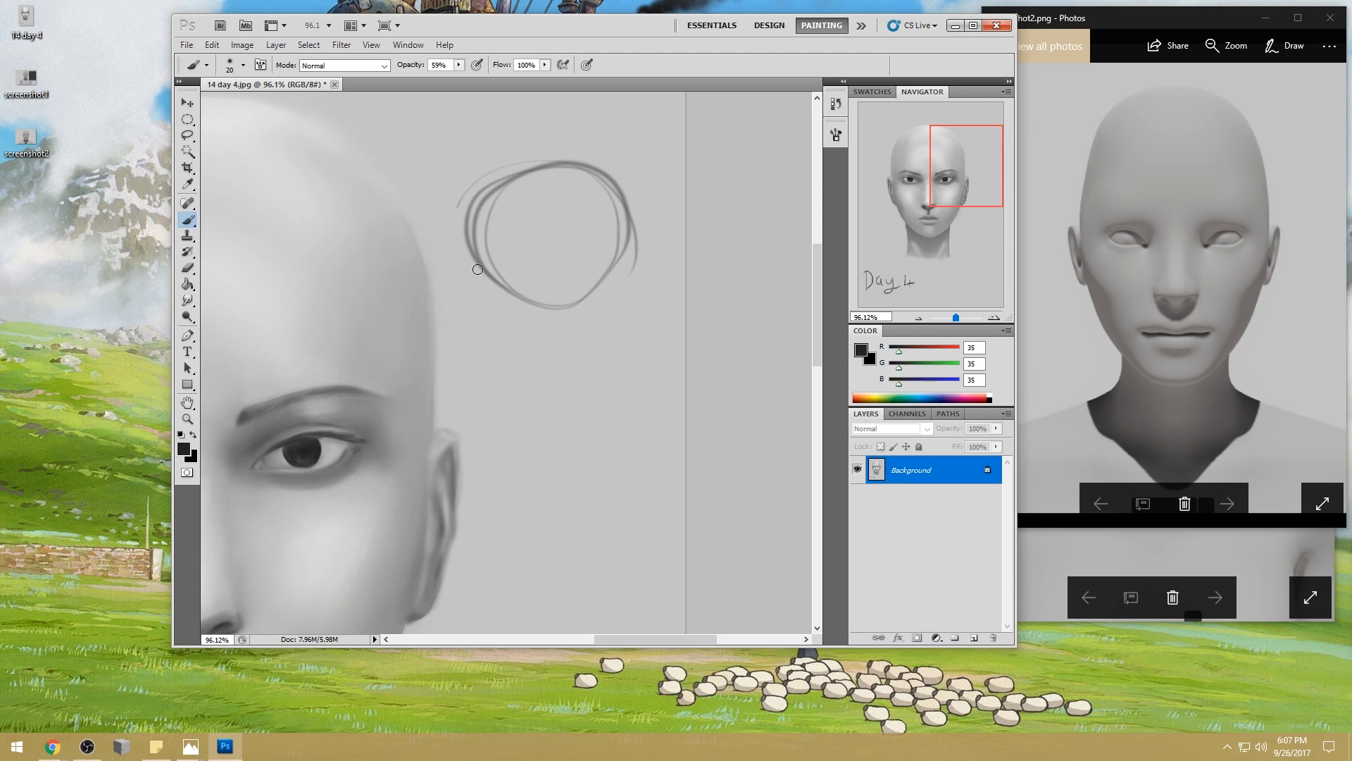
key(ctrl+alt+z)
- Sketch an eyeball circle crossed by two eyelid curves beside the head, shading its corners and marking its upper and lower edges
mouse_move(555, 166)
mouse_down()
mouse_move(579, 293)
mouse_move(525, 296)
mouse_move(656, 209)
mouse_up()
drag(456, 282, 645, 217)
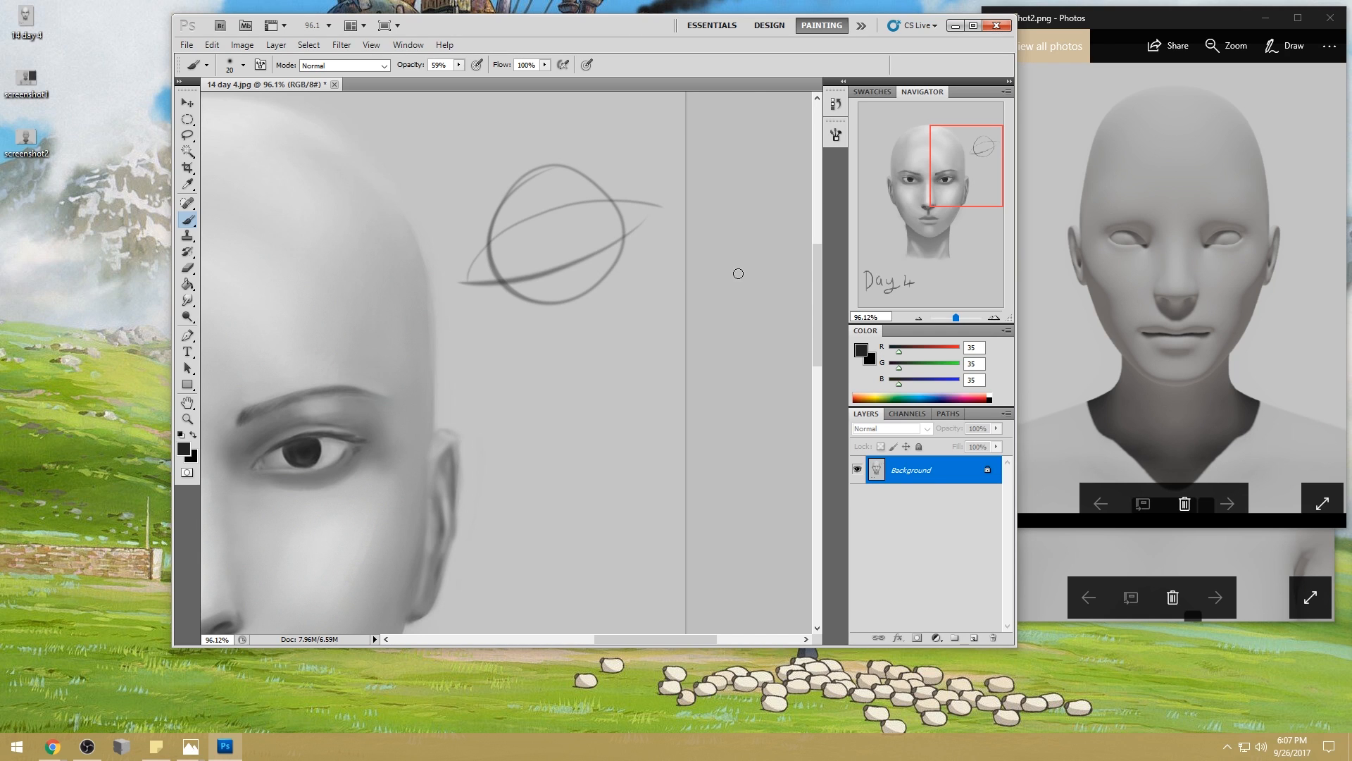
mouse_move(482, 262)
mouse_down()
mouse_move(470, 276)
mouse_move(493, 280)
mouse_move(483, 253)
mouse_up()
mouse_move(613, 210)
mouse_down()
mouse_move(621, 224)
mouse_move(644, 213)
mouse_move(637, 224)
mouse_move(642, 205)
mouse_up()
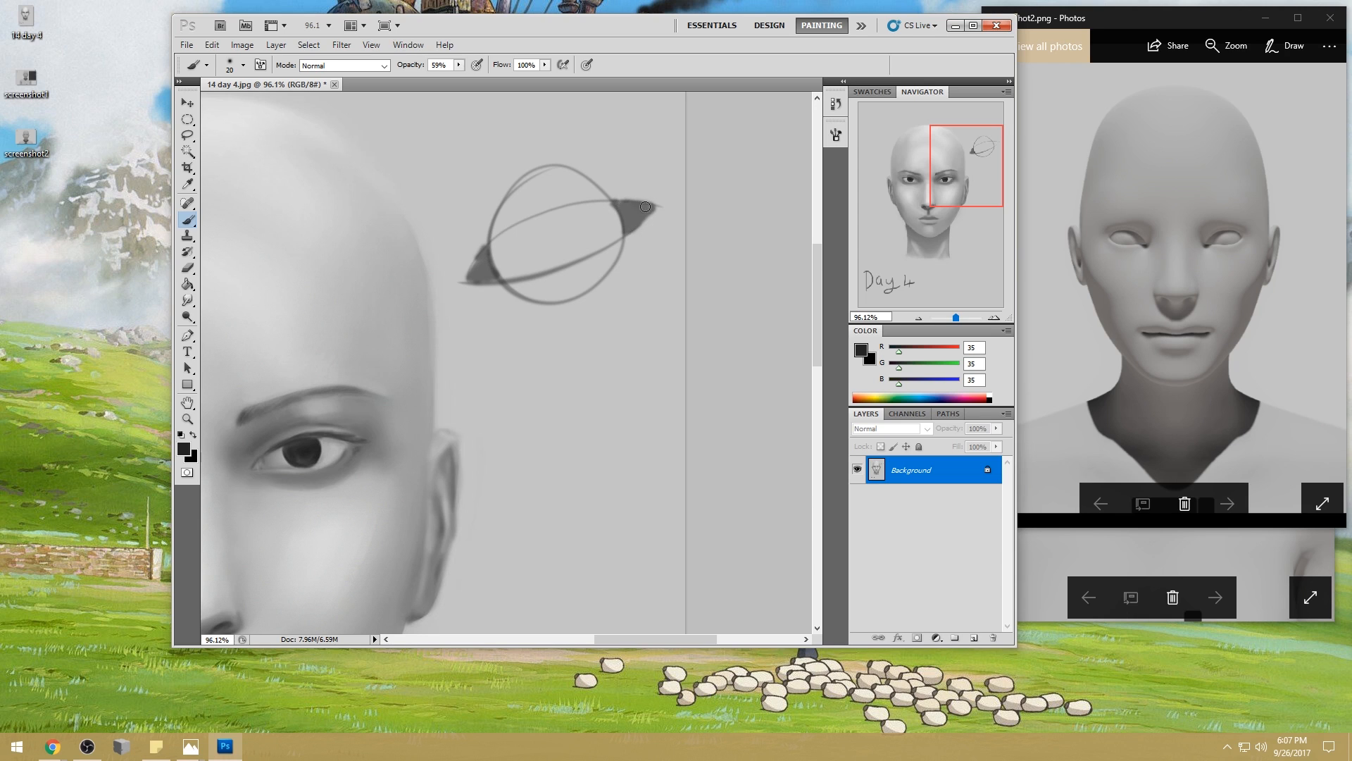
mouse_move(547, 304)
mouse_down()
mouse_move(583, 295)
mouse_move(539, 305)
mouse_up()
mouse_move(576, 169)
mouse_down()
mouse_move(498, 197)
mouse_move(574, 158)
mouse_move(514, 172)
mouse_move(581, 165)
mouse_up()
mouse_move(547, 303)
mouse_down()
mouse_move(583, 296)
mouse_move(566, 294)
mouse_move(601, 278)
mouse_move(549, 298)
mouse_move(612, 277)
mouse_move(536, 297)
mouse_move(627, 267)
mouse_move(483, 299)
mouse_move(642, 254)
mouse_move(566, 314)
mouse_up()
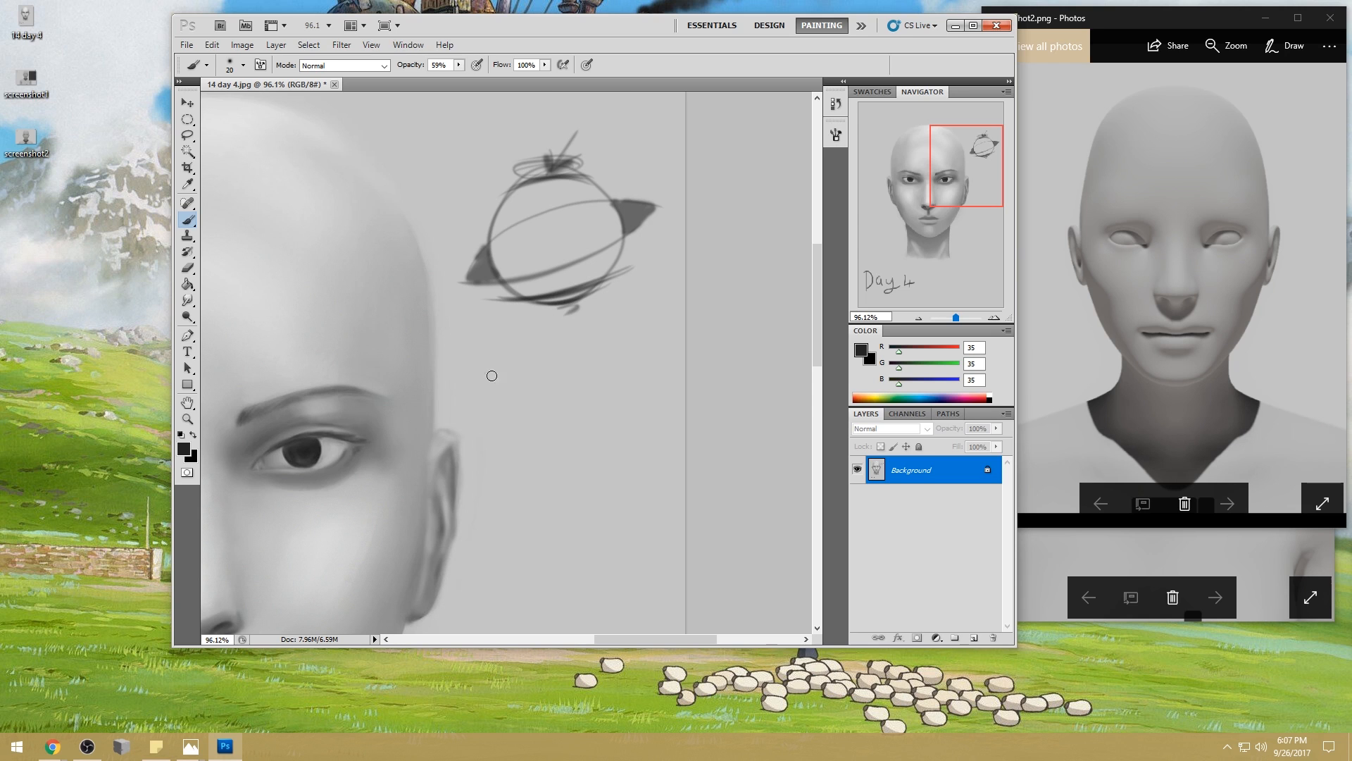
- Sketch a second, slanted eye outline below the first diagram and add a faint eyeball circle around it
drag(495, 479, 648, 381)
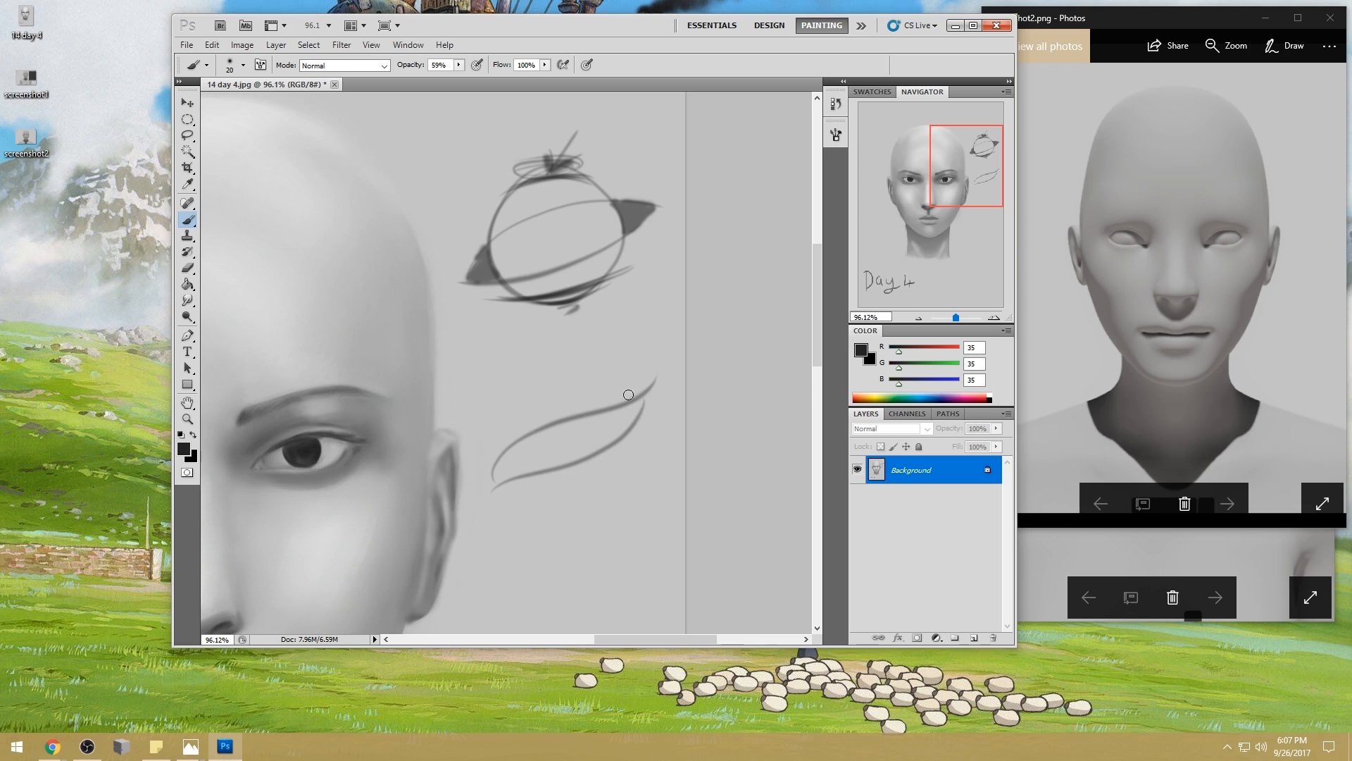
drag(600, 393, 574, 493)
drag(519, 392, 555, 496)
mouse_move(539, 429)
mouse_down()
mouse_move(617, 427)
mouse_move(540, 427)
mouse_move(624, 431)
mouse_up()
key(ctrl+z)
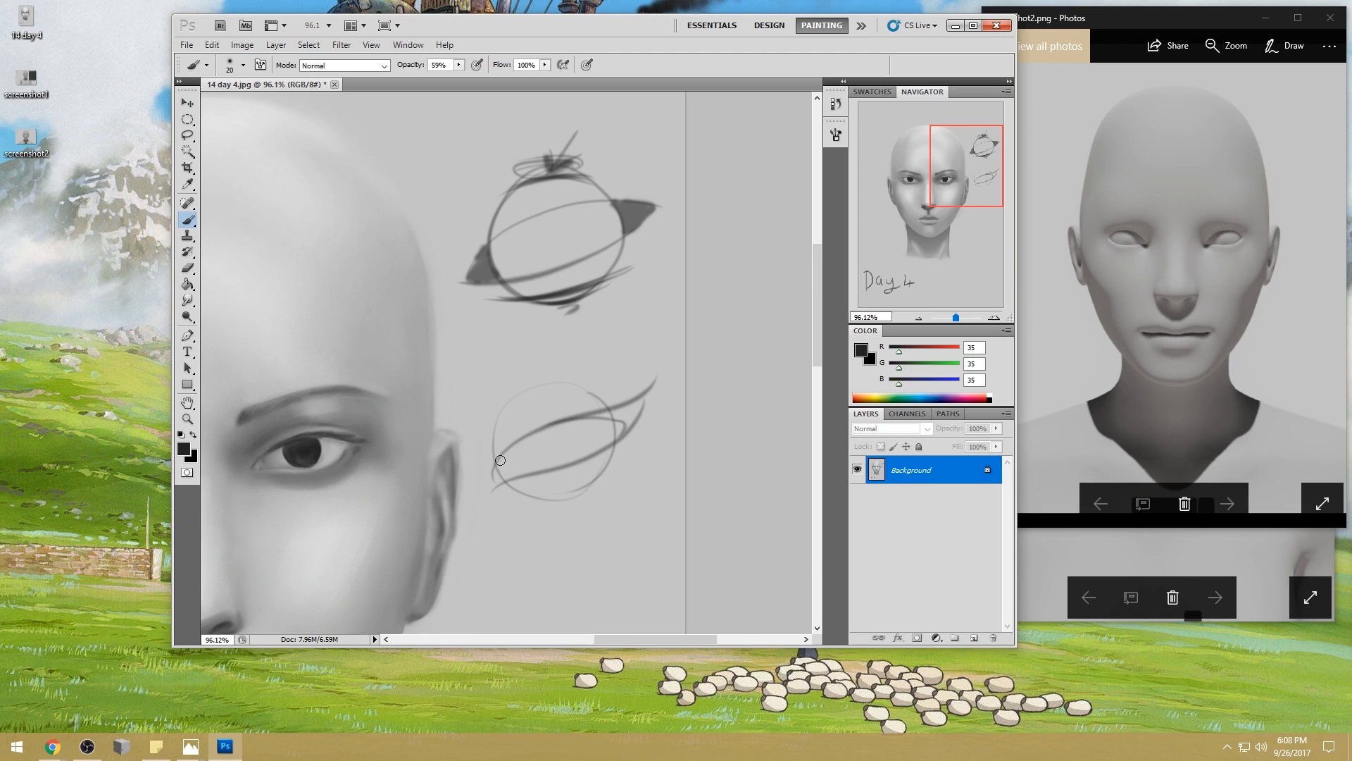
- Darken the inner and outer corners of the second eye sketch and add an arrow mark at its raised outer corner
drag(494, 468, 496, 479)
drag(613, 428, 619, 427)
drag(498, 471, 502, 479)
drag(497, 473, 492, 479)
drag(618, 430, 620, 433)
mouse_move(600, 411)
mouse_down()
mouse_move(631, 406)
mouse_move(626, 432)
mouse_move(638, 401)
mouse_move(626, 368)
mouse_move(620, 395)
mouse_move(651, 378)
mouse_up()
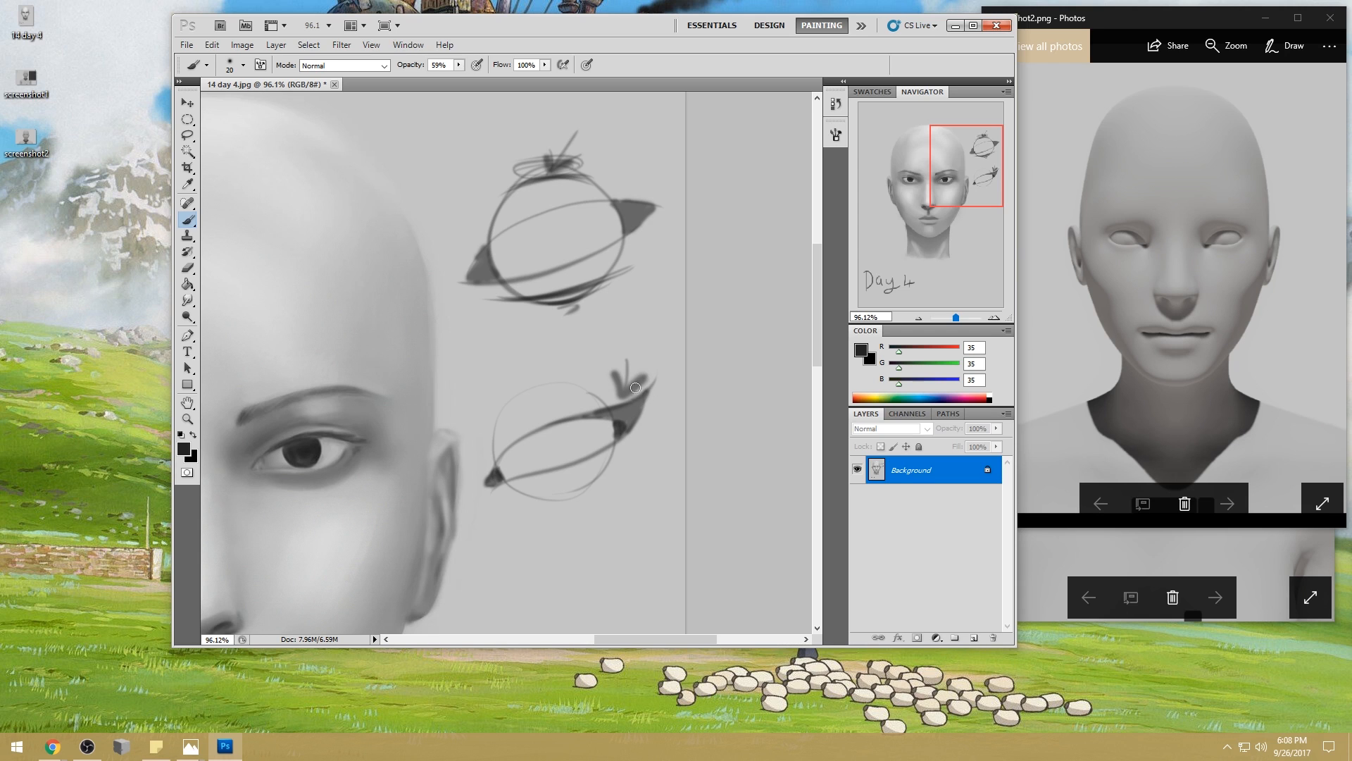
drag(621, 389, 624, 337)
- Return to the face and go over both eyes with dark grey of RGB 37, enlarging the brush to 125 px
drag(318, 345, 640, 213)
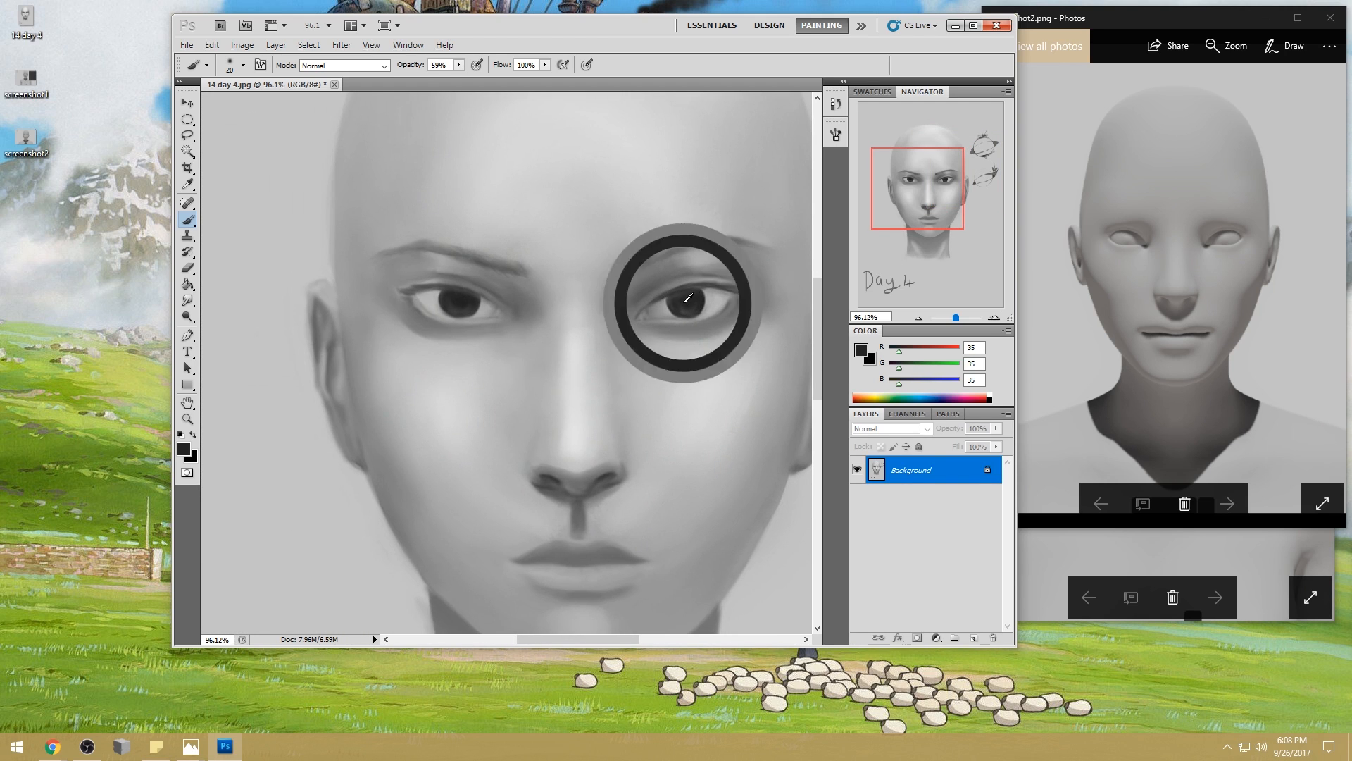
mouse_move(668, 308)
mouse_down()
mouse_move(647, 307)
mouse_move(657, 317)
mouse_up()
key(bracketright)
key(bracketright)
key(bracketright)
key(bracketright)
key(bracketright)
key(bracketright)
key(bracketright)
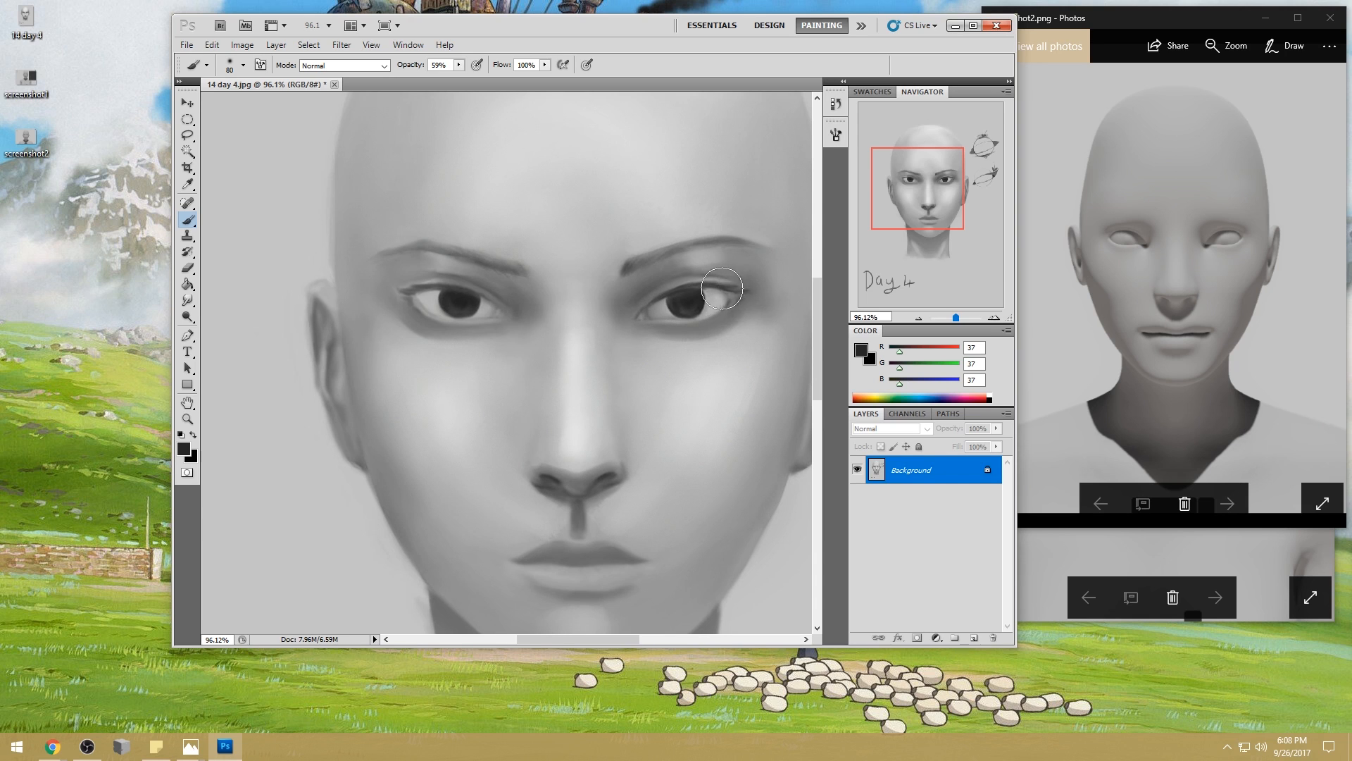
key(bracketright)
drag(418, 293, 504, 313)
key(ctrl+0)
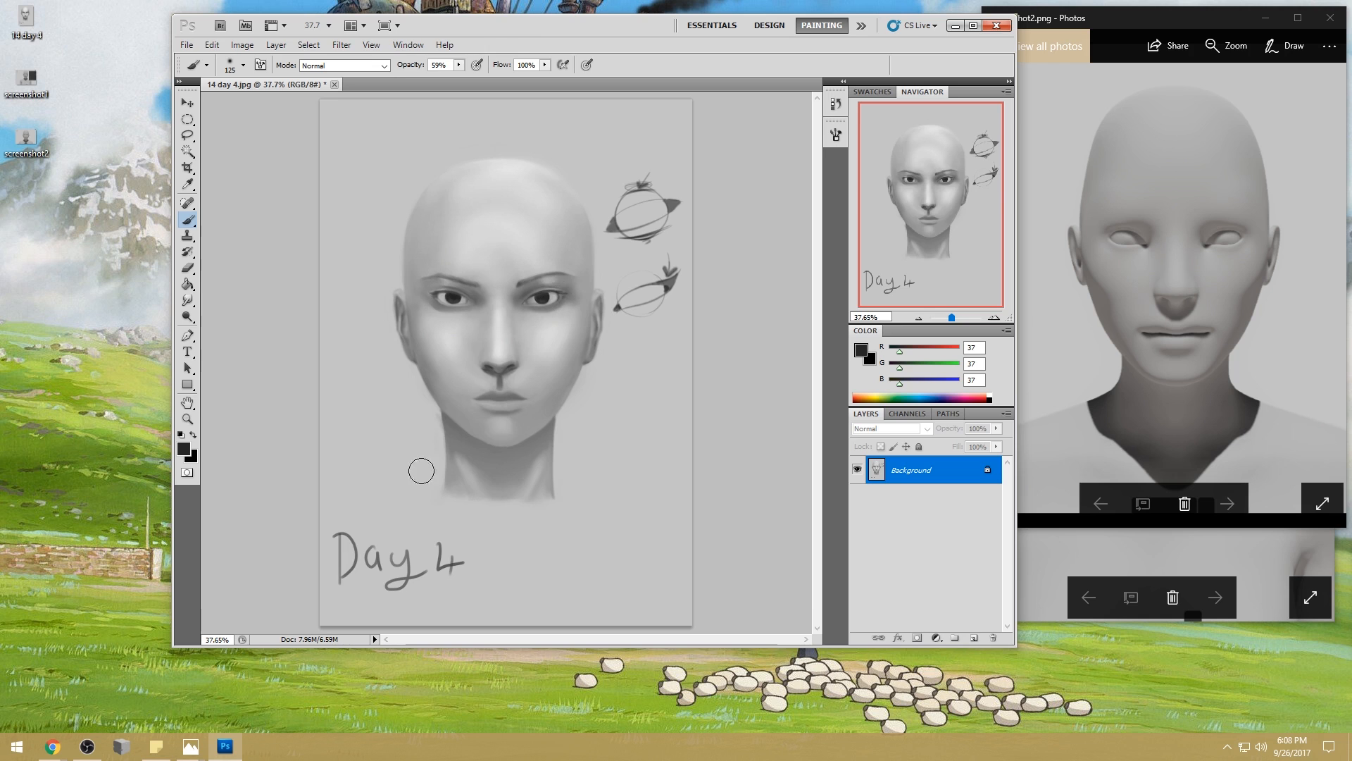
- Add a new layer above the Background for repainting the portrait's eyes
key(z)
click(507, 326)
drag(647, 422, 305, 224)
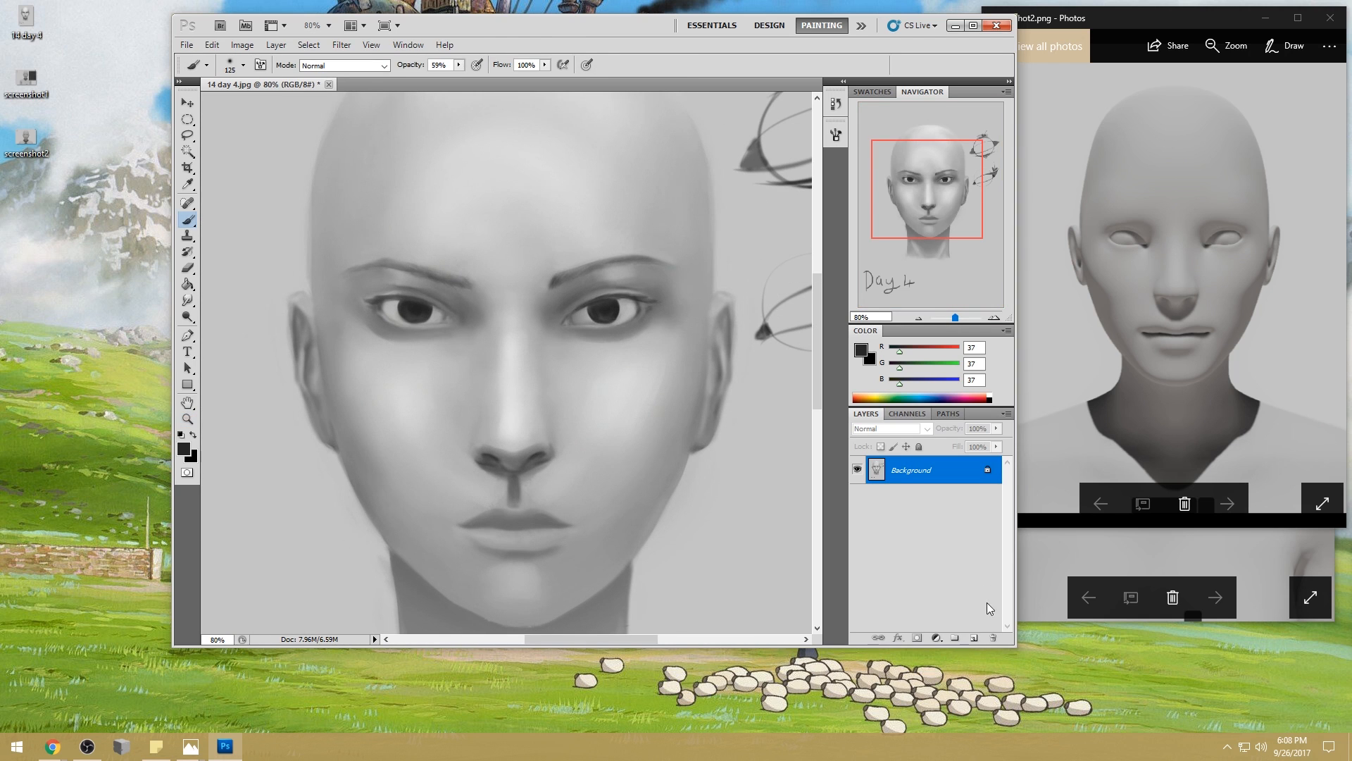
click(974, 637)
drag(739, 461, 286, 211)
key(b)
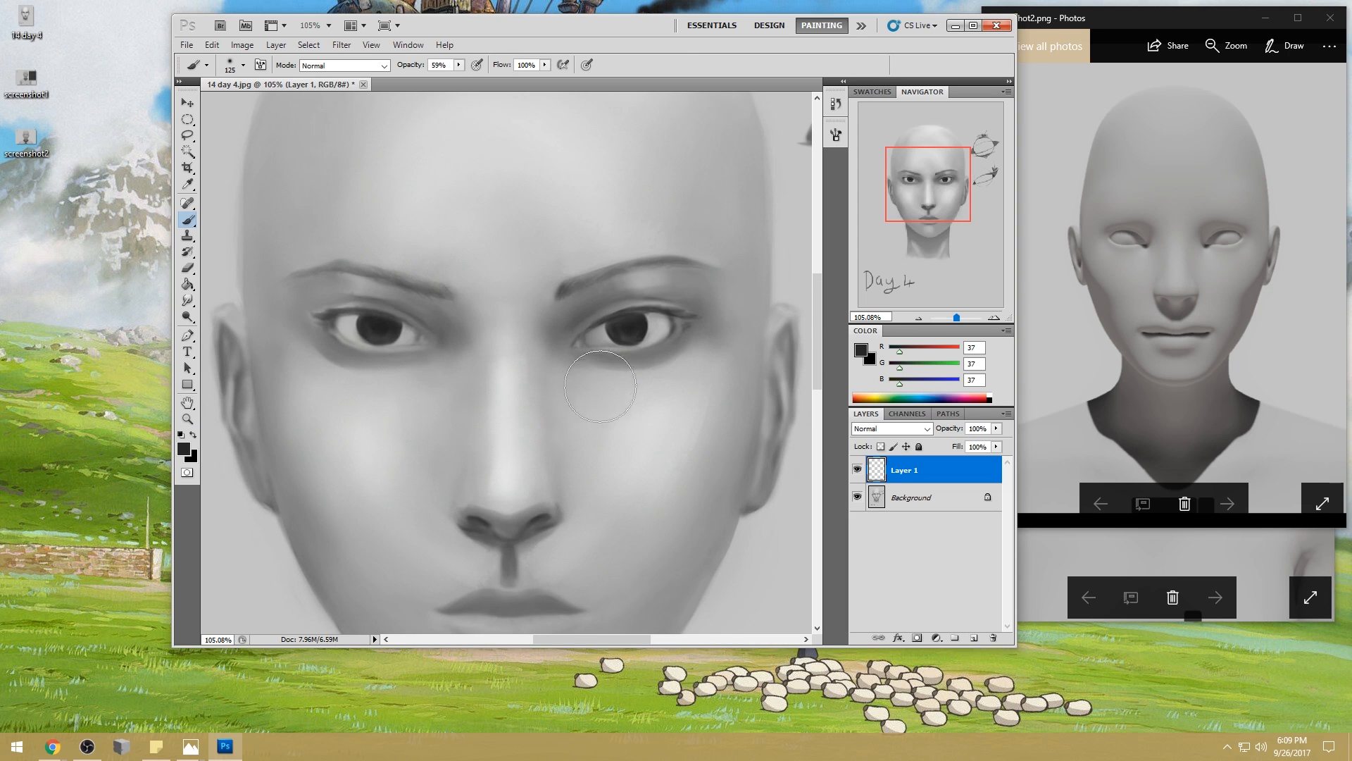
- Sample the light grey of the cheek (RGB 208, 207, 211) and set the brush opacity to 31%
alt+click(662, 398)
key(bracketright)
key(bracketright)
key(bracketright)
key(bracketright)
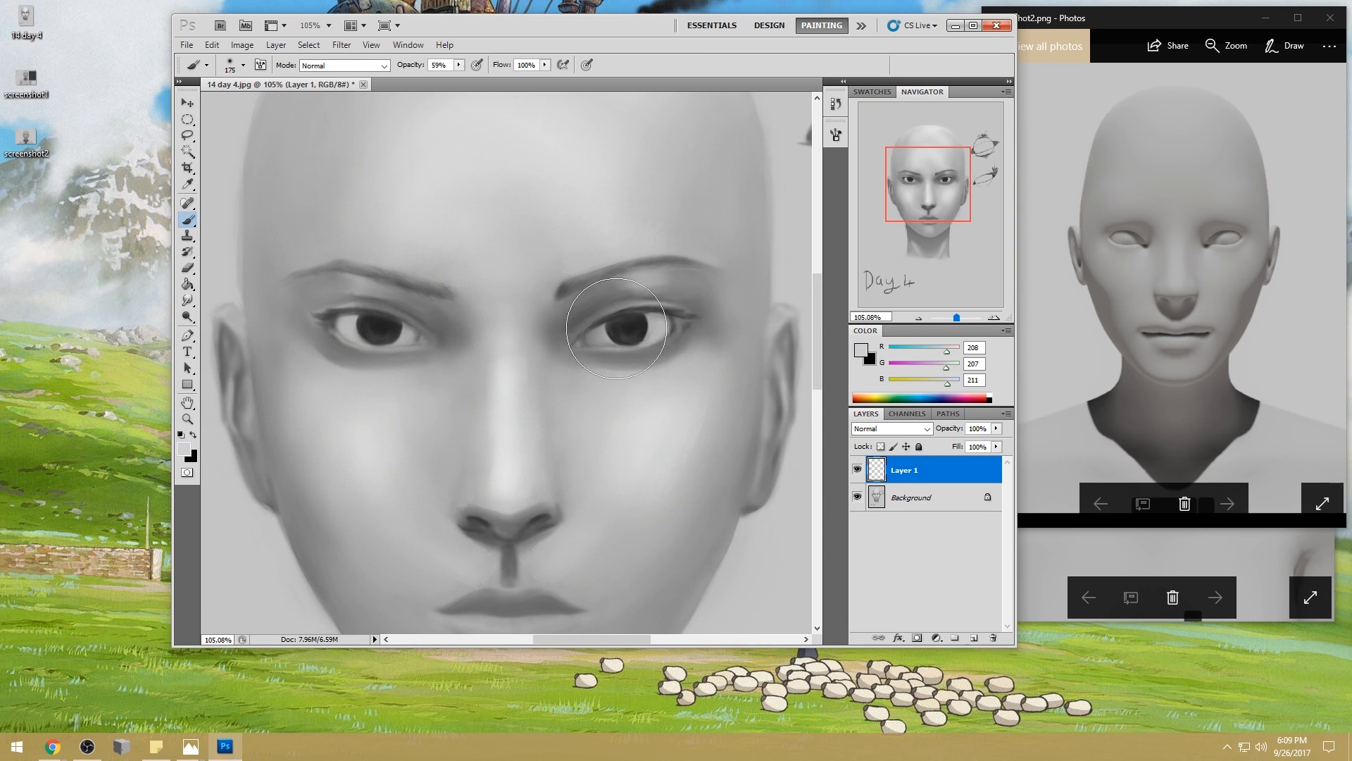
click(458, 64)
drag(460, 78, 444, 81)
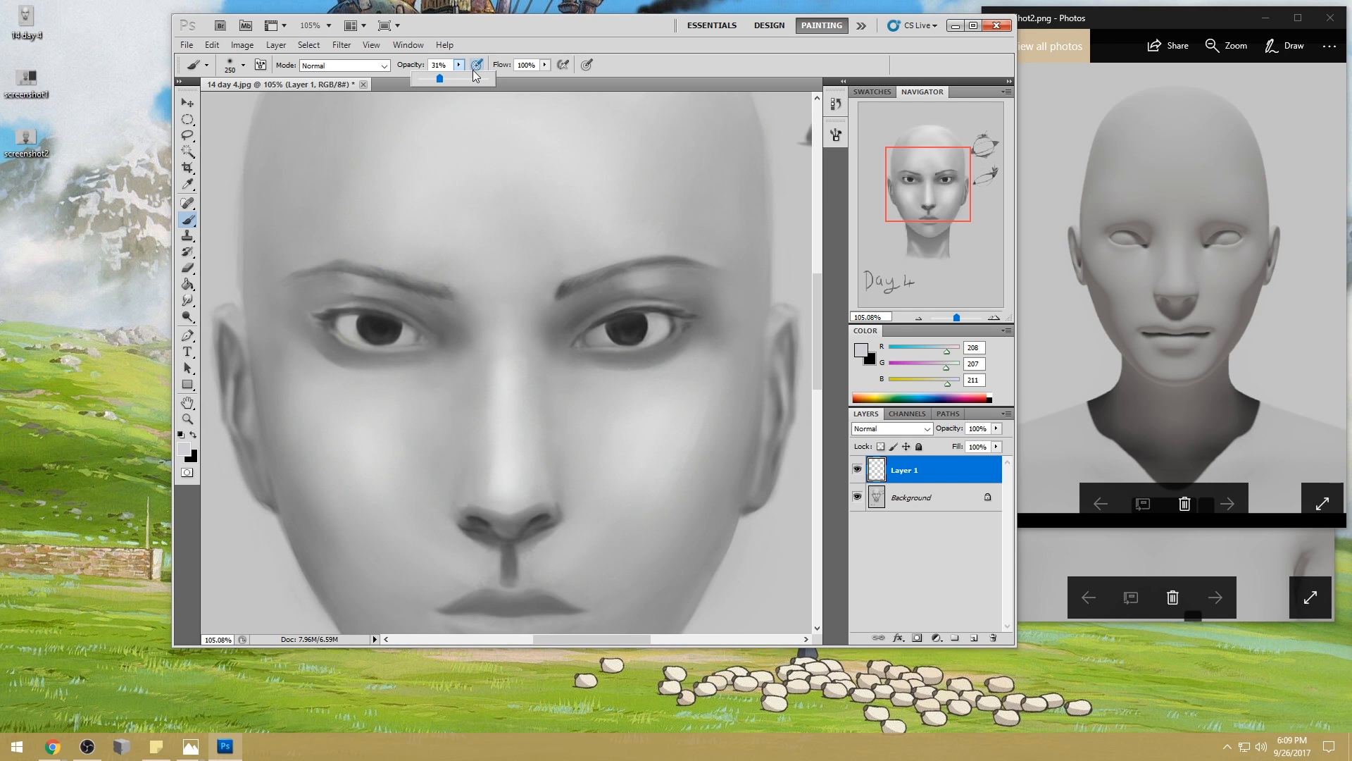
- Paint the light grey over the upper eyelid of the image-right eye, narrowing the brush to 70 px
key(bracketleft)
key(bracketleft)
key(bracketleft)
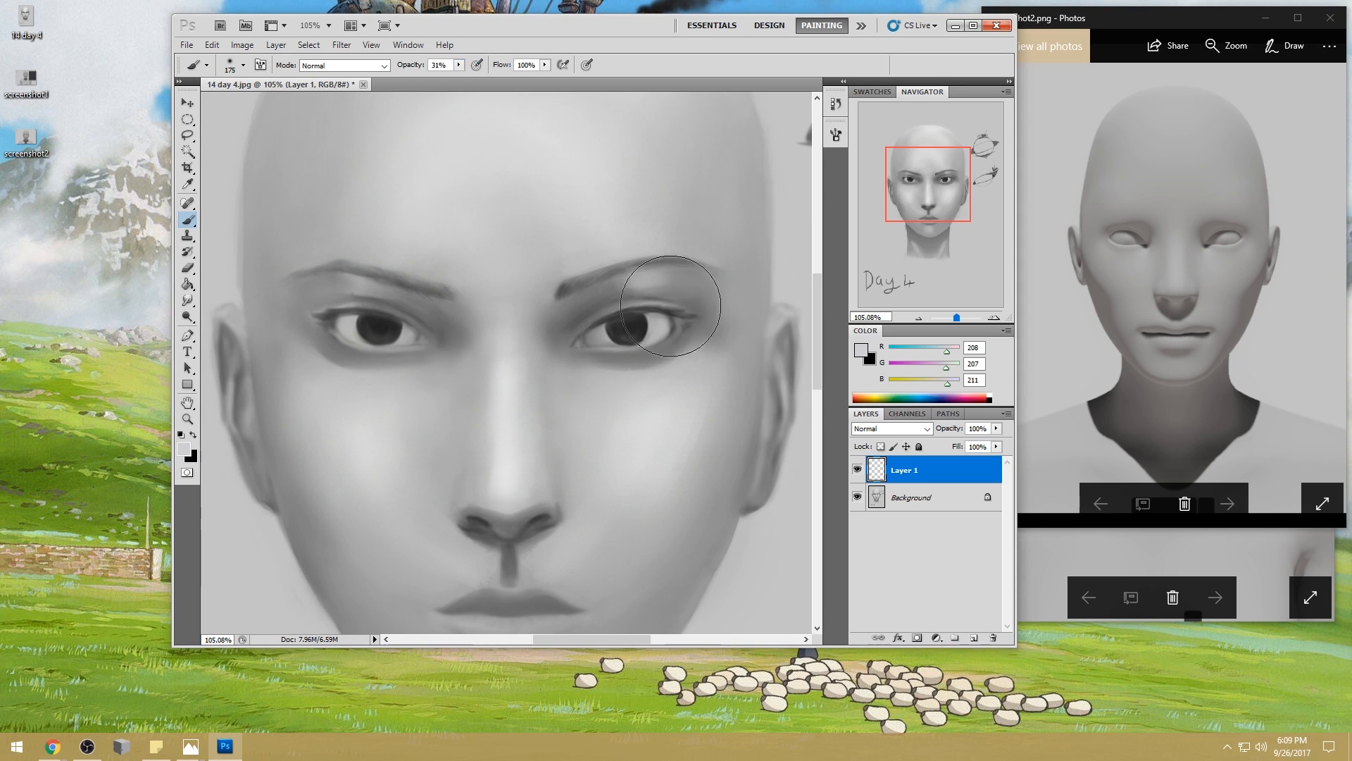
key(bracketleft)
key(bracketleft)
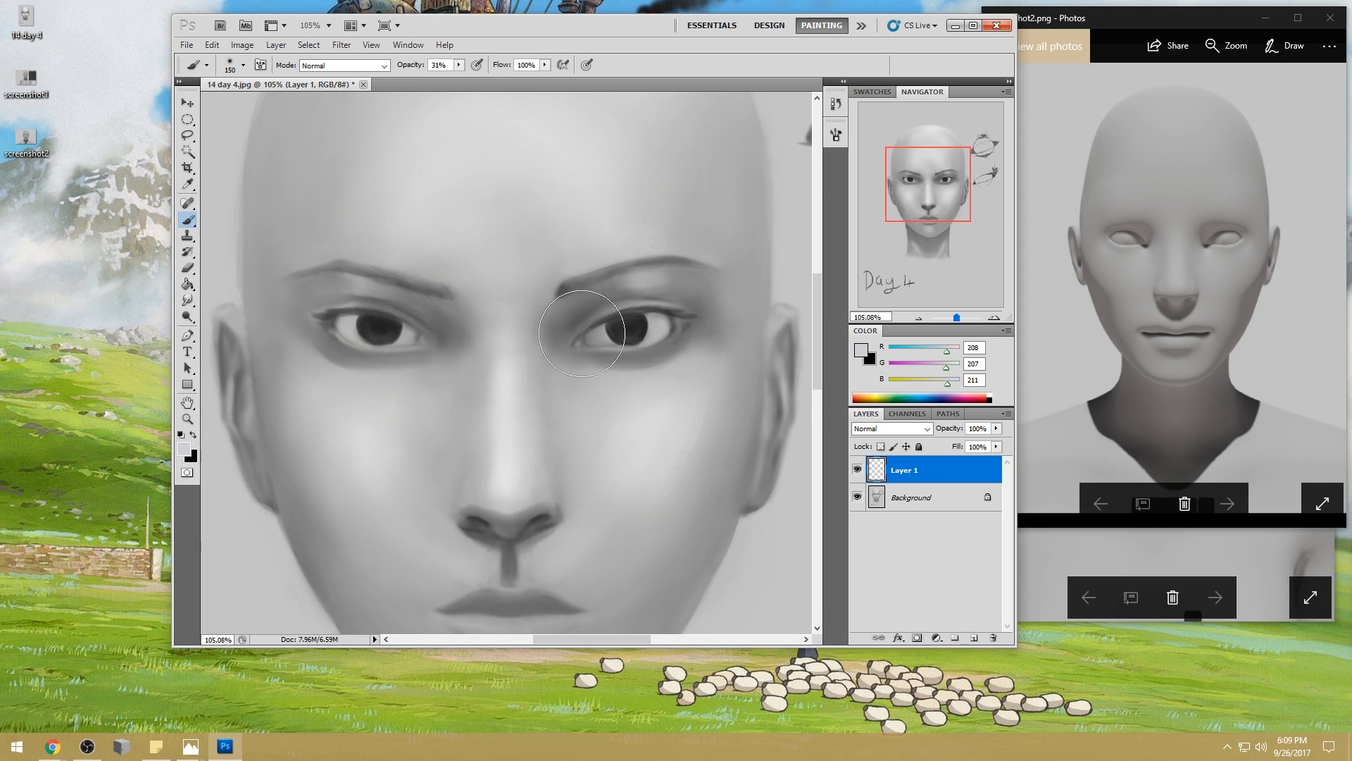
key(bracketleft)
key(bracketleft)
key(bracketleft)
key(bracketleft)
key(bracketright)
key(bracketright)
key(bracketleft)
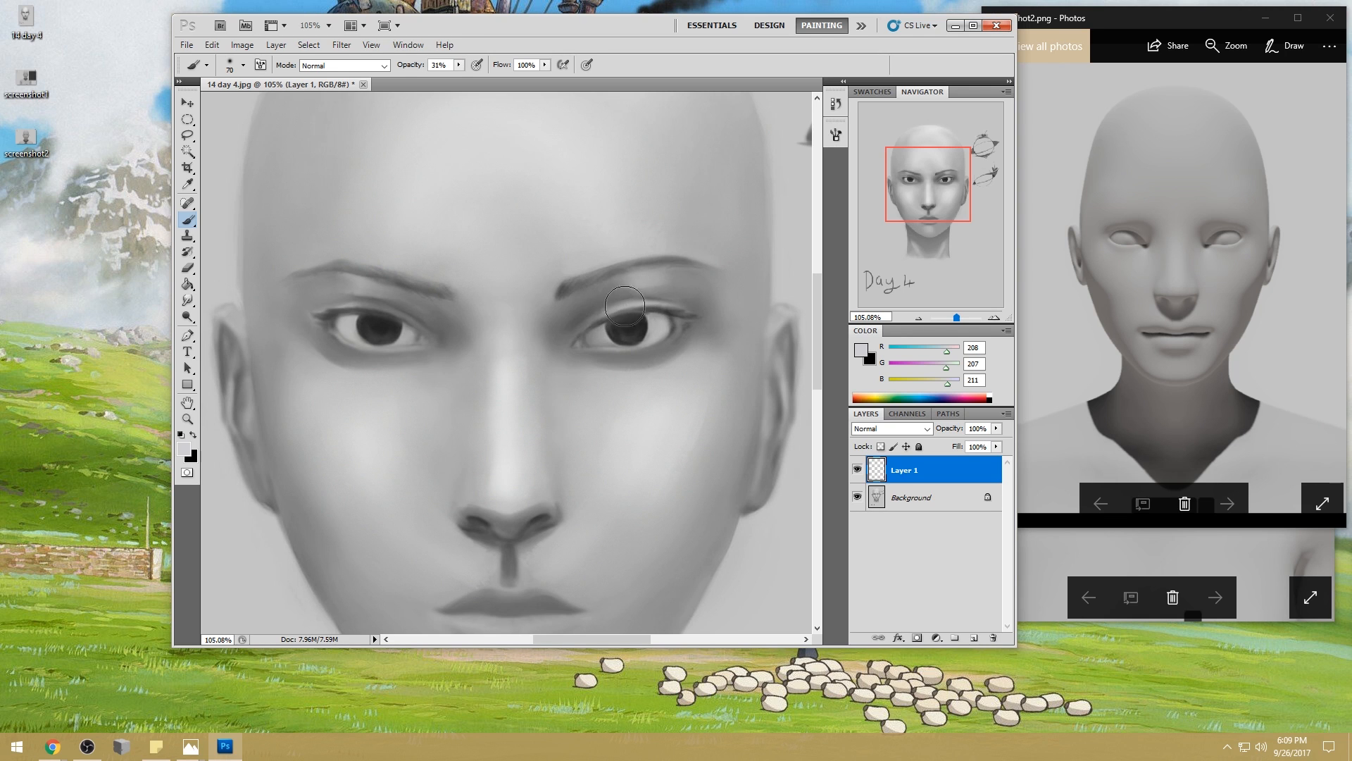
- Clean up the light paint around the eye with a textured Eraser brush reduced to 40 px
key(e)
right_click(616, 226)
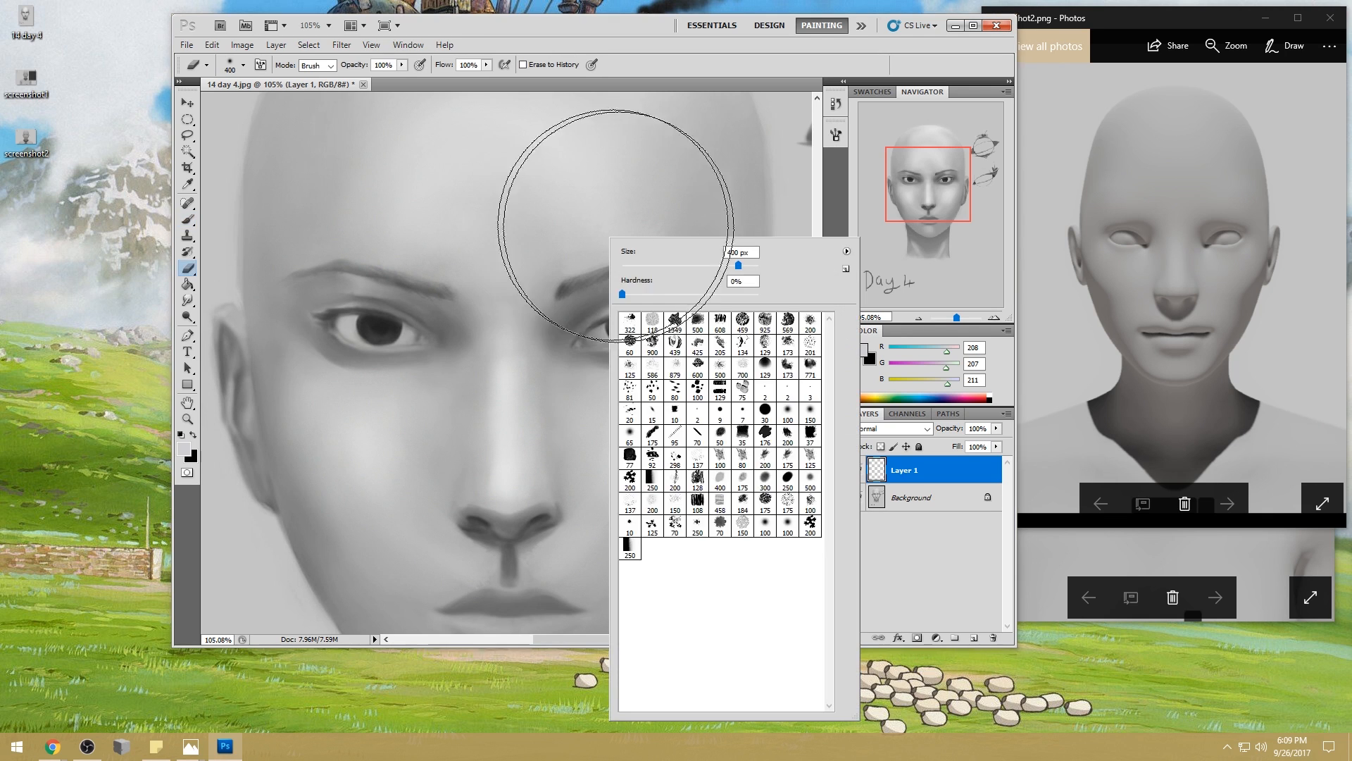
double_click(742, 458)
key(bracketleft)
key(bracketleft)
key(bracketleft)
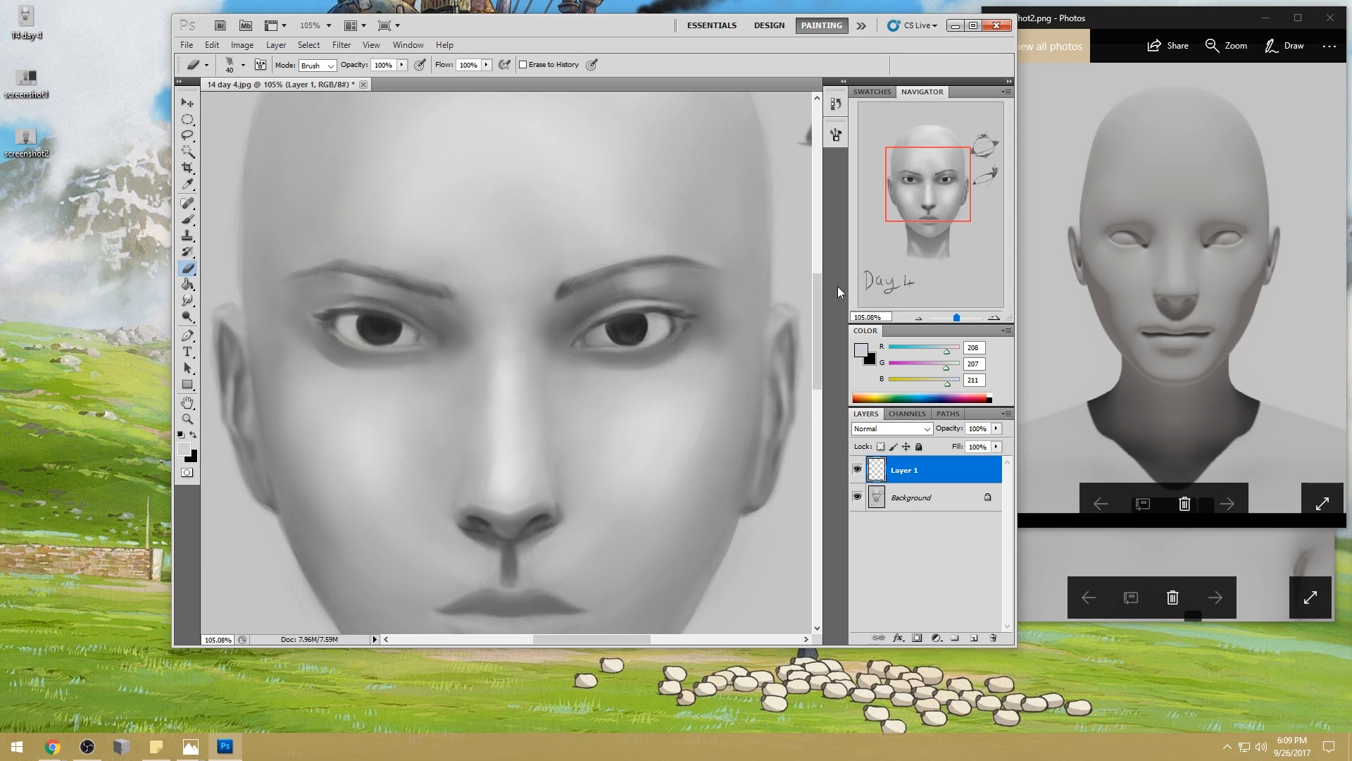
- Add another new layer and prepare a 175 px brush with the pupil's dark grey of RGB 35
click(974, 637)
key(b)
alt+click(633, 323)
key(bracketright)
key(bracketright)
key(bracketright)
key(bracketright)
key(bracketright)
key(bracketright)
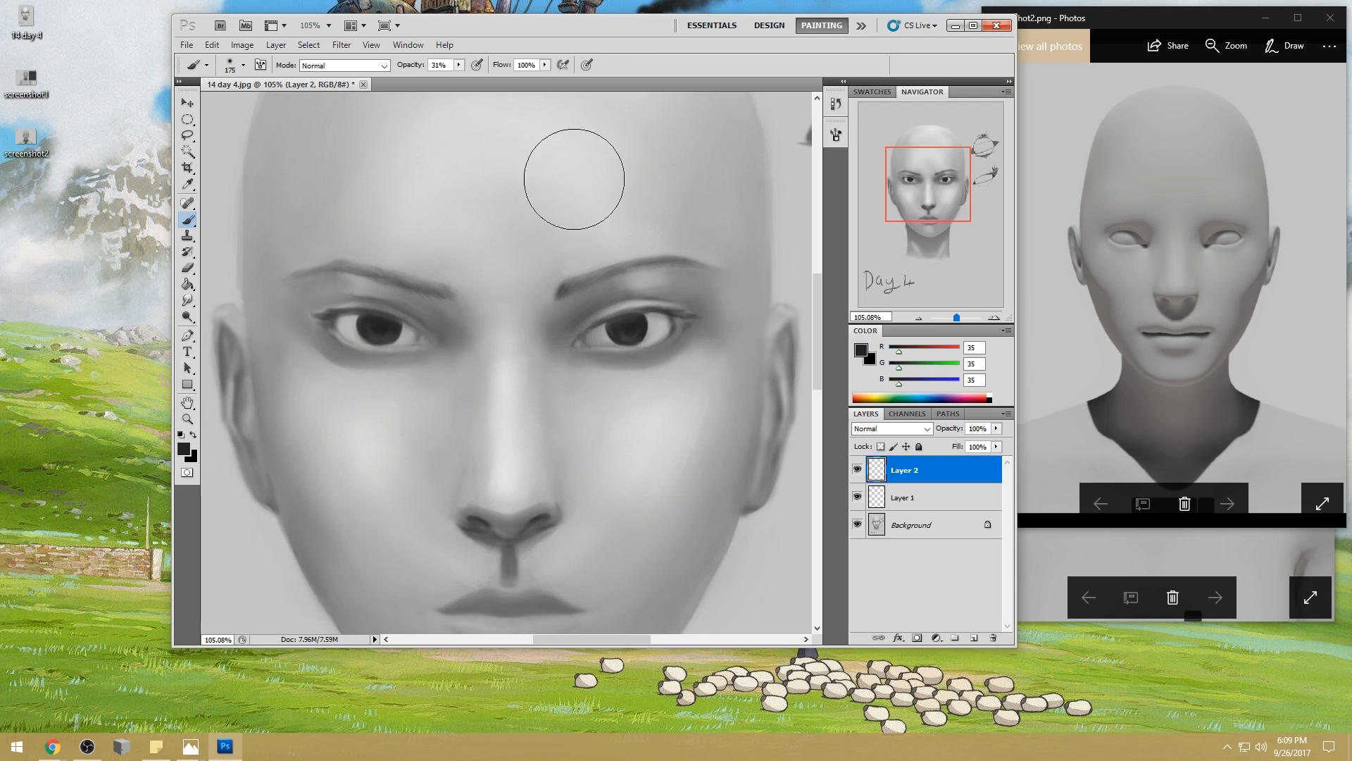
- Shade the upper lid and outer corner of the image-right eye at a lower opacity and erase the excess over the eyeball
click(460, 65)
drag(459, 78, 456, 78)
key(bracketright)
mouse_move(690, 295)
mouse_down()
mouse_move(594, 311)
mouse_move(688, 295)
mouse_move(560, 328)
mouse_move(678, 298)
mouse_move(611, 309)
mouse_move(653, 303)
mouse_up()
key(bracketleft)
key(bracketleft)
key(bracketleft)
key(bracketleft)
key(bracketleft)
key(e)
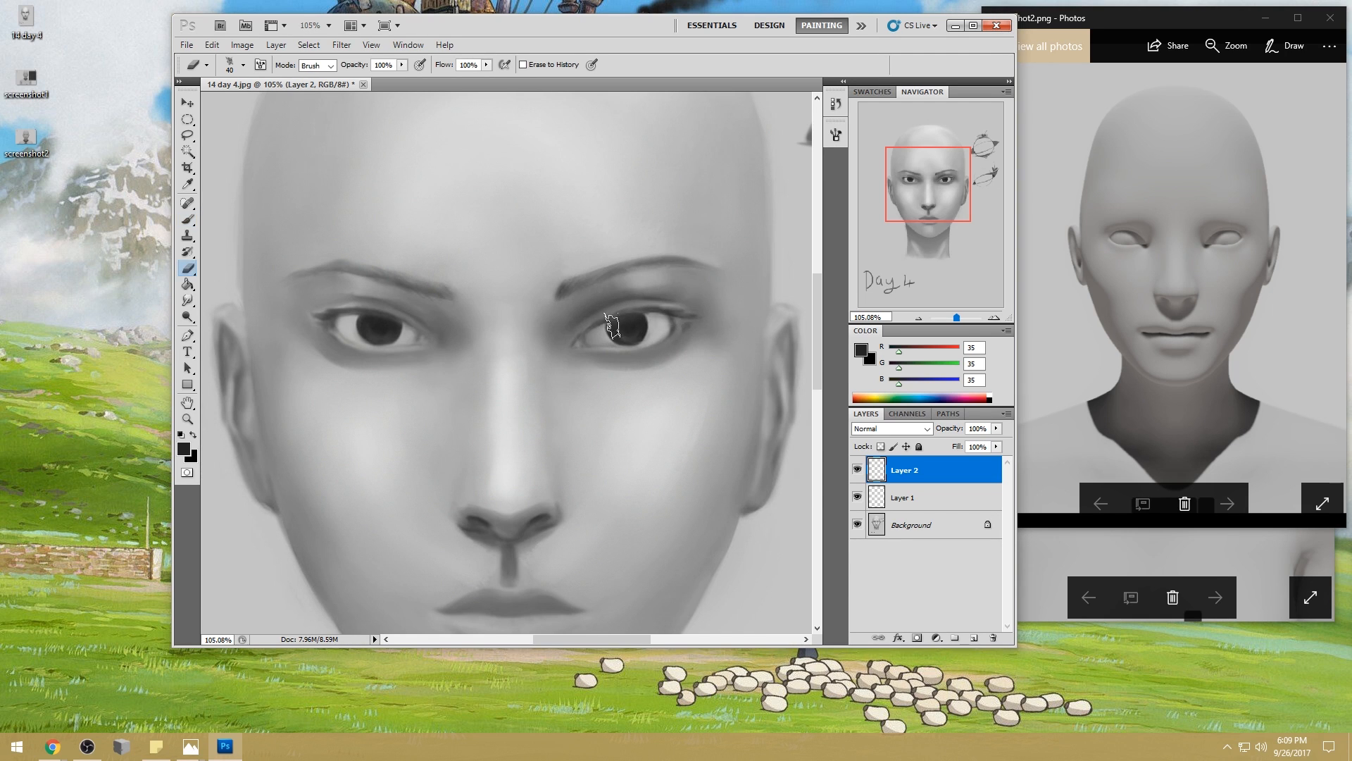
mouse_move(607, 324)
mouse_down()
mouse_move(675, 314)
mouse_move(589, 335)
mouse_move(681, 318)
mouse_move(618, 318)
mouse_move(692, 317)
mouse_move(598, 341)
mouse_move(652, 305)
mouse_move(689, 320)
mouse_up()
- Merge Layer 1 down into the Background
key(ctrl+minus)
key(ctrl+minus)
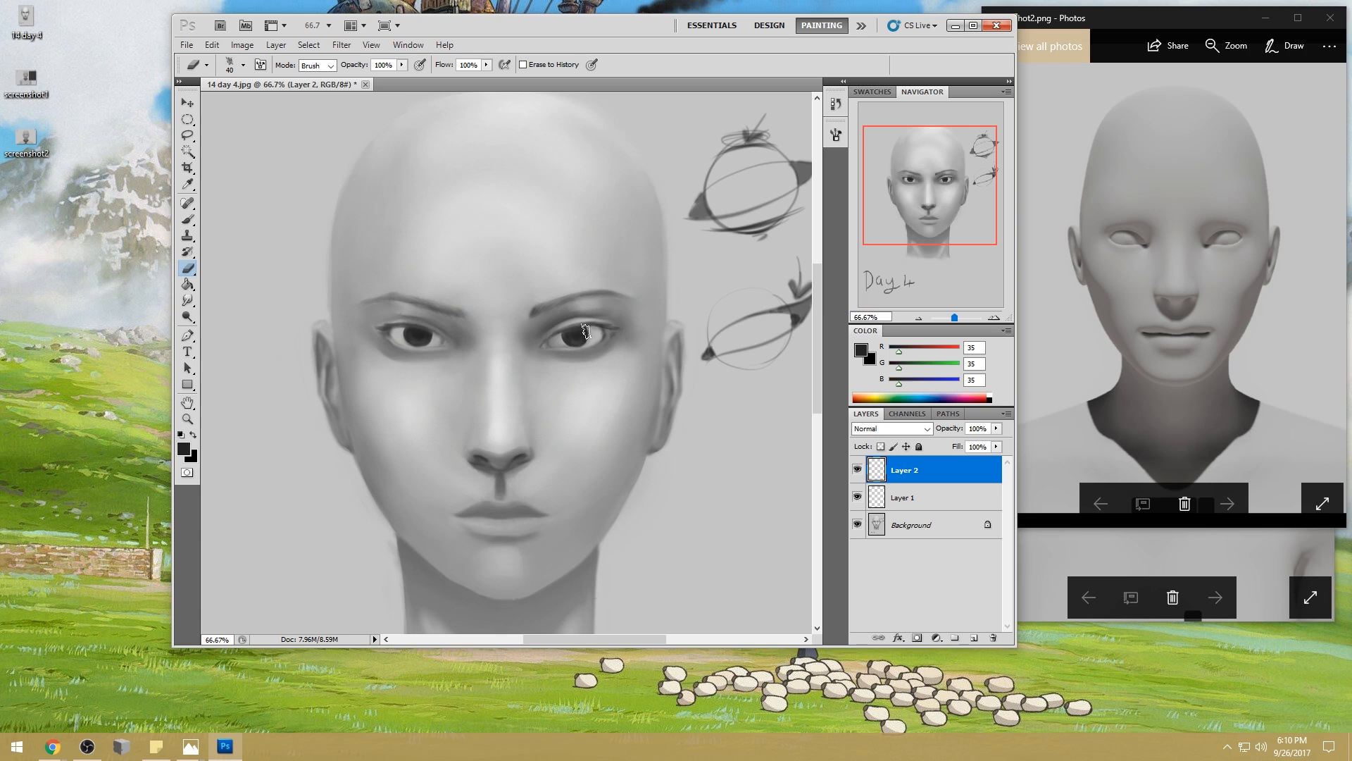
right_click(918, 497)
click(937, 474)
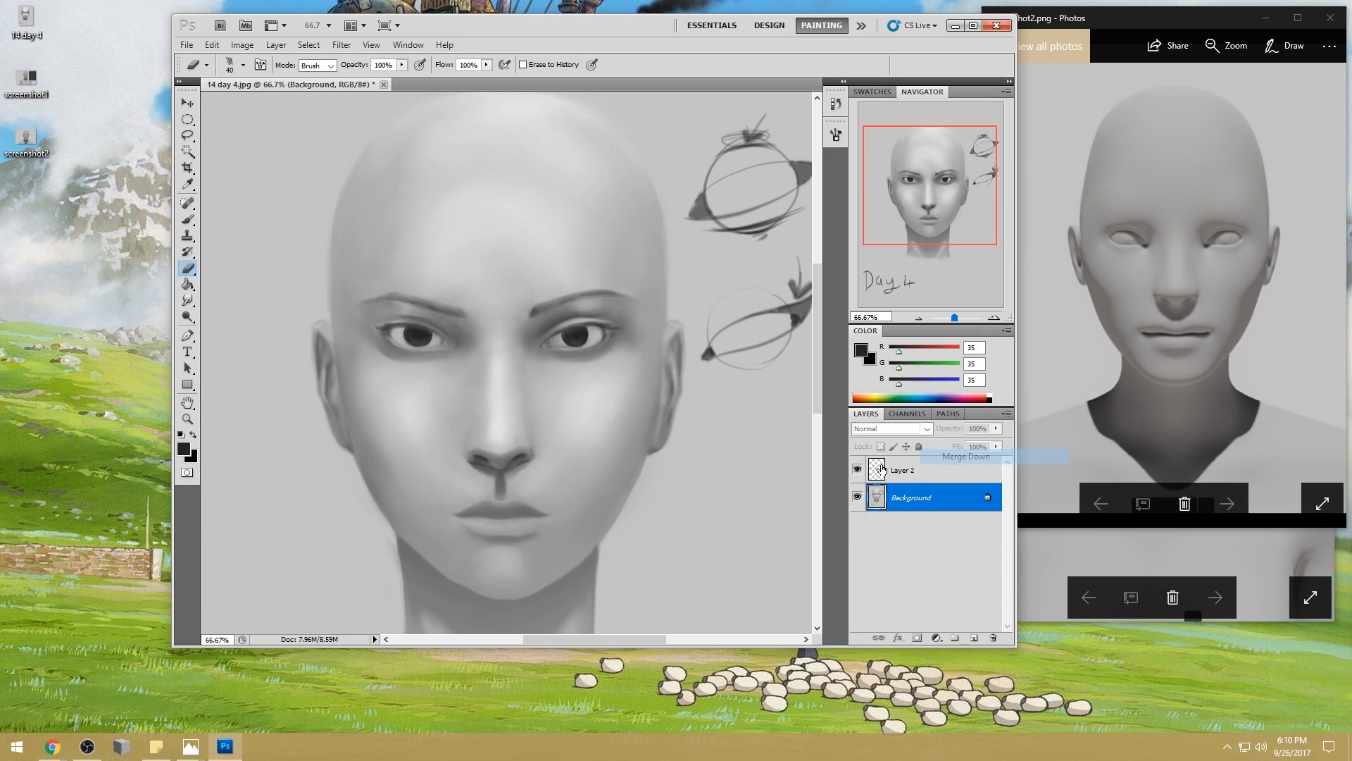
- Merge Layer 2 down into the Background
click(915, 472)
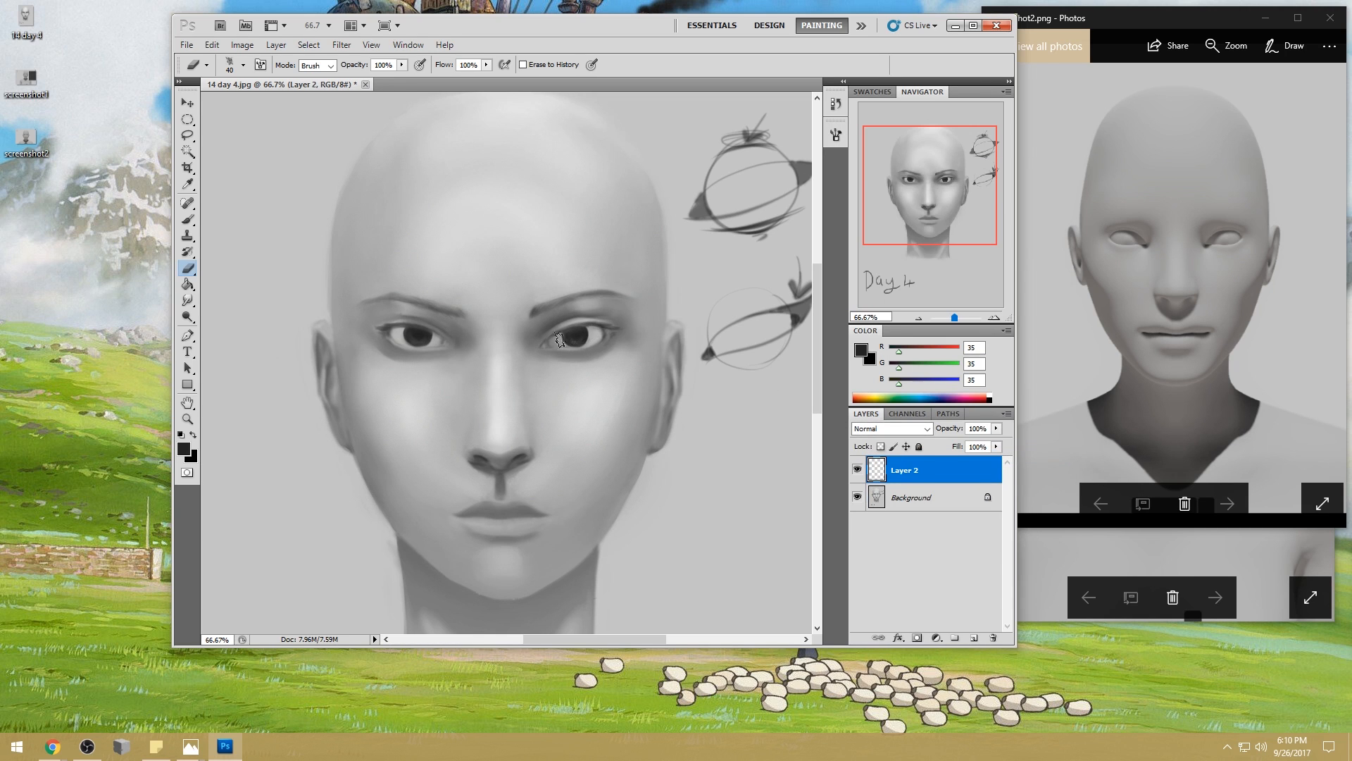
right_click(923, 470)
click(965, 431)
- Soften the upper lid area of the image-right eye with a 175 px brush in sampled grey RGB 161 at 47% opacity
key(b)
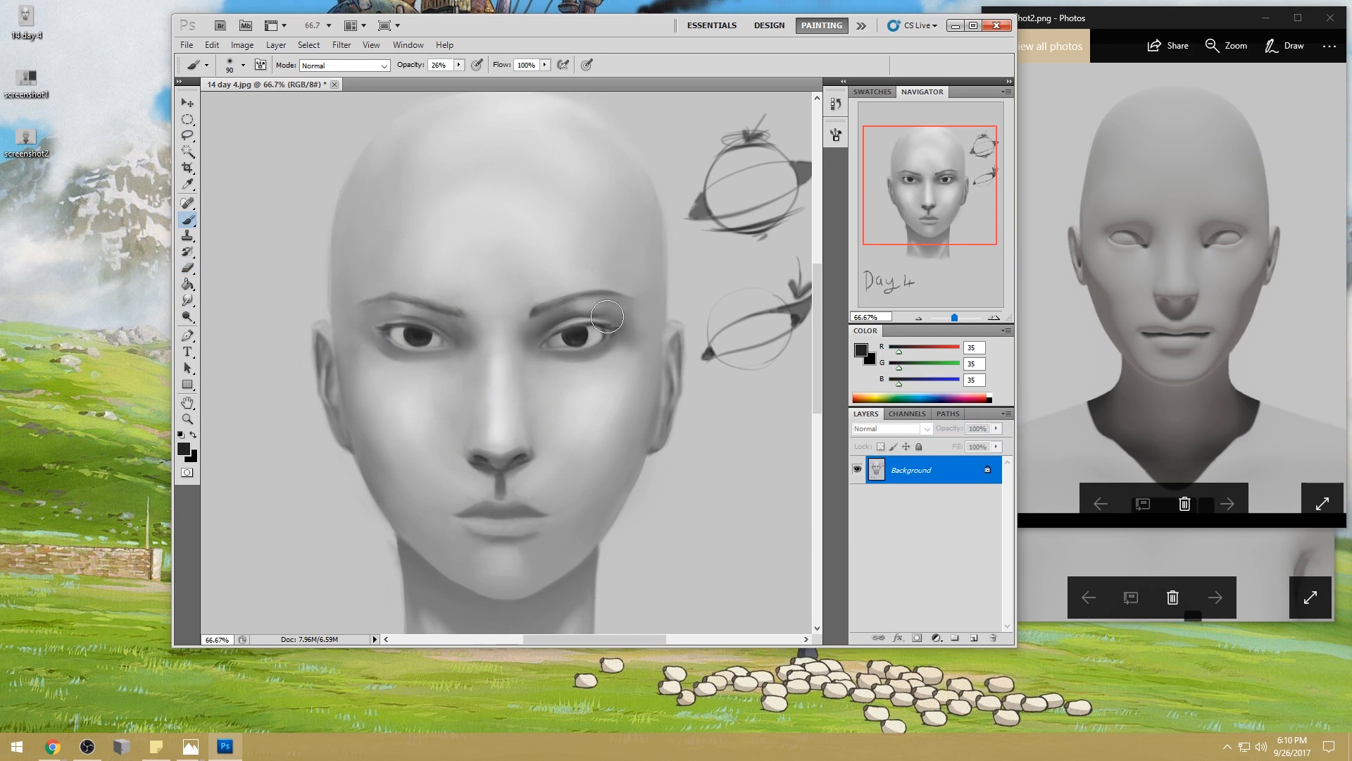
alt+click(590, 303)
key(bracketright)
key(bracketright)
key(bracketright)
key(bracketright)
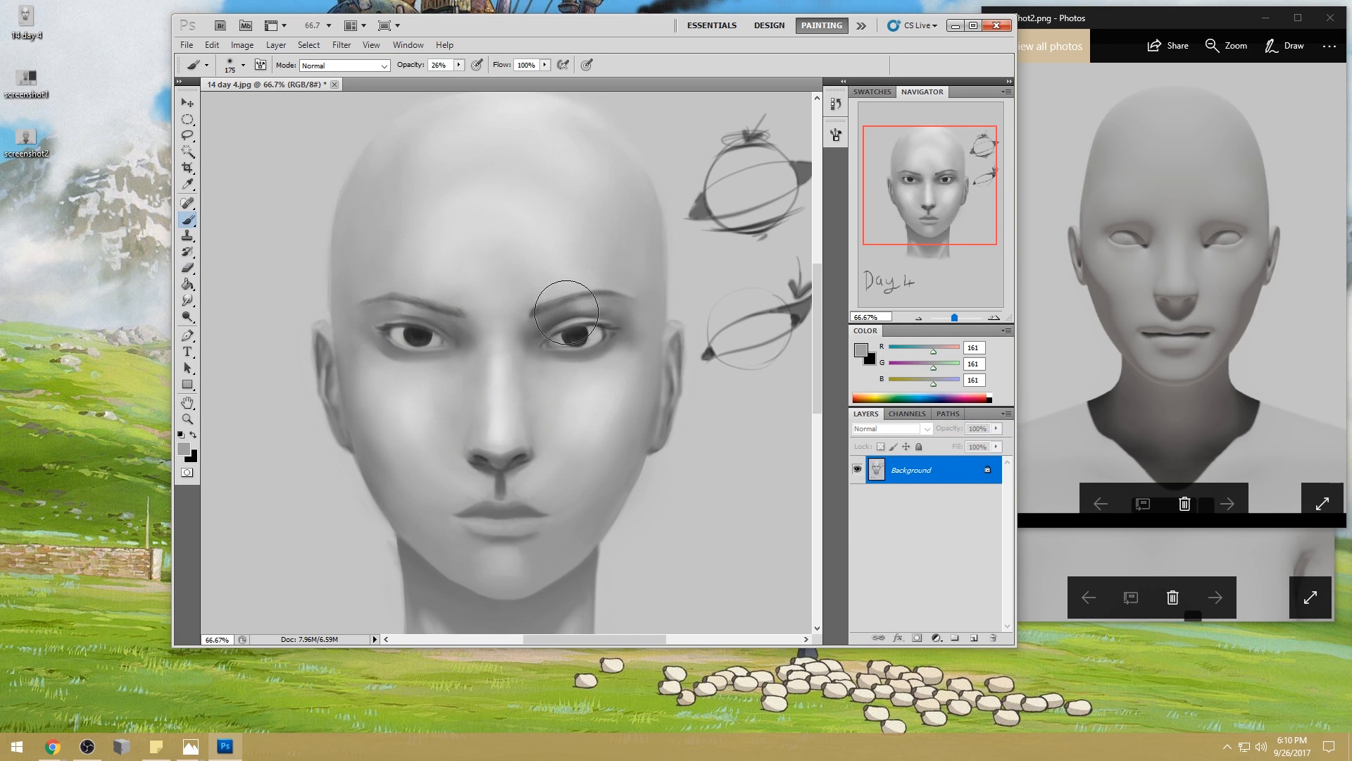
click(458, 64)
drag(459, 78, 474, 78)
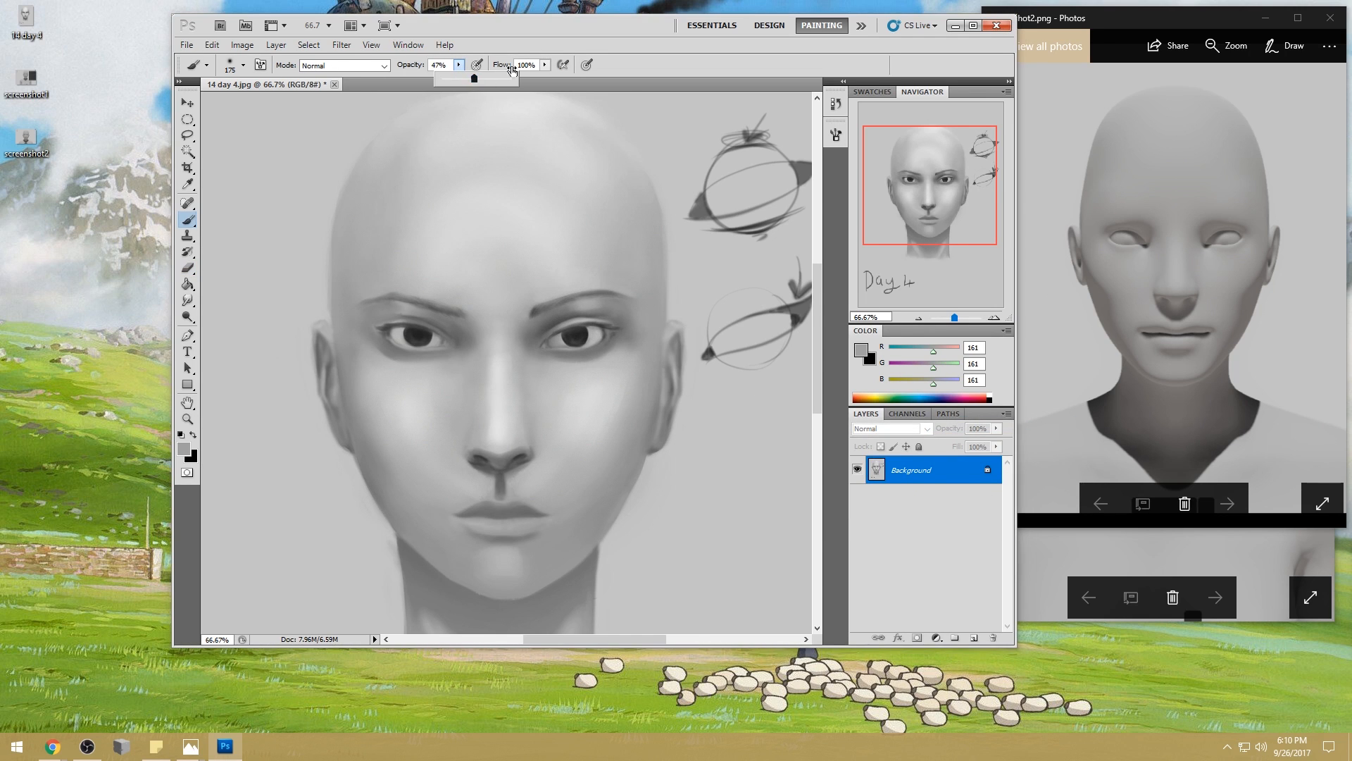
click(585, 307)
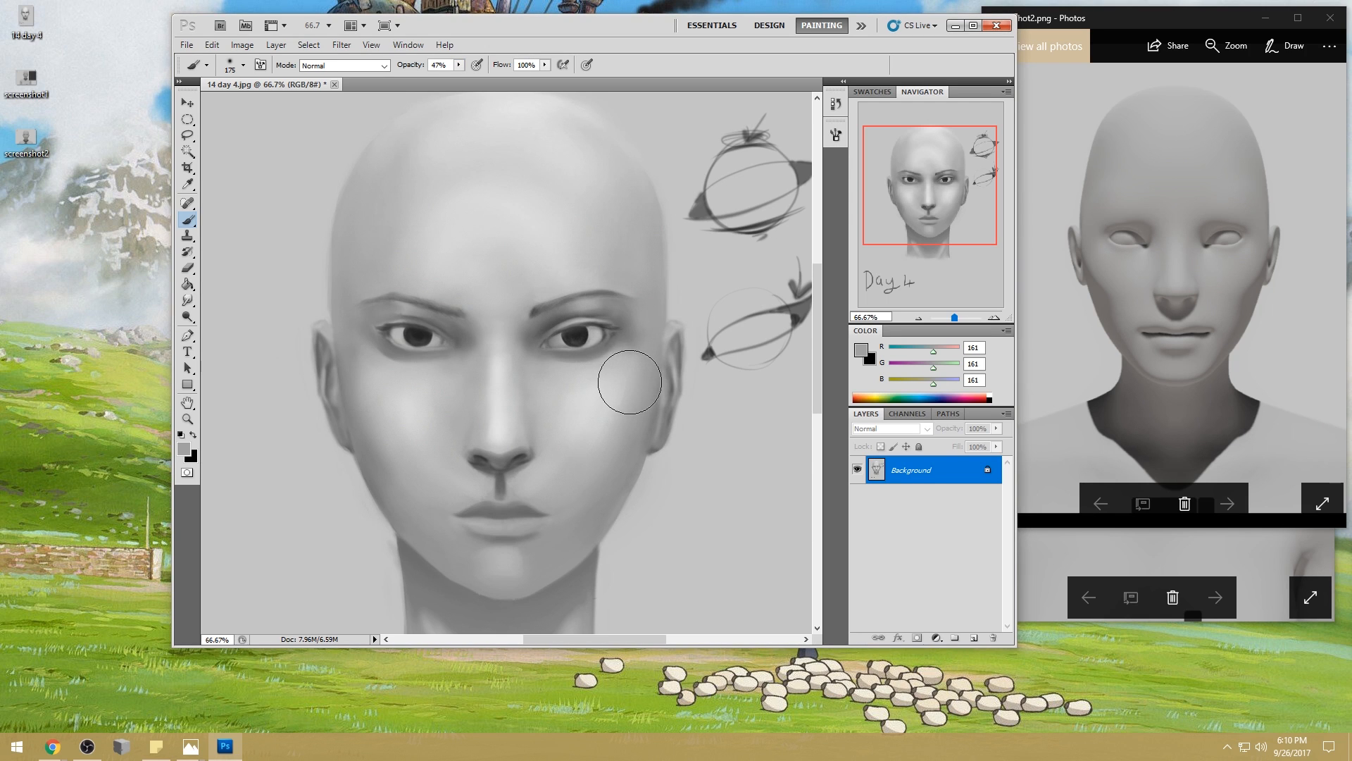
- Touch up the image-right iris with its sampled dark grey of RGB 36, using the 10 px brush
alt+click(574, 336)
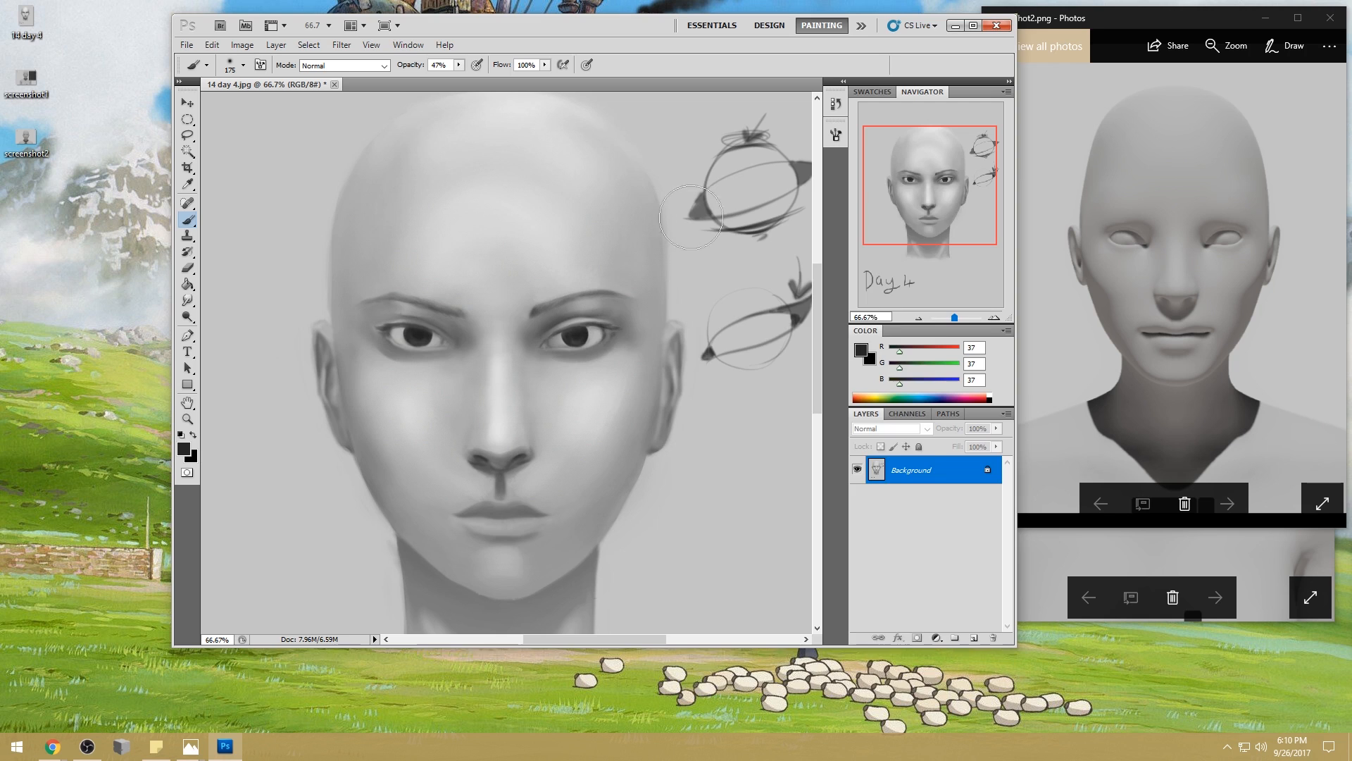
right_click(691, 216)
click(821, 434)
key(Return)
key(bracketleft)
key(bracketleft)
key(bracketleft)
key(bracketleft)
right_click(603, 332)
click(622, 536)
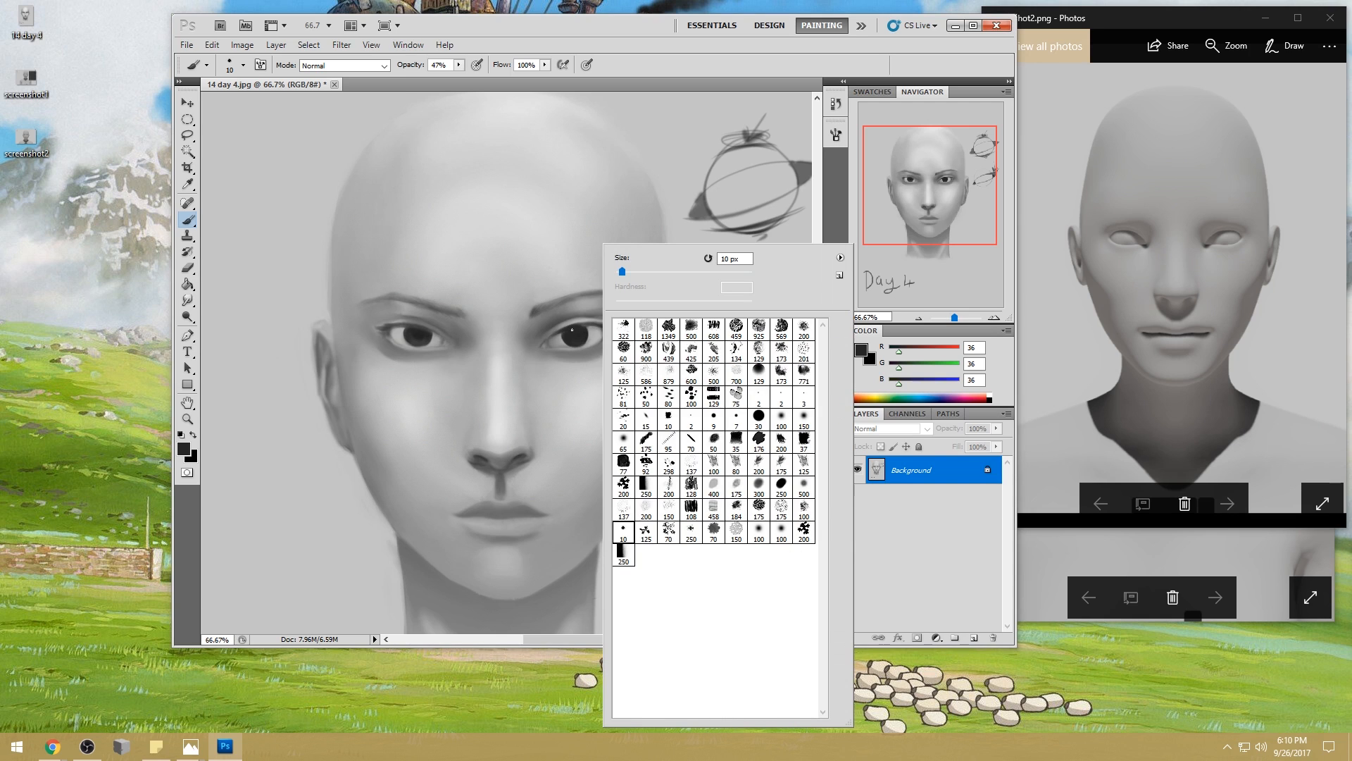
click(574, 329)
- Refine the iris edge, eye white and lower lid of the image-right eye with a 15 px brush, resampling nearby greys
key(ctrl+space)
drag(321, 238, 704, 428)
alt+click(619, 360)
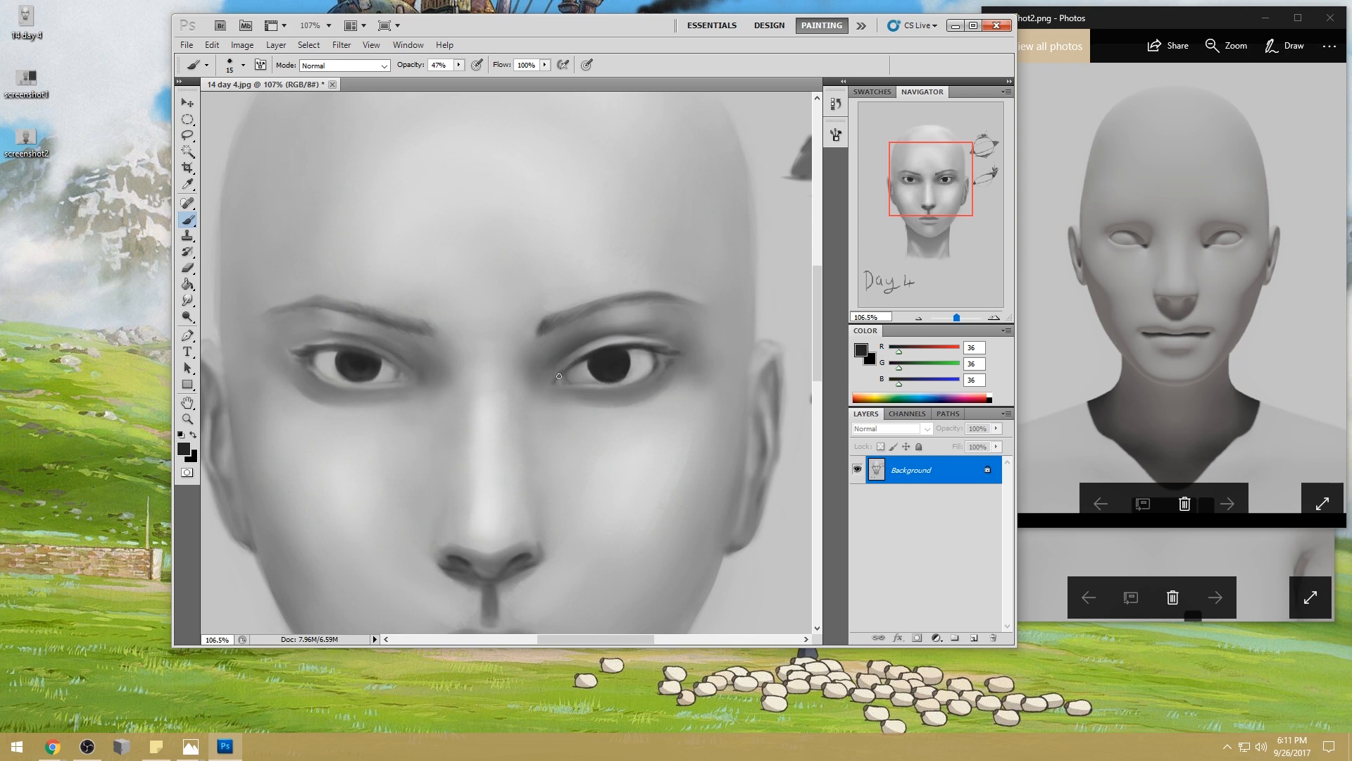
alt+click(645, 367)
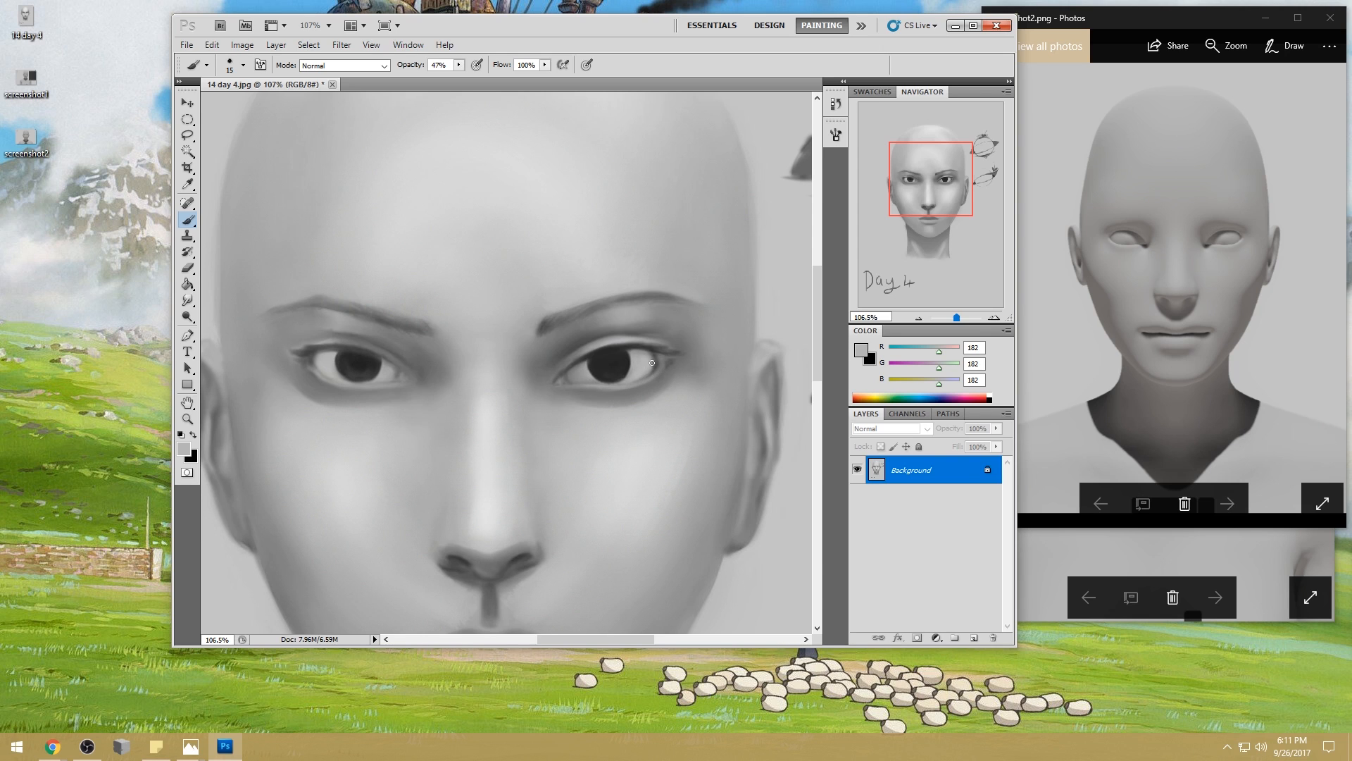
alt+click(615, 348)
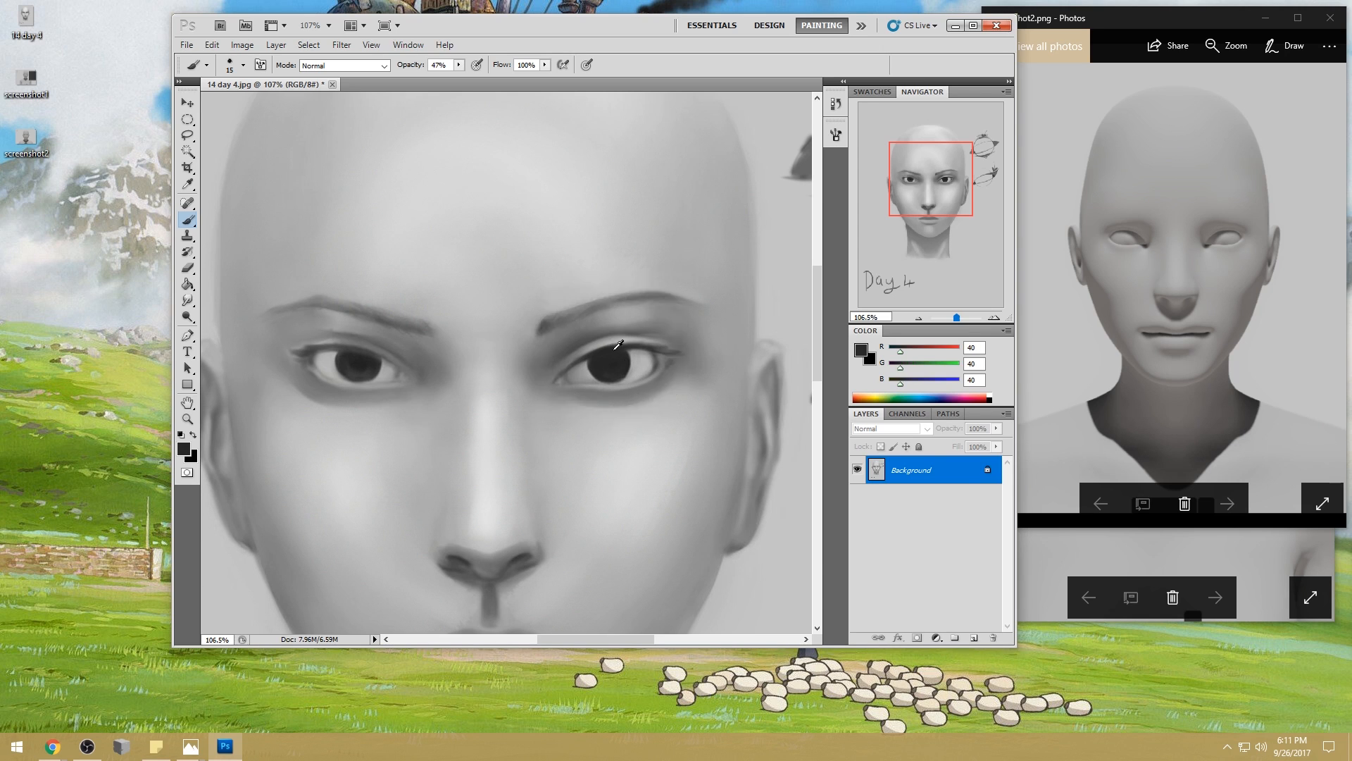
alt+click(654, 369)
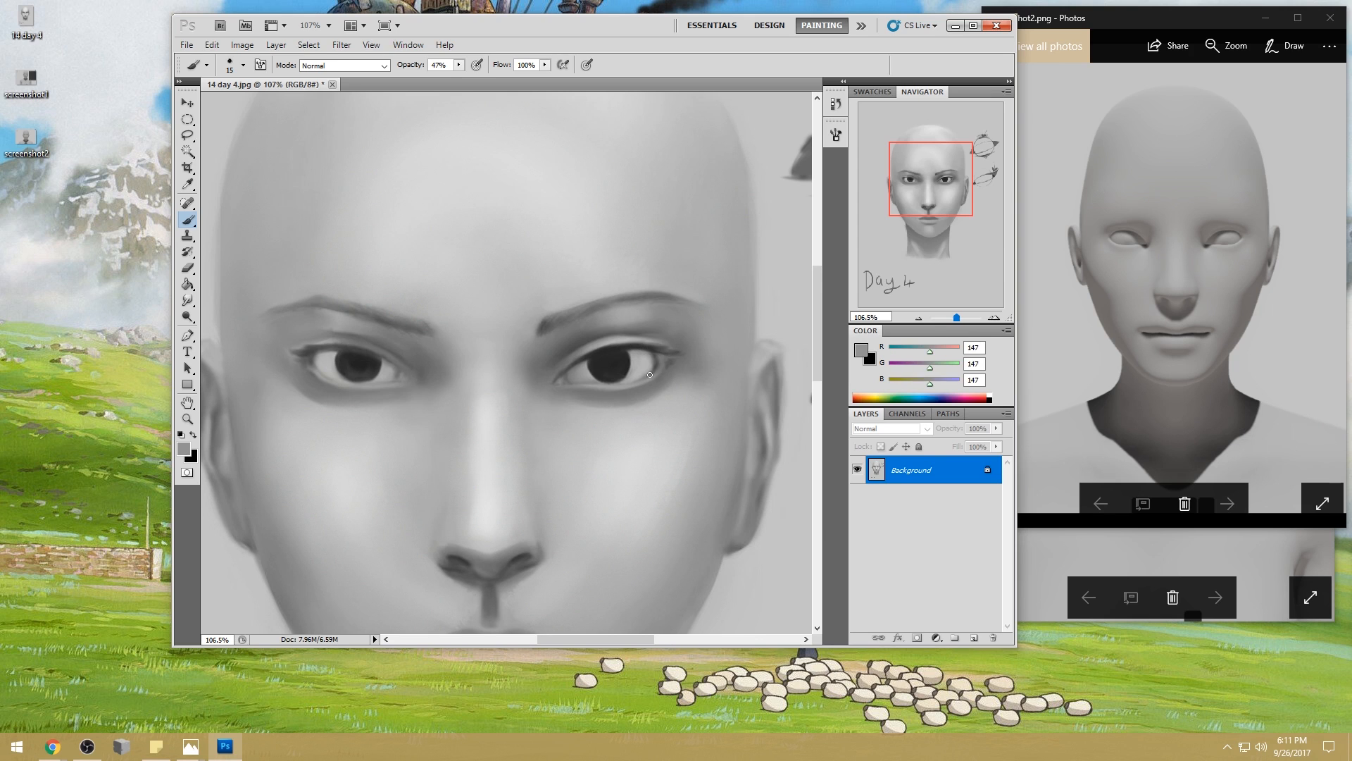
alt+click(584, 391)
alt+click(626, 366)
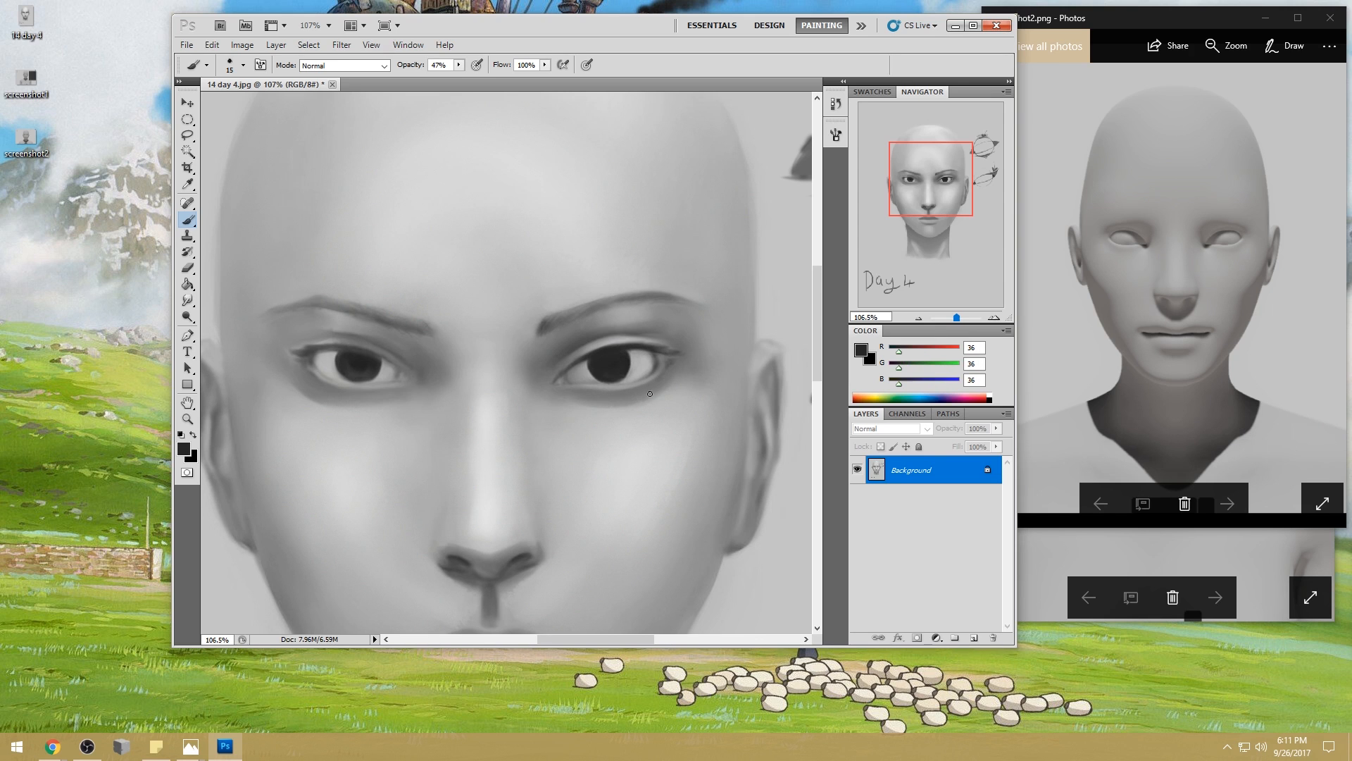
drag(610, 406, 656, 392)
- Prepare a soft 175 px brush in Darken mode with a dark grey of RGB 48 sampled from the eye area
right_click(642, 328)
click(825, 423)
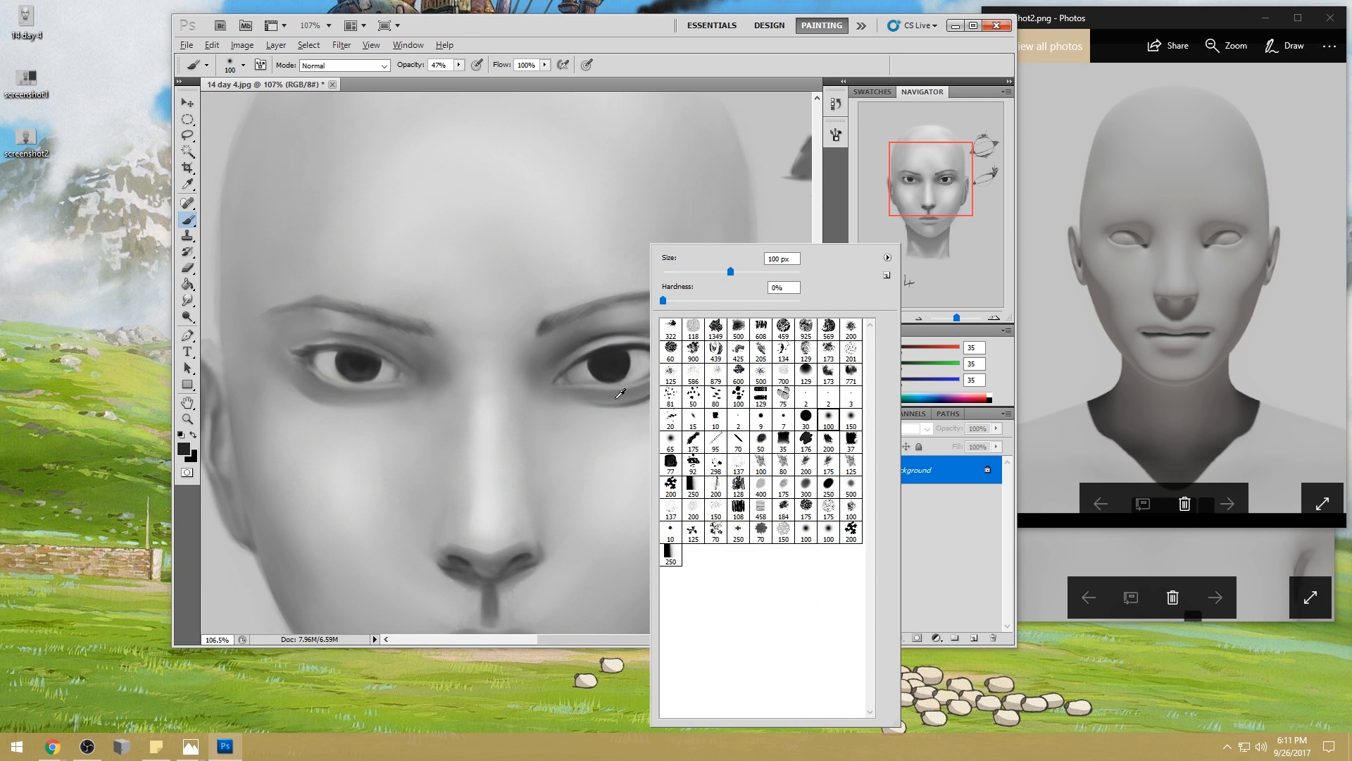
alt+click(631, 374)
key(bracketright)
key(bracketright)
key(bracketright)
alt+click(659, 340)
alt+click(660, 340)
click(384, 66)
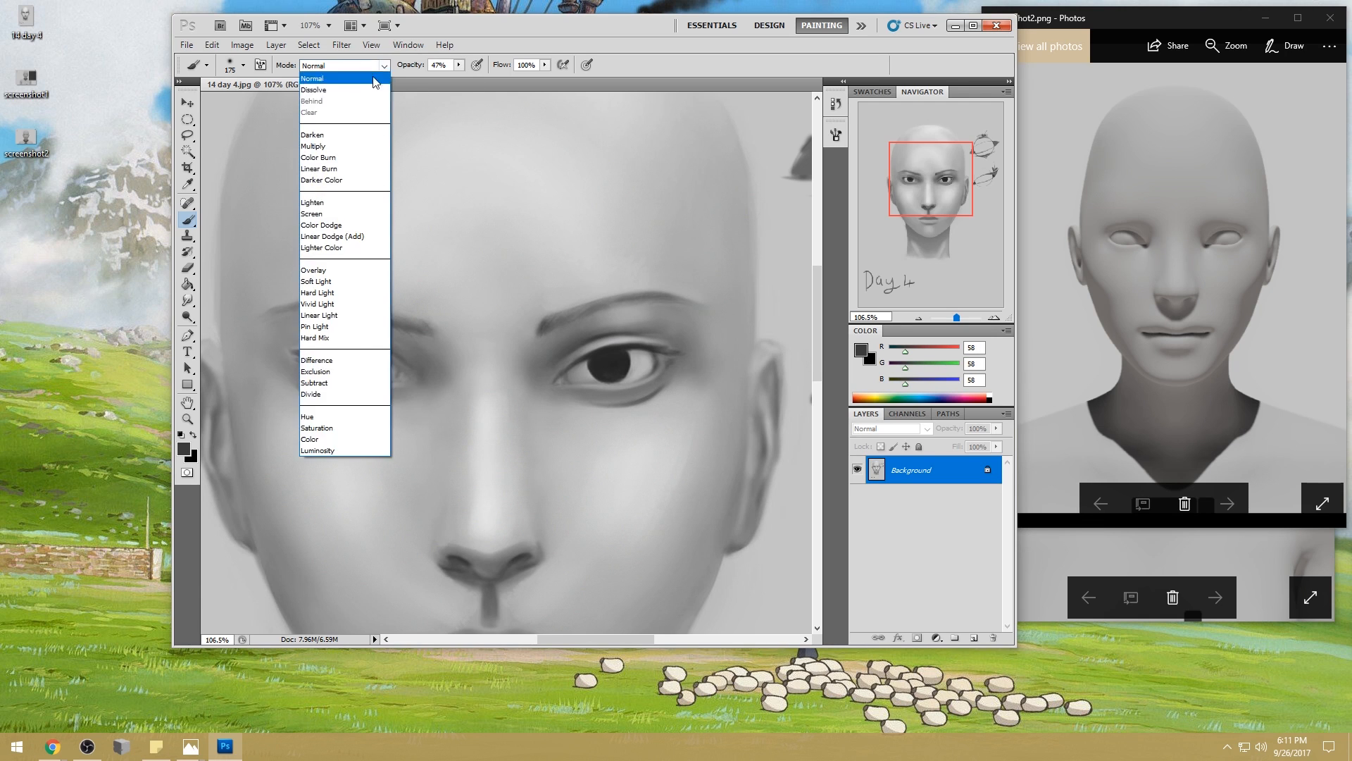
click(345, 141)
alt+click(640, 304)
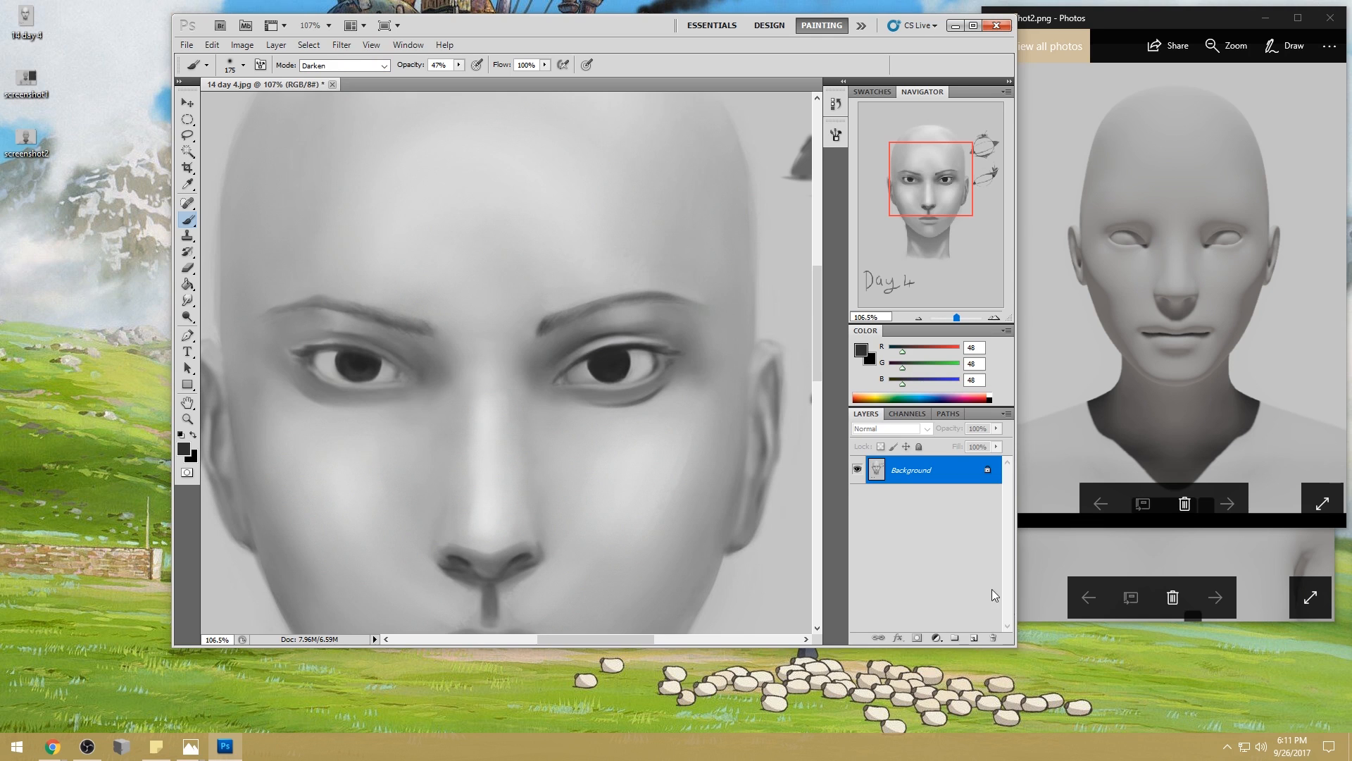
- Add a new layer and darken the upper lid toward the outer corner of the image-right eye in RGB 47
click(972, 639)
alt+click(644, 345)
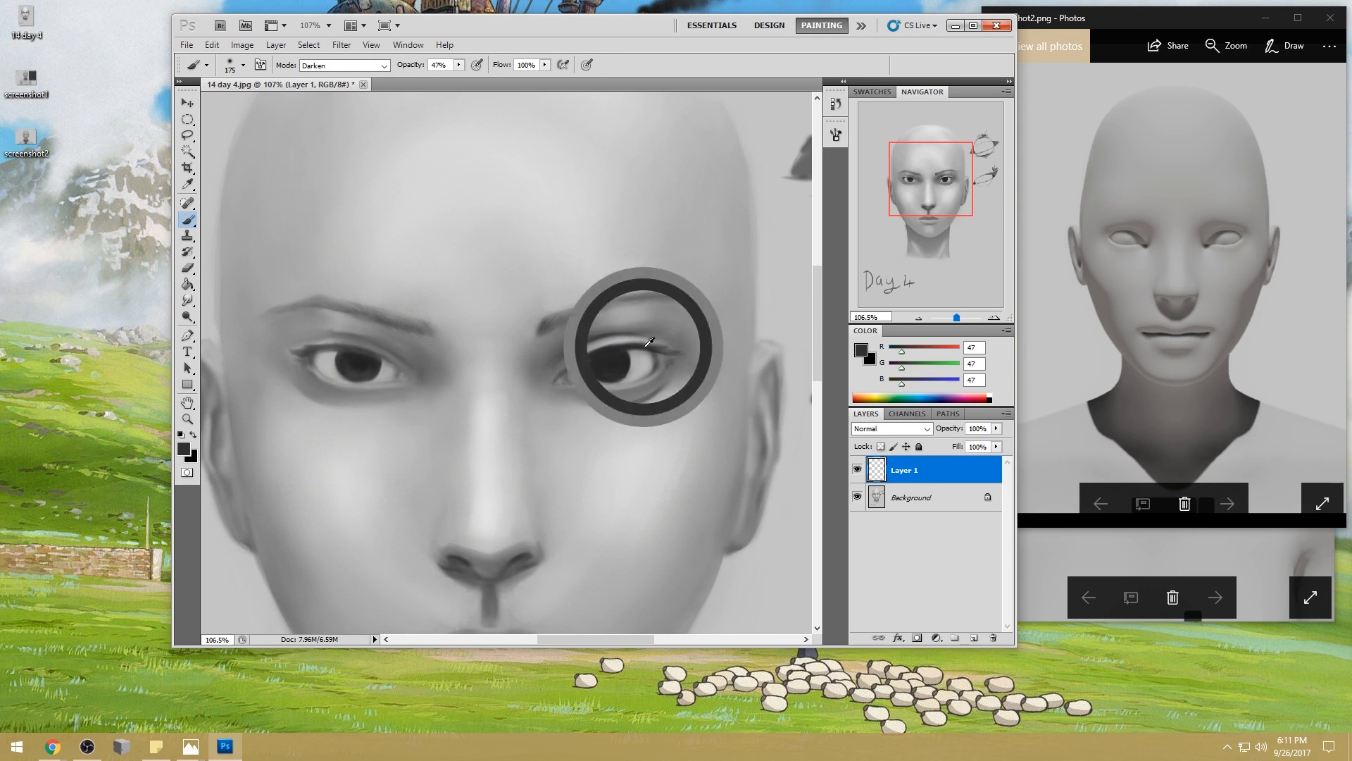
mouse_move(628, 343)
mouse_down()
mouse_move(680, 378)
mouse_move(631, 337)
mouse_move(663, 349)
mouse_up()
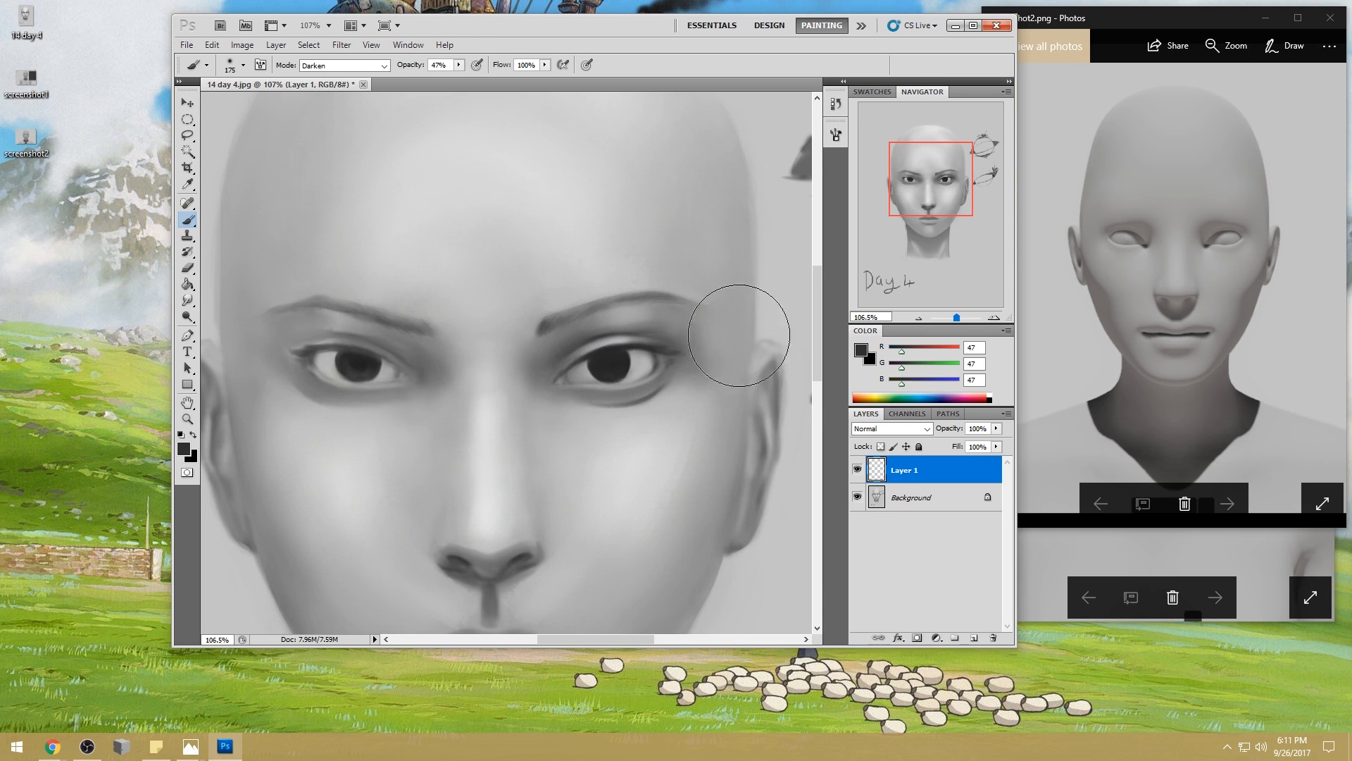
- Merge Layer 1 down into the Background and return the brush mode to Normal
alt+click(649, 426)
right_click(948, 471)
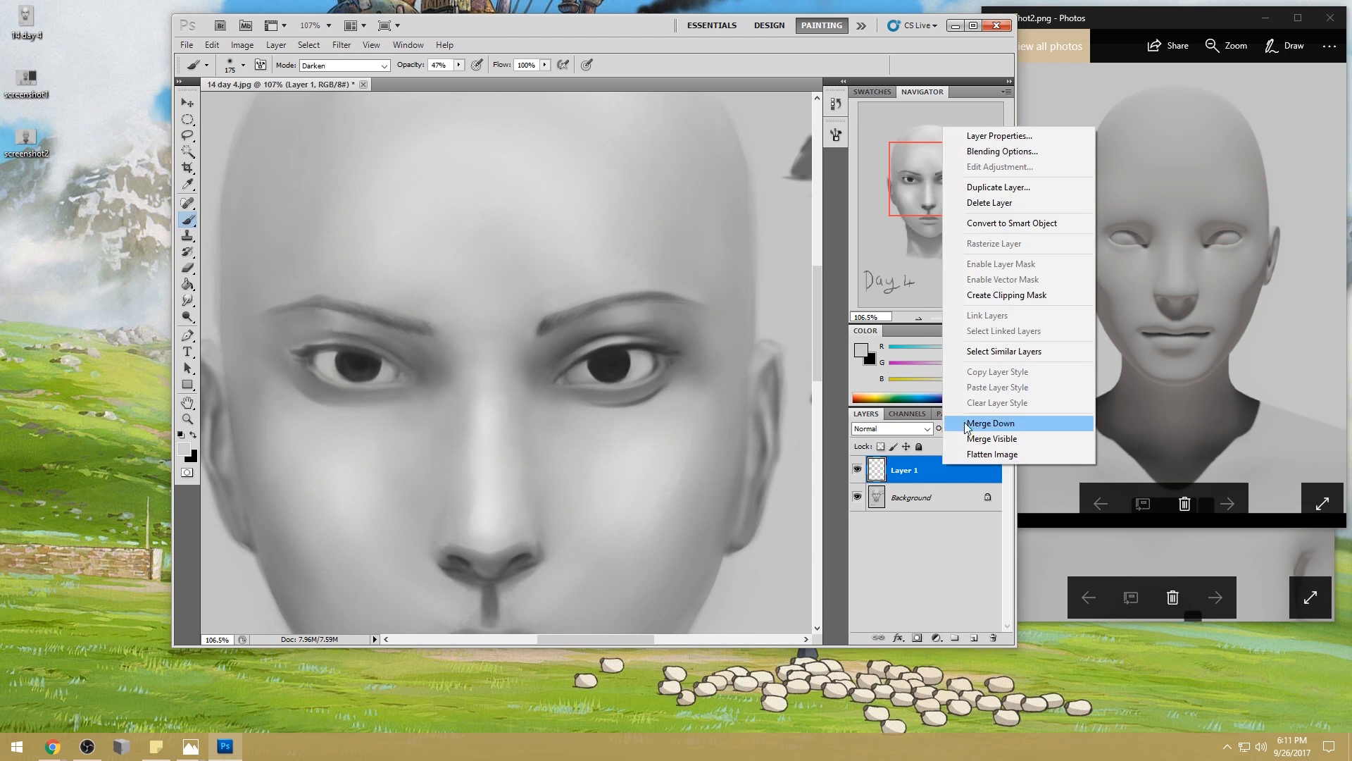
click(971, 422)
click(345, 65)
click(317, 65)
- Sample the light cheek tone below the image-right eye and choose the textured 80 px brush
alt+click(619, 418)
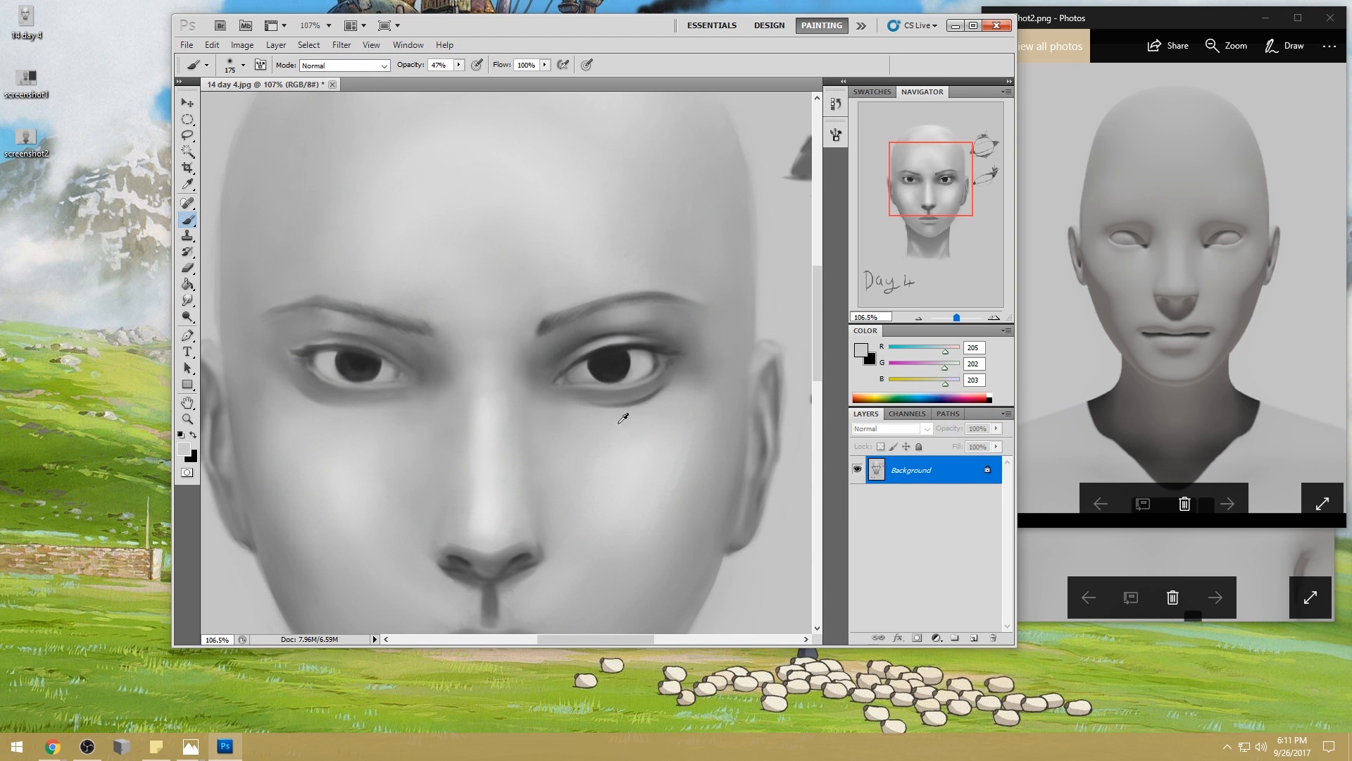
key(bracketleft)
key(bracketleft)
key(bracketleft)
key(bracketright)
key(bracketright)
key(bracketright)
key(bracketright)
right_click(607, 331)
click(727, 462)
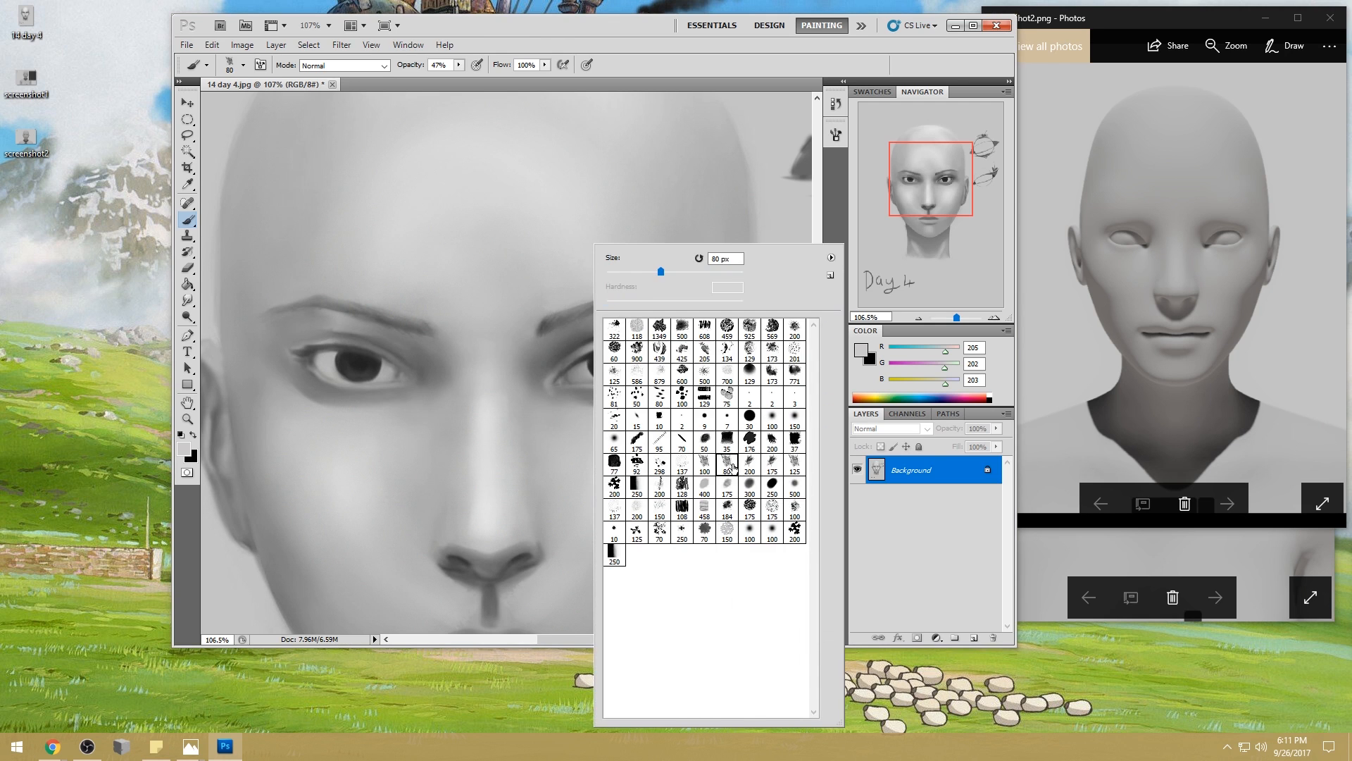
- Paint a small crease below the inner corner of the image-right eye in RGB 107 grey and soften it with sampled skin tones
alt+click(575, 368)
key(bracketleft)
key(bracketleft)
key(bracketleft)
key(bracketleft)
key(bracketleft)
key(bracketleft)
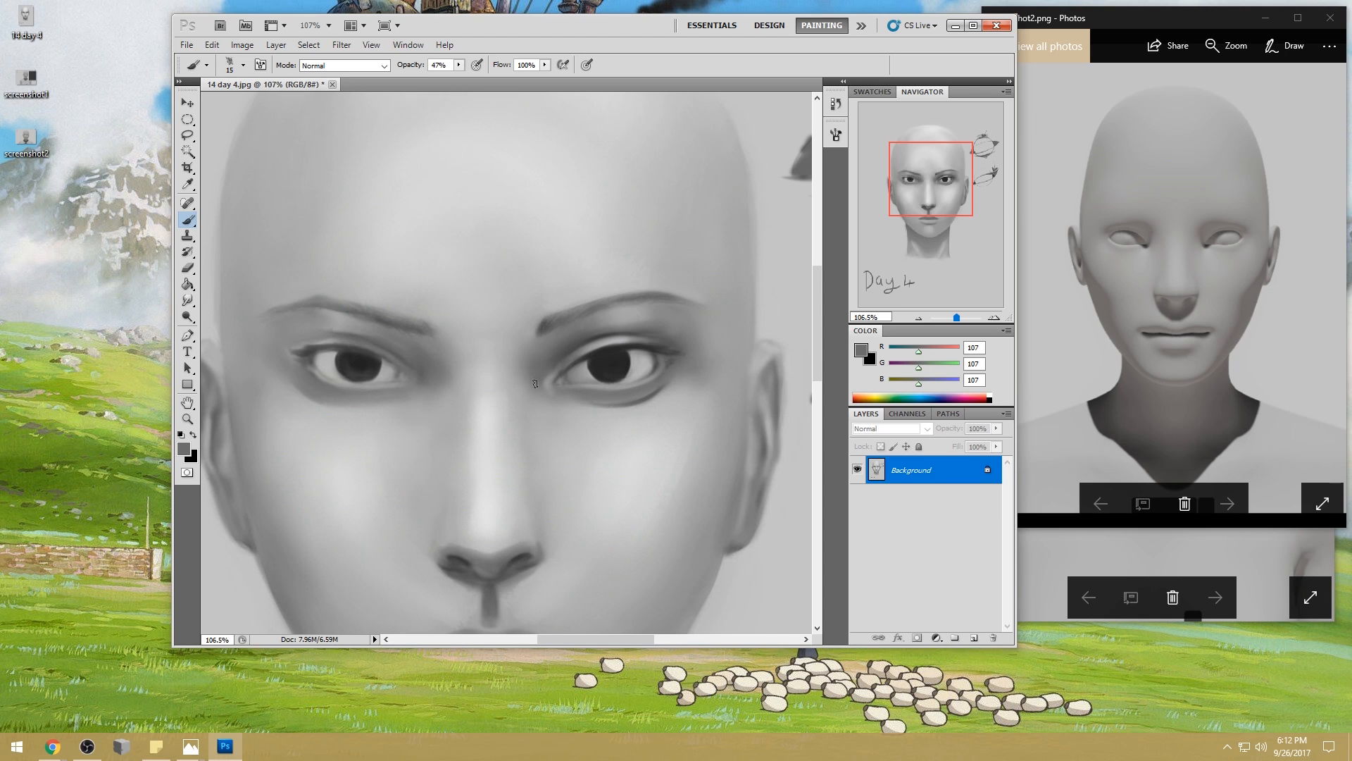
alt+click(618, 425)
drag(619, 425, 621, 429)
alt+click(617, 425)
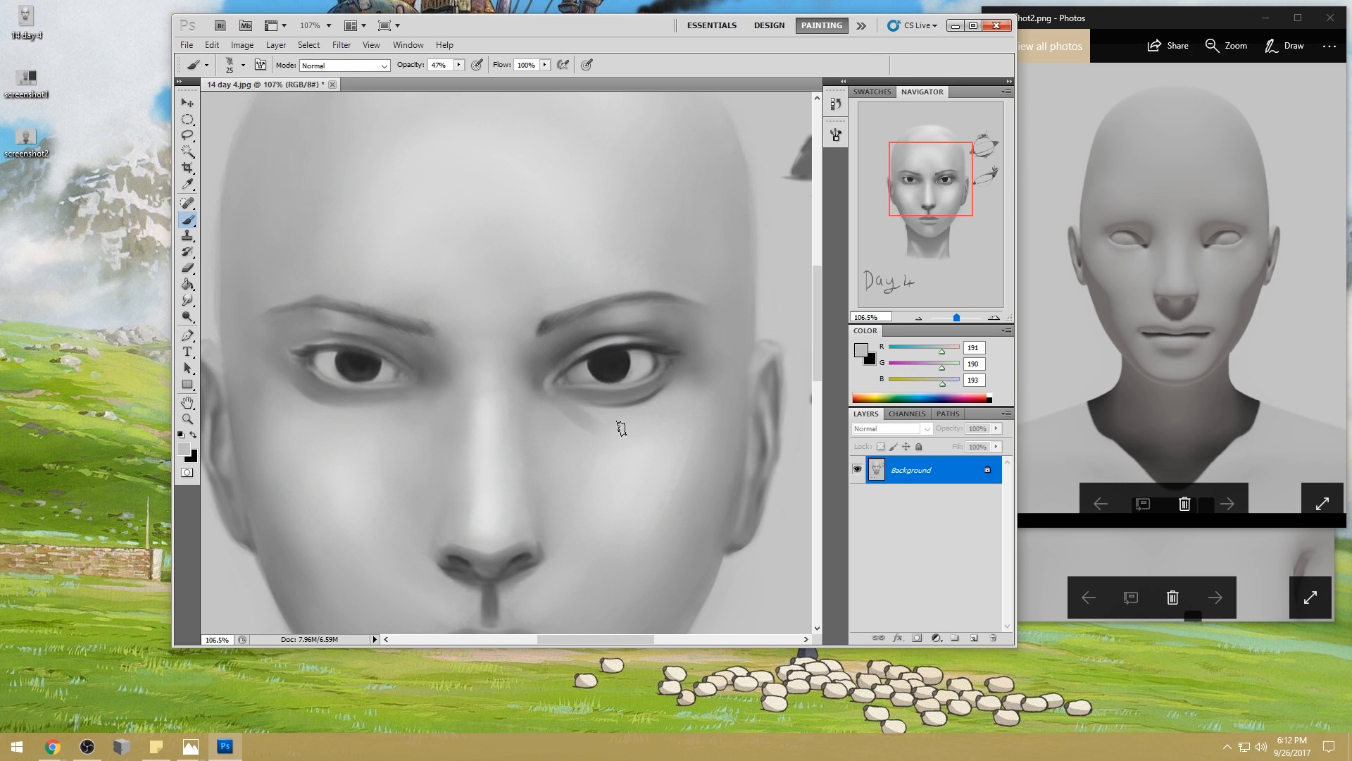
alt+click(570, 408)
alt+click(558, 403)
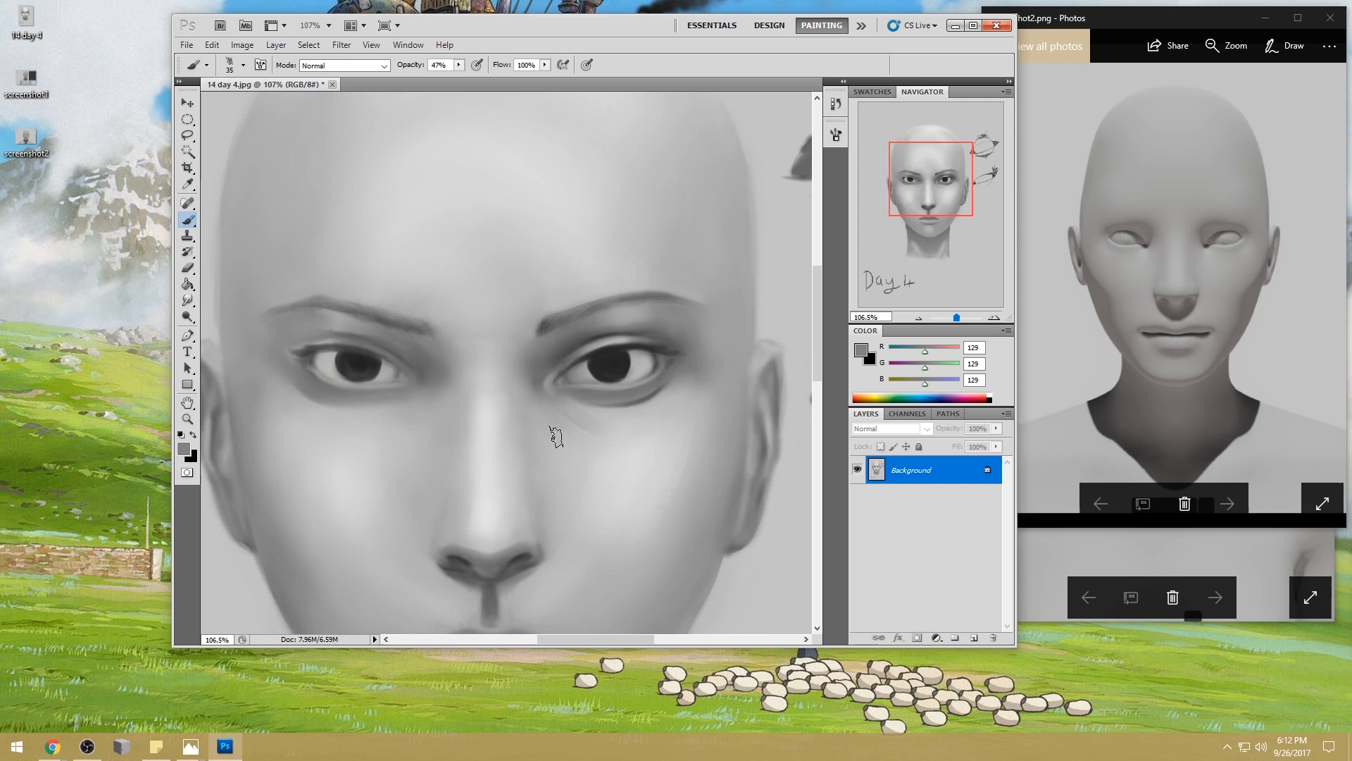
- Shade a soft bag under the image-right eye with a 45 px textured brush in RGB 129 grey, sampling lighter skin for its edge
key(bracketright)
key(bracketright)
key(bracketright)
key(bracketright)
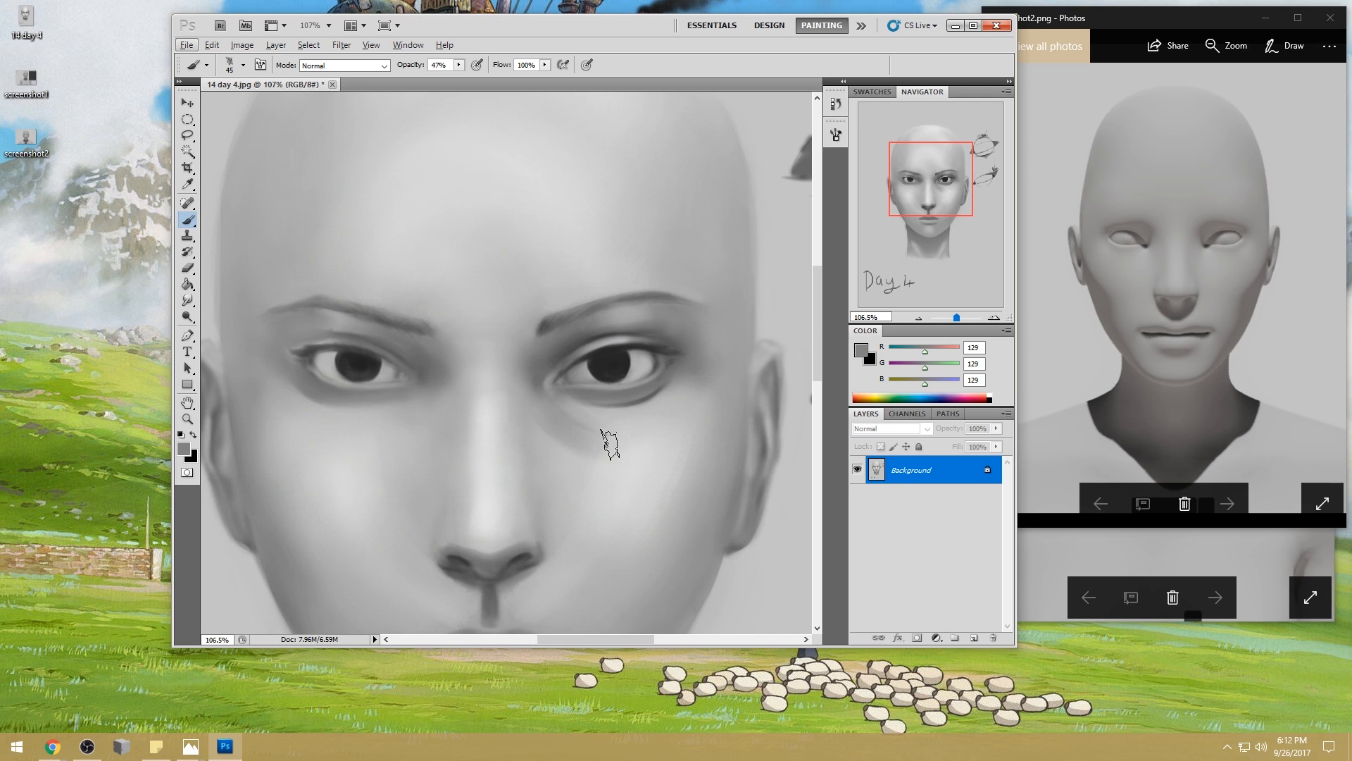
alt+drag(636, 410, 600, 408)
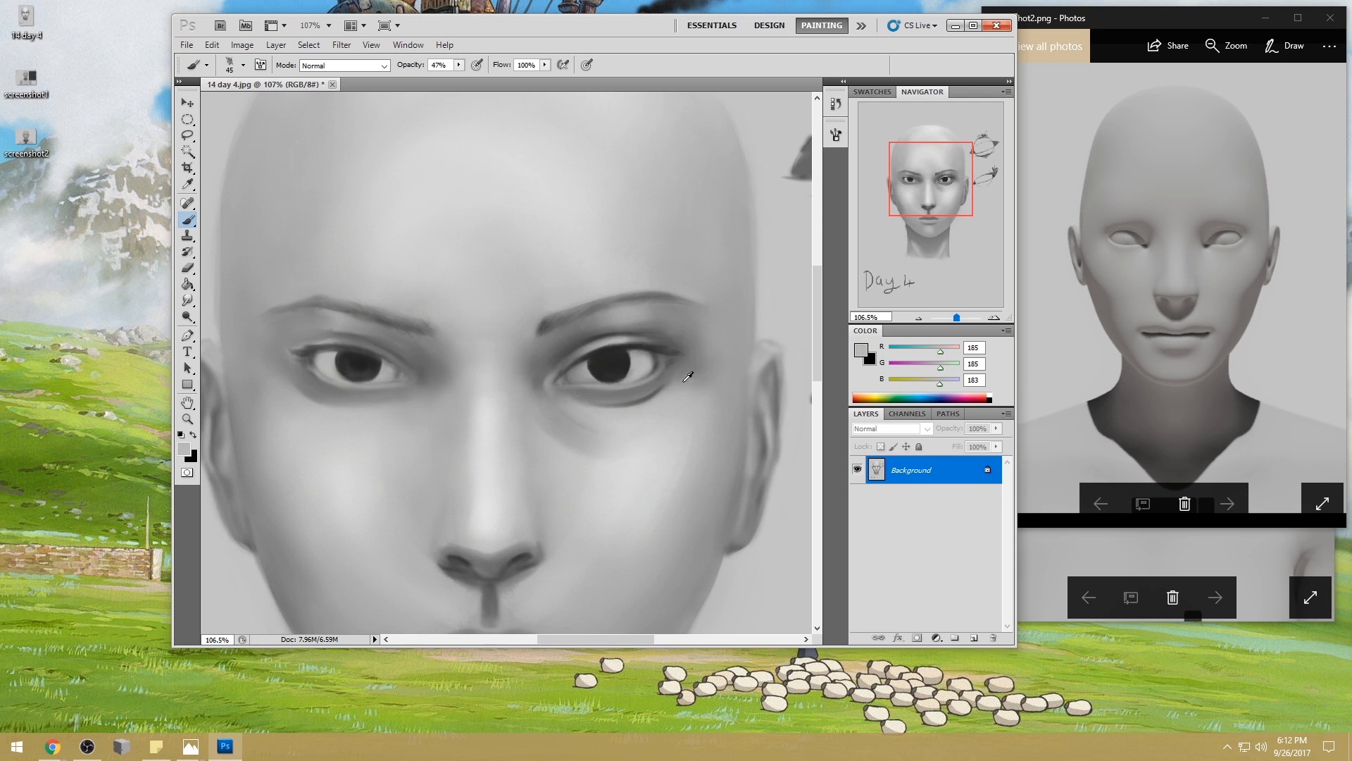
- Touch up the upper lid of the image-right eye in the iris's dark grey, switching to the soft 100 px brush
alt+click(612, 366)
key(bracketleft)
key(bracketleft)
key(bracketleft)
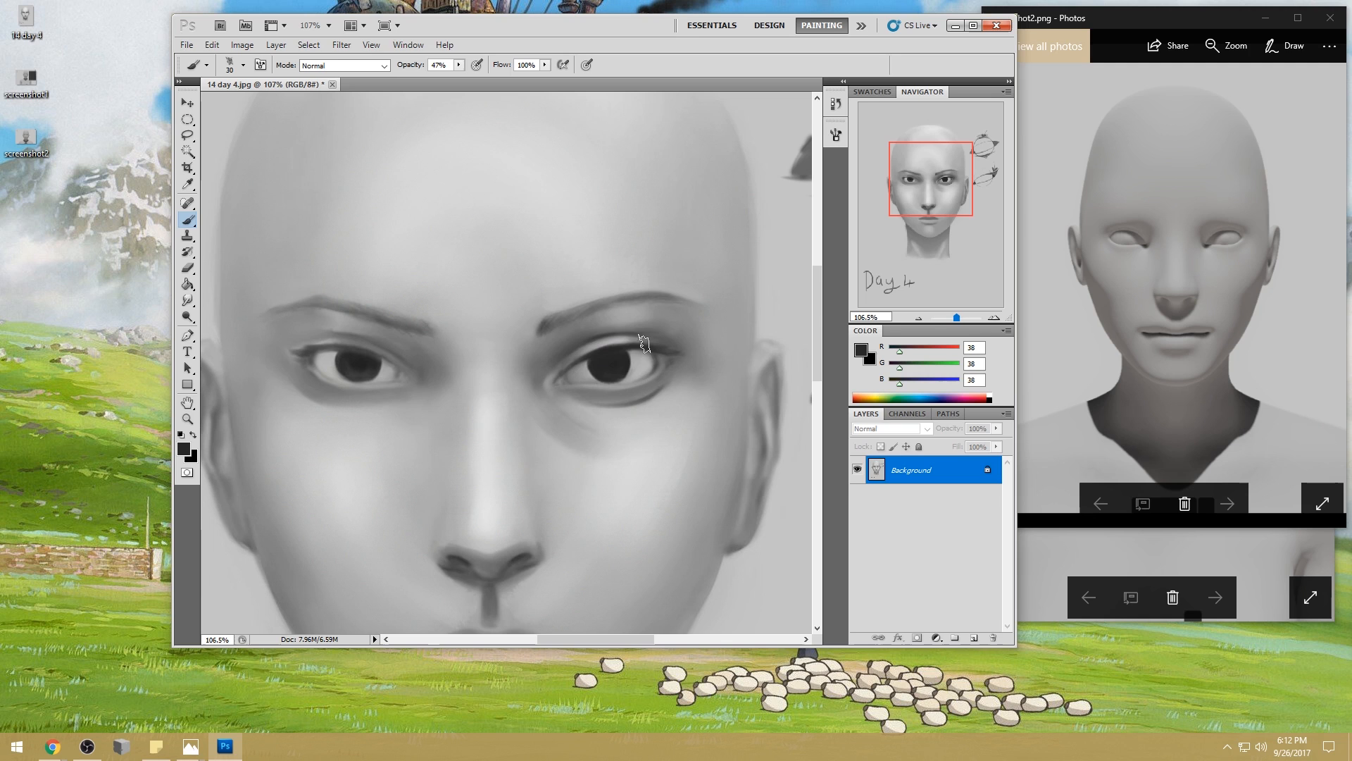
right_click(642, 350)
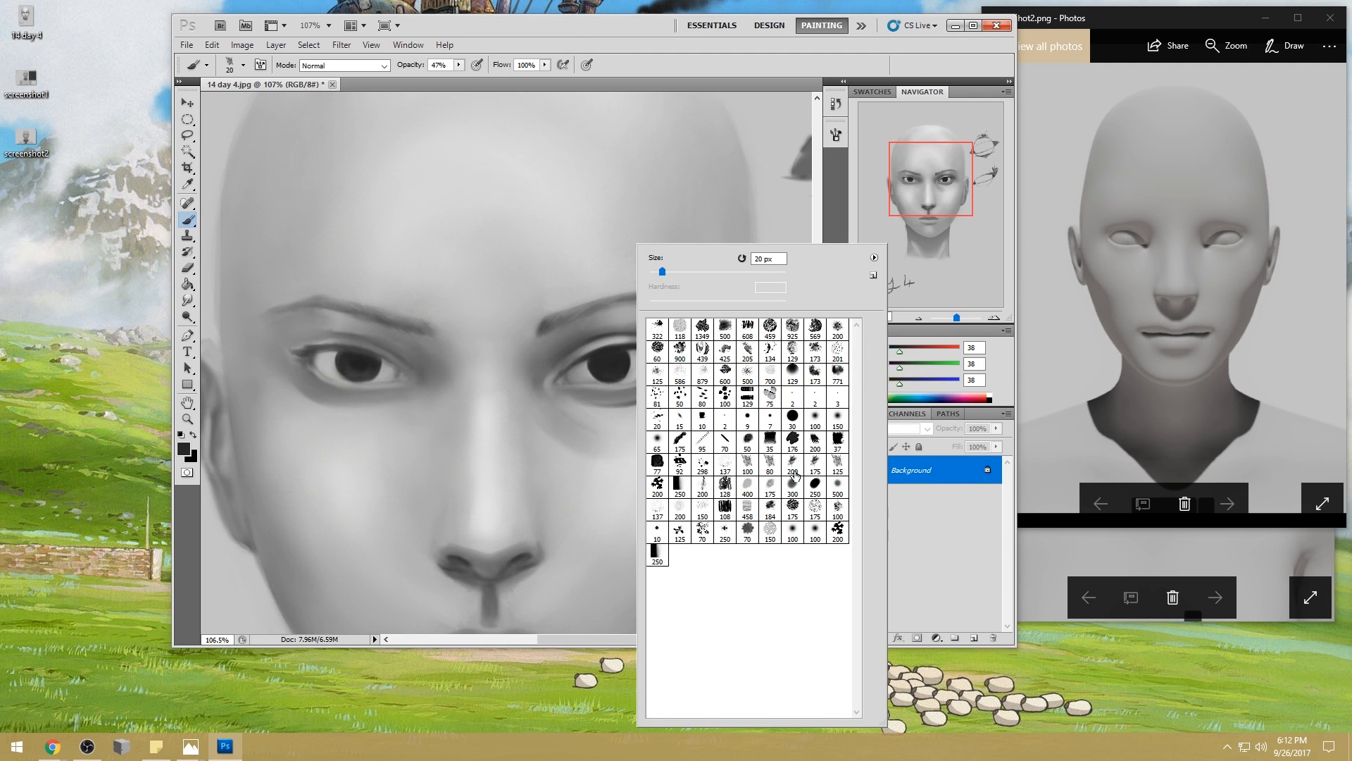
click(815, 418)
click(573, 350)
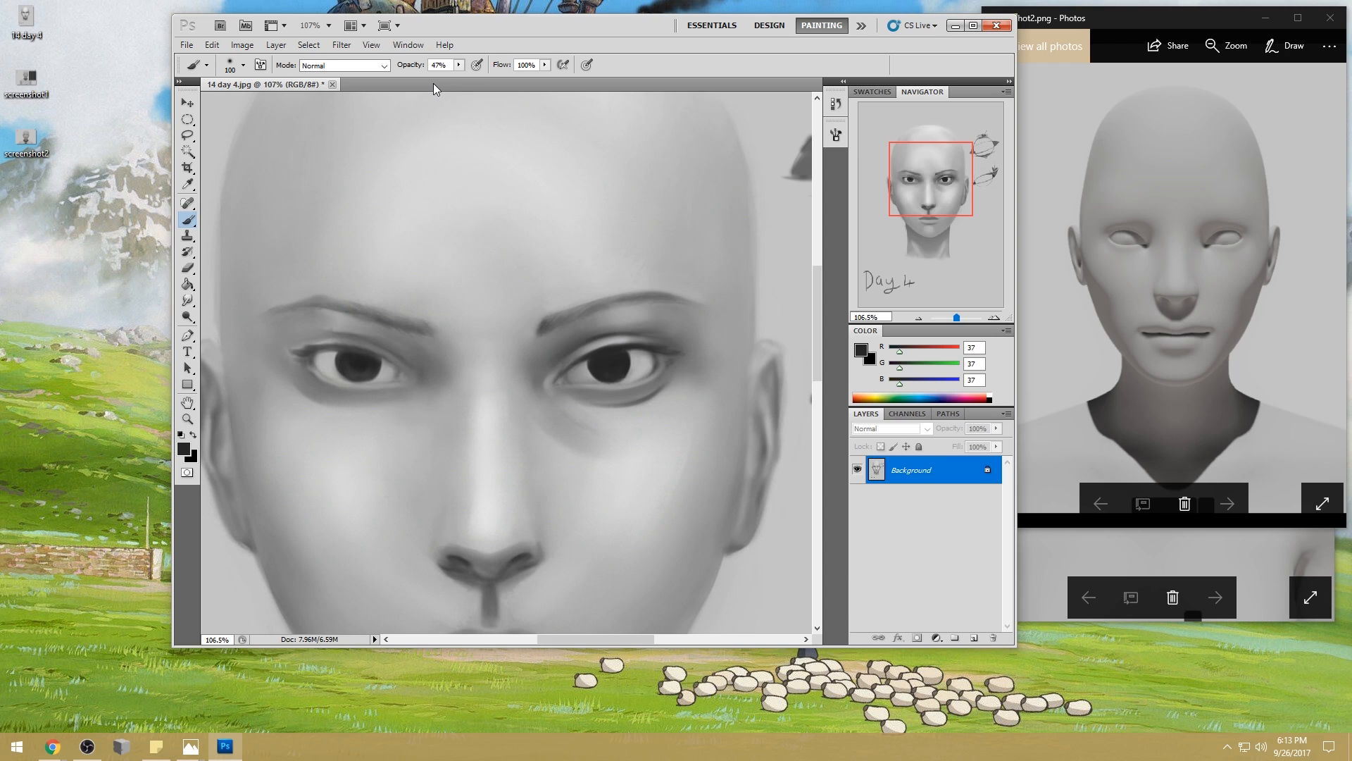
- Smudge the image-right eyebrow and under-eye shadow at 7% strength with a tip enlarged to 30 px
click(187, 300)
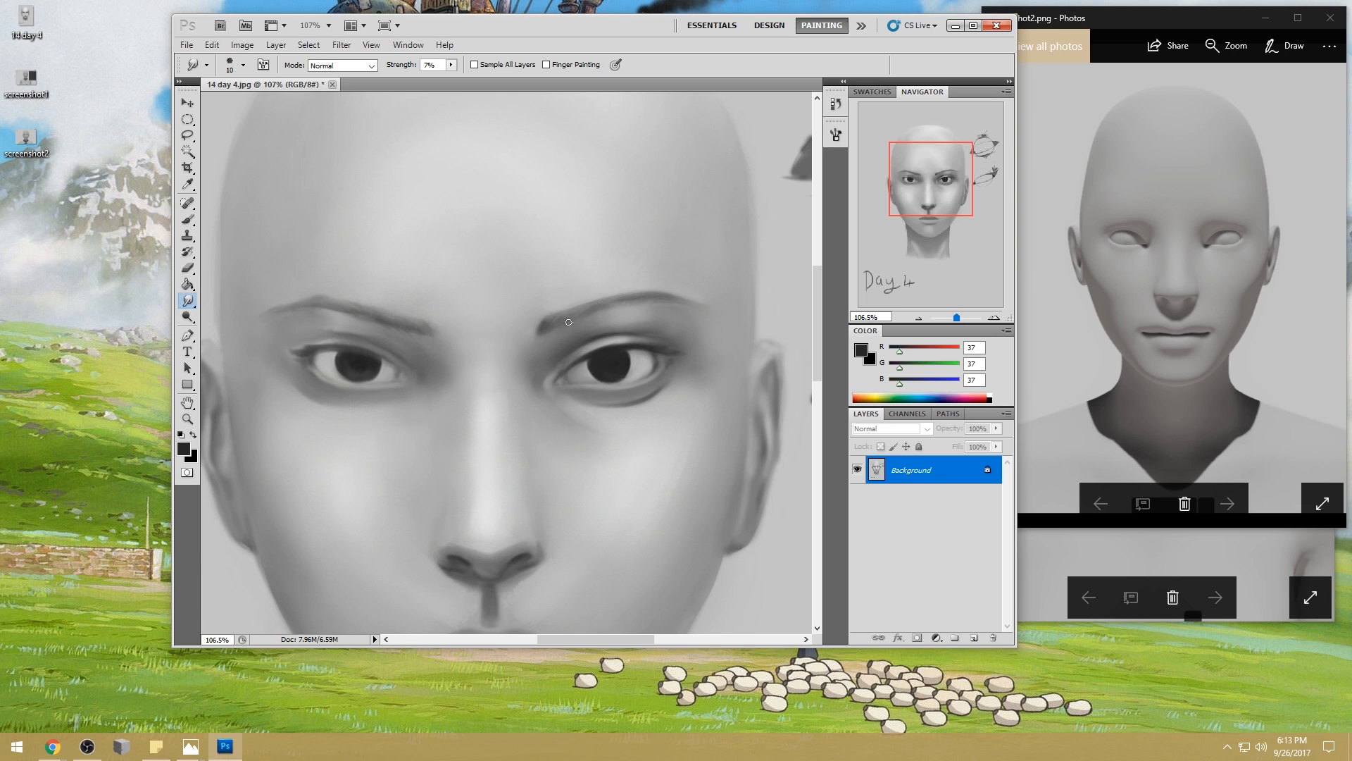
key(bracketright)
key(bracketright)
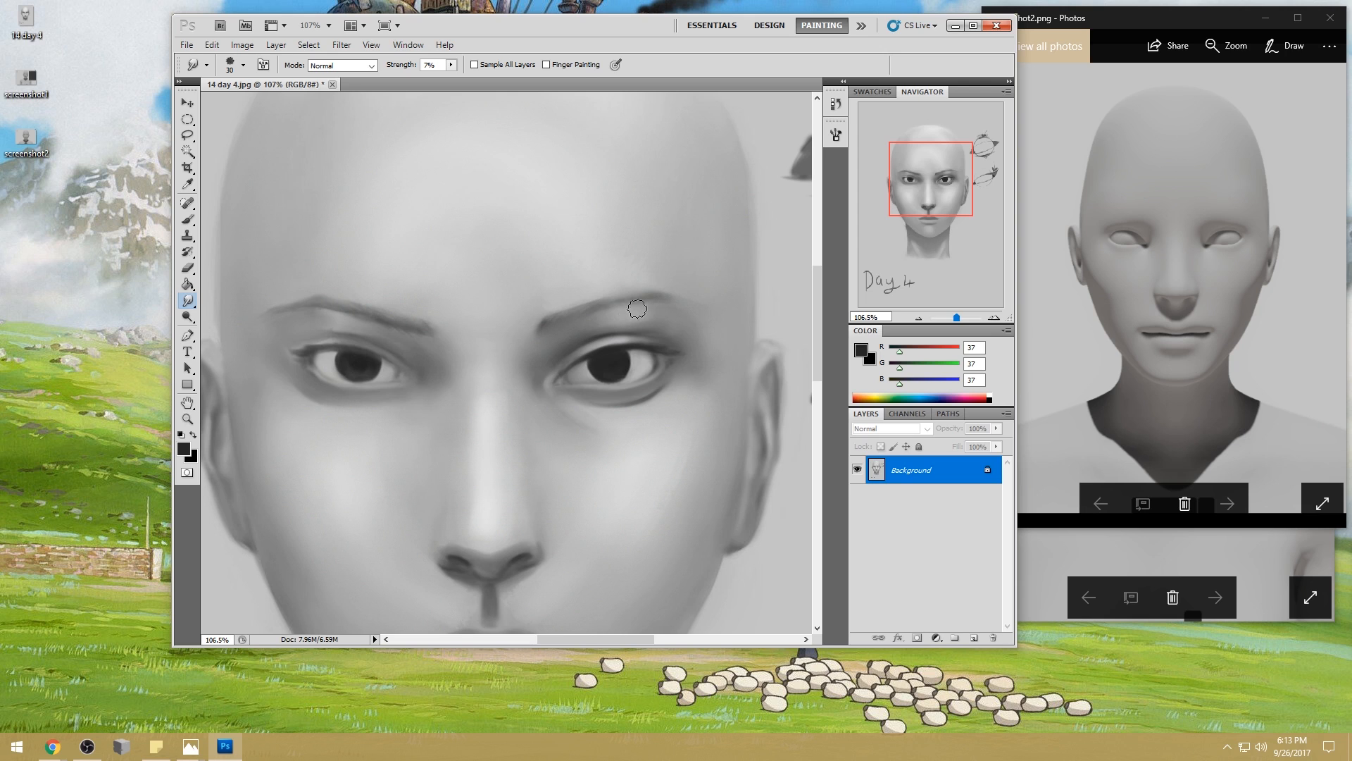
key(bracketleft)
key(bracketleft)
key(bracketleft)
key(bracketleft)
key(bracketleft)
- Shade the eye white beneath the upper lid of the image-right eye with a soft brush at 29% opacity
key(b)
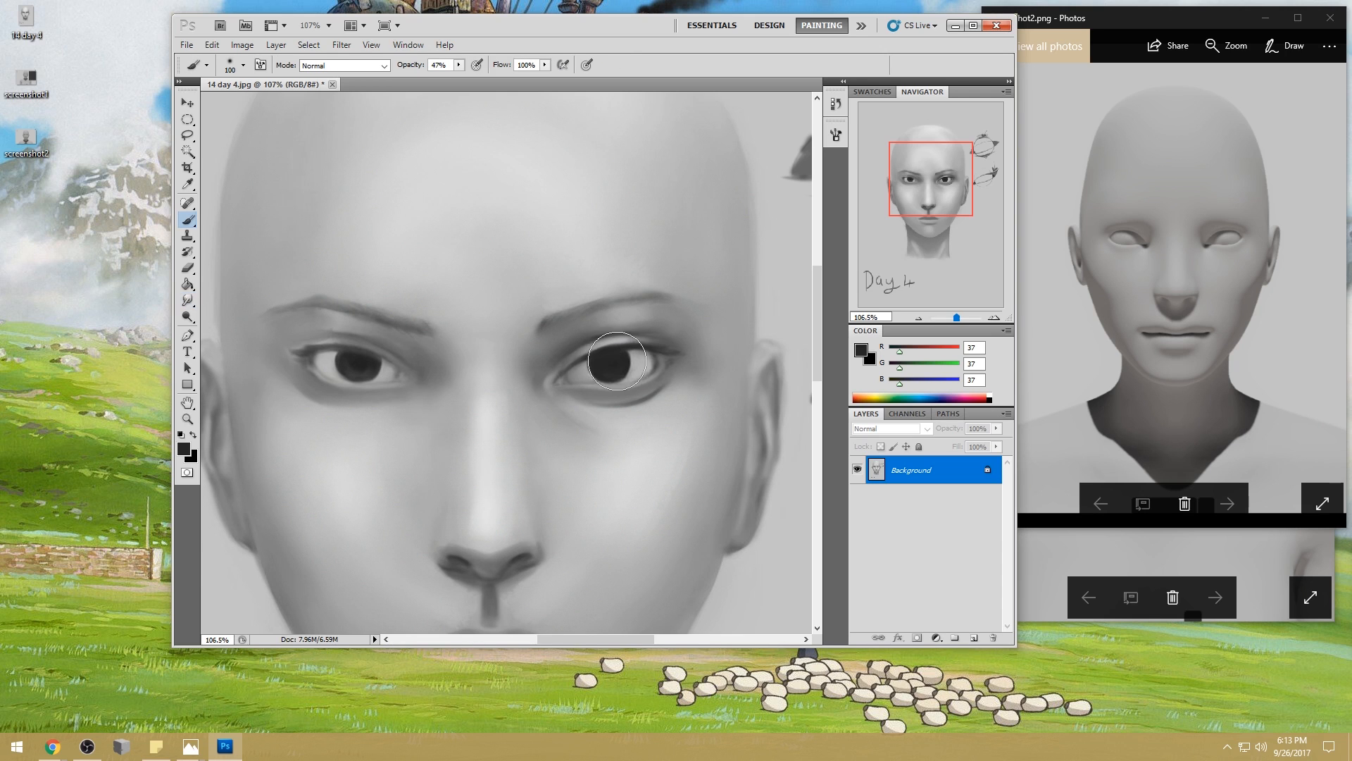
click(459, 65)
drag(459, 78, 447, 78)
click(651, 351)
key(bracketright)
mouse_move(665, 359)
mouse_down()
mouse_move(634, 352)
mouse_move(572, 373)
mouse_up()
key(bracketleft)
drag(601, 356, 565, 379)
mouse_move(660, 354)
mouse_down()
mouse_move(595, 355)
mouse_move(568, 375)
mouse_up()
key(bracketright)
key(bracketright)
mouse_move(665, 358)
mouse_down()
mouse_move(618, 355)
mouse_move(571, 375)
mouse_move(616, 353)
mouse_move(563, 380)
mouse_up()
- Darken the outer upper lash line and pupil of the image-right eye with the sampled dark grey of RGB 35
alt+click(614, 358)
drag(626, 346, 674, 347)
drag(613, 364, 610, 358)
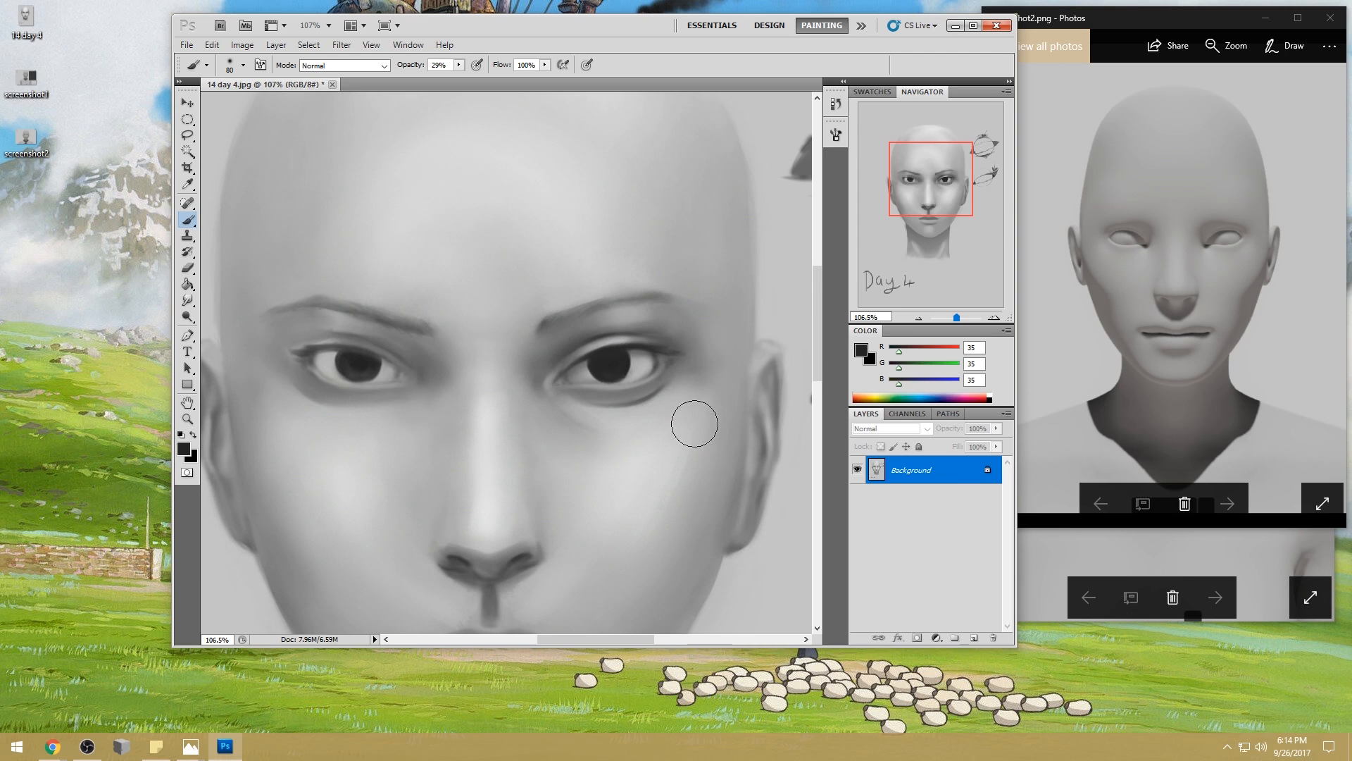
- Set the foreground colour to near-white f7f7f7 and reduce the brush to 25 px
click(860, 348)
drag(438, 252, 425, 244)
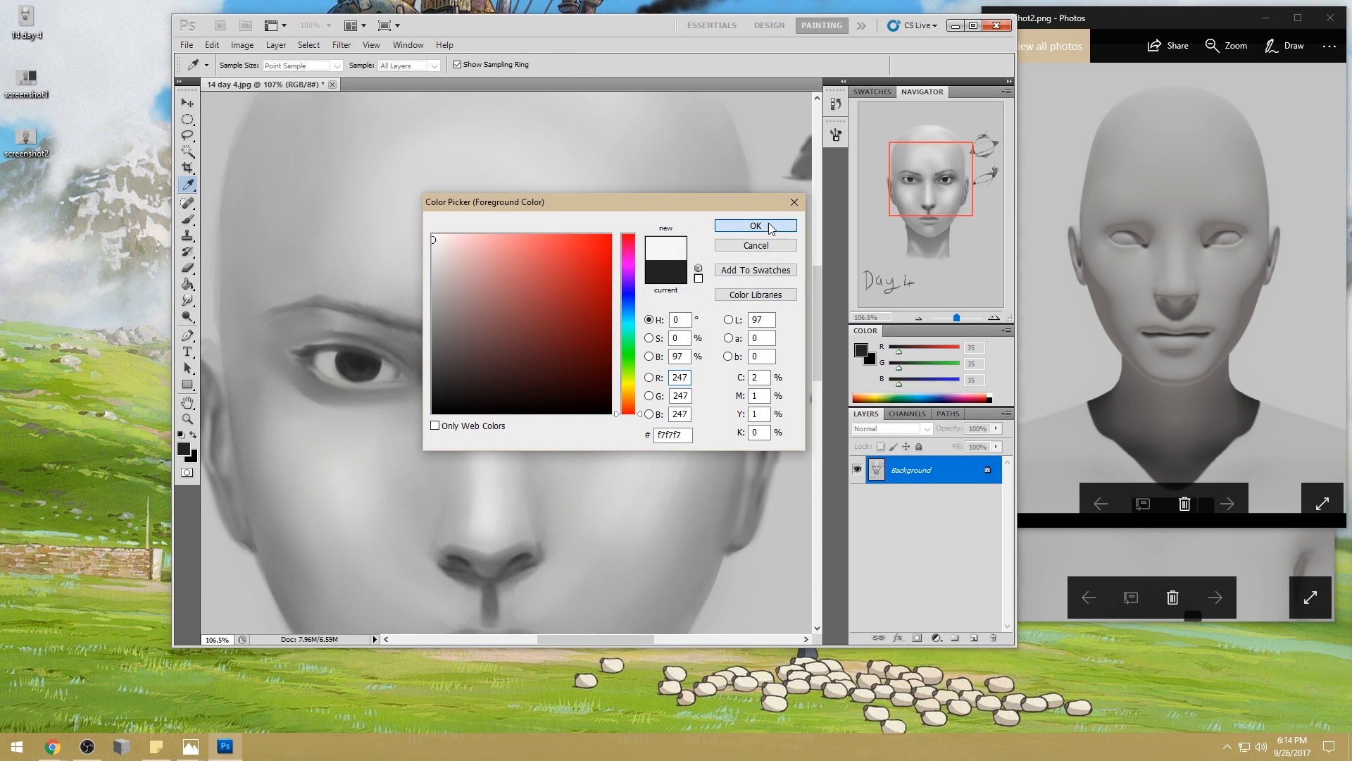
click(756, 225)
key(bracketleft)
key(bracketleft)
key(bracketleft)
key(bracketleft)
key(bracketleft)
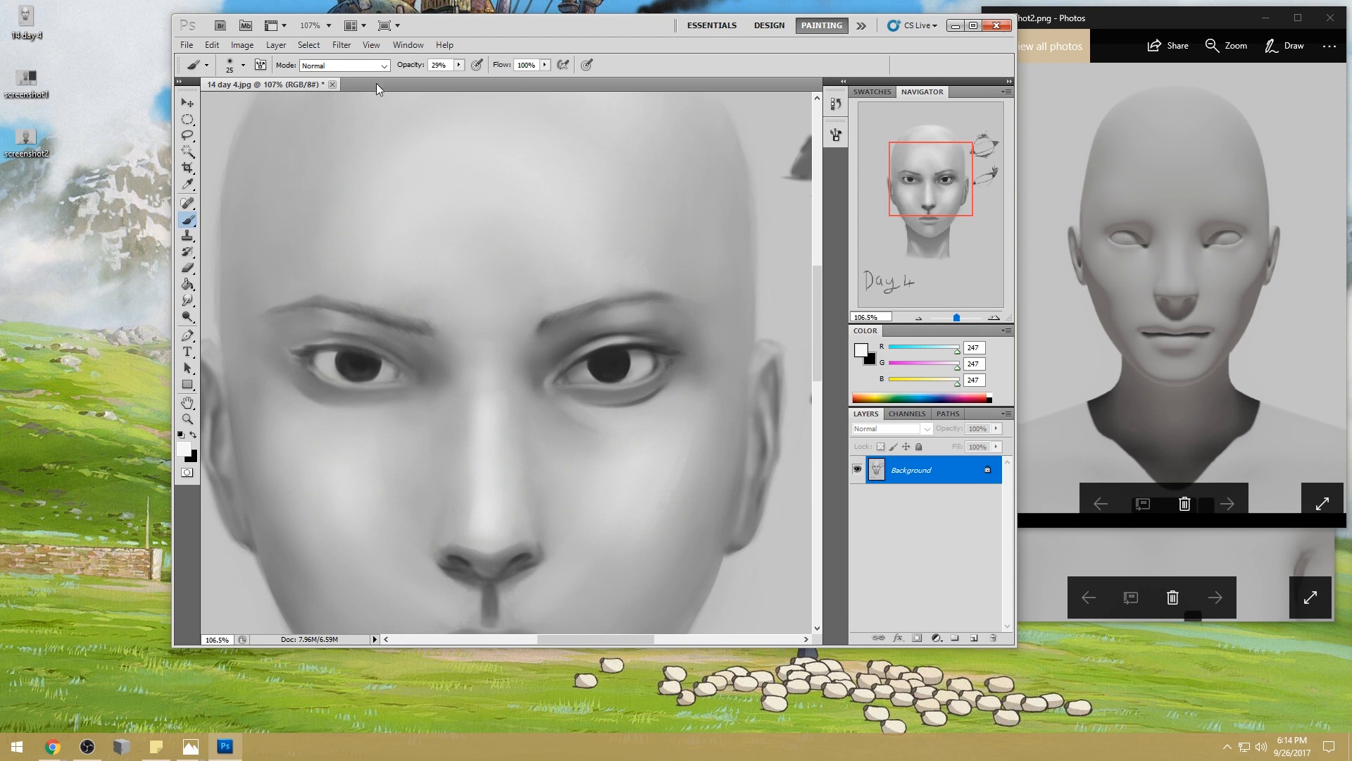
- Draw a light stroke from the forehead down into the image-right eye with a 45 px brush at 51% opacity
drag(460, 69, 478, 76)
key(bracketright)
key(bracketright)
key(bracketright)
mouse_move(496, 154)
mouse_down()
mouse_move(597, 273)
mouse_move(619, 377)
mouse_up()
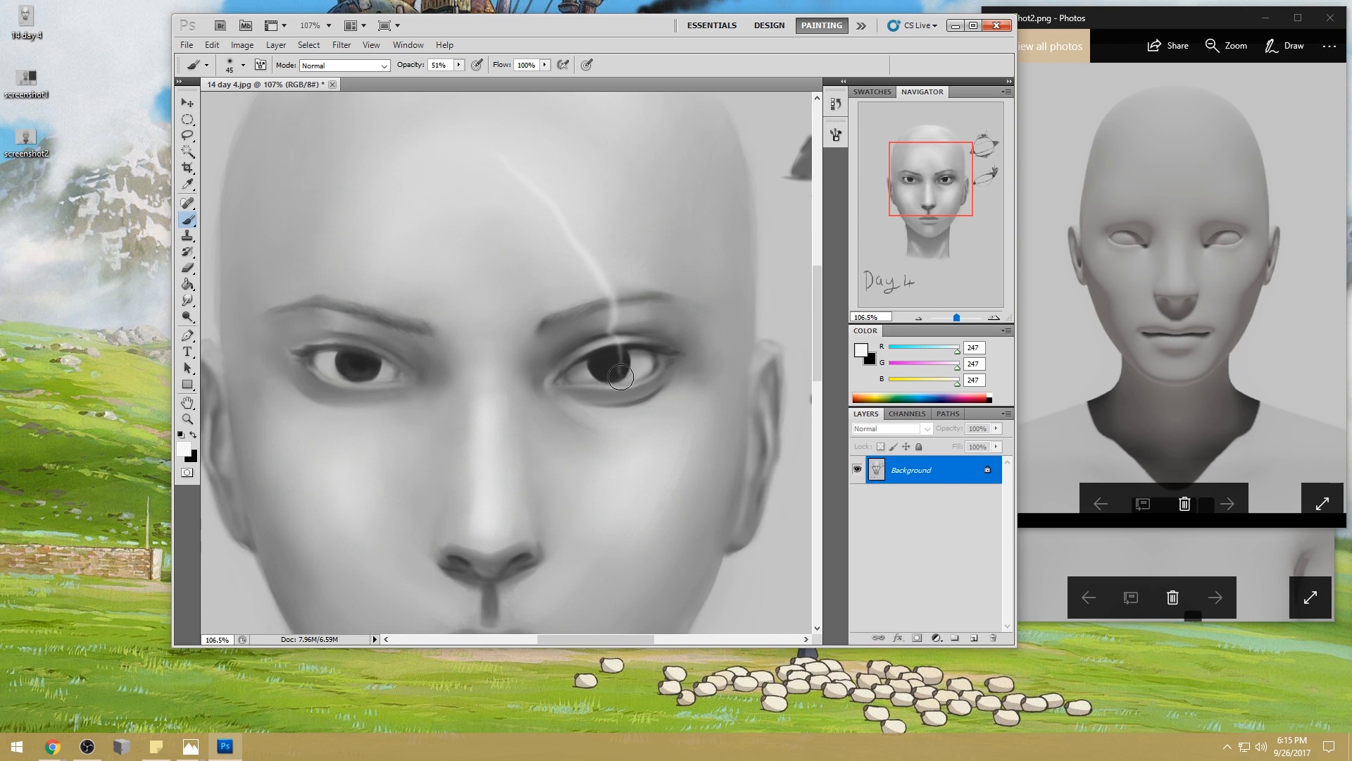
- Undo the forehead stroke and try a light line along the image-right eye's lower lid with a 25 px brush at 100% opacity
key(ctrl+z)
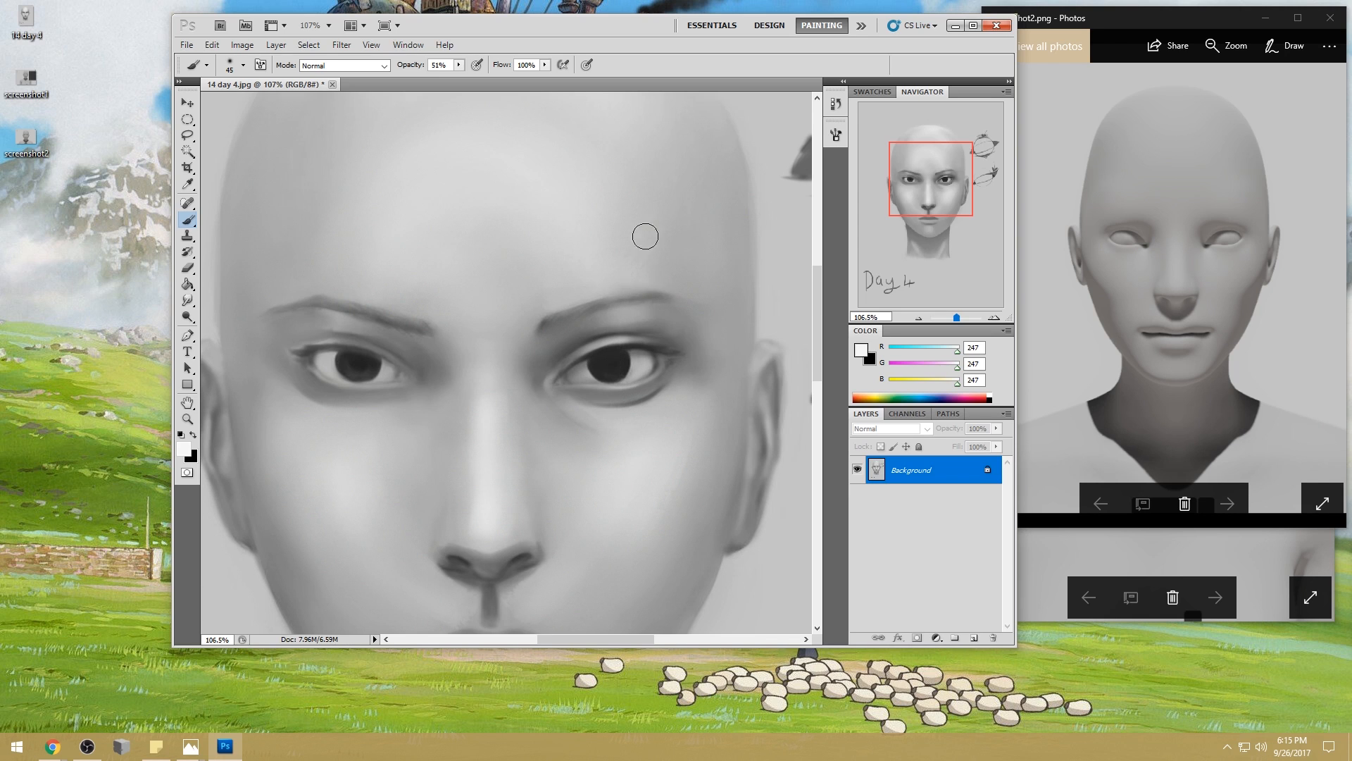
mouse_move(460, 65)
mouse_down()
mouse_move(490, 79)
mouse_move(636, 77)
mouse_up()
key([)
key([)
mouse_move(661, 365)
mouse_down()
mouse_move(631, 385)
mouse_move(561, 387)
mouse_up()
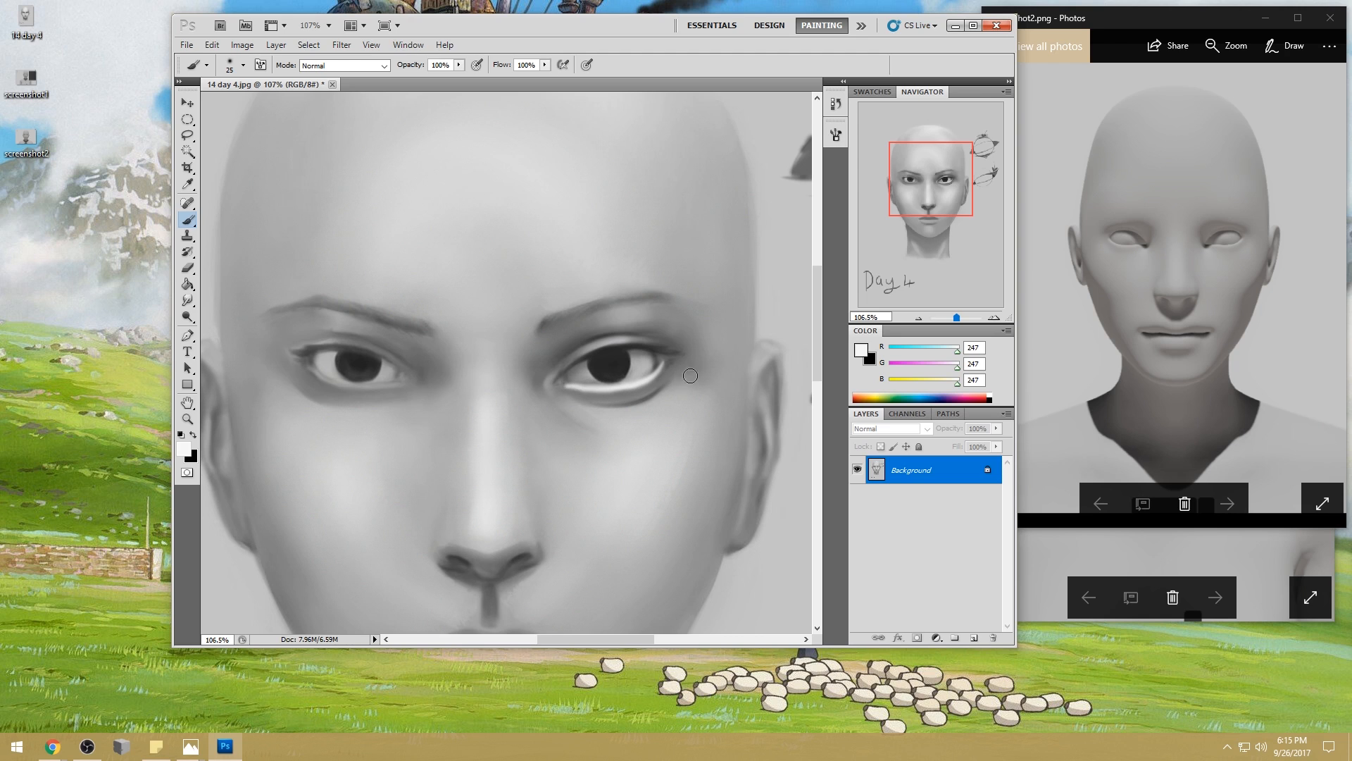
key(ctrl+z)
- Try a light stroke down over the image-right eye with a 45 px brush at 26% opacity
click(459, 65)
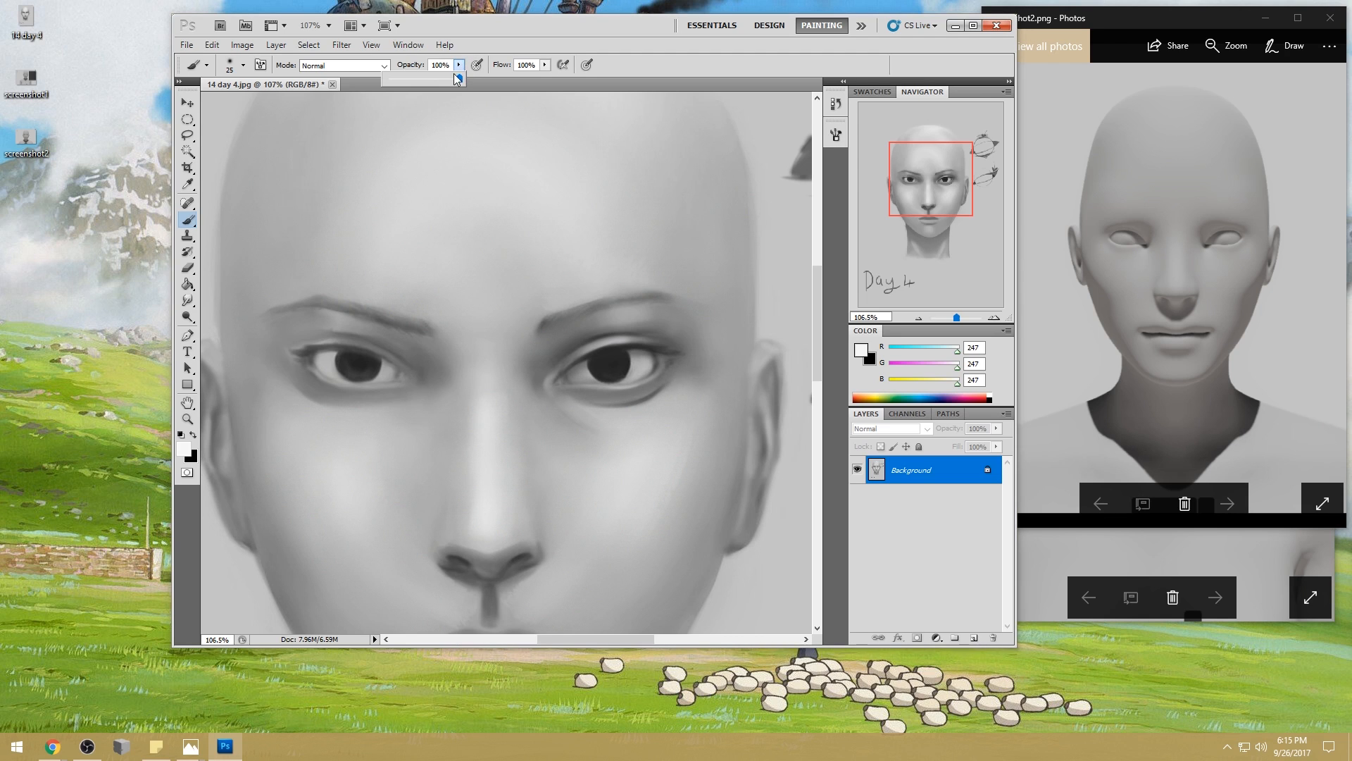
drag(421, 77, 445, 79)
click(507, 143)
key(bracketright)
key(bracketright)
key(bracketright)
key(bracketright)
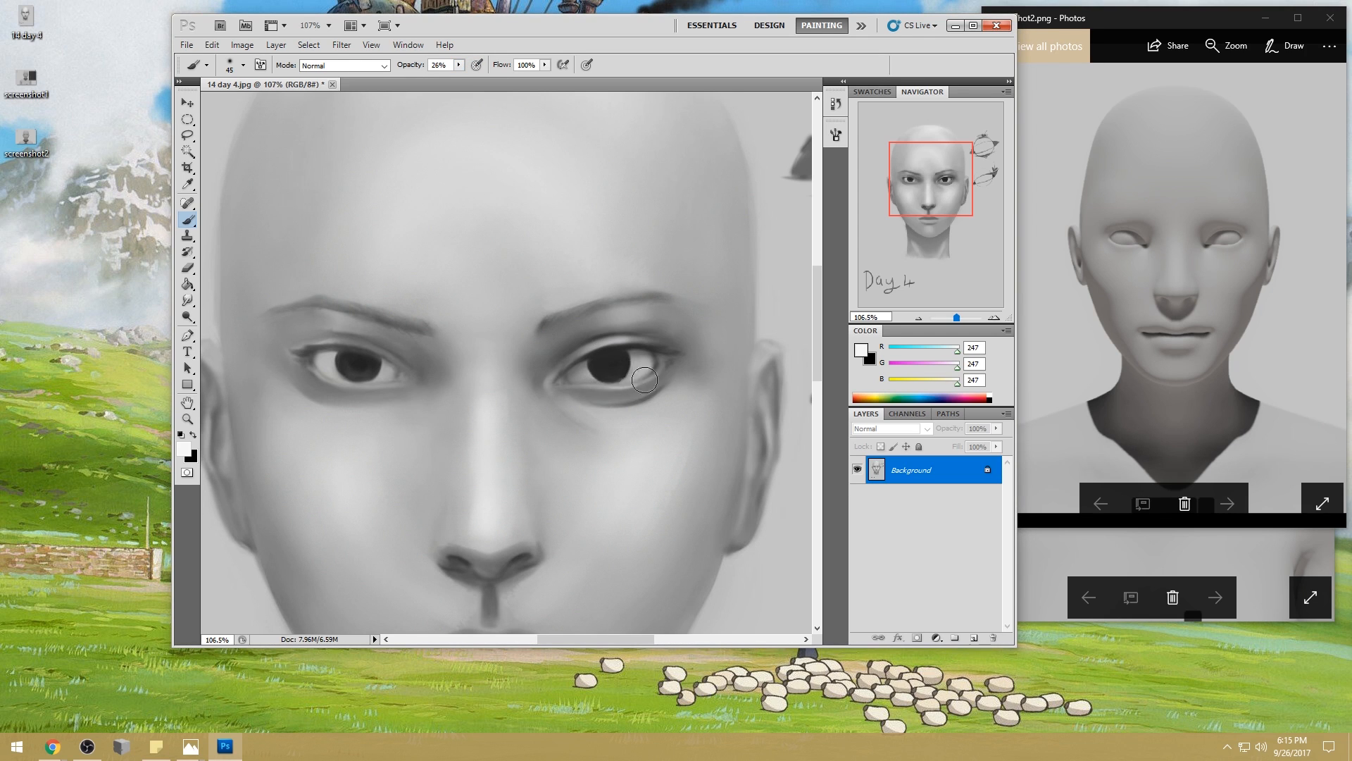
drag(599, 324, 618, 410)
key(ctrl+z)
- Try faint light-direction arcs from the cheeks up around the eyes and across the forehead
drag(652, 443, 474, 199)
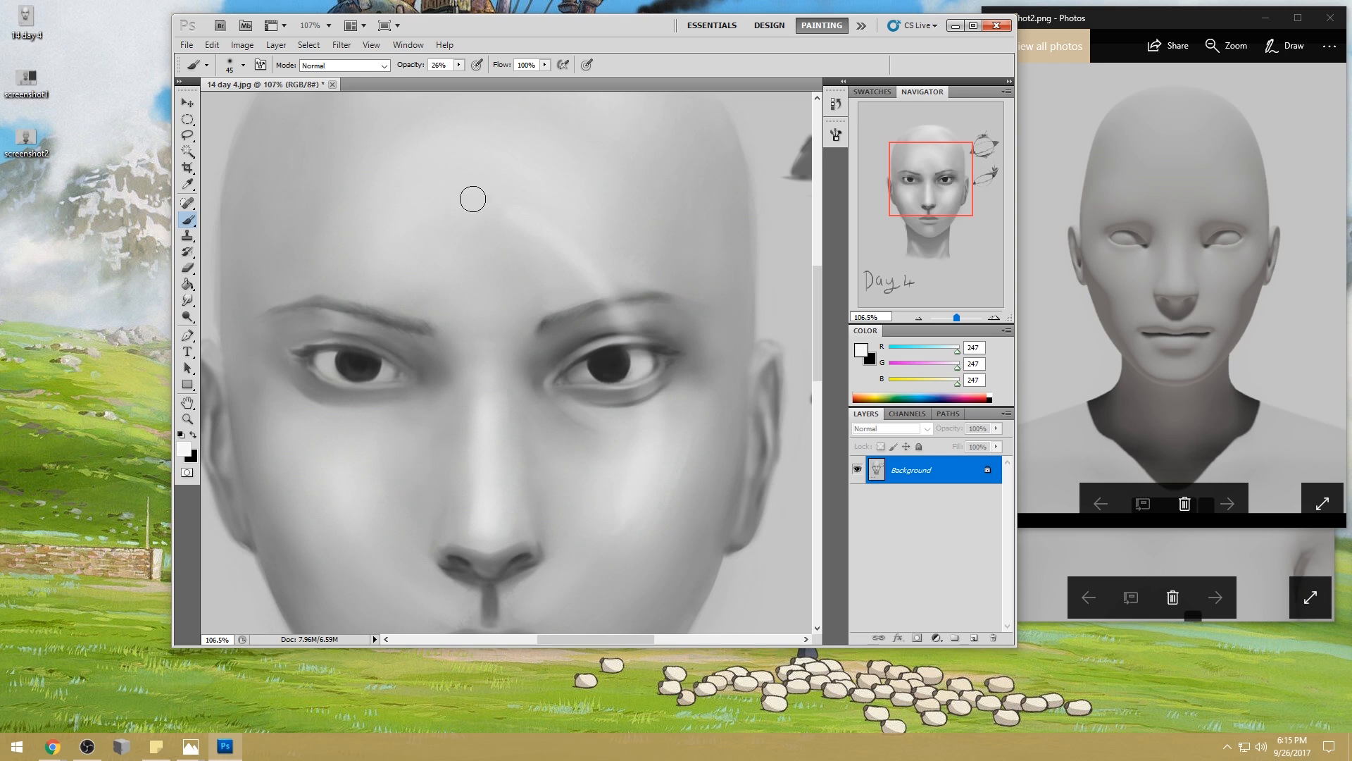
key(ctrl+z)
drag(310, 468, 645, 458)
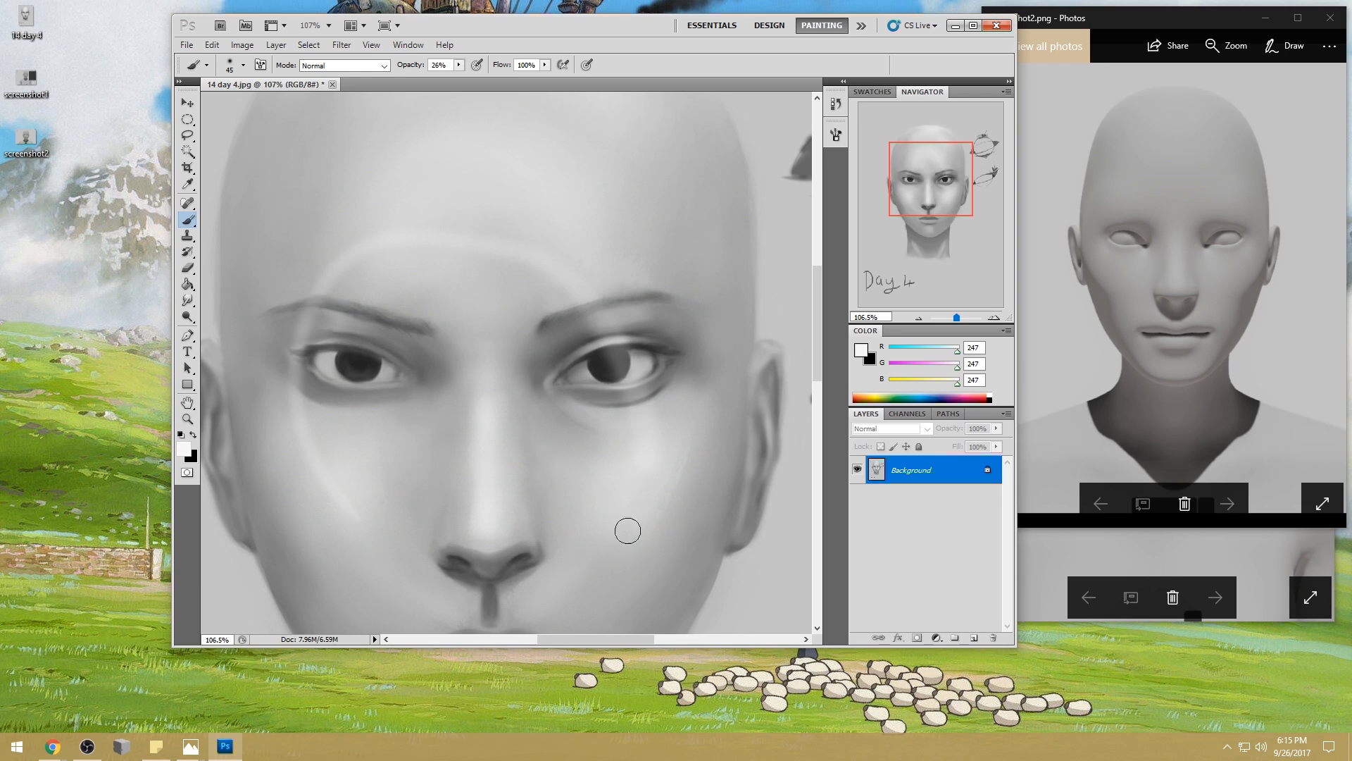
key(ctrl+z)
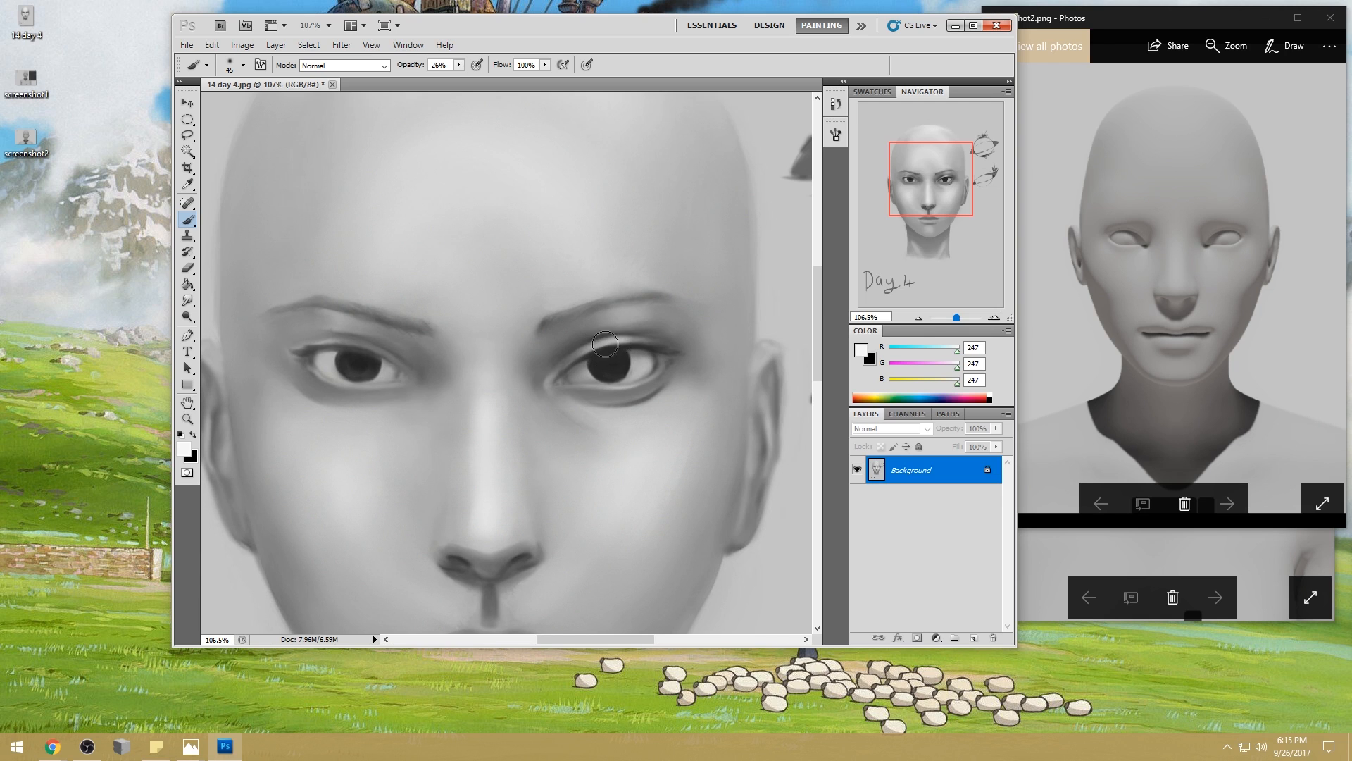
- Enlarge the brush to 400 px over the image-right eye and brow
key(bracketright)
key(bracketright)
key(bracketright)
key(bracketright)
key(bracketright)
key(bracketright)
key(bracketright)
key(bracketright)
key(bracketright)
key(bracketright)
key(bracketright)
key(bracketright)
key(bracketright)
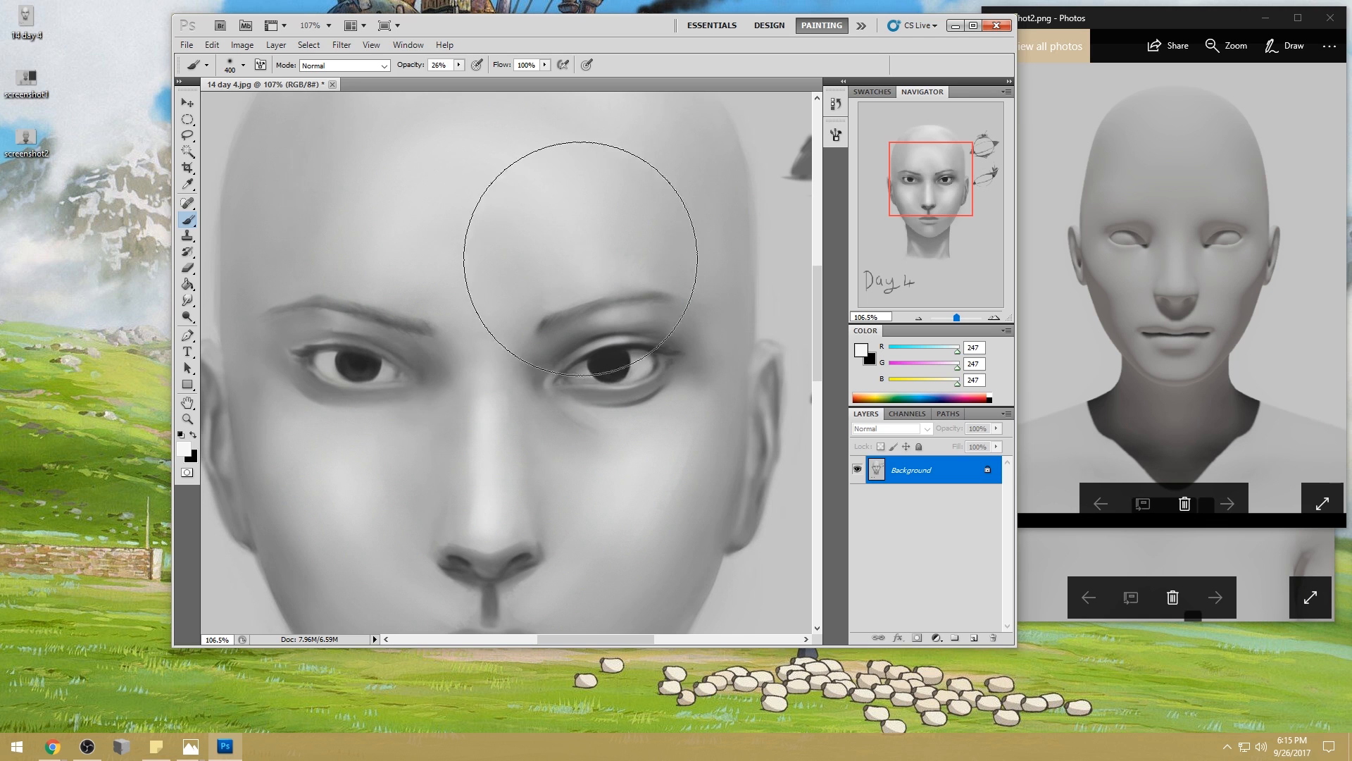
key(alt)
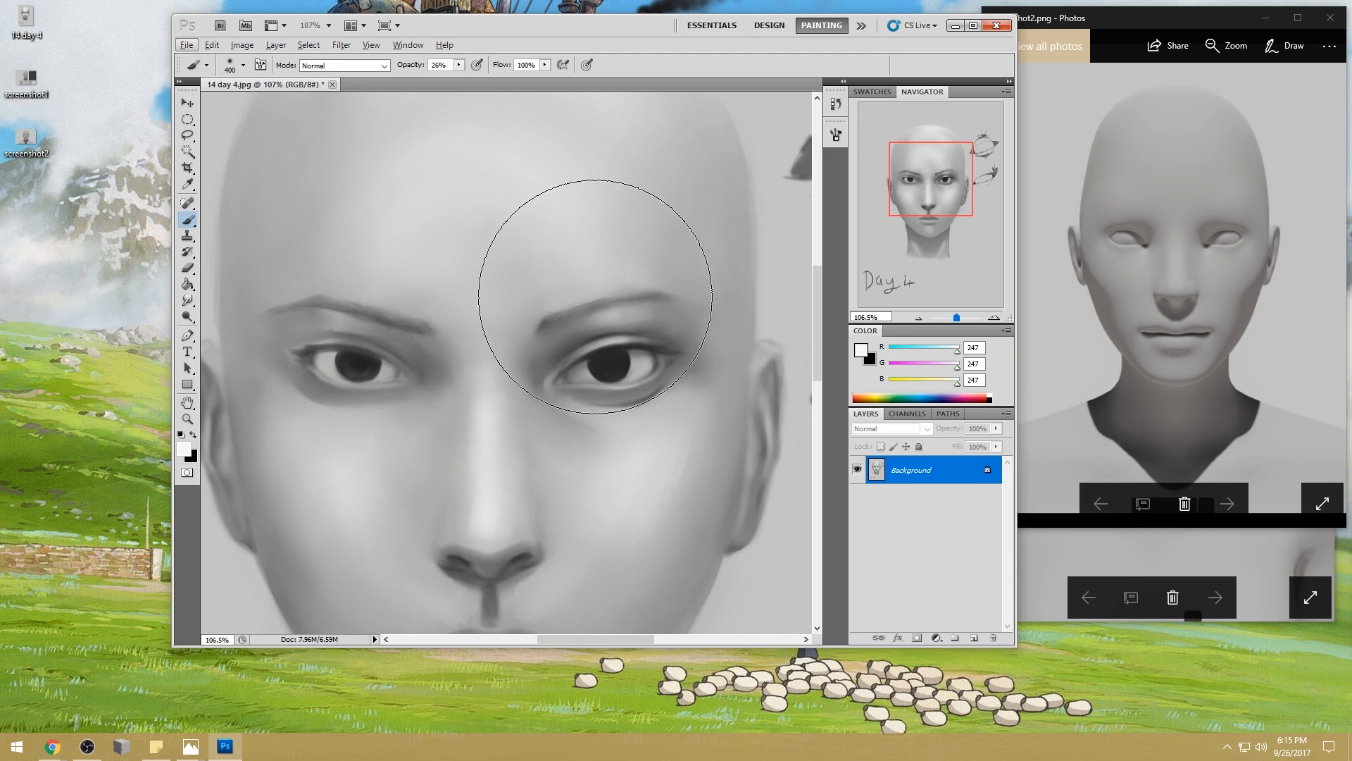
key(alt)
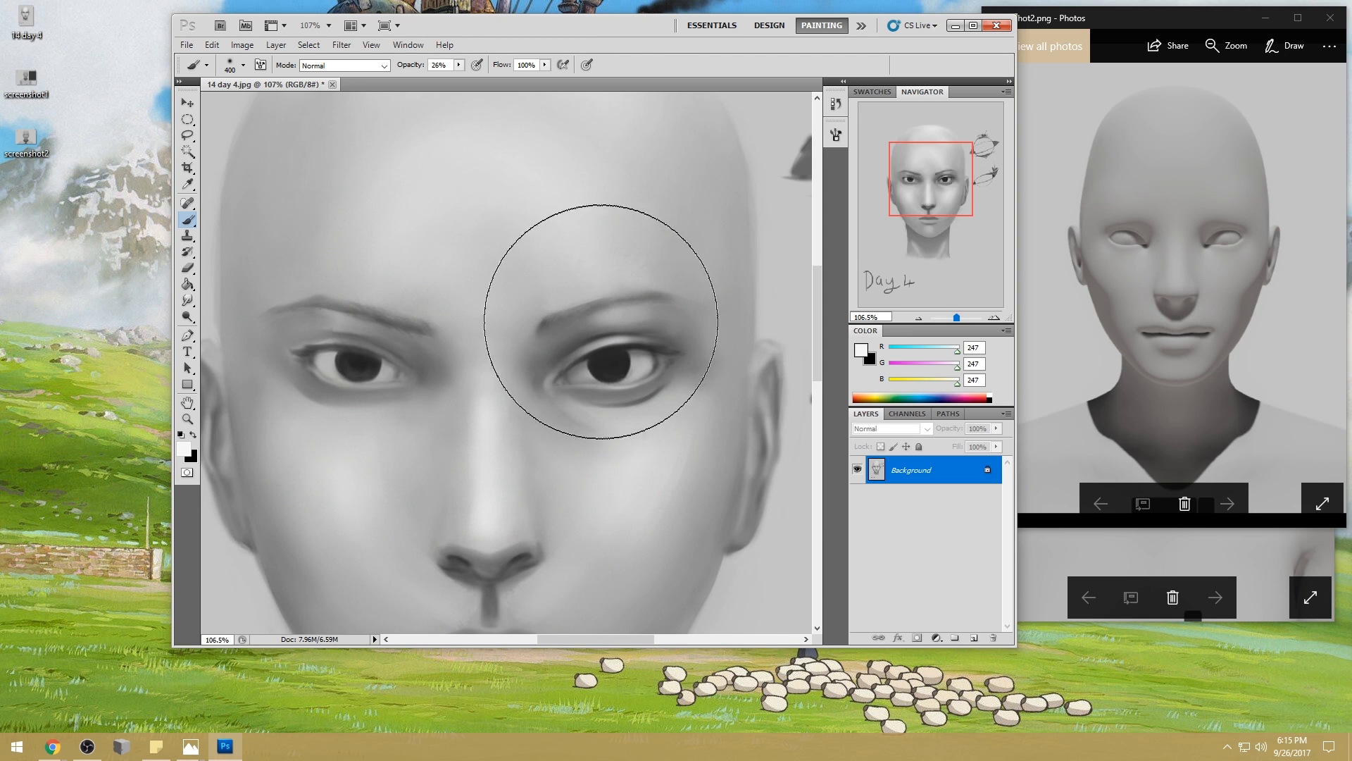
- Reduce the brush to 35 px at the image-right eye's upper lid and switch to the Smudge tool at 7% strength
key(bracketleft)
key(bracketleft)
key(bracketleft)
key(bracketleft)
key(bracketleft)
key(bracketleft)
key(bracketleft)
key(bracketleft)
key(bracketleft)
key(bracketleft)
key(bracketleft)
key(bracketleft)
key(bracketleft)
key(bracketleft)
key(bracketleft)
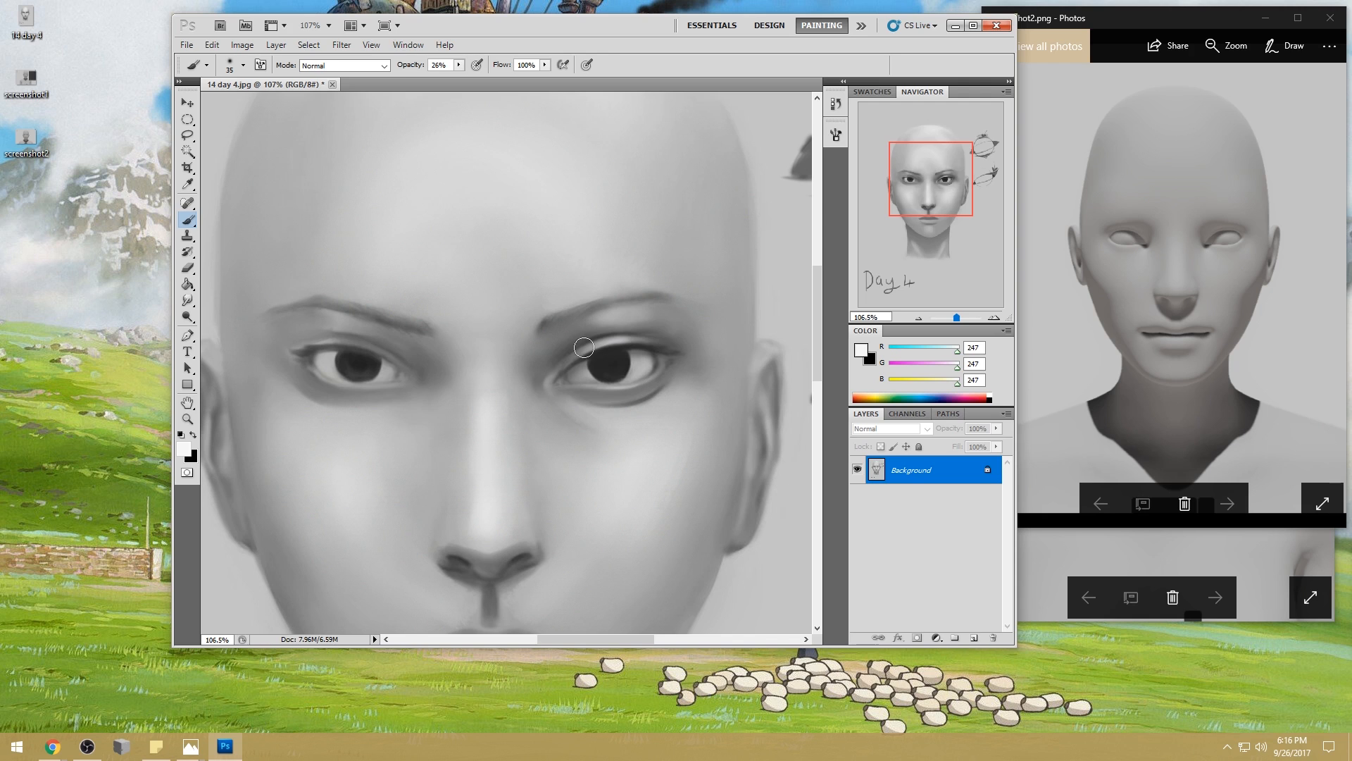
click(187, 301)
click(256, 327)
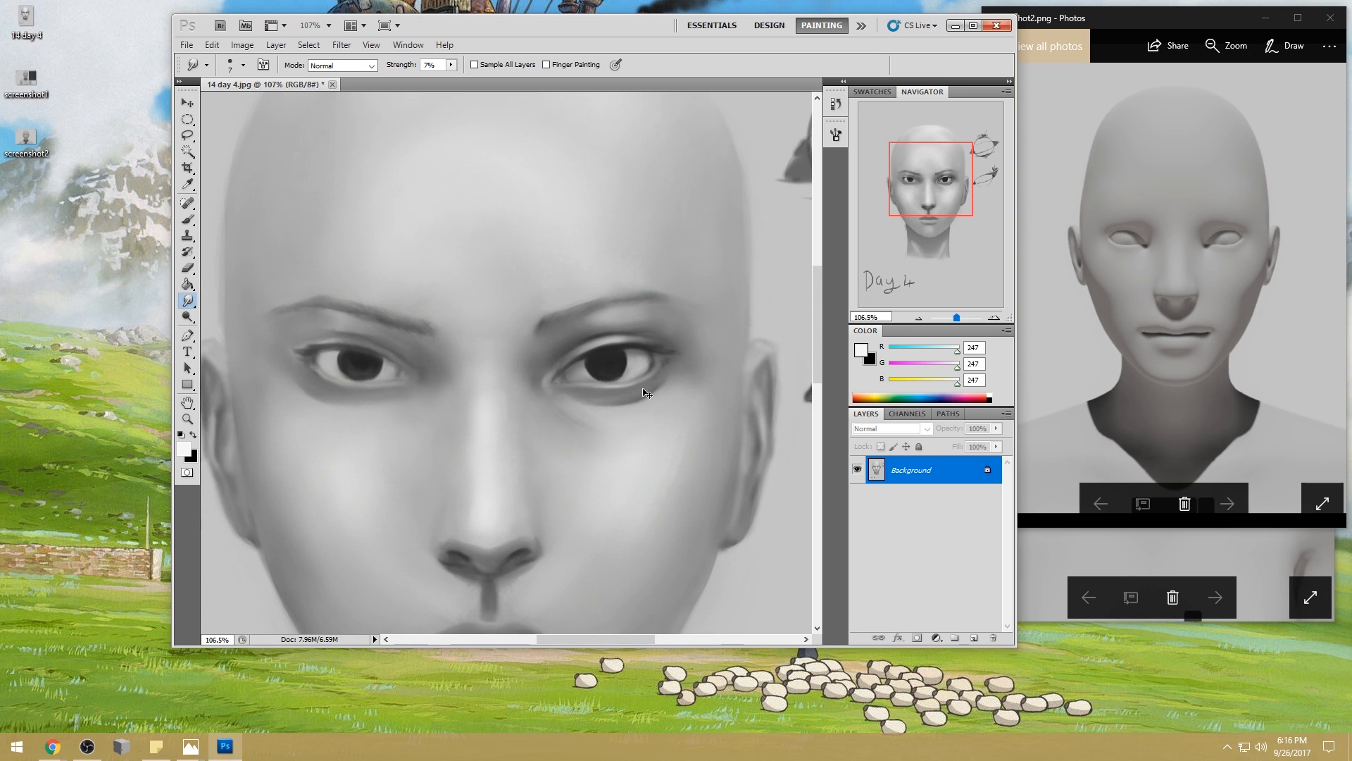
- Choose the 150 px brush preset and frame the image-right eye close up
key(ctrl+minus)
key(ctrl+minus)
key(ctrl+minus)
key(b)
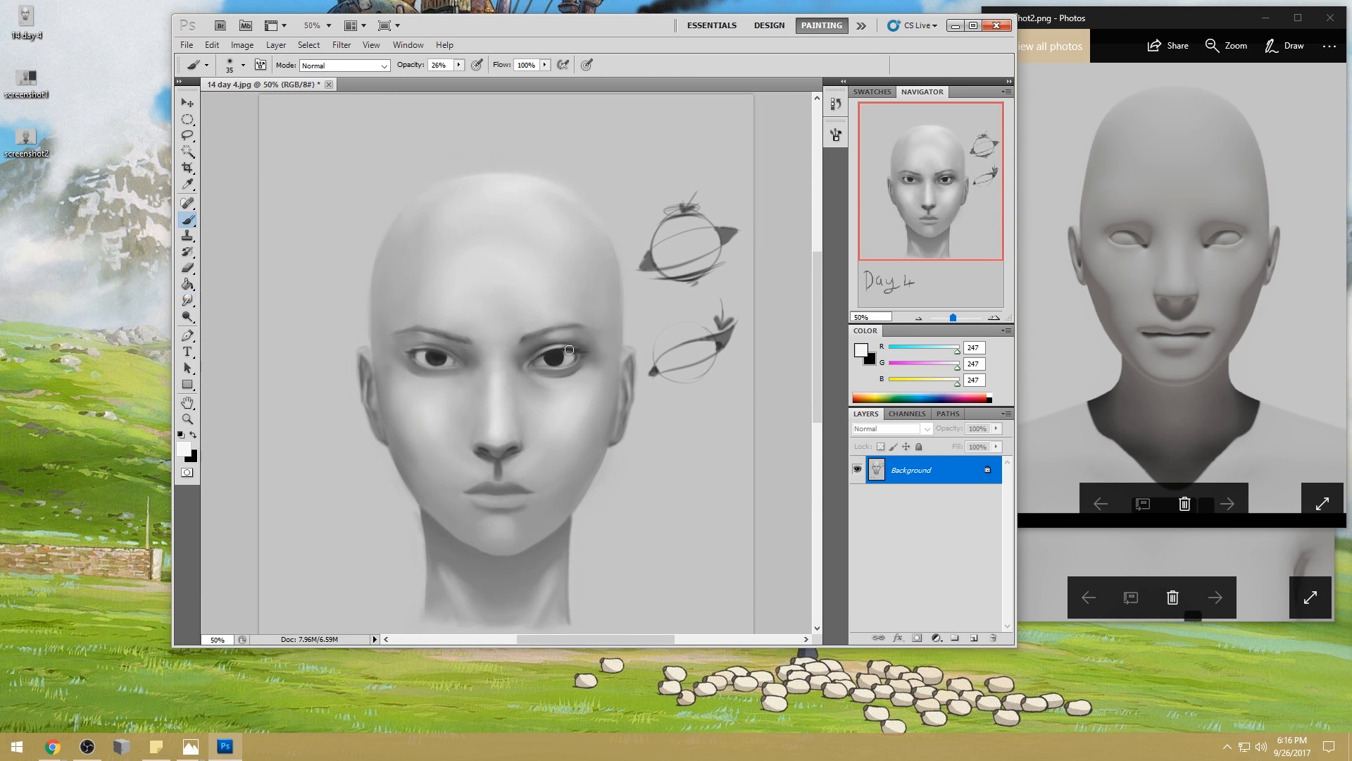
right_click(567, 352)
click(782, 417)
click(785, 185)
key(z)
drag(468, 323, 611, 412)
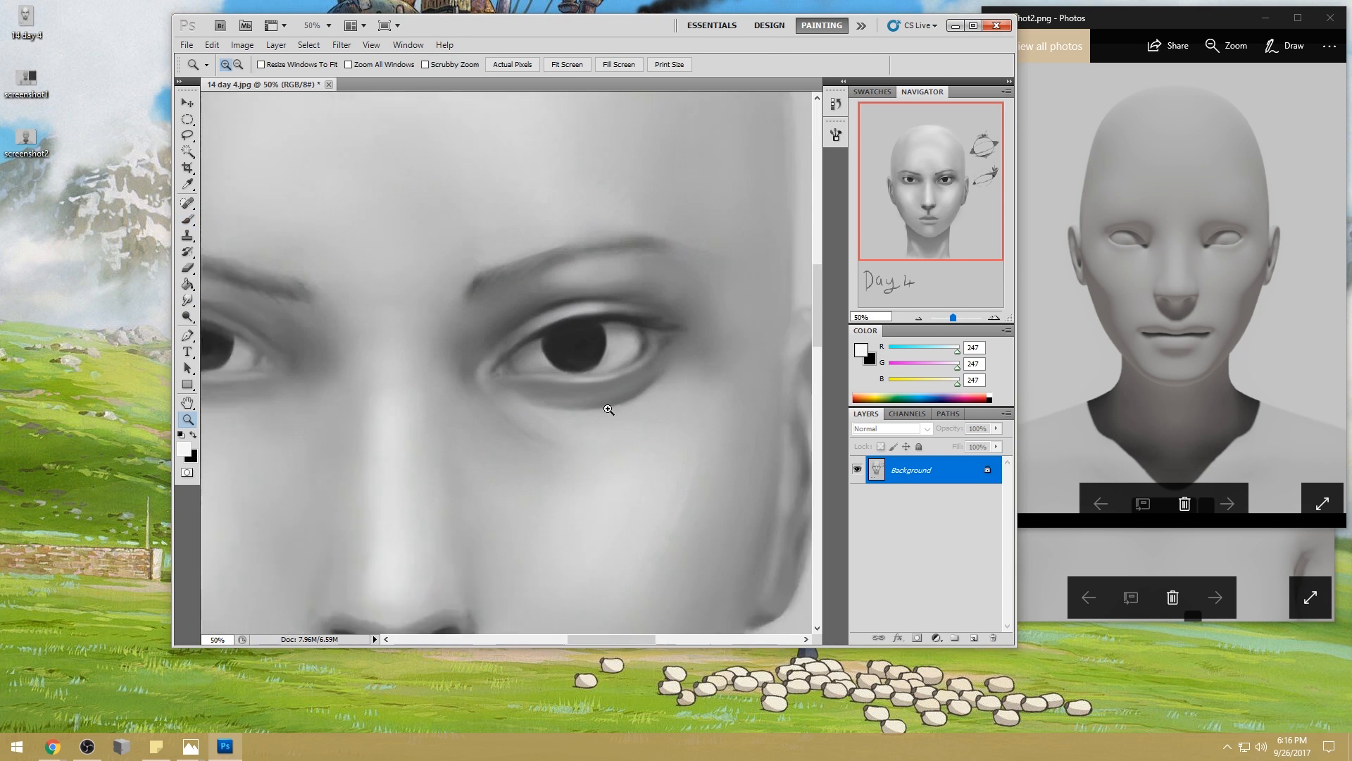
key(b)
- Open the Liquify filter on the image-right eye and set the Forward Warp brush size to 106
click(341, 44)
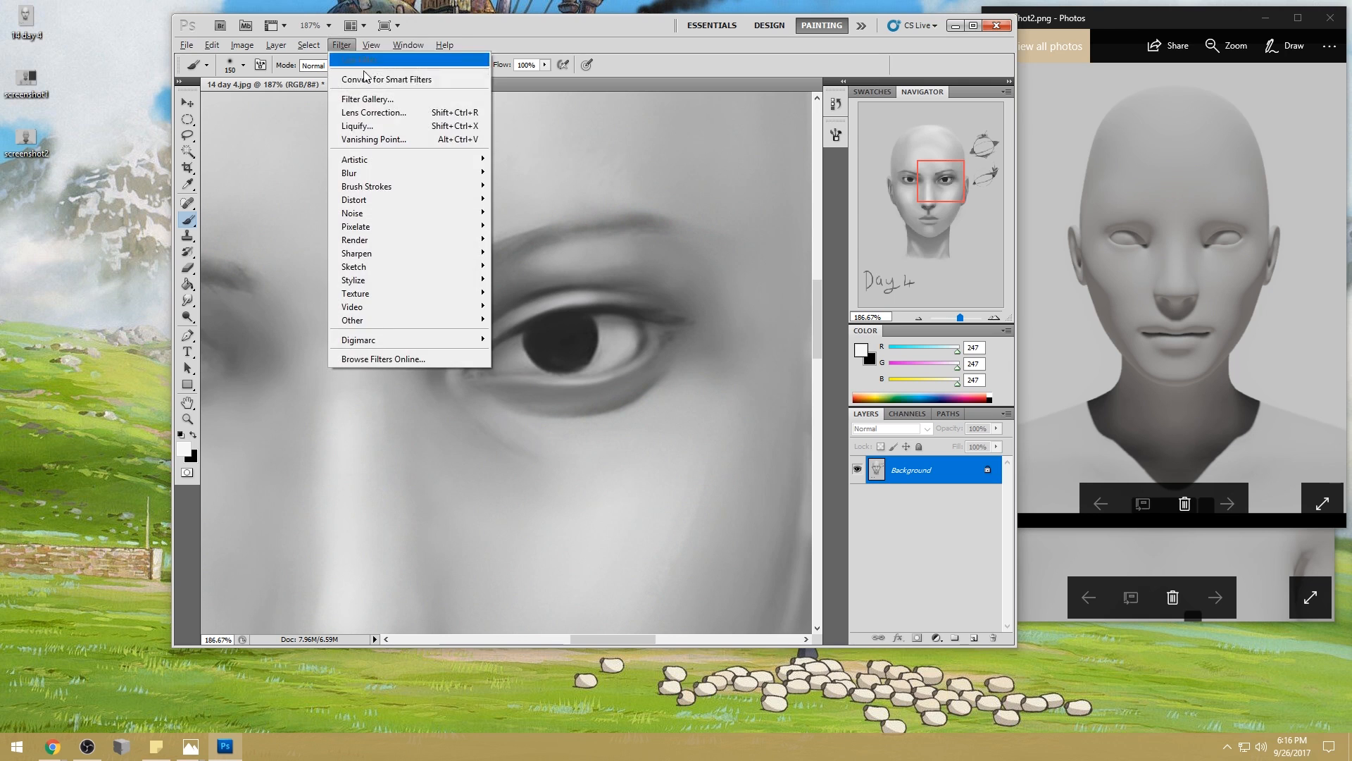
click(366, 127)
key(z)
drag(474, 238, 608, 338)
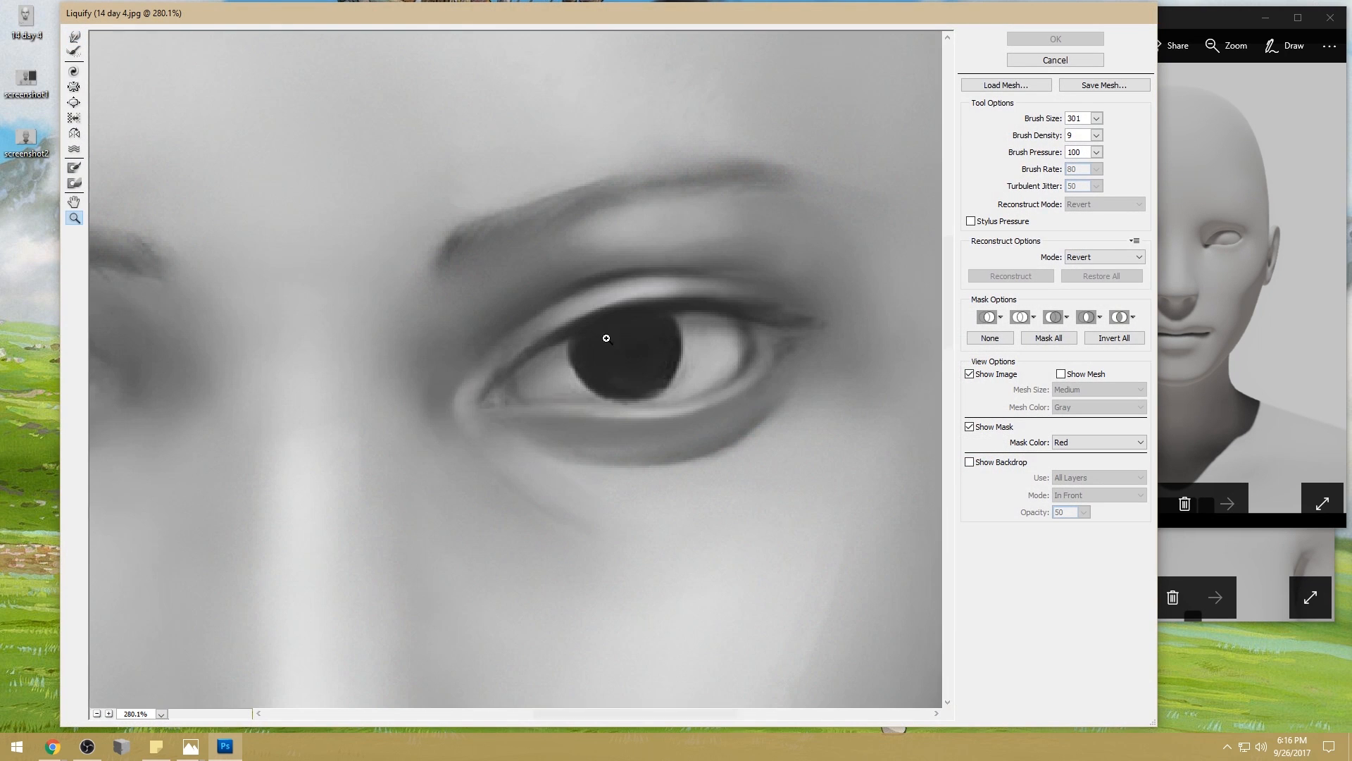
click(71, 39)
click(1097, 118)
drag(1070, 134, 1033, 136)
click(568, 422)
- Reshape the lower lid of the image-right eye with Forward Warp and apply the distortion
drag(569, 417, 619, 425)
key(ctrl+z)
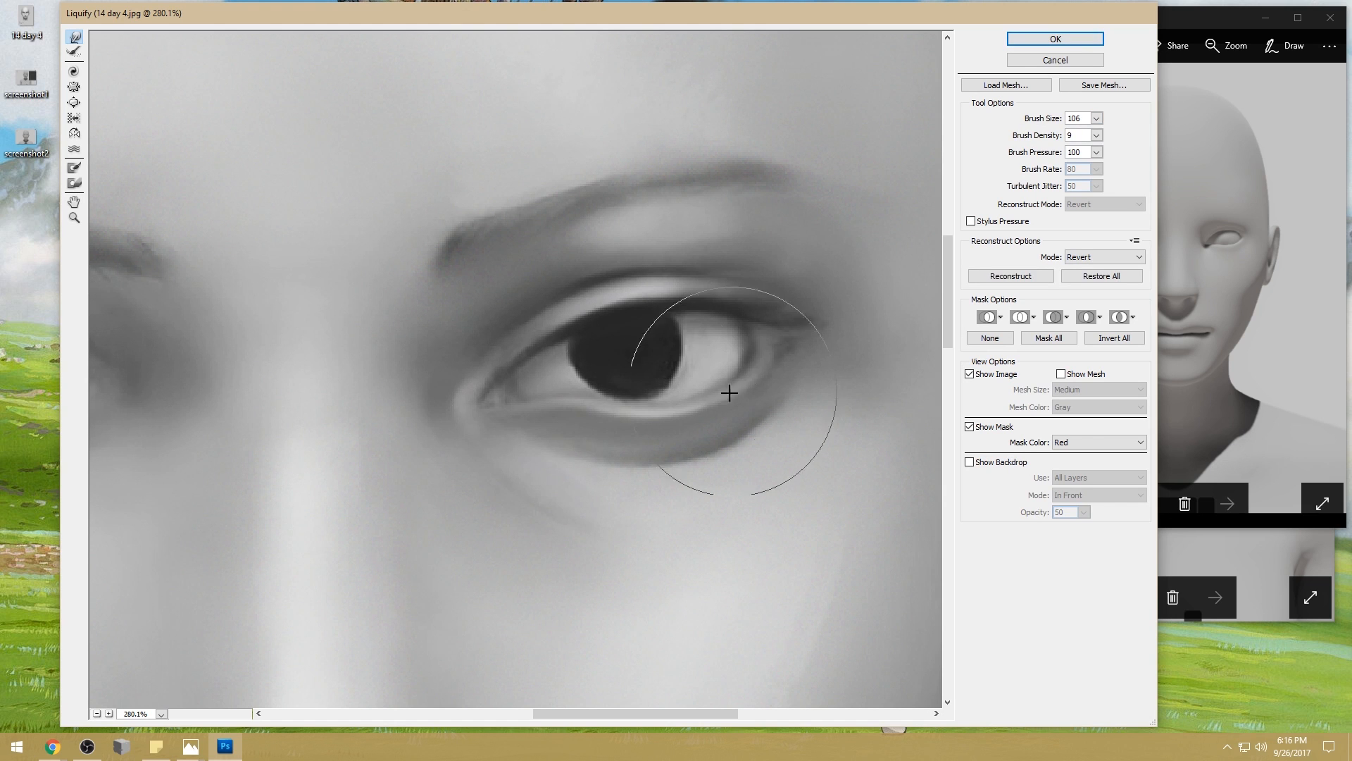
drag(634, 426, 627, 422)
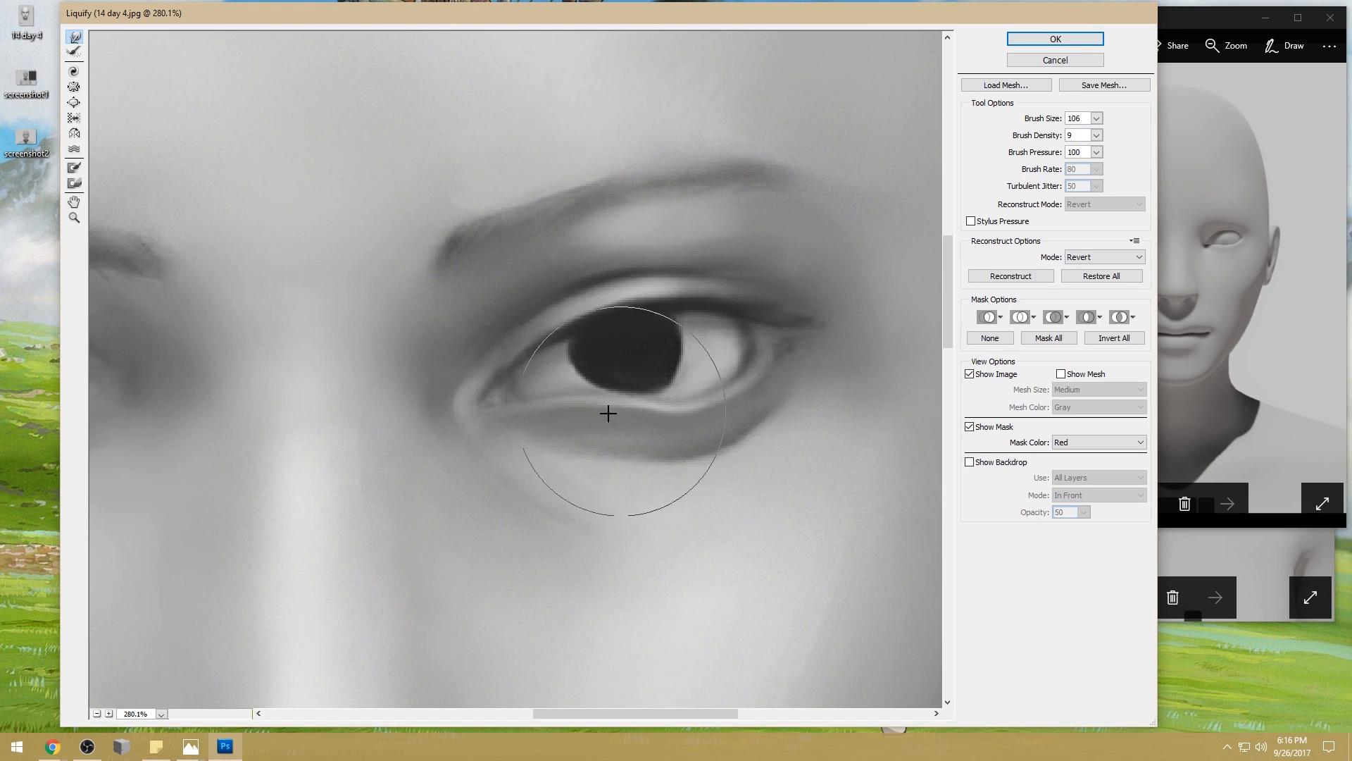
key(ctrl+alt+z)
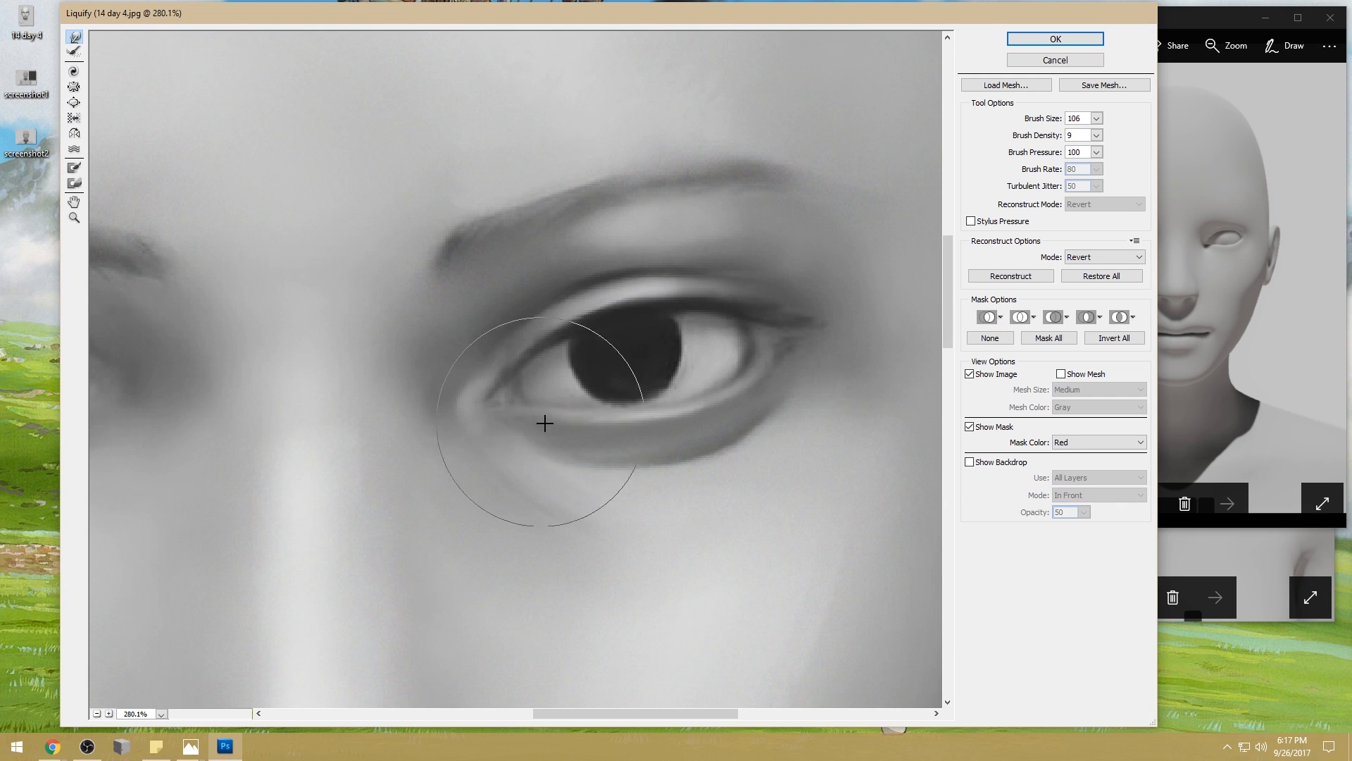
click(1056, 36)
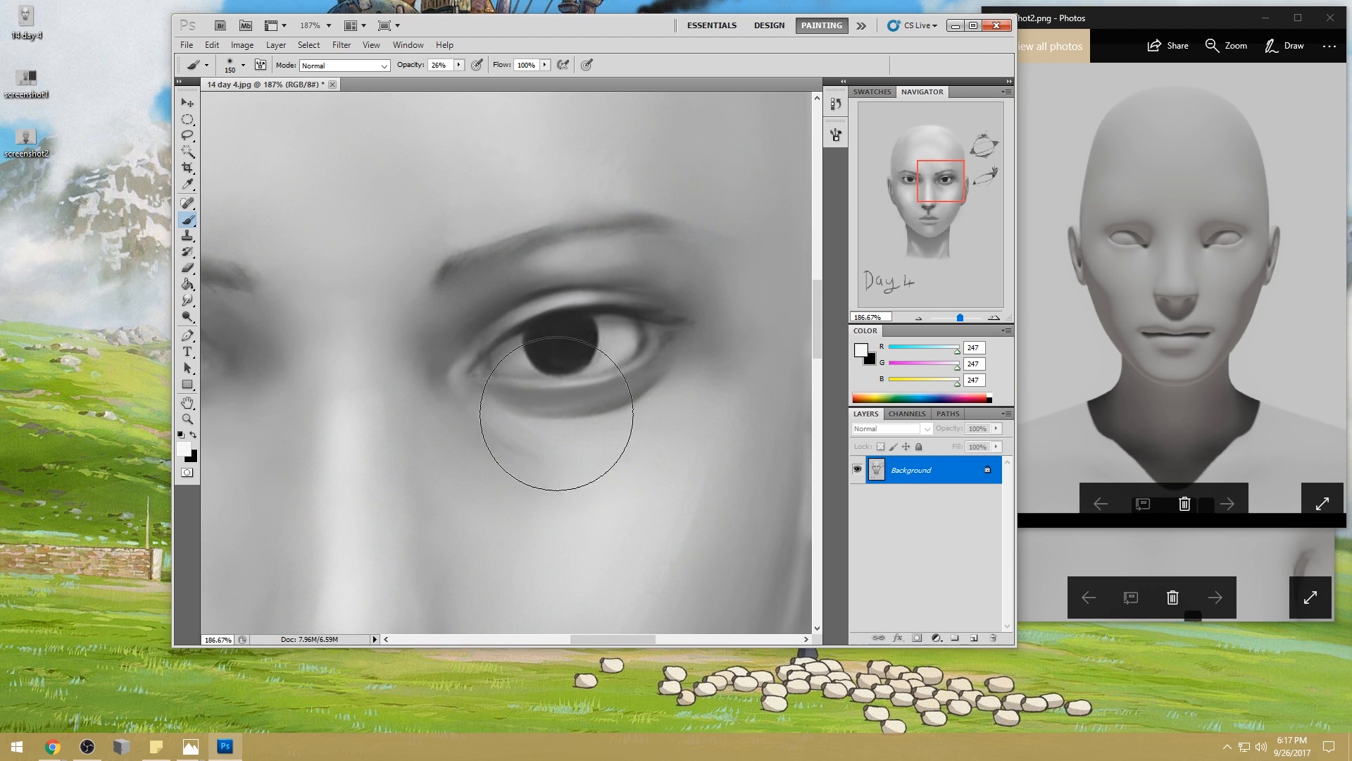
- Choose the textured 80 px brush preset, sample a light skin grey beneath the image-right eye and set the opacity to 100%
key(ctrl+minus)
key(ctrl+minus)
drag(614, 378, 661, 329)
right_click(604, 327)
click(740, 462)
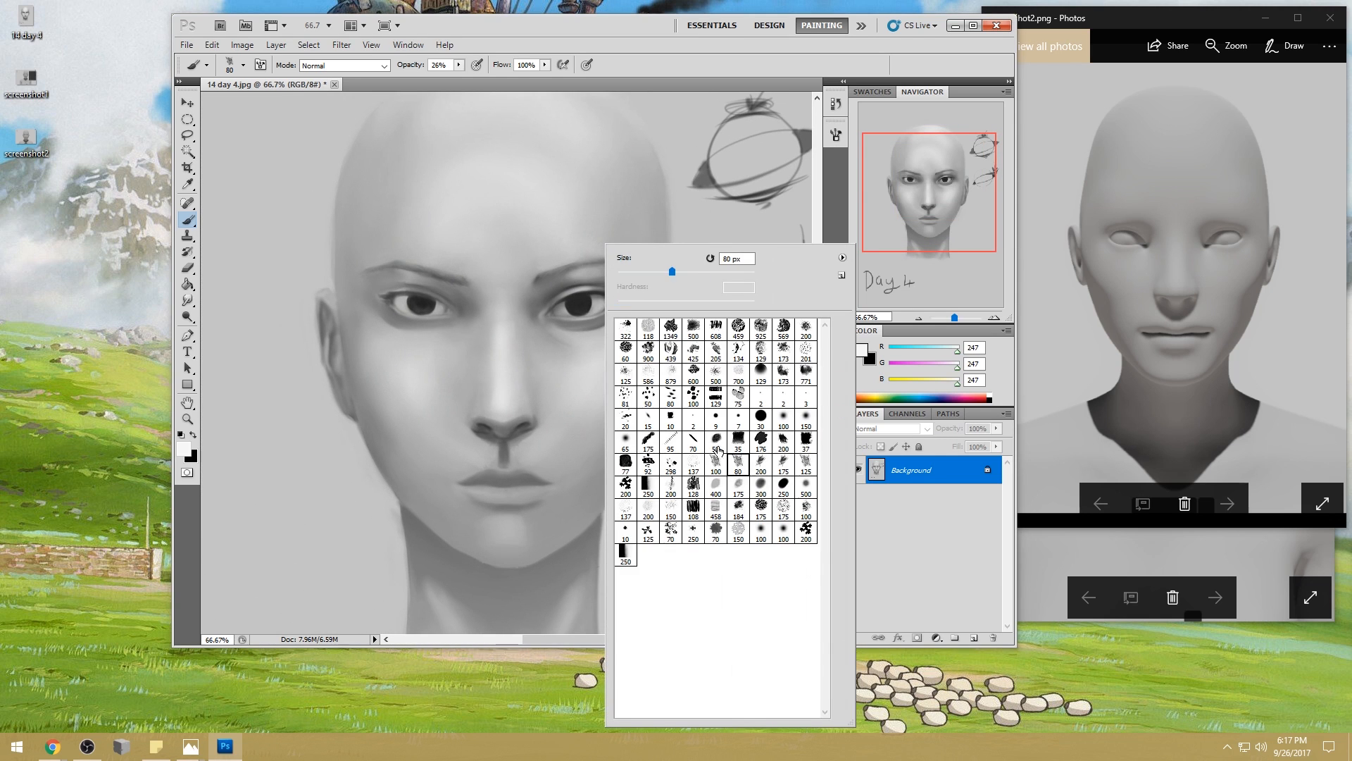
alt+click(598, 338)
click(459, 64)
drag(459, 77, 537, 90)
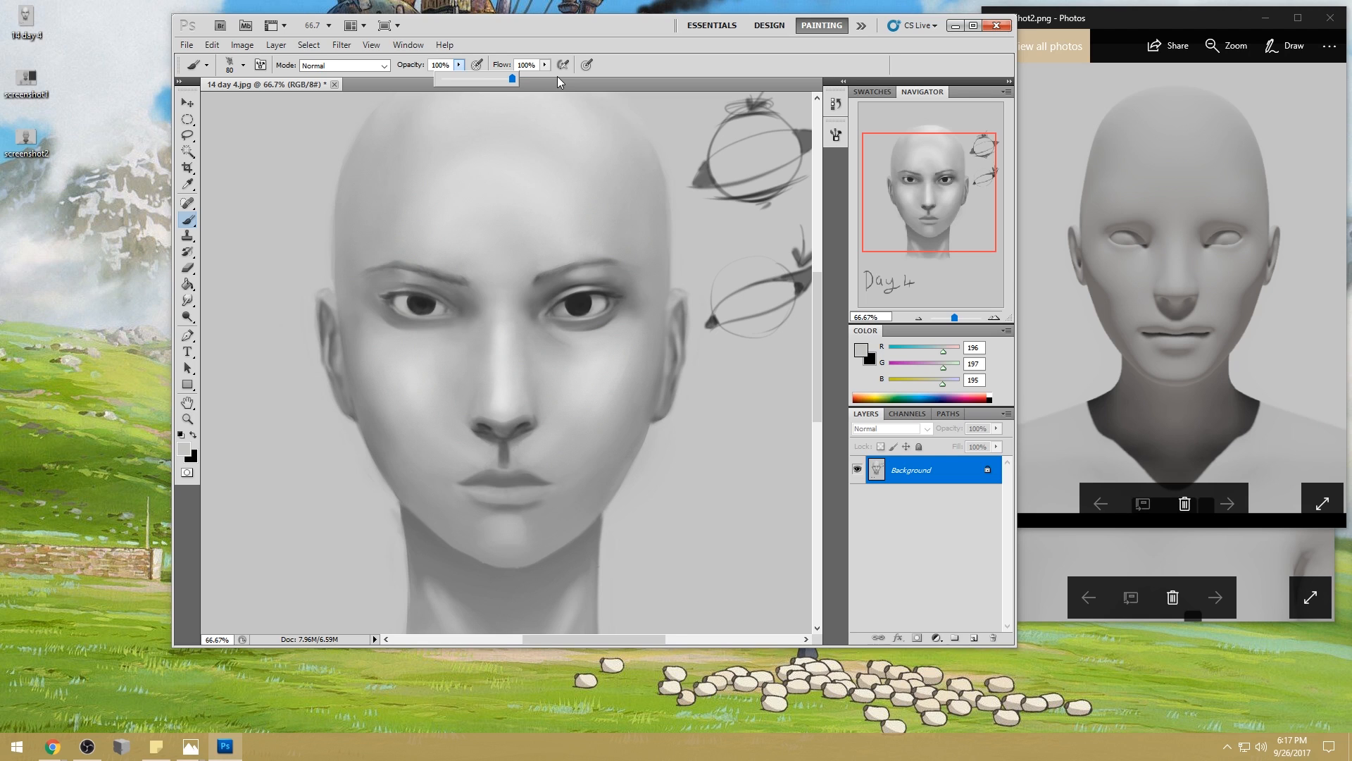
- Darken the image-right eyebrow with a small textured brush using the dark grey of RGB 37 sampled from the pupil
key(bracketleft)
key(bracketleft)
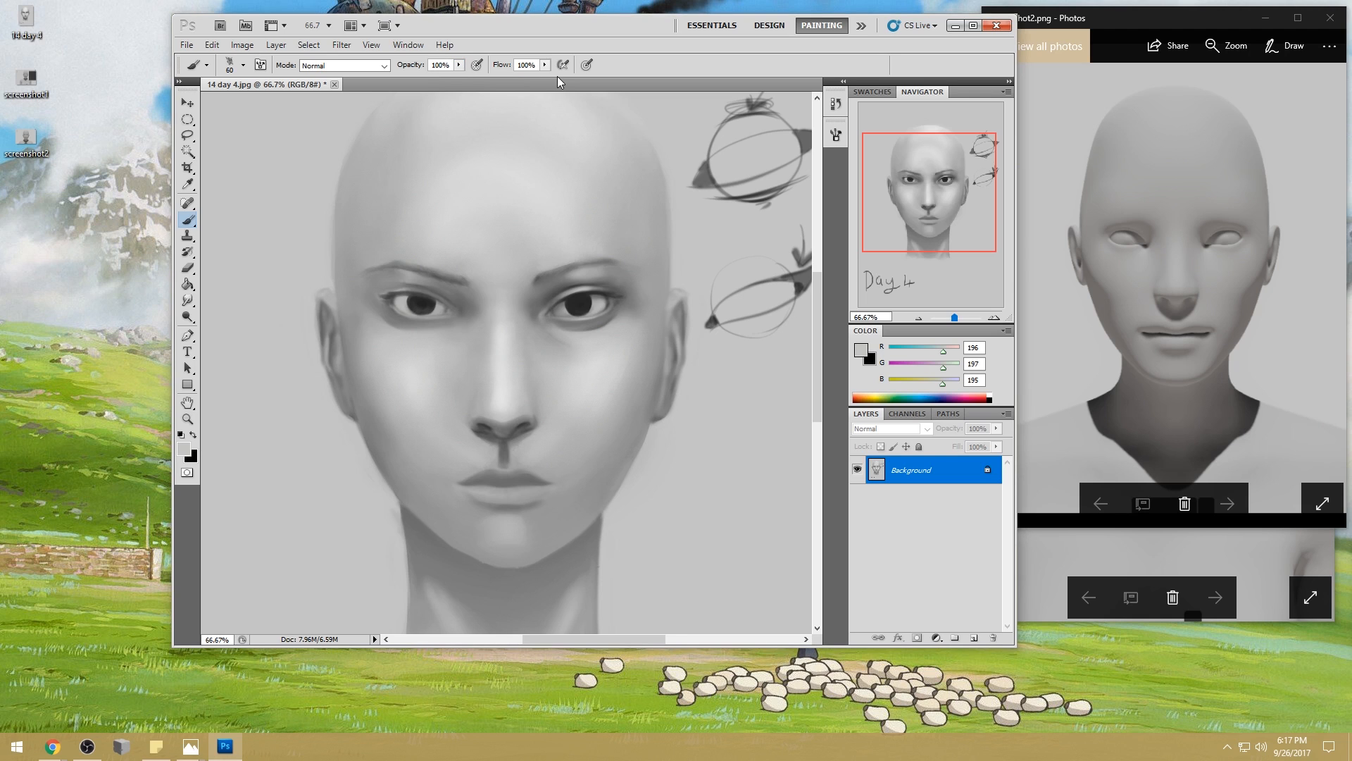
key(bracketleft)
key(bracketleft)
alt+click(584, 299)
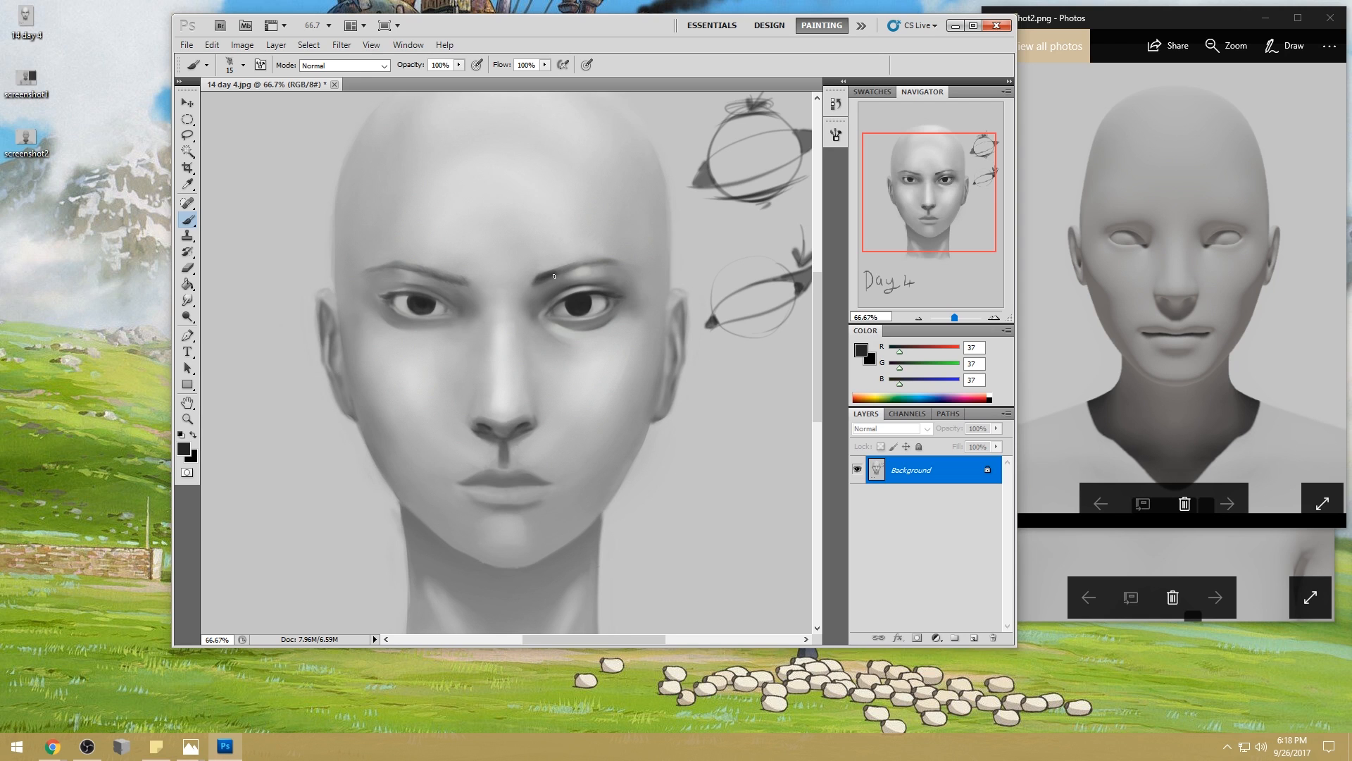
key(bracketright)
drag(571, 267, 600, 262)
key(bracketleft)
key(bracketleft)
- Soften the inner end of the image-right eyebrow with a 15 px Smudge tool at 7% strength
click(188, 301)
key(bracketright)
key(bracketright)
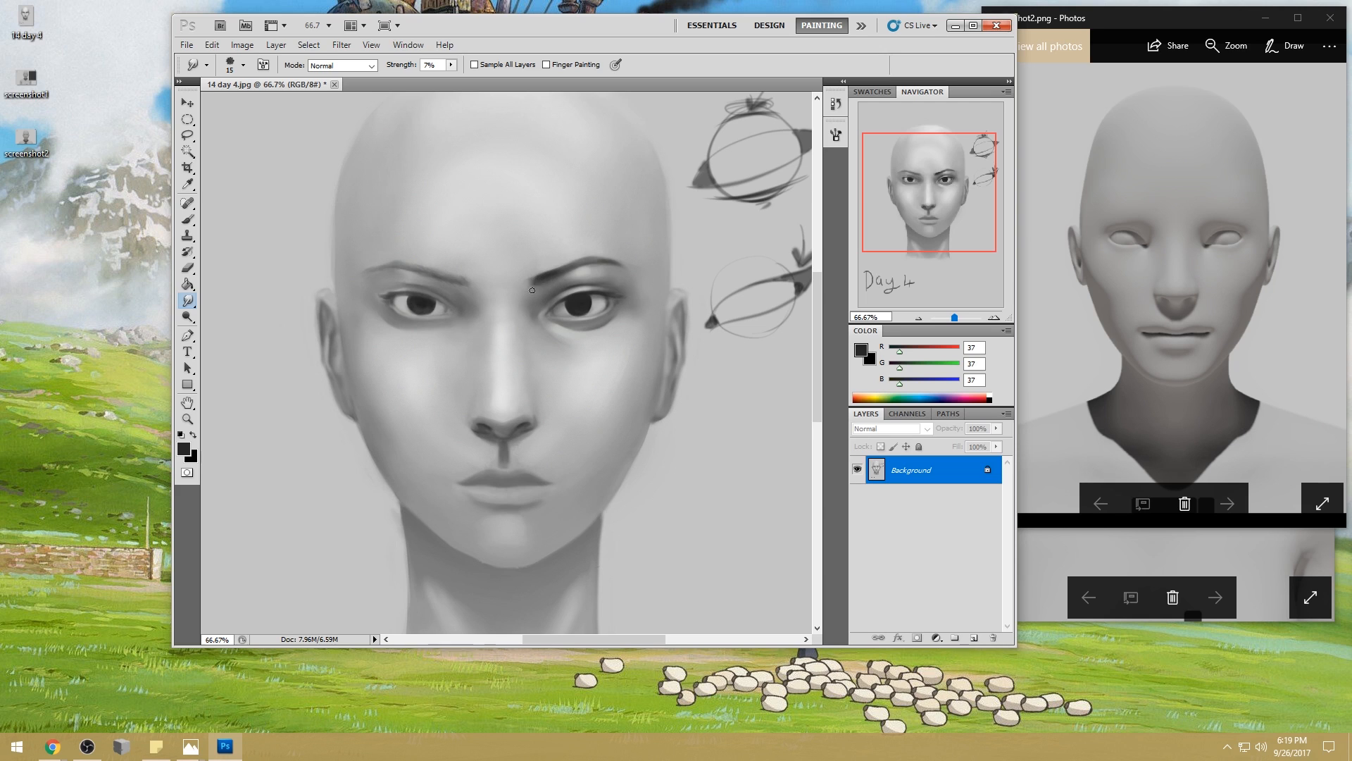
- Refine the edges of the image-right eyebrow with a 10 px brush, sampling neighbouring skin and brow greys
key(b)
alt+click(550, 259)
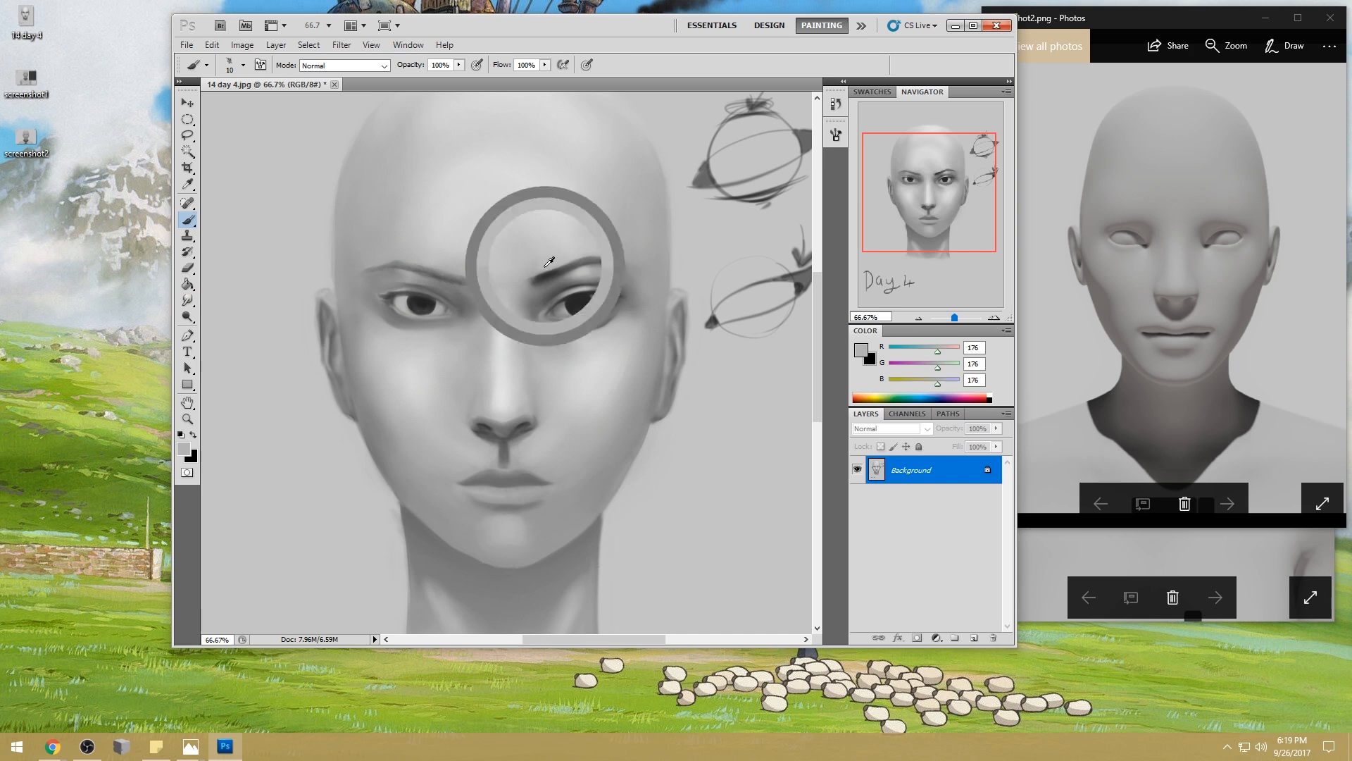
alt+click(555, 265)
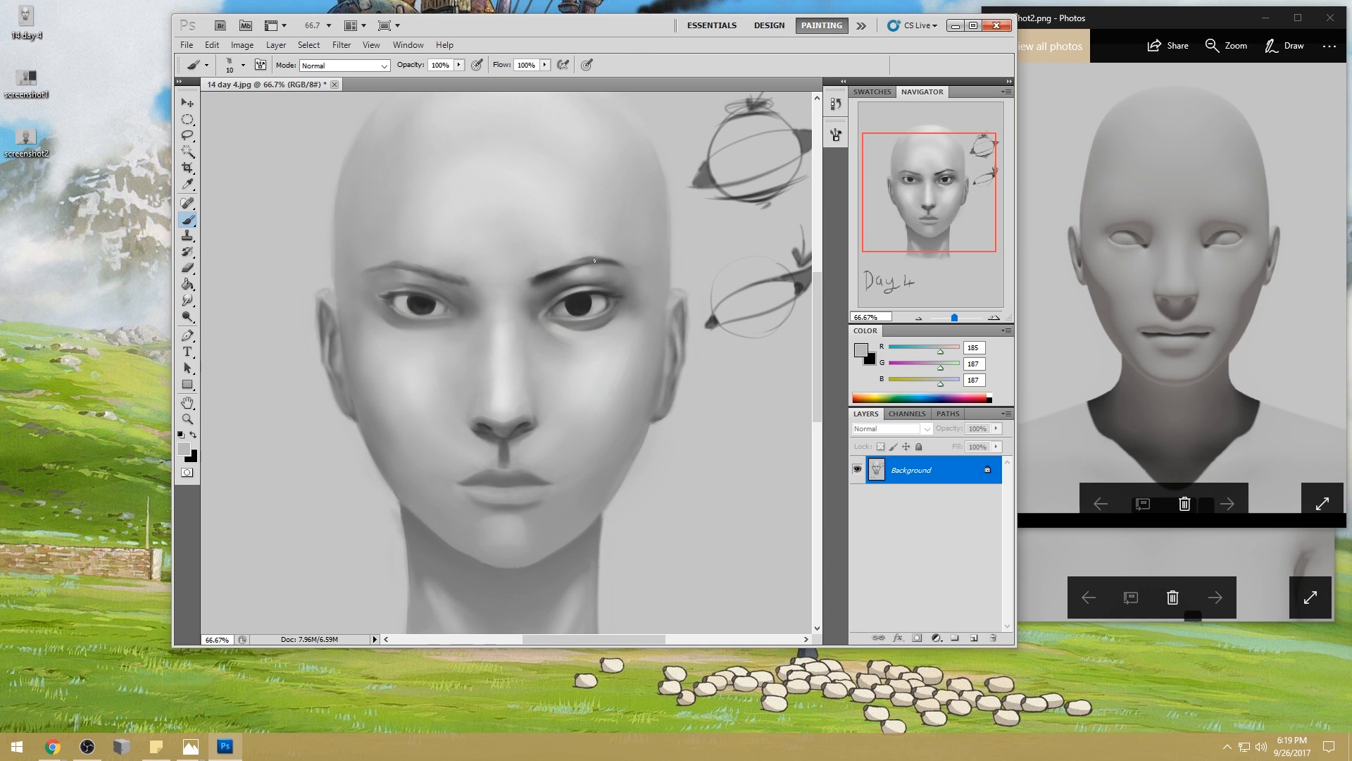
alt+click(541, 285)
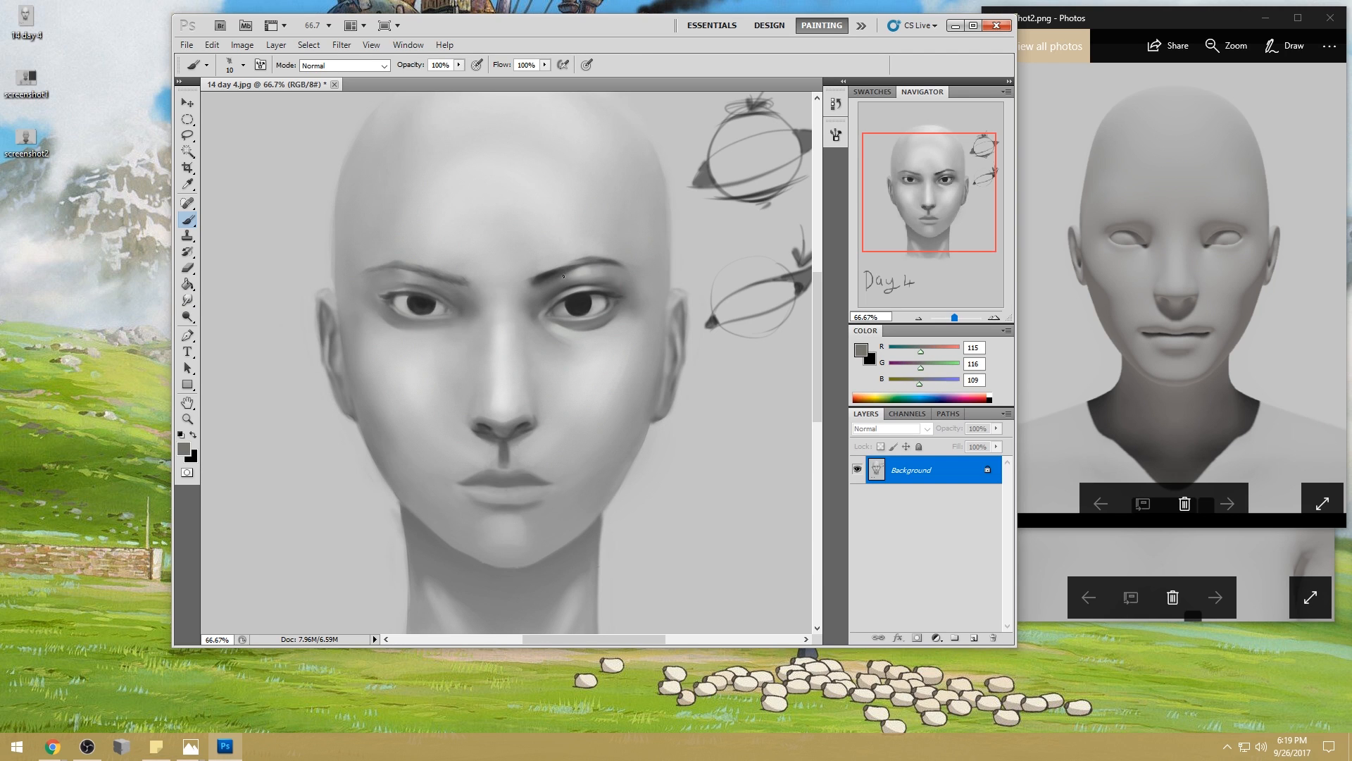
alt+click(557, 281)
alt+click(577, 273)
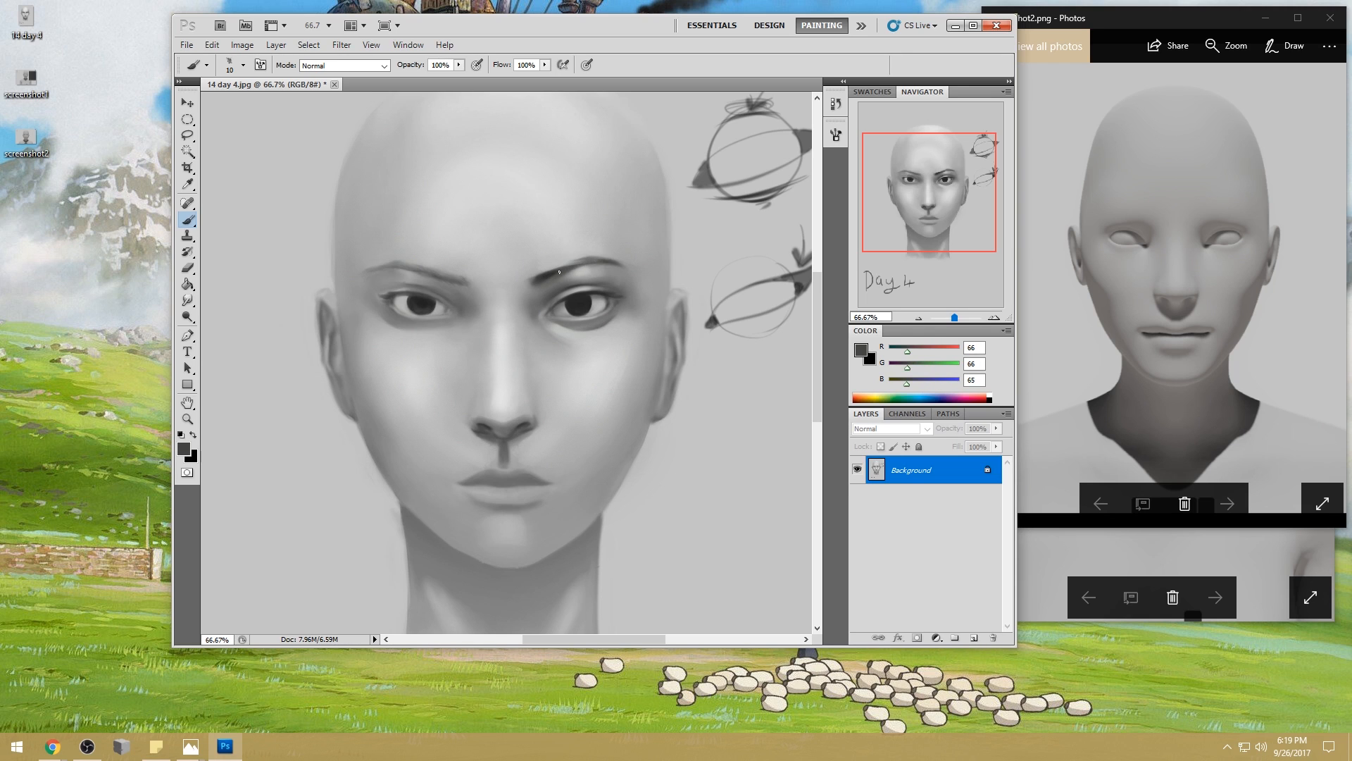
- Clean up the inner end of the image-right eyebrow with sampled brow and skin greys, and soften it with the 7% Smudge tool
alt+click(605, 255)
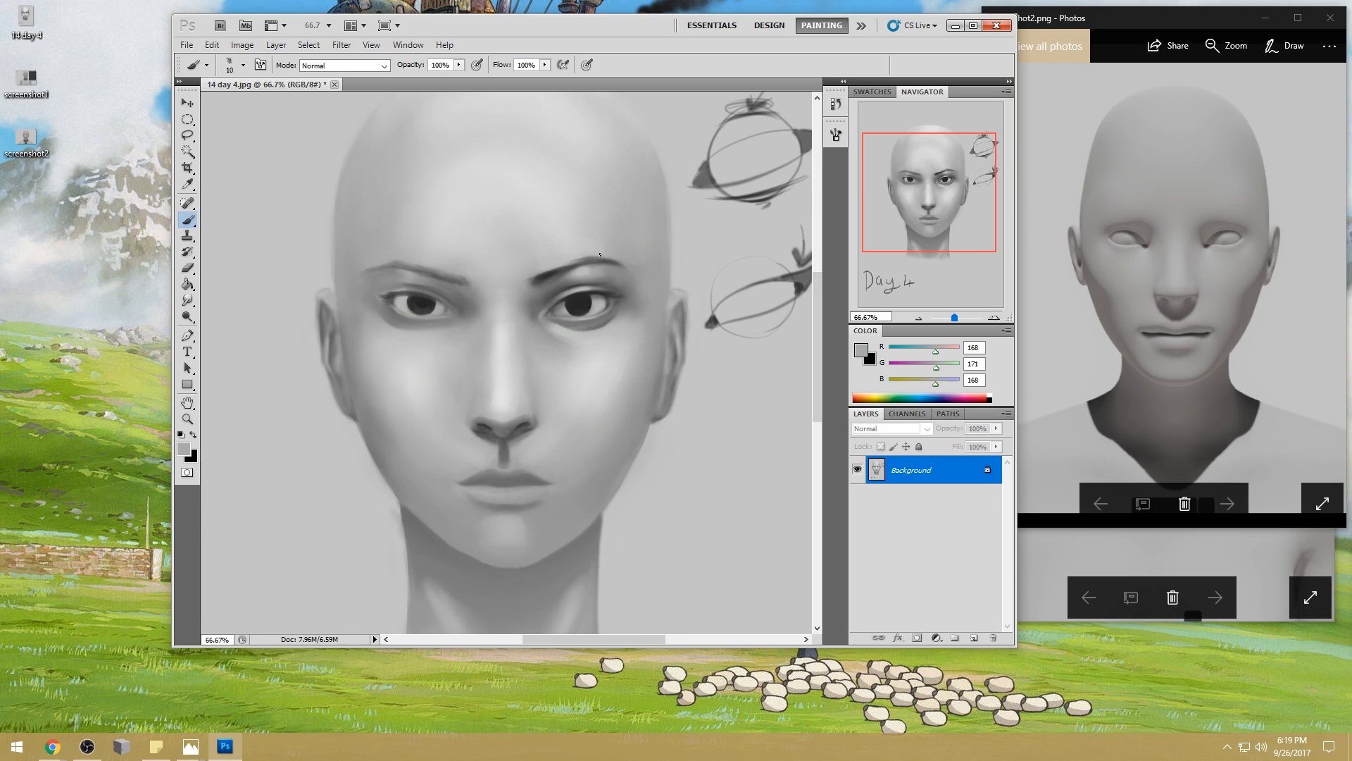
alt+click(532, 280)
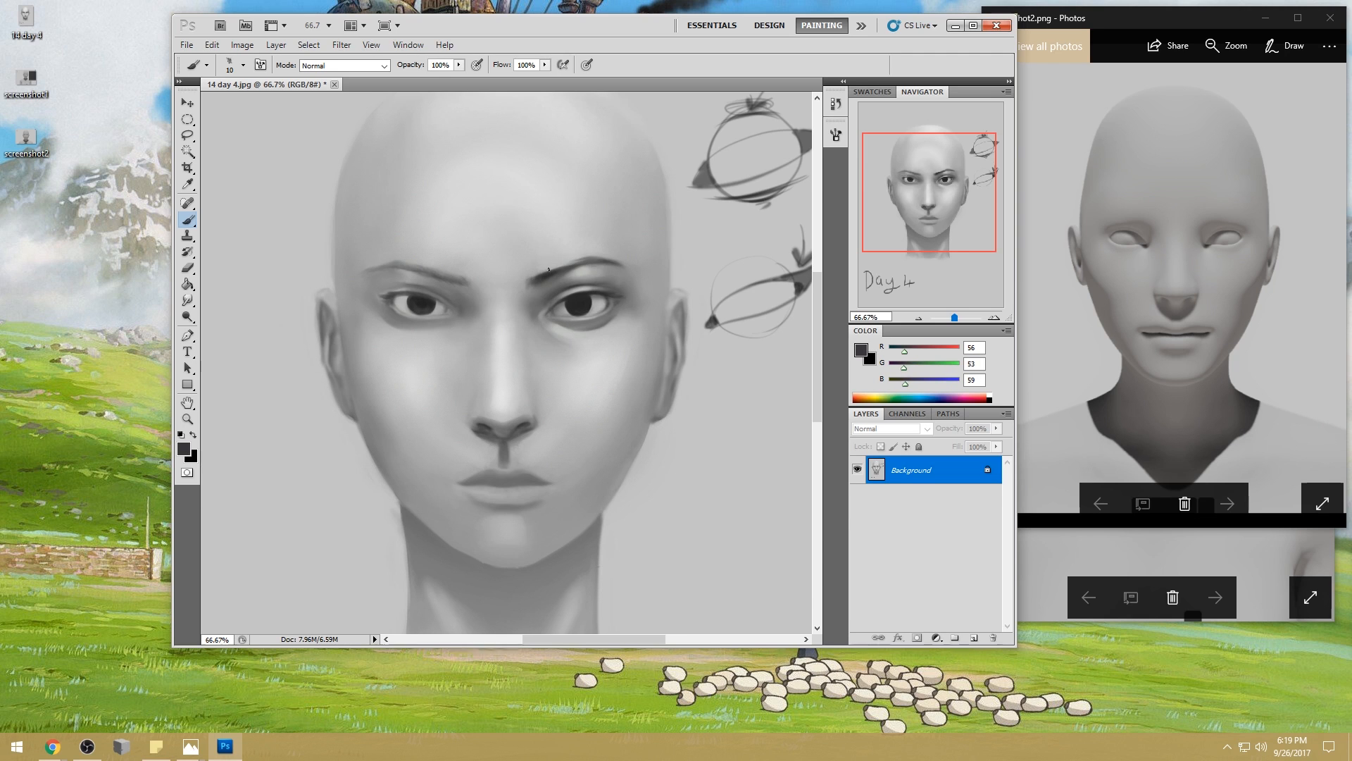
alt+click(541, 259)
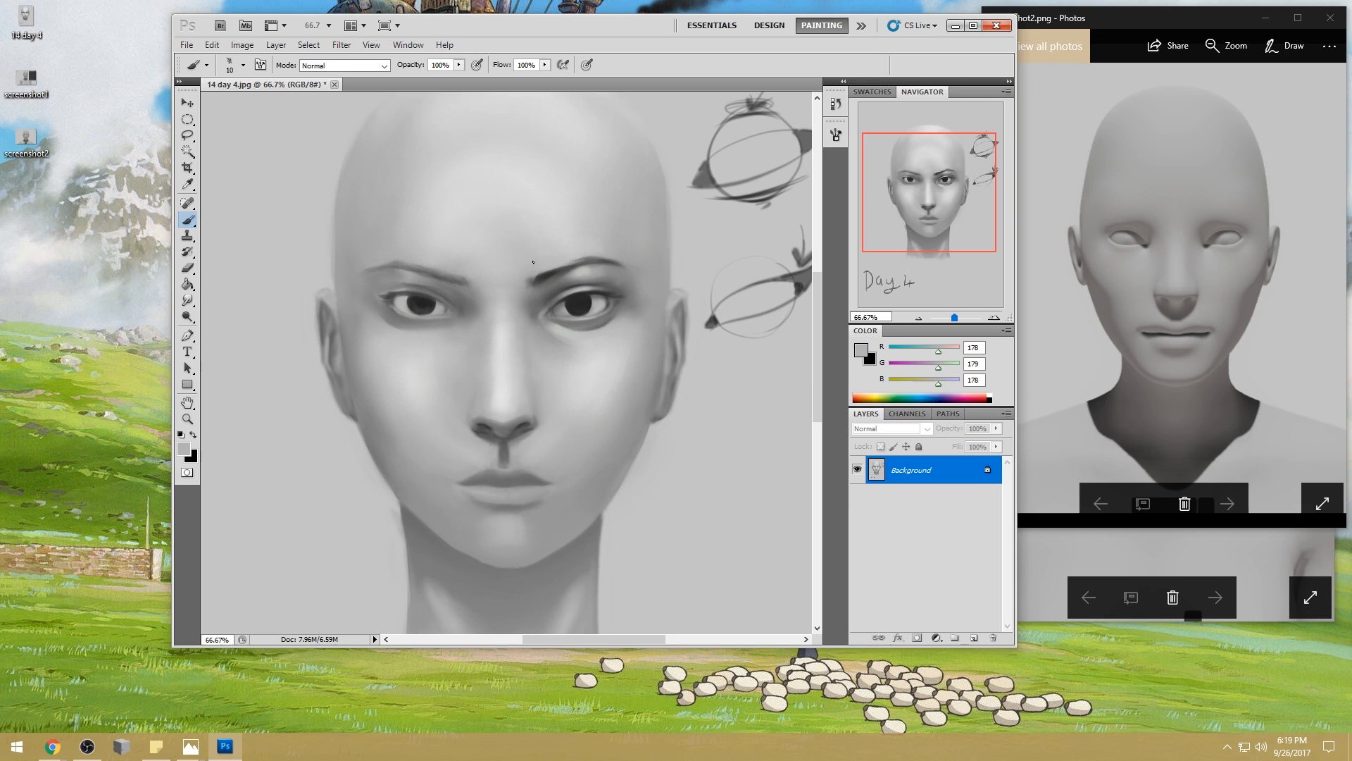
alt+click(526, 289)
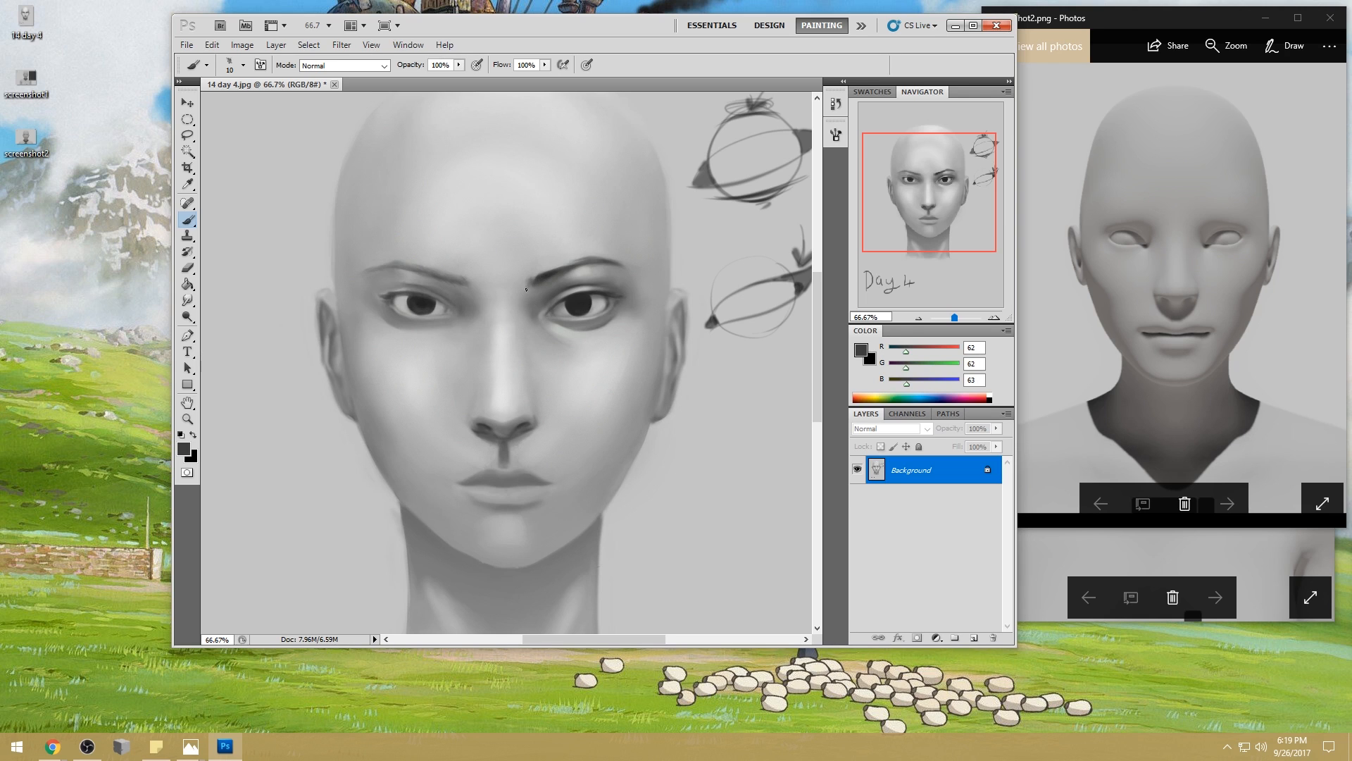
alt+click(535, 269)
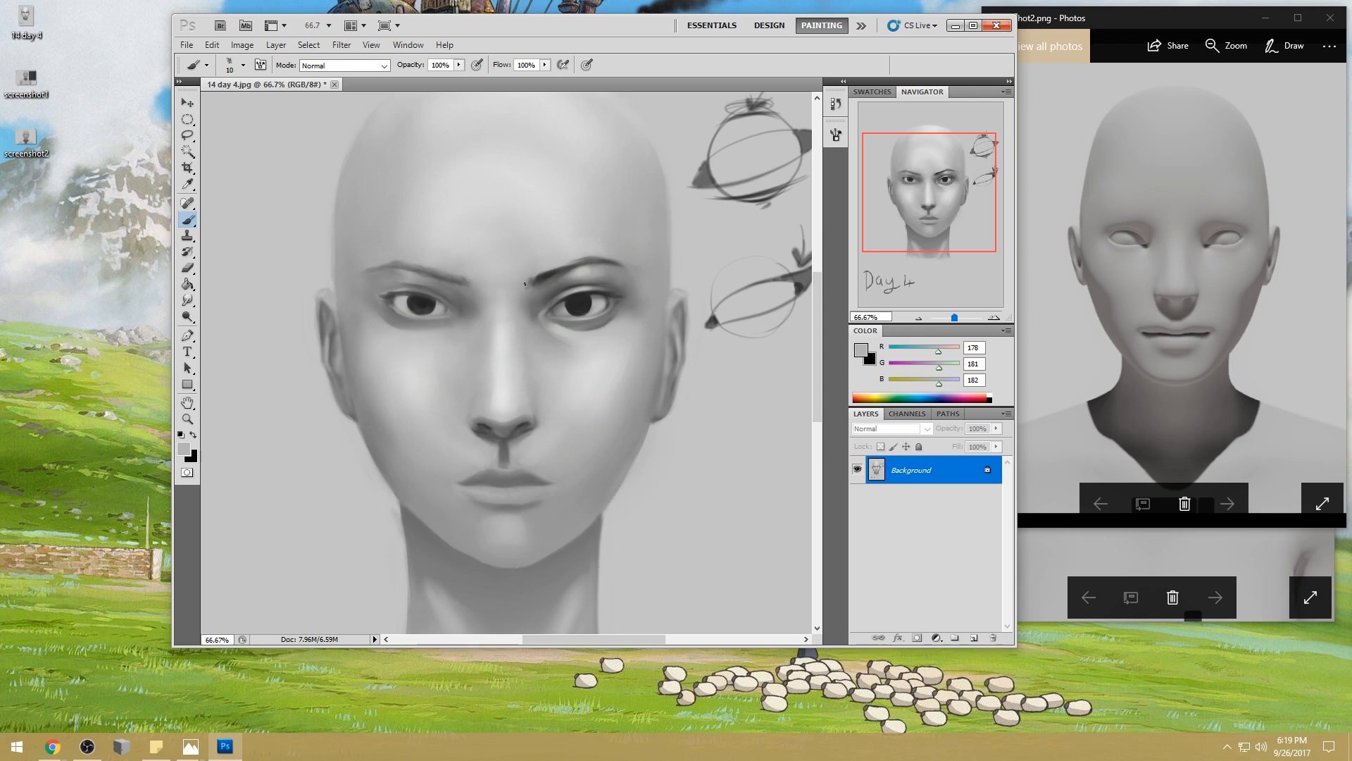
alt+click(528, 294)
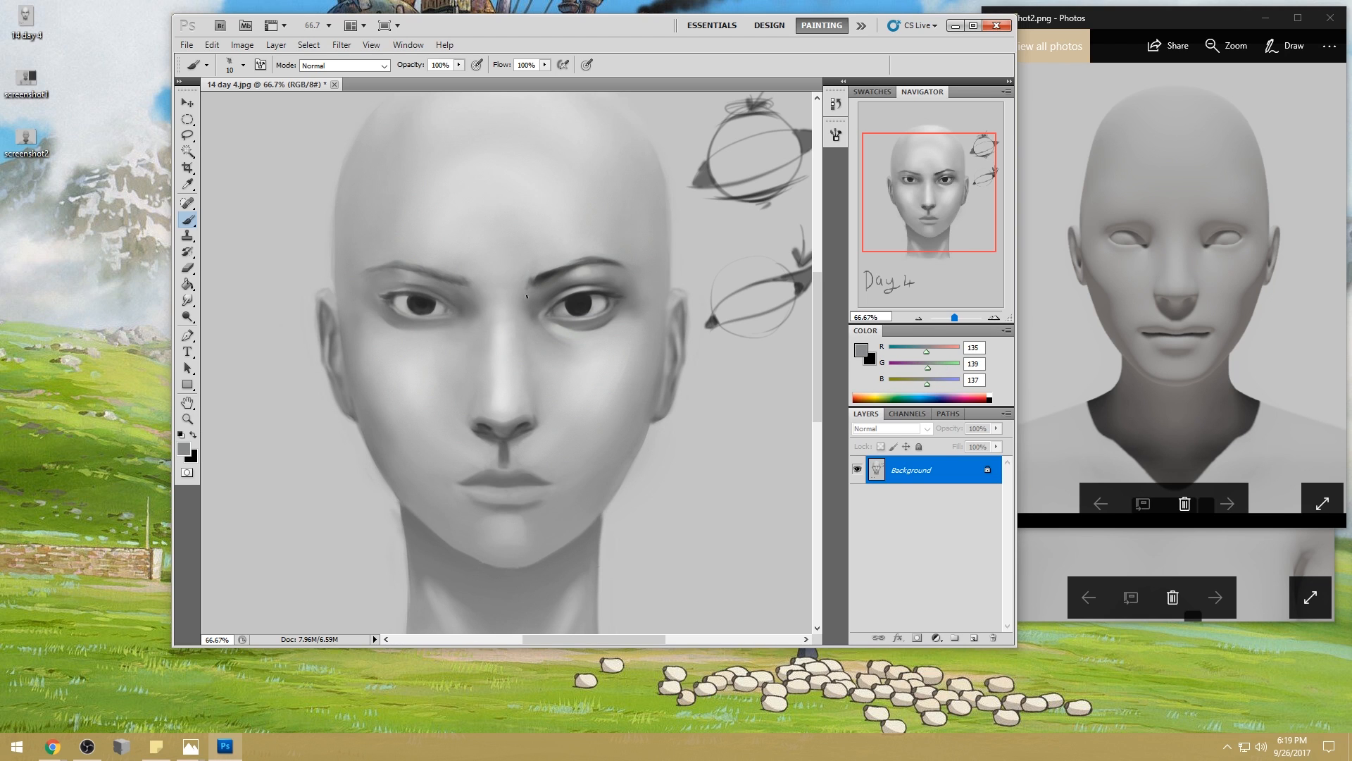
key(r)
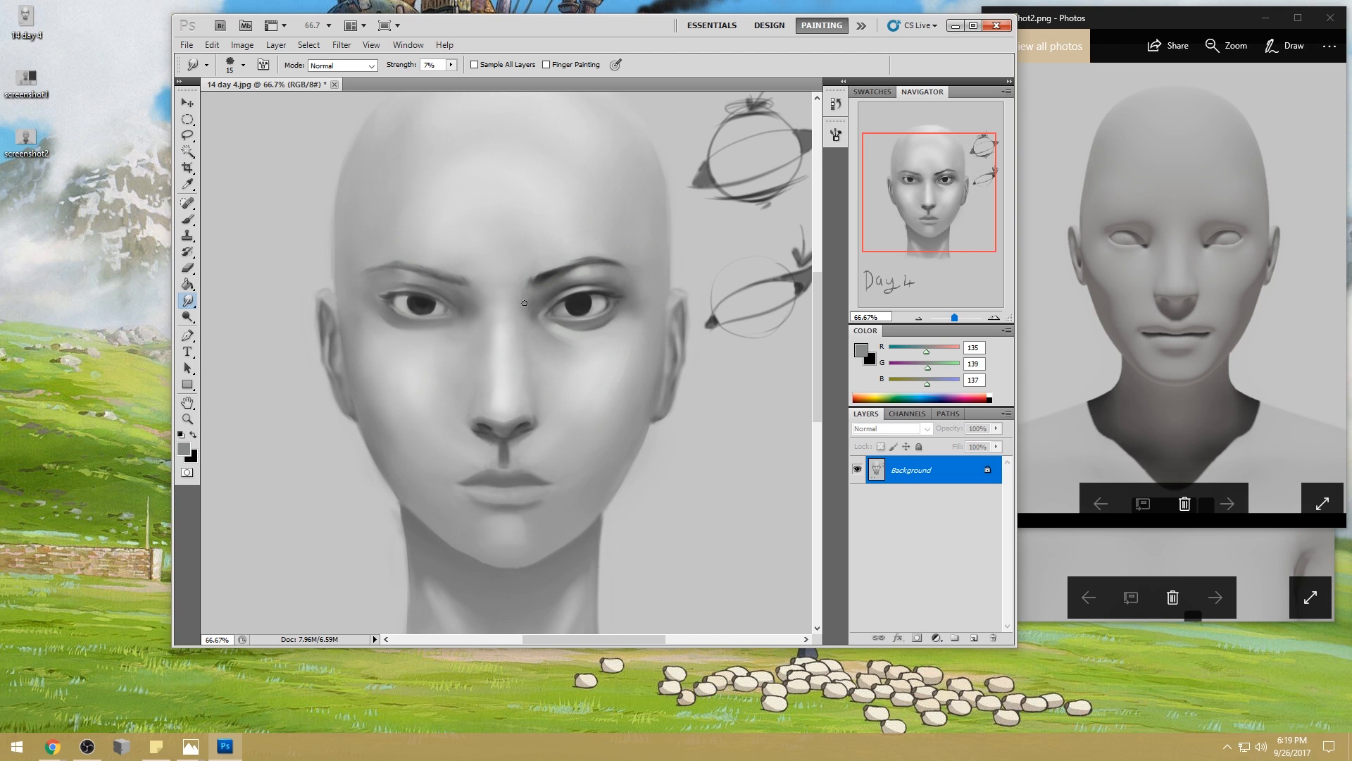
- Set the foreground colour to pure black
key(i)
click(860, 350)
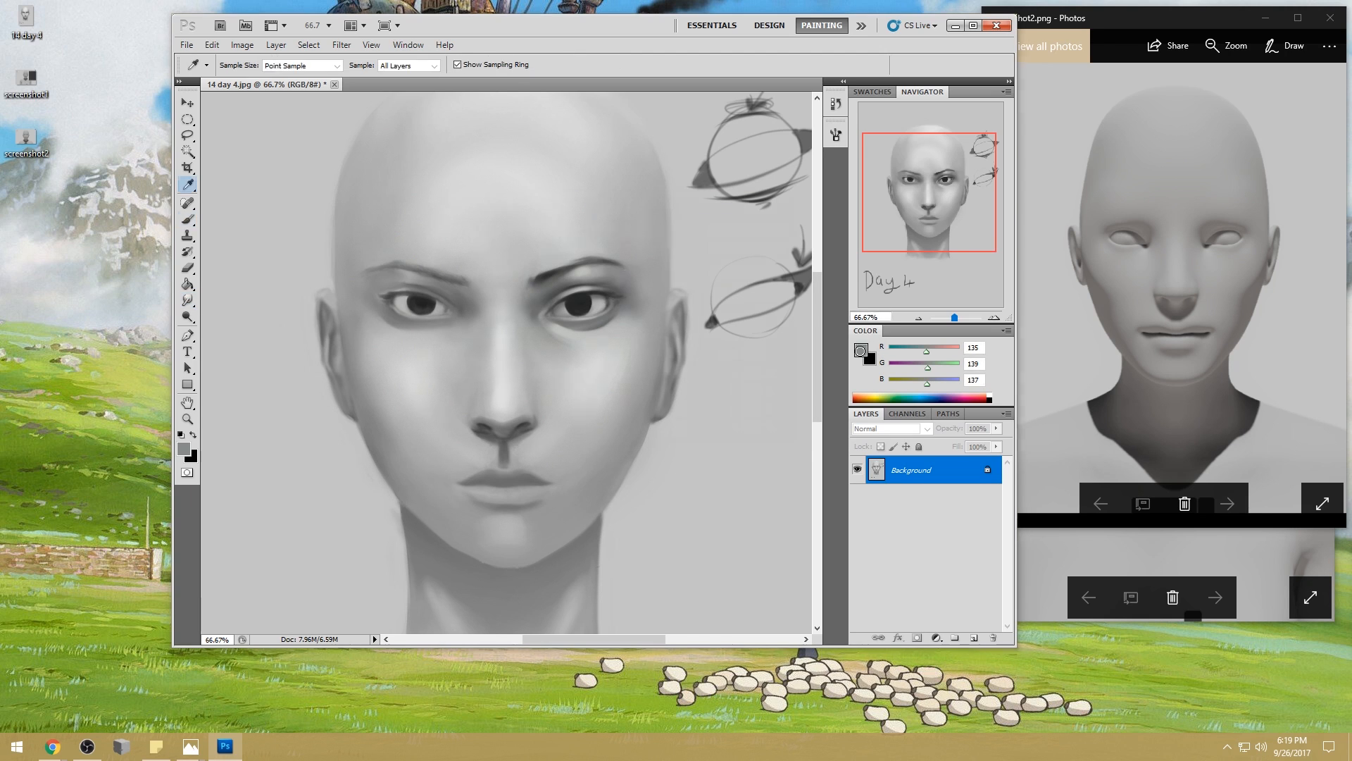
drag(541, 321, 546, 415)
click(759, 227)
- Darken the lash lines of the image-right eye with a very small black brush, undoing the first upper-lid stroke
key(b)
key(ctrl+space)
drag(474, 214, 689, 378)
key(bracketleft)
key(bracketleft)
drag(446, 368, 540, 360)
key(ctrl+z)
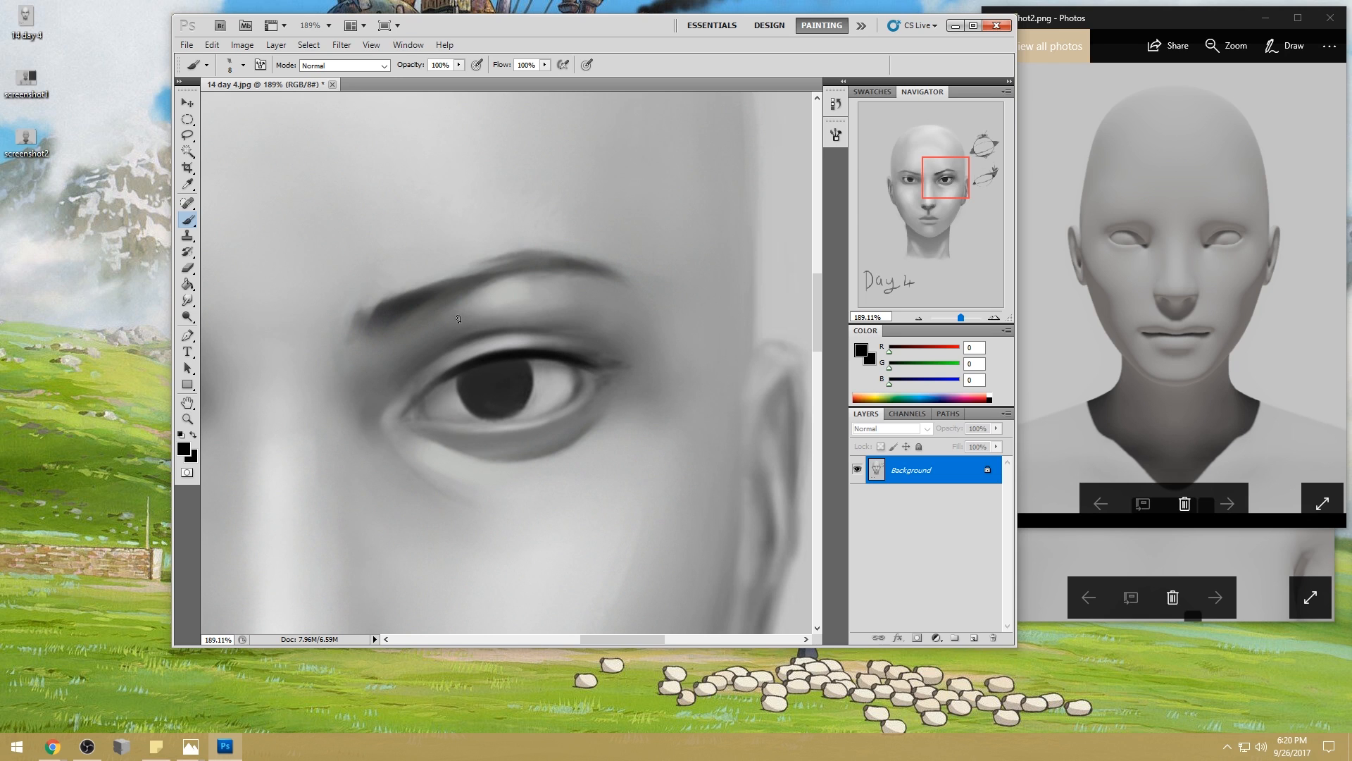
key(bracketleft)
key(bracketright)
key(bracketright)
key(bracketright)
key(bracketleft)
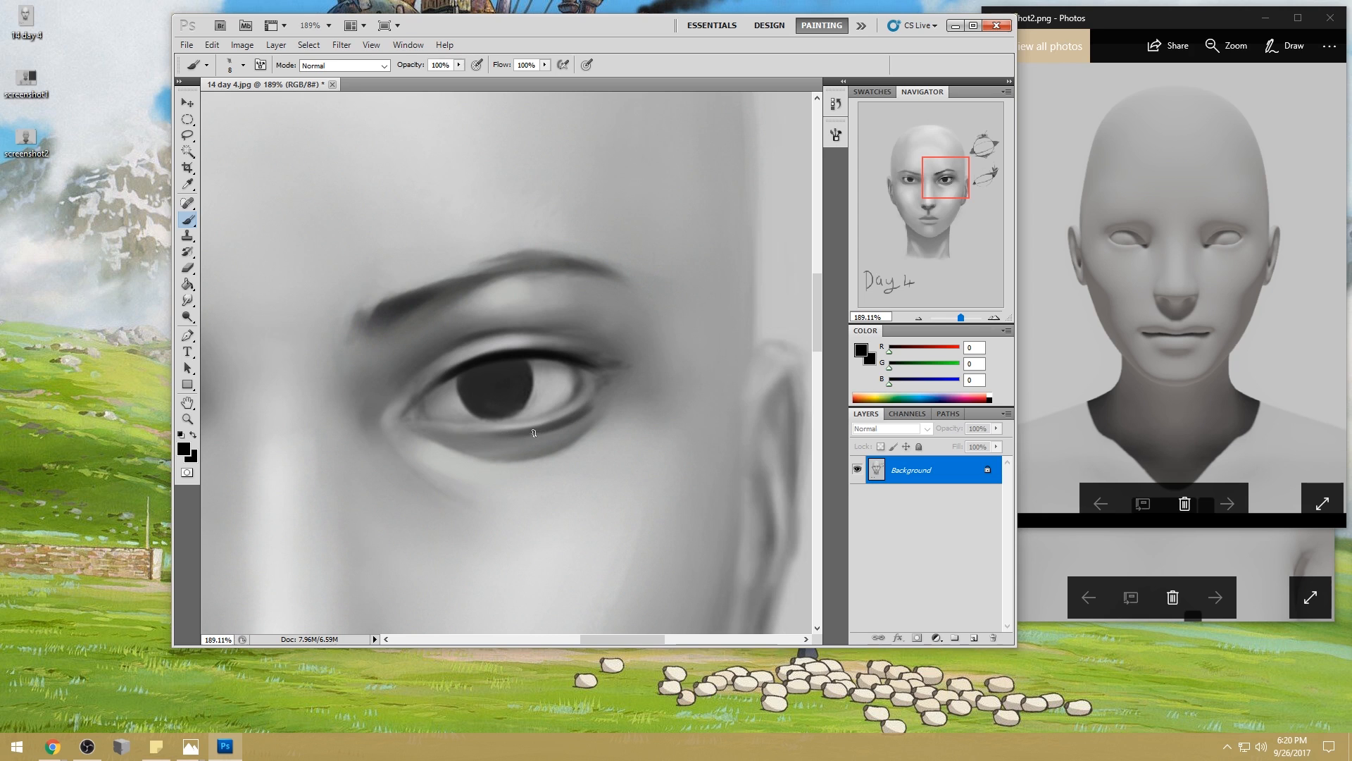
- Touch up the outer lower eyelid of the image-right eye with mid greys sampled from its rim
alt+click(569, 414)
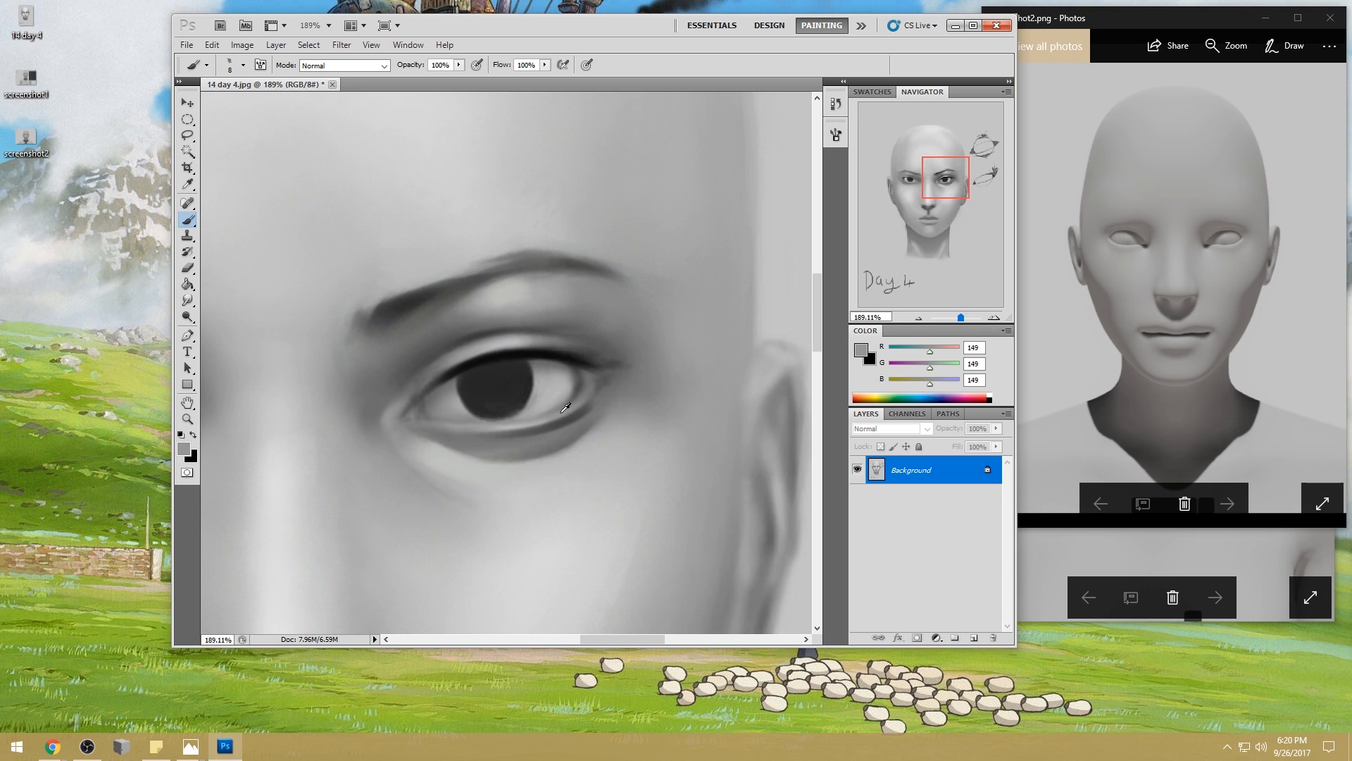
alt+click(569, 414)
alt+click(571, 418)
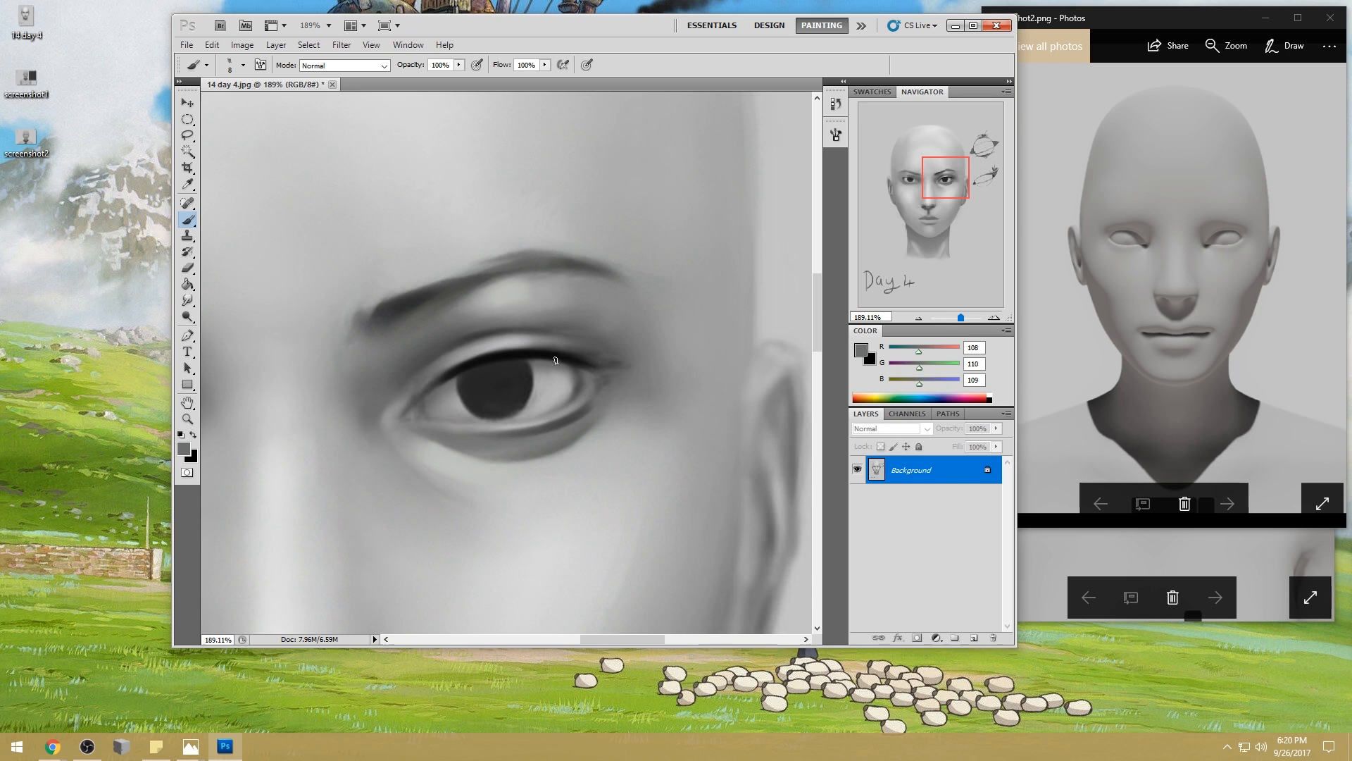
- Paint a pupil in the image-right iris with a hard round 30 px brush in the near-black of RGB 12
alt+click(504, 352)
click(860, 350)
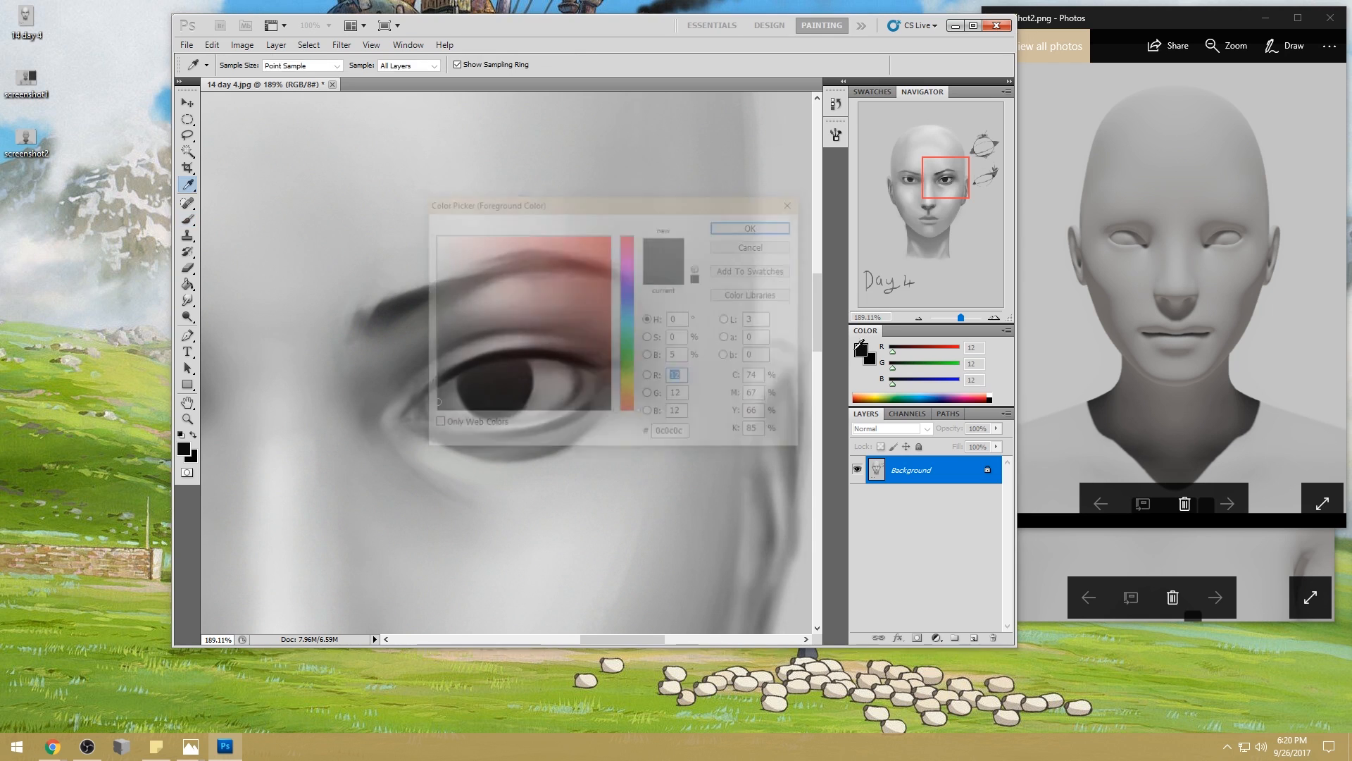
click(746, 255)
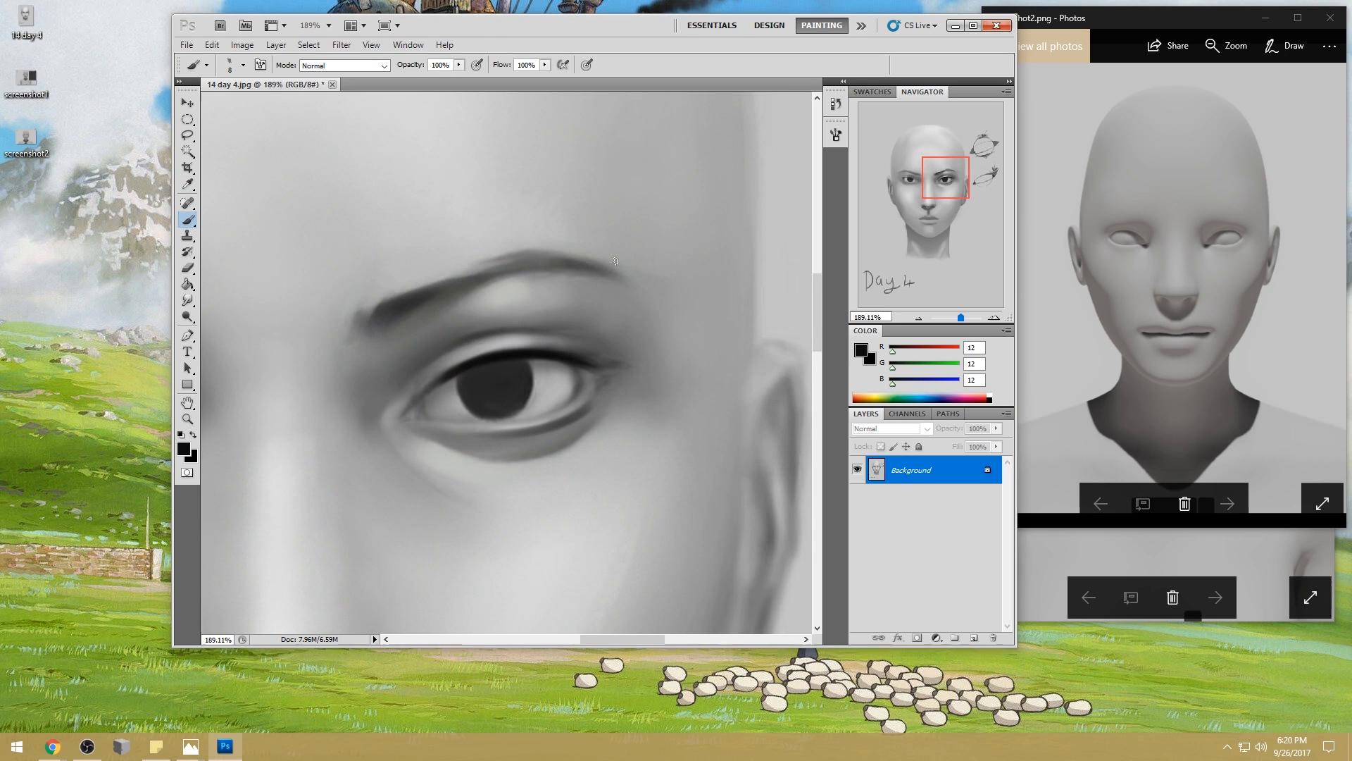
right_click(618, 284)
click(733, 419)
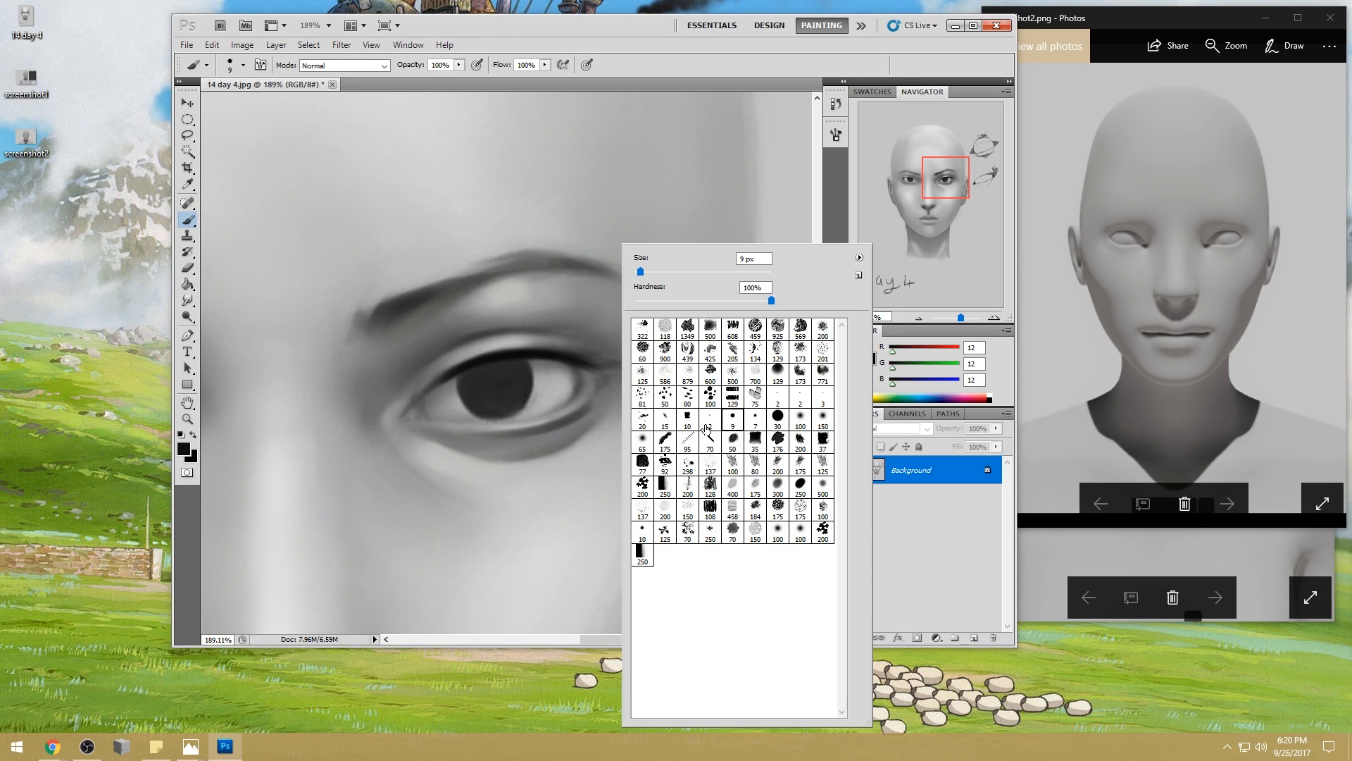
click(491, 378)
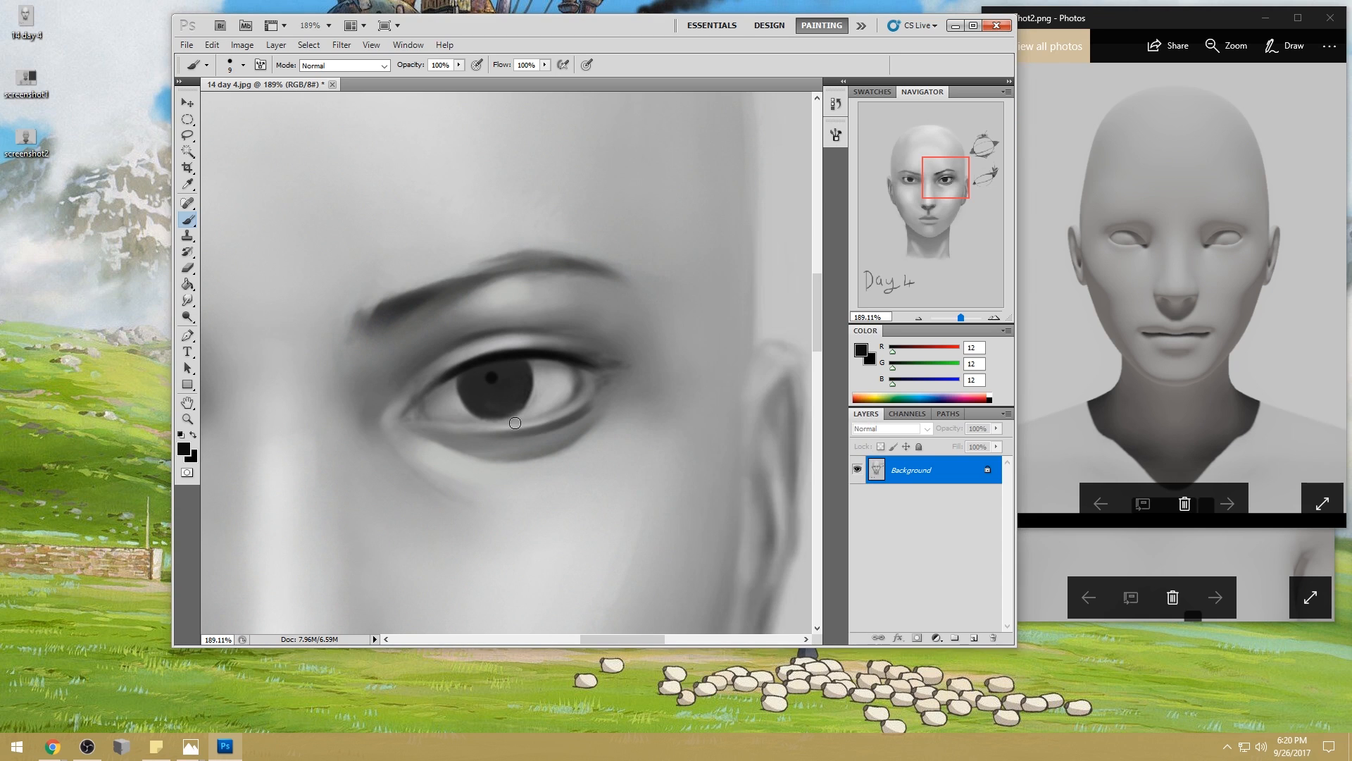
key(])
key(])
key(])
key(])
key(])
click(495, 380)
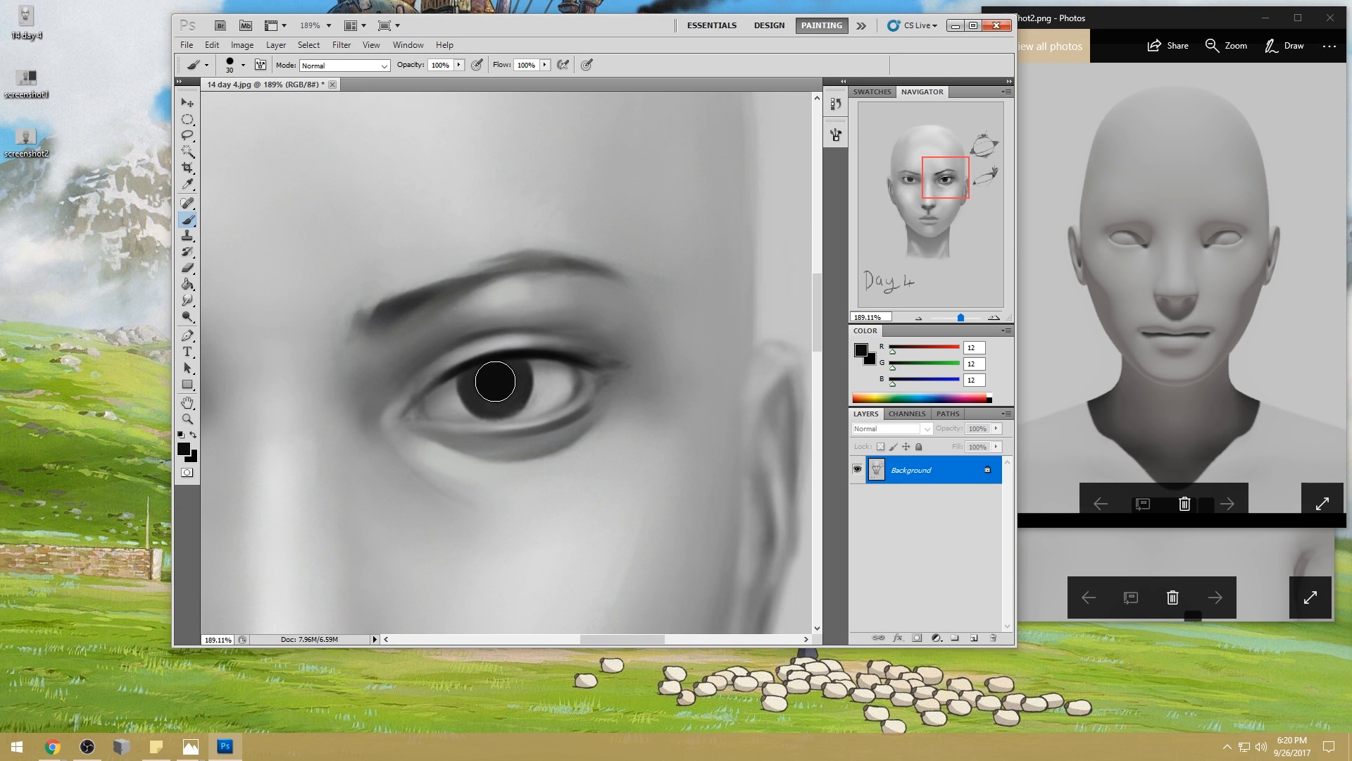
- Lasso the outer half of the image-right eye and copy it to a new layer
key(ctrl+0)
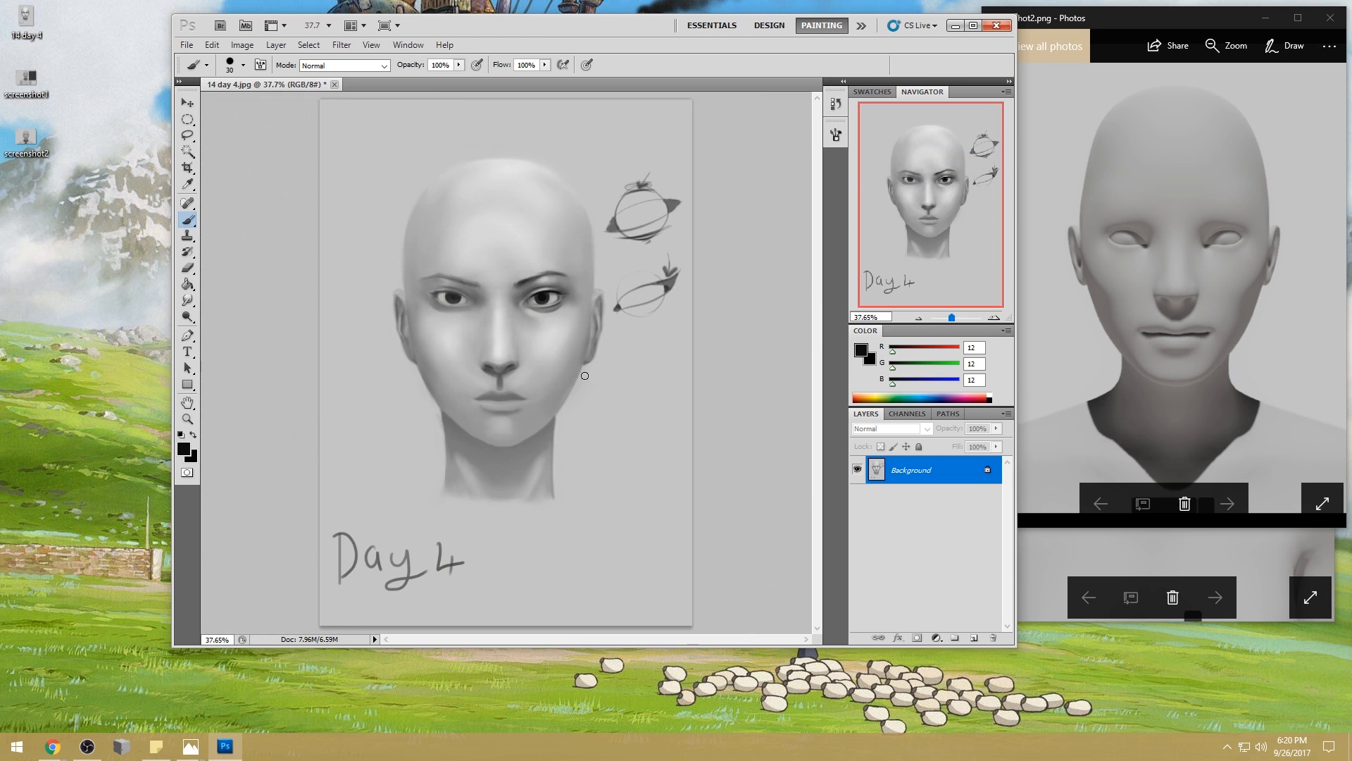
key(z)
drag(350, 211, 643, 423)
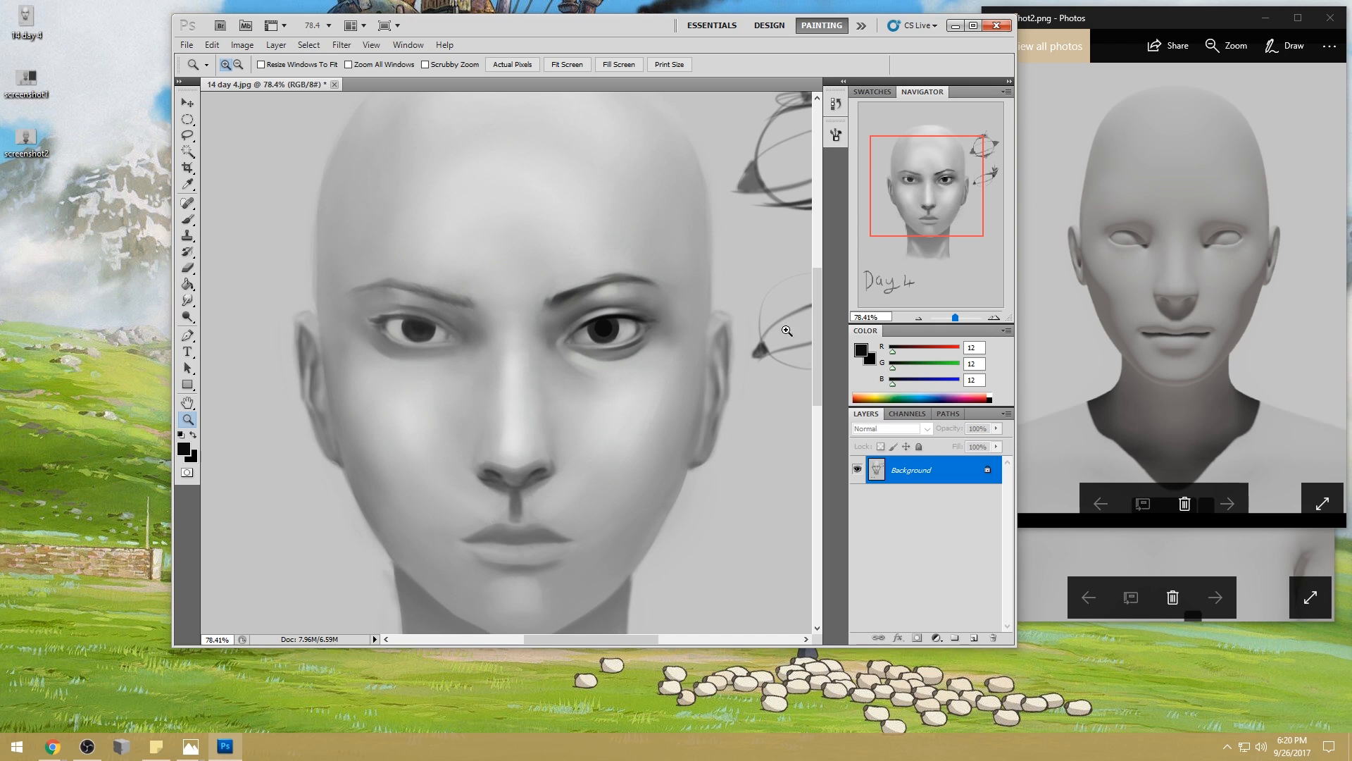
key(l)
mouse_move(661, 261)
mouse_down()
mouse_move(615, 265)
mouse_move(629, 350)
mouse_move(647, 368)
mouse_move(662, 260)
mouse_up()
mouse_move(693, 302)
alt+mouse_down()
mouse_move(640, 297)
mouse_move(715, 295)
alt+mouse_up()
key(ctrl+j)
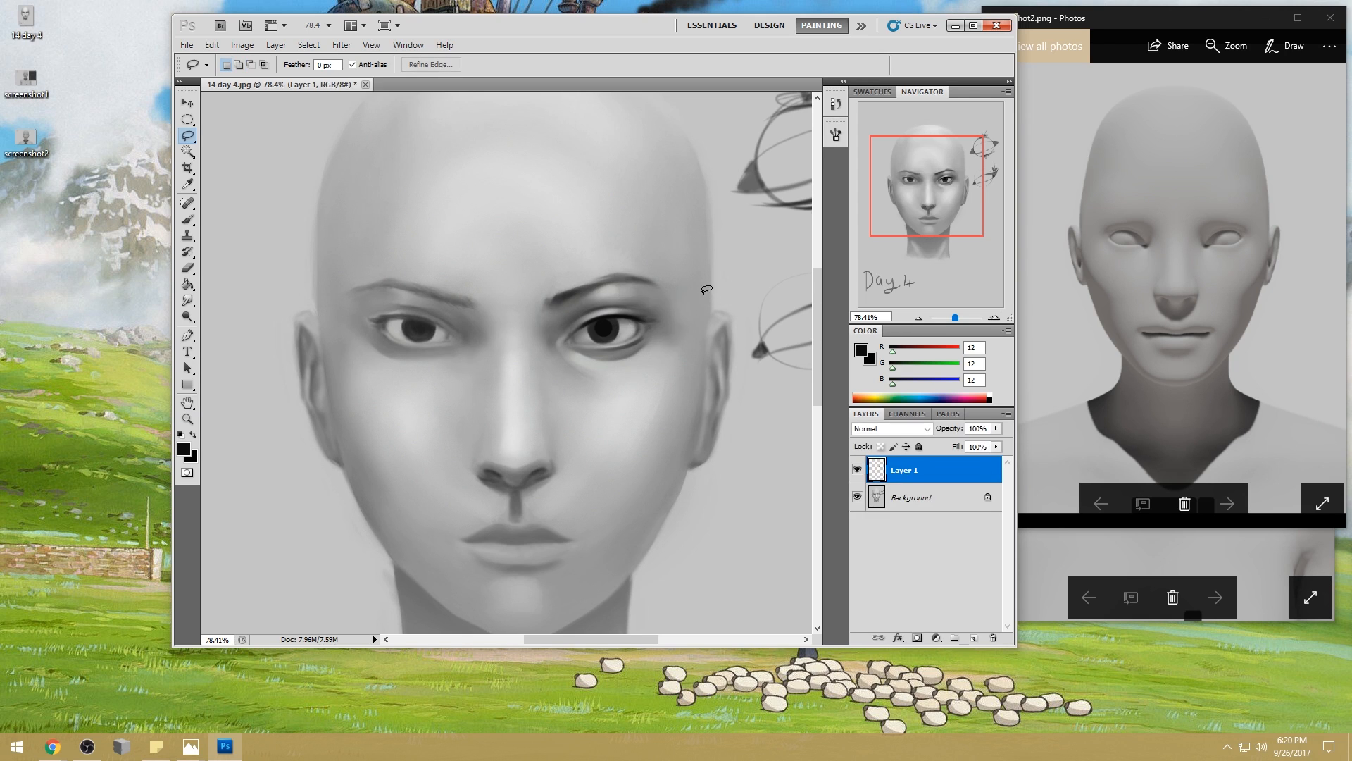
- Nudge the copied eye corner three steps towards the nose and stretch its height to about 104.6%
key(v)
key(Left)
key(Left)
key(Left)
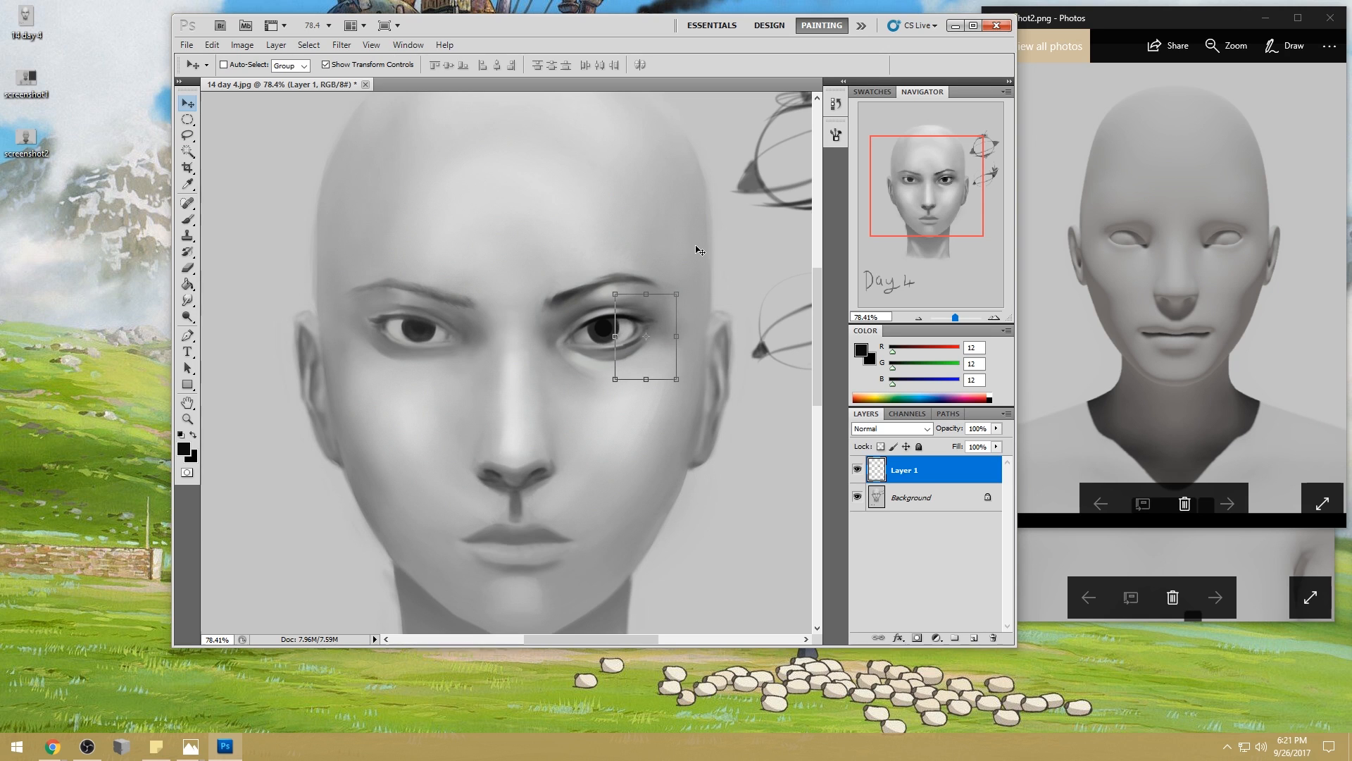
drag(646, 381, 646, 382)
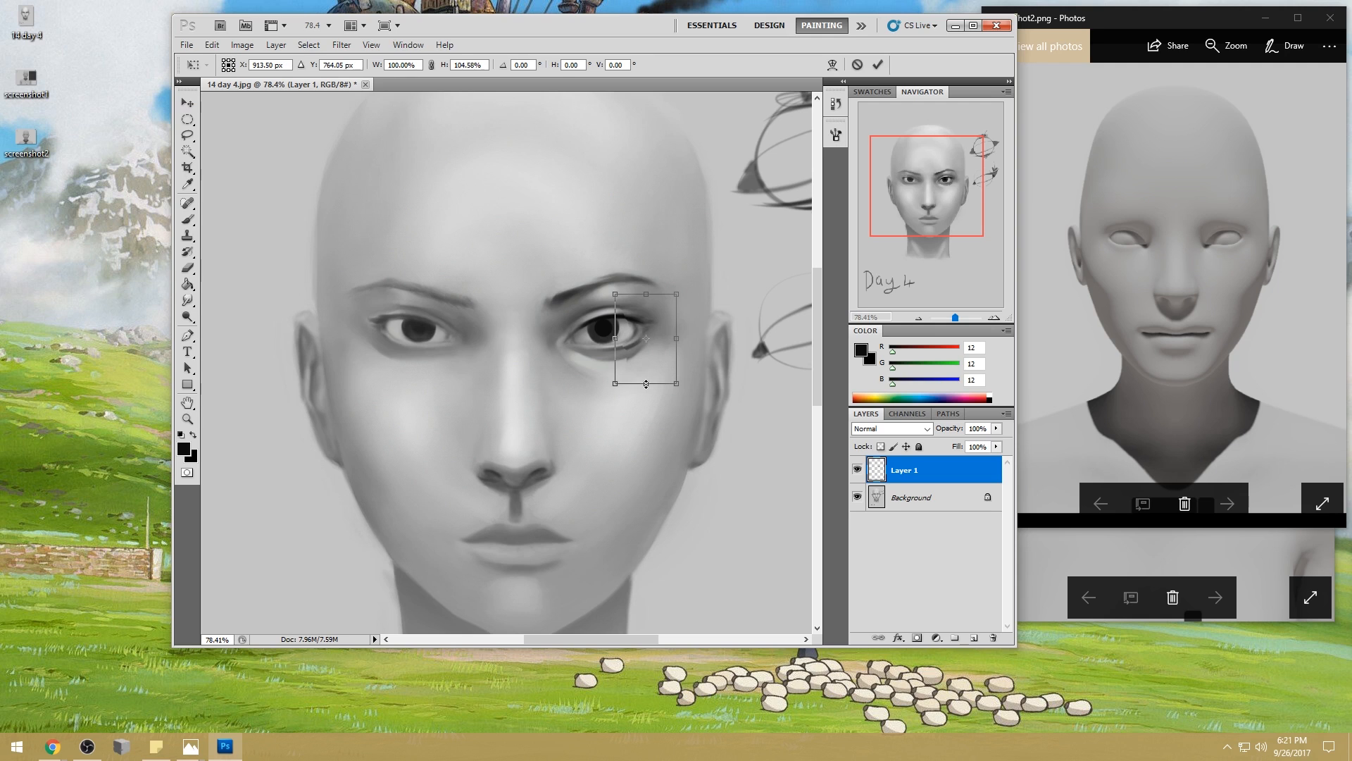
key(Return)
- Compare the eye with and without Layer 1, and nudge the copied corner one step outward and one step up
key(b)
click(857, 471)
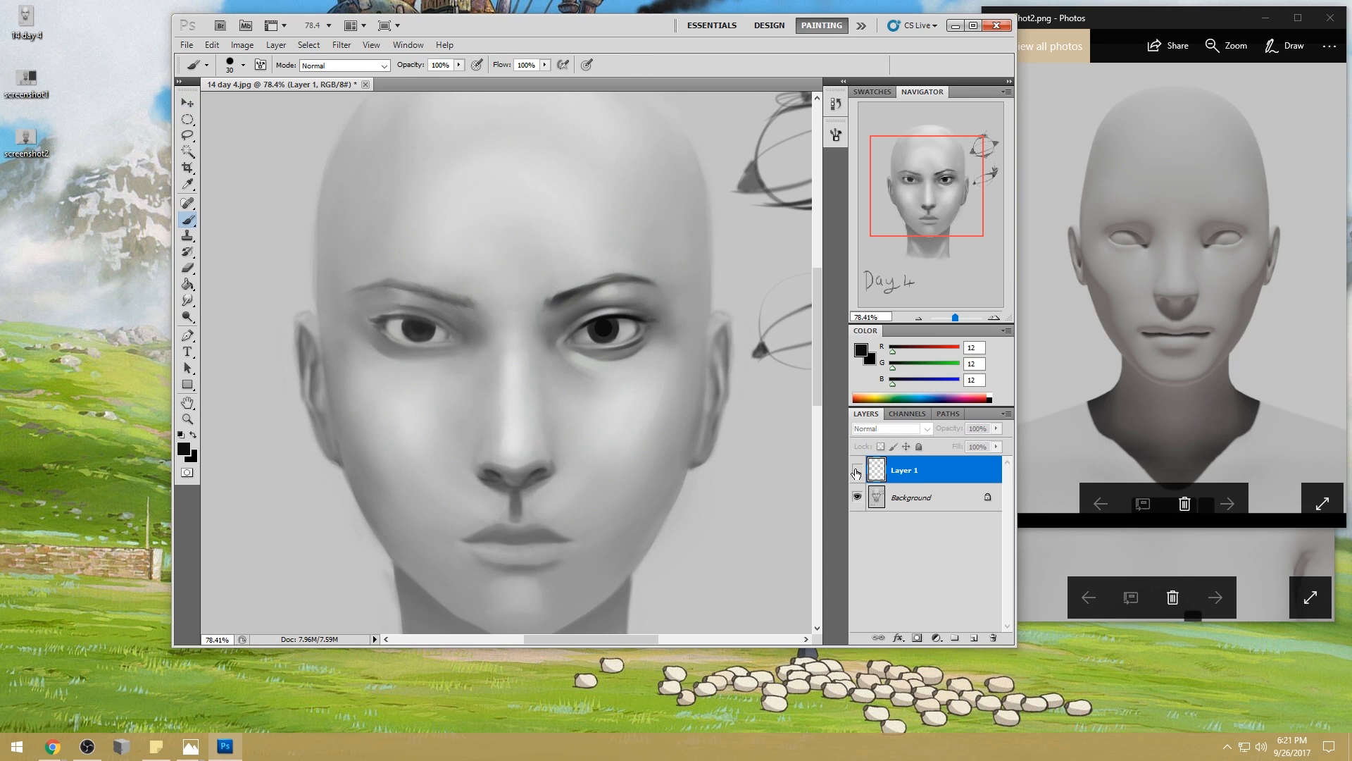
click(858, 473)
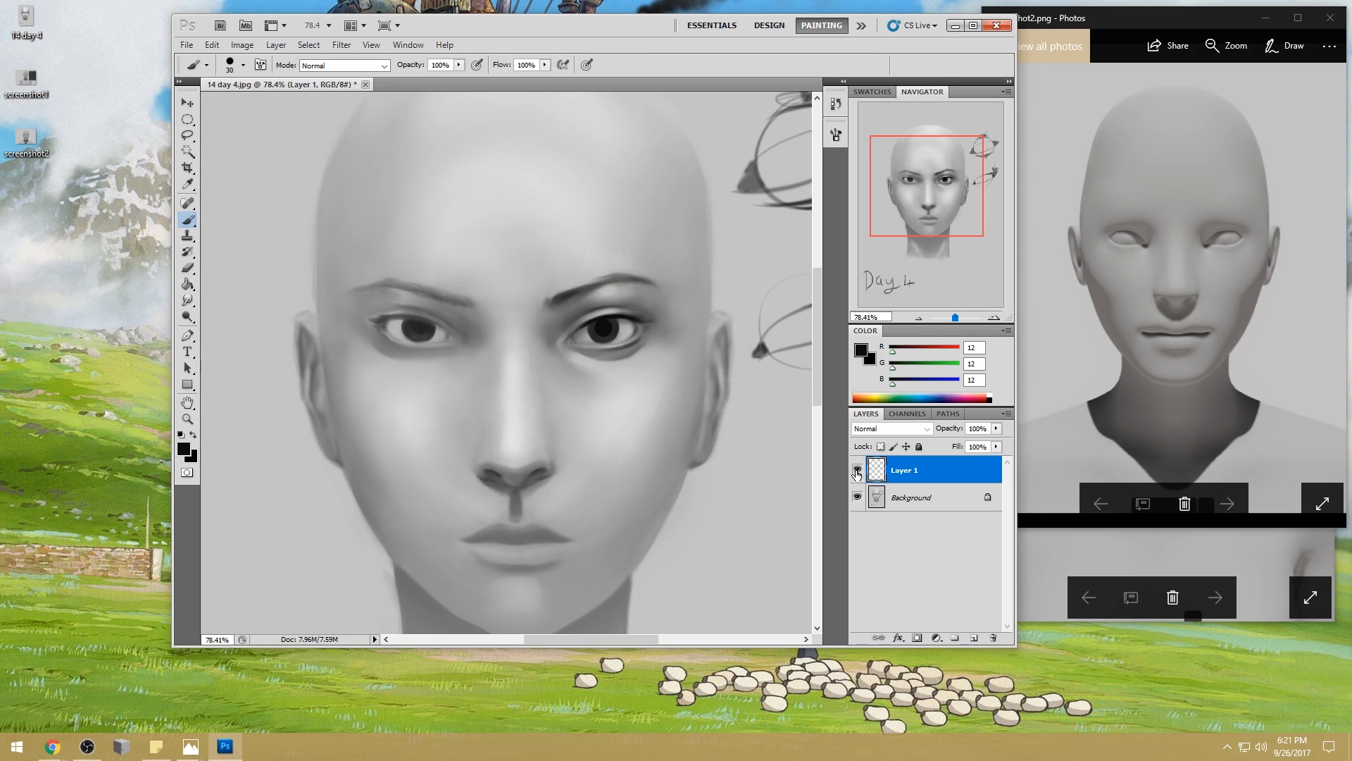
key(v)
key(Right)
key(Up)
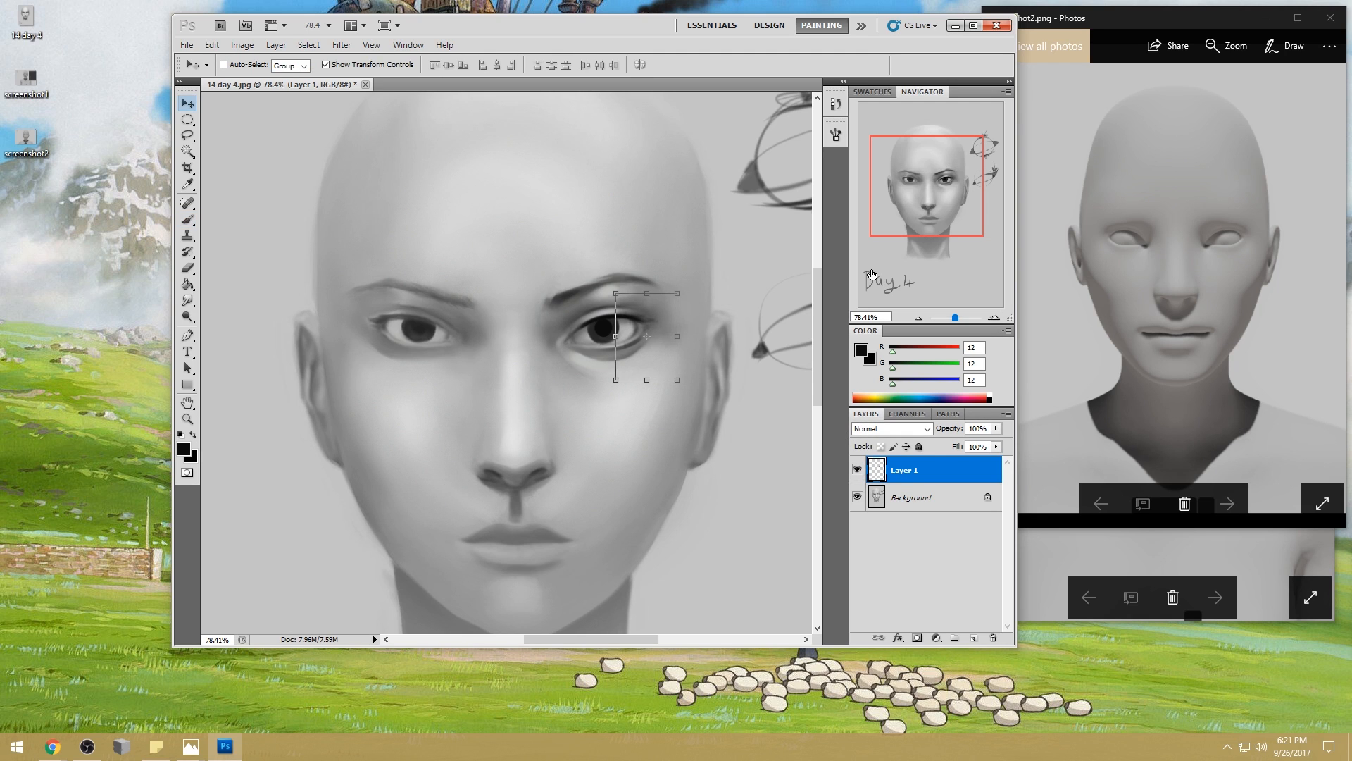
- Blend the edges of the copied eye corner into the face with a 40 px textured Eraser
key(z)
drag(722, 407, 760, 448)
key(v)
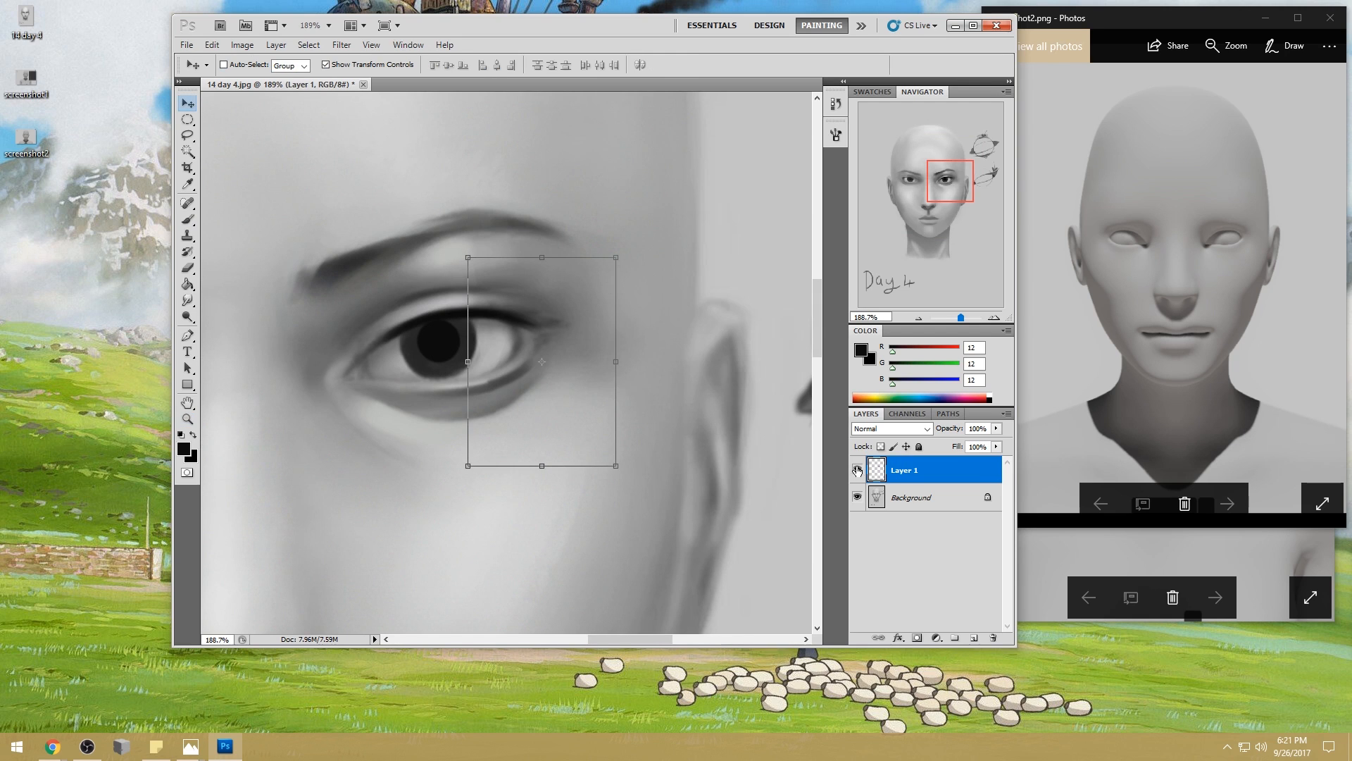
key(e)
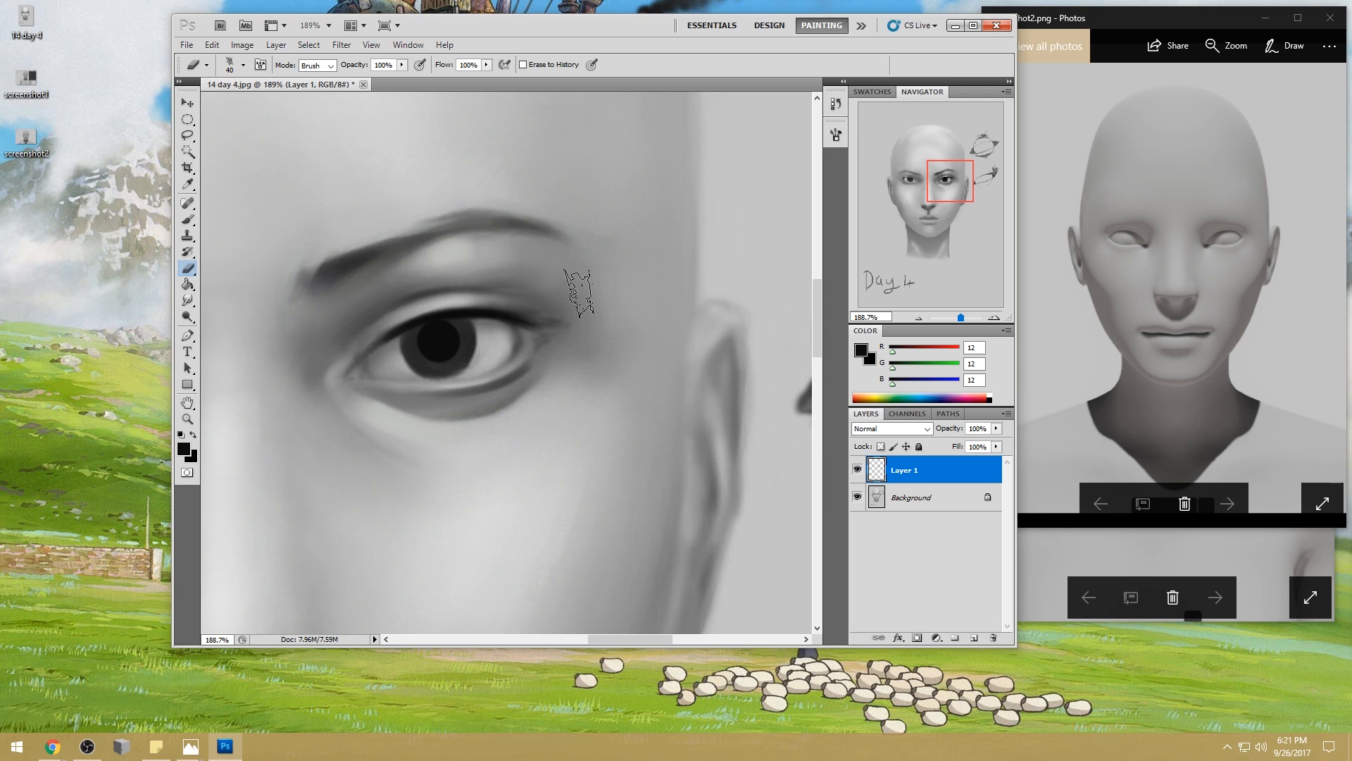
key(ctrl+0)
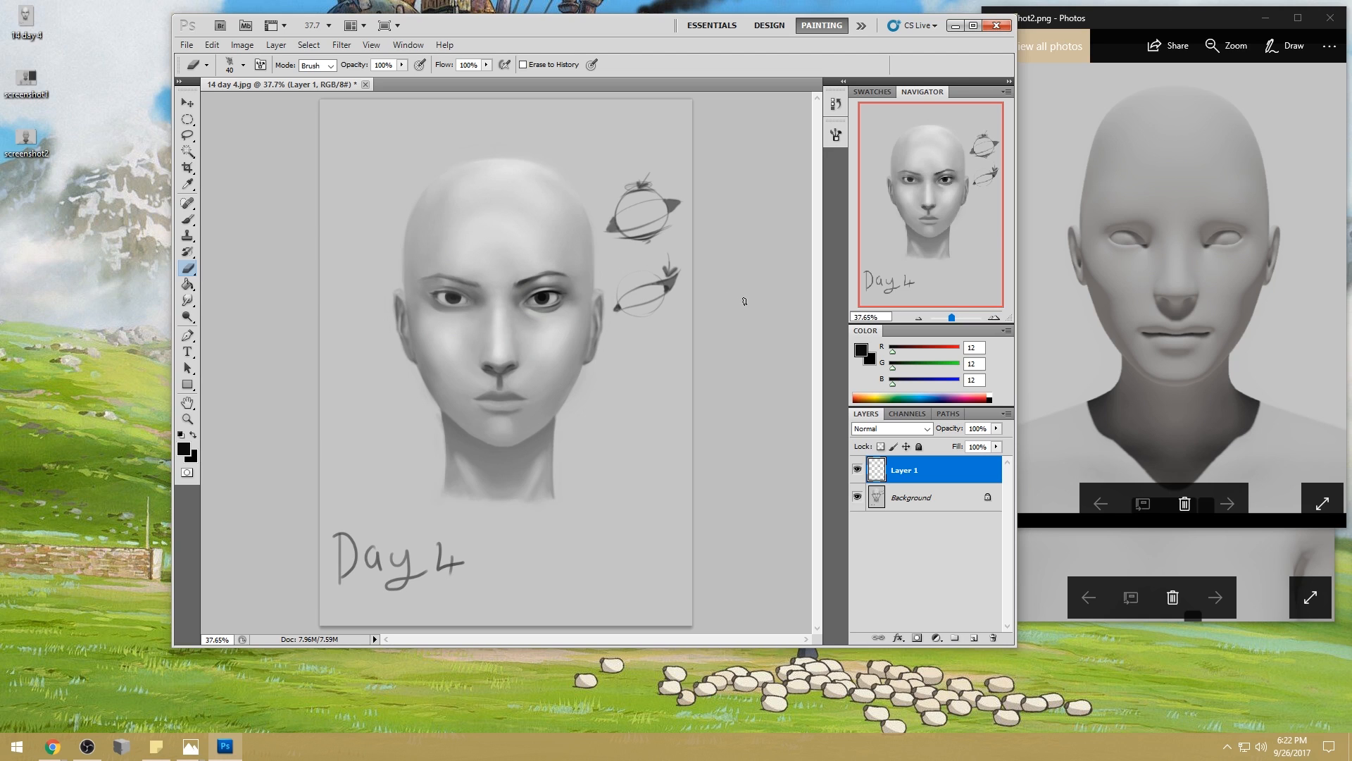
- Choose the soft round 150 px brush, adjust its size and opacity, and apply dark shading over the image-right eye area
key(b)
right_click(558, 243)
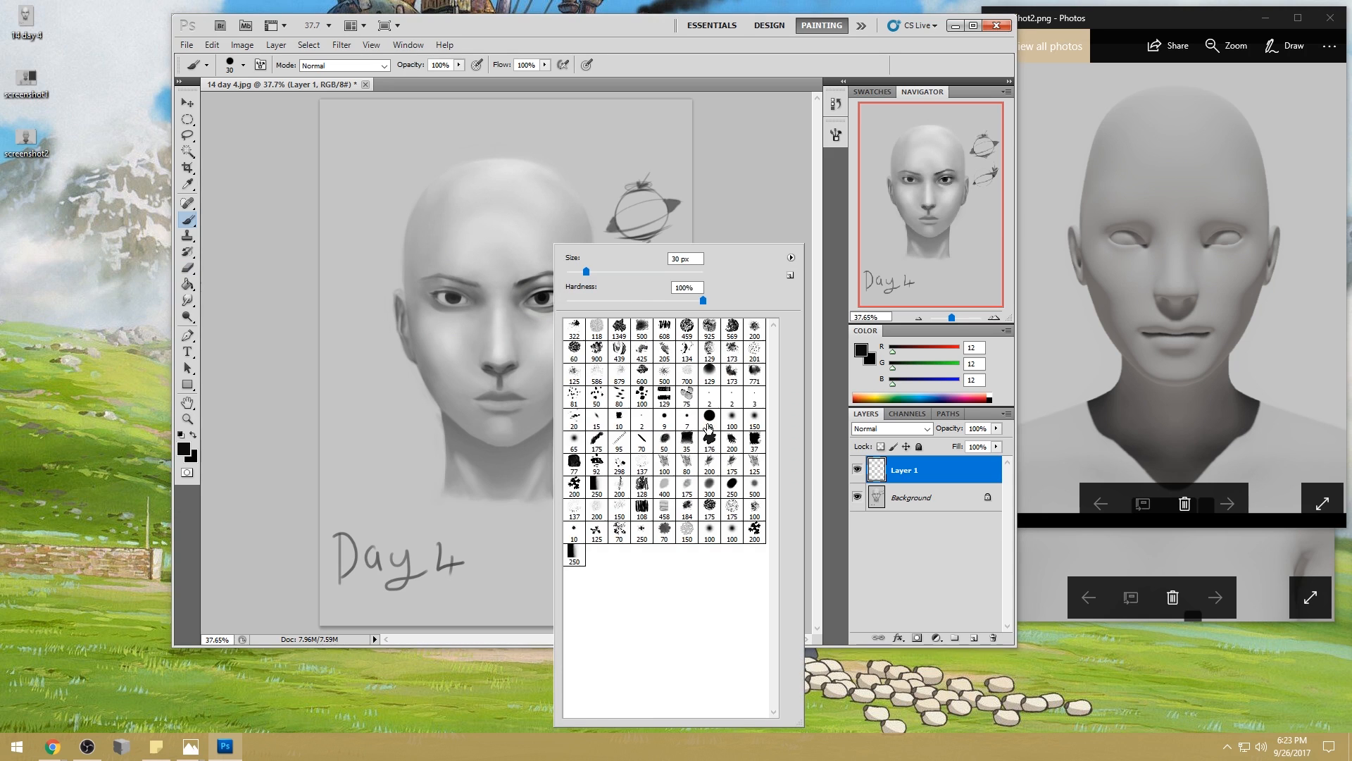
key(Escape)
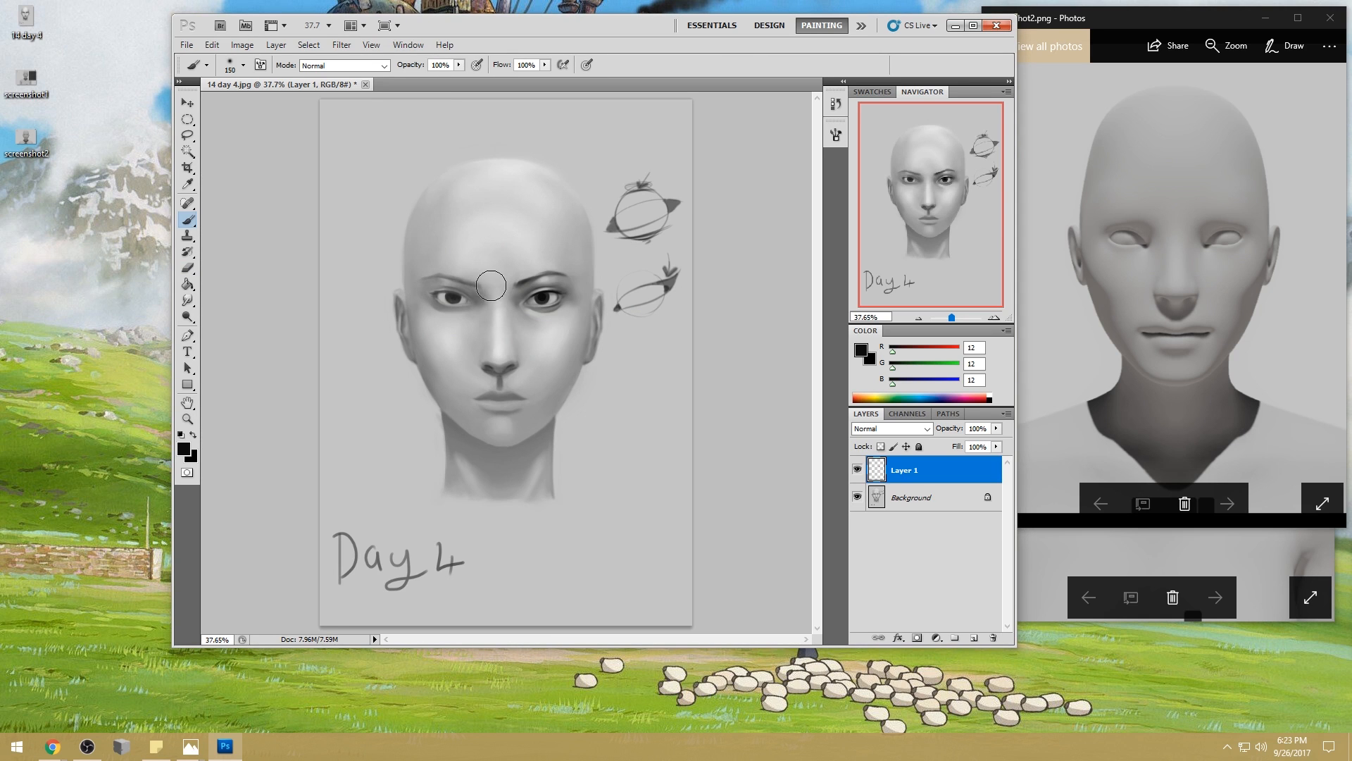
key(bracketright)
key(bracketright)
key(bracketright)
key(bracketright)
key(bracketright)
key(bracketright)
key(bracketright)
key(bracketleft)
key(bracketleft)
drag(458, 65, 437, 76)
drag(550, 301, 555, 297)
- Resize the soft brush and shade along the image-right eyebrow
key(bracketleft)
key(bracketright)
key(bracketright)
key(bracketright)
key(bracketright)
key(bracketleft)
key(bracketleft)
key(bracketleft)
key(bracketleft)
drag(530, 281, 556, 276)
- Sample a light skin grey near the image-right eye and set the soft brush to 300 px at 81% opacity
alt+click(572, 283)
alt+click(541, 315)
click(459, 65)
drag(462, 79, 478, 79)
key(bracketright)
key(bracketright)
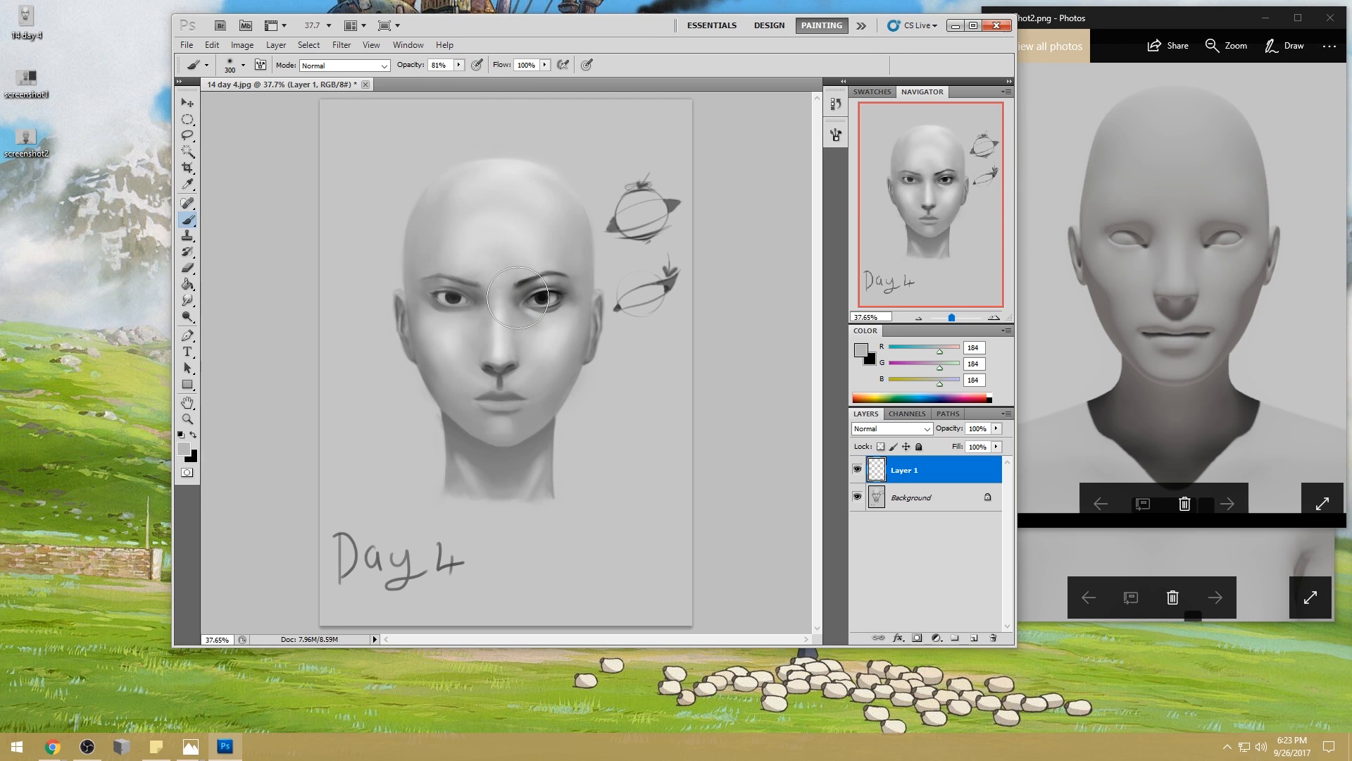
- Blend soft light greys around the image-right eye at varying brush sizes, and lower the opacity to 62%
drag(459, 65, 440, 79)
key(bracketleft)
key(bracketleft)
key(bracketleft)
key(bracketleft)
drag(460, 67, 500, 78)
key(bracketleft)
key(bracketleft)
key(bracketleft)
key(bracketright)
key(bracketright)
key(bracketright)
key(bracketright)
key(bracketright)
key(bracketleft)
key(bracketleft)
drag(458, 65, 432, 80)
- Sample the grey of RGB 177 at the outer part of the image-right eye and enlarge the soft brush to 175 px
key(ctrl+space)
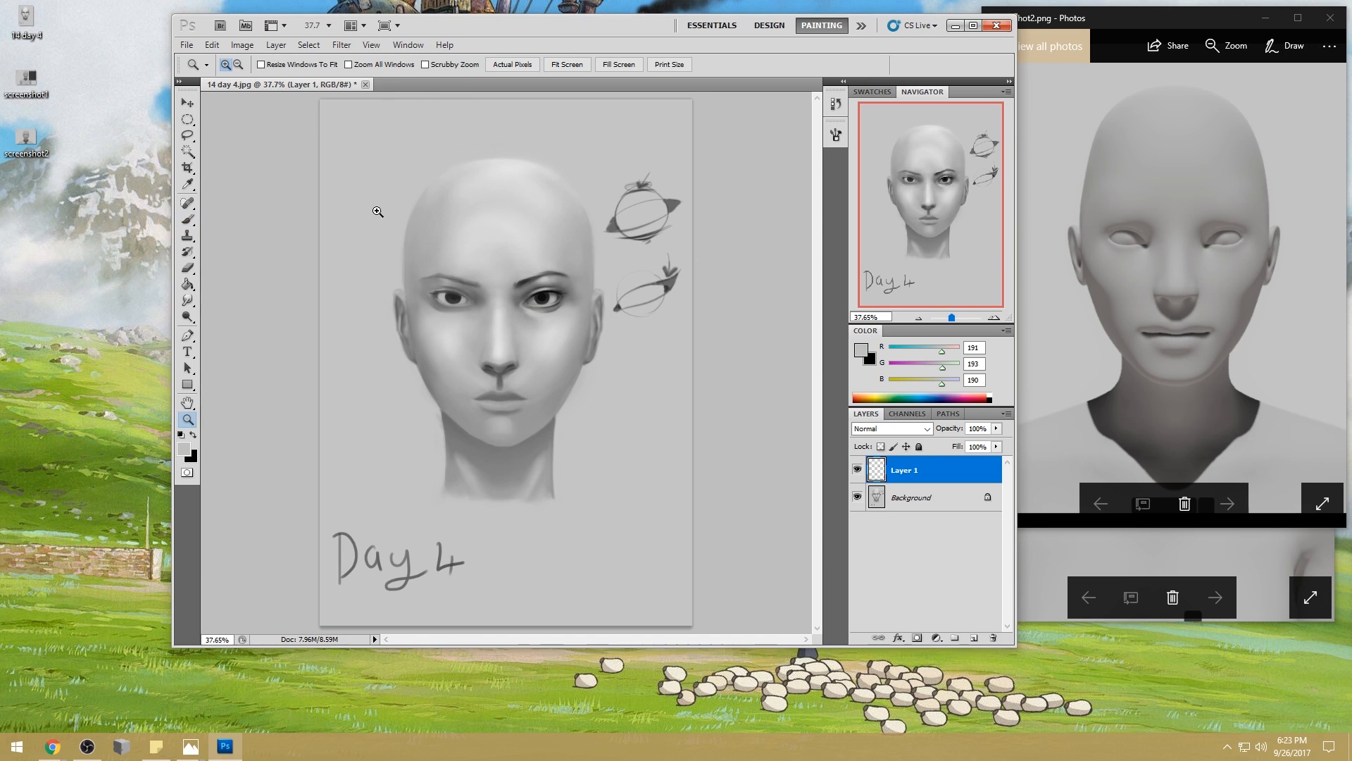
drag(377, 210, 636, 414)
alt+click(609, 341)
key(bracketright)
key(bracketright)
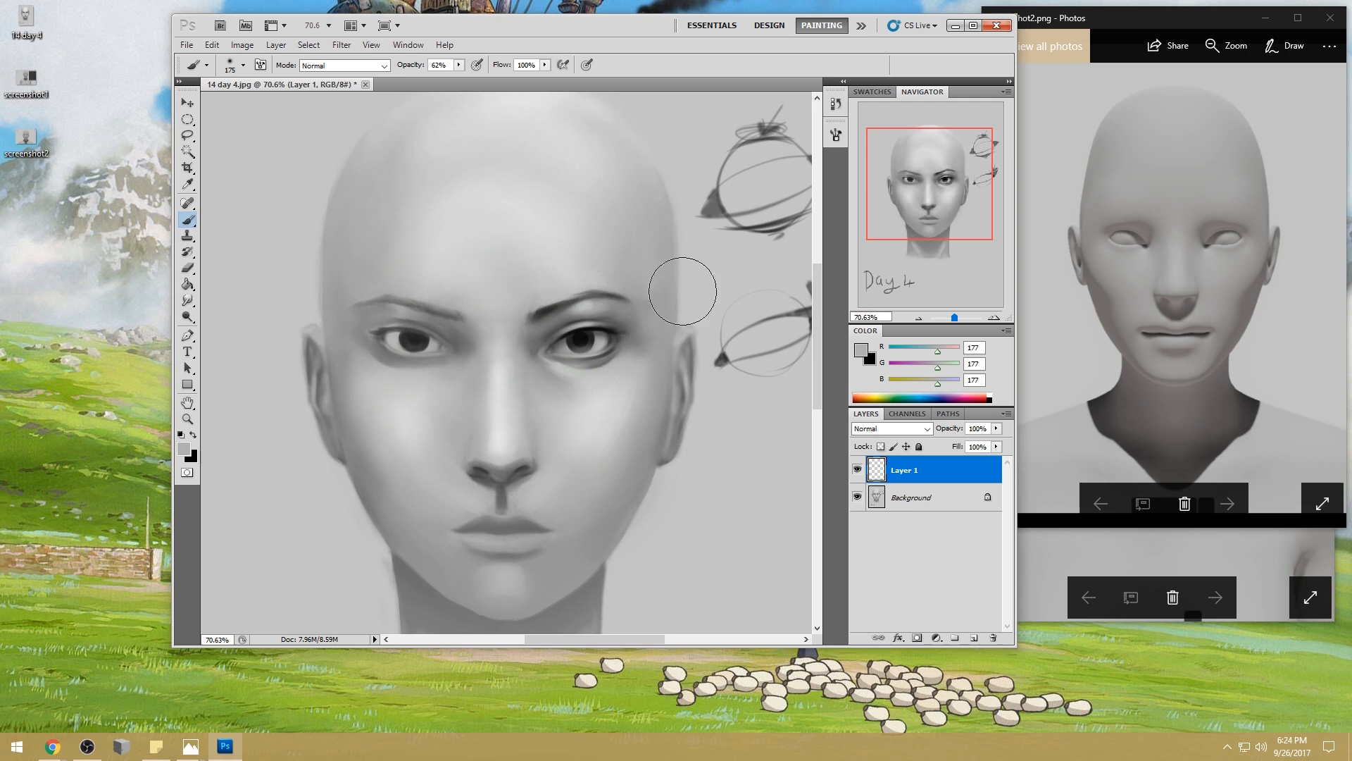
- Deepen the pupil and iris of the image-right eye with a soft 90 px brush at 69% opacity in the near-black of RGB 13
alt+click(584, 333)
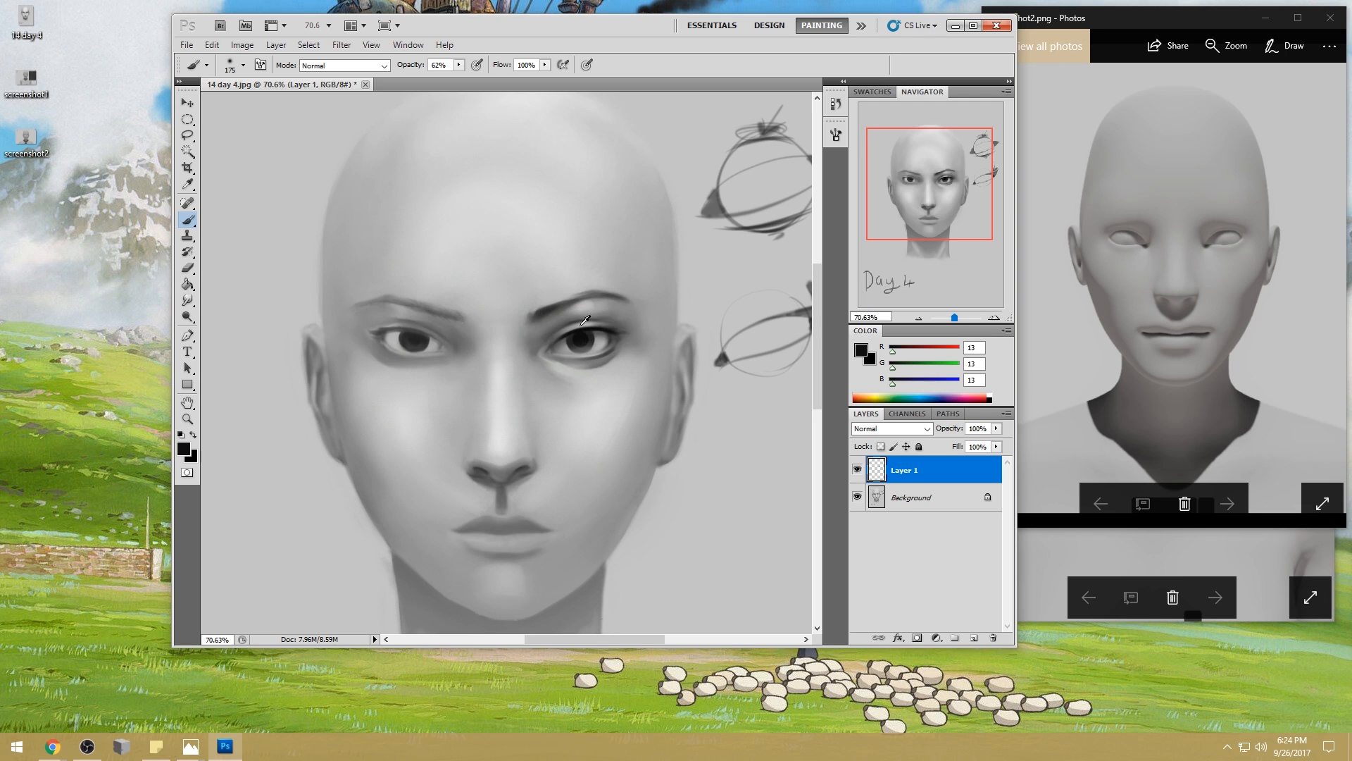
click(458, 65)
drag(459, 77, 463, 76)
key([)
key([)
key([)
key([)
drag(581, 351, 588, 345)
drag(593, 345, 567, 343)
key(ctrl+0)
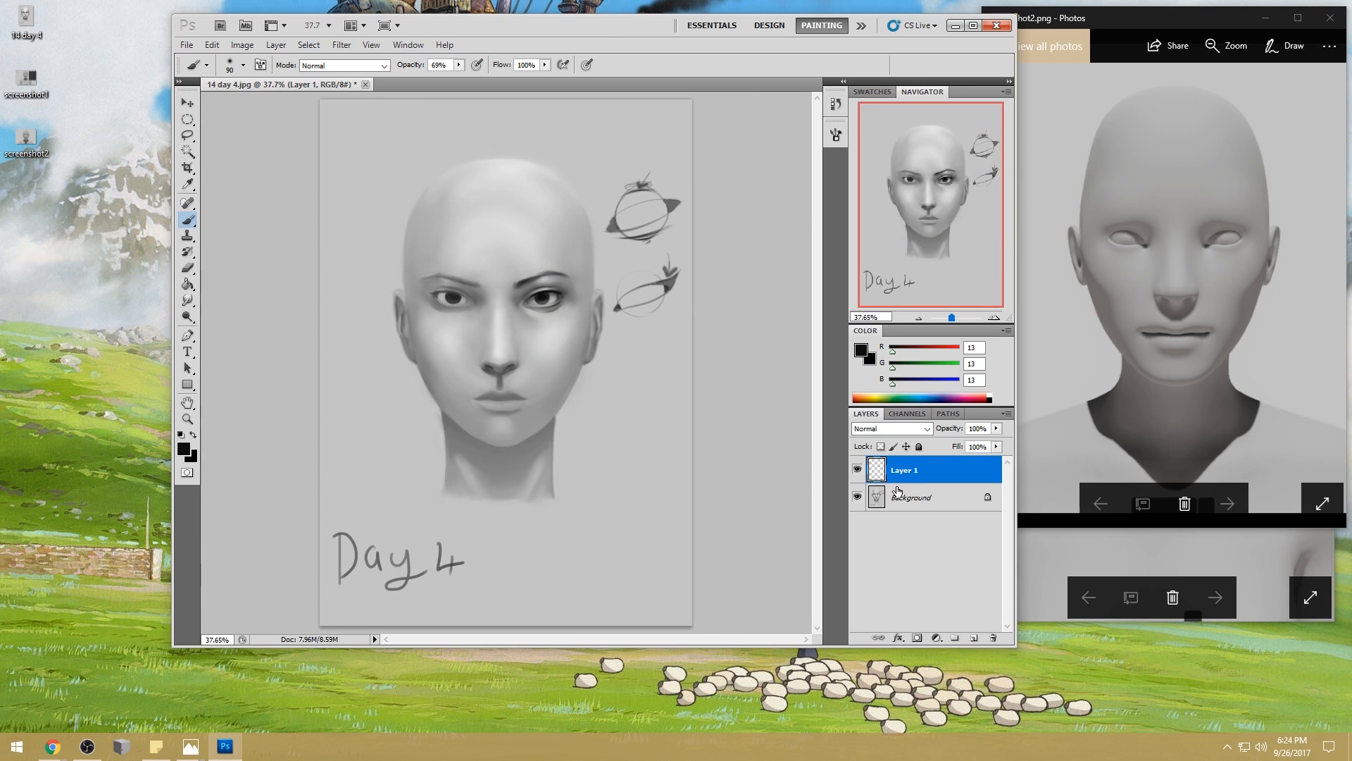
right_click(931, 473)
click(942, 441)
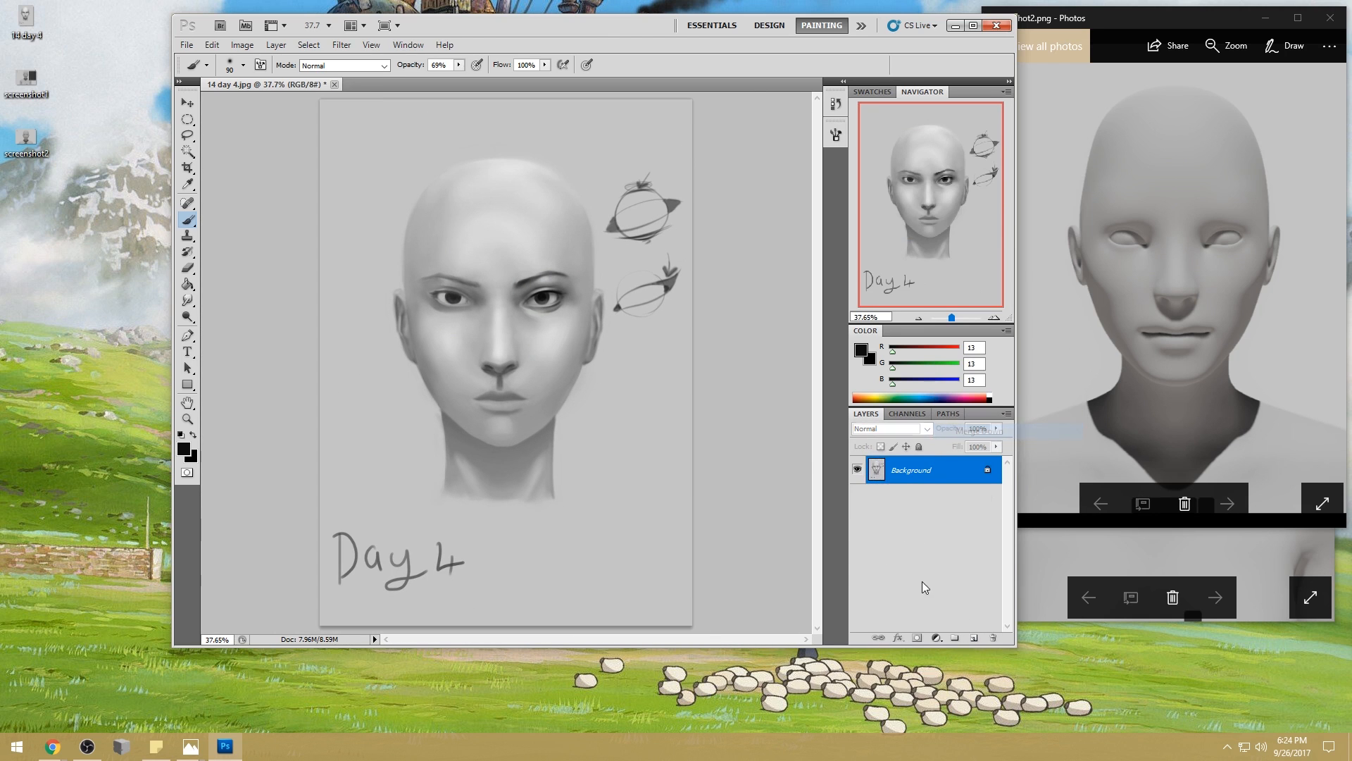
key(ctrl+z)
- Set the foreground to white (RGB 255) and paint a highlight in the image-right pupil, raising the brush opacity to 100%
click(861, 350)
click(433, 236)
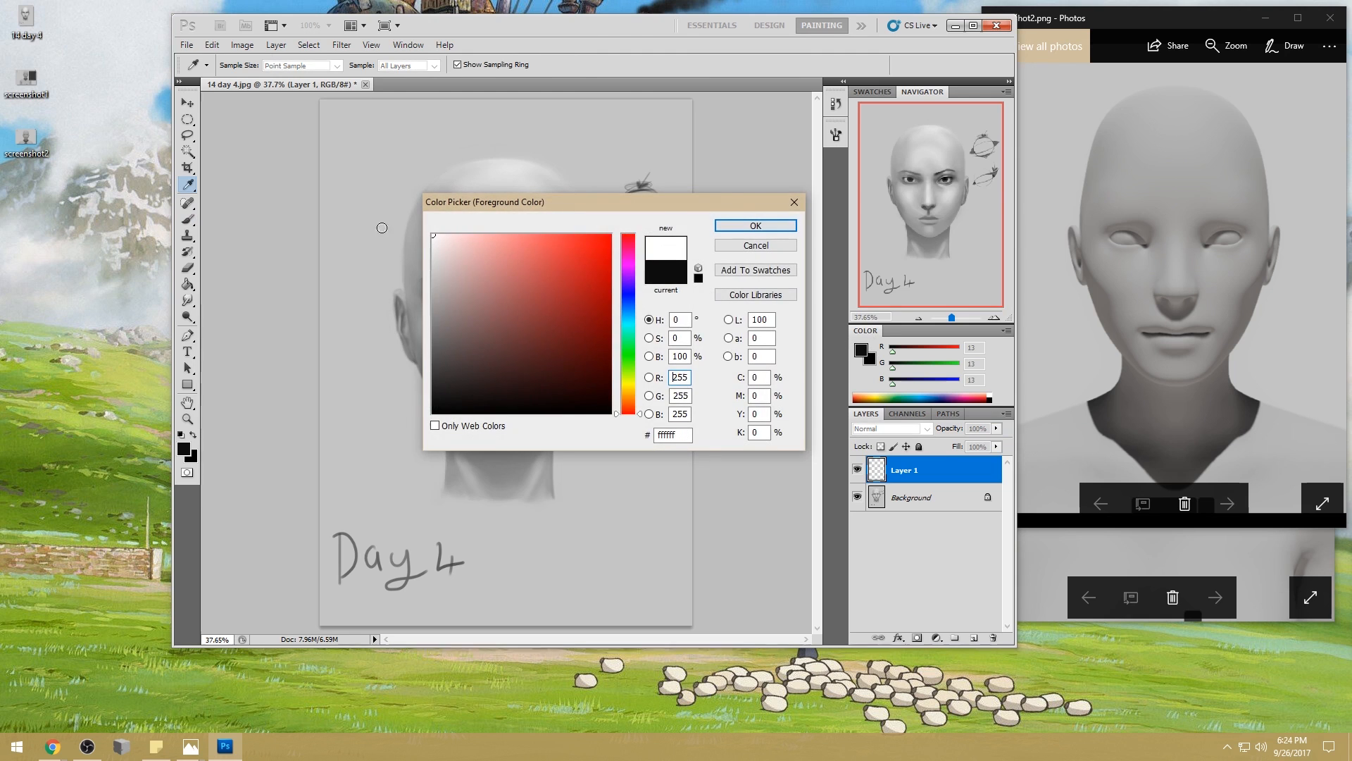
click(756, 225)
key(z)
drag(454, 228, 634, 410)
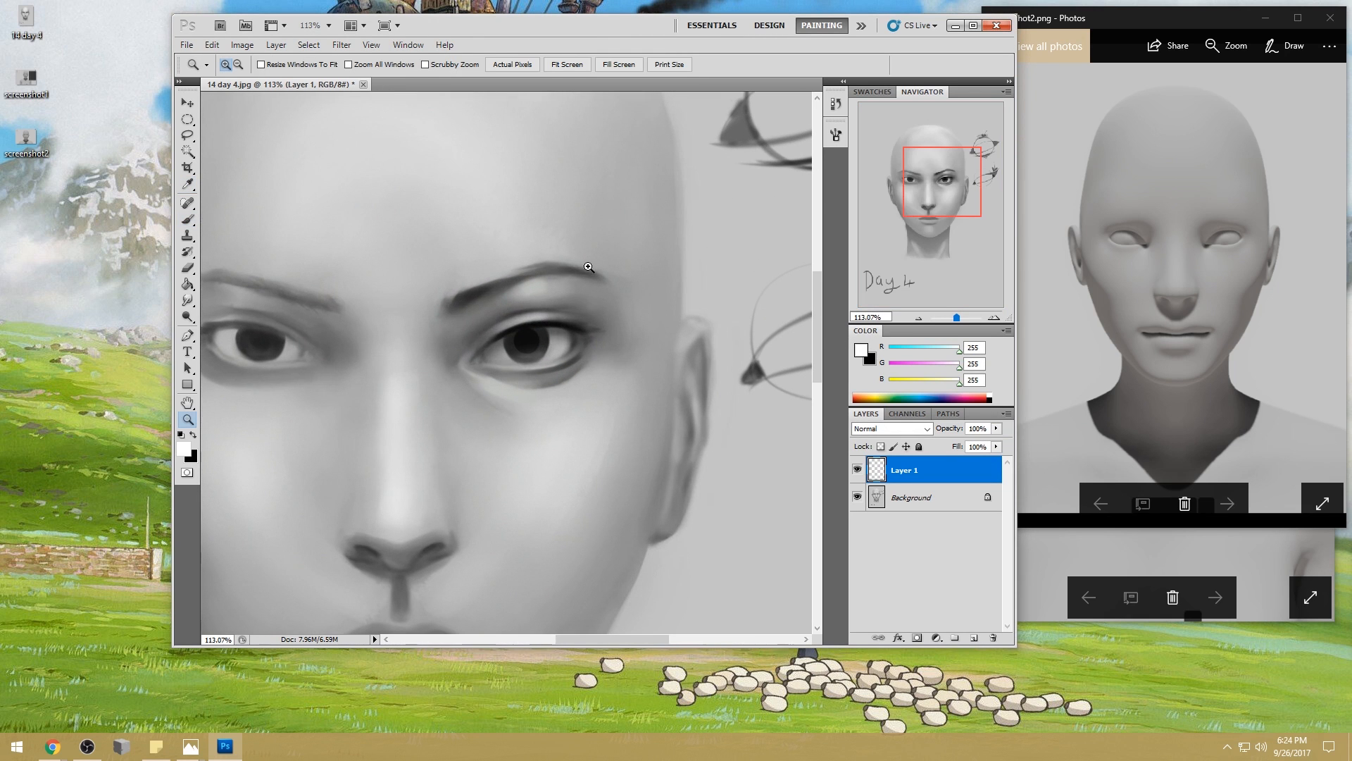
key(b)
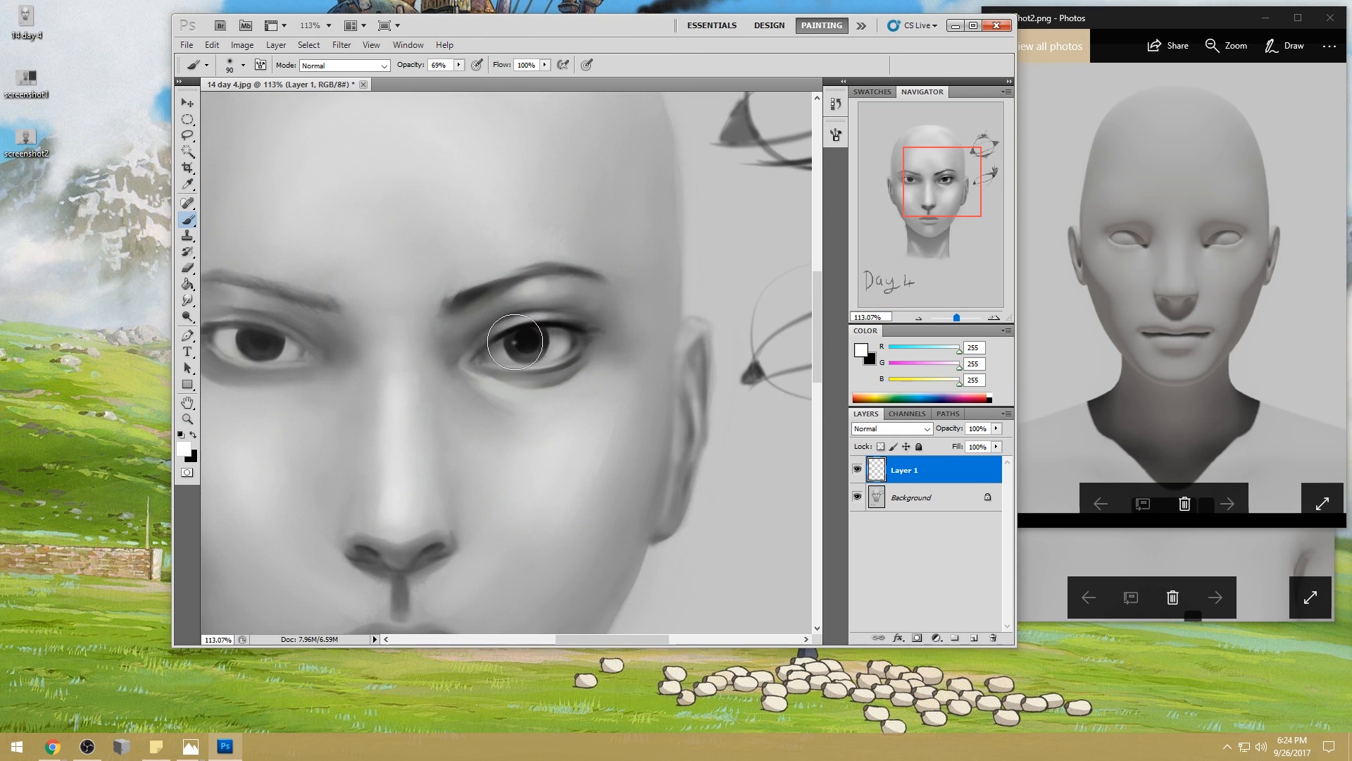
click(458, 64)
drag(463, 75, 485, 78)
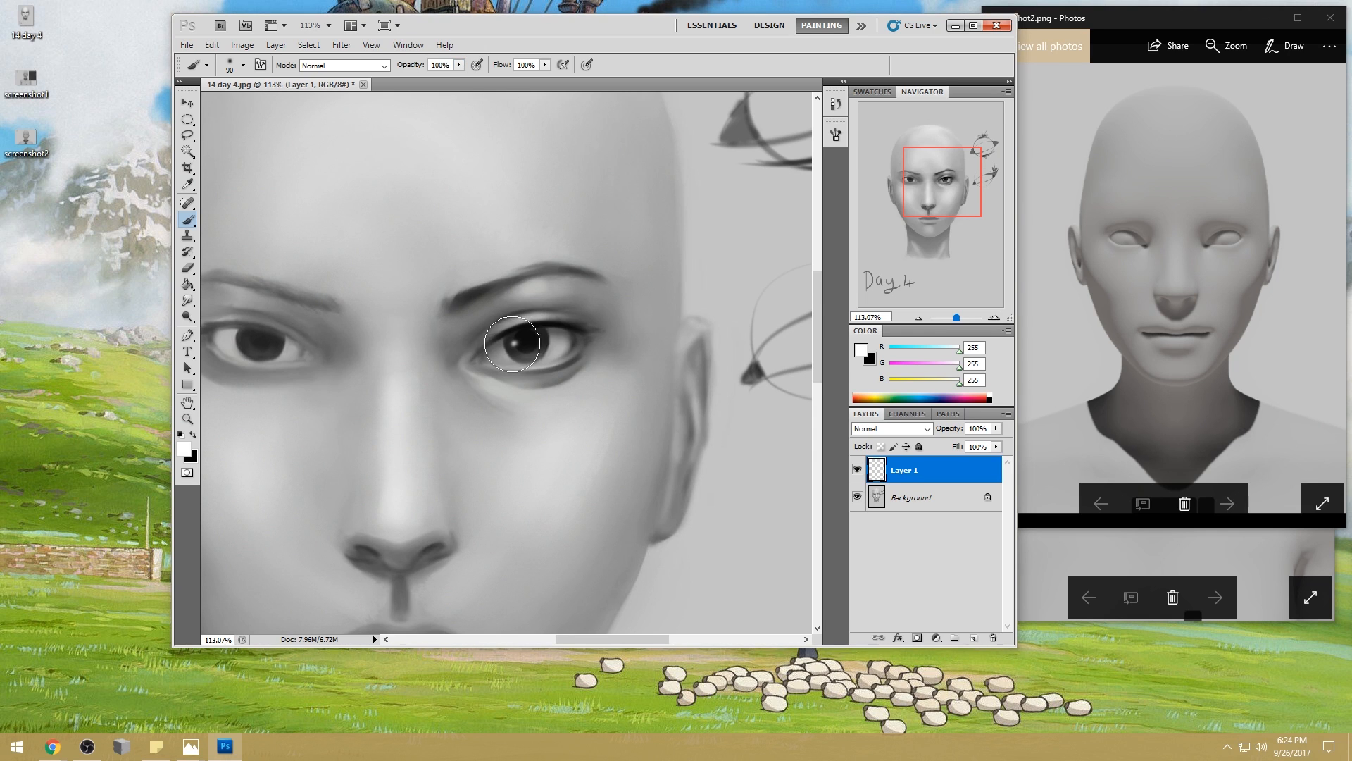
- Sharpen the image-right eye with the Sharpen tool at 50% strength, reducing its brush to 150 px
click(188, 300)
right_click(182, 306)
click(227, 314)
key(bracketleft)
key(bracketleft)
key(bracketleft)
key(bracketleft)
key(ctrl+0)
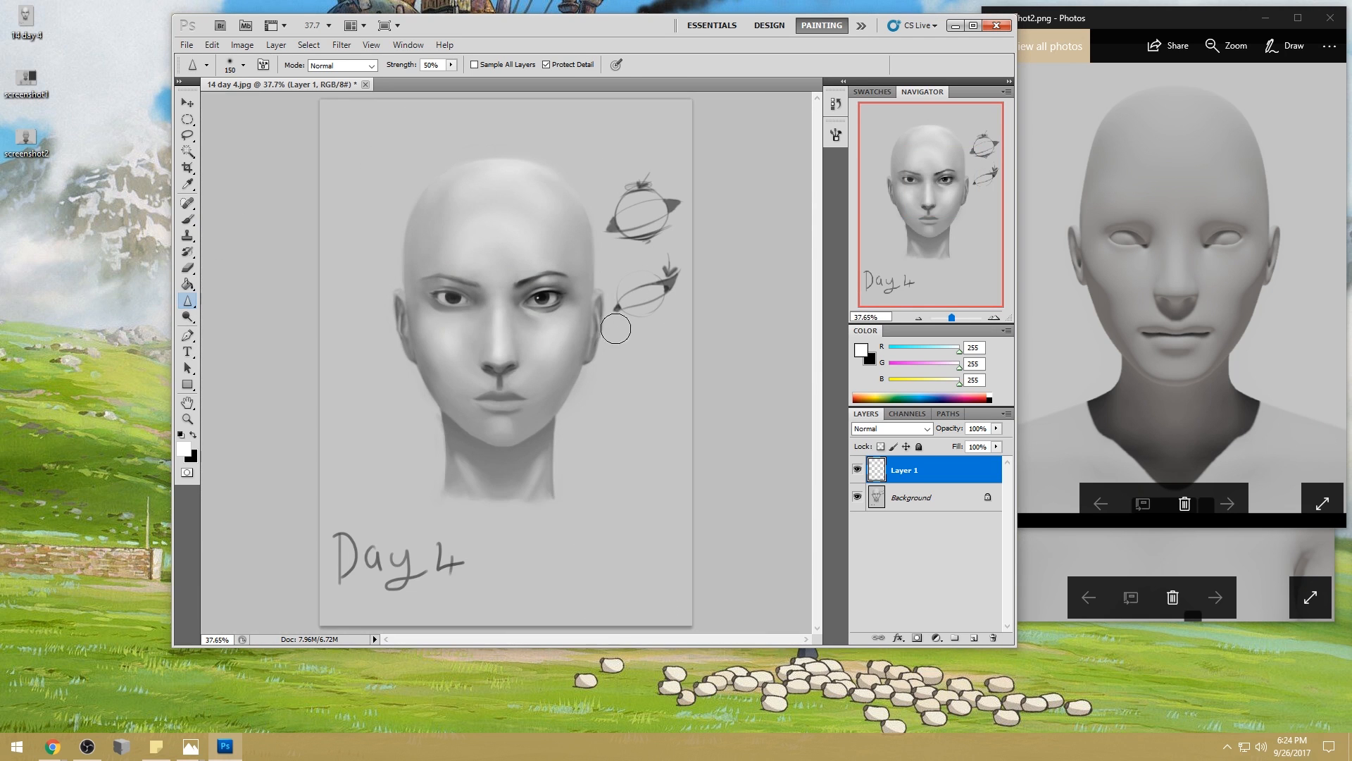
- Sample the grey of RGB 90 inside the image-right iris and touch up the iris with the 90 px brush
key(ctrl+plus)
key(ctrl+plus)
key(b)
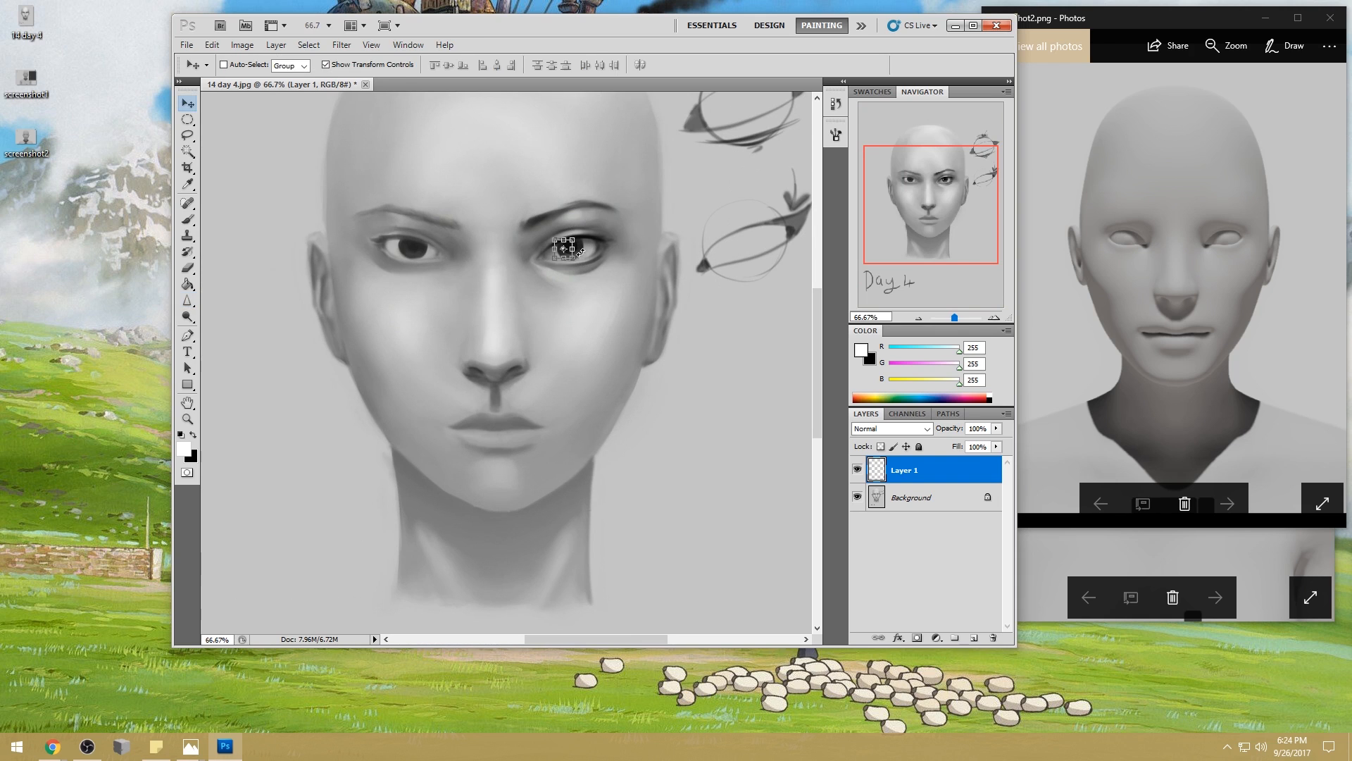
alt+click(564, 244)
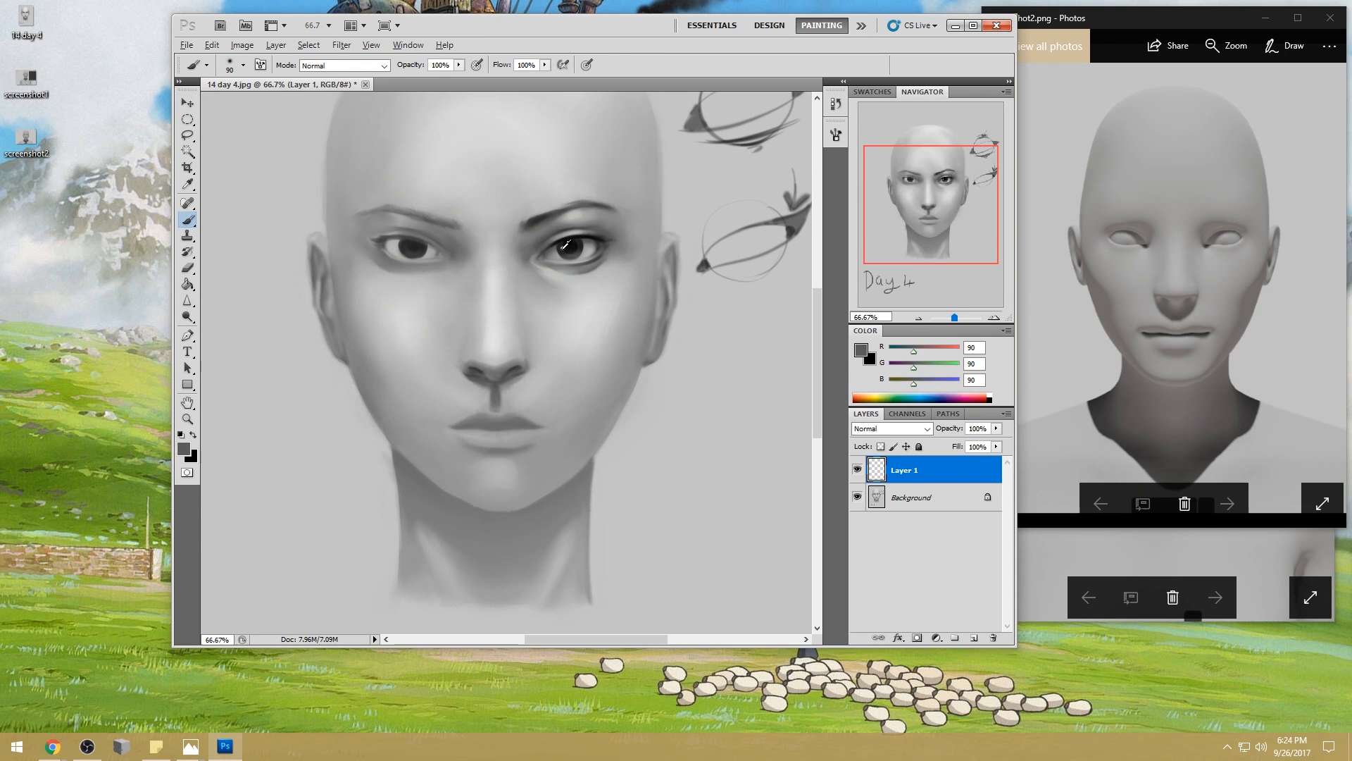
- Set the foreground to the near-white of RGB 242 and enlarge the brush to 150 px for the image-right eye
alt+click(563, 249)
click(862, 350)
drag(454, 255, 432, 241)
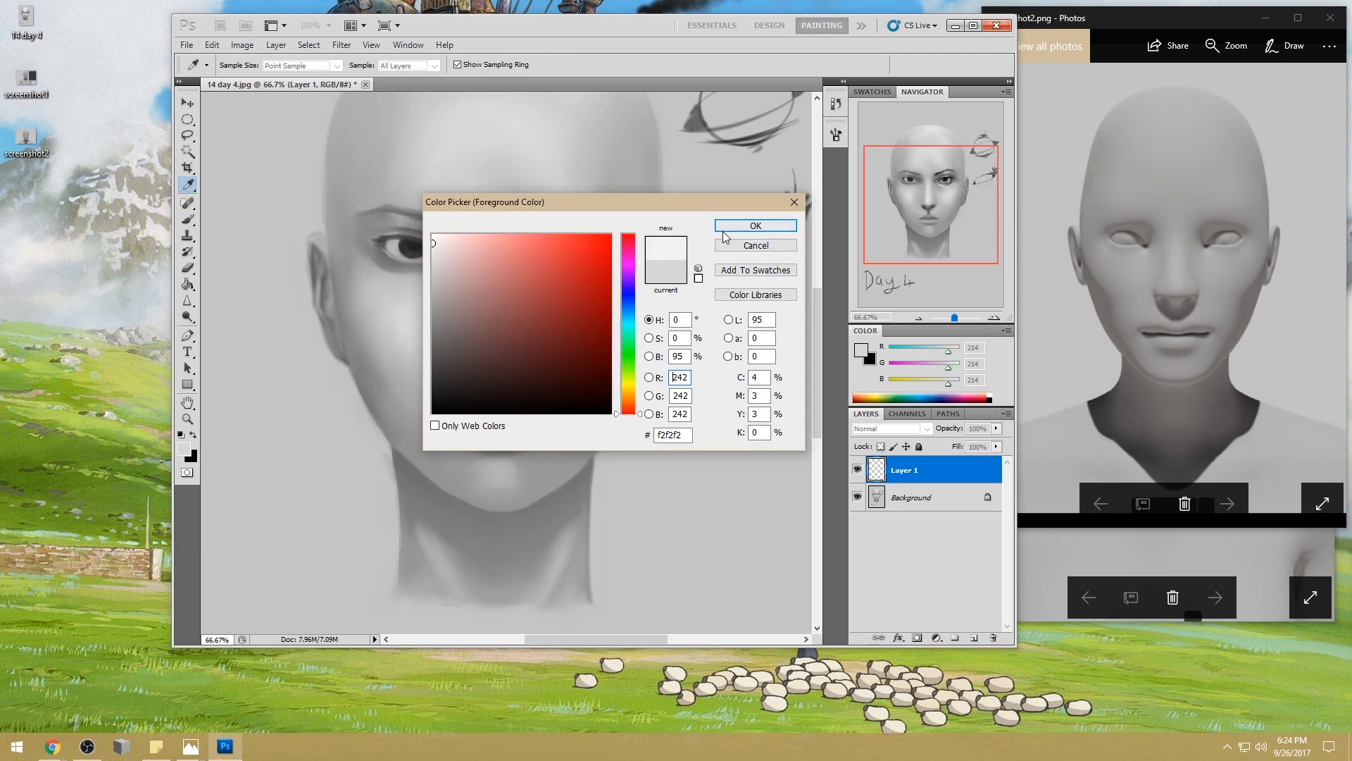
click(727, 228)
key(bracketright)
key(bracketright)
key(bracketright)
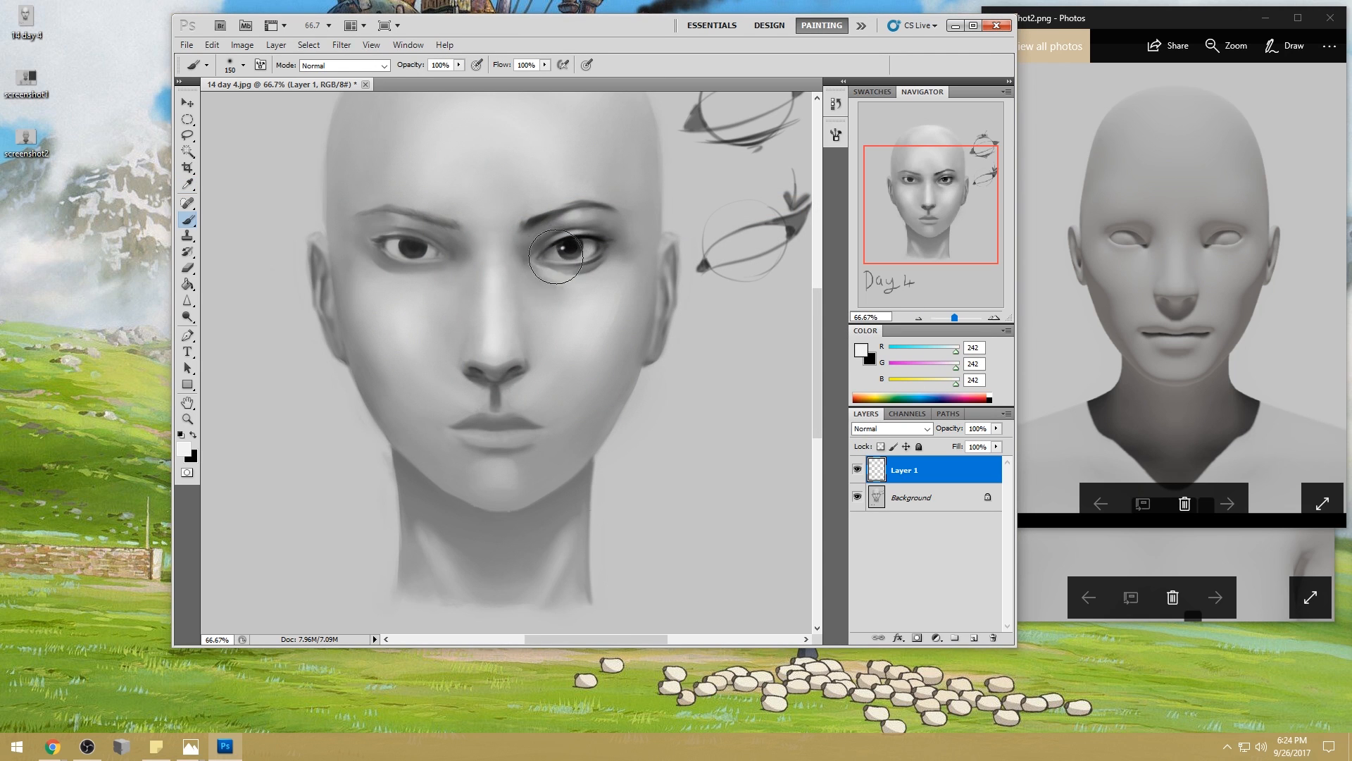
- Set the foreground colour to pure white (RGB 255) and set the brush to 175 px
key(bracketleft)
key(bracketleft)
key(i)
click(861, 349)
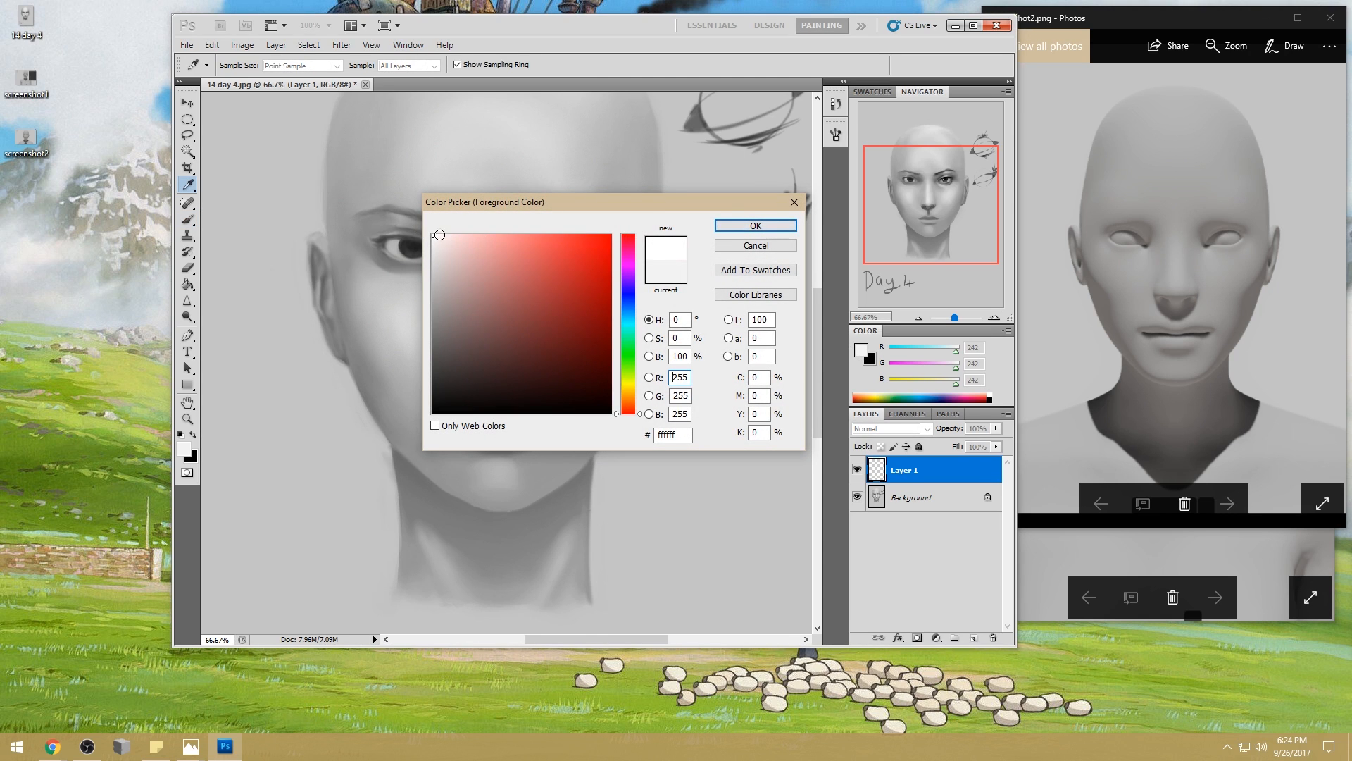
click(756, 226)
key(b)
key(bracketright)
key(bracketright)
key(bracketright)
key(bracketright)
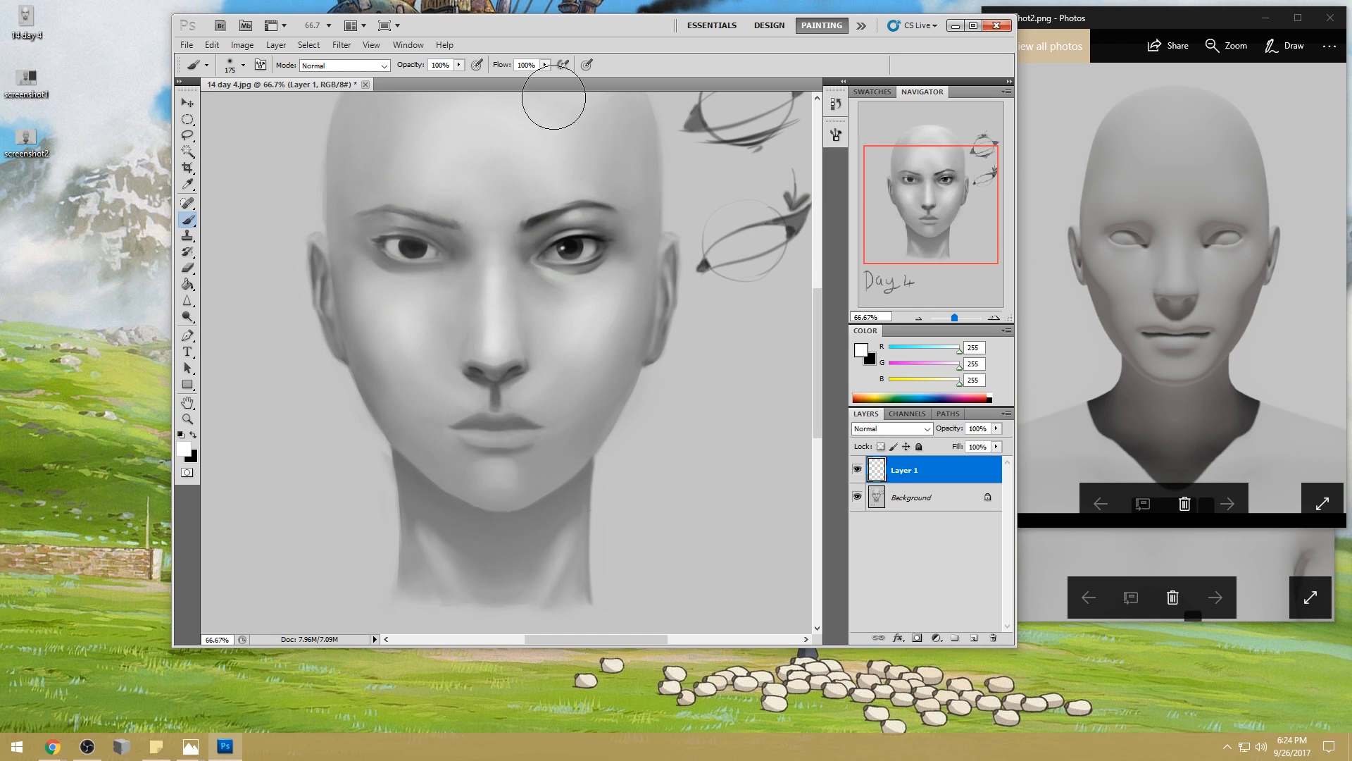
- Lower the brush opacity to 30% and brush soft white light over the image-right eyebrow and forehead, enlarging the brush to 400 px
click(459, 65)
drag(459, 77, 411, 78)
click(574, 209)
key(bracketright)
key(bracketright)
mouse_move(567, 214)
mouse_down()
mouse_move(591, 212)
mouse_move(577, 216)
mouse_up()
key(bracketright)
key(bracketright)
drag(558, 191, 545, 174)
- Sample the dark grey of RGB 34 at the image-right eye and shade its outer socket with the 400 px brush at 20% opacity
alt+click(598, 238)
alt+click(593, 237)
alt+click(587, 235)
click(459, 65)
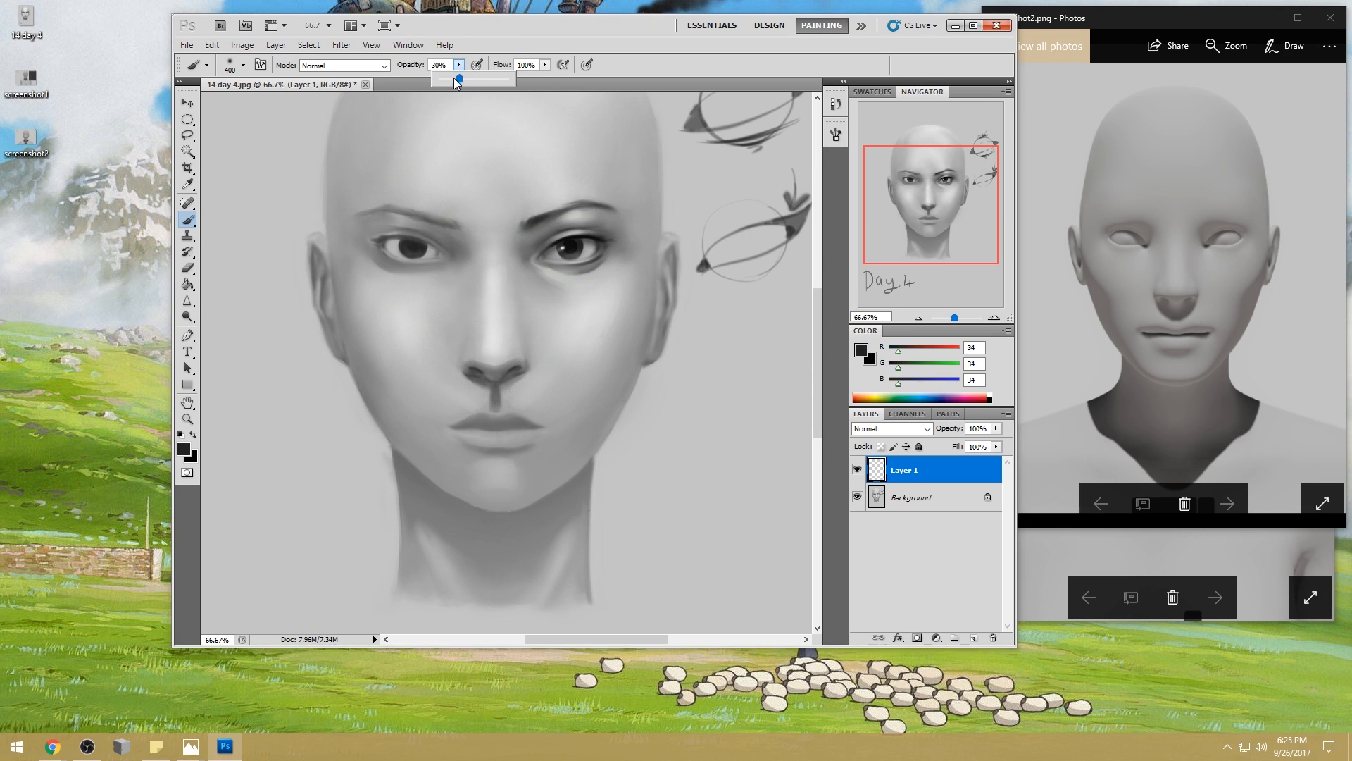
click(543, 272)
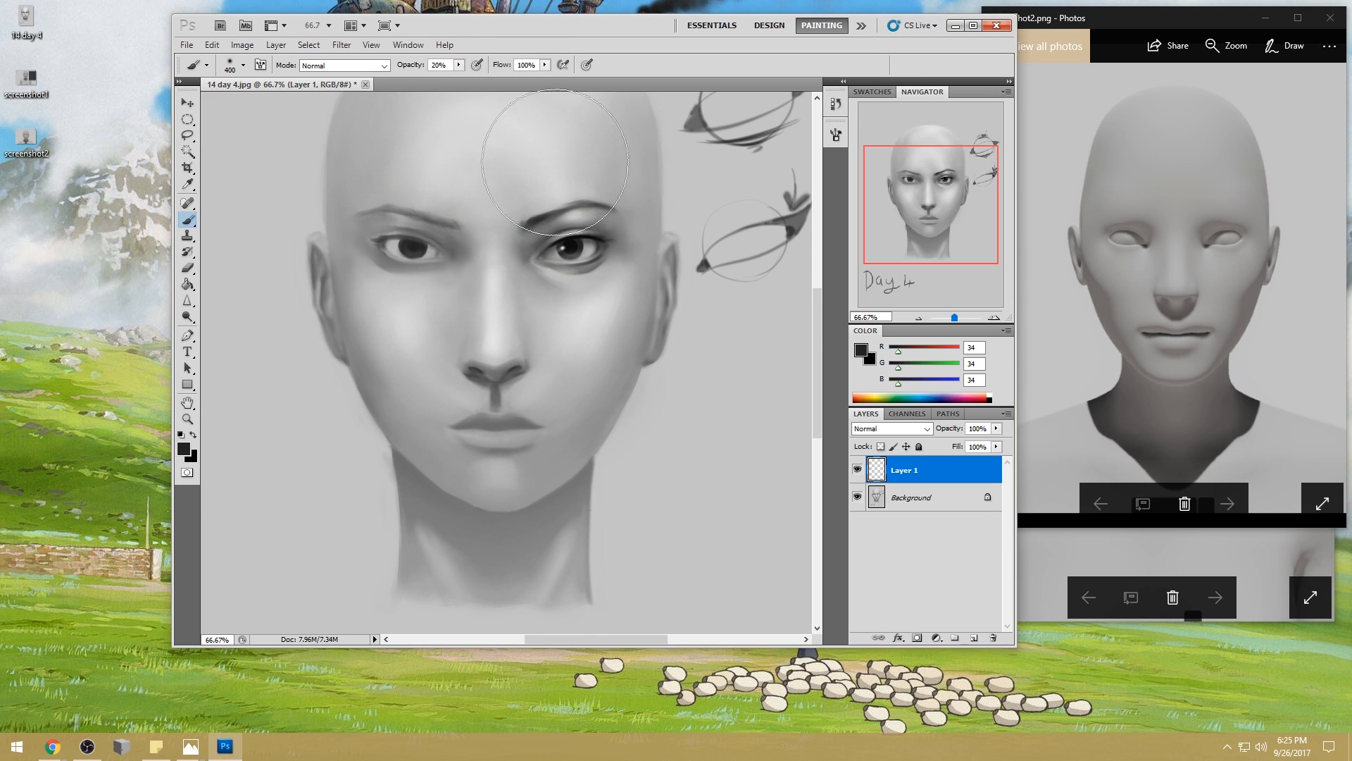
drag(591, 202, 635, 240)
key(ctrl+minus)
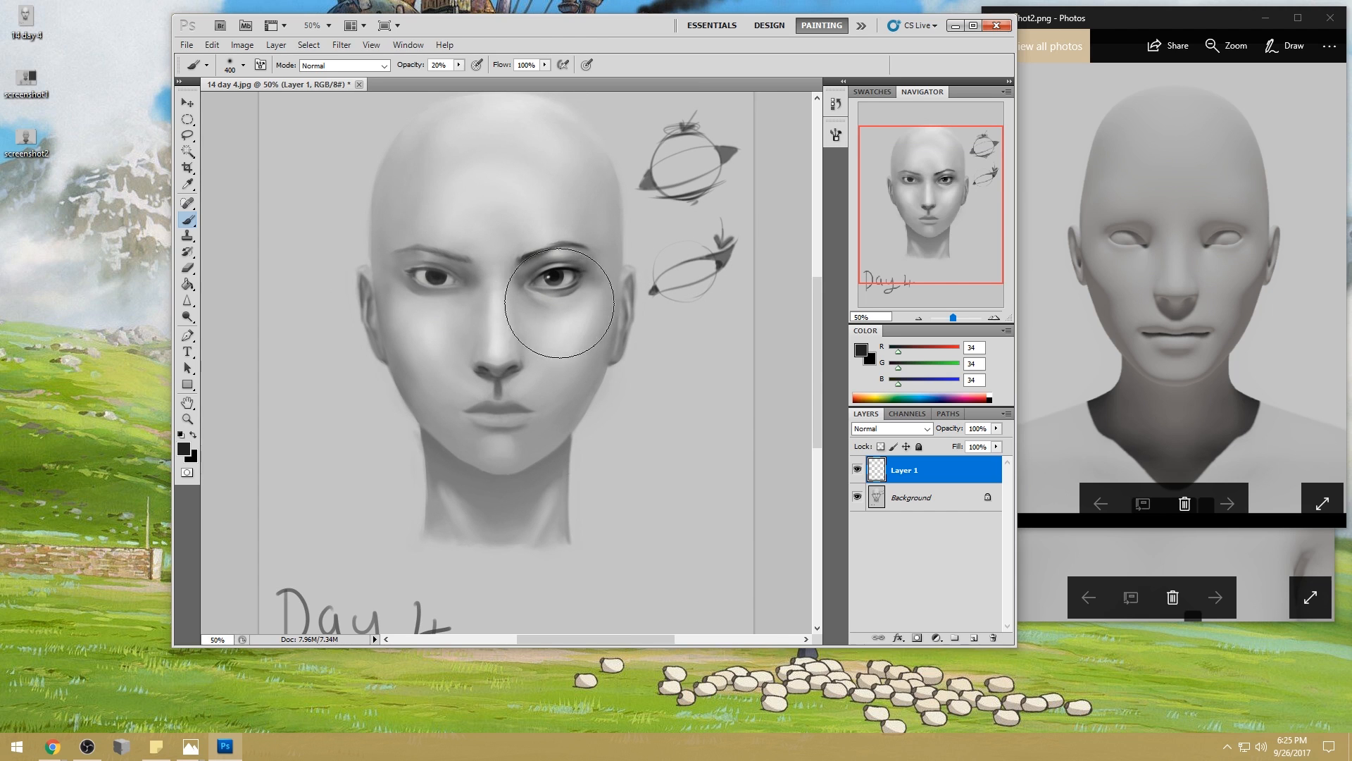
mouse_move(518, 279)
mouse_down()
mouse_move(562, 286)
mouse_move(589, 317)
mouse_up()
key(ctrl+z)
- Reduce the brush to 150 px and sample the grey of RGB 160 near the outer end of the image-right eyebrow
key(bracketleft)
key(bracketleft)
key(bracketleft)
key(bracketleft)
key(bracketleft)
key(bracketleft)
key(bracketleft)
key(bracketright)
key(ctrl+0)
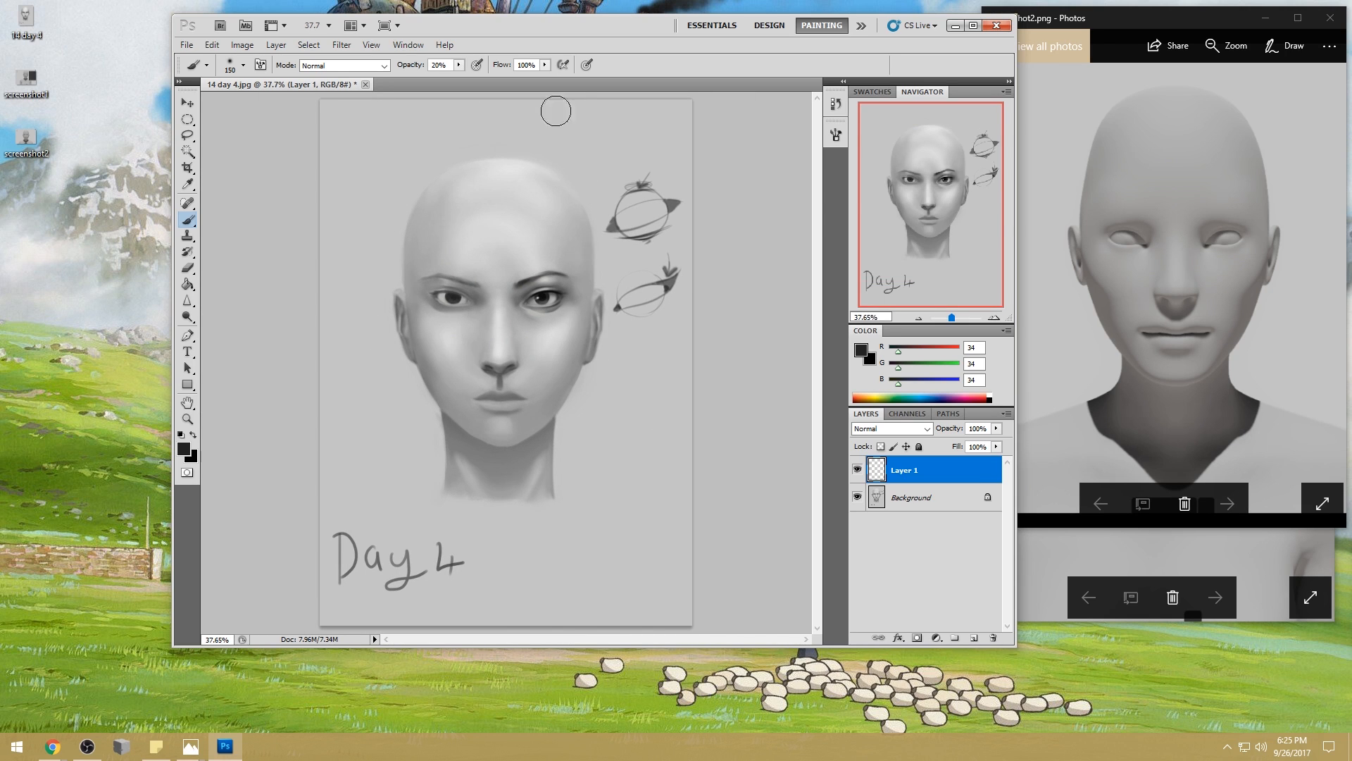
alt+click(553, 274)
alt+click(557, 276)
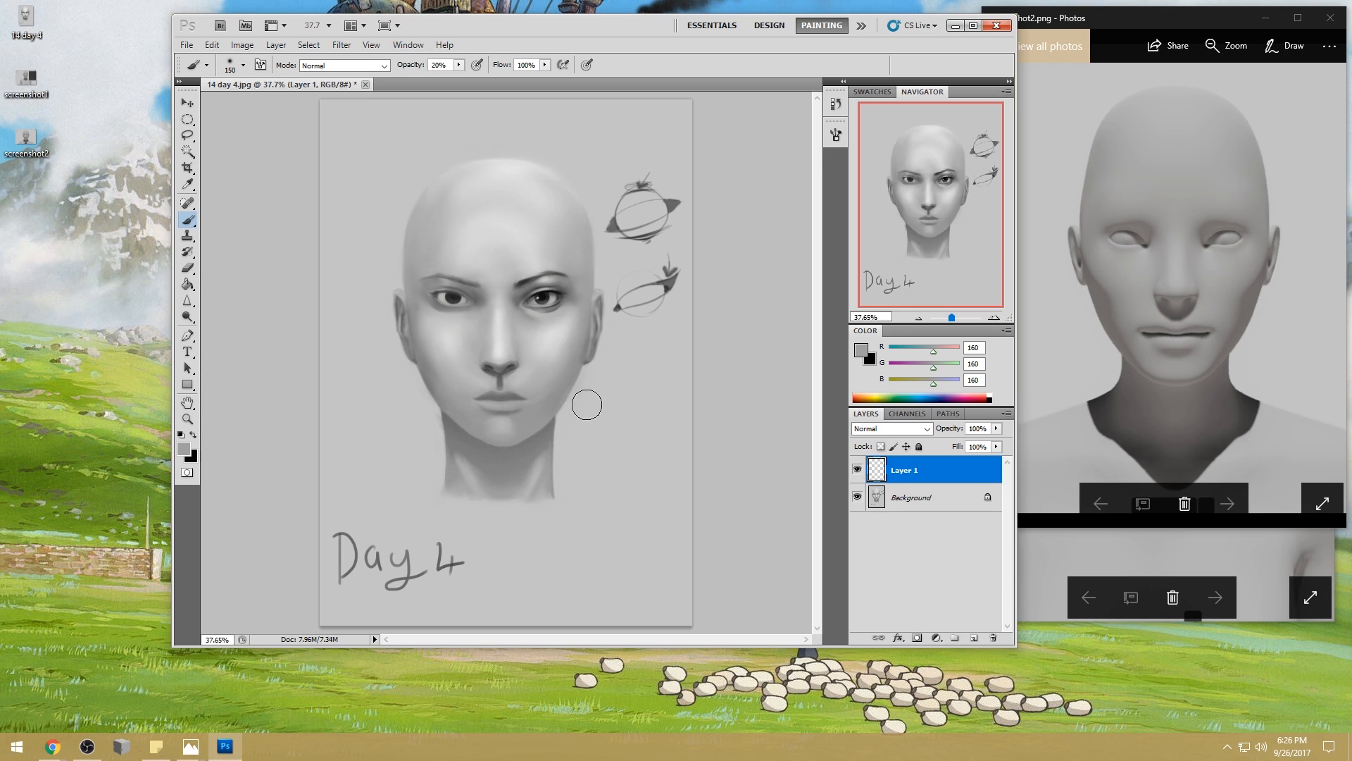
- Set the foreground to black and shade the outer corner of the image-right eye with the 150 px brush at 20% opacity
click(861, 350)
click(432, 413)
click(752, 226)
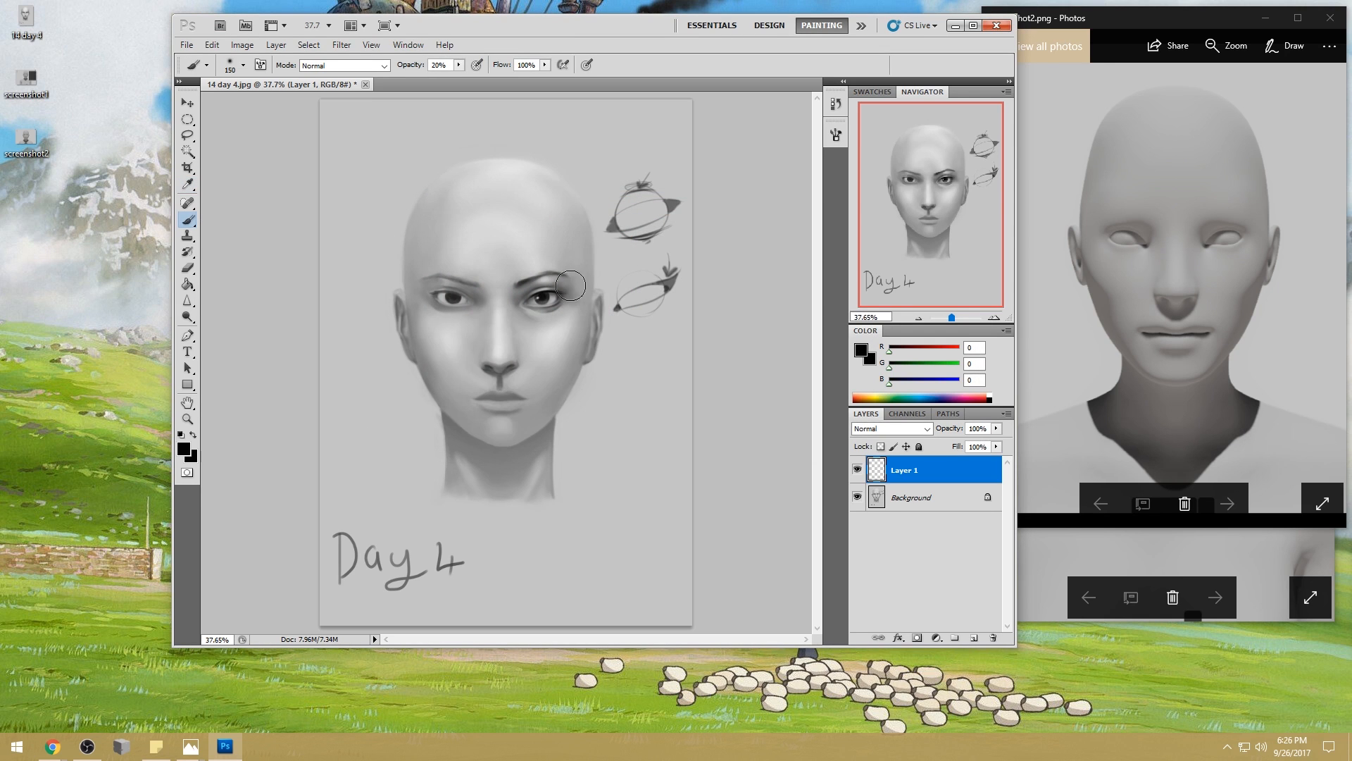
drag(570, 295, 550, 298)
- Darken the mouth line and lip corners at 51% opacity in the near-black of RGB 15 sampled from the image-right eye
alt+click(546, 295)
drag(458, 65, 467, 76)
drag(490, 386, 476, 401)
drag(480, 400, 528, 402)
click(522, 400)
drag(533, 401, 522, 400)
key(bracketleft)
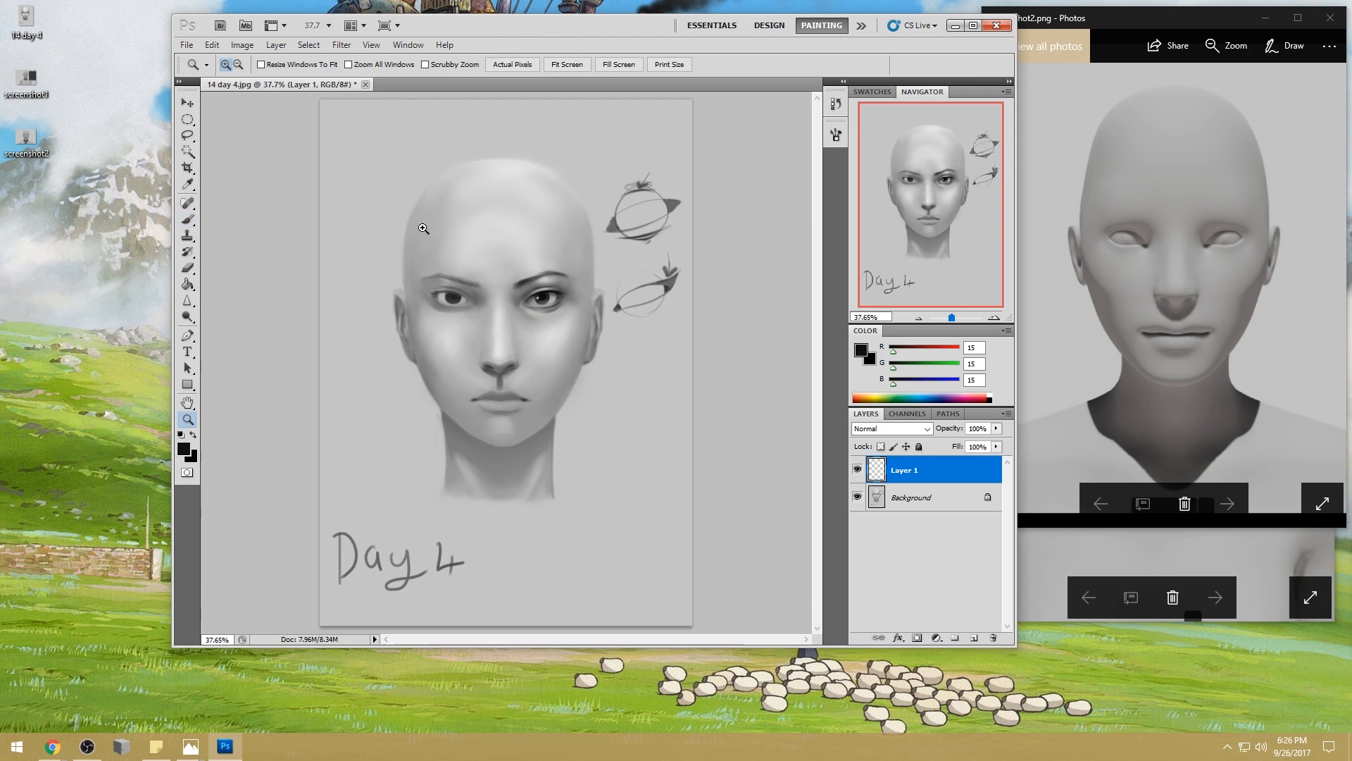
- Darken both nostrils with the 90 px brush at 51% opacity in the near-black of RGB 15
click(514, 316)
drag(511, 445, 485, 462)
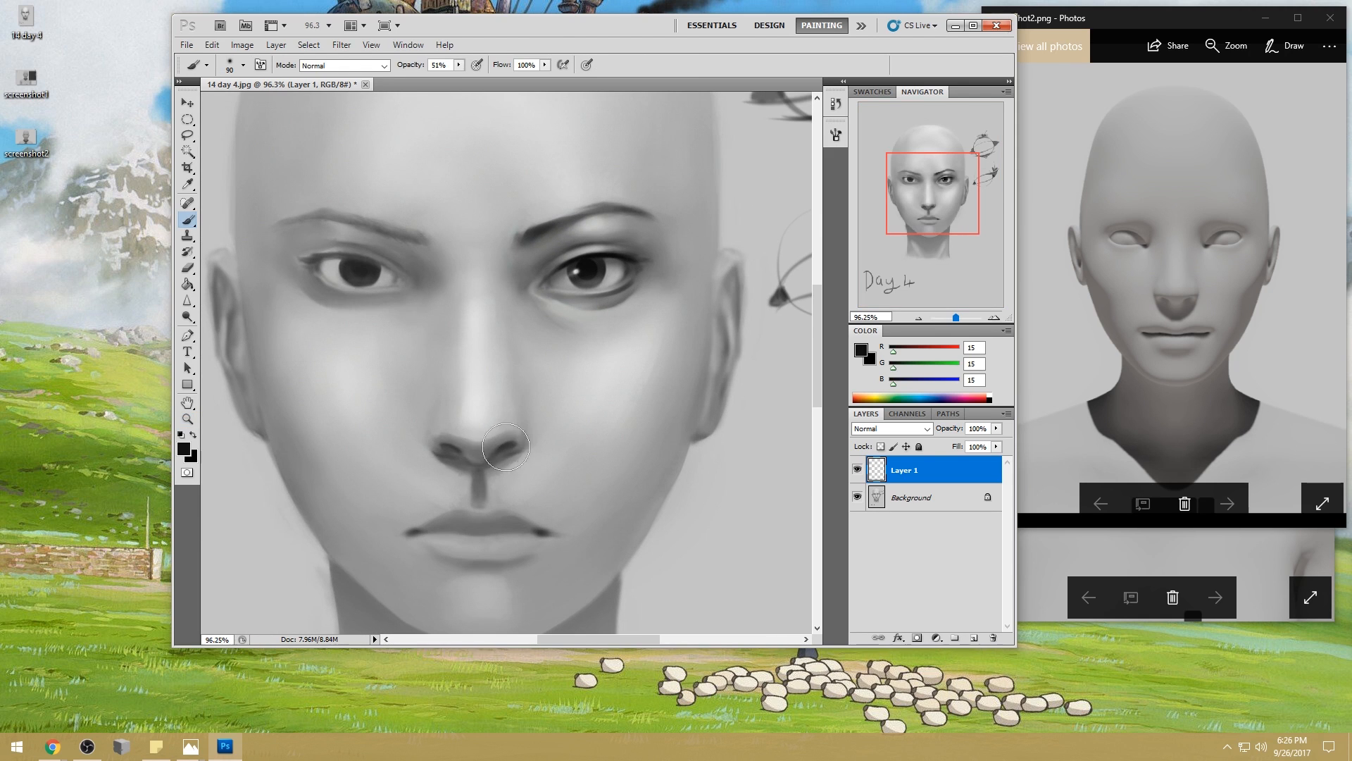
drag(443, 452, 467, 461)
- Soften the edge of the image-right nostril with greys sampled around the nose
alt+click(526, 445)
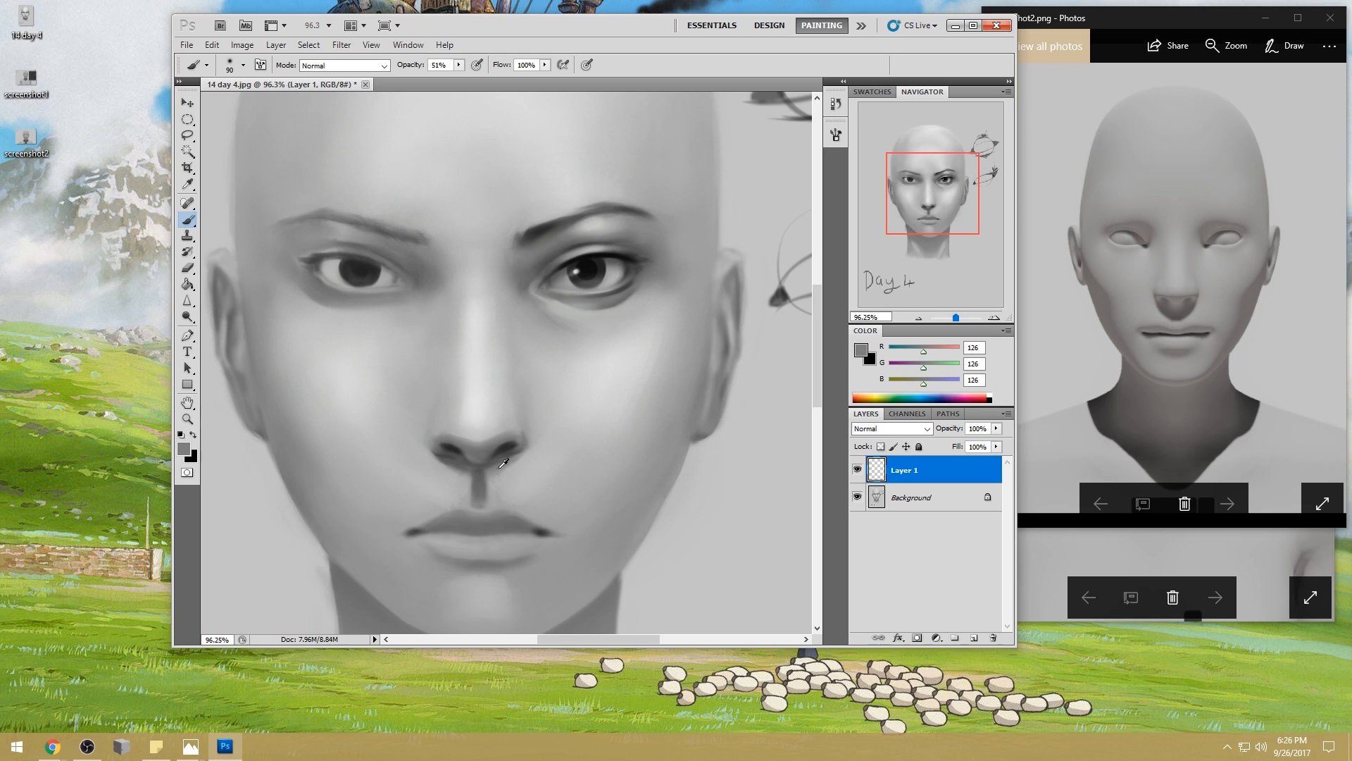
alt+click(505, 424)
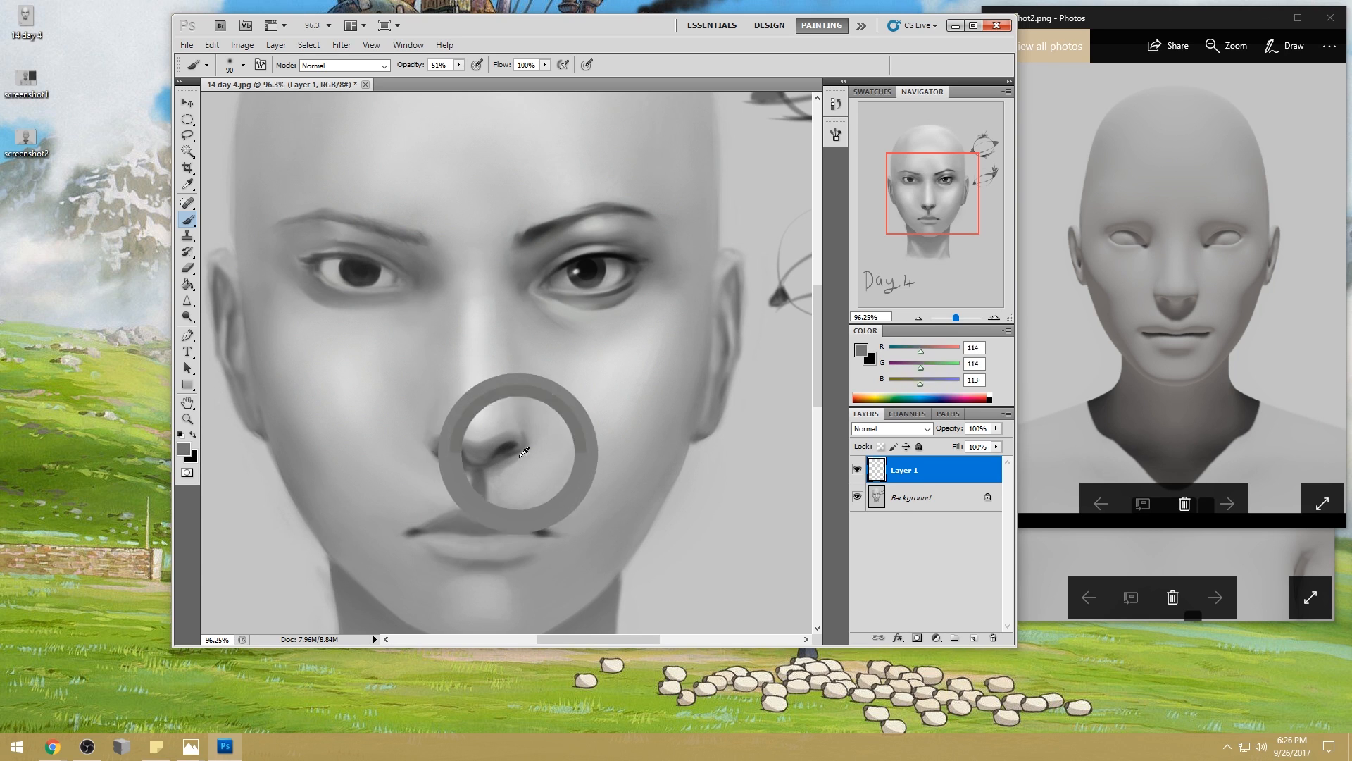
alt+click(532, 419)
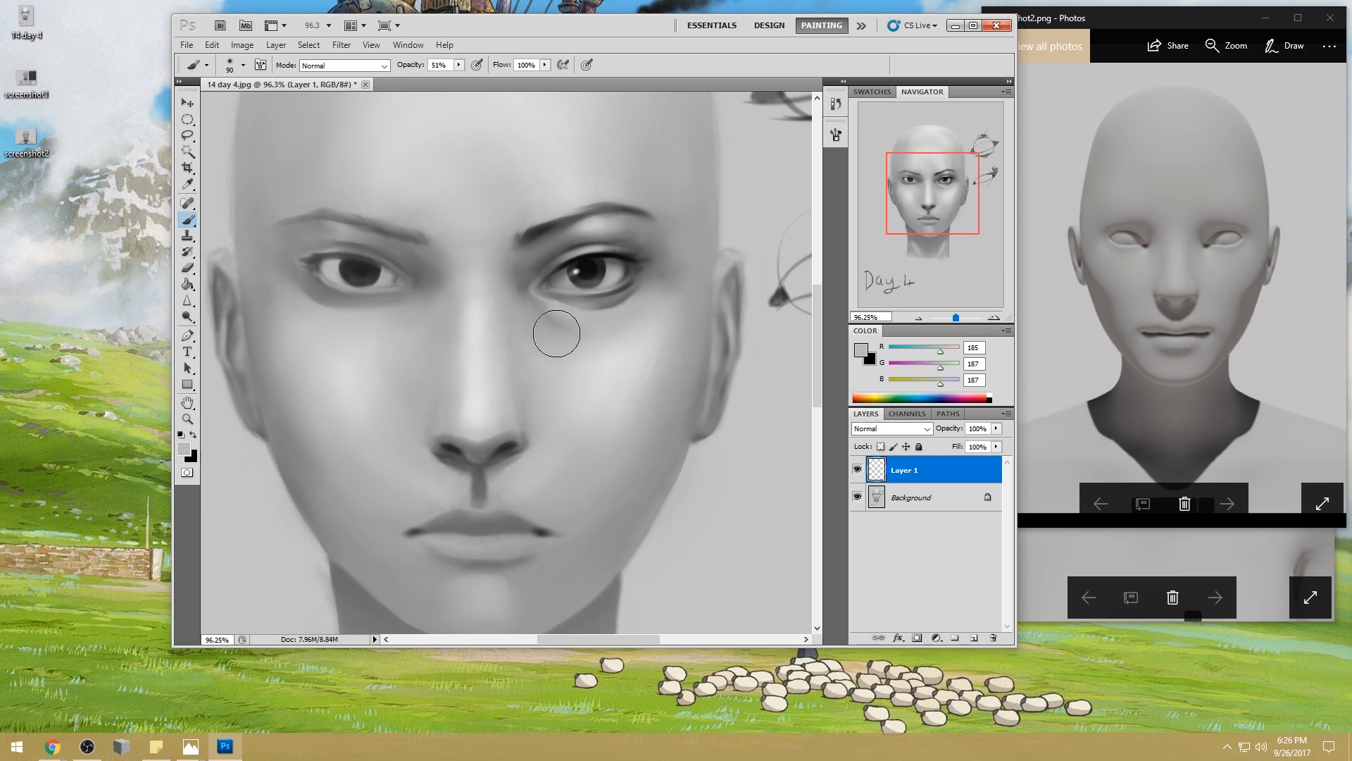
- Sample the light grey of RGB 221 from the nose tip, enlarge the brush beyond 150 px and brush over the image-right cheek
alt+click(483, 416)
key(bracketright)
key(bracketright)
key(bracketright)
key(bracketright)
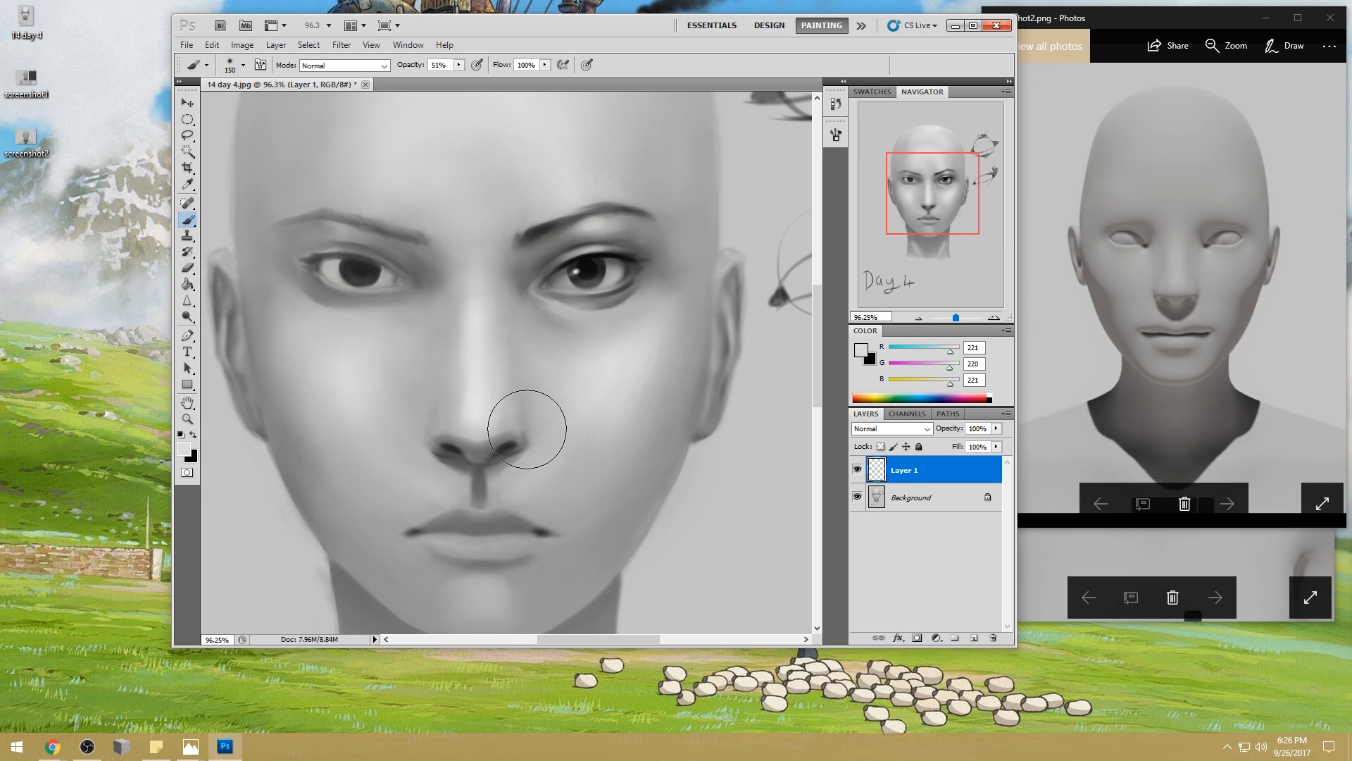
key(bracketright)
drag(593, 362, 571, 362)
- Choose a textured 80 px brush preset, sample the cheek tone beside the nose and paint there at 100% opacity
ctrl+right_click(543, 343)
click(777, 346)
right_click(583, 341)
click(716, 473)
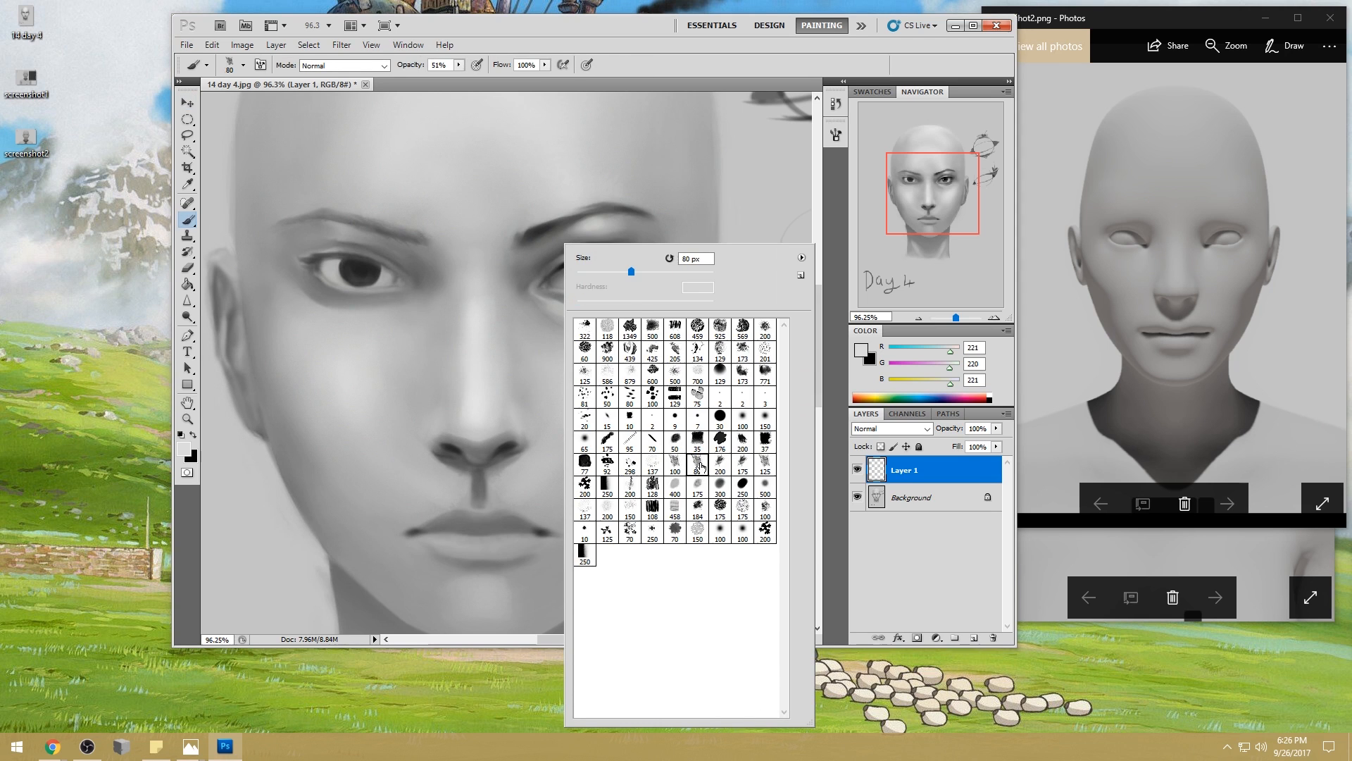
alt+click(545, 359)
click(459, 65)
drag(459, 79, 495, 79)
click(555, 358)
- Paint the crease around the image-right nostril wing with the textured brush at 35 px in greys sampled from the cheek
key(bracketleft)
key(bracketleft)
key(bracketleft)
key(bracketleft)
key(bracketleft)
key(bracketleft)
alt+click(552, 421)
drag(547, 408, 518, 468)
drag(545, 408, 511, 475)
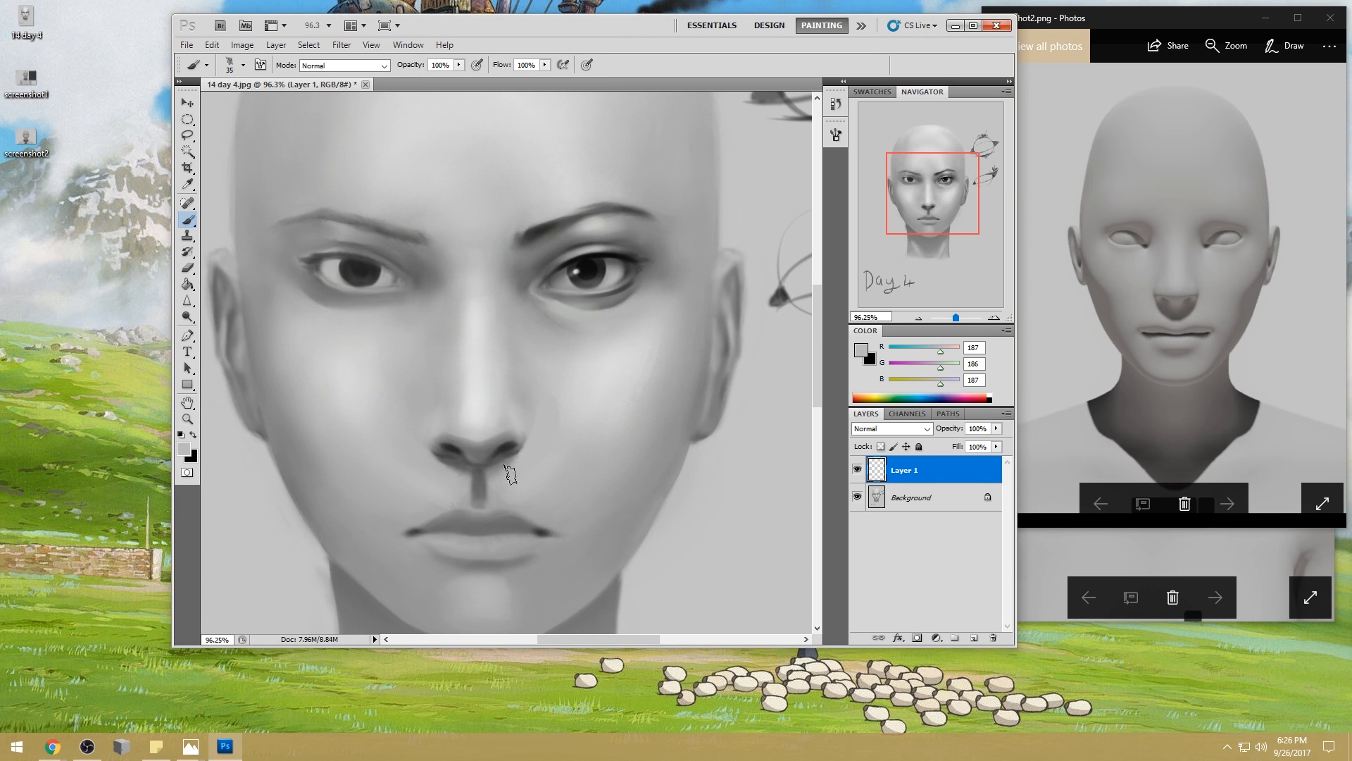
alt+click(535, 391)
drag(531, 387, 528, 392)
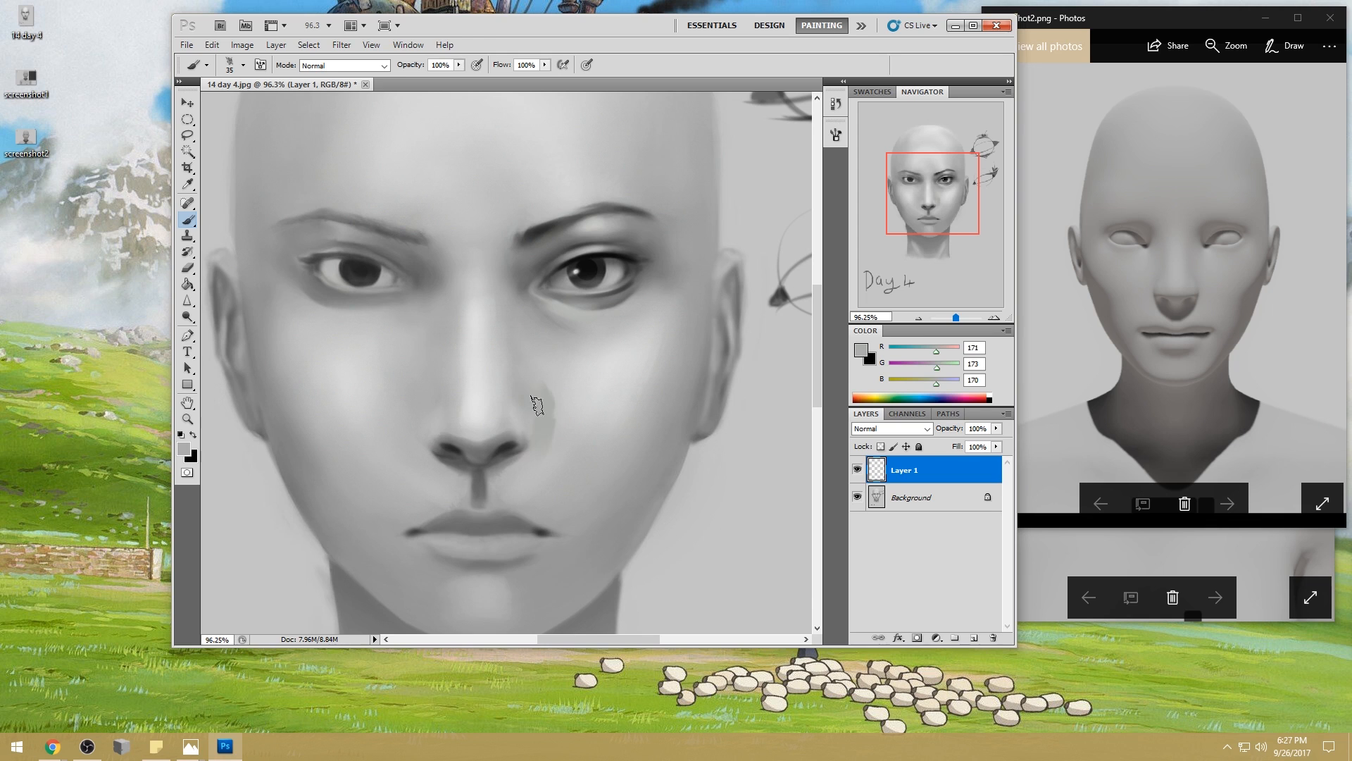
- Desaturate the painted layer with Hue/Saturation at a saturation of -100 and sample the neutral grey of RGB 171 beside the nose
key(ctrl+u)
drag(975, 378, 776, 407)
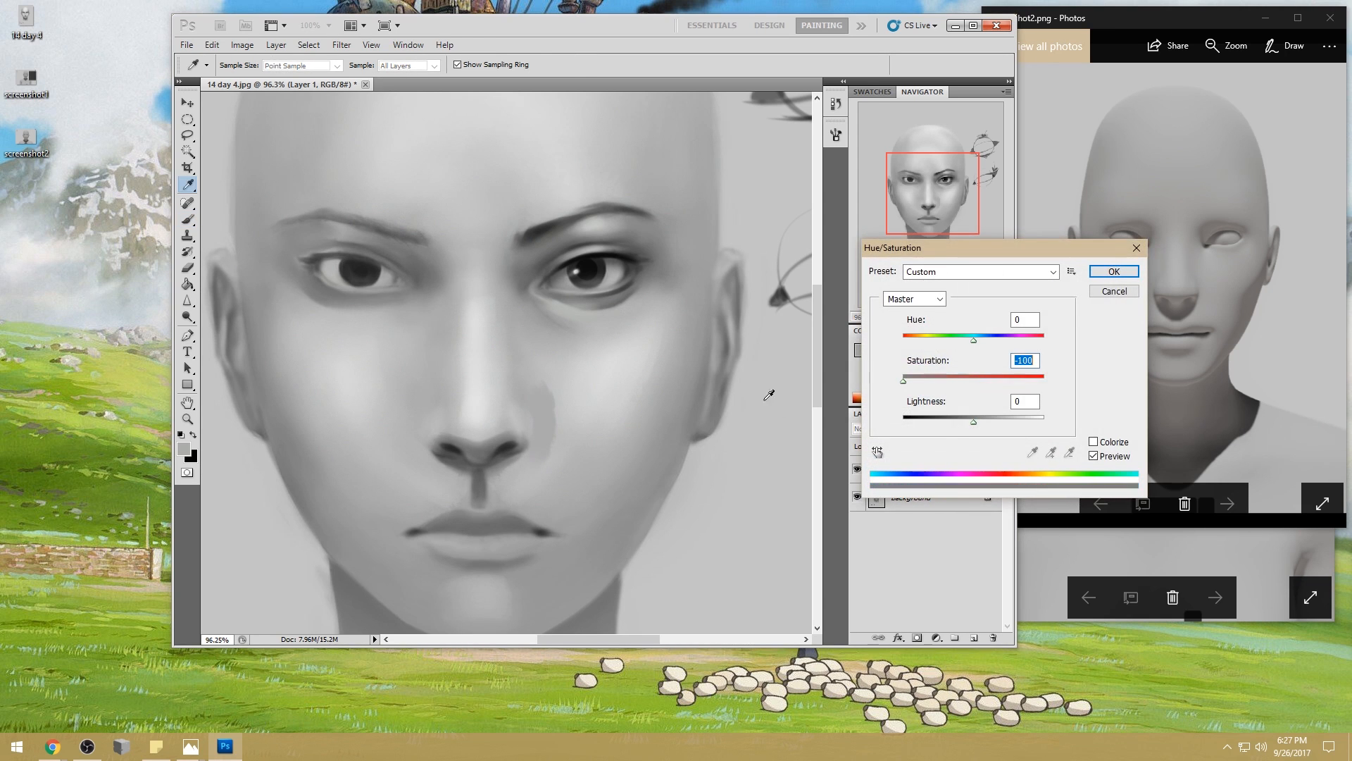
click(1117, 273)
alt+click(550, 420)
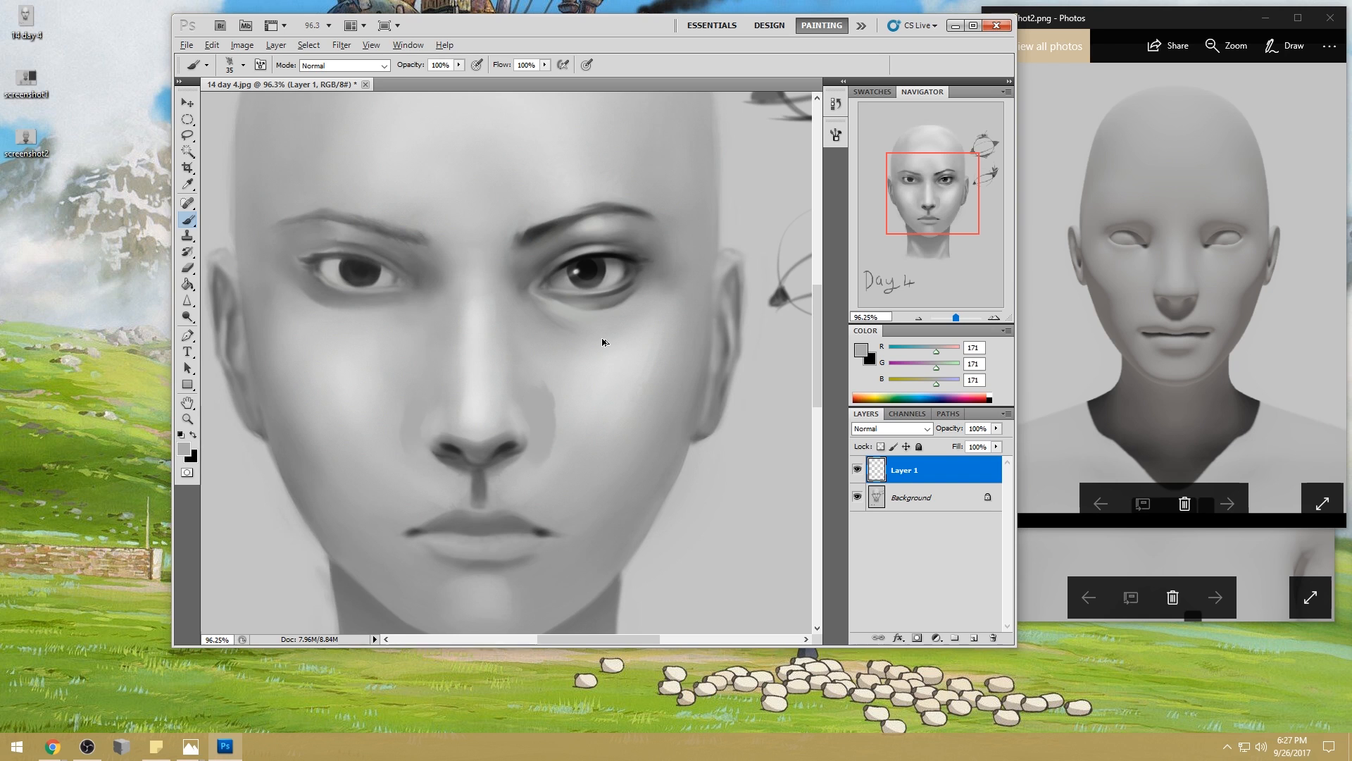
alt+click(593, 387)
drag(565, 451, 580, 421)
key(ctrl+z)
- Sample a light cheek grey and repaint the areas around both nostril wings with the textured 35 px brush
alt+click(560, 421)
mouse_move(547, 412)
mouse_down()
mouse_move(524, 458)
mouse_move(534, 406)
mouse_move(523, 459)
mouse_move(535, 413)
mouse_move(530, 448)
mouse_move(523, 398)
mouse_move(540, 455)
mouse_up()
key(ctrl+z)
key(ctrl+z)
key(ctrl+z)
drag(538, 409, 513, 477)
mouse_move(409, 423)
mouse_down()
mouse_move(417, 461)
mouse_move(414, 410)
mouse_up()
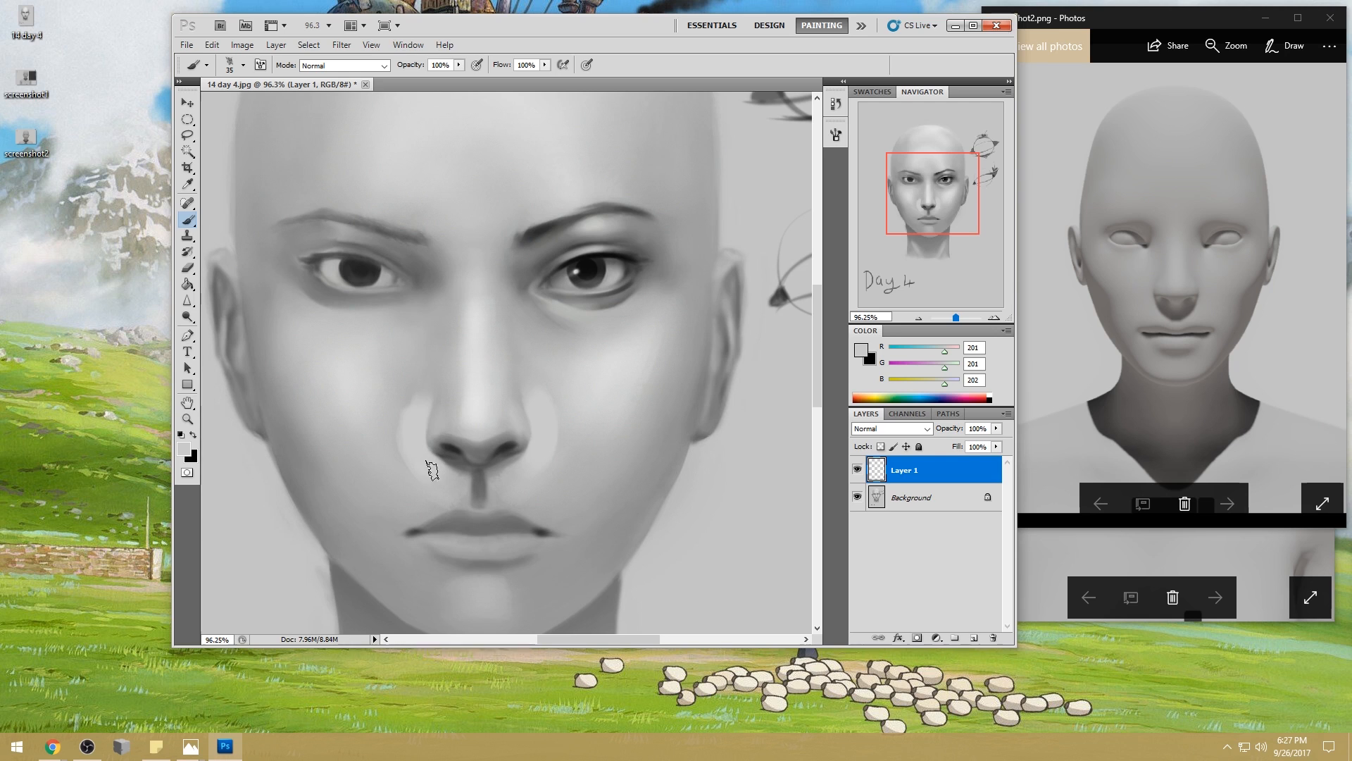
- Blend the skin around the nostril wings in the light grey of RGB 202, resizing the textured brush to 60 px
alt+click(541, 457)
key(bracketright)
key(ctrl+minus)
key(bracketleft)
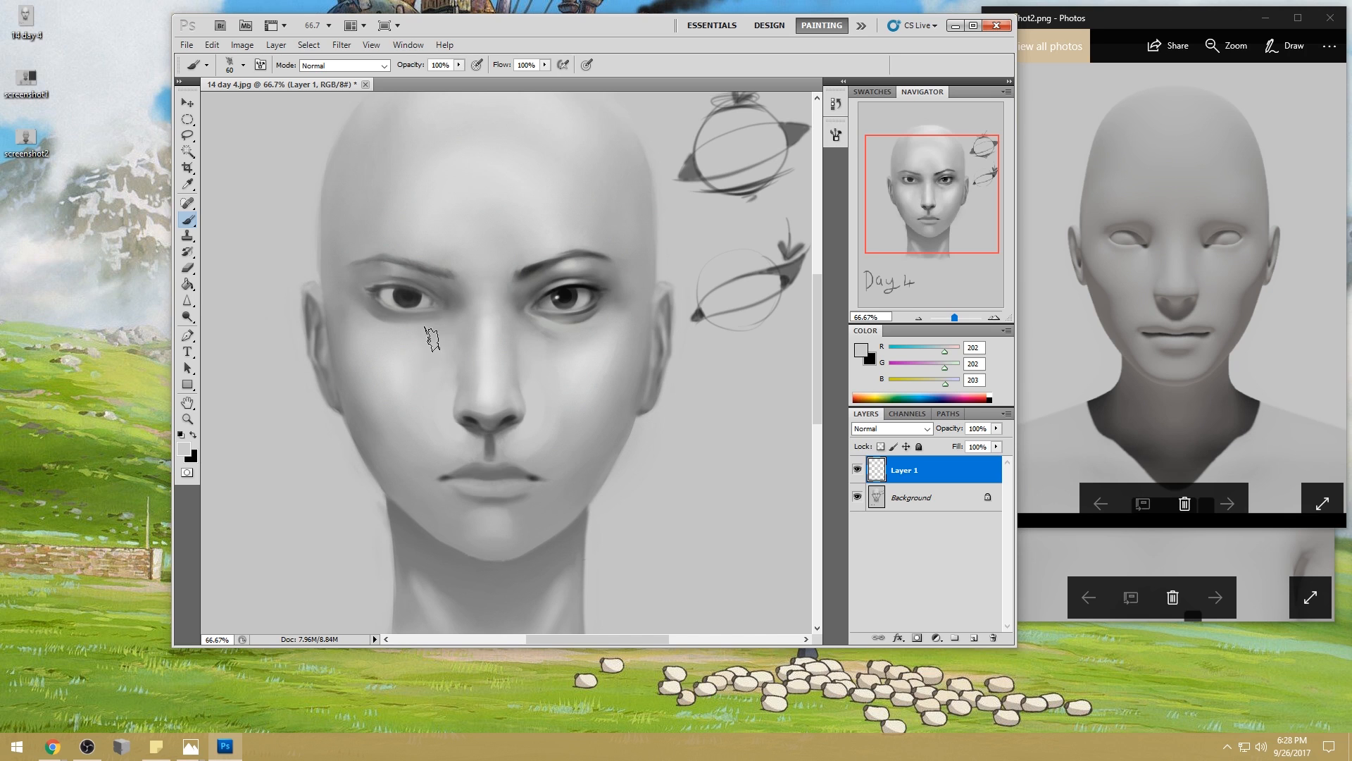
key(ctrl+minus)
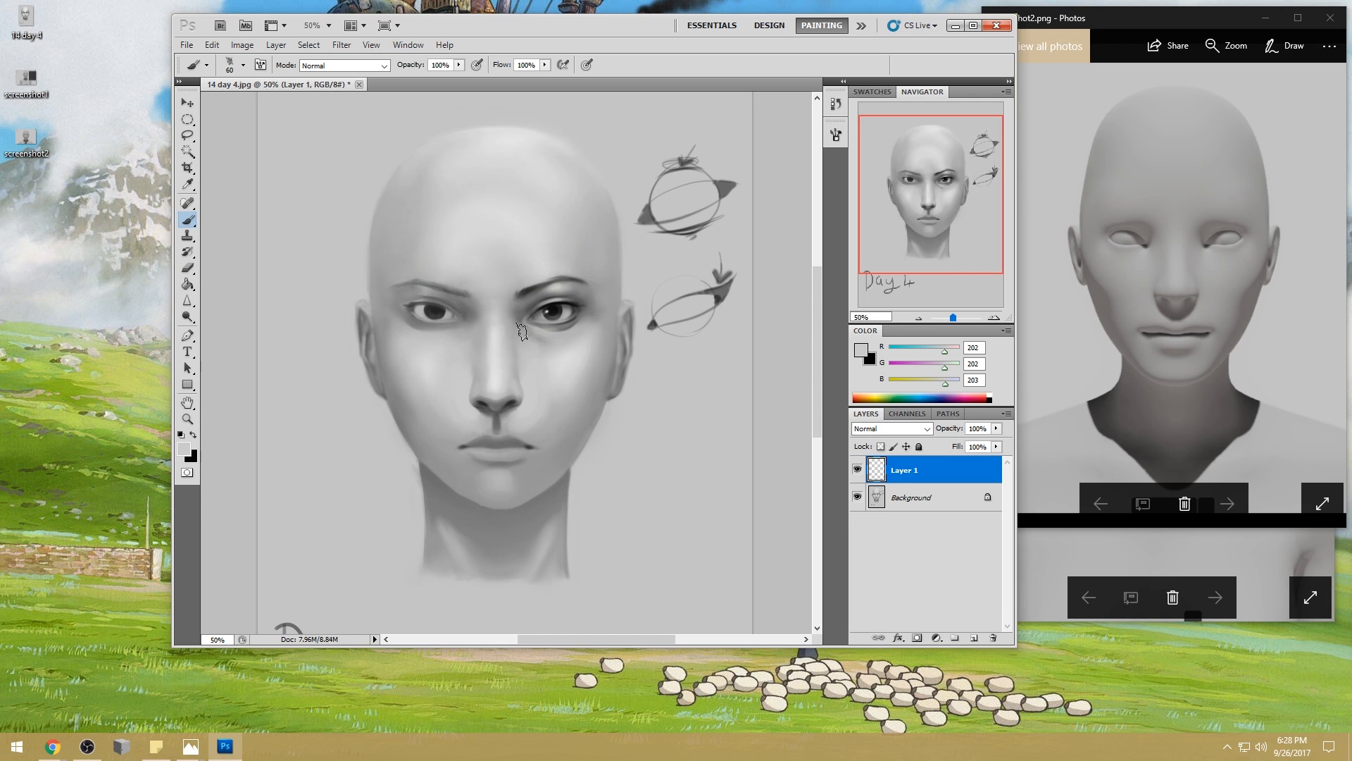
- Select the nose with a freehand lasso outline and merge Layer 1 down into the Background
key(l)
mouse_move(479, 322)
mouse_down()
mouse_move(548, 367)
mouse_move(524, 420)
mouse_up()
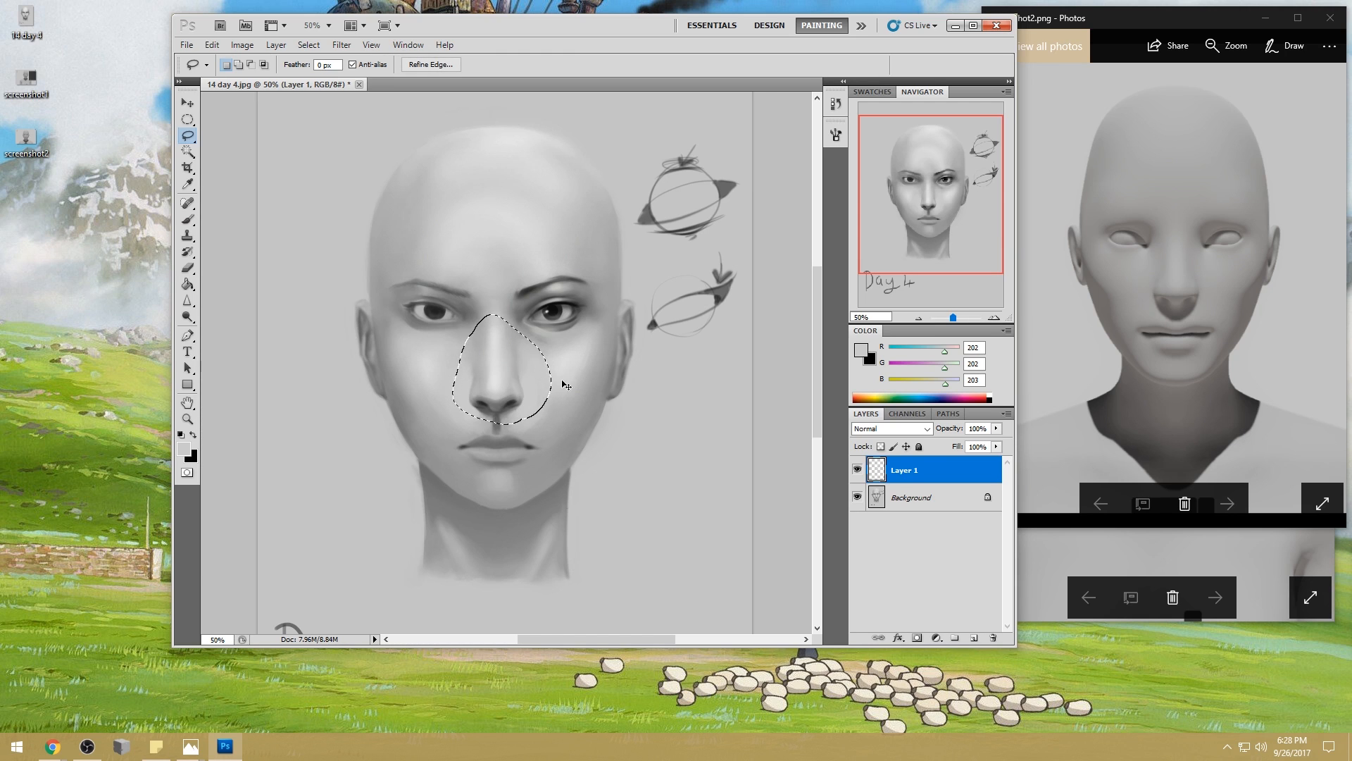
right_click(944, 469)
click(986, 472)
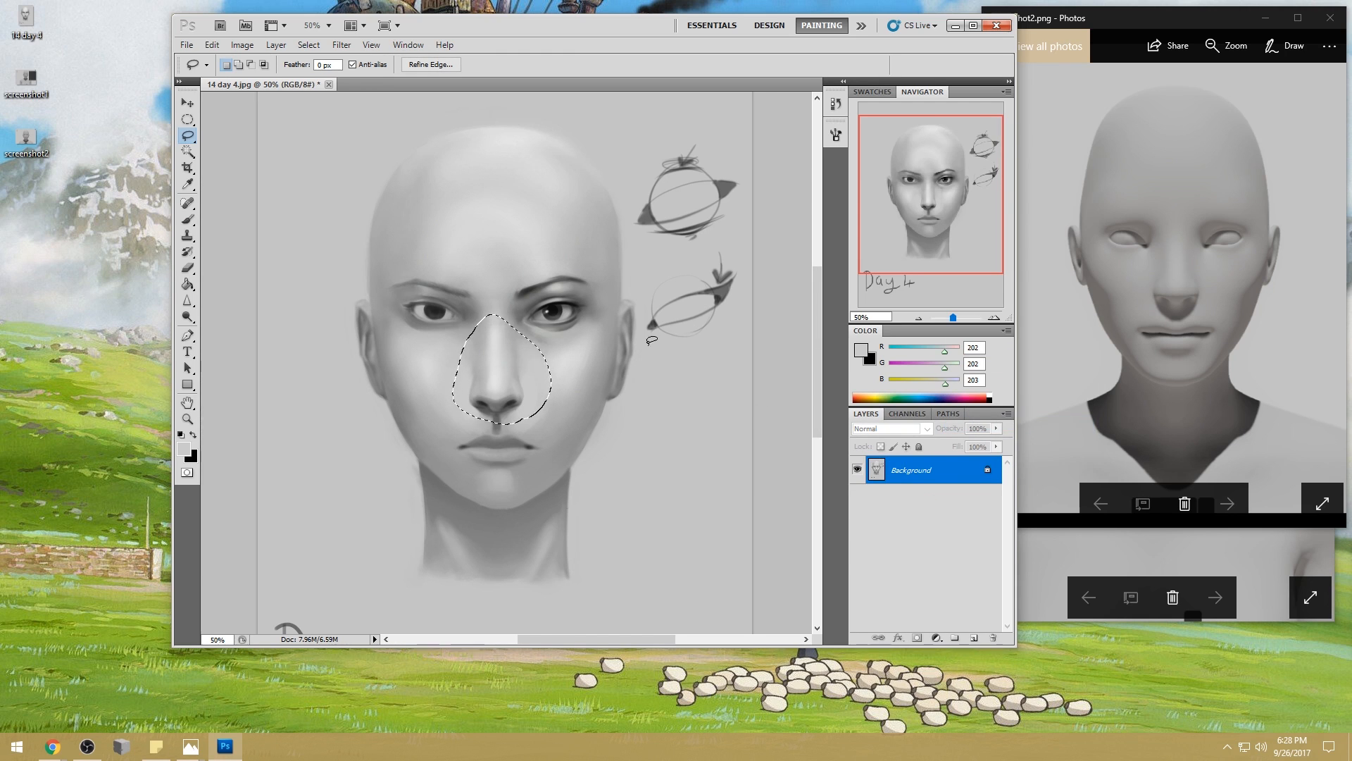
- Copy the selected nose to a new layer, enlarge it slightly and shift it a little toward the image-left side
key(ctrl+j)
key(v)
drag(553, 315, 565, 308)
drag(501, 337, 495, 337)
key(Return)
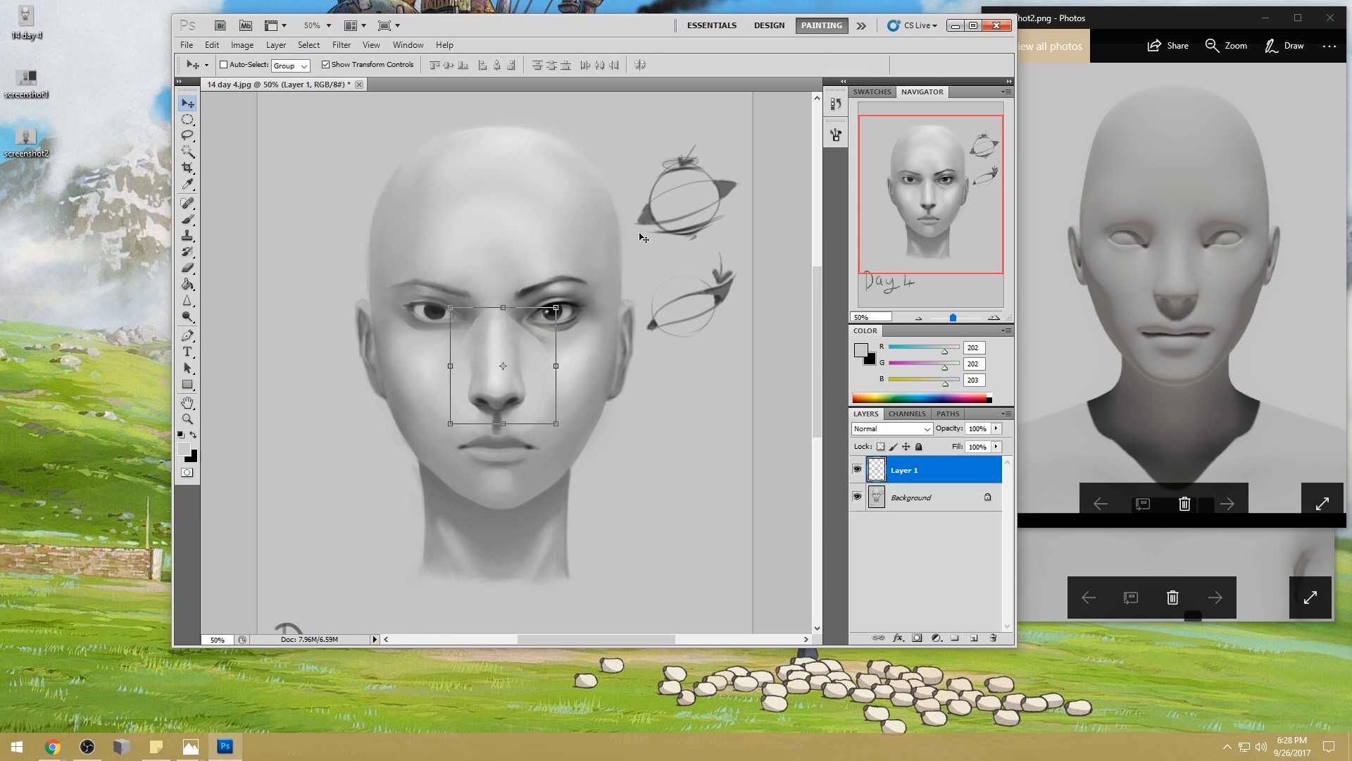
- Erase the edges of the enlarged nose copy around the eyes and bridge with a soft round 175 px eraser
key(e)
right_click(557, 322)
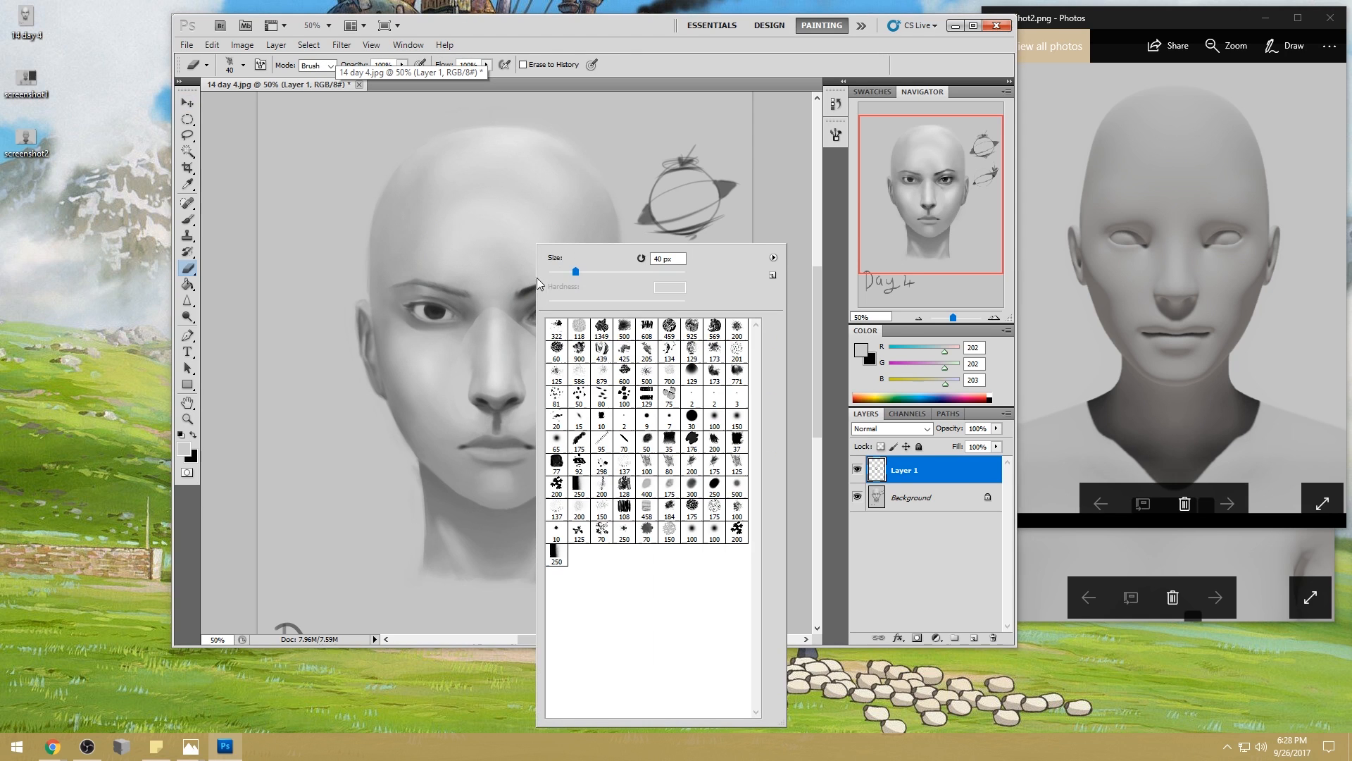
click(716, 419)
key(Return)
key(bracketright)
key(bracketright)
key(bracketright)
mouse_move(516, 305)
mouse_down()
mouse_move(557, 336)
mouse_move(484, 283)
mouse_move(562, 335)
mouse_move(525, 304)
mouse_move(553, 329)
mouse_move(438, 334)
mouse_up()
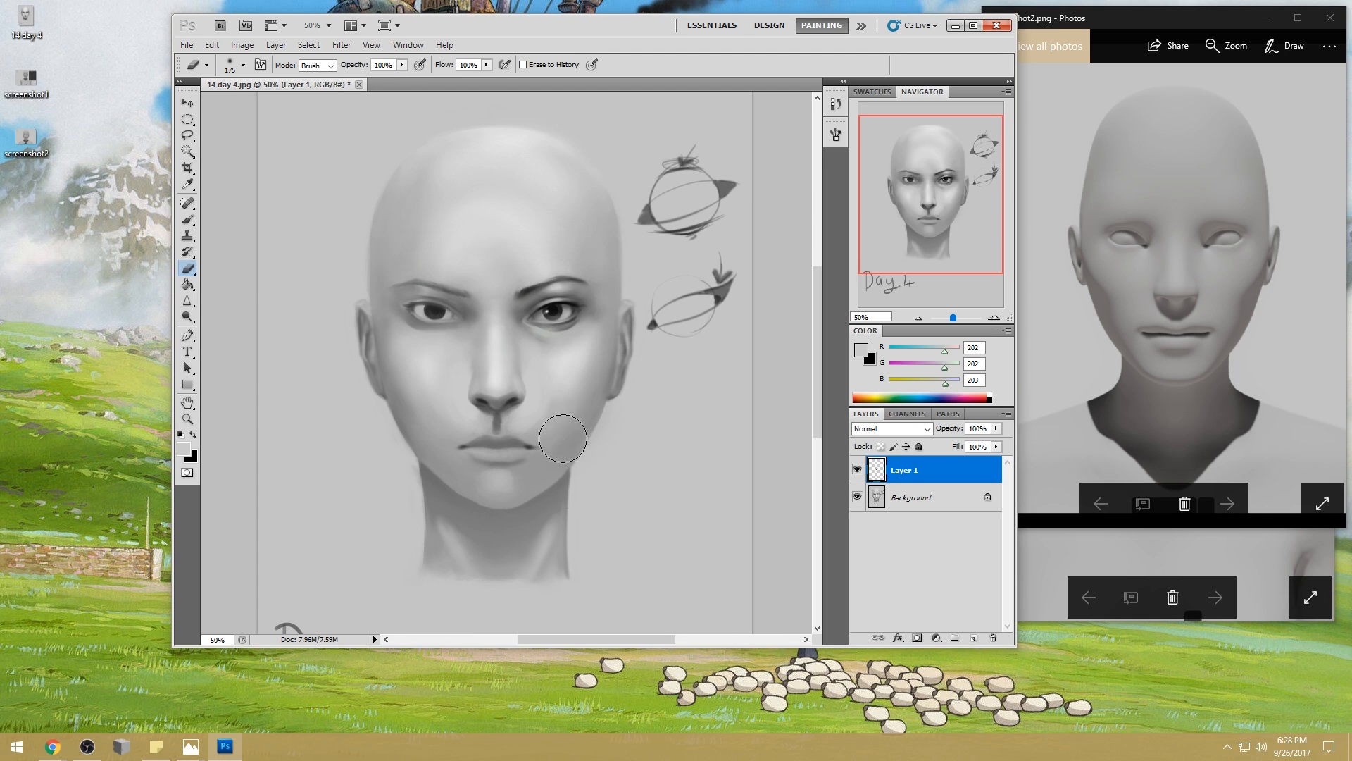
- Compare the face with and without the nose copy, and merge Layer 1 down into the Background
click(857, 470)
click(857, 470)
click(857, 470)
click(857, 470)
right_click(938, 467)
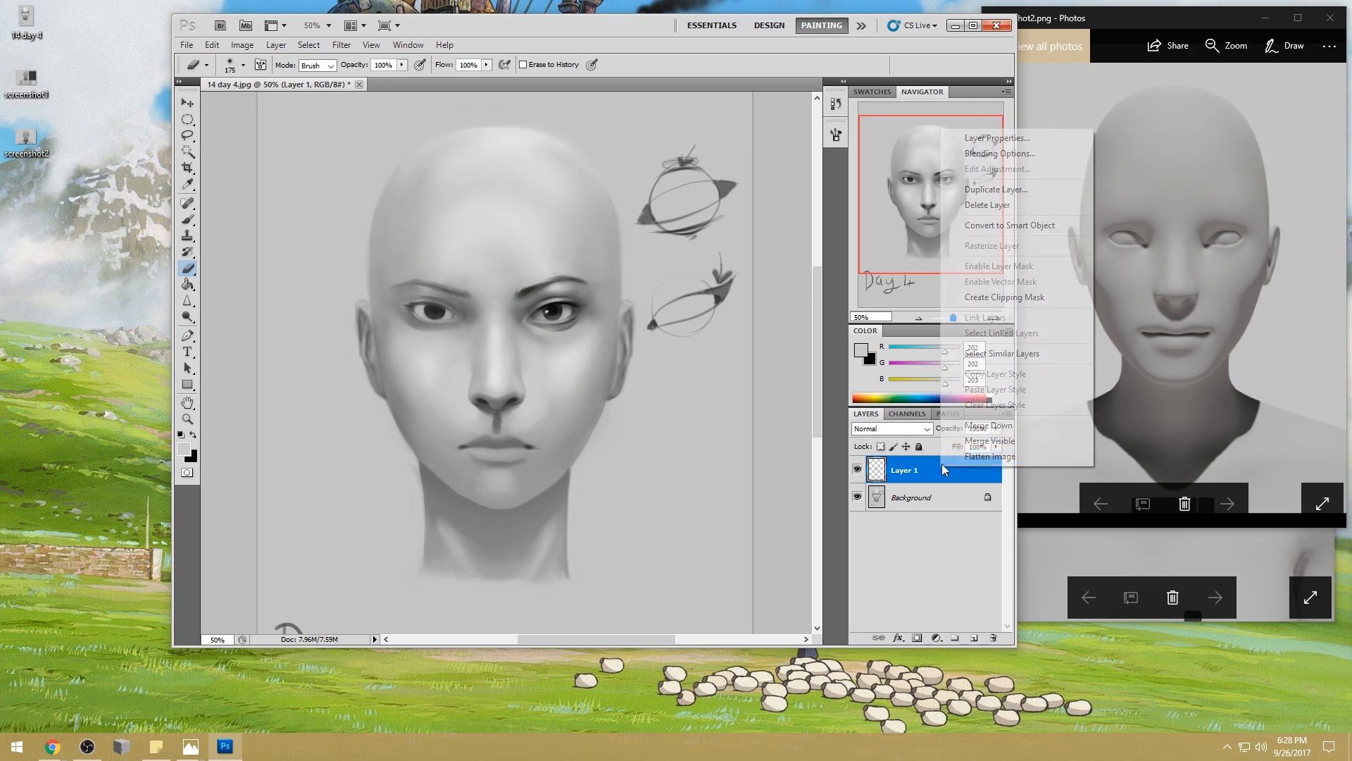
click(961, 421)
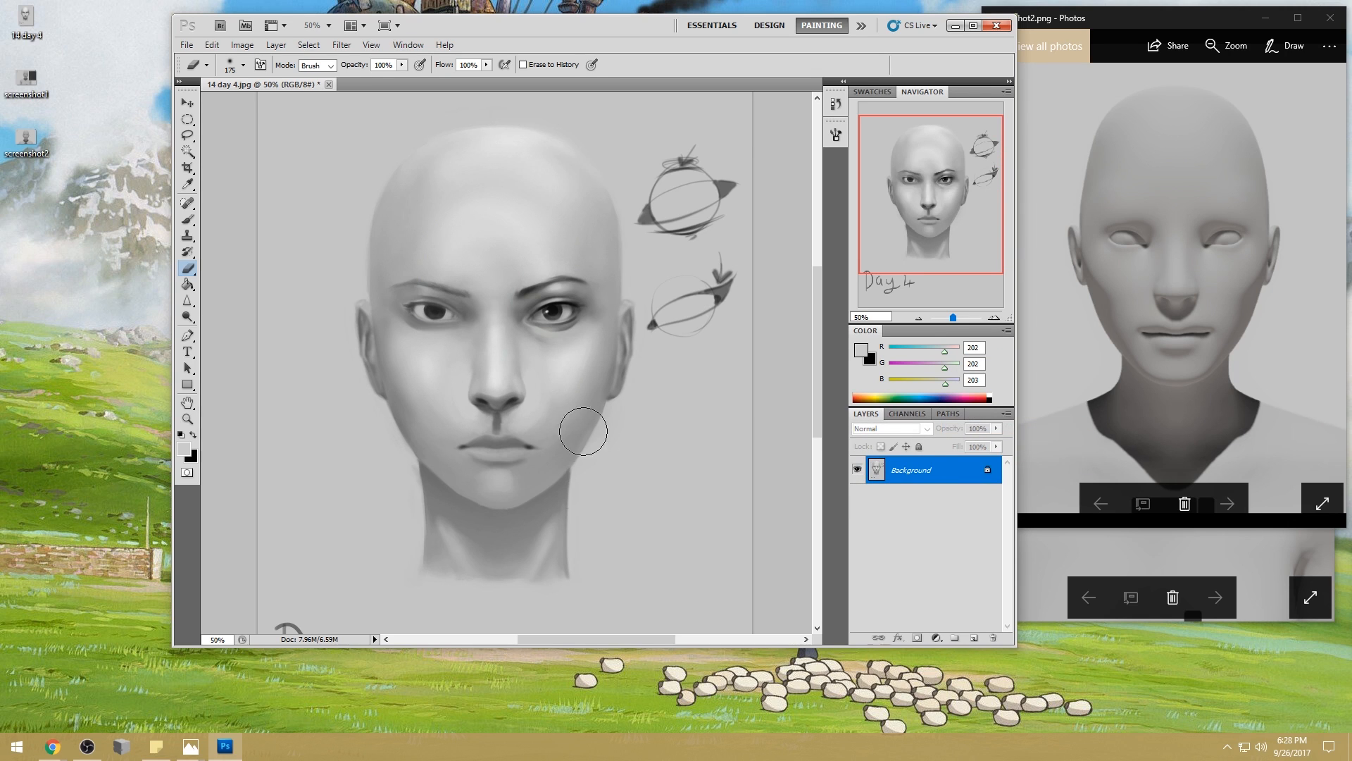
- Smudge the skin between the nose and upper lip with the Smudge tool at 7% strength
key(r)
click(187, 301)
click(241, 325)
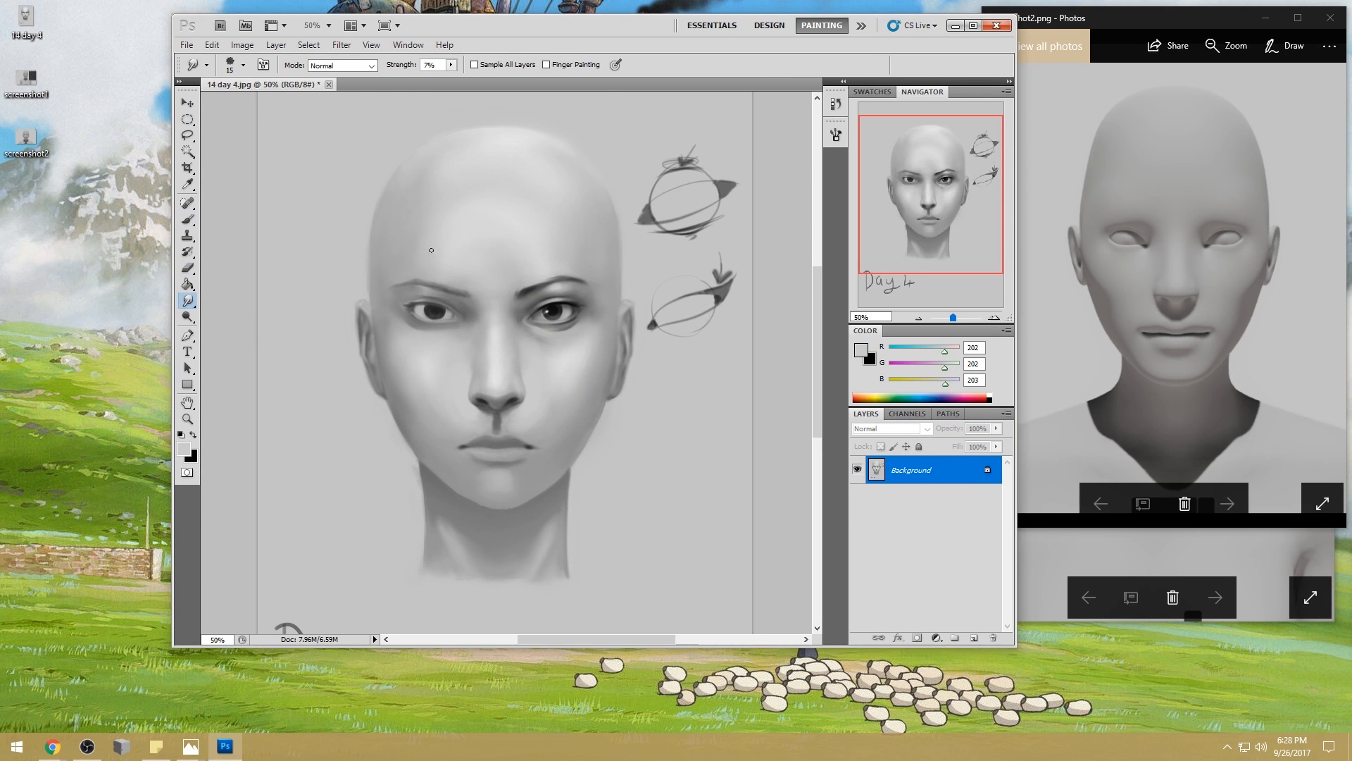
drag(527, 423, 464, 435)
- Paint sampled mid-grey over the area under the nose with a soft round 250 px brush at 40% opacity
key(b)
alt+click(513, 422)
right_click(513, 422)
click(725, 419)
click(780, 194)
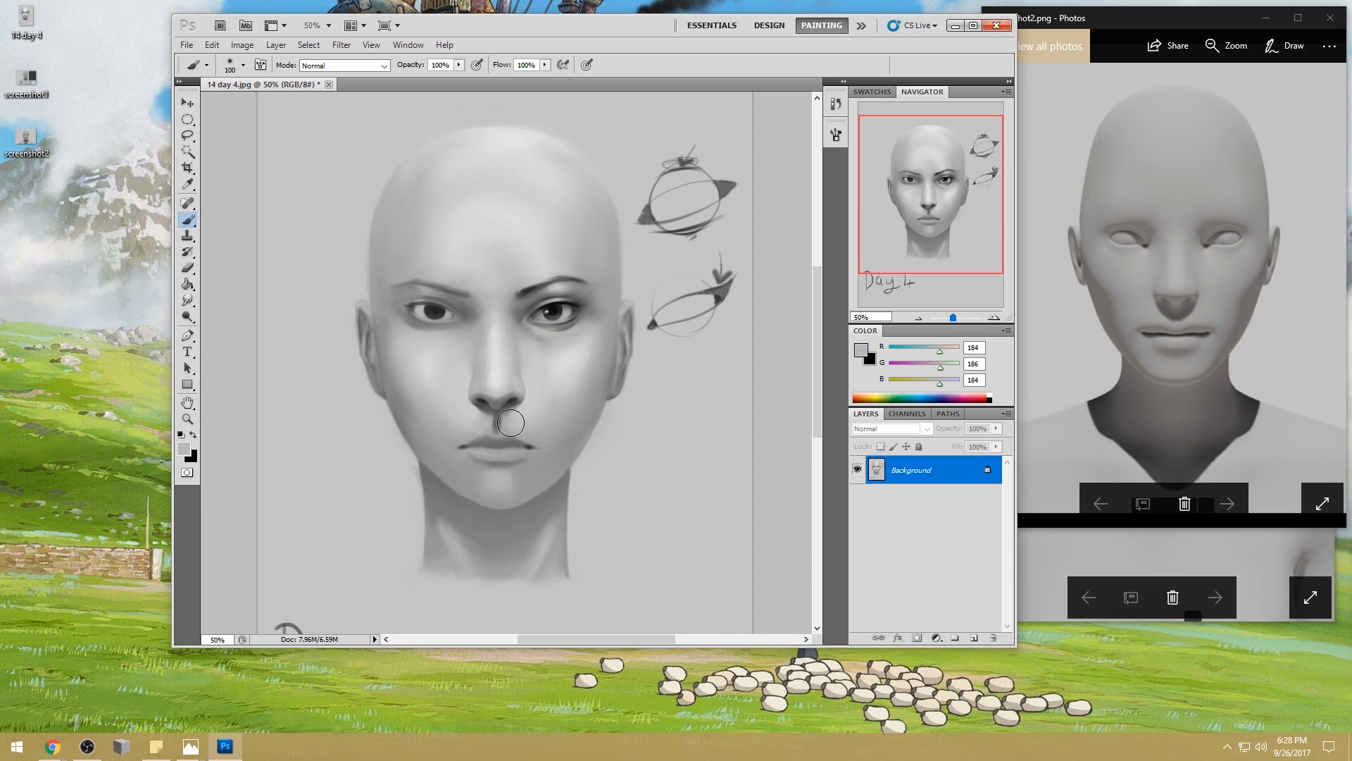
key(bracketright)
key(bracketright)
key(bracketright)
key(bracketright)
key(bracketright)
click(458, 65)
drag(458, 78, 416, 78)
alt+click(510, 424)
mouse_move(497, 419)
mouse_down()
mouse_move(493, 433)
mouse_move(493, 418)
mouse_up()
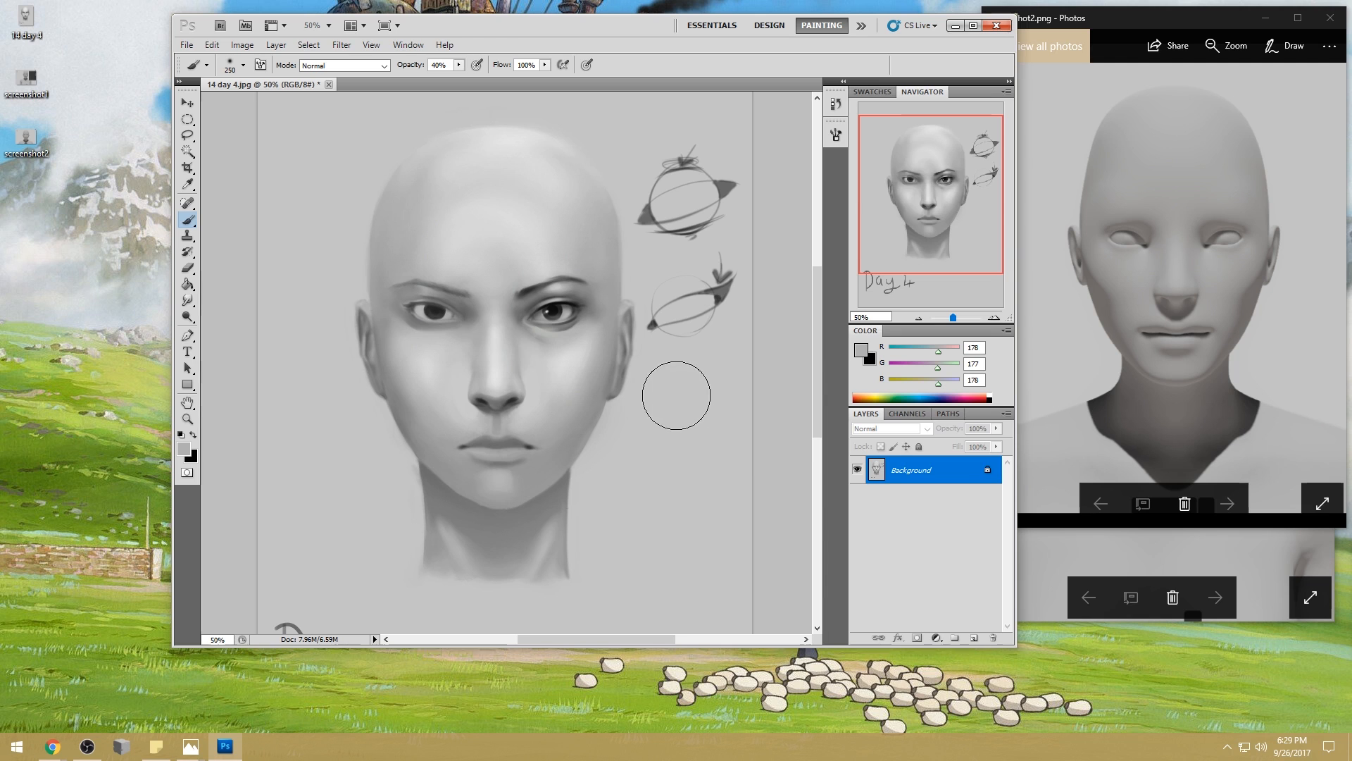
- Soften the shading around the nose base and upper lip with sampled greys, reducing the soft brush to 125 px
scroll(557, 458, up, 3)
alt+click(547, 426)
drag(547, 425, 451, 412)
mouse_move(563, 389)
mouse_down()
mouse_move(445, 428)
mouse_move(495, 464)
mouse_move(483, 437)
mouse_up()
alt+click(492, 258)
key(bracketleft)
key(bracketleft)
key(bracketleft)
key(bracketleft)
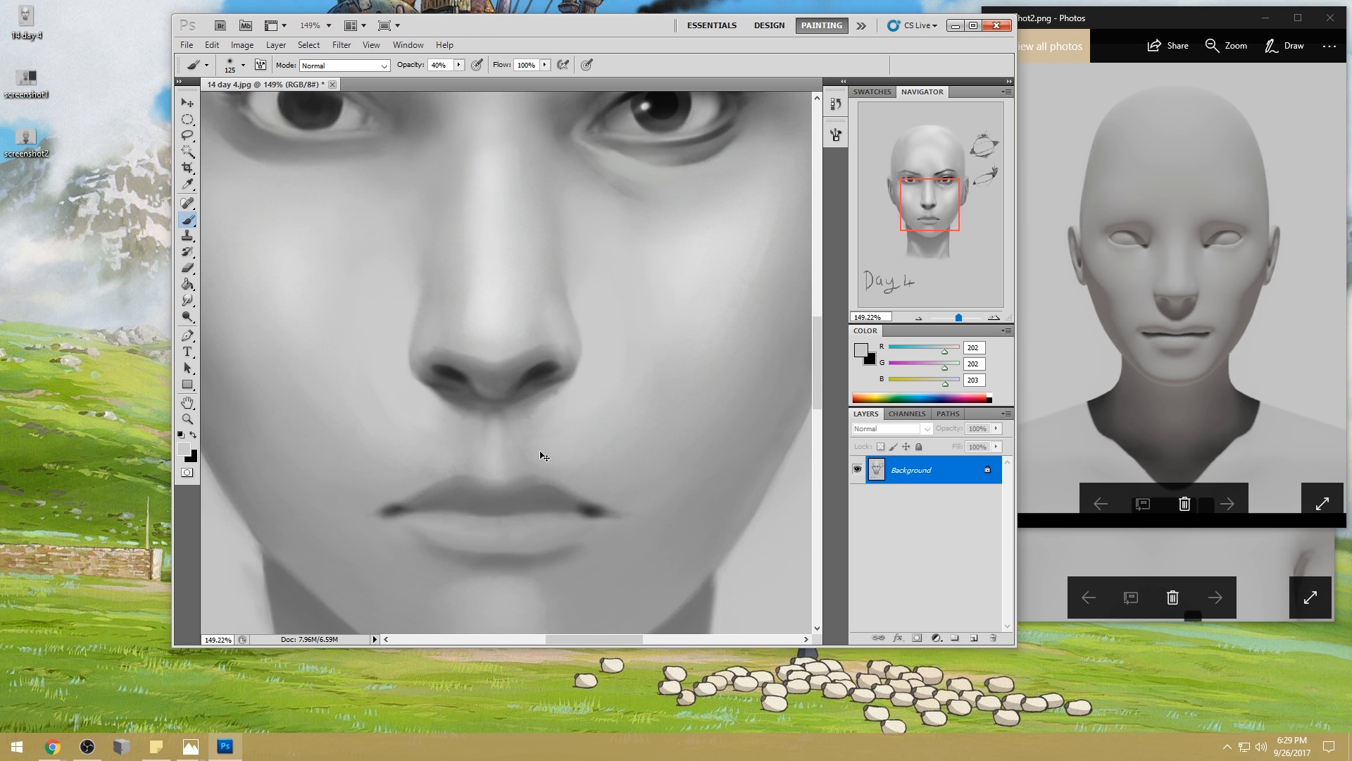
key(ctrl+0)
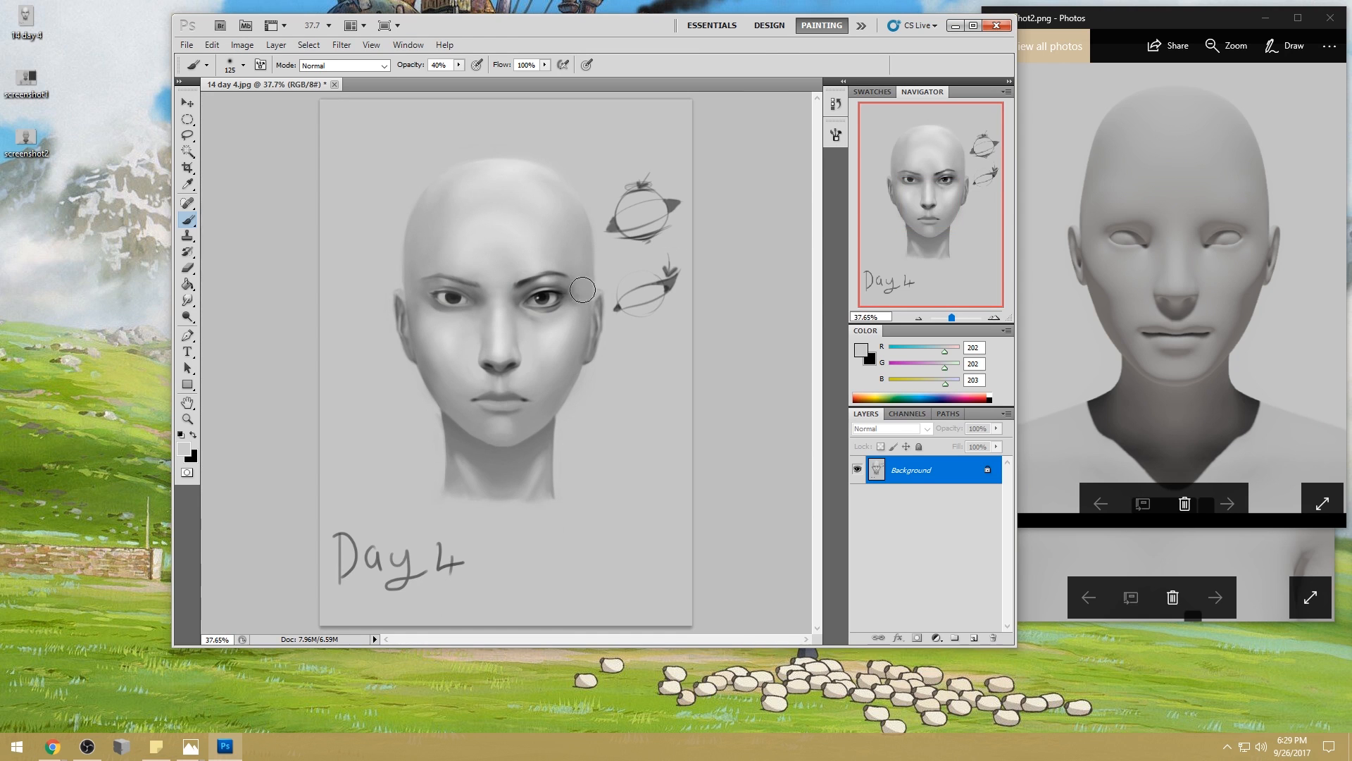
- Refine the philtrum and upper lip edge in sampled greys with a textured 25 px brush at 100% opacity, undoing the last stroke
right_click(583, 290)
key(Escape)
key(z)
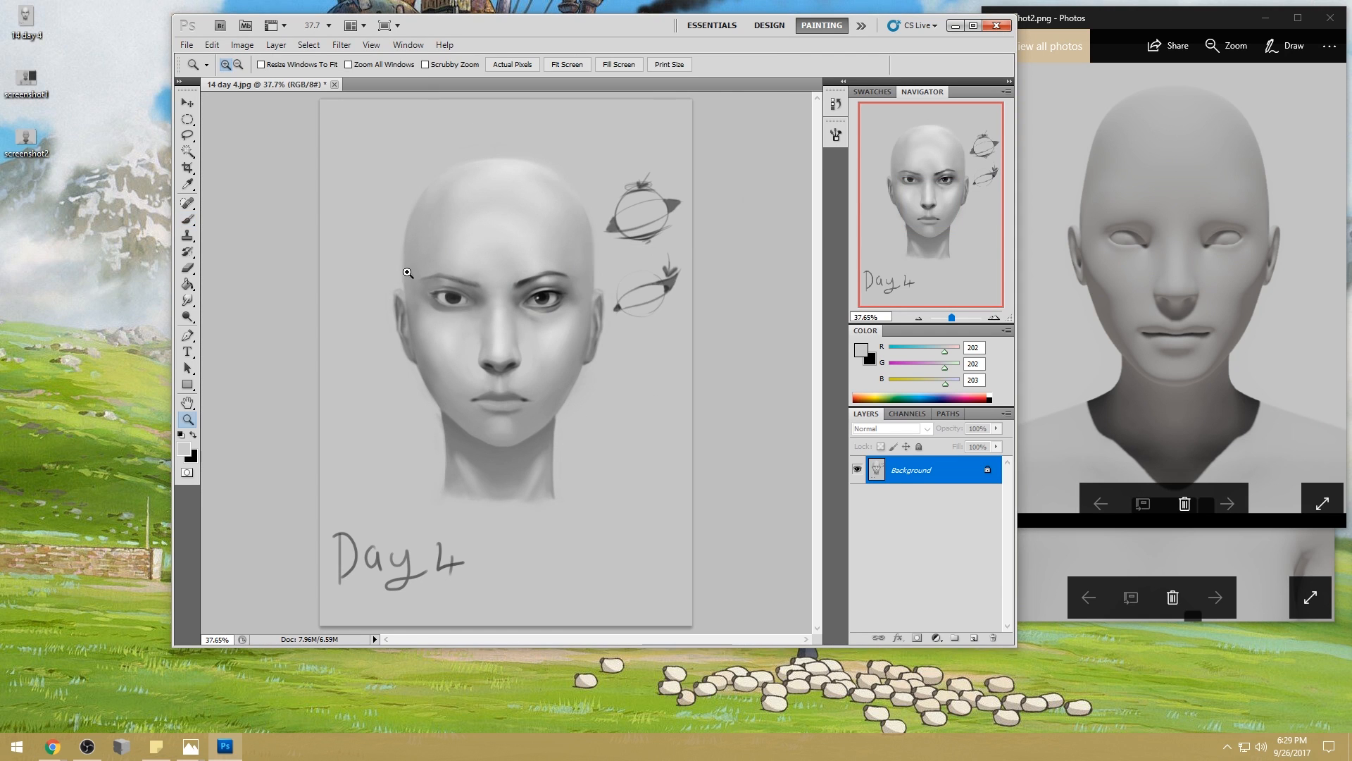
drag(411, 274, 563, 462)
key(b)
alt+click(541, 408)
key(bracketleft)
key(bracketleft)
key(bracketleft)
key(bracketleft)
key(bracketleft)
key(bracketleft)
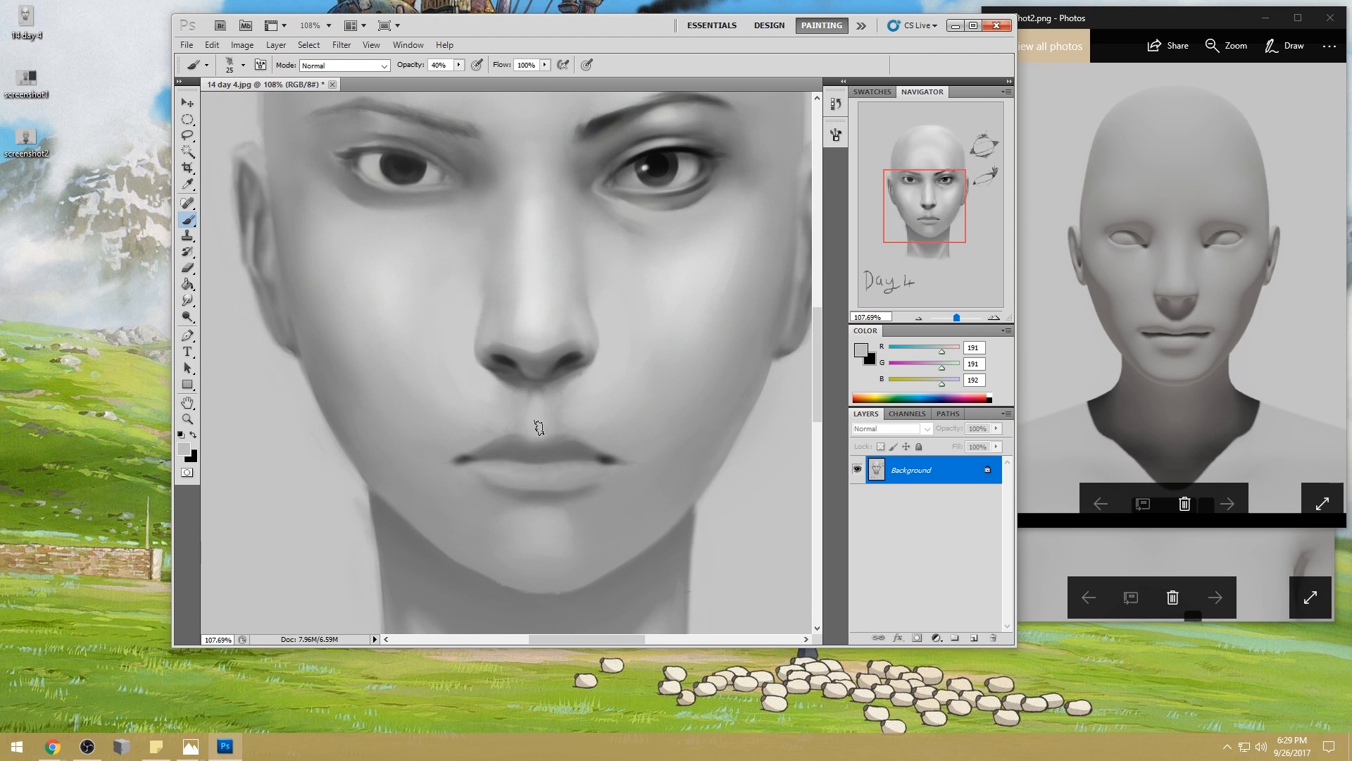
key(0)
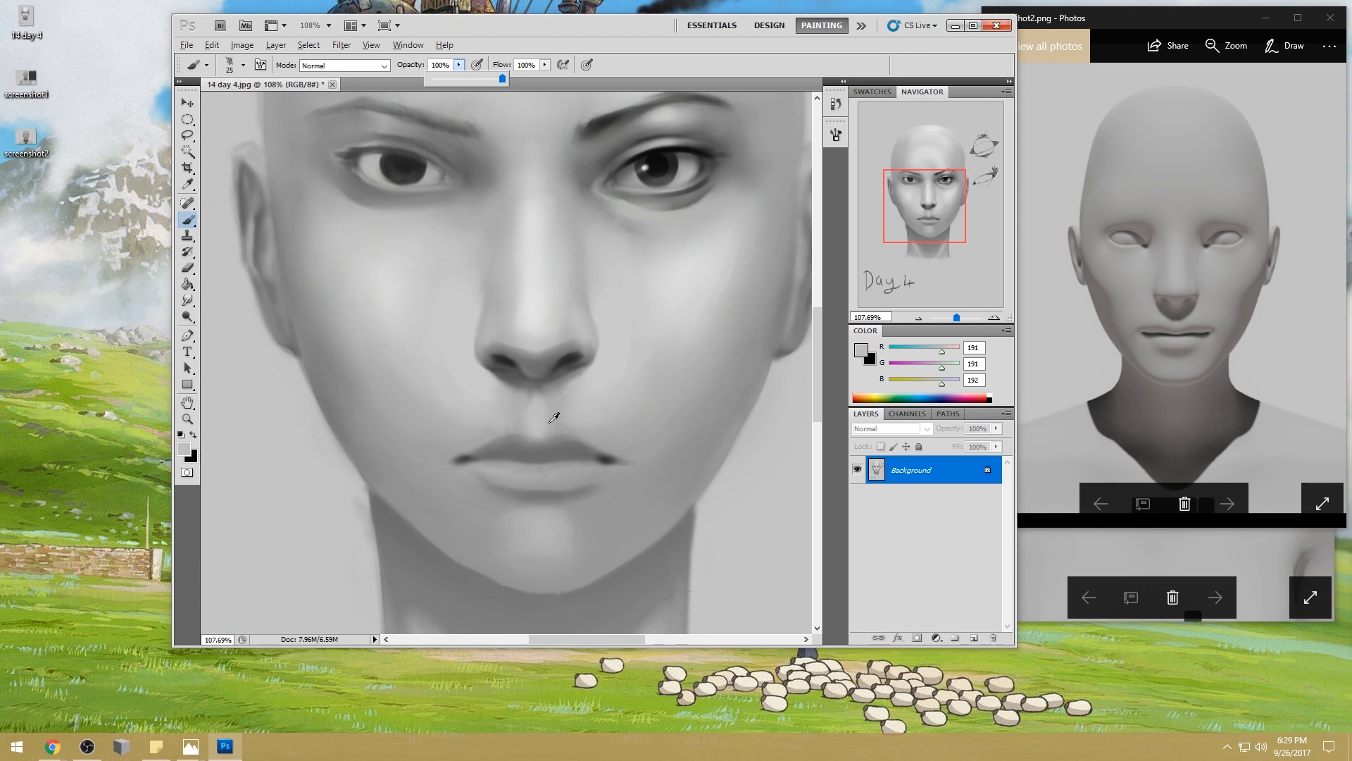
alt+click(547, 454)
key(ctrl+alt+z)
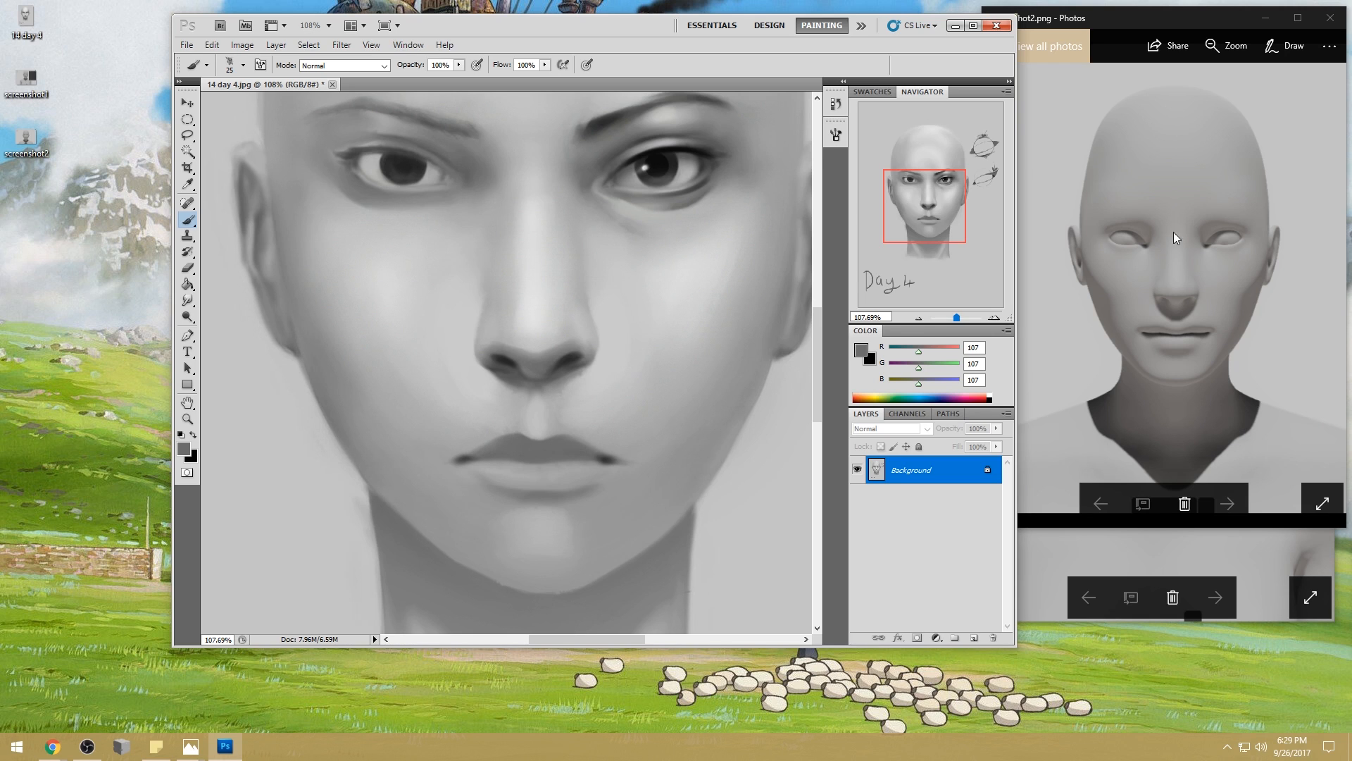
- Darken the line between the lips with a small brush in dark grey sampled from the corner of the mouth
alt+click(554, 447)
alt+click(602, 457)
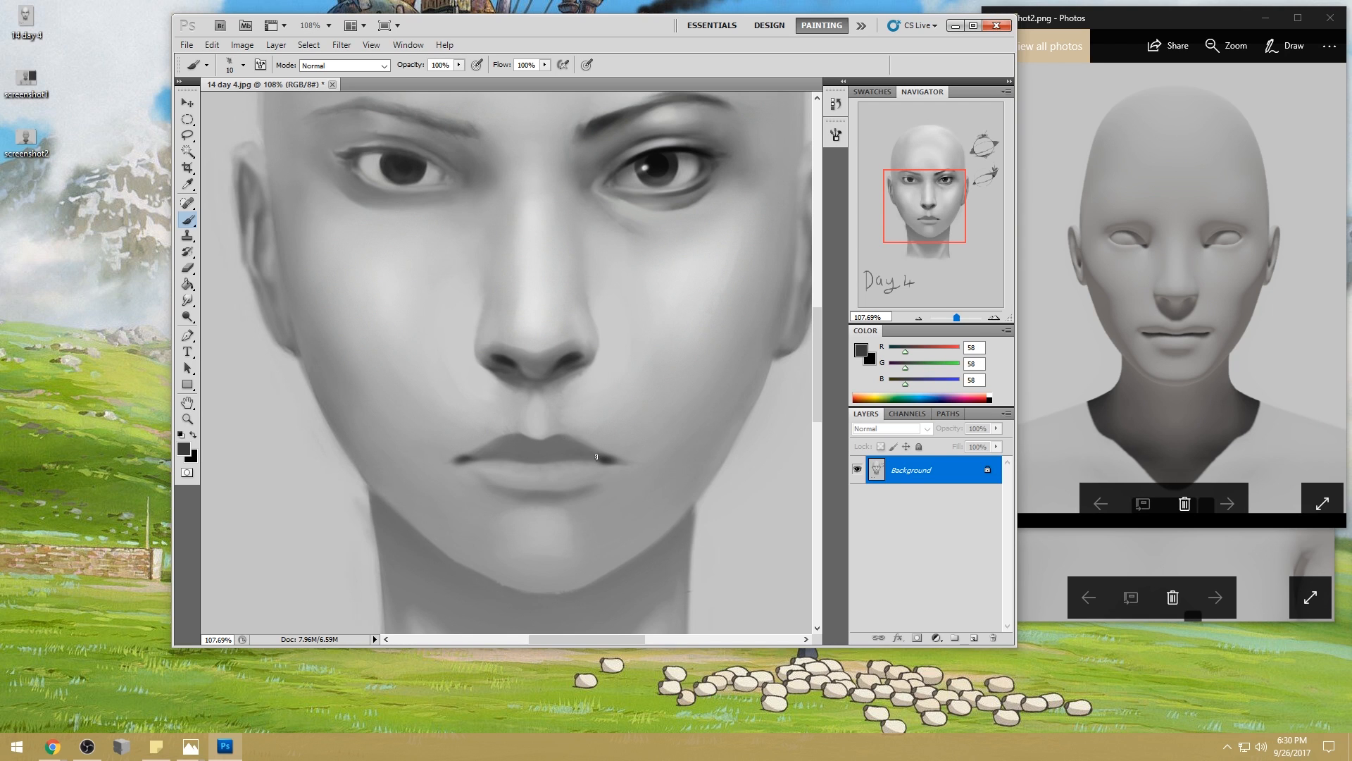
drag(516, 459, 558, 464)
key(ctrl+minus)
key(ctrl+minus)
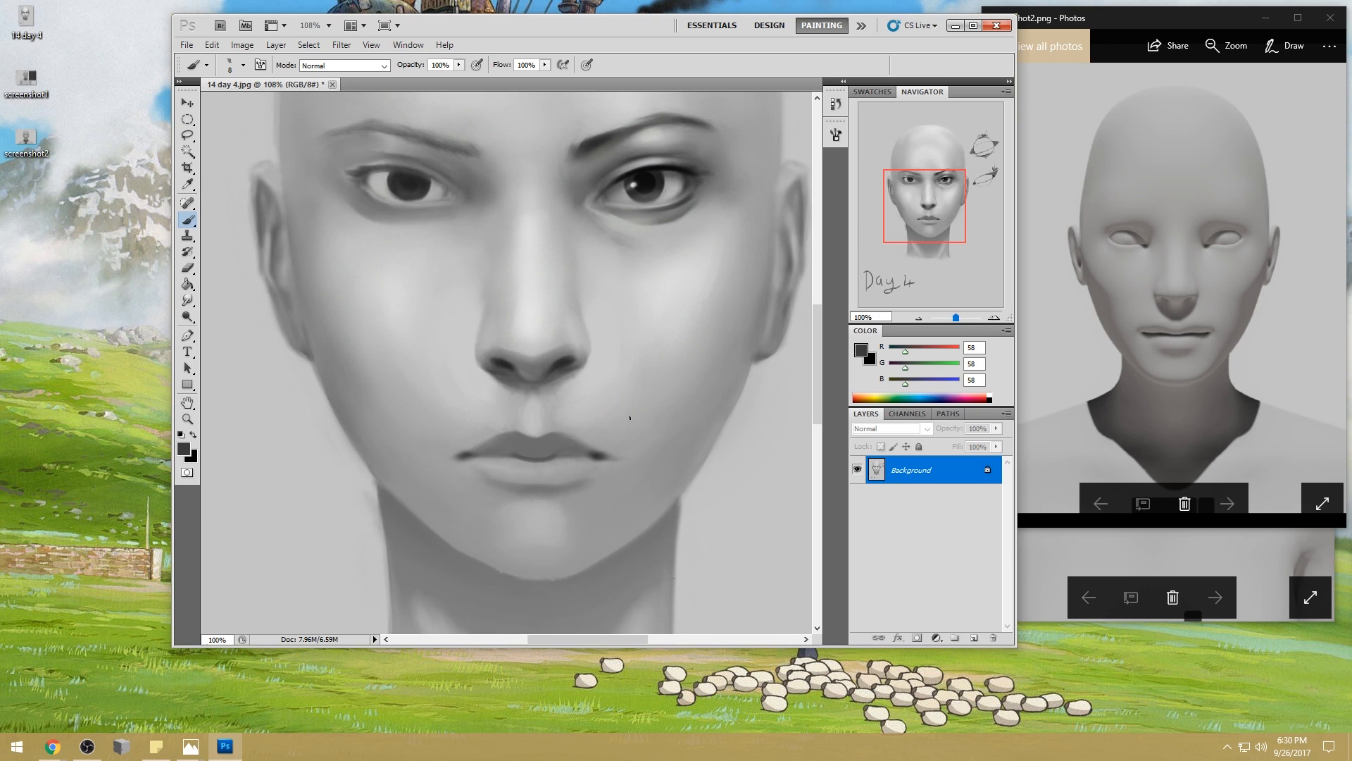
- Soften the corners of the mouth with the Smudge tool, using a 25 px brush at 7% strength
right_click(572, 318)
click(715, 421)
drag(189, 305, 243, 324)
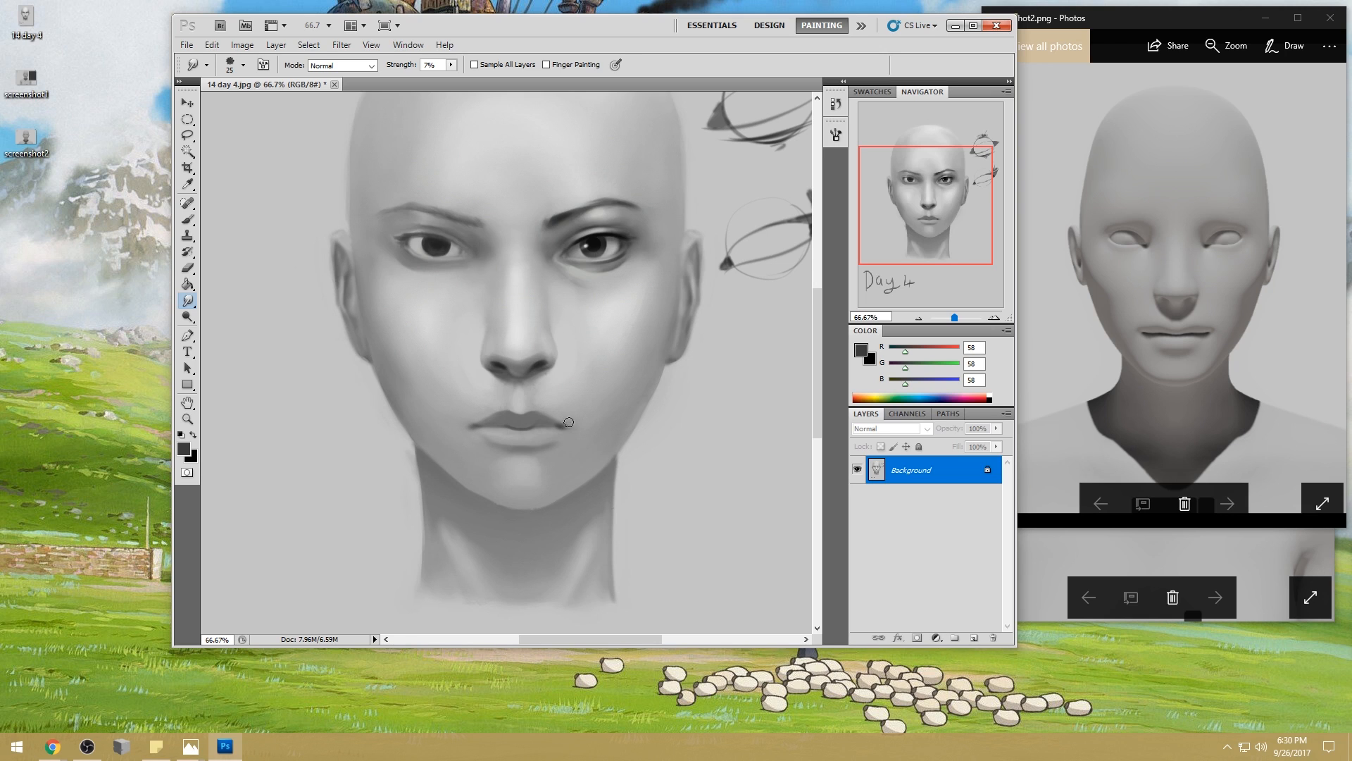
drag(472, 425, 446, 431)
- Switch back to the soft round brush, sample the dark tone at the mouth corner, and enlarge the brush to 400 px
key(b)
right_click(593, 291)
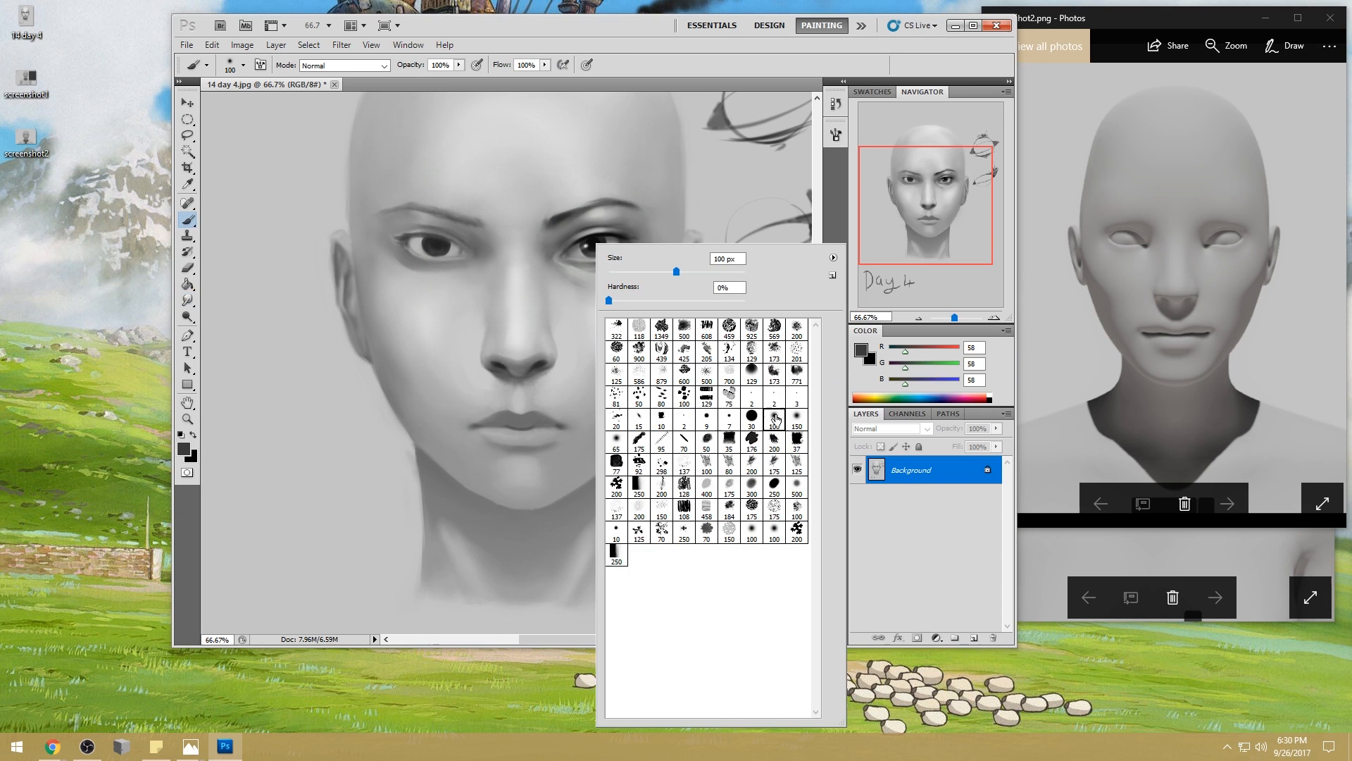
alt+click(563, 421)
key(ctrl+minus)
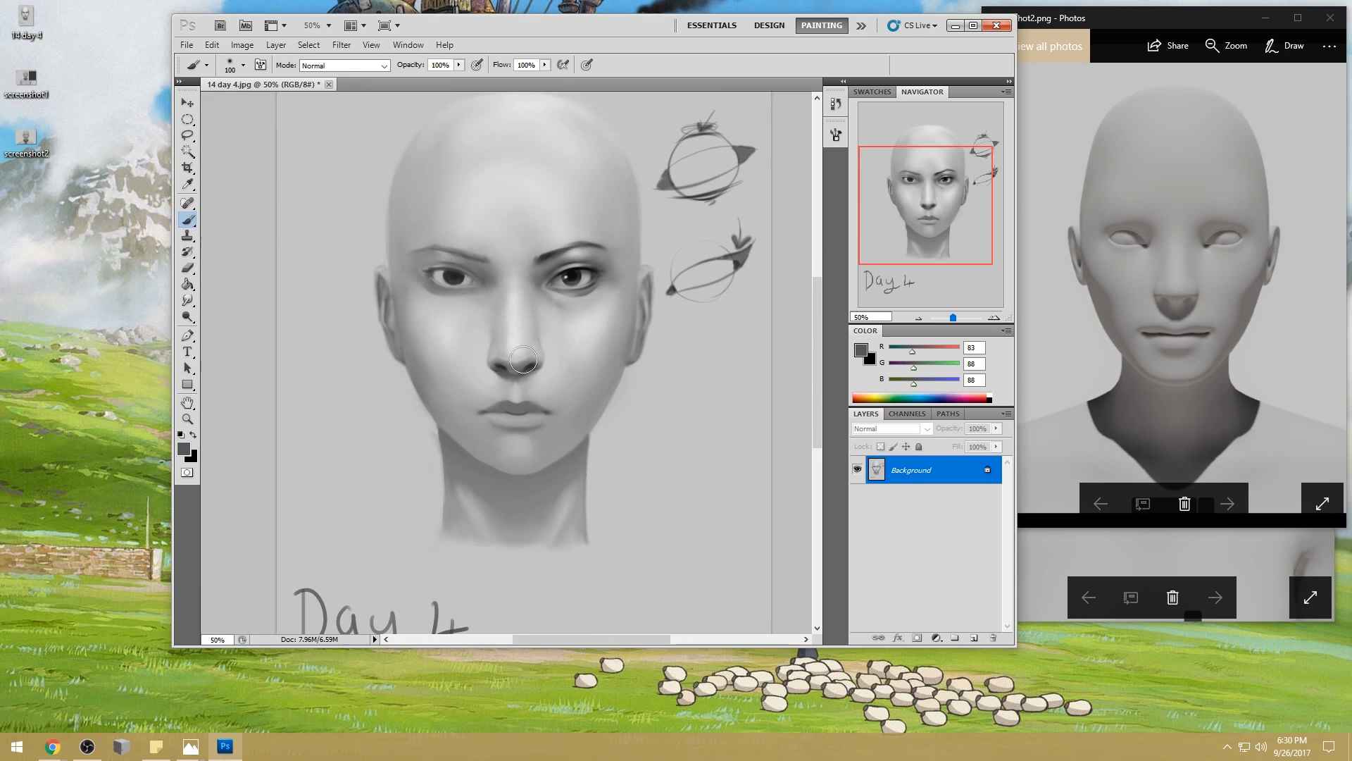
key(bracketright)
key(bracketright)
key(bracketright)
key(bracketright)
key(bracketright)
key(bracketright)
key(bracketright)
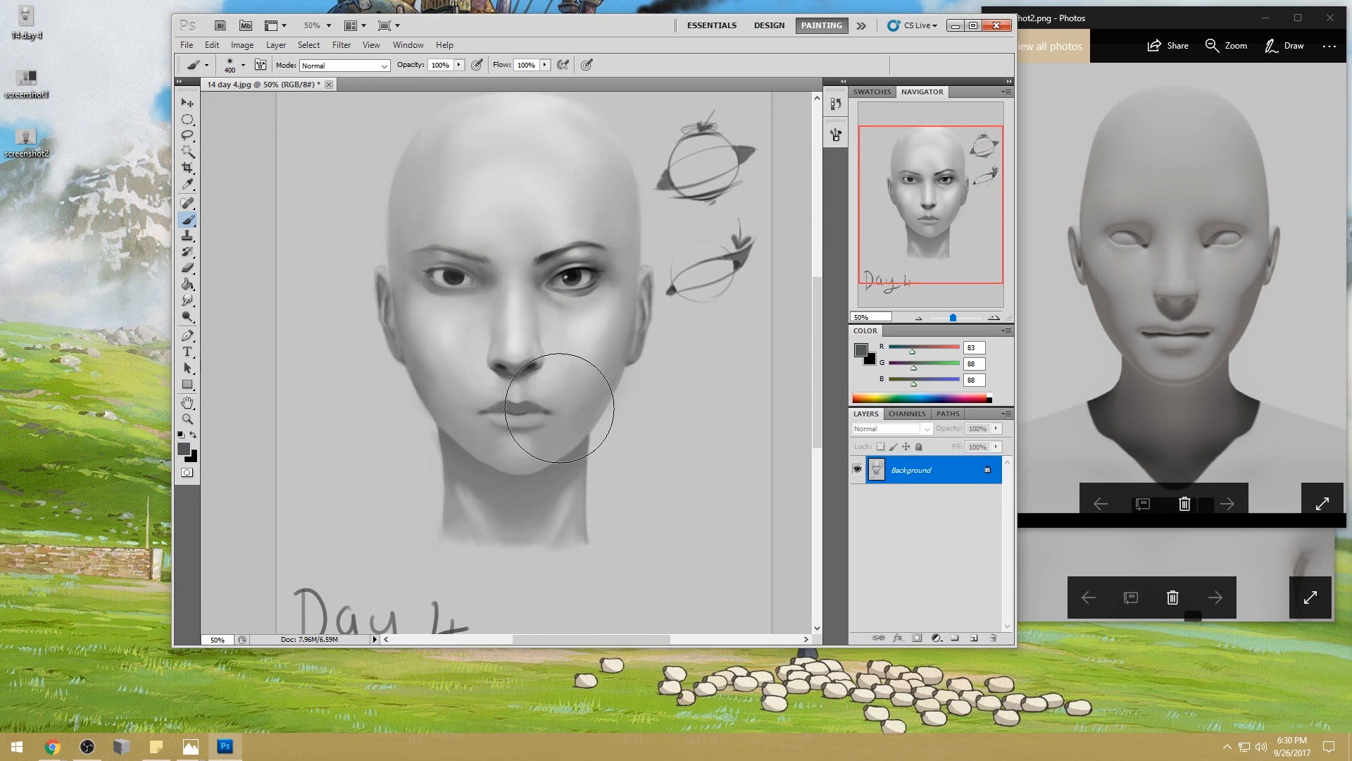
- Set the brush to Darken mode at 27% opacity for shading the mouth area with a sampled mid-grey
click(459, 66)
click(423, 79)
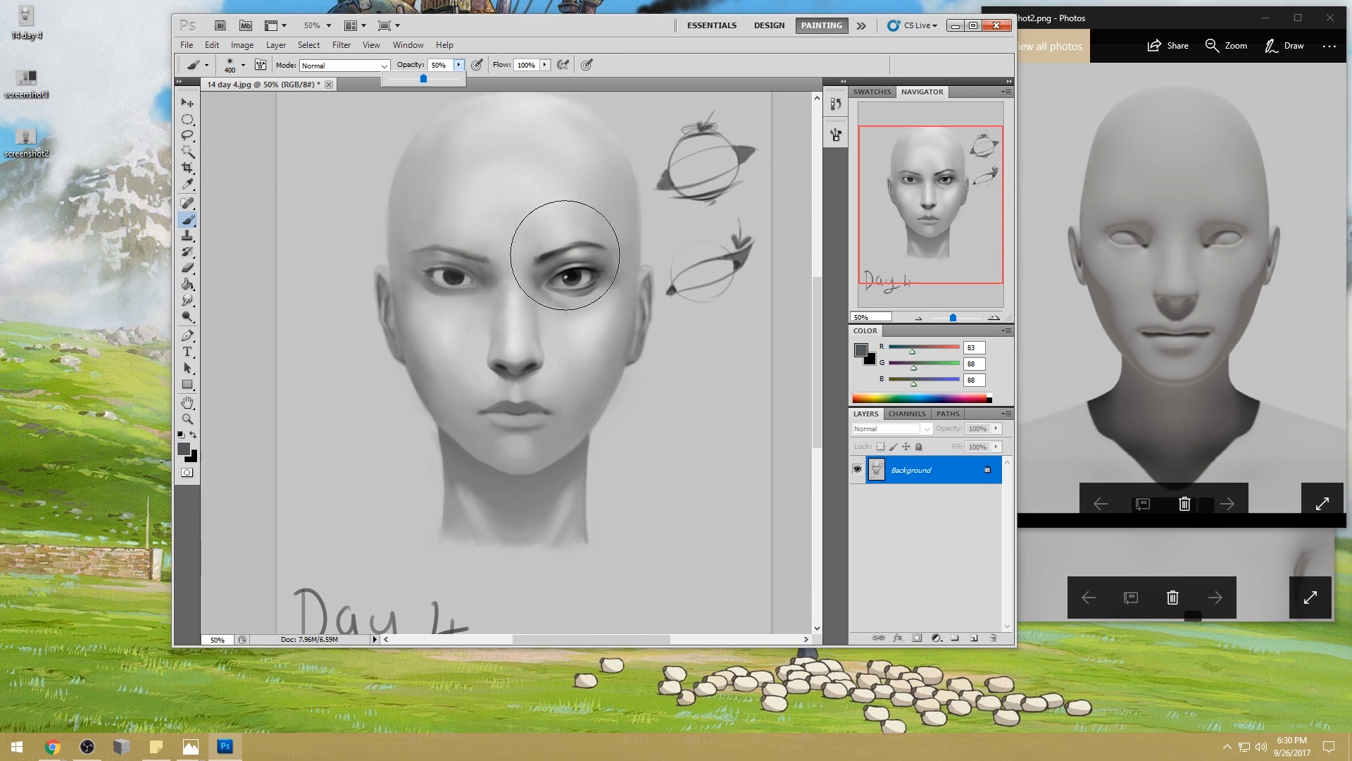
alt+click(534, 405)
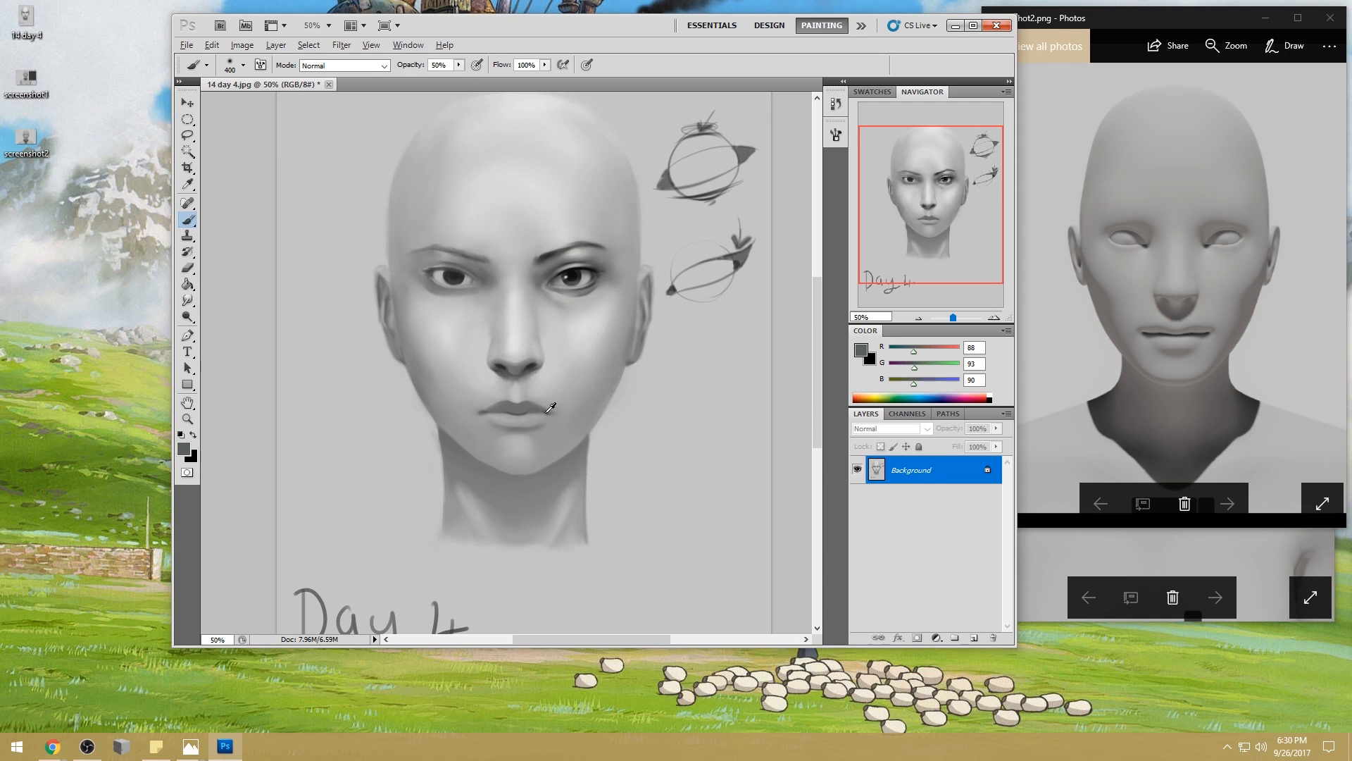
click(361, 67)
click(312, 134)
click(459, 65)
click(509, 80)
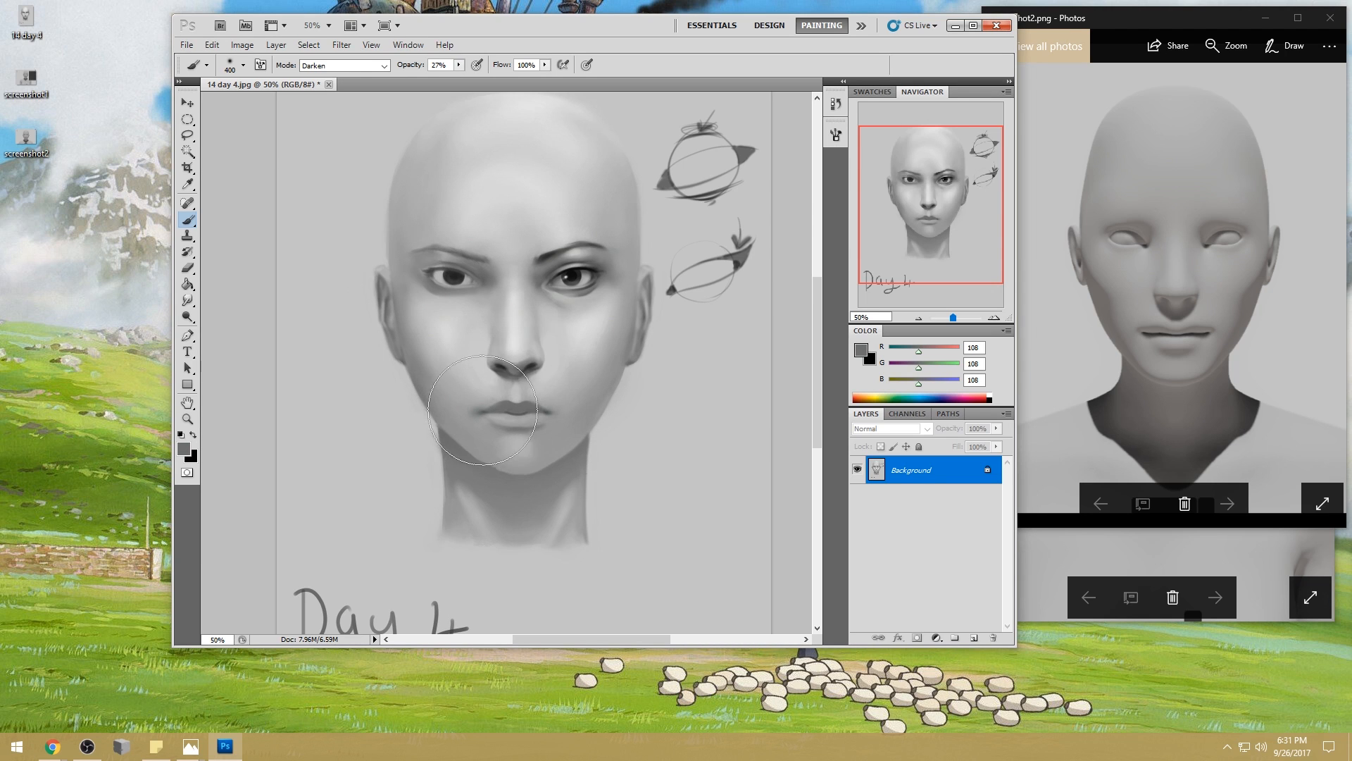
- Remove all colour from the image with saturation -100 and sample the dark tone beneath the nose
key(i)
key(ctrl+u)
drag(987, 380, 970, 383)
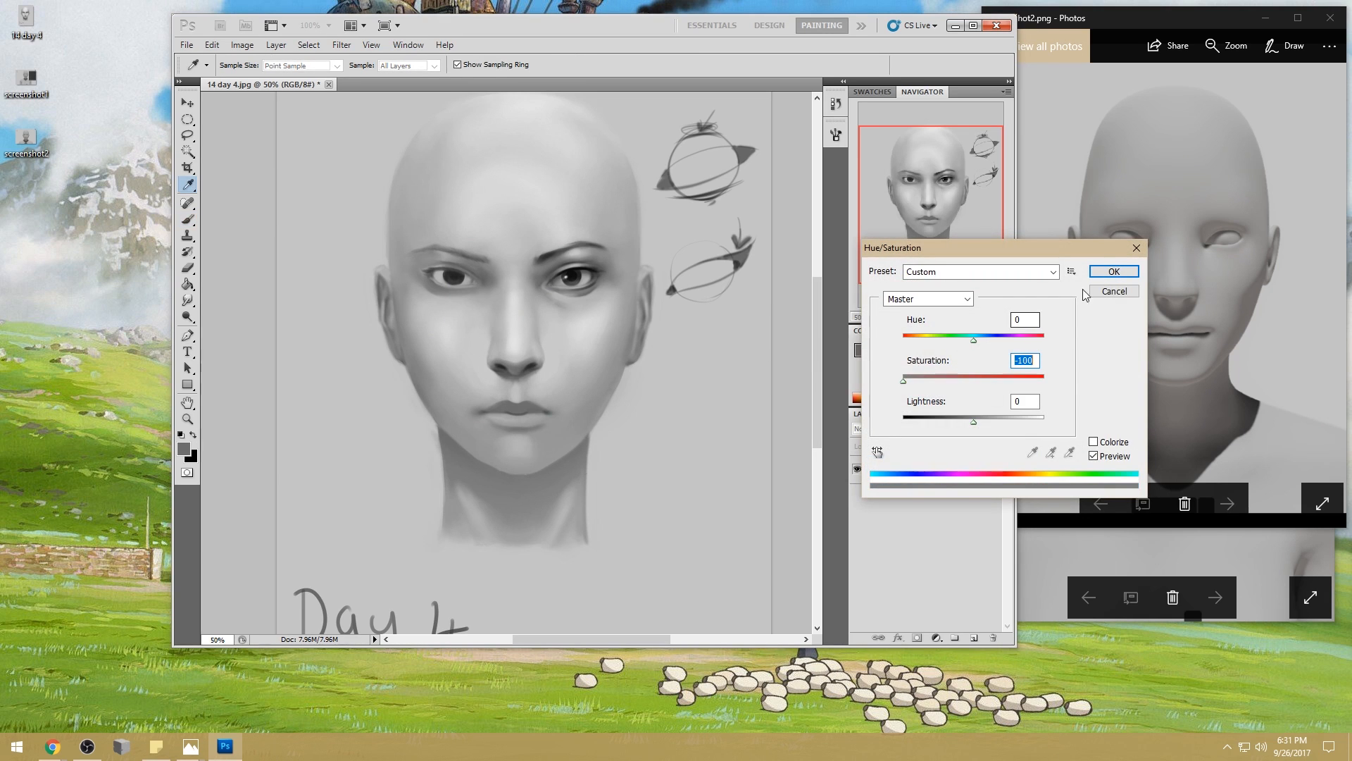
key(Return)
key(b)
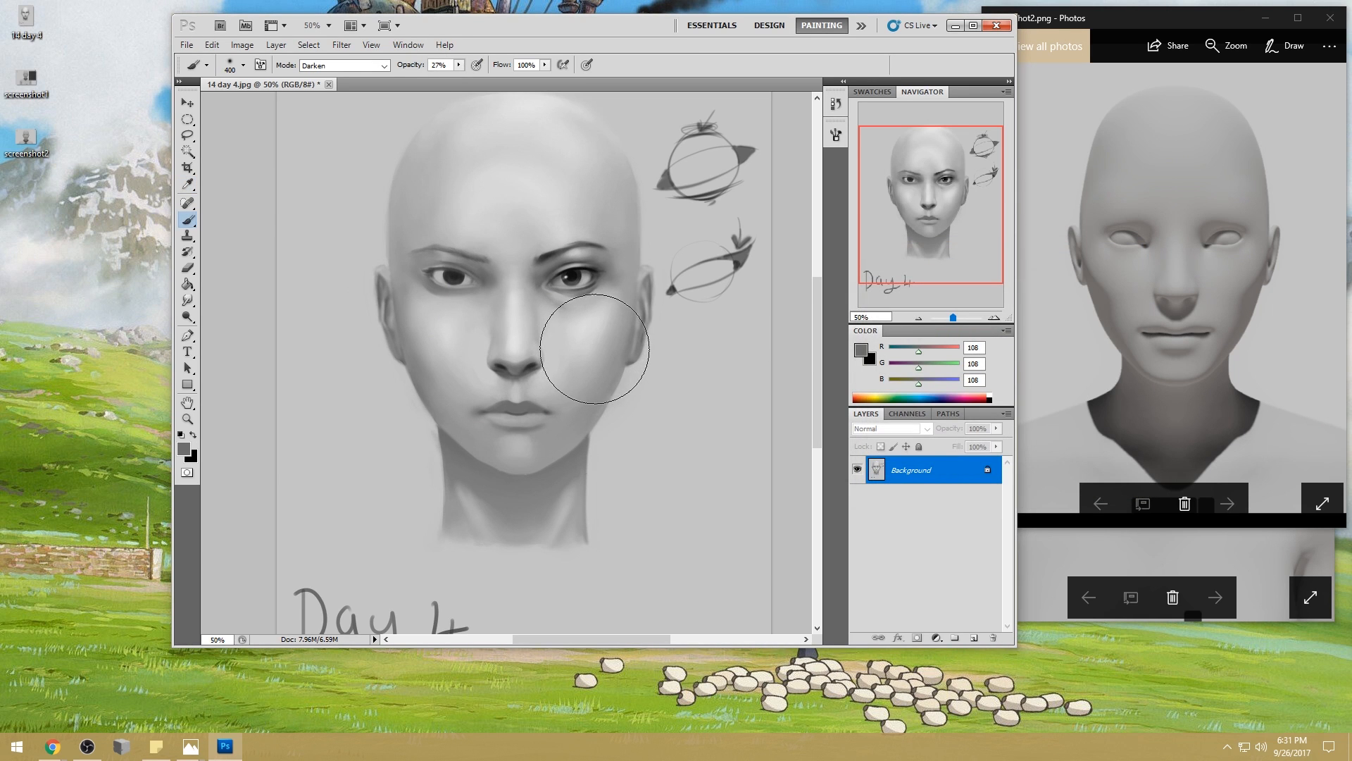
key(ctrl+minus)
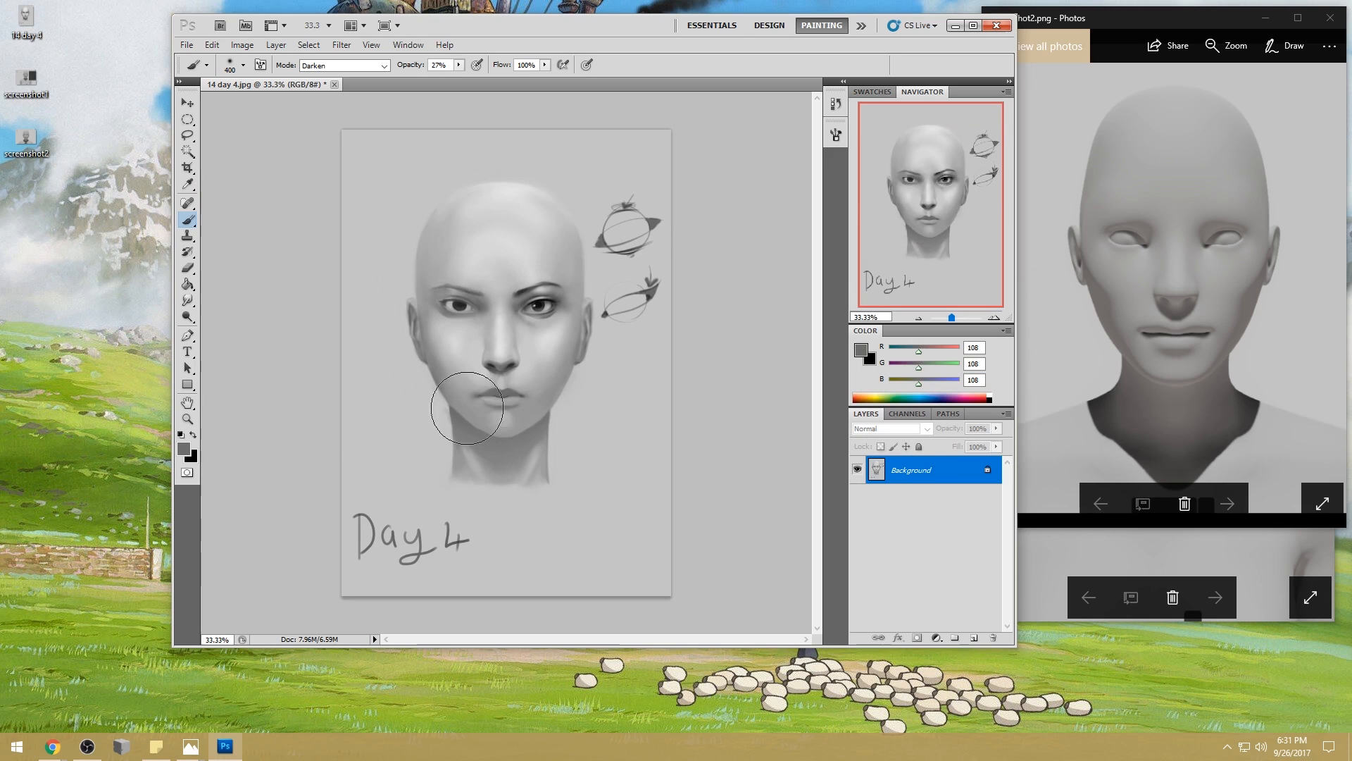
alt+click(516, 363)
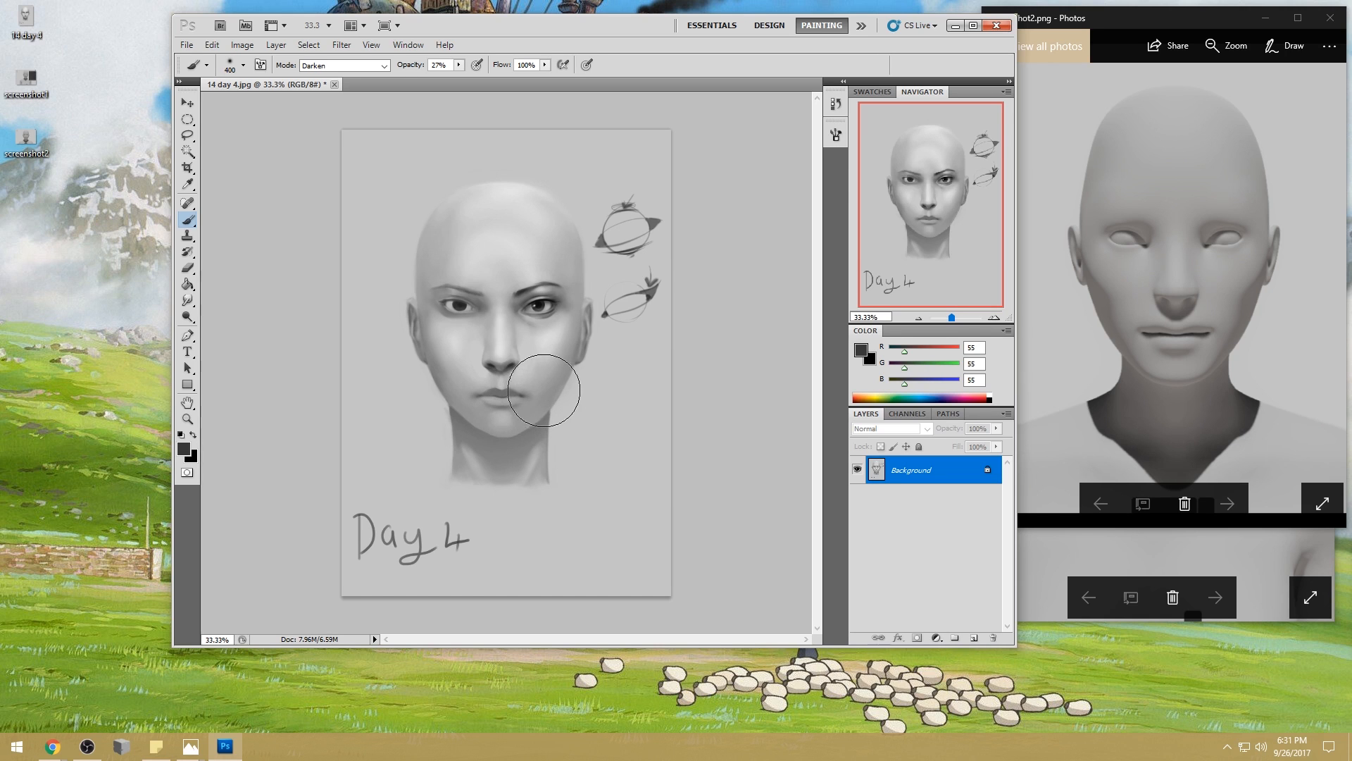
- Copy the lassoed mouth area to a new layer and enlarge it to about 107.5%
key(l)
mouse_move(491, 382)
mouse_down()
mouse_move(480, 411)
mouse_move(551, 391)
mouse_move(512, 378)
mouse_move(504, 427)
mouse_move(568, 392)
mouse_move(550, 332)
mouse_move(561, 365)
mouse_move(559, 348)
mouse_up()
key(ctrl+j)
key(v)
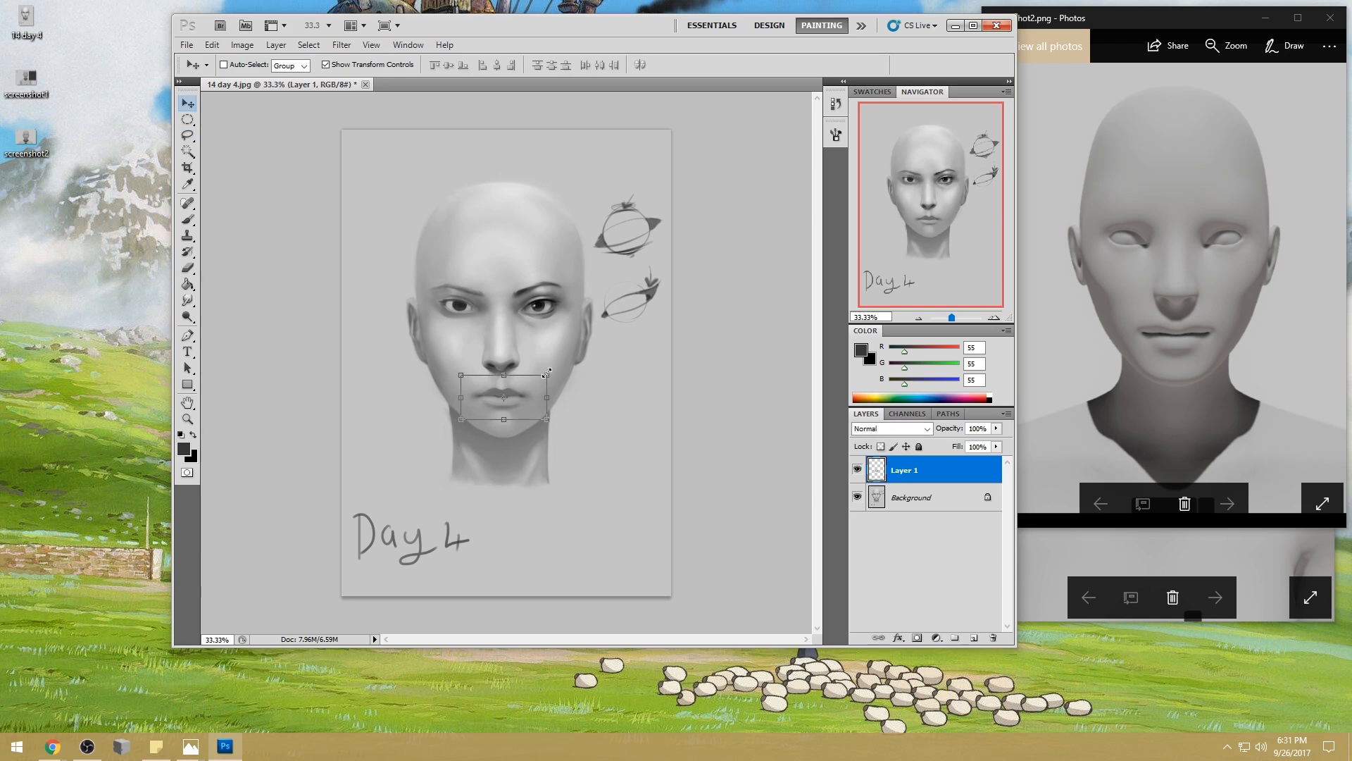
drag(546, 376, 553, 372)
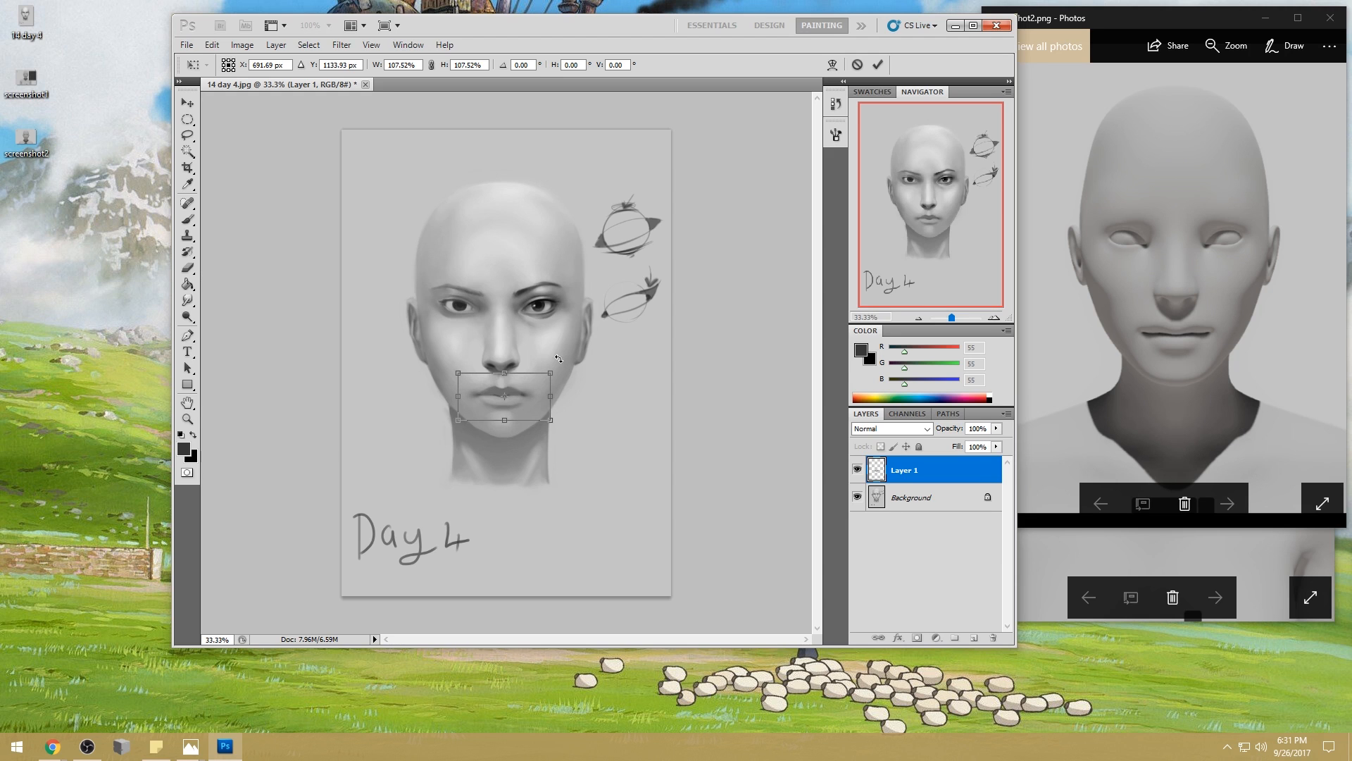
key(Return)
- Merge the enlarged mouth layer down into the background
key(b)
right_click(945, 467)
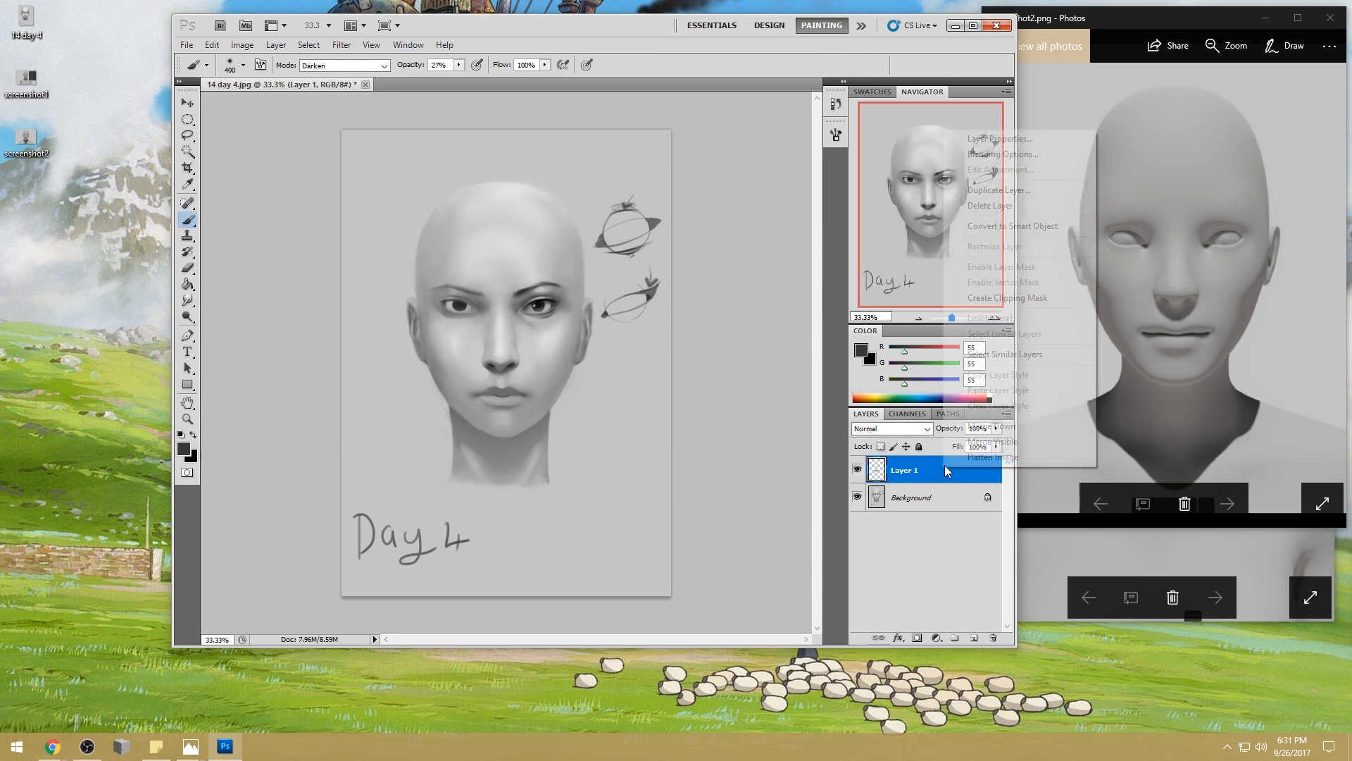
click(990, 426)
- Sample a light skin tone from the cheek and reduce the brush to 150 px for work around the mouth
key(z)
click(511, 406)
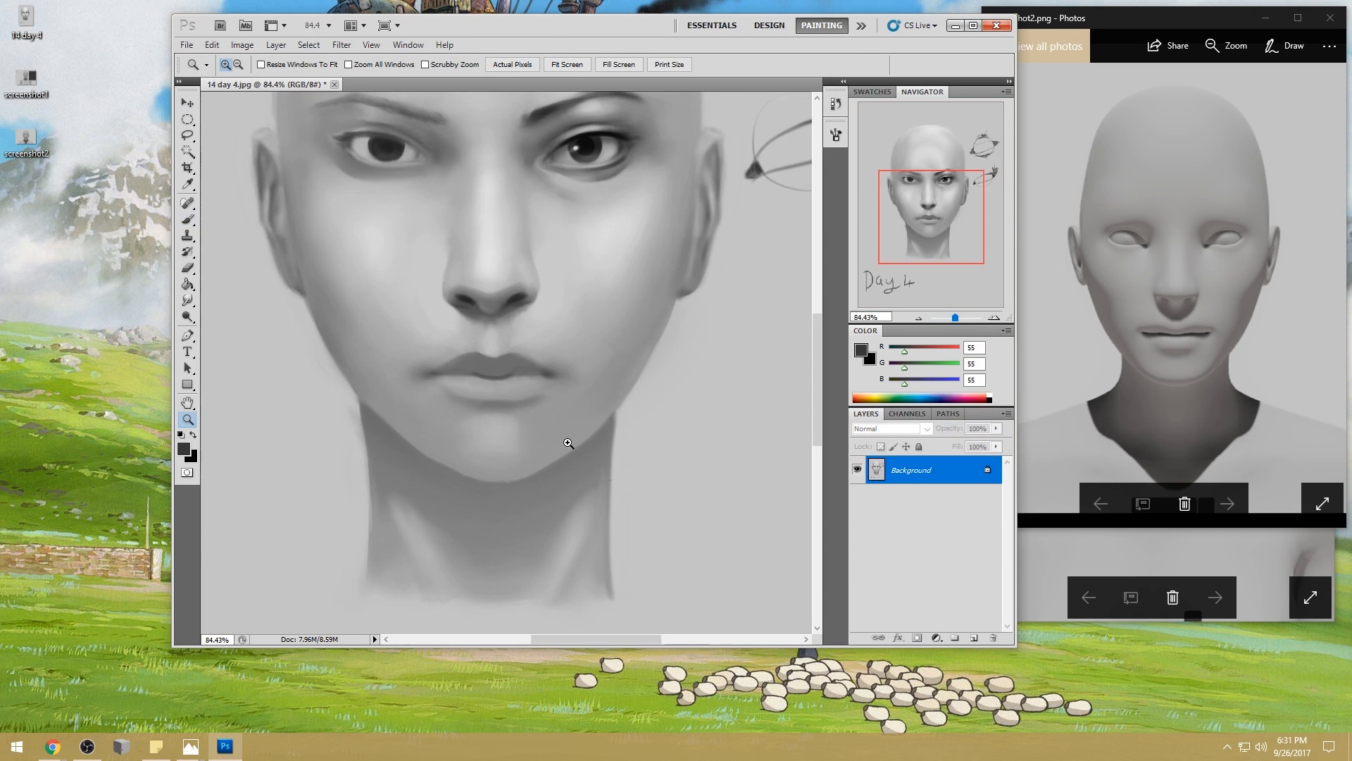
key(b)
drag(655, 371, 686, 431)
key(bracketleft)
alt+click(658, 414)
key(bracketleft)
key(bracketleft)
key(bracketleft)
key(bracketleft)
key(bracketleft)
key(bracketleft)
key(bracketleft)
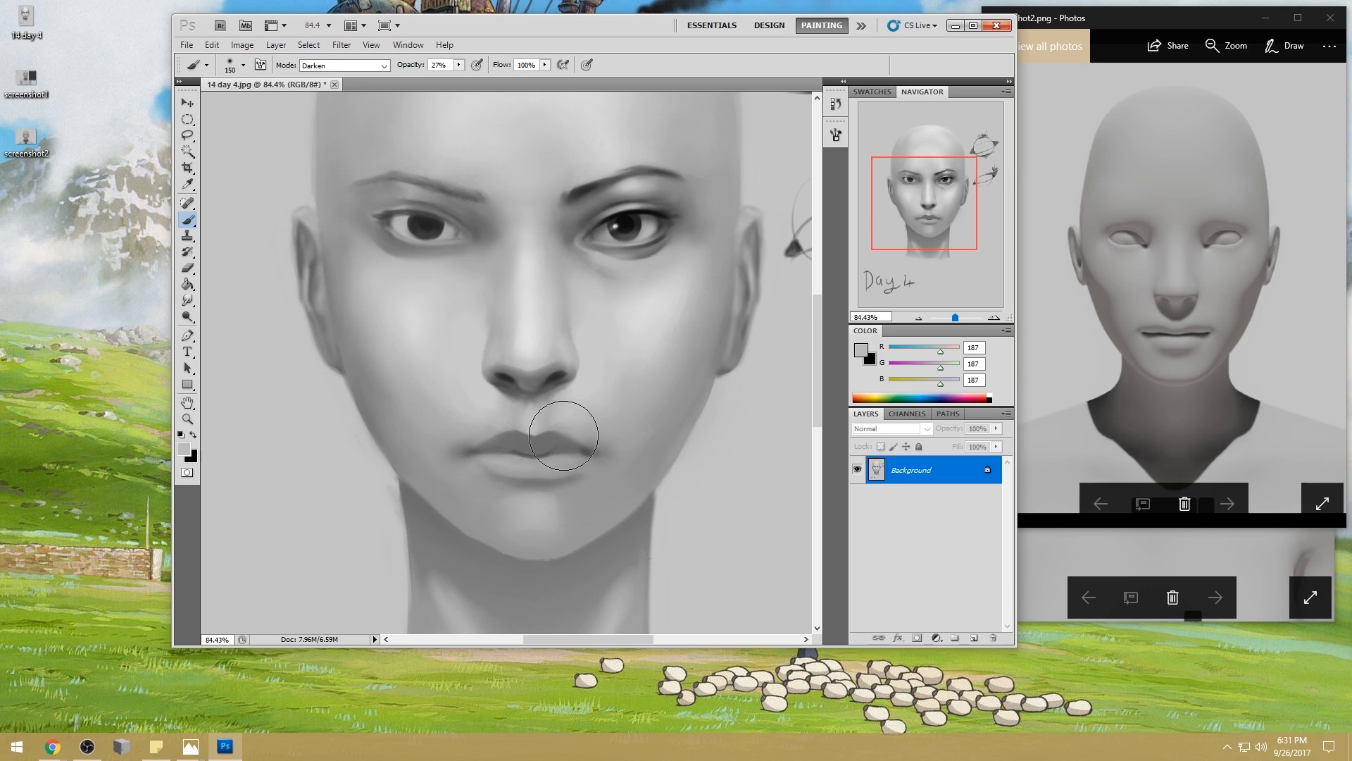
- Return the brush to Normal mode and sample the light skin tone above the upper lip
click(344, 65)
click(331, 75)
alt+click(575, 413)
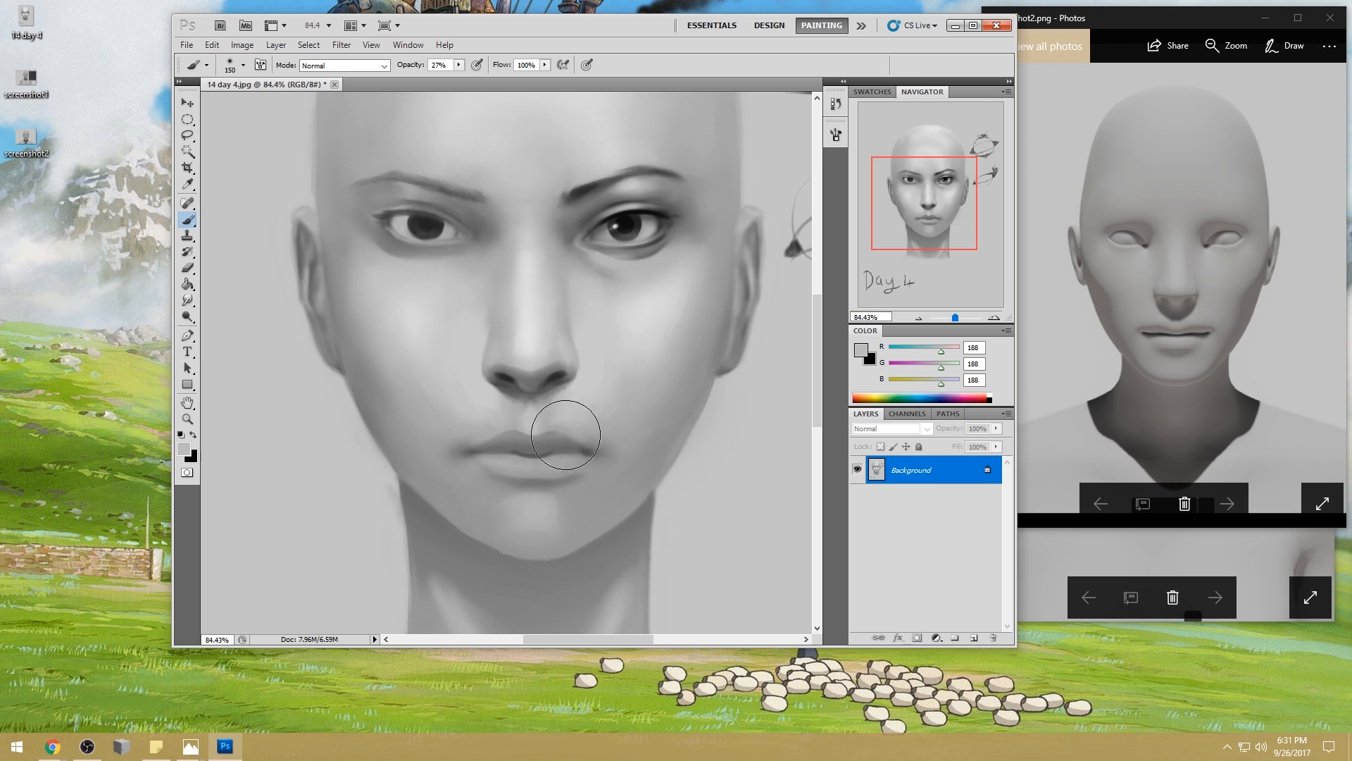
- Sample near-black from the pupil and softly shade around the mouth at 27% opacity, resizing the brush up to 175 px
alt+click(628, 224)
key(bracketleft)
key(bracketleft)
key(bracketleft)
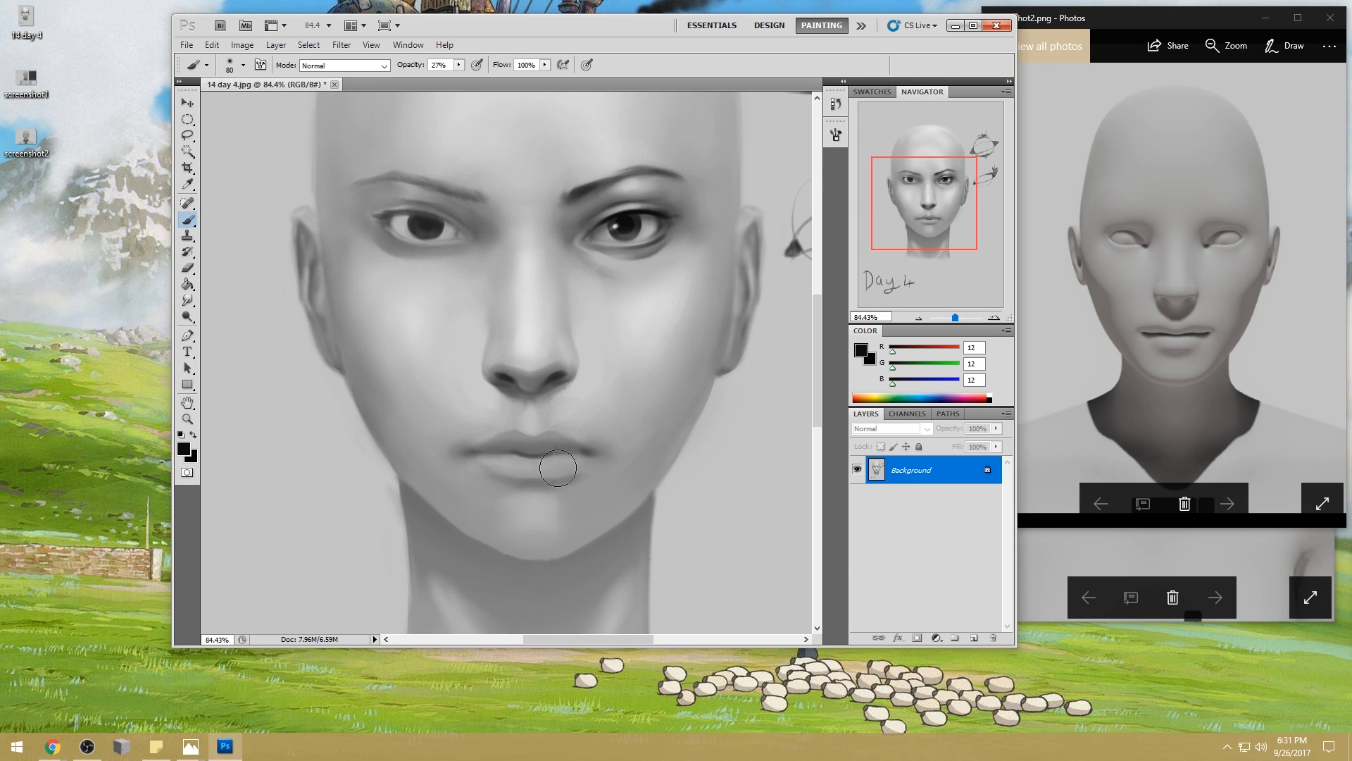
key(bracketright)
key(bracketright)
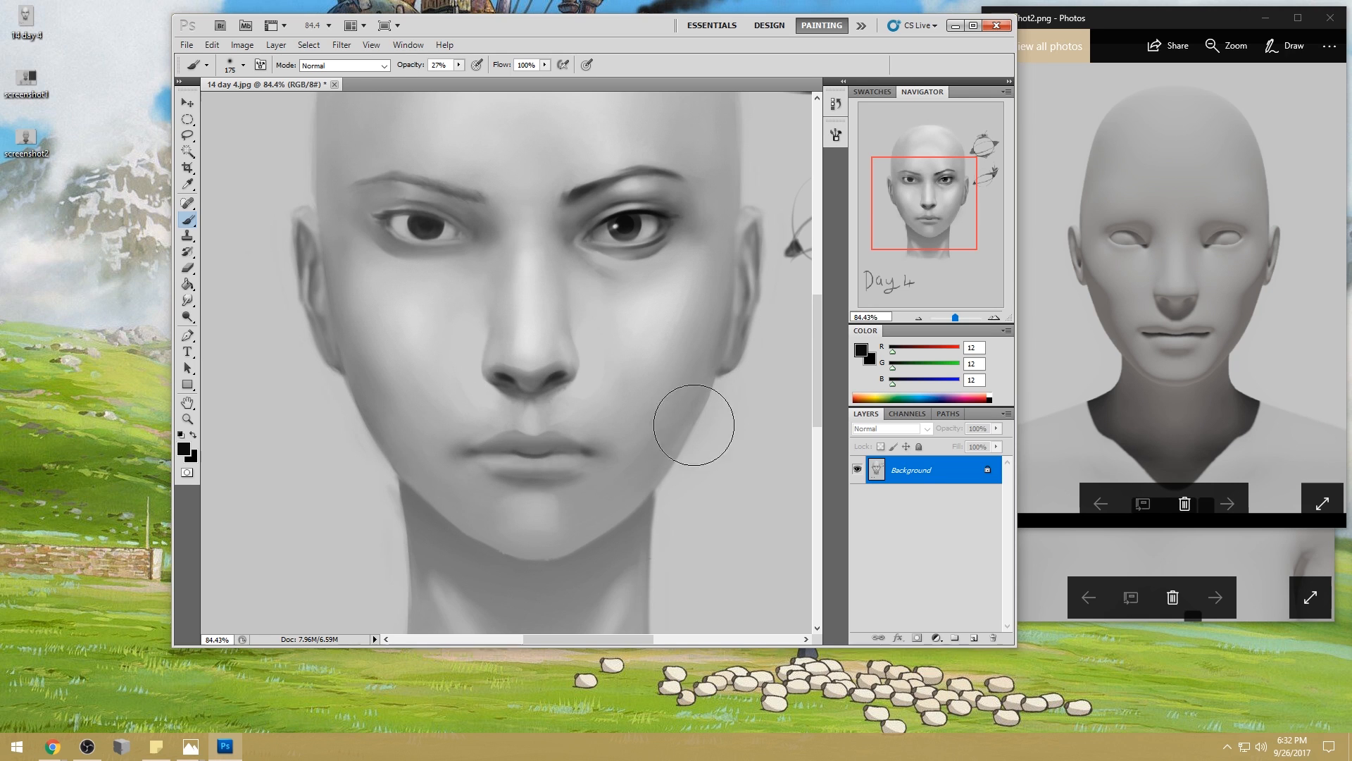
- Sample the bright skin tone under the eye and set the brush to 75% opacity and 125 px for highlights above the lip
drag(601, 396, 642, 322)
alt+click(609, 262)
click(458, 64)
key(bracketleft)
key(bracketleft)
key(bracketleft)
key(bracketleft)
key(bracketleft)
key(bracketleft)
key(bracketleft)
key(bracketleft)
key(bracketleft)
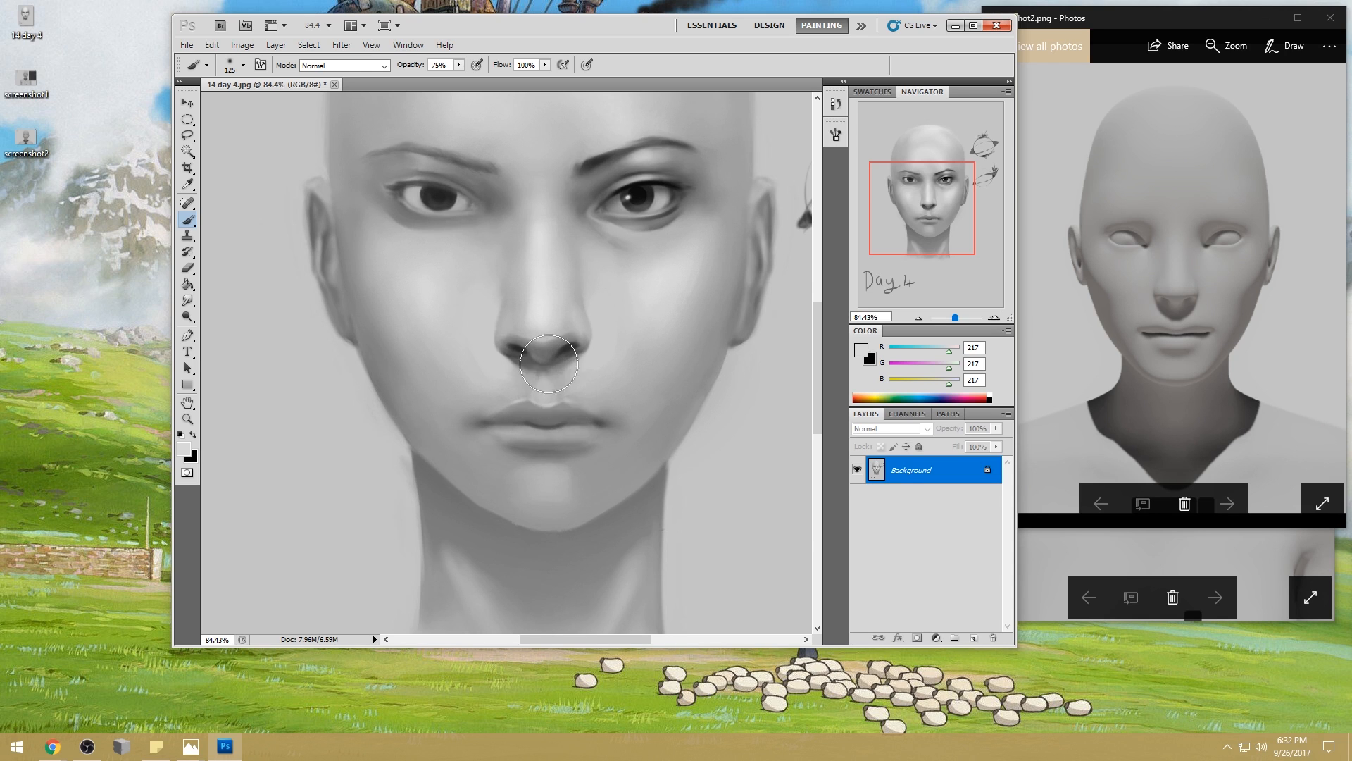
- Reduce the brush to 100 px at 42% opacity and touch up the lower lip, sampling the grey just beneath it
key(bracketleft)
key(bracketleft)
drag(458, 64, 442, 79)
click(564, 435)
alt+click(559, 440)
- Lighten the skin around the lips with light grey sampled beside the nose, lowering the brush opacity to 43%
click(459, 65)
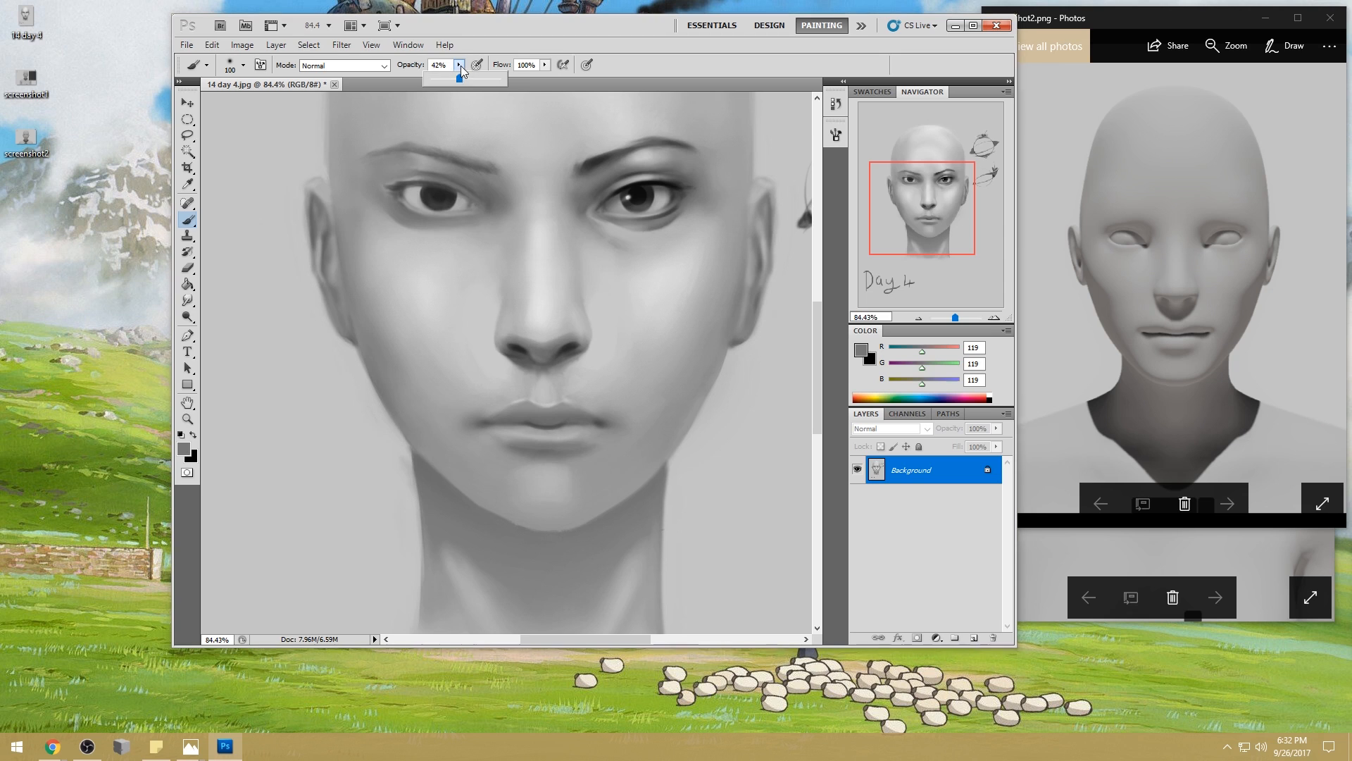
alt+click(590, 363)
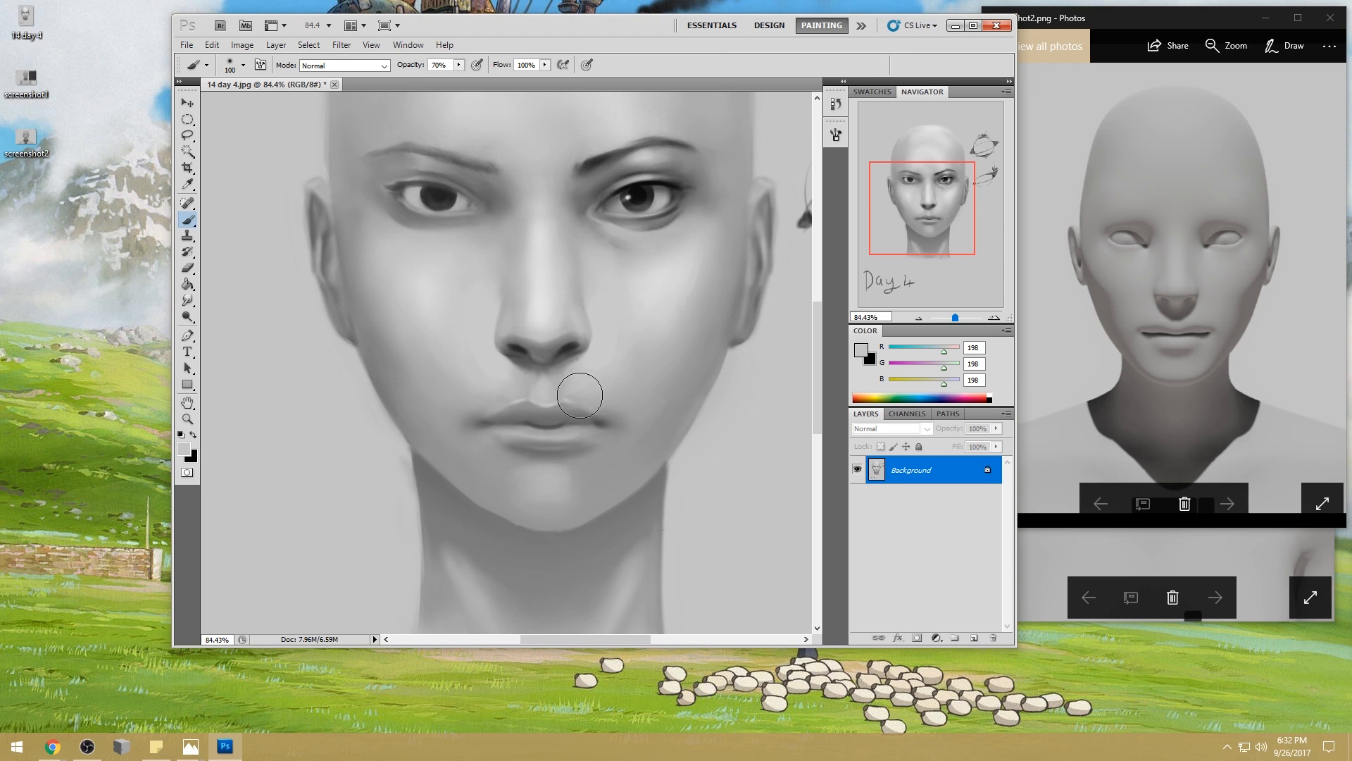
click(459, 65)
drag(459, 78, 443, 77)
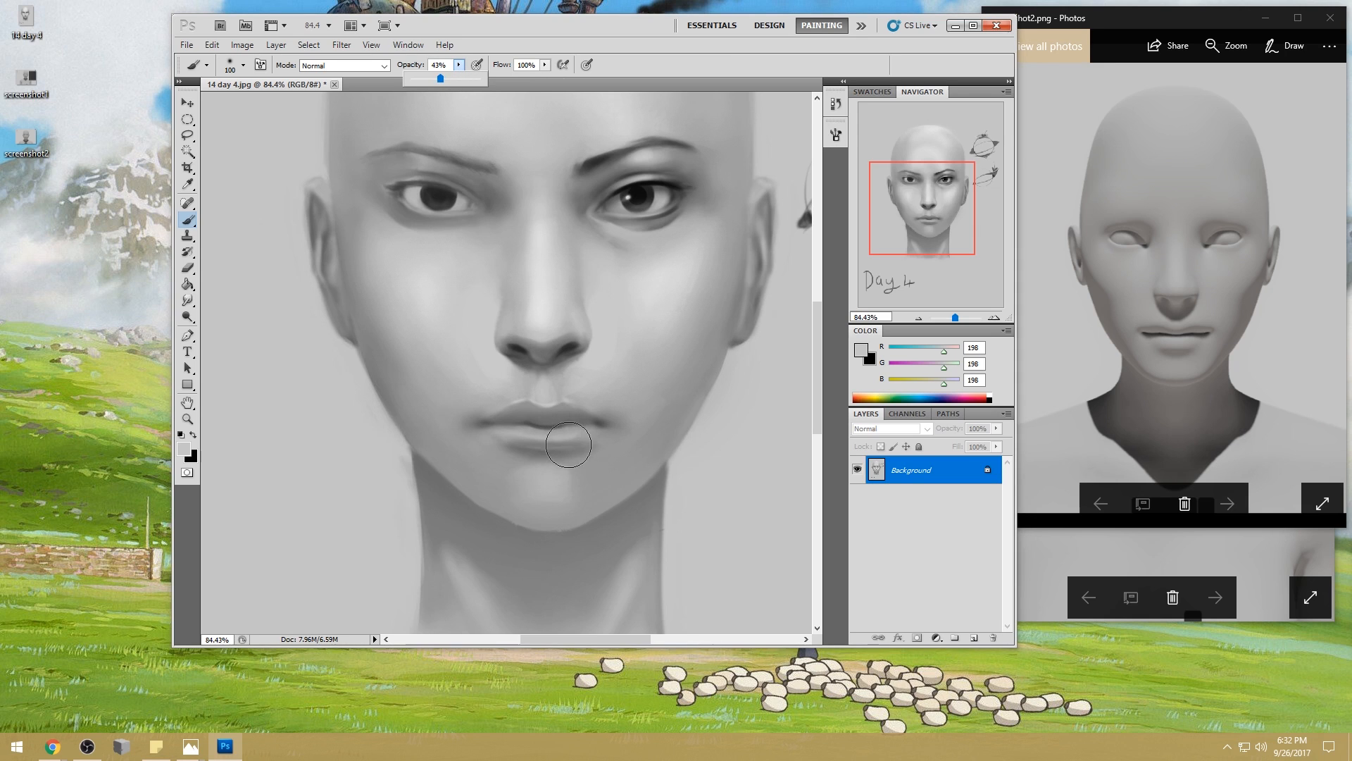
click(568, 447)
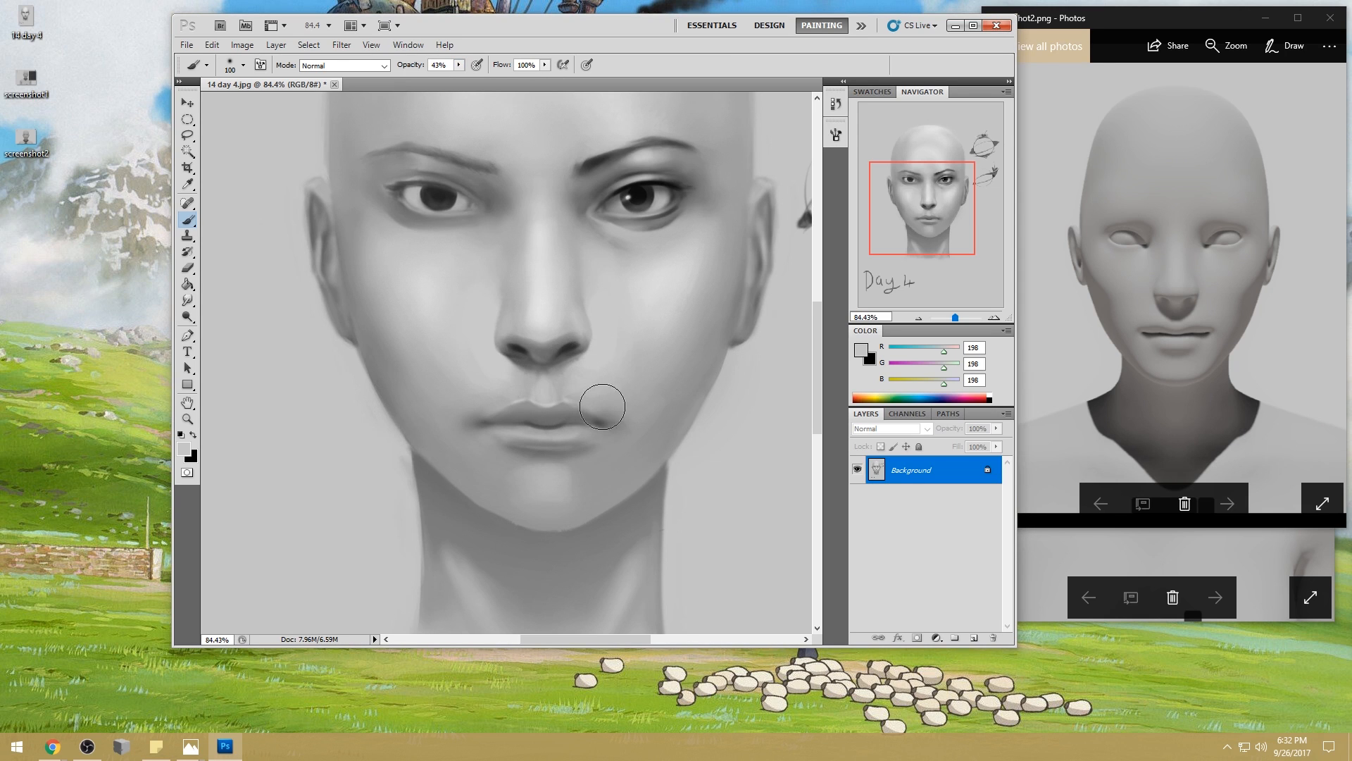
- Shade the lower lip with mid-grey sampled below it and lower the brush opacity to 33%
alt+click(548, 452)
drag(567, 424, 511, 445)
drag(457, 65, 429, 66)
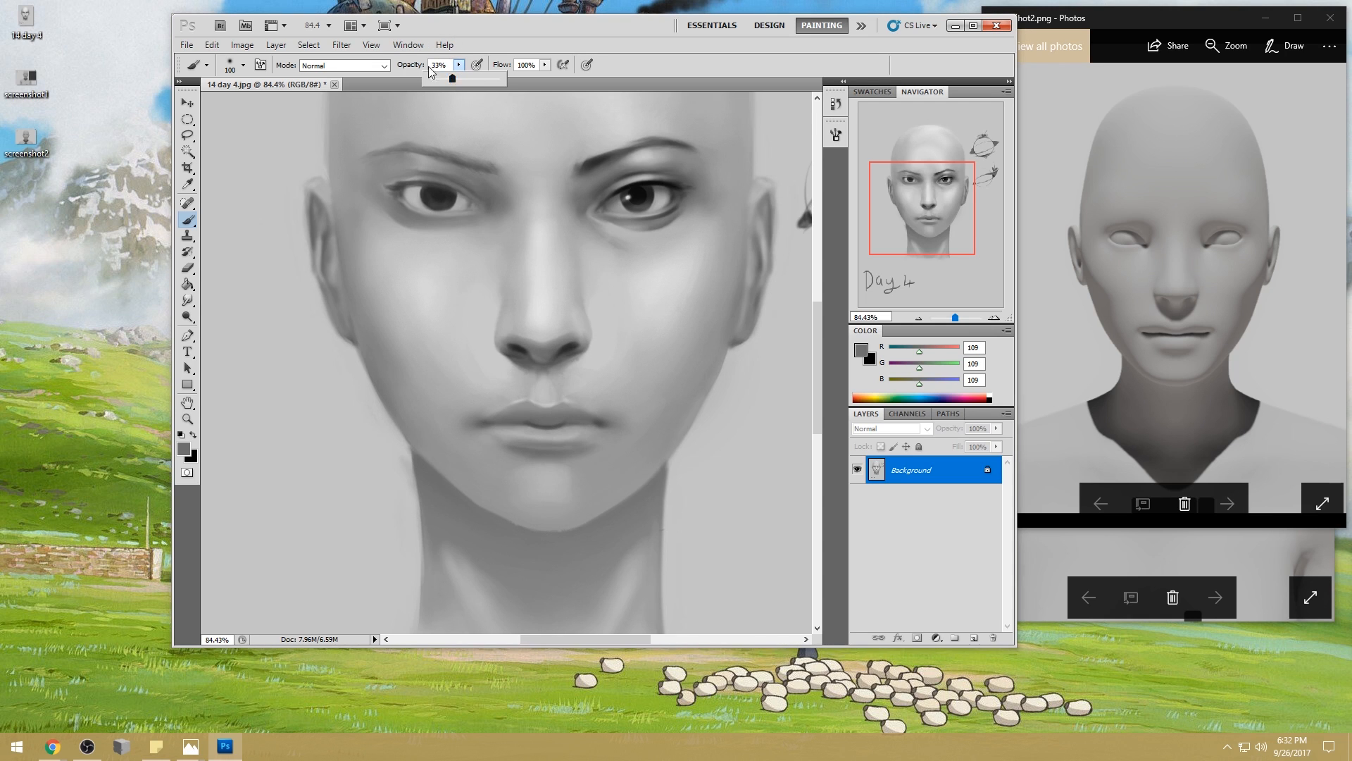
alt+click(563, 448)
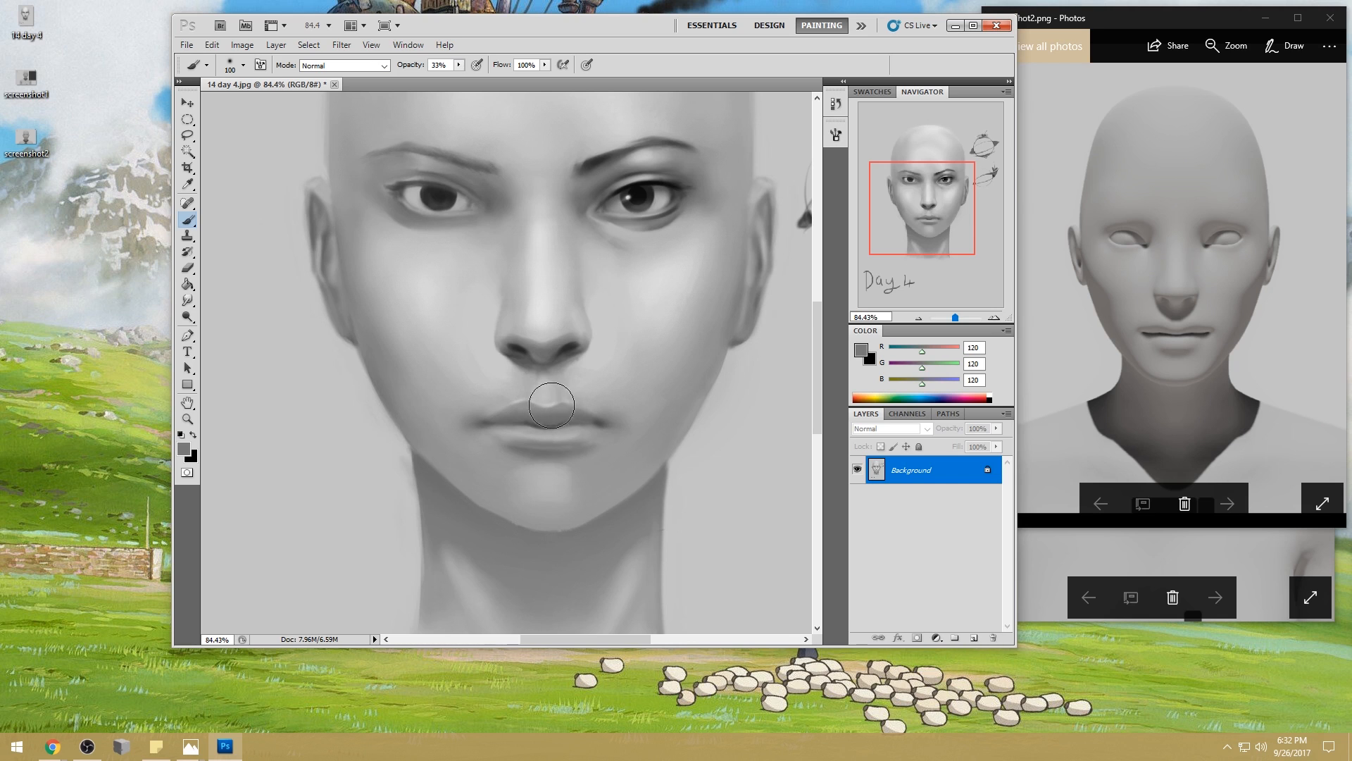
- Set the brush opacity to 45% and sample near-black from the pupil to deepen the mouth corner
alt+click(543, 443)
click(459, 66)
alt+click(648, 190)
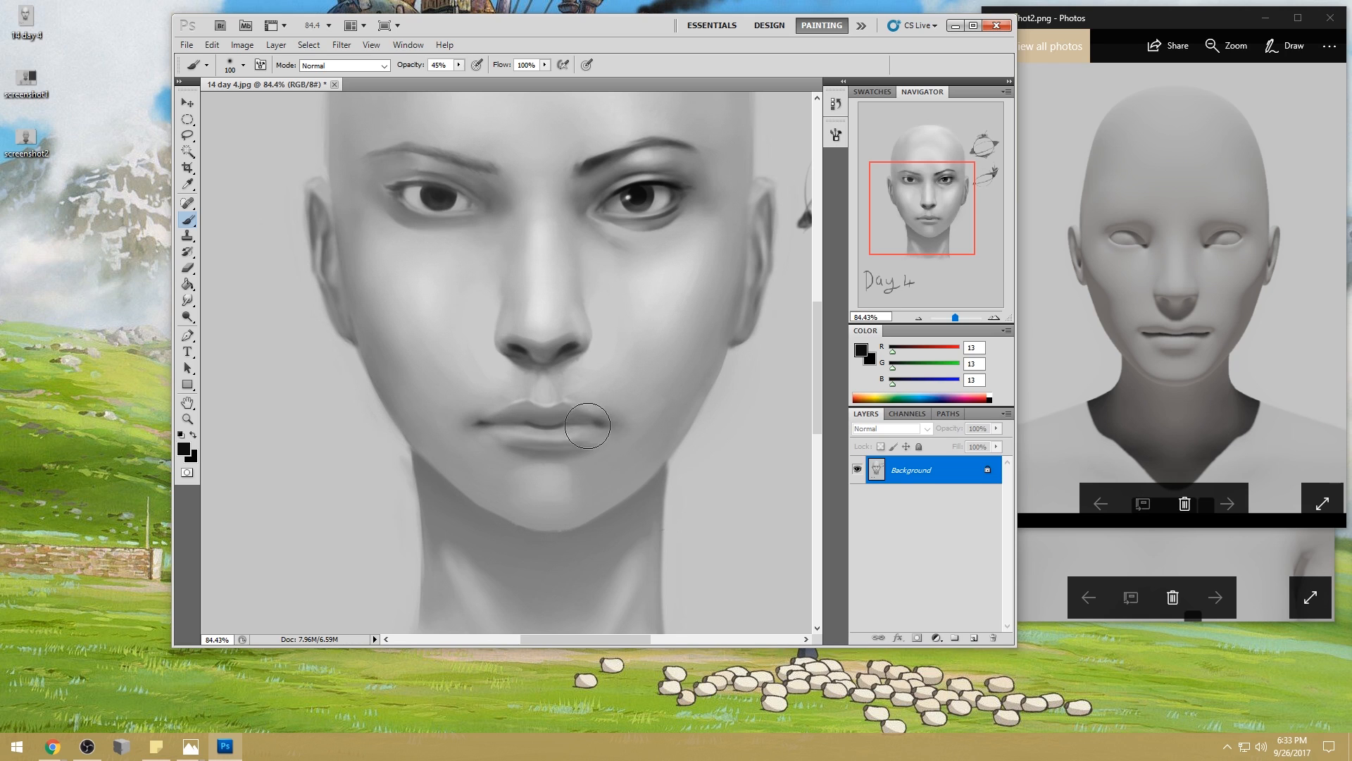
- Sample a mid-grey from beneath the nose and enlarge the brush to 400 px for broad shading of the lower face
alt+click(585, 352)
alt+click(576, 352)
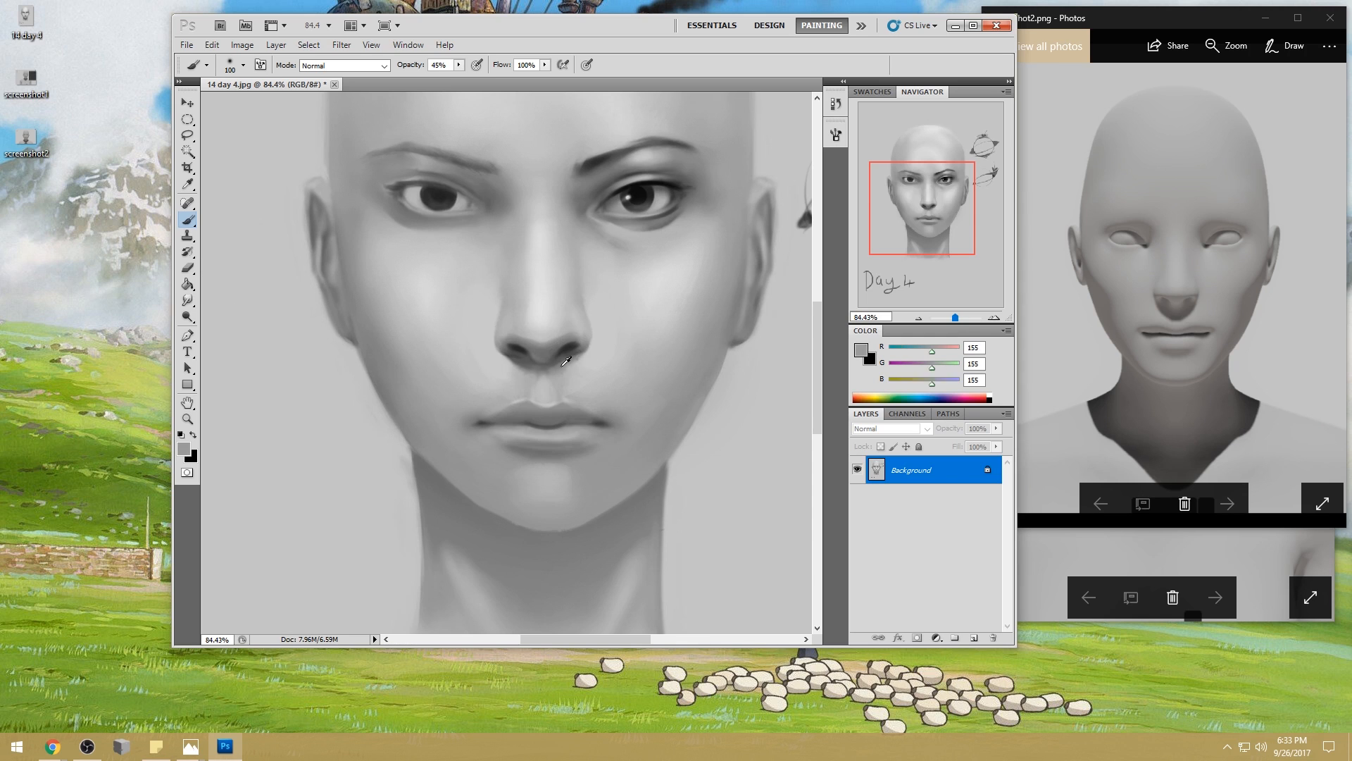
alt+click(513, 358)
key(bracketright)
key(bracketright)
key(bracketright)
key(bracketright)
key(bracketright)
key(bracketright)
key(bracketright)
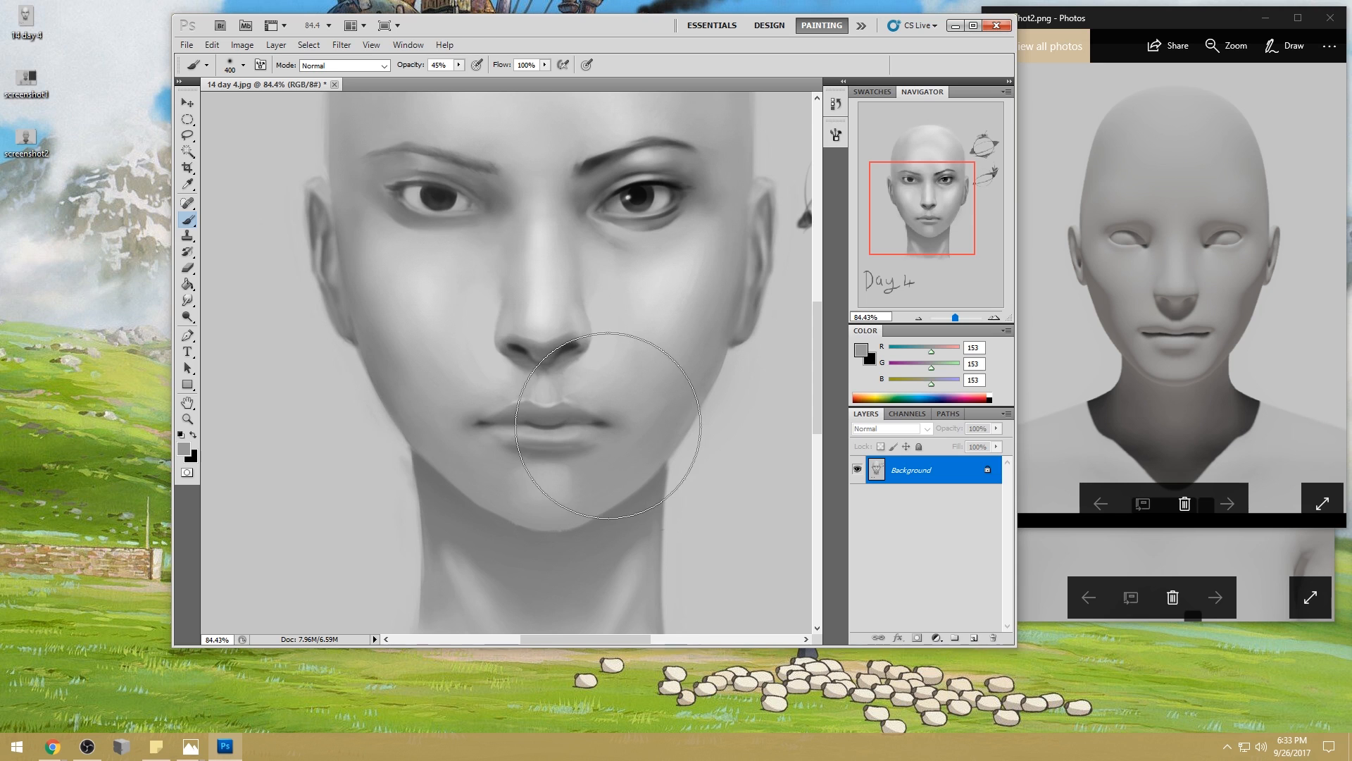
- Sample near-black from the pupil and reduce the brush to 300 px for soft shading around the mouth
alt+click(638, 194)
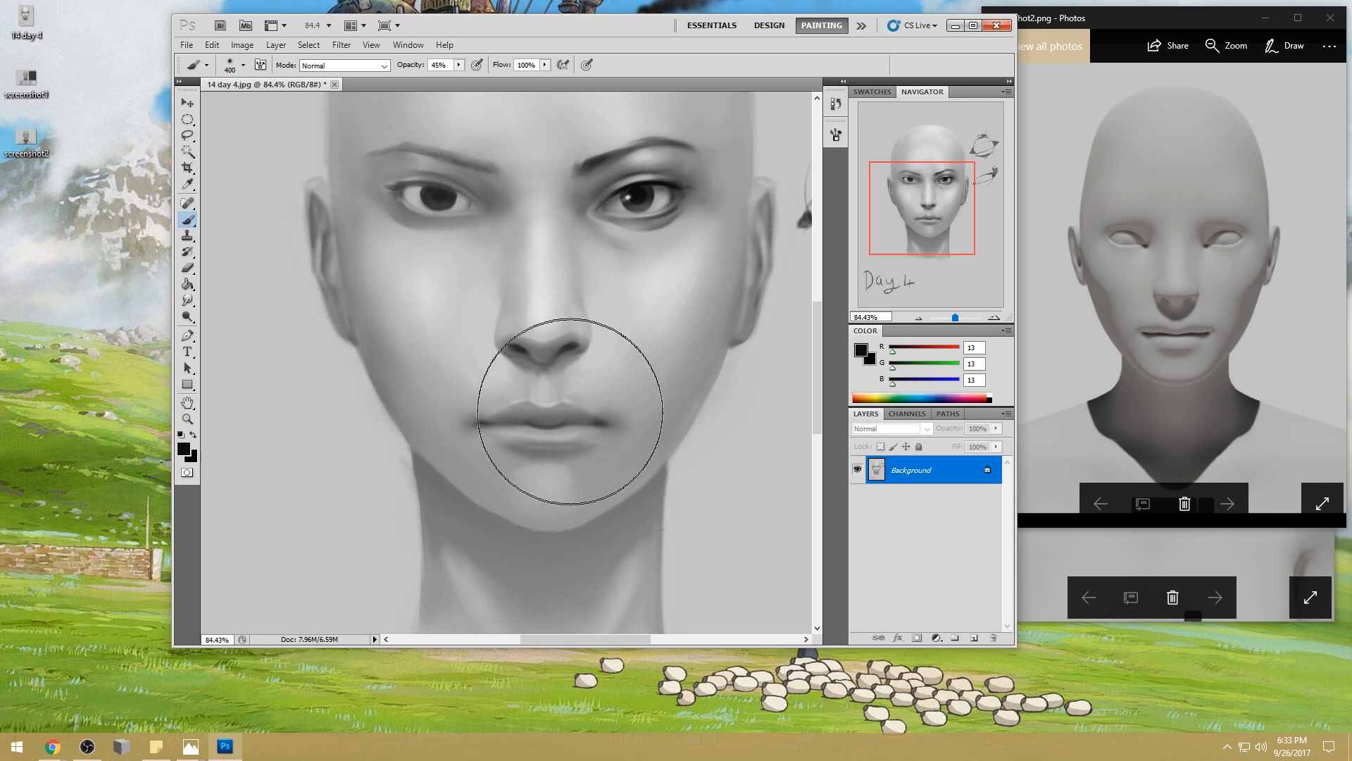
key(bracketleft)
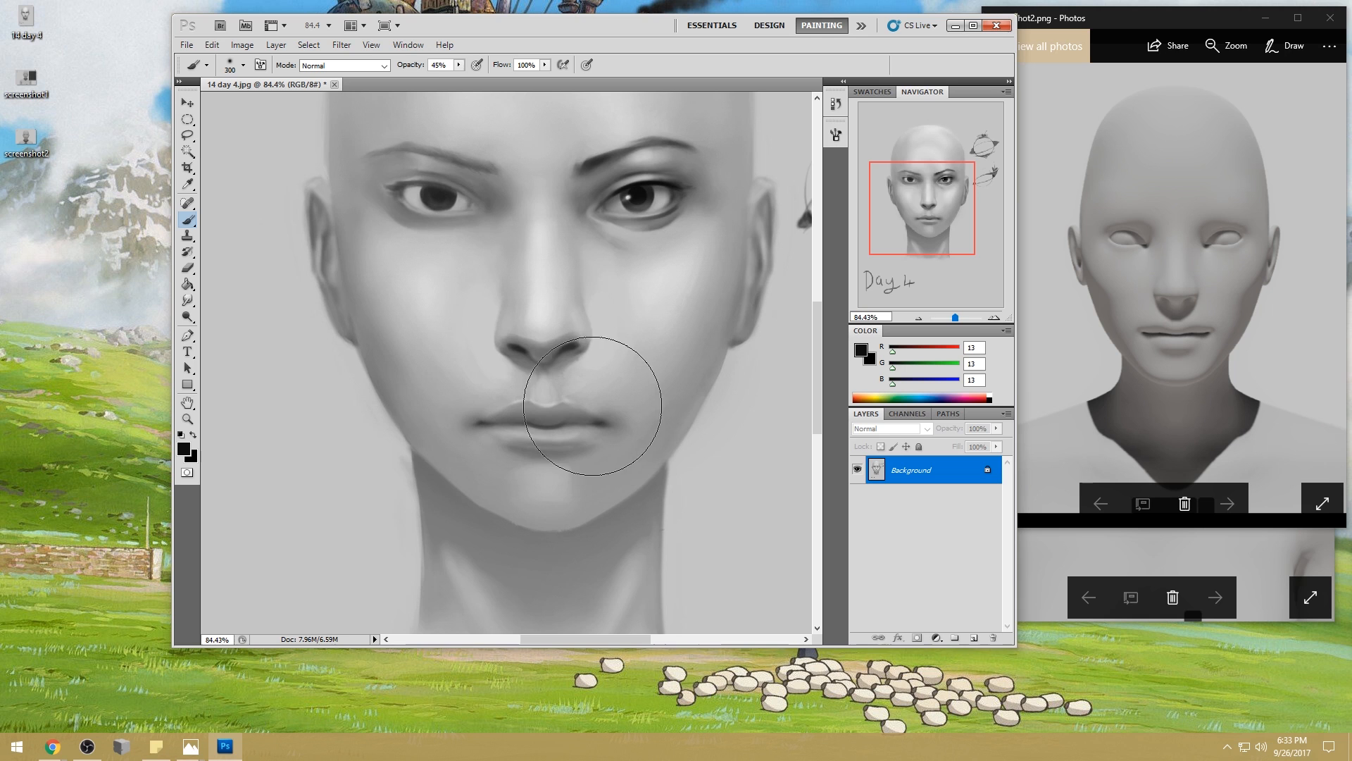
scroll(595, 411, down, 3)
scroll(592, 410, up, 1)
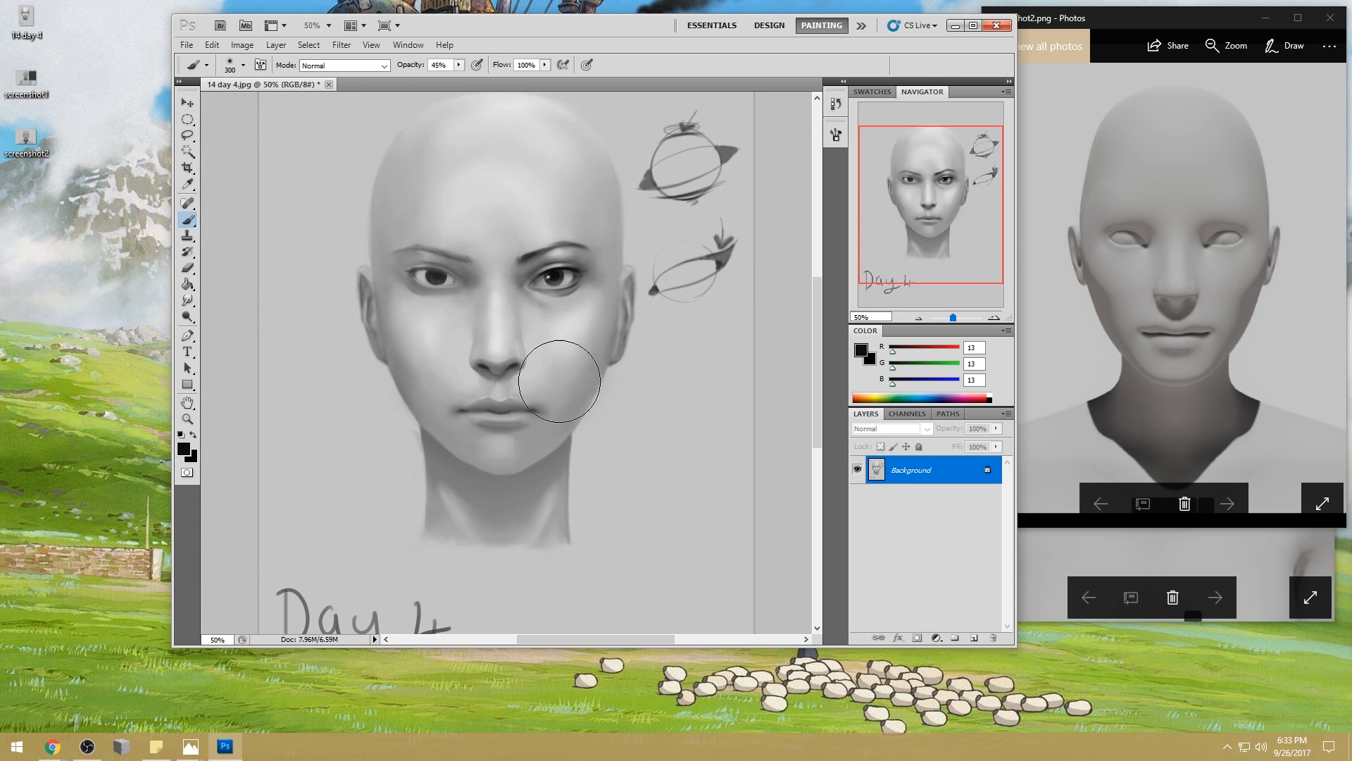
- Reshape the jaw and neck contours with the Liquify filter's warp tool at brush size 421 and apply it
click(331, 46)
click(362, 120)
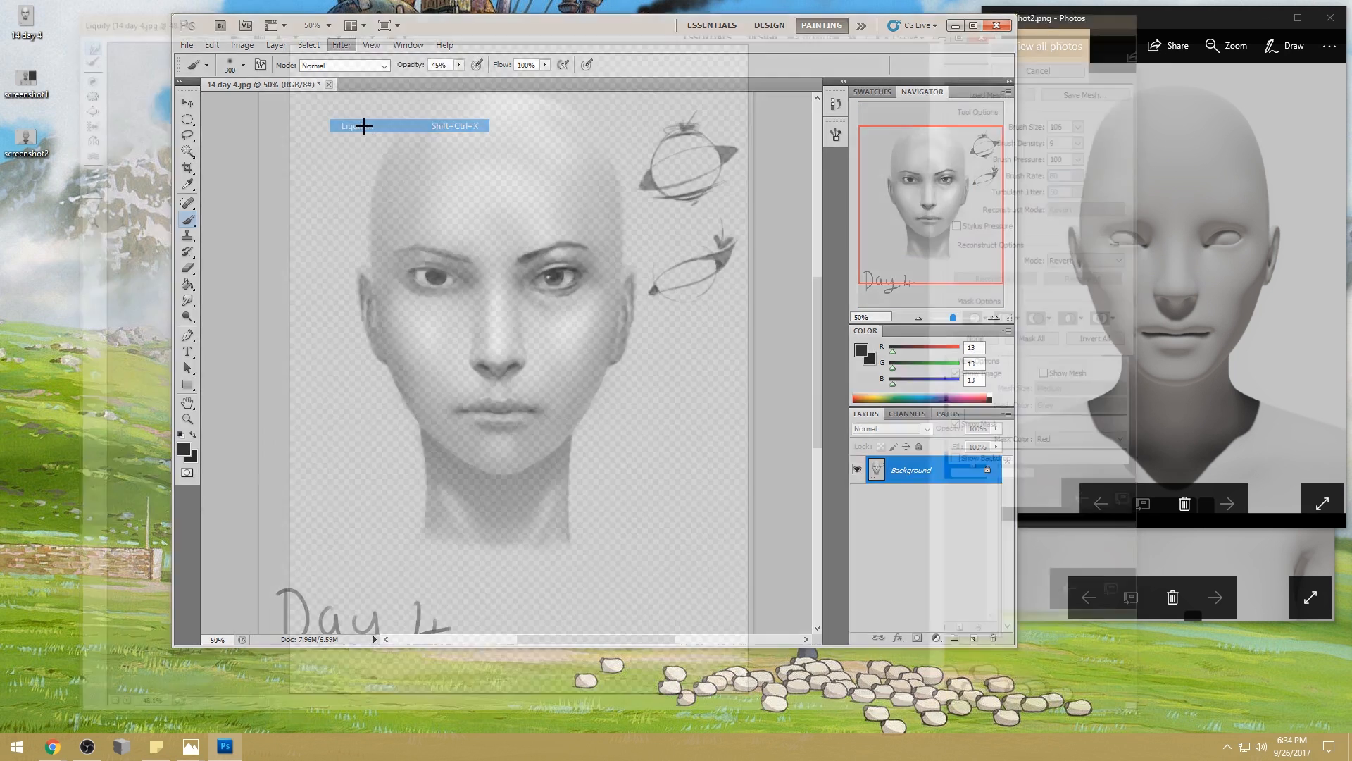
click(1097, 118)
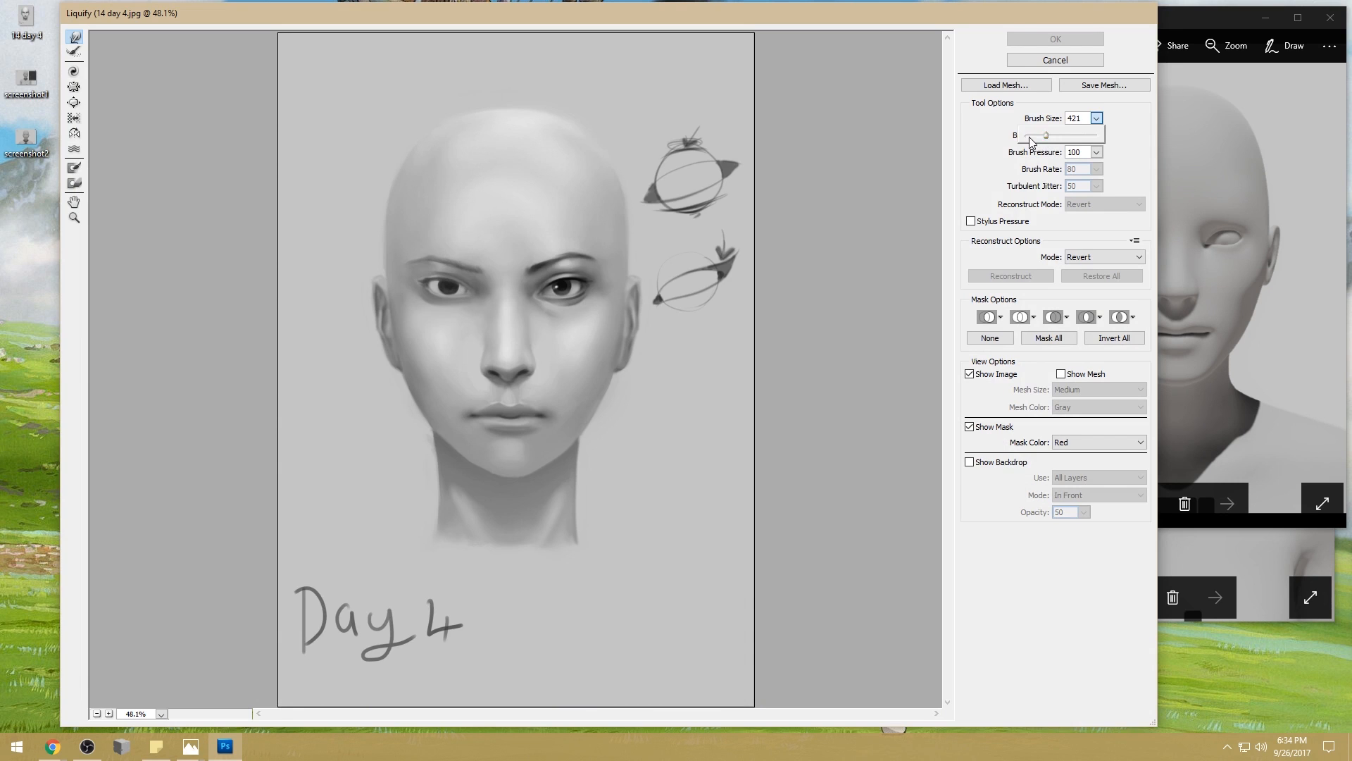
click(421, 418)
drag(419, 424, 389, 362)
mouse_move(604, 411)
mouse_down()
mouse_move(615, 441)
mouse_move(601, 423)
mouse_up()
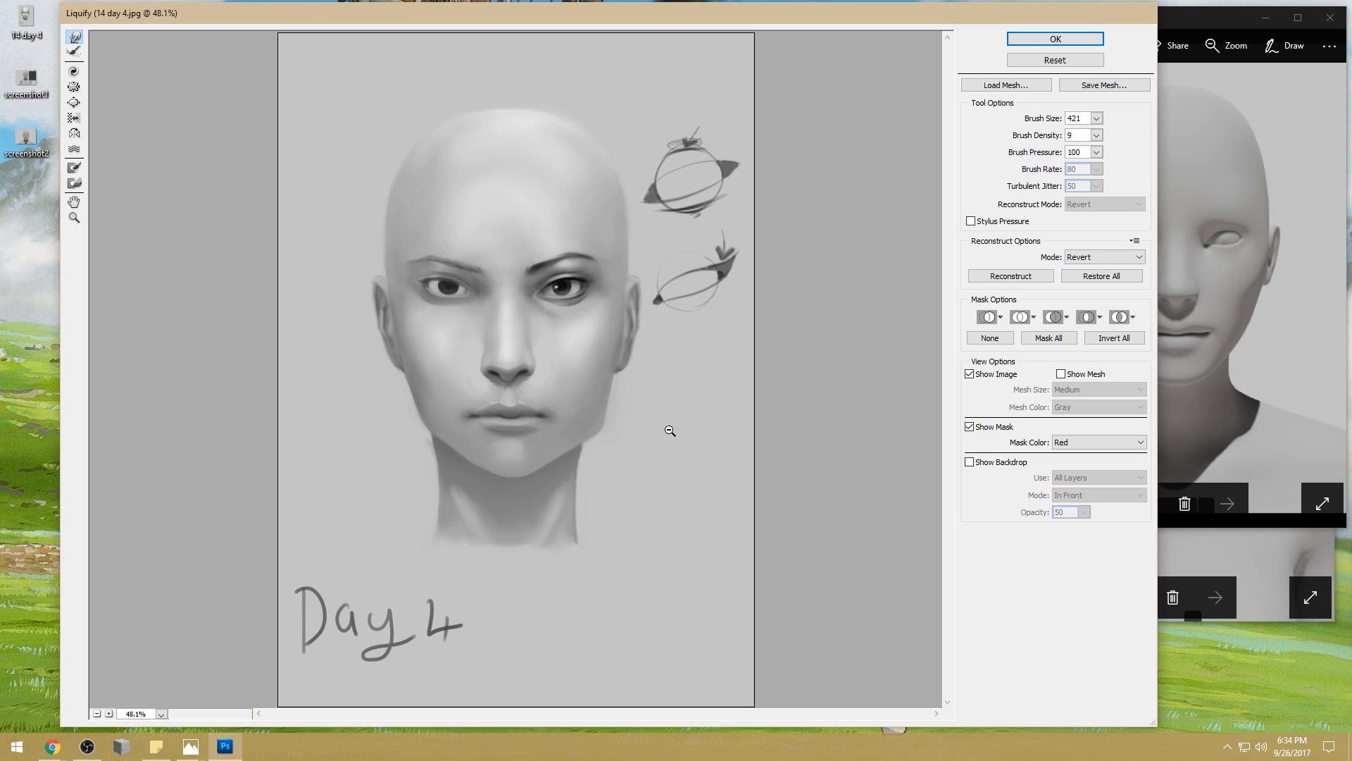
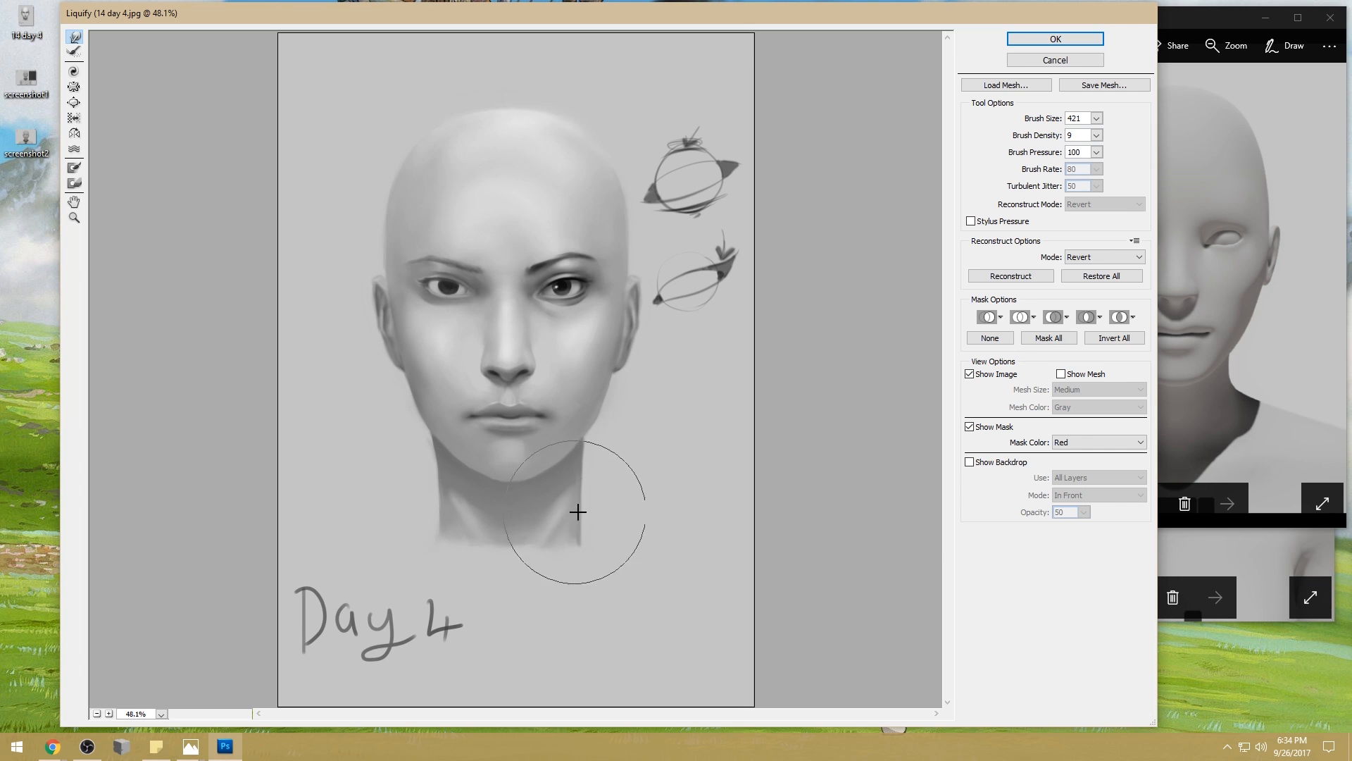
click(1054, 40)
- Toggle the Liquify change off and on to compare the head's shape before and after
key(ctrl+z)
key(ctrl+z)
key(ctrl+z)
key(ctrl+z)
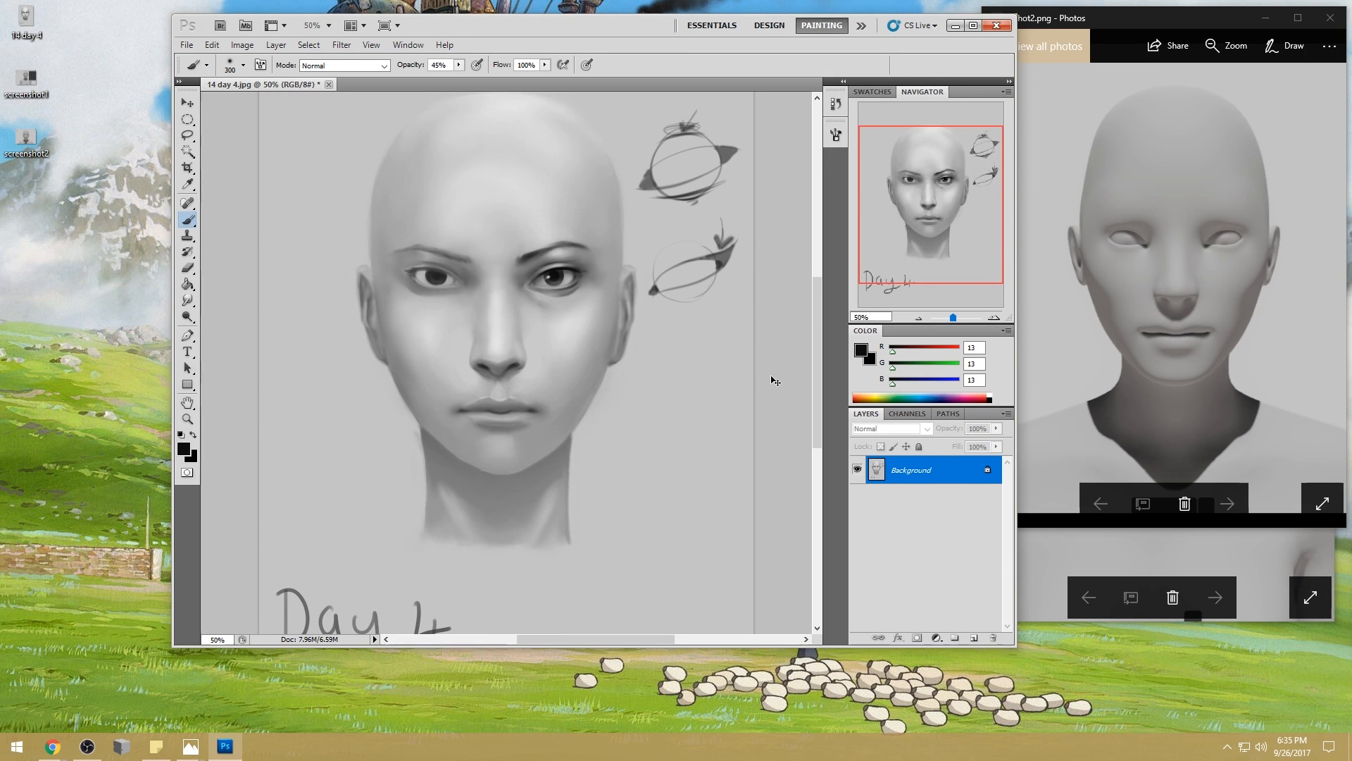
key(ctrl+z)
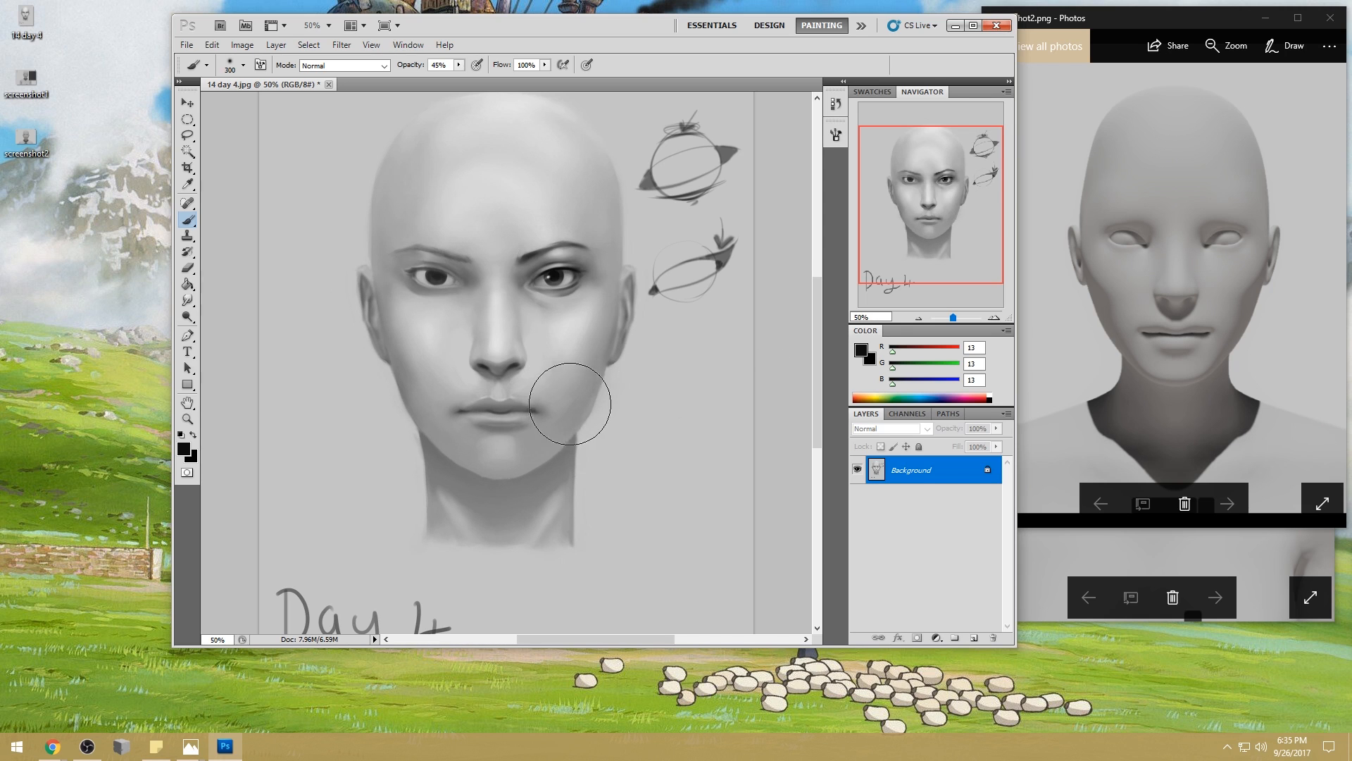
key(ctrl+minus)
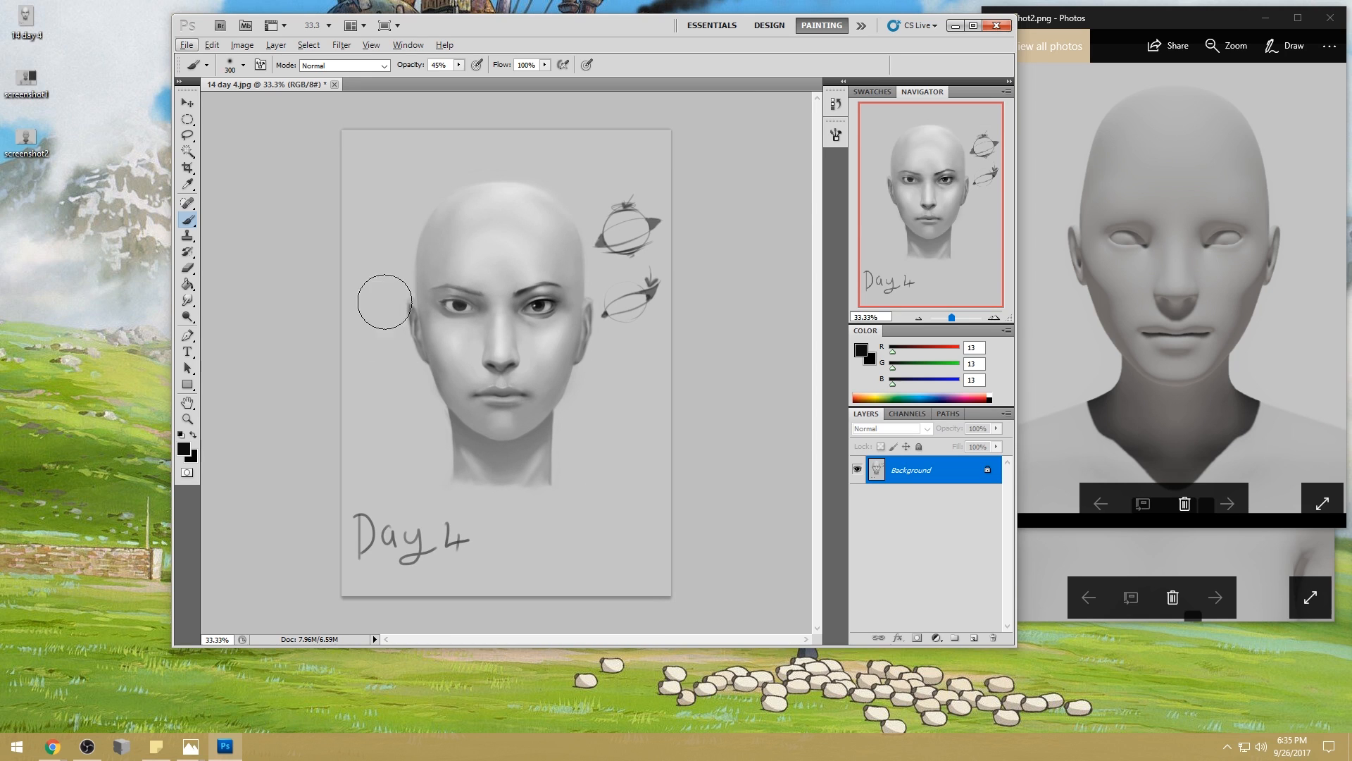
- Soften the neck's lower edge with an 80 px textured brush at 77% opacity, using light grey sampled from the background
right_click(511, 317)
click(652, 467)
click(664, 186)
key(7)
key(7)
alt+click(442, 479)
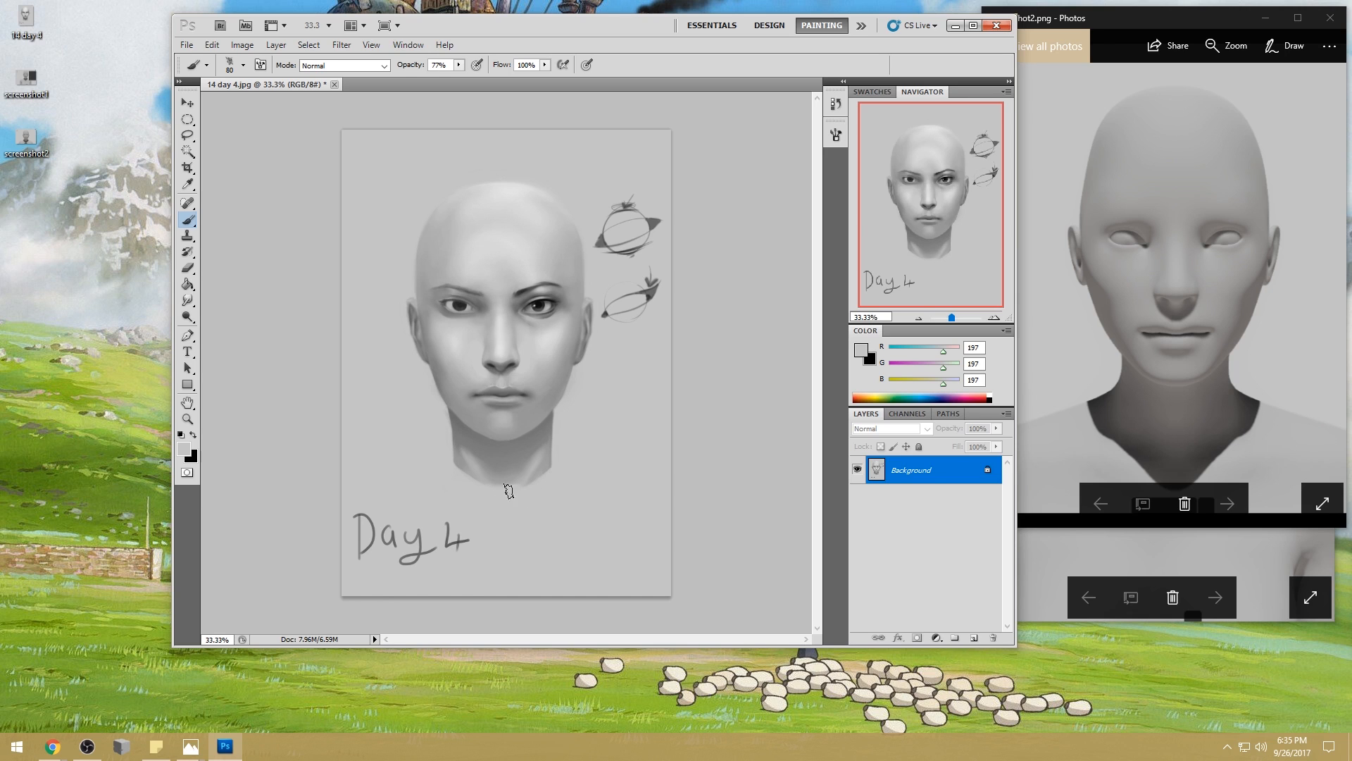
- Blend the sides and base of the neck with greys sampled from the neck and the adjacent background
alt+click(536, 462)
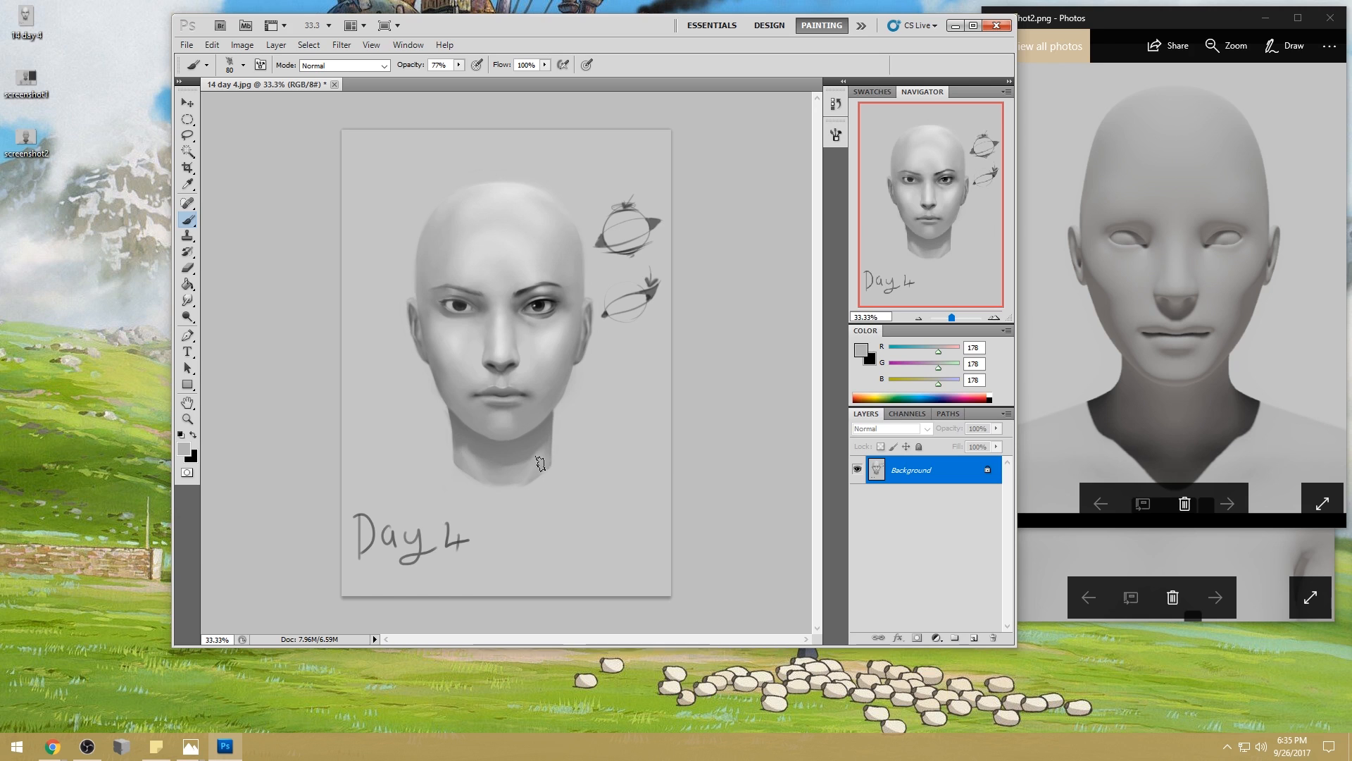
alt+click(471, 456)
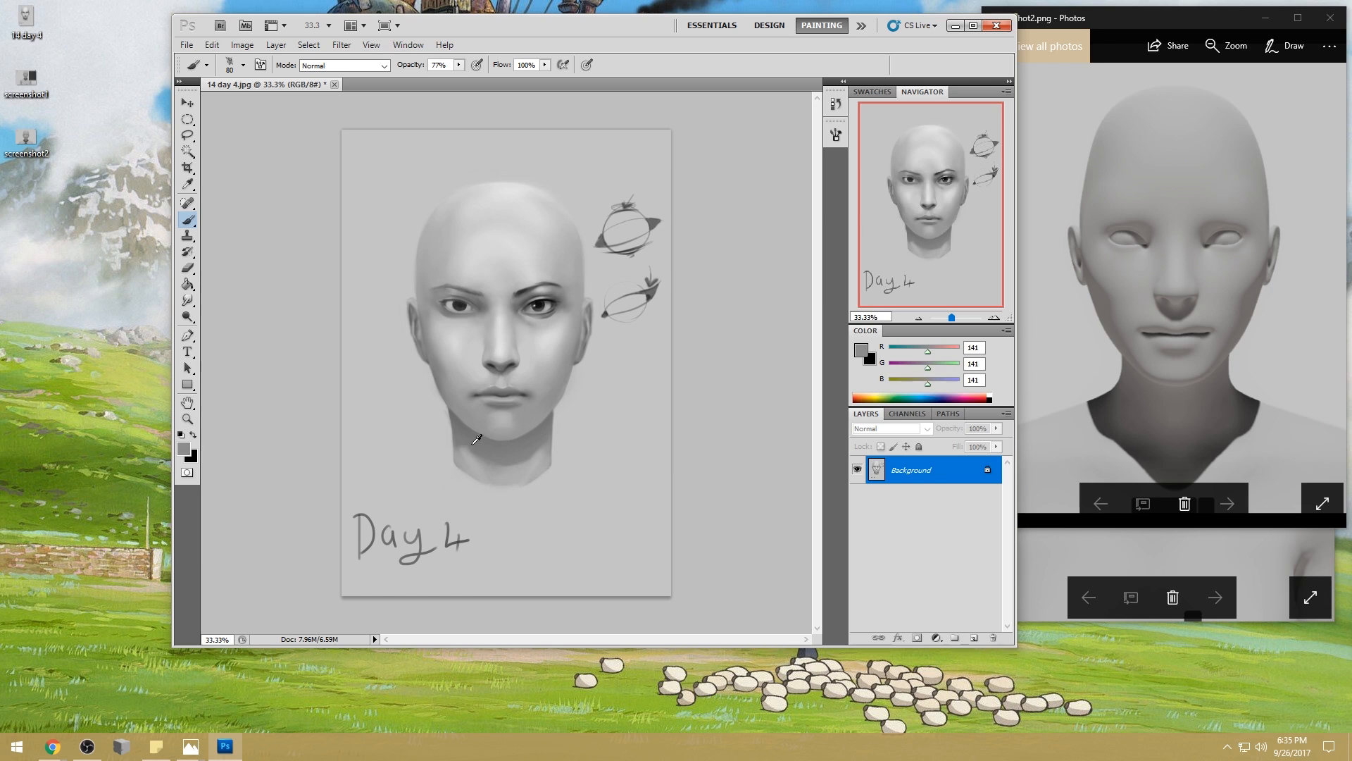
alt+click(438, 431)
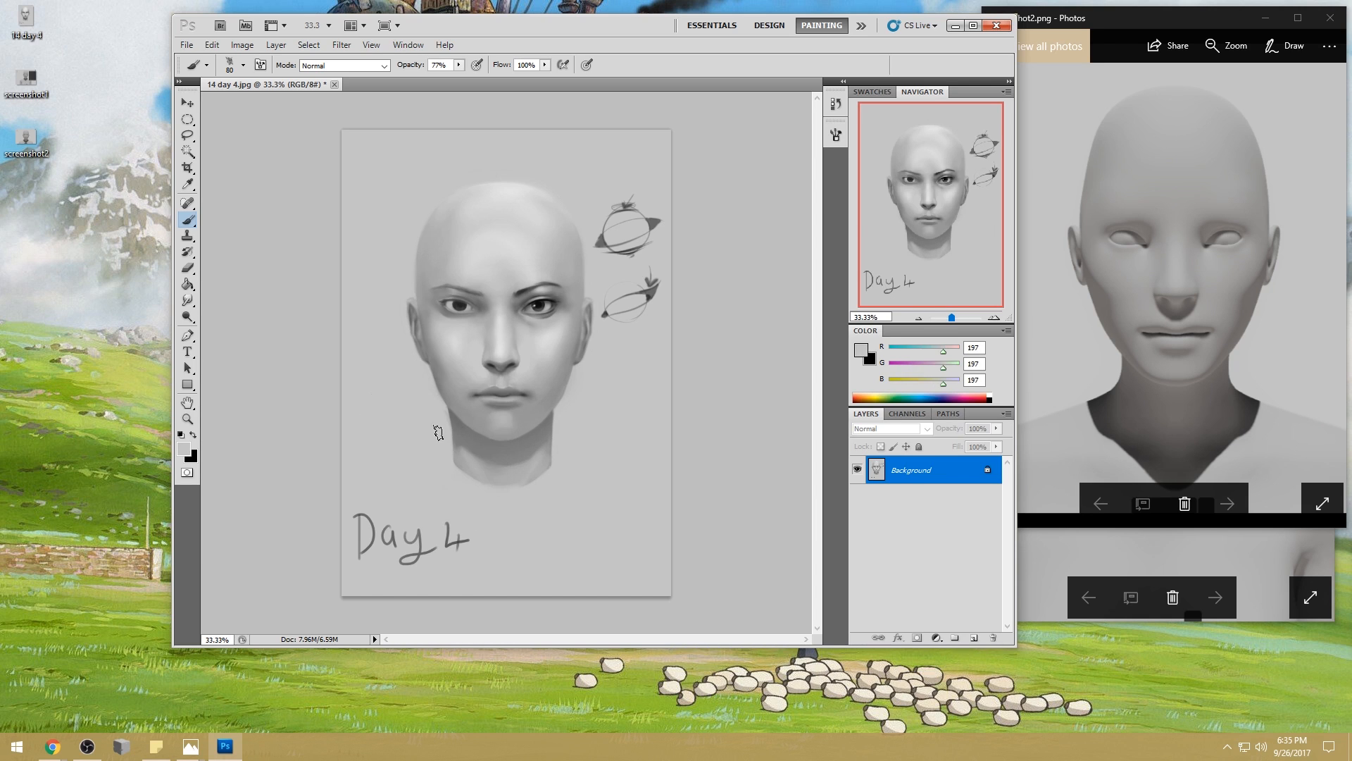
alt+click(547, 460)
- Set the brush opacity to 90% and deepen the neck shadow under the chin with greys sampled from the neck
key(9)
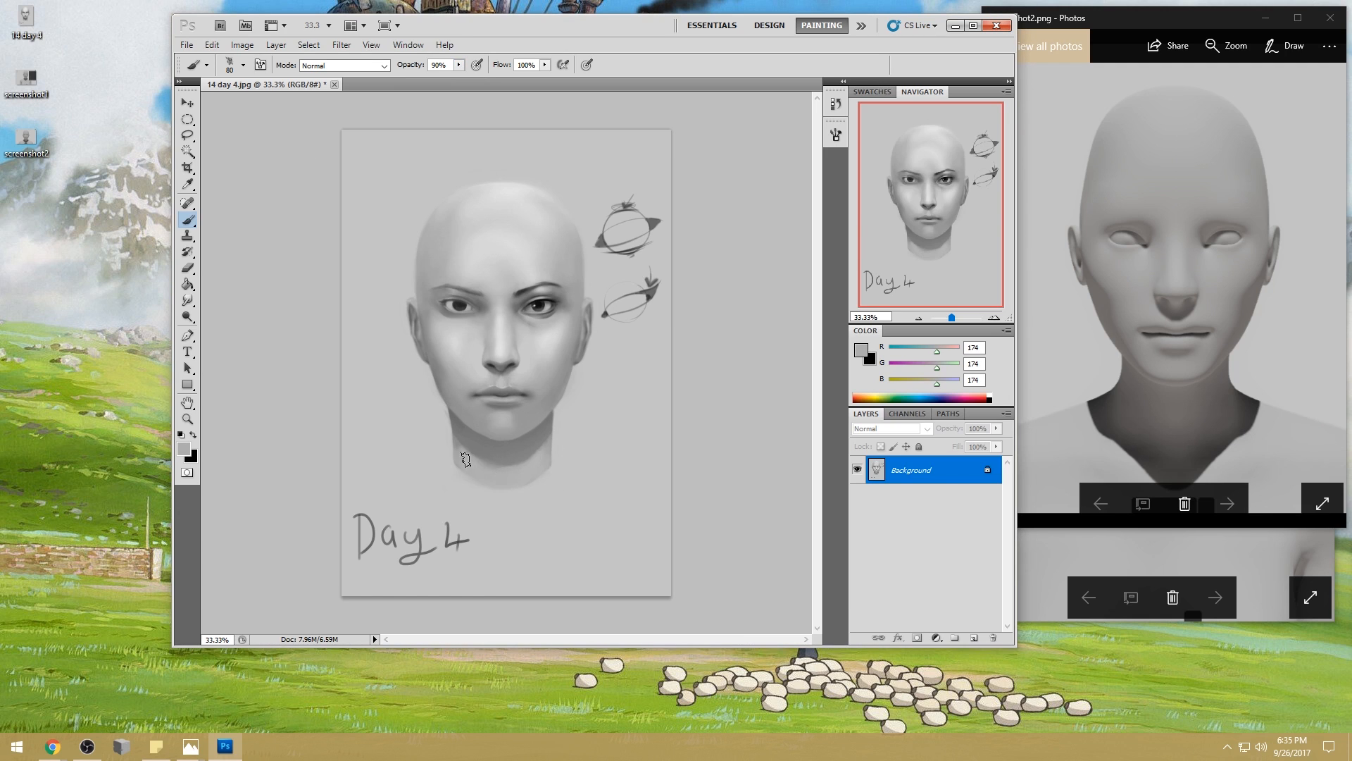
alt+click(529, 465)
alt+click(468, 459)
alt+click(519, 442)
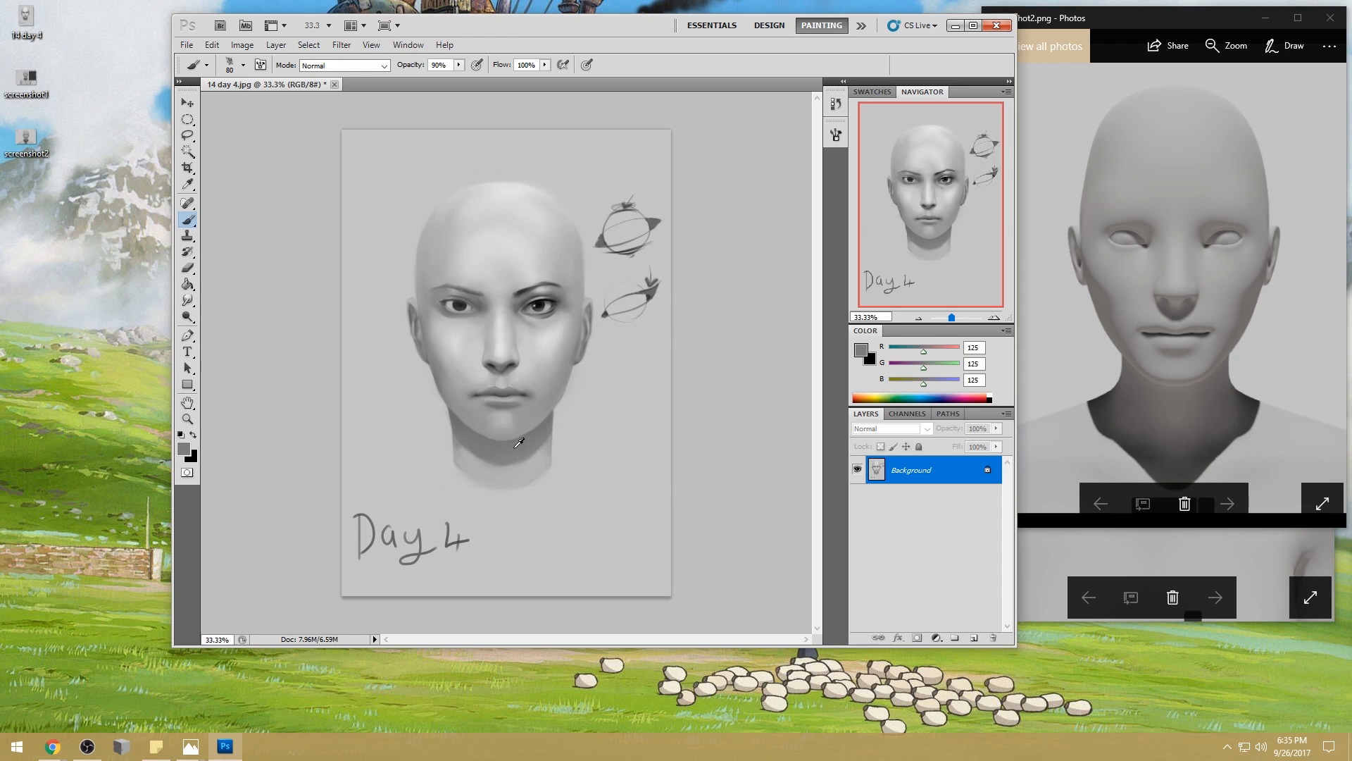
- Enlarge the brush to 125 px and clean up the neck's outer edge with light grey sampled from the background
key(bracketright)
key(bracketright)
key(bracketright)
alt+click(580, 443)
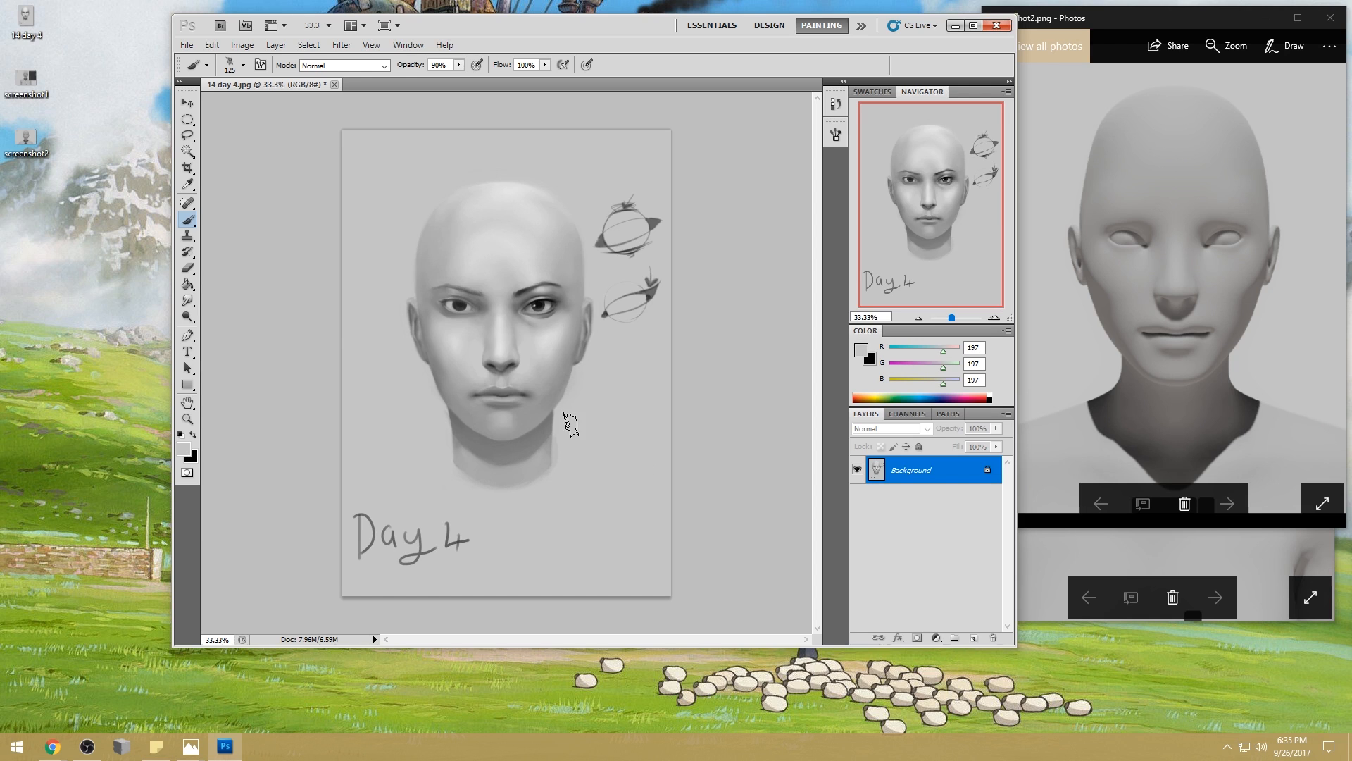
click(188, 300)
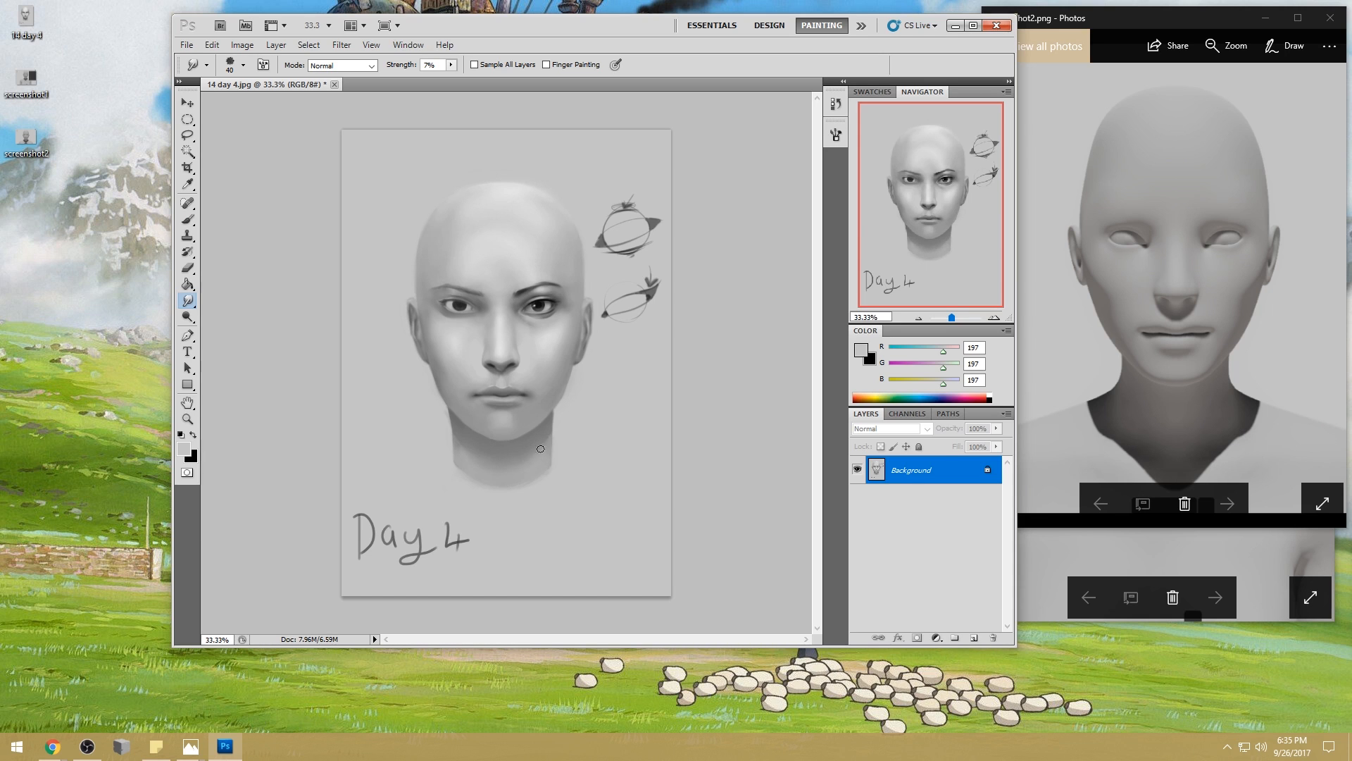
key(b)
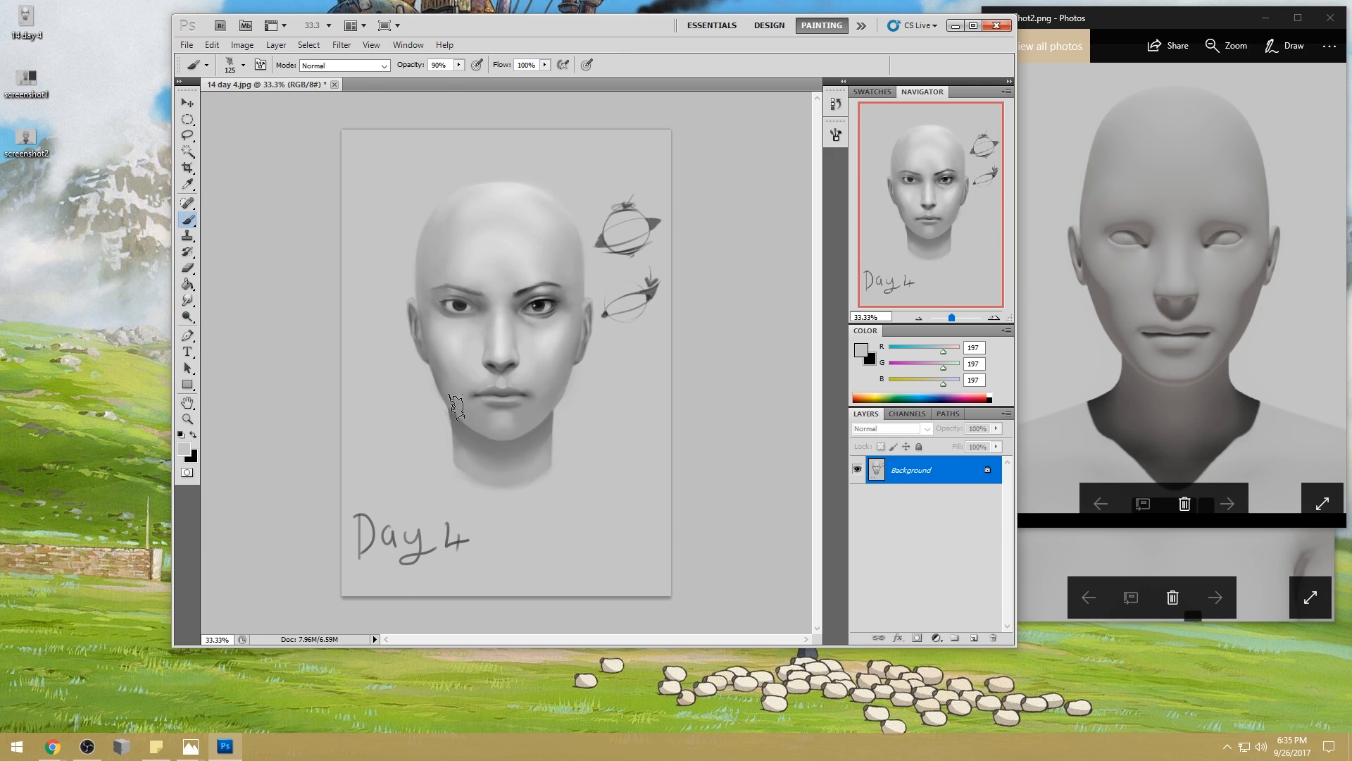
- Switch to a soft round brush at 800 px and sample dark grey from the shadow beneath the jaw
right_click(541, 320)
double_click(704, 417)
key(bracketright)
key(bracketright)
key(bracketright)
key(bracketright)
key(bracketright)
key(bracketright)
key(bracketright)
key(bracketright)
key(bracketright)
key(bracketright)
alt+click(474, 443)
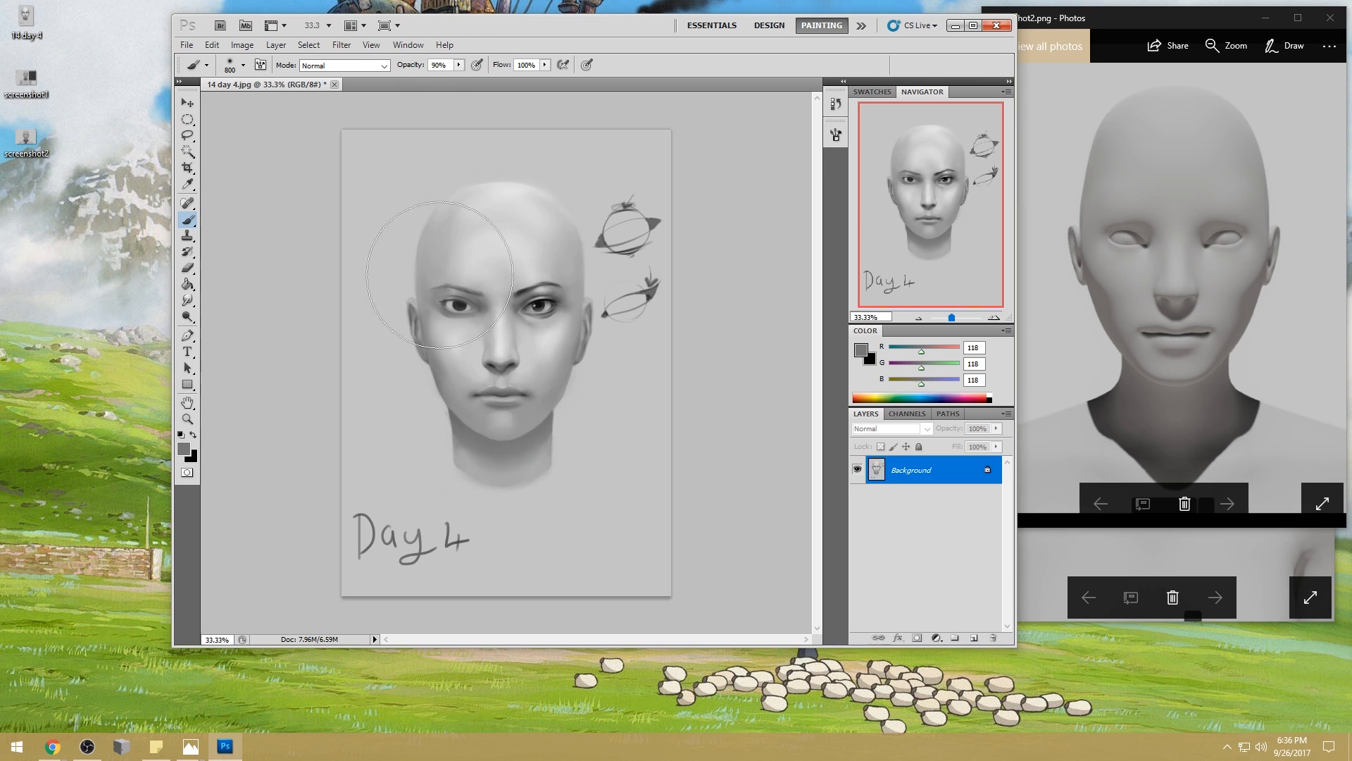
- Lower the brush opacity to 36% and sample dark grey from beneath the chin for broad shading of the face
drag(458, 64, 432, 80)
click(344, 64)
click(313, 74)
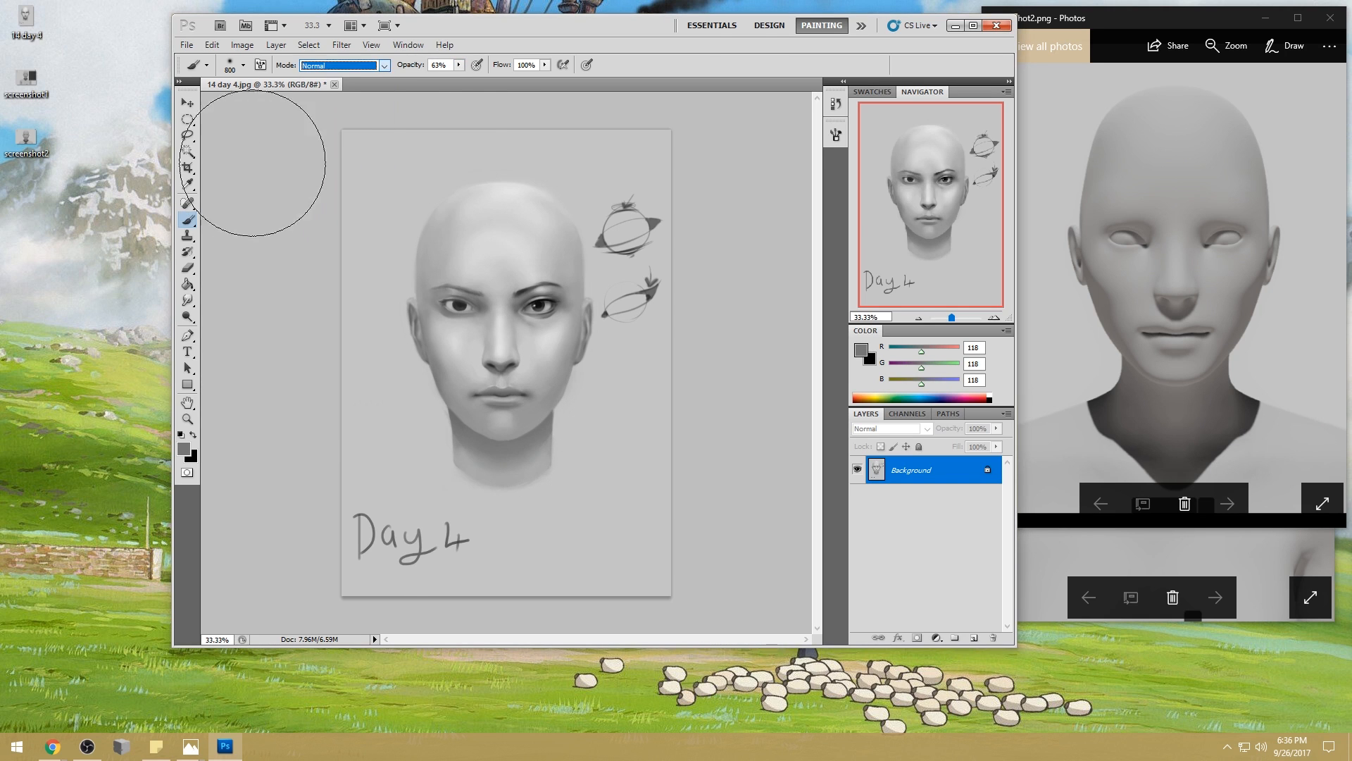
alt+click(479, 430)
click(458, 65)
drag(446, 79, 442, 79)
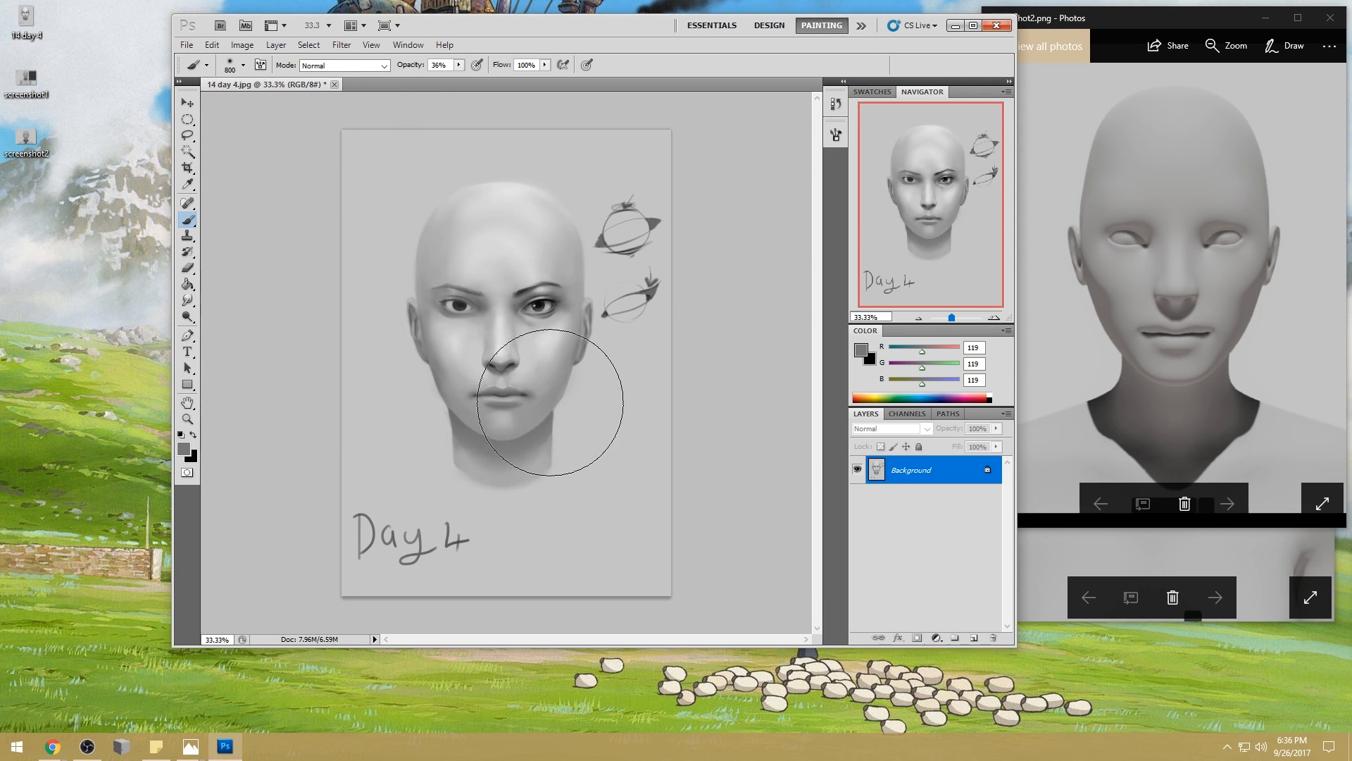
alt+click(518, 438)
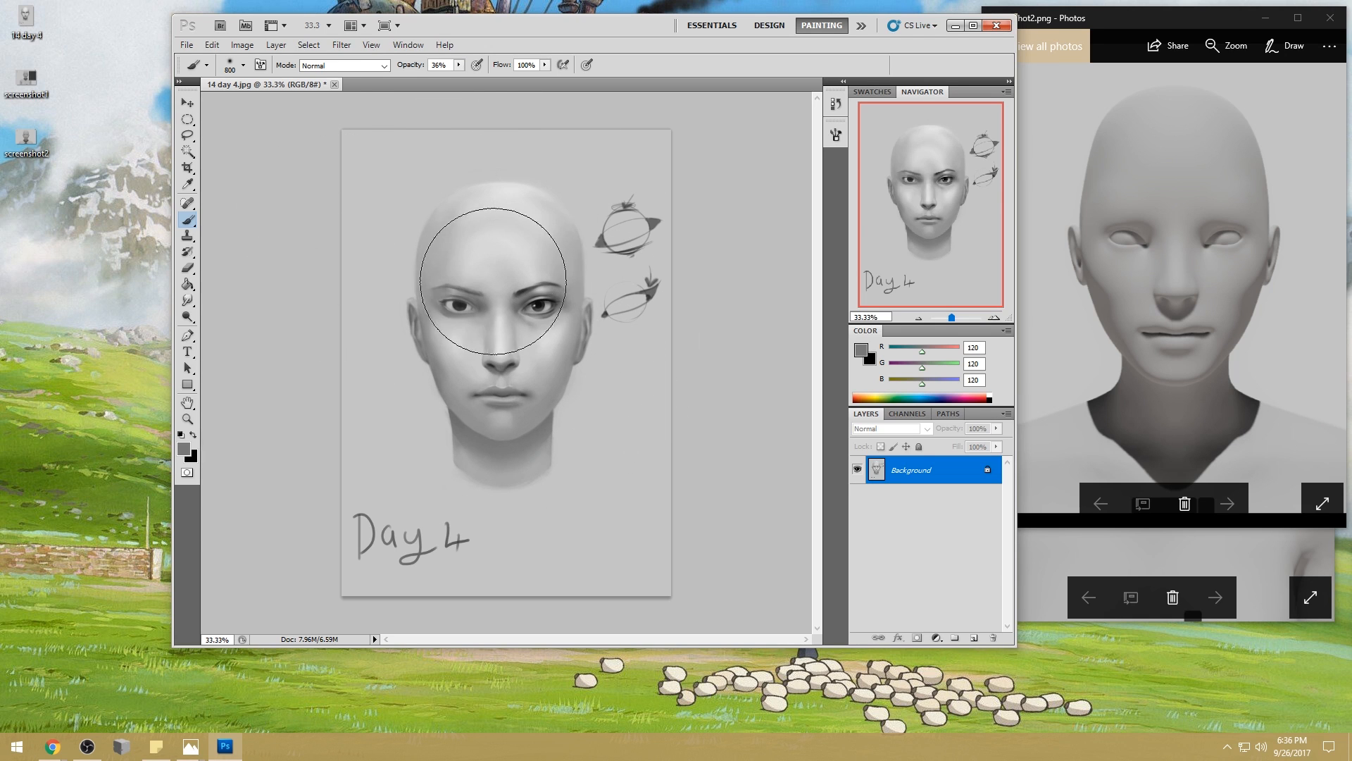
- Sample light grey from the forehead above the brow and set the brush opacity to 53%
alt+click(535, 265)
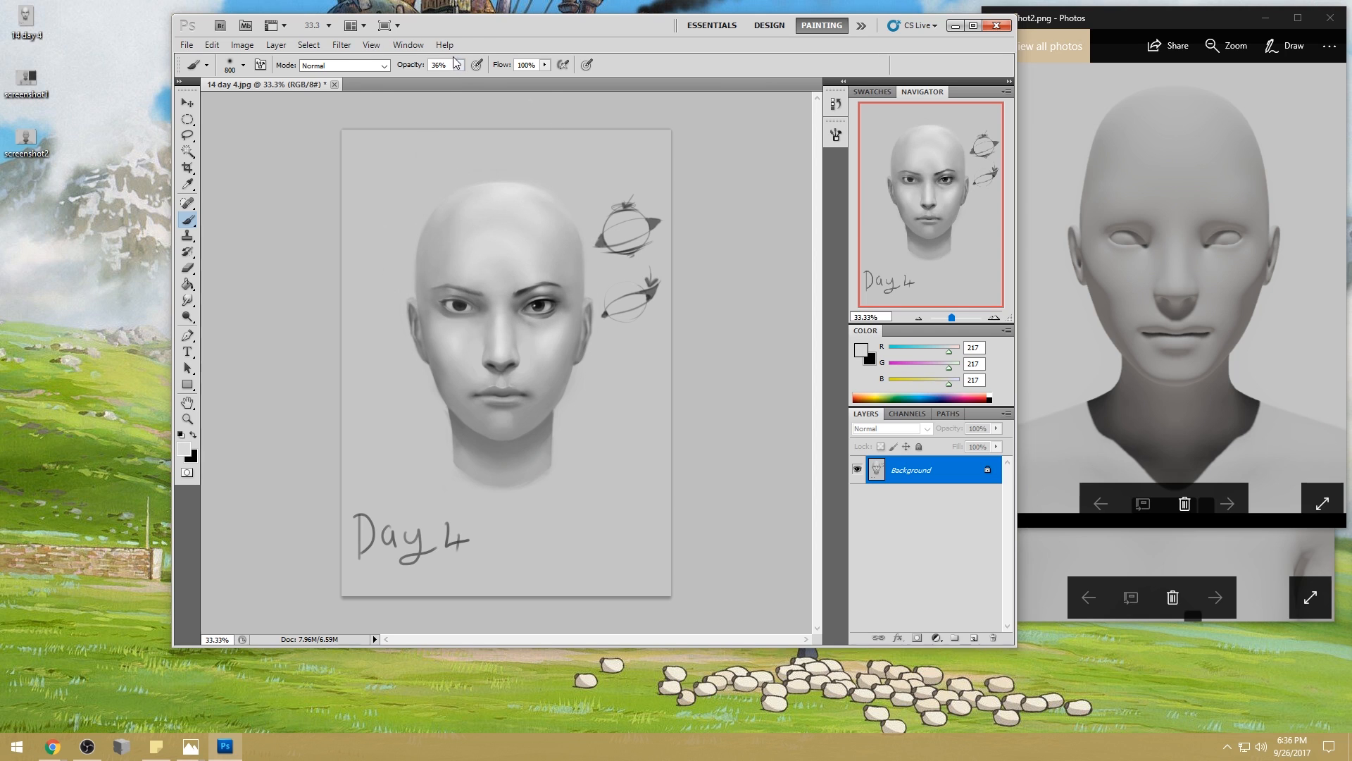
key(5)
key(3)
- Switch to a textured brush, sample mid-grey from the underside of the nose and reduce the brush to 70 px
key(z)
drag(399, 232, 596, 451)
key(b)
key(z)
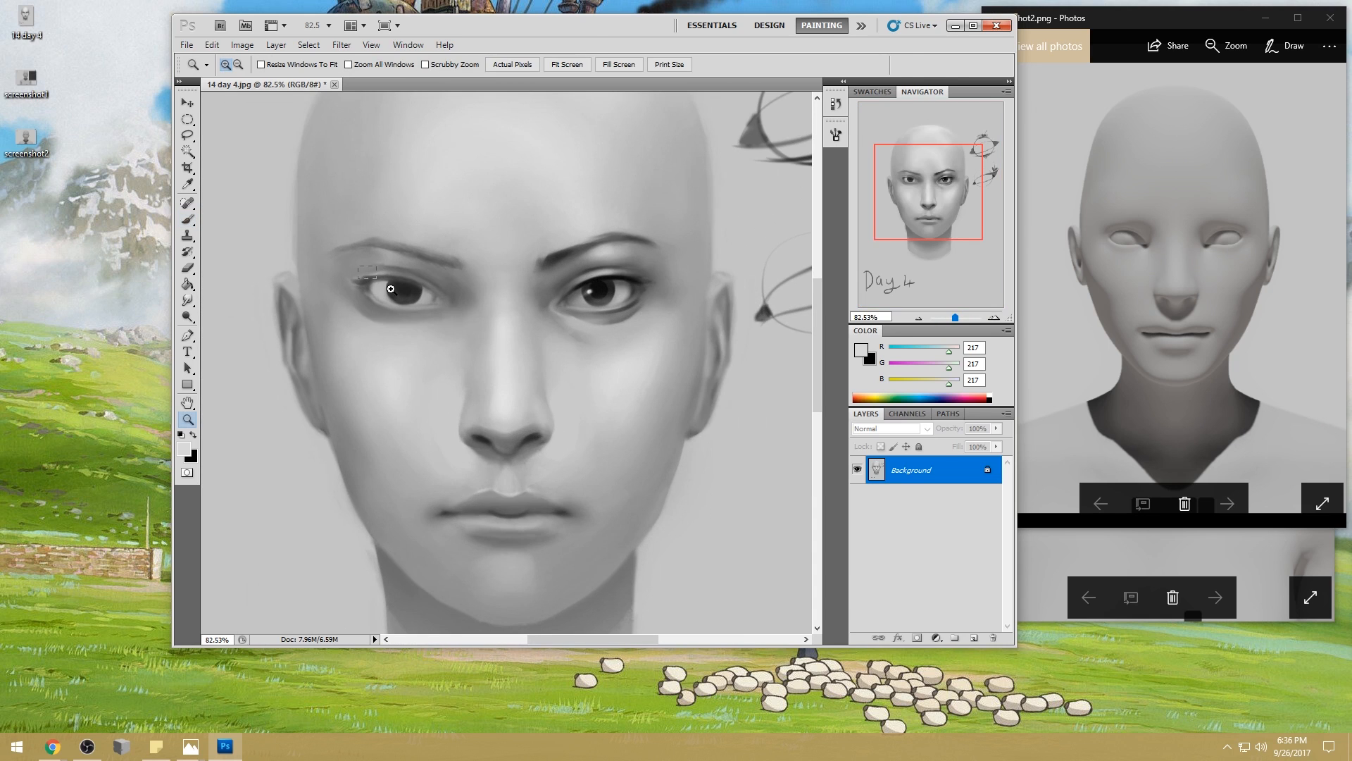
drag(366, 273, 608, 496)
key(b)
right_click(592, 377)
click(712, 465)
alt+click(533, 488)
key(bracketleft)
key(bracketleft)
key(bracketleft)
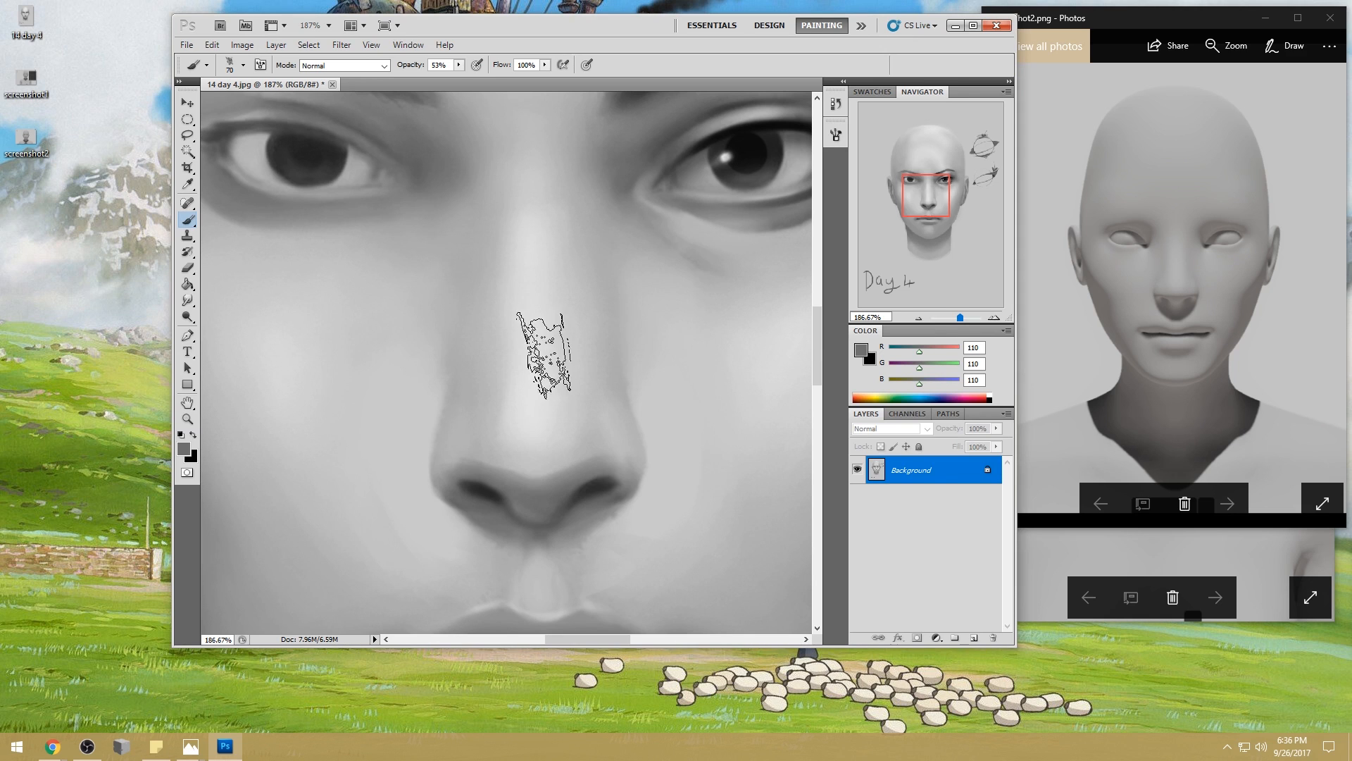
- Refine the nostril rims and underside of the nose at 100% opacity with a 10–15 px brush and greys sampled there
key(0)
key(bracketleft)
key(bracketleft)
key(bracketleft)
key(bracketleft)
key(bracketleft)
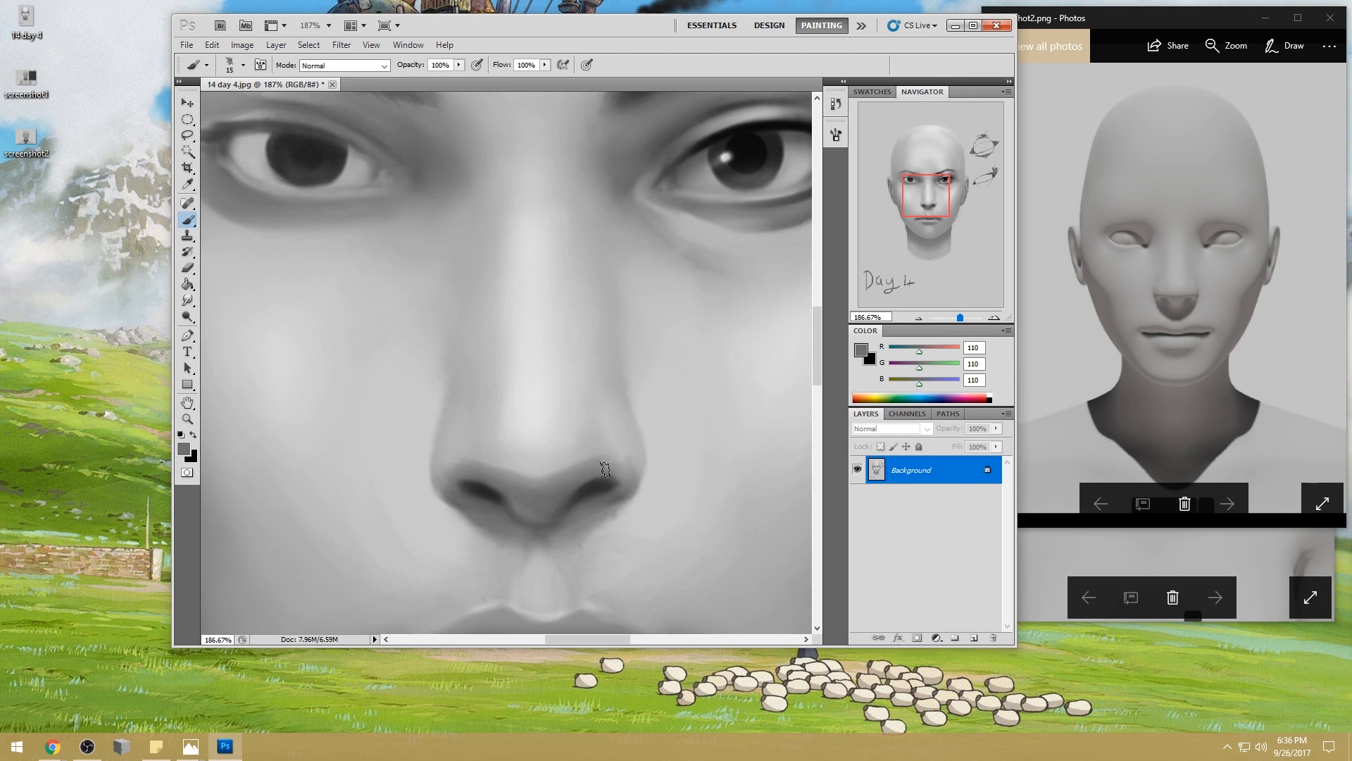
alt+click(602, 468)
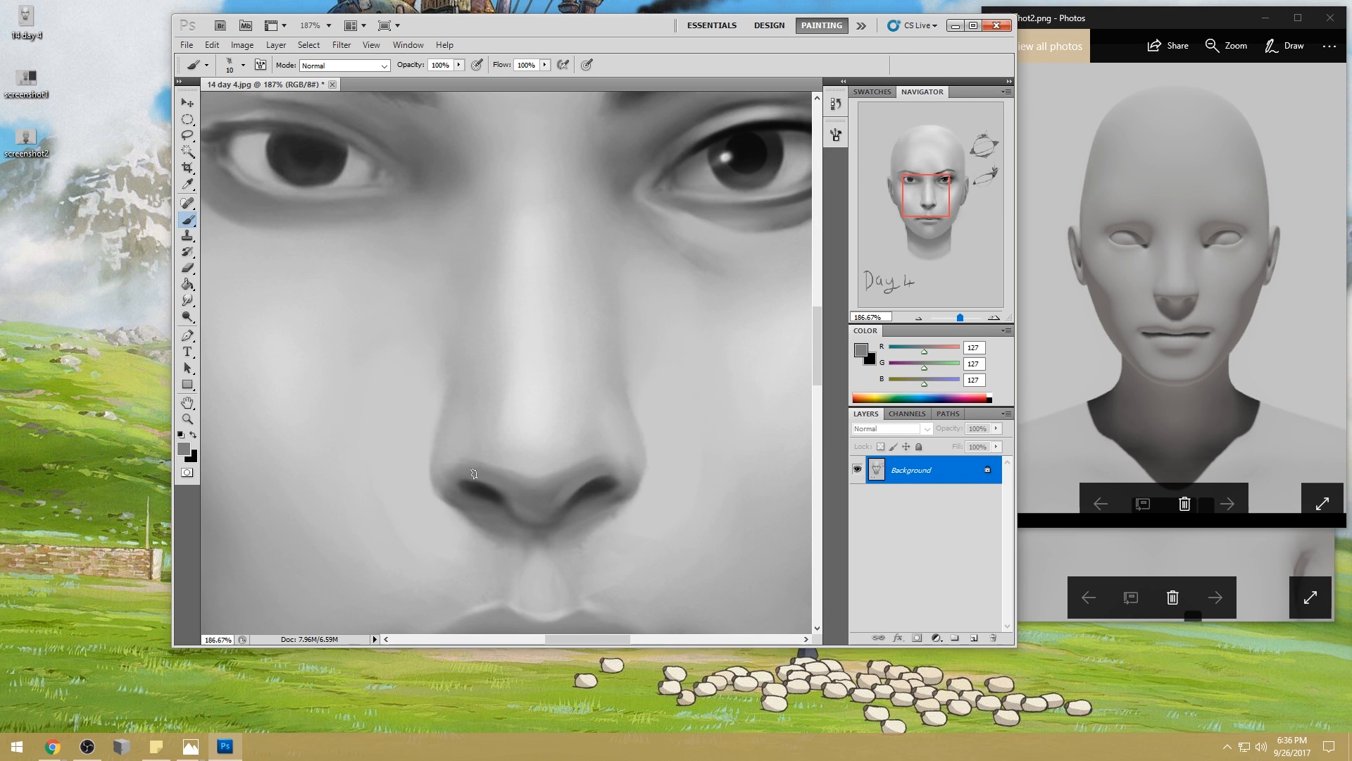
alt+click(553, 504)
- Darken both nostrils with near-black sampled from the pupil and smudge their edges with the Smudge tool reduced to 9 px
alt+click(739, 148)
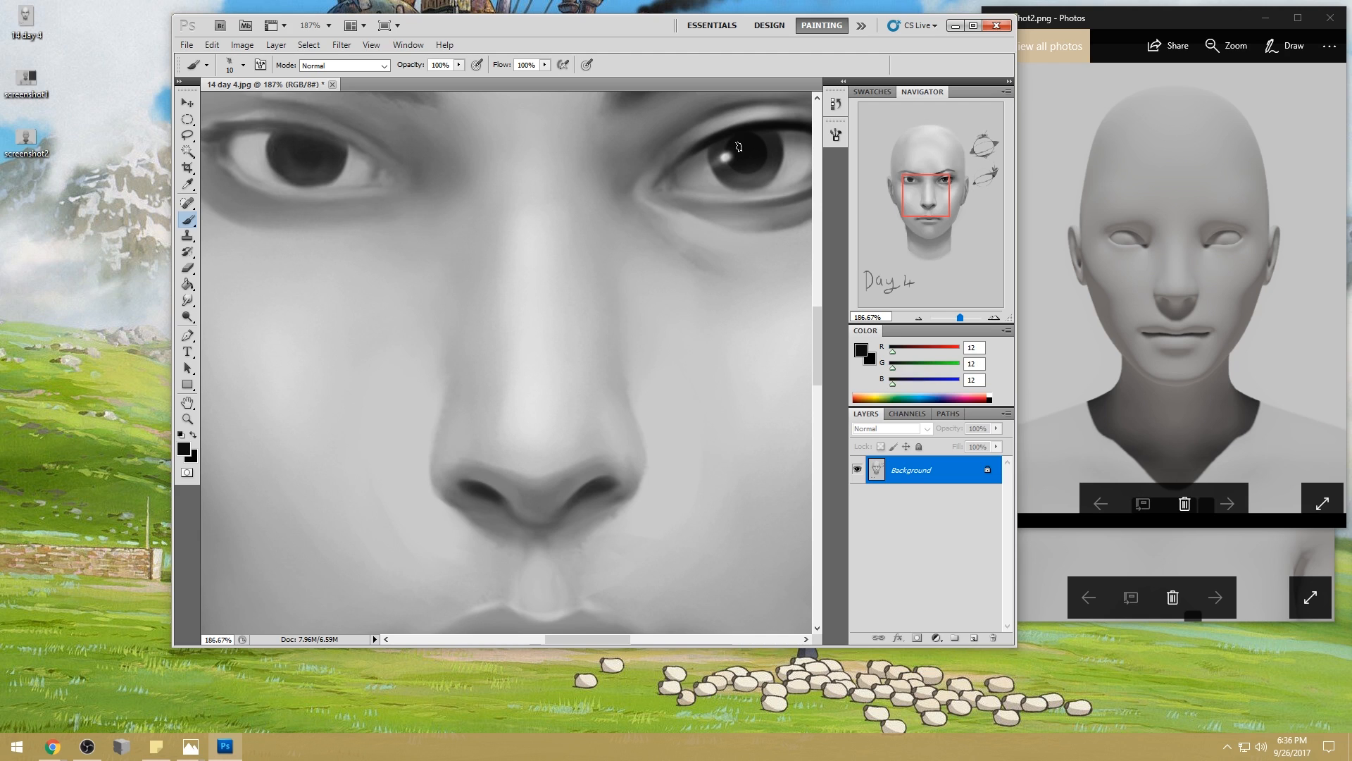
drag(606, 480, 598, 480)
drag(187, 300, 236, 329)
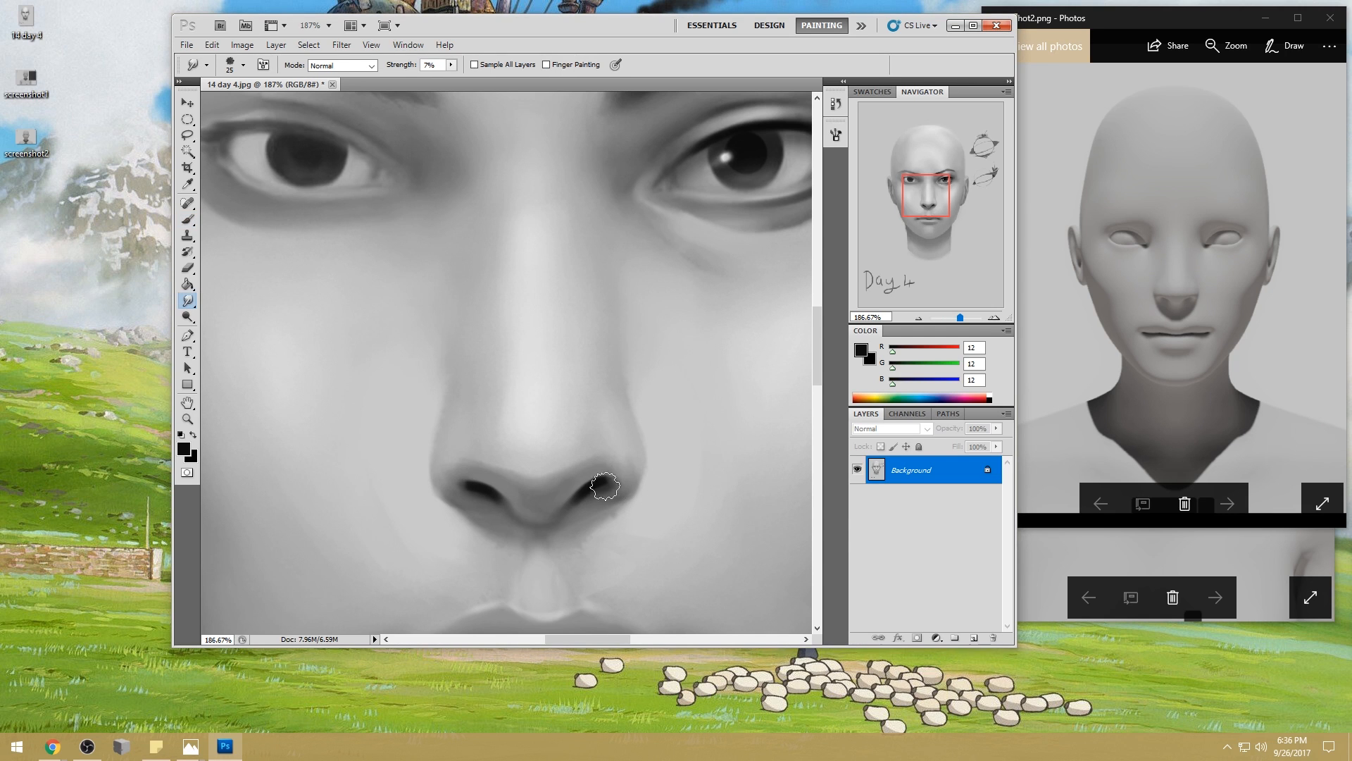
key(bracketleft)
key(bracketleft)
key(bracketleft)
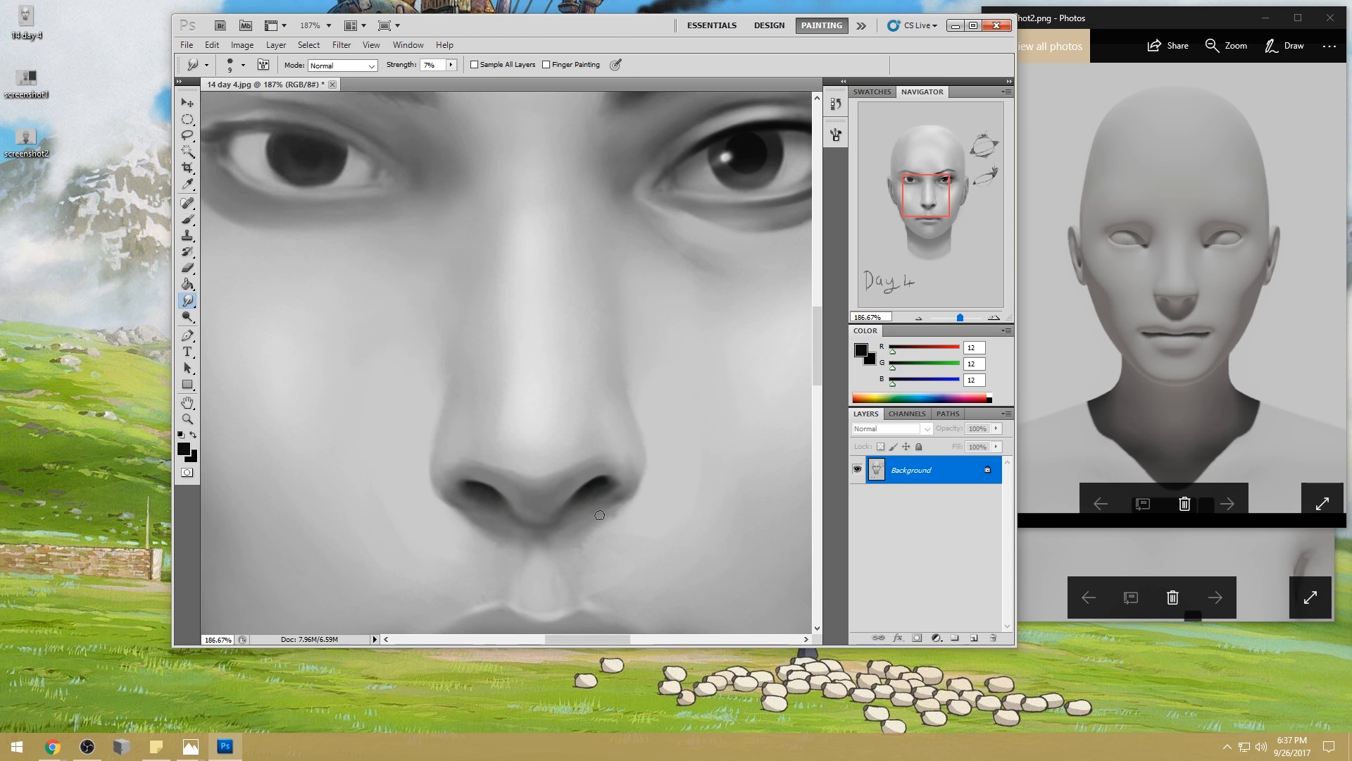
- Paint a near-black shadow beneath the lower lip and smudge it into the chin at 7% strength
key(ctrl+0)
key(b)
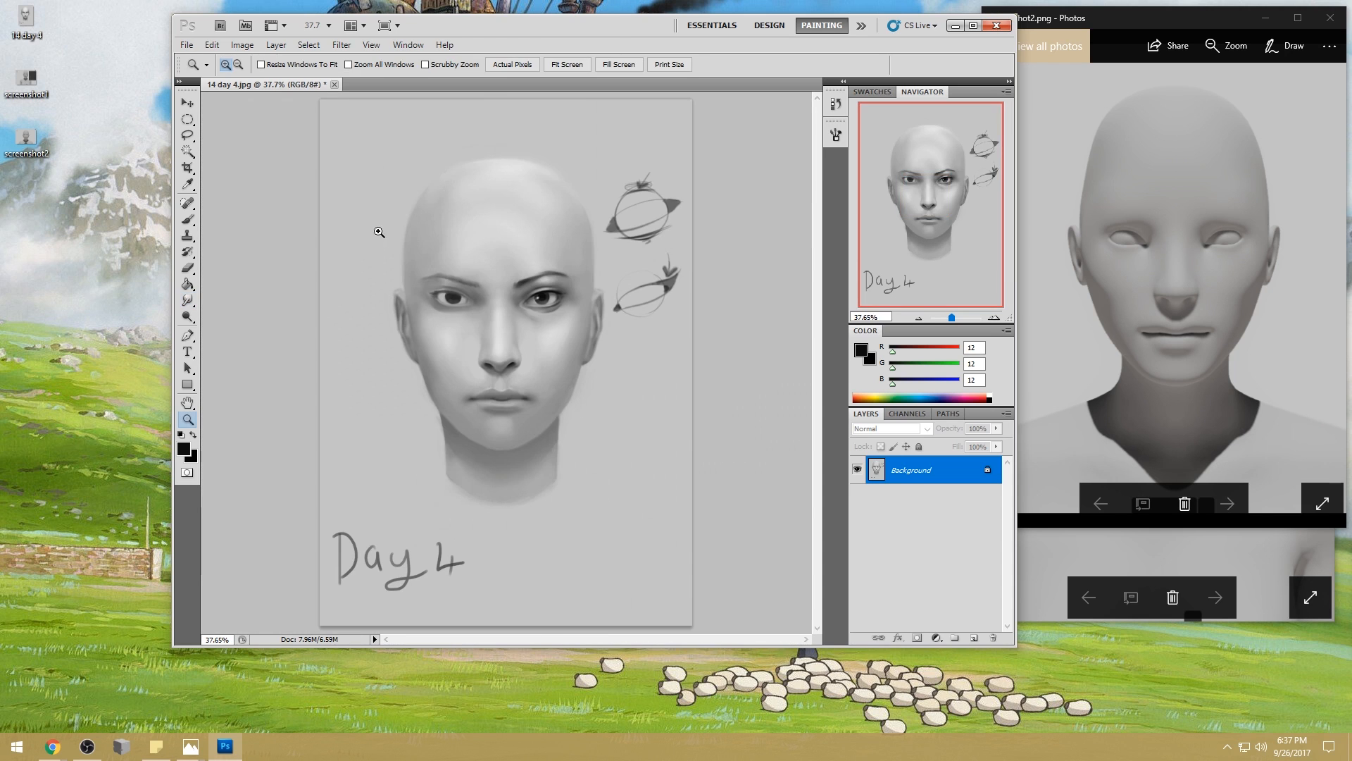
scroll(462, 367, up, 5)
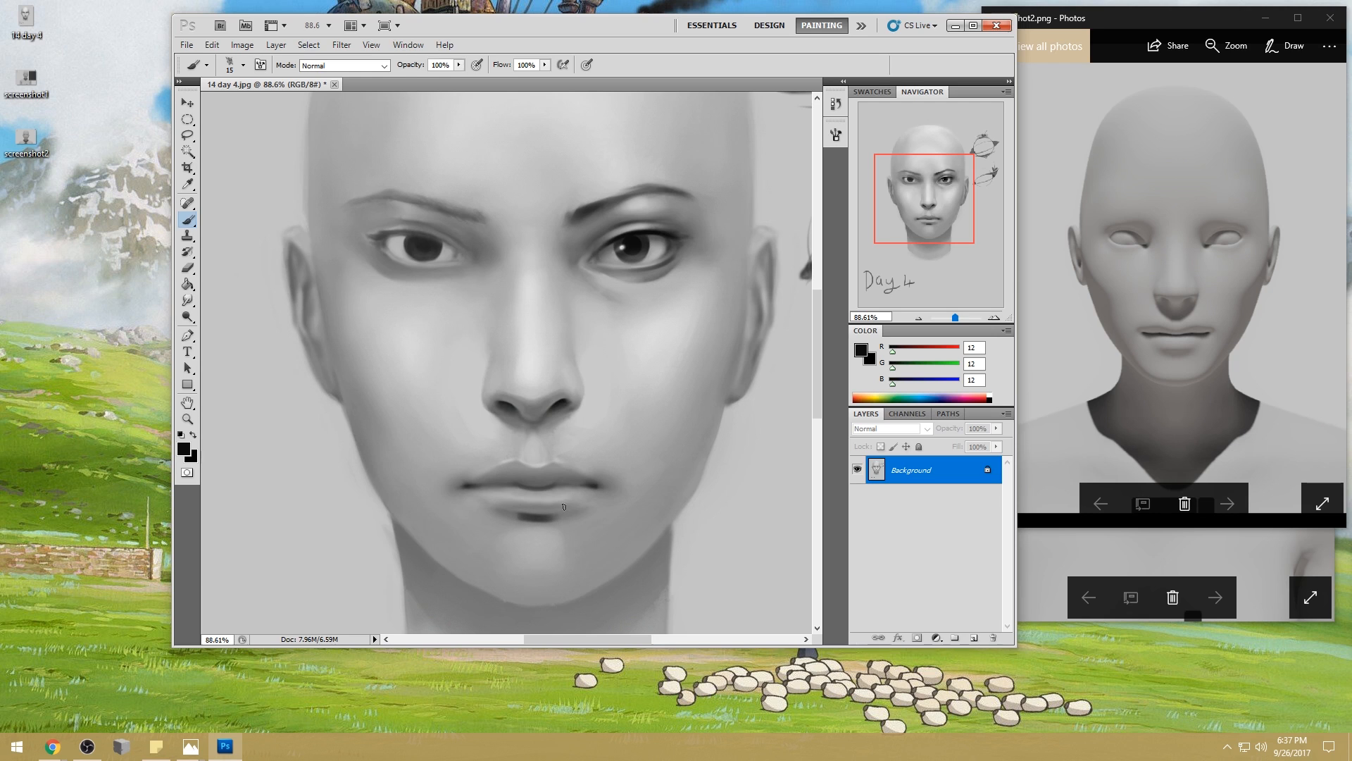
click(187, 300)
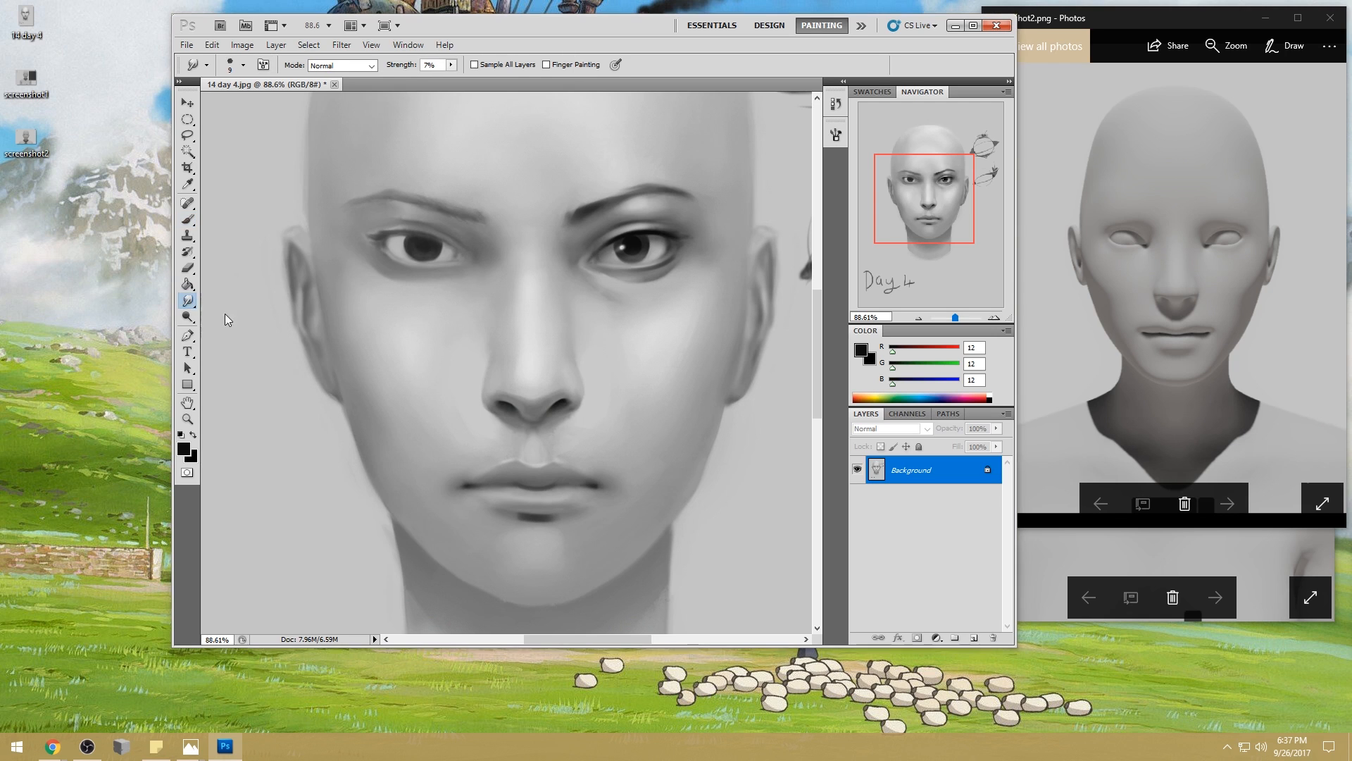
key(bracketleft)
key(bracketleft)
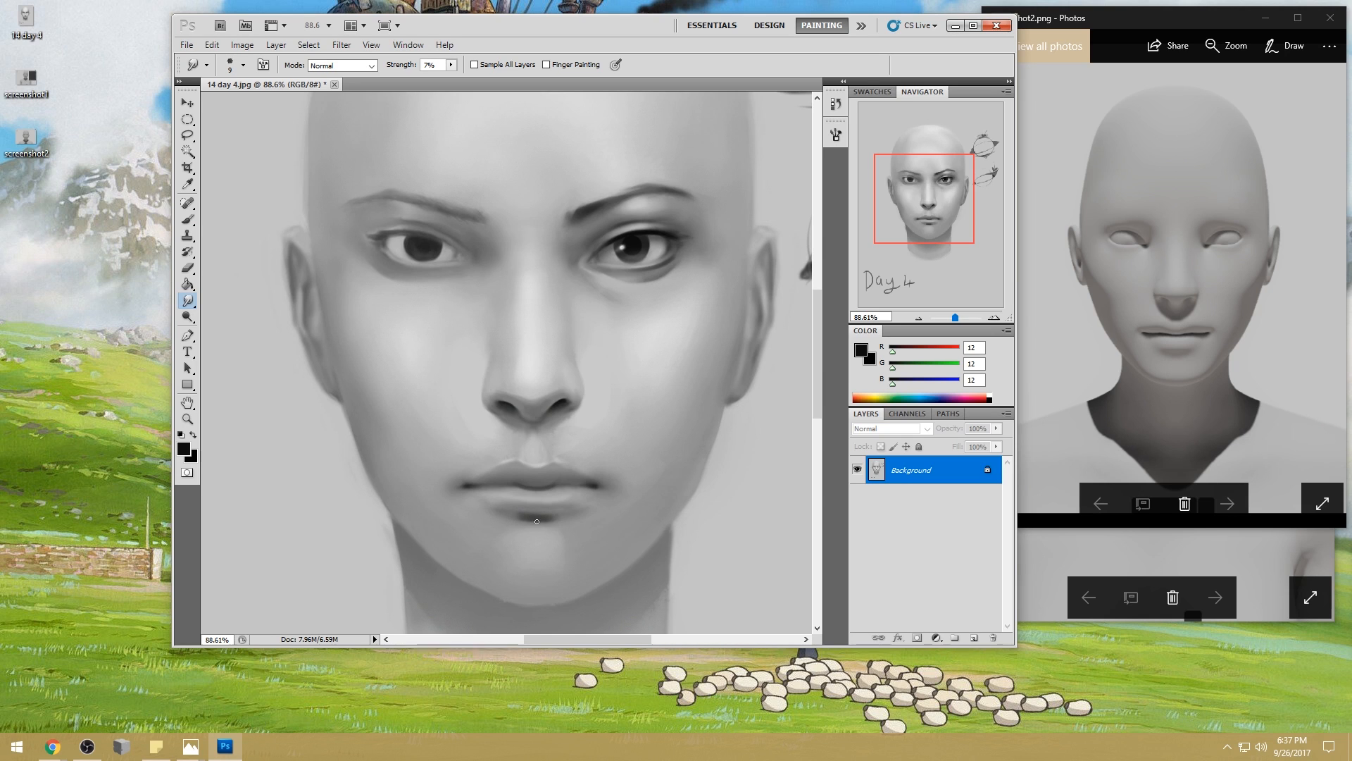
key(ctrl+minus)
key(bracketright)
key(bracketright)
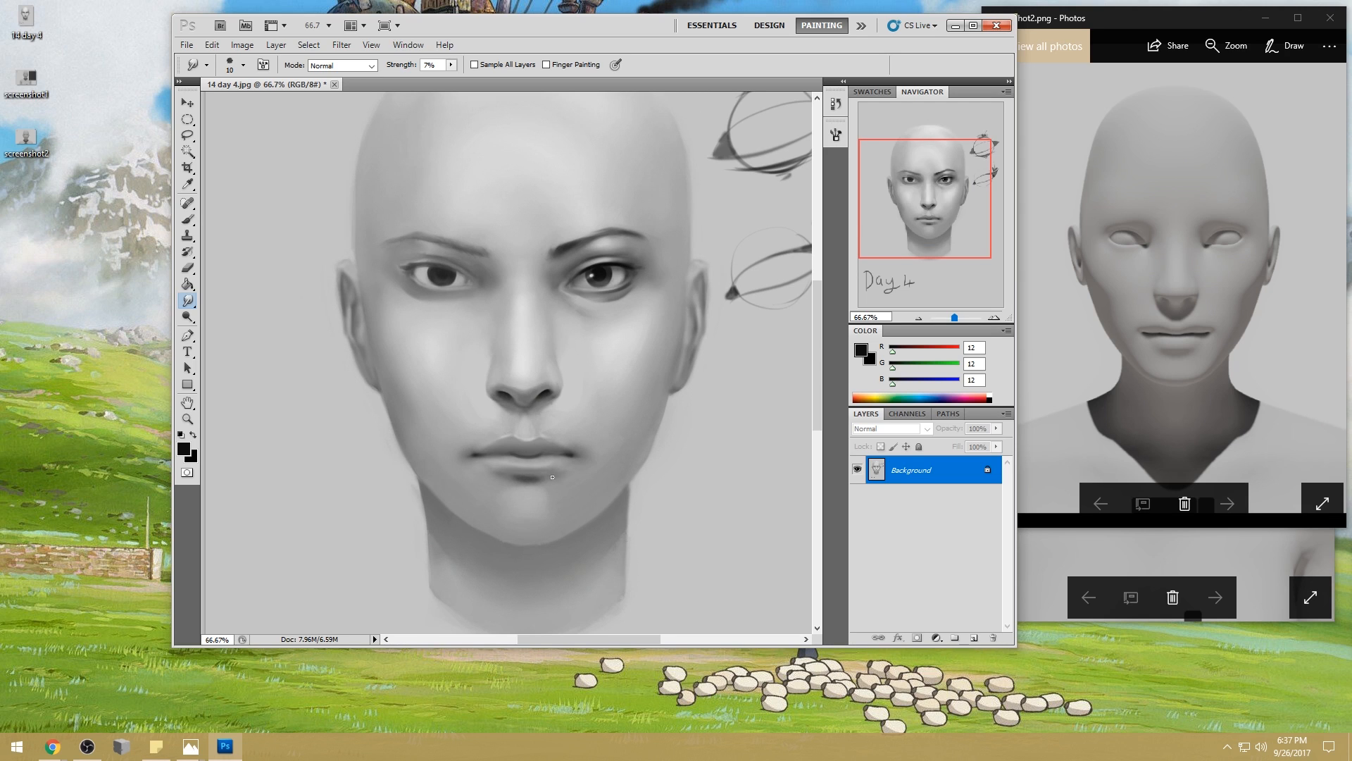
- Switch to a soft round brush, sample light grey beside the mouth corner and enlarge the brush to 175 px
key(b)
right_click(555, 462)
alt+click(474, 443)
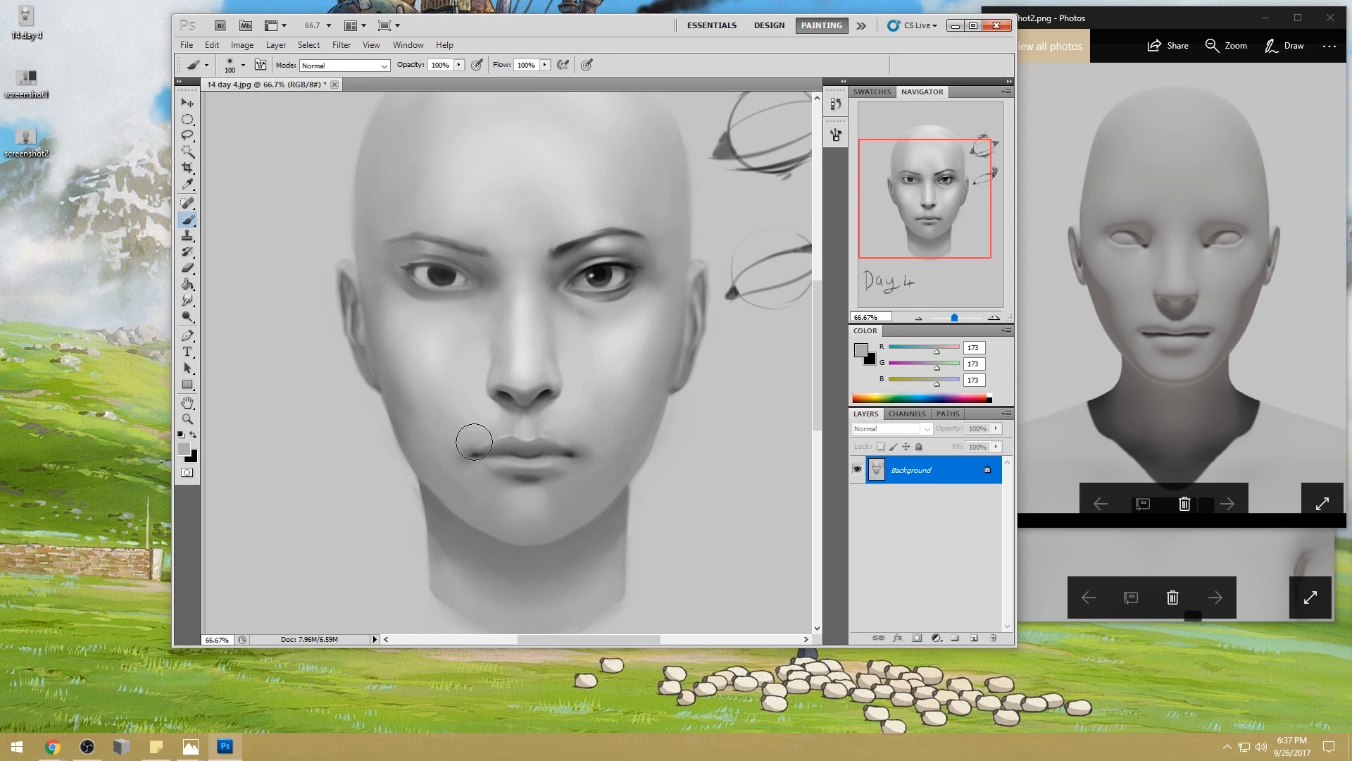
key(bracketright)
key(bracketright)
key(bracketright)
- Set the brush opacity to 54% and soften the lower lip and its shadow with greys sampled around the lip
alt+click(550, 459)
click(459, 65)
drag(459, 78, 426, 78)
click(499, 462)
alt+click(537, 462)
alt+click(541, 473)
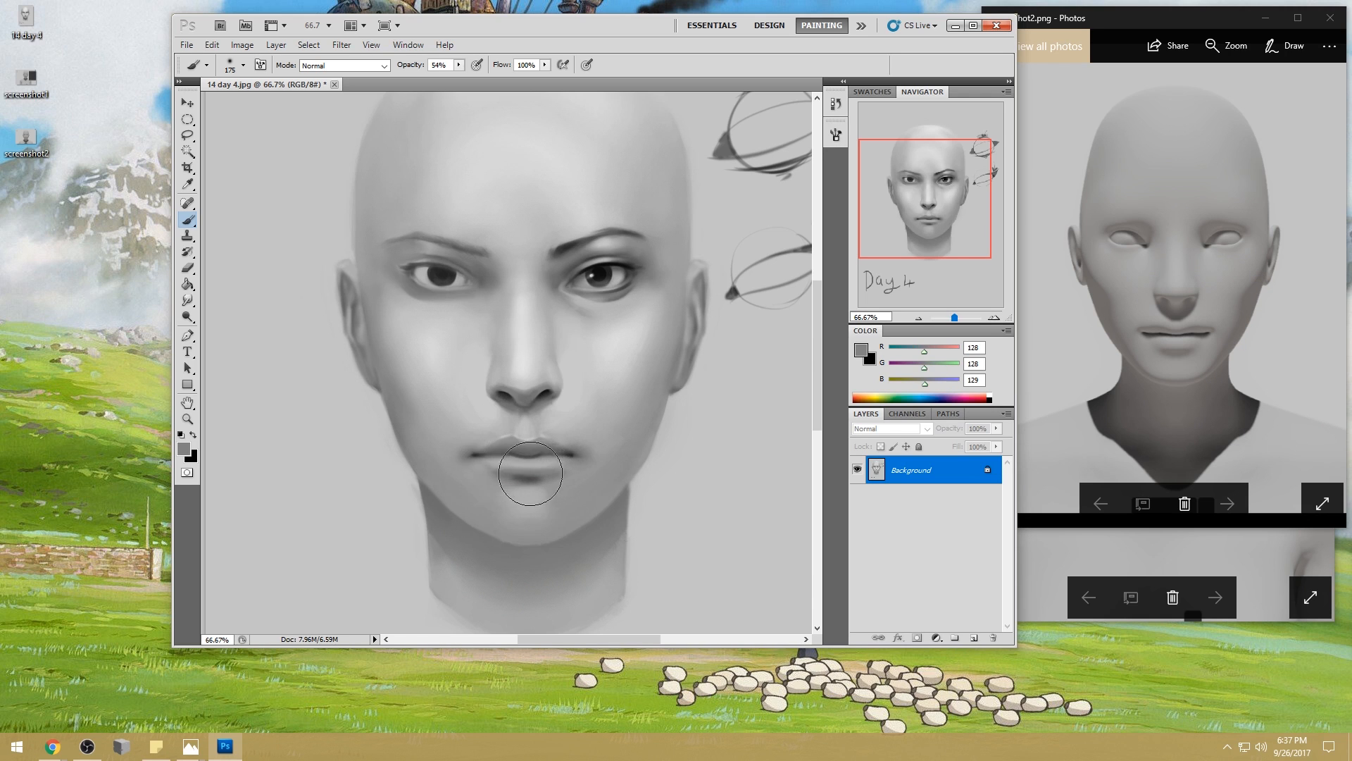
- Shade the mouth corner and right-hand cheek edge with sampled dark grey, using a 400 px brush at 29% opacity
alt+click(600, 274)
key(bracketright)
key(bracketright)
key(bracketright)
key(bracketright)
drag(461, 65, 444, 68)
alt+click(575, 452)
drag(579, 448, 569, 457)
mouse_move(666, 353)
mouse_down()
mouse_move(667, 335)
mouse_move(568, 395)
mouse_move(619, 387)
mouse_move(639, 406)
mouse_up()
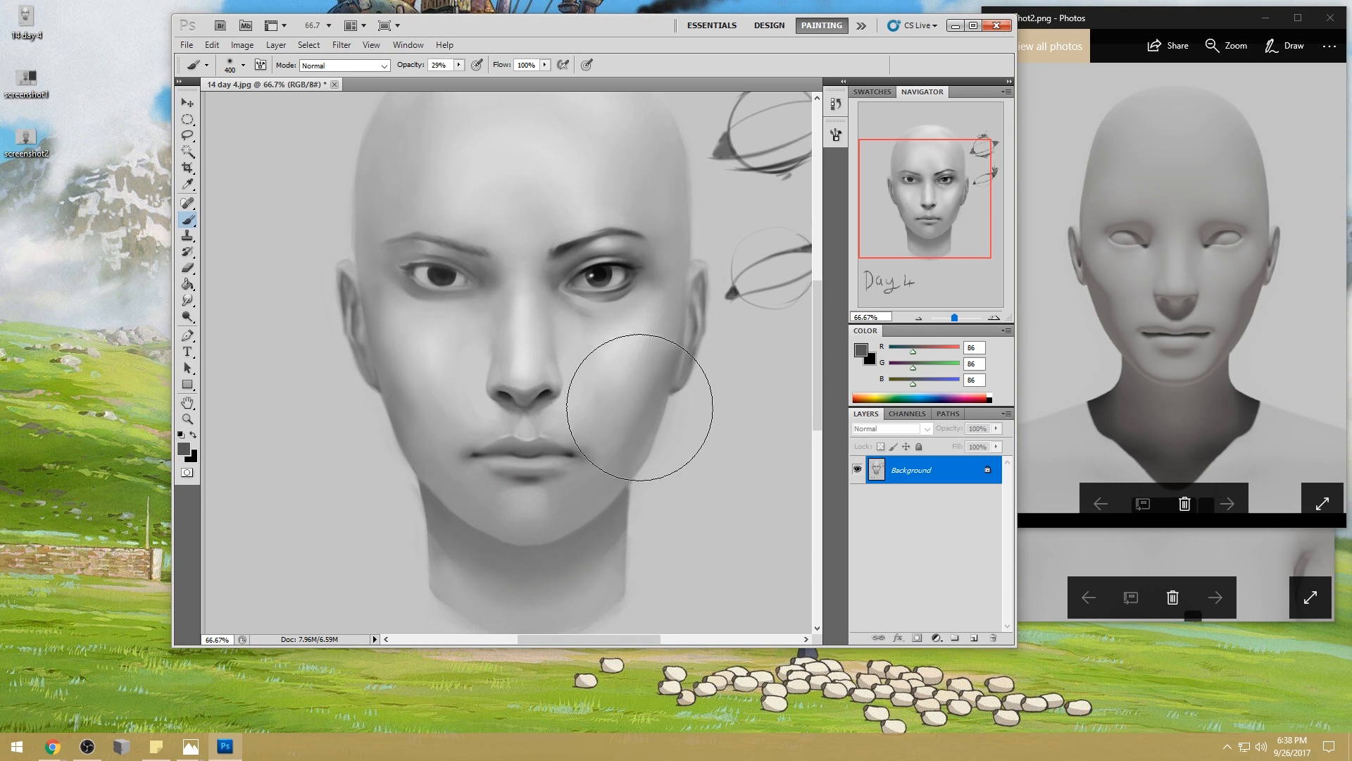
- Deepen the shading along both sides of the lower cheeks and jaw with greys sampled from the jaw edges
key(ctrl+minus)
mouse_move(441, 416)
mouse_down()
mouse_move(409, 359)
mouse_move(466, 444)
mouse_move(409, 355)
mouse_move(475, 452)
mouse_move(426, 386)
mouse_up()
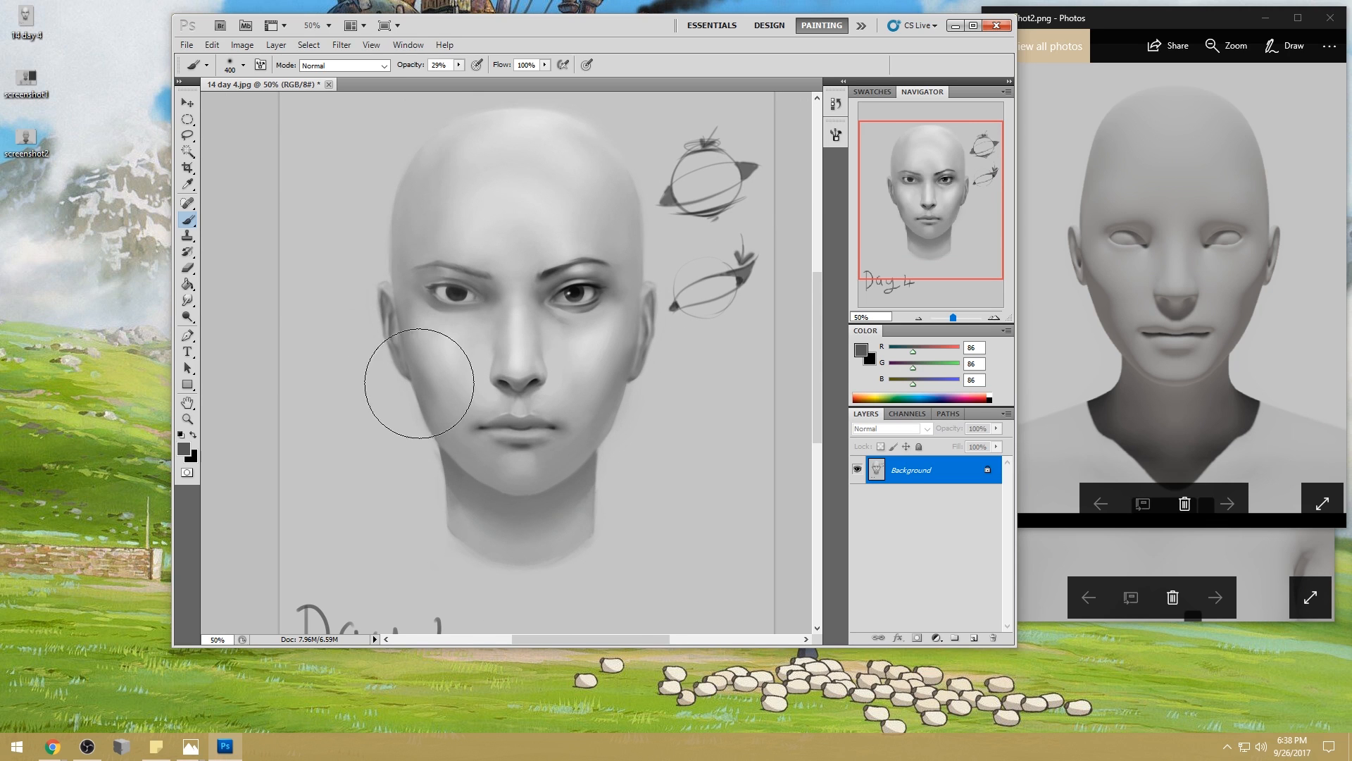
alt+click(432, 409)
drag(431, 409, 438, 411)
mouse_move(614, 403)
mouse_down()
mouse_move(578, 456)
mouse_move(613, 388)
mouse_move(580, 419)
mouse_up()
alt+click(603, 396)
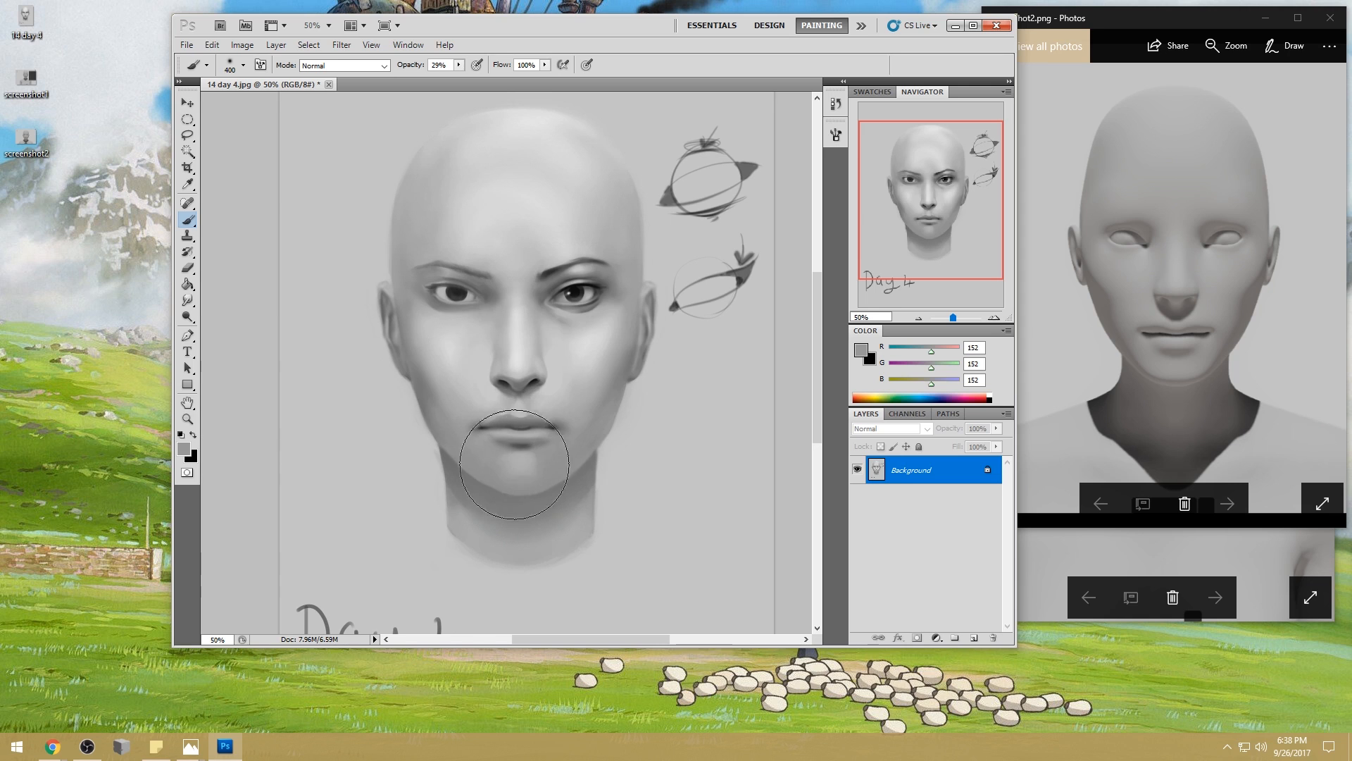
- Darken the outer corner of the right-hand eye with near-black sampled from the pupil, then enlarge the brush to 400 px
alt+click(577, 286)
key(bracketleft)
key(bracketleft)
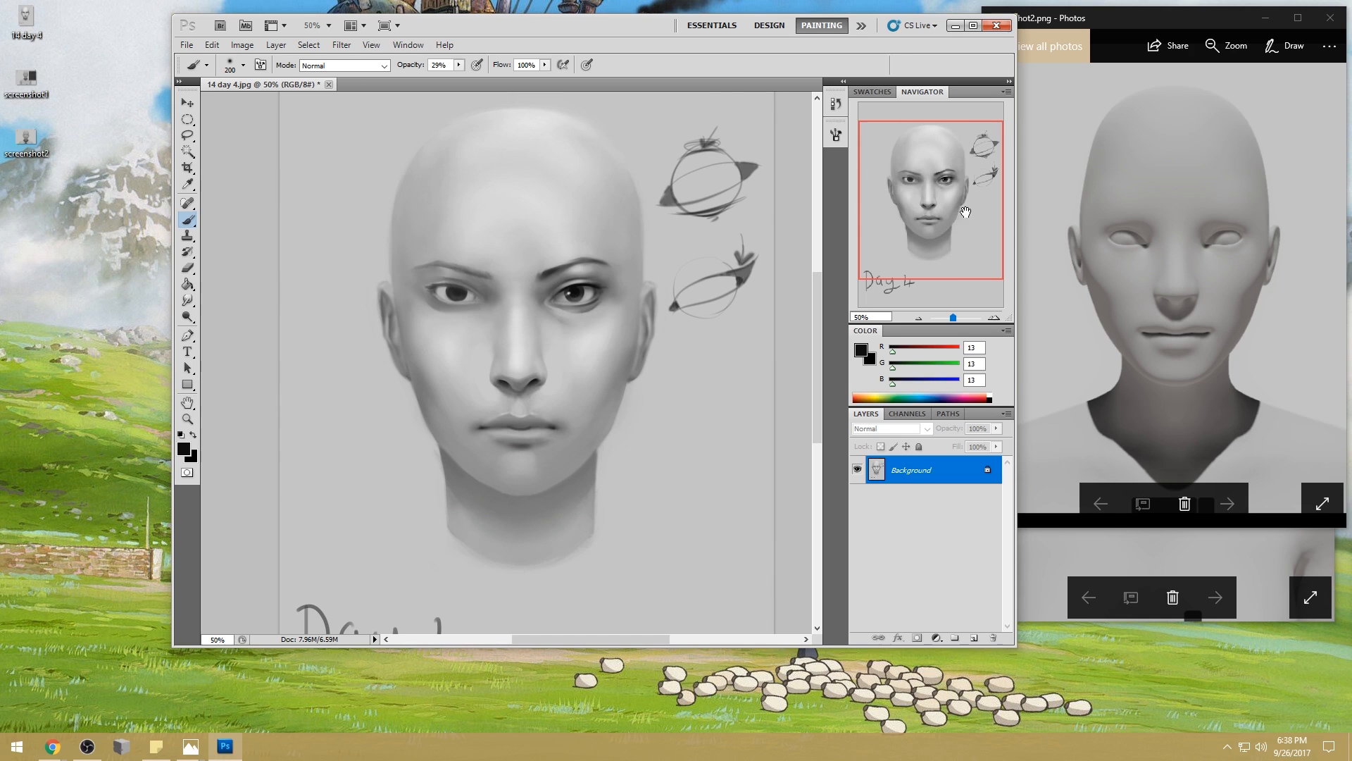
key(bracketleft)
drag(589, 308, 585, 293)
key(bracketright)
key(bracketright)
key(bracketright)
key(bracketright)
key(ctrl+0)
click(188, 300)
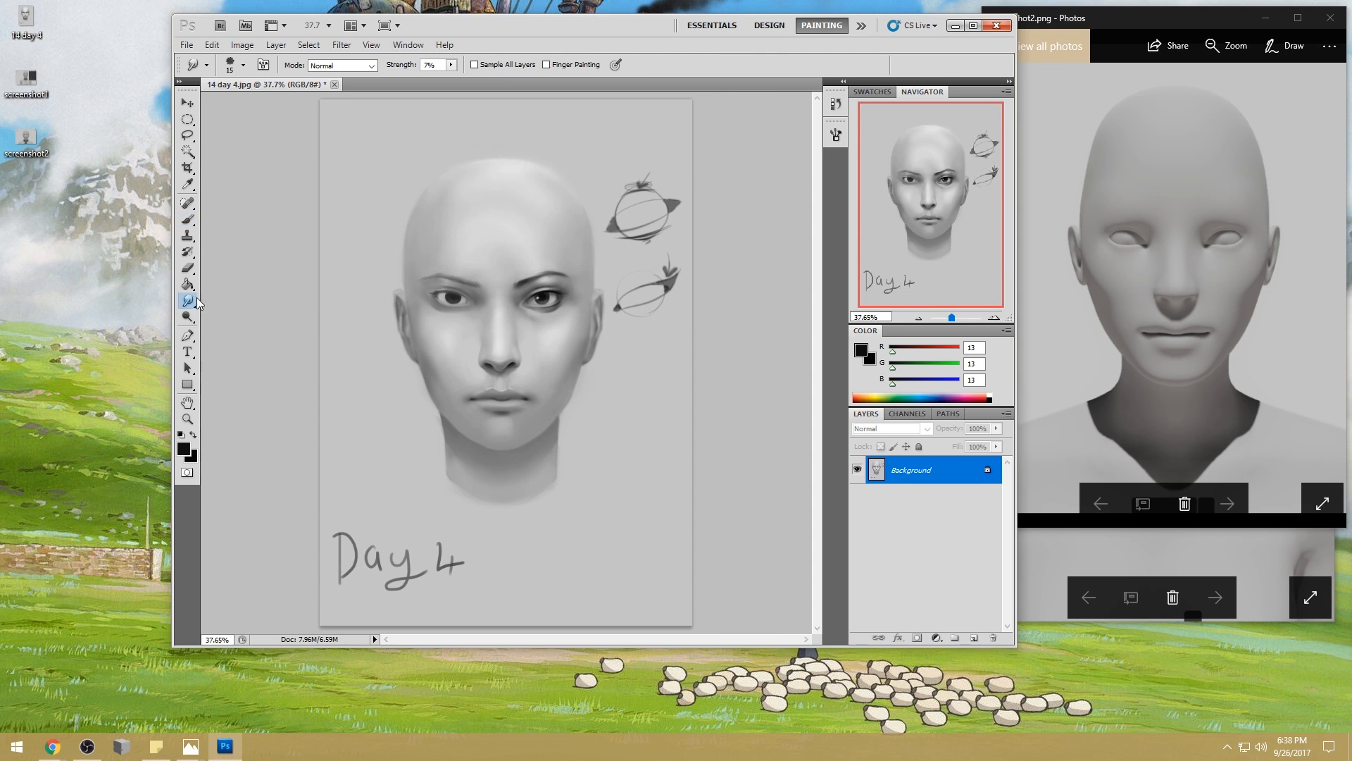
click(233, 333)
key(b)
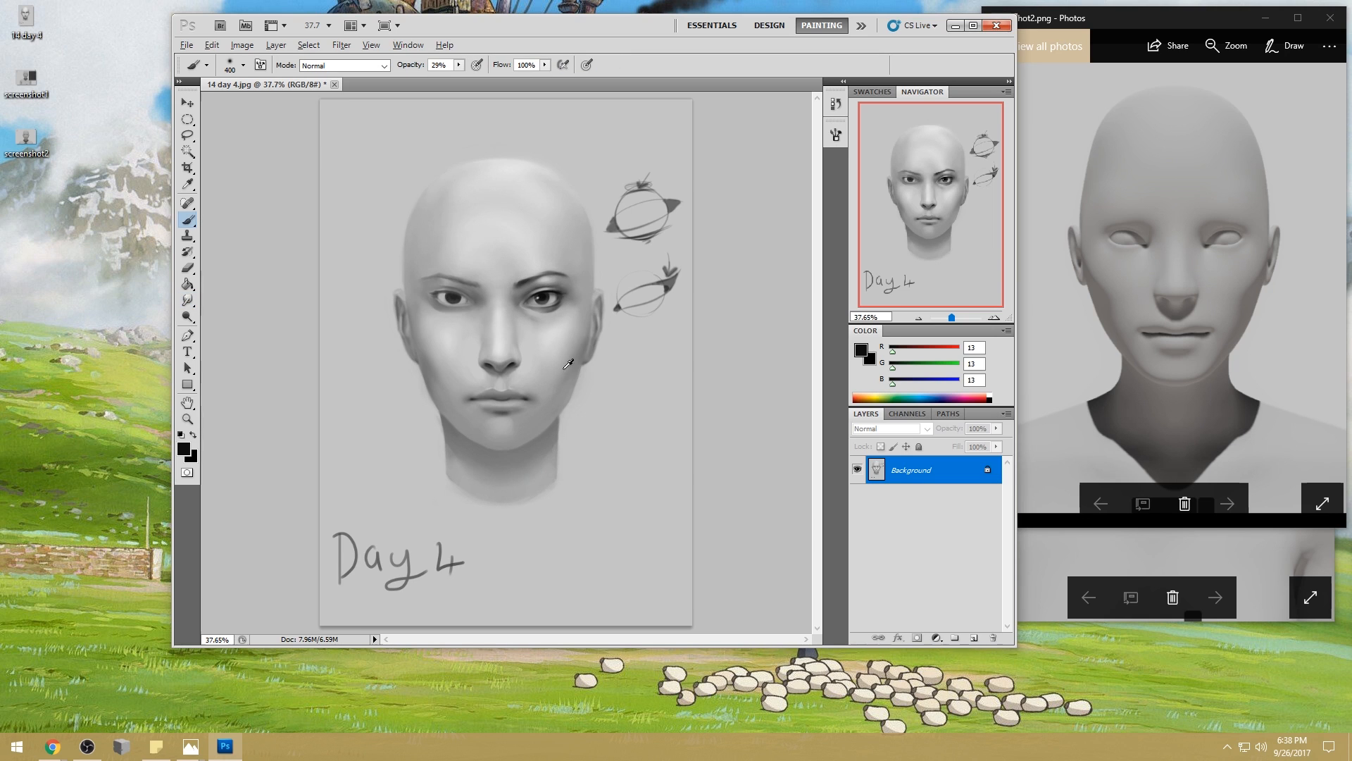
- Blend around the right-hand eye and upper cheek with dark and light greys sampled nearby, reducing the brush to 150 px
alt+click(563, 324)
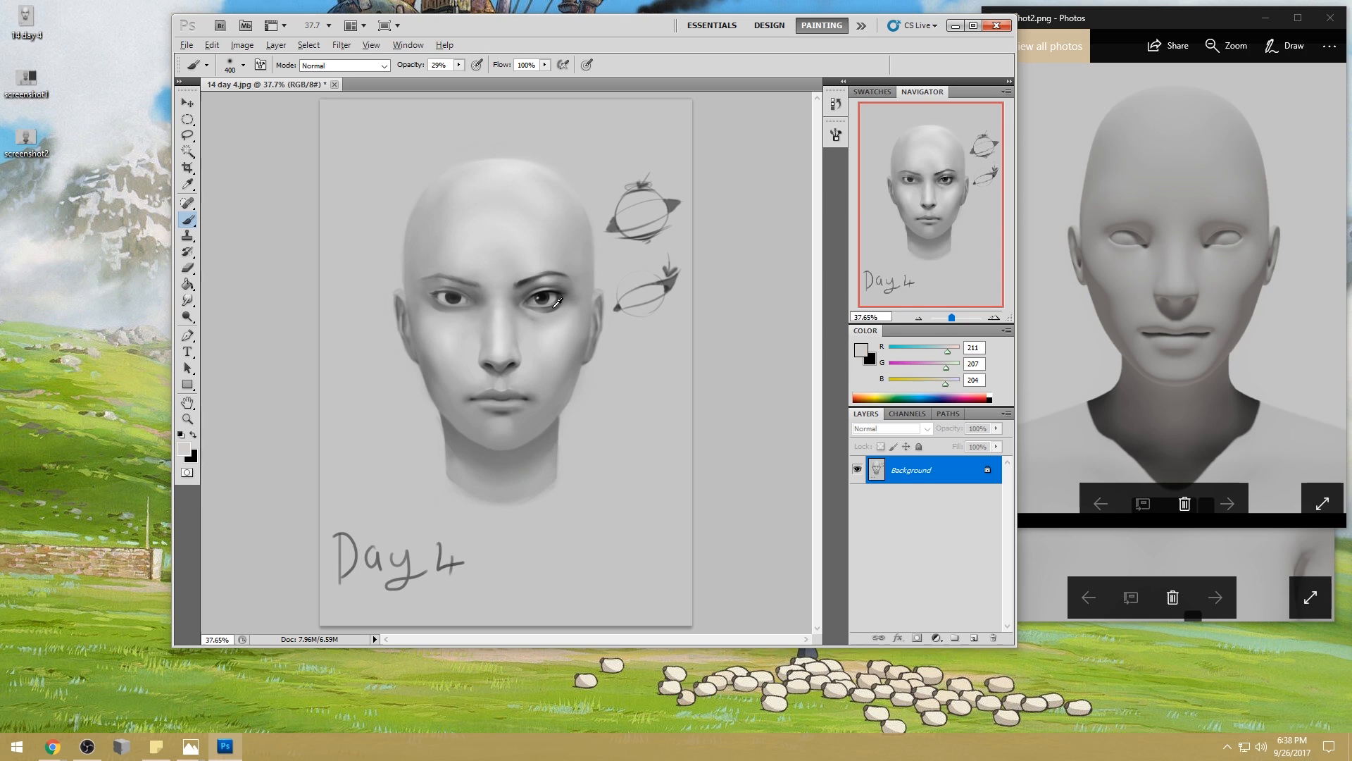
alt+click(554, 306)
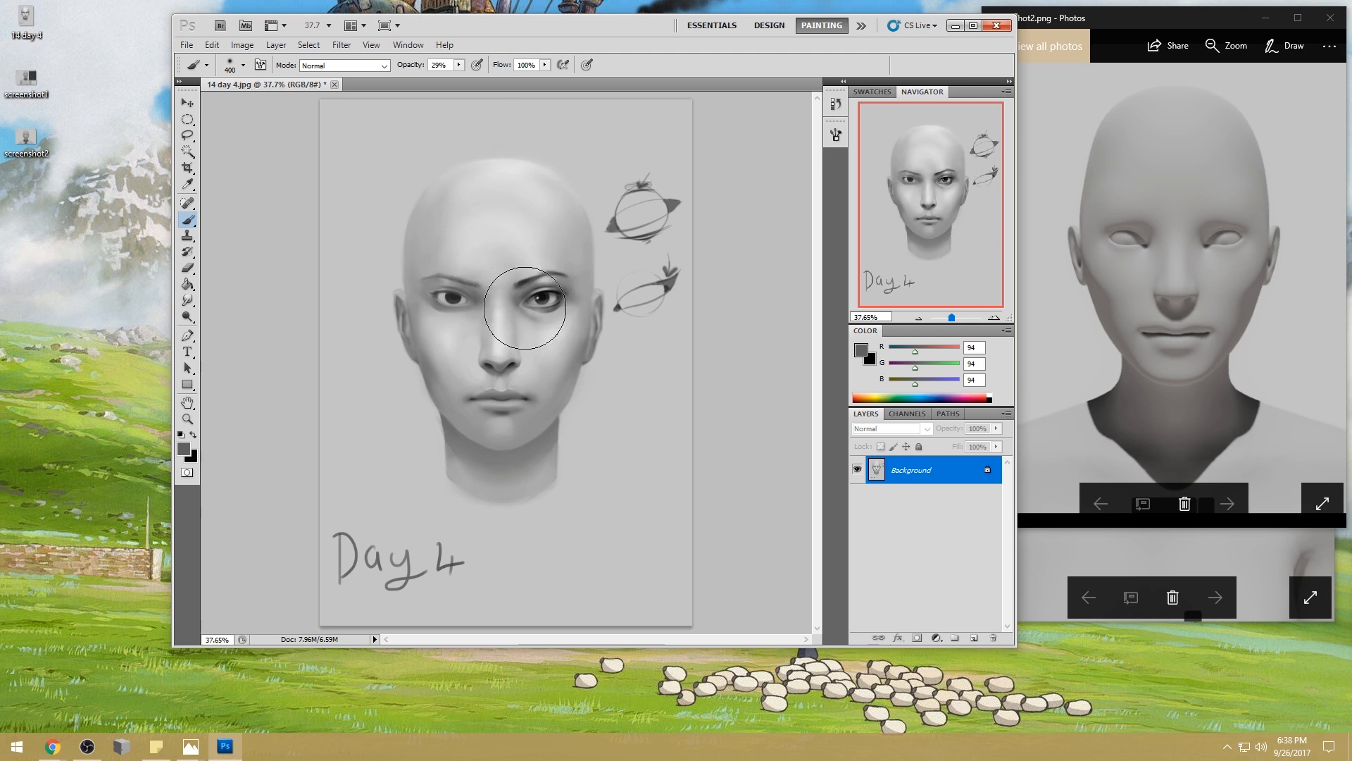
alt+click(547, 273)
key(bracketleft)
key(bracketleft)
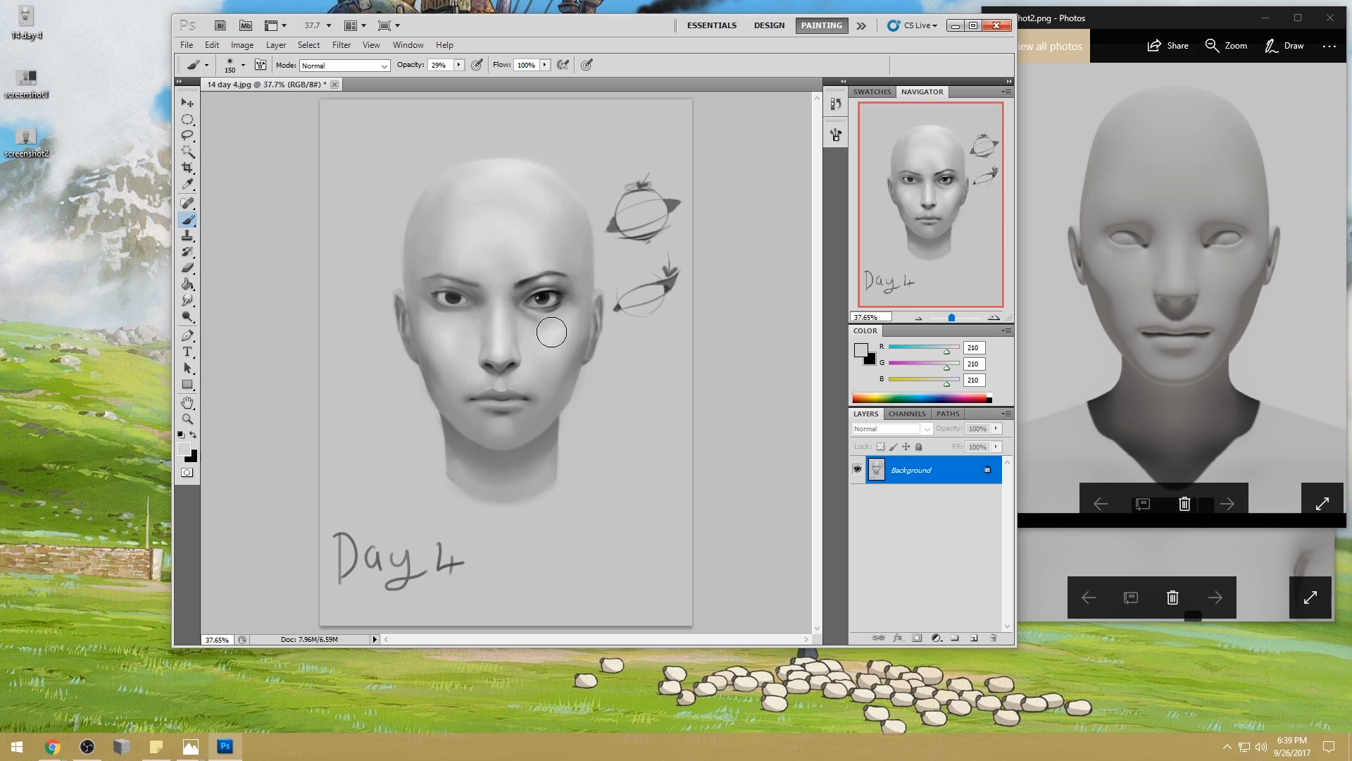
- Enlarge the brush to 300 px, raise its opacity to 55% and soften the mouth corner, cheek and nose with sampled greys
key(bracketright)
key(bracketright)
key(bracketright)
alt+click(530, 401)
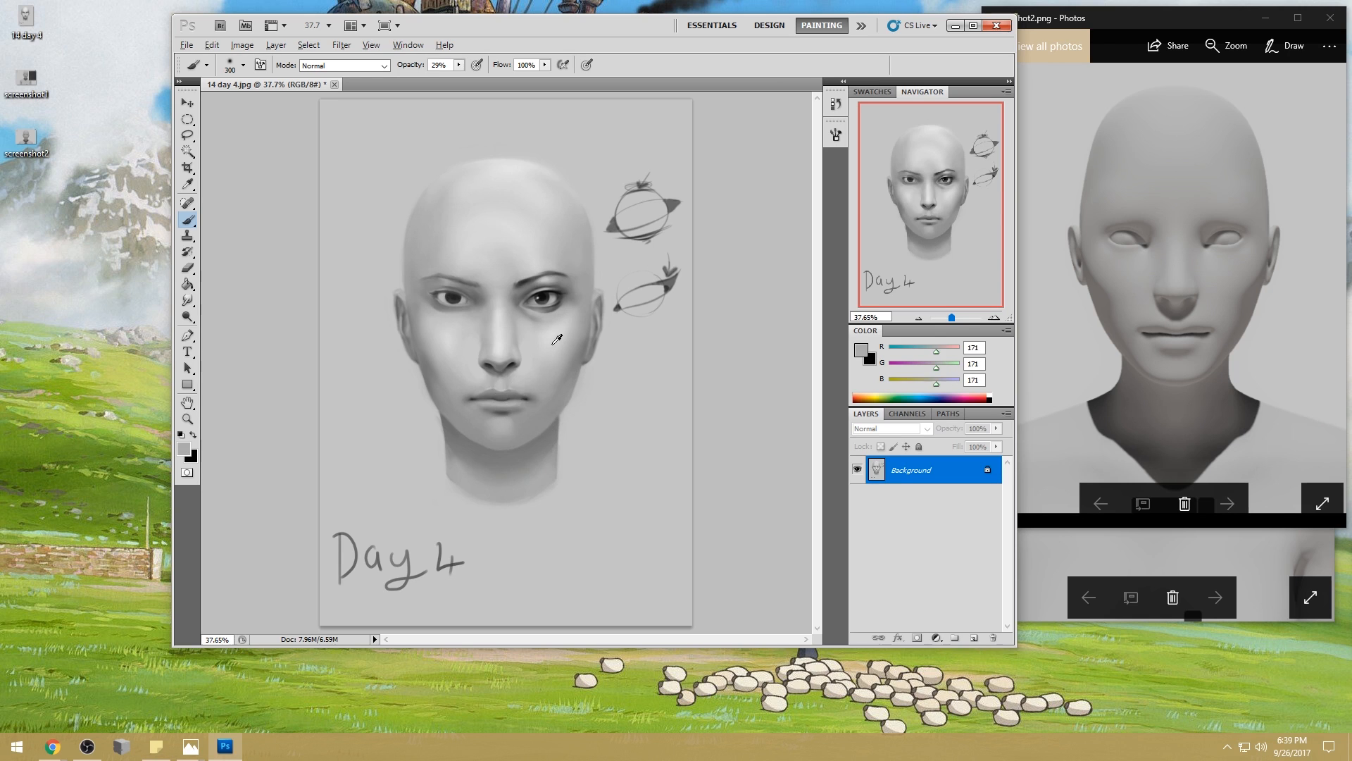
mouse_move(534, 407)
mouse_down()
mouse_move(468, 395)
mouse_move(486, 384)
mouse_move(461, 381)
mouse_move(464, 362)
mouse_up()
drag(458, 64, 477, 69)
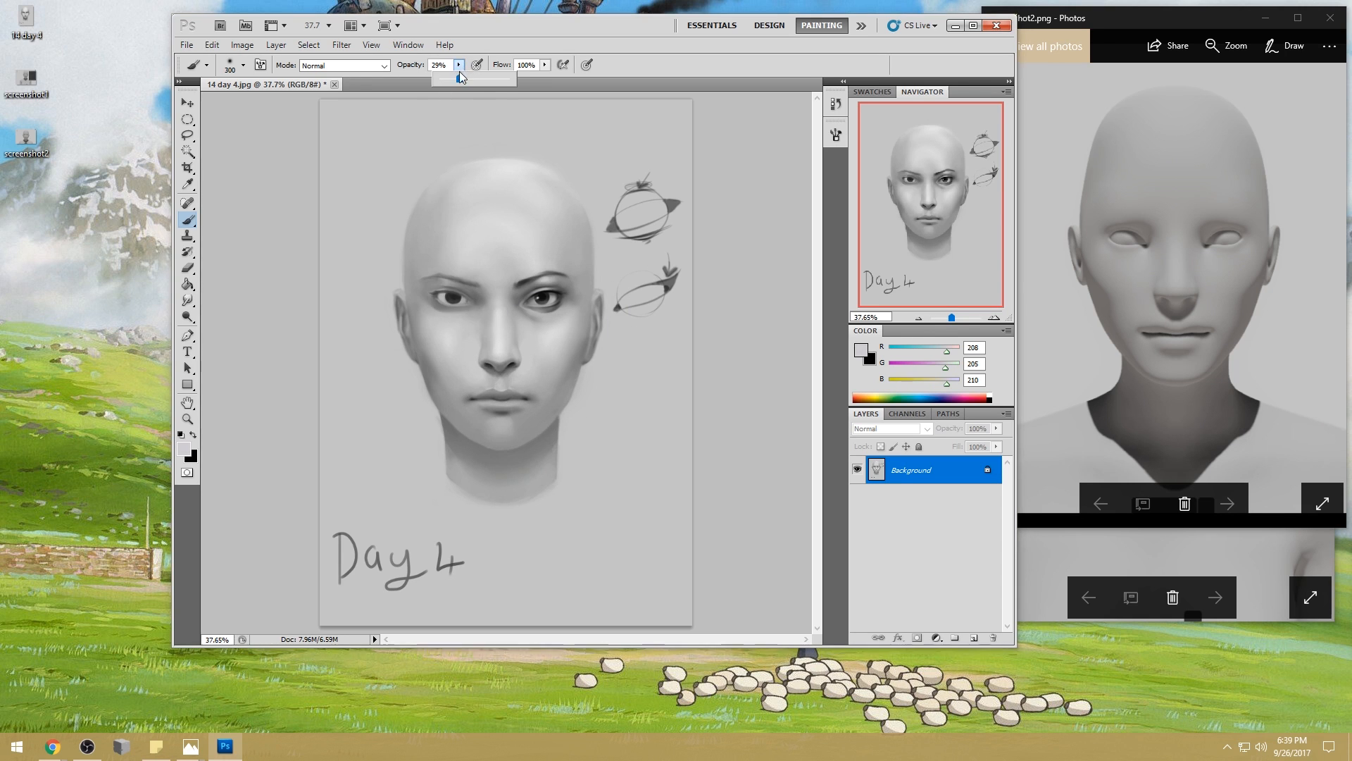
mouse_move(486, 385)
mouse_down()
mouse_move(489, 305)
mouse_move(511, 384)
mouse_move(567, 317)
mouse_move(453, 331)
mouse_move(498, 332)
mouse_up()
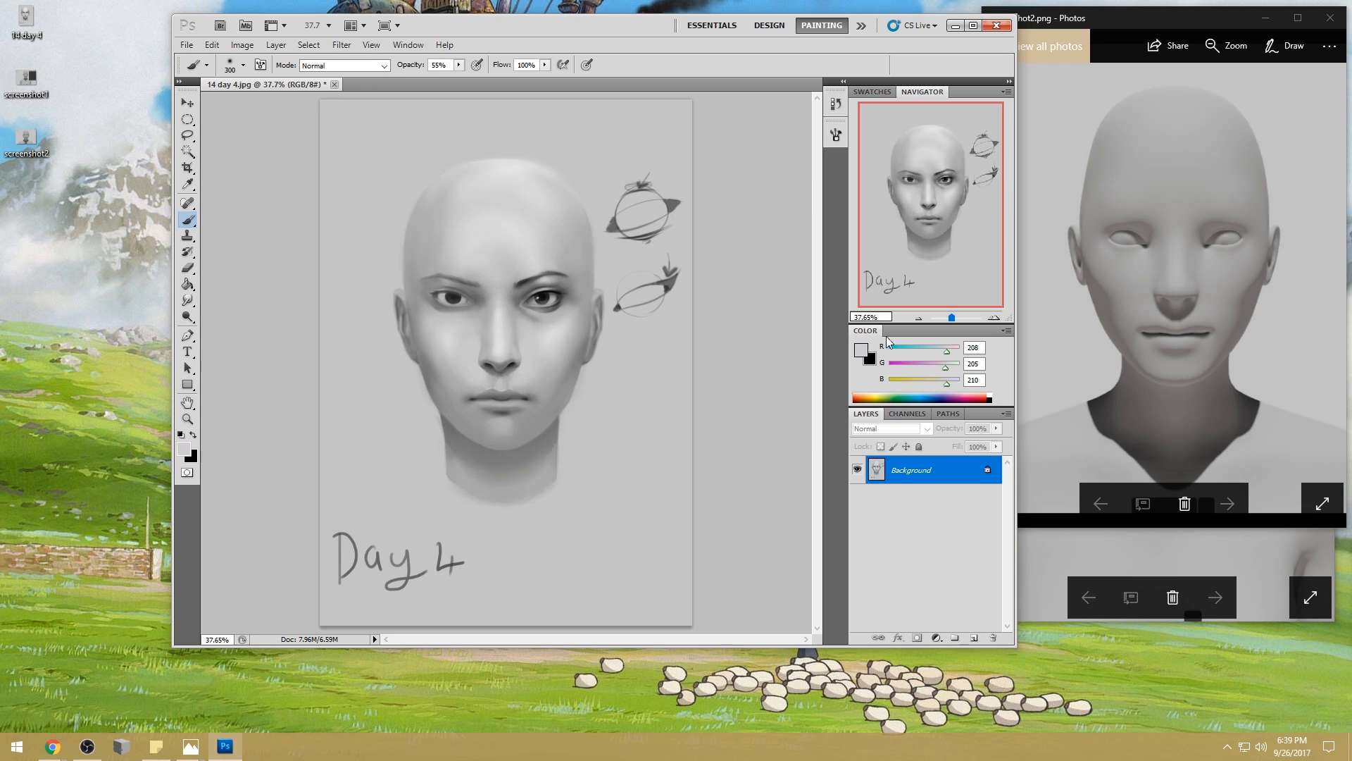
- Pick near-white (242, 242, 242) and brighten the forehead with a 600 px soft brush
click(862, 349)
click(433, 243)
click(771, 227)
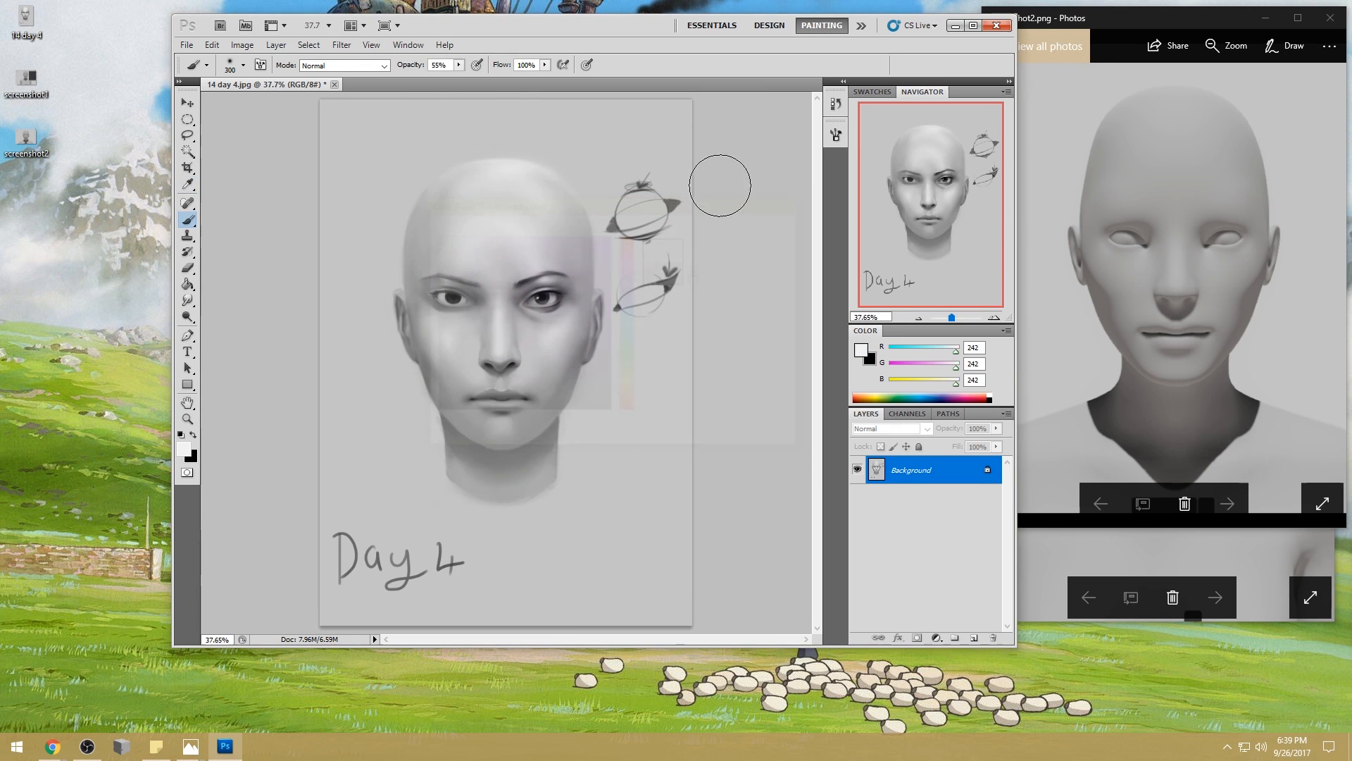
key(bracketright)
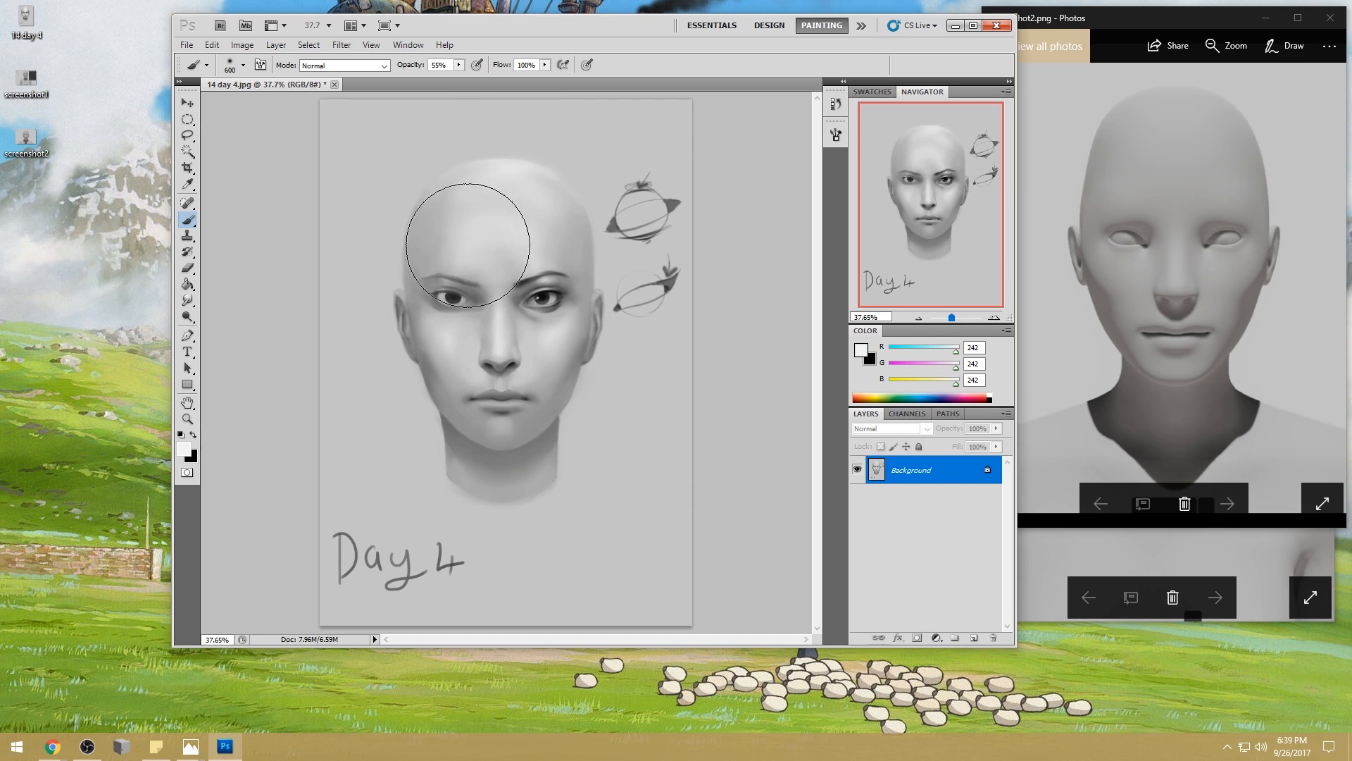
mouse_move(540, 262)
mouse_down()
mouse_move(483, 250)
mouse_move(538, 251)
mouse_move(516, 212)
mouse_move(486, 213)
mouse_up()
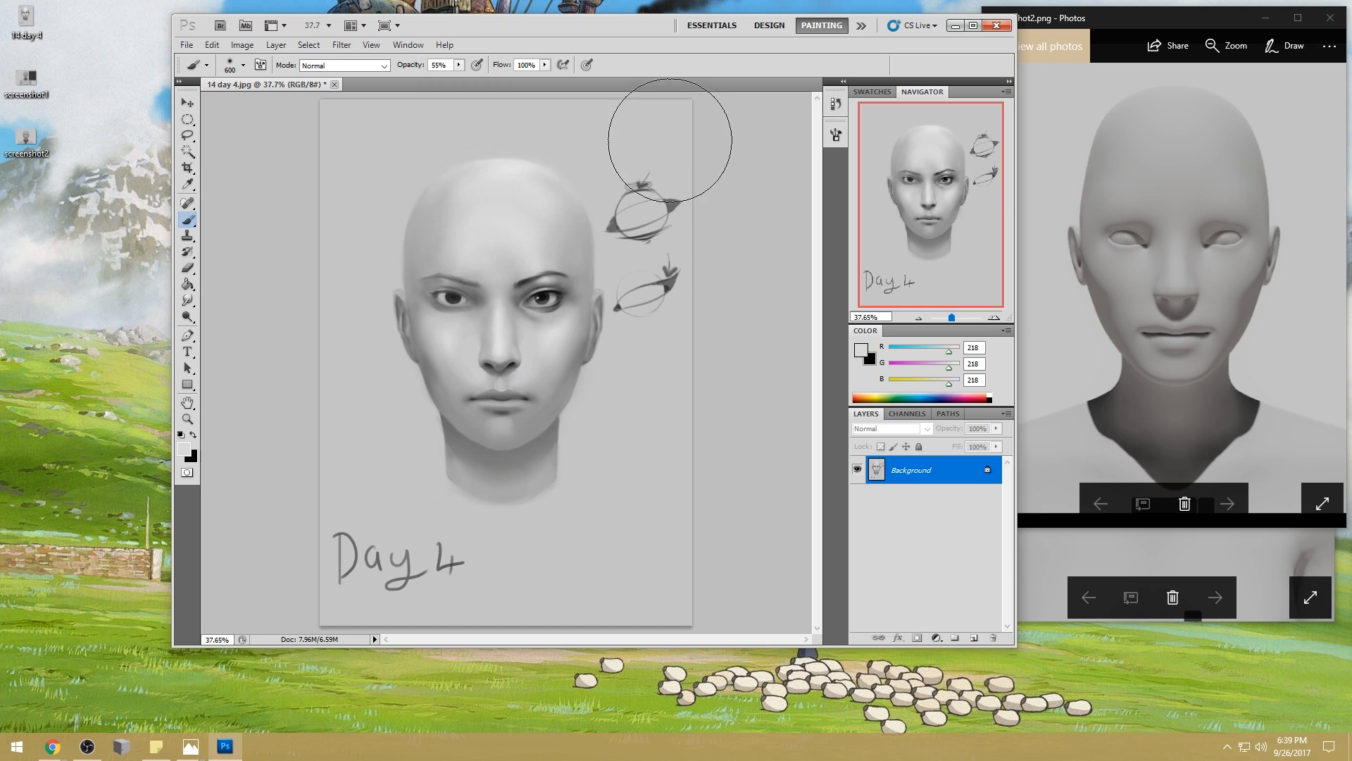
- Blend the forehead and crown with light greys sampled from them, lowering the brush opacity to 32%
alt+click(509, 215)
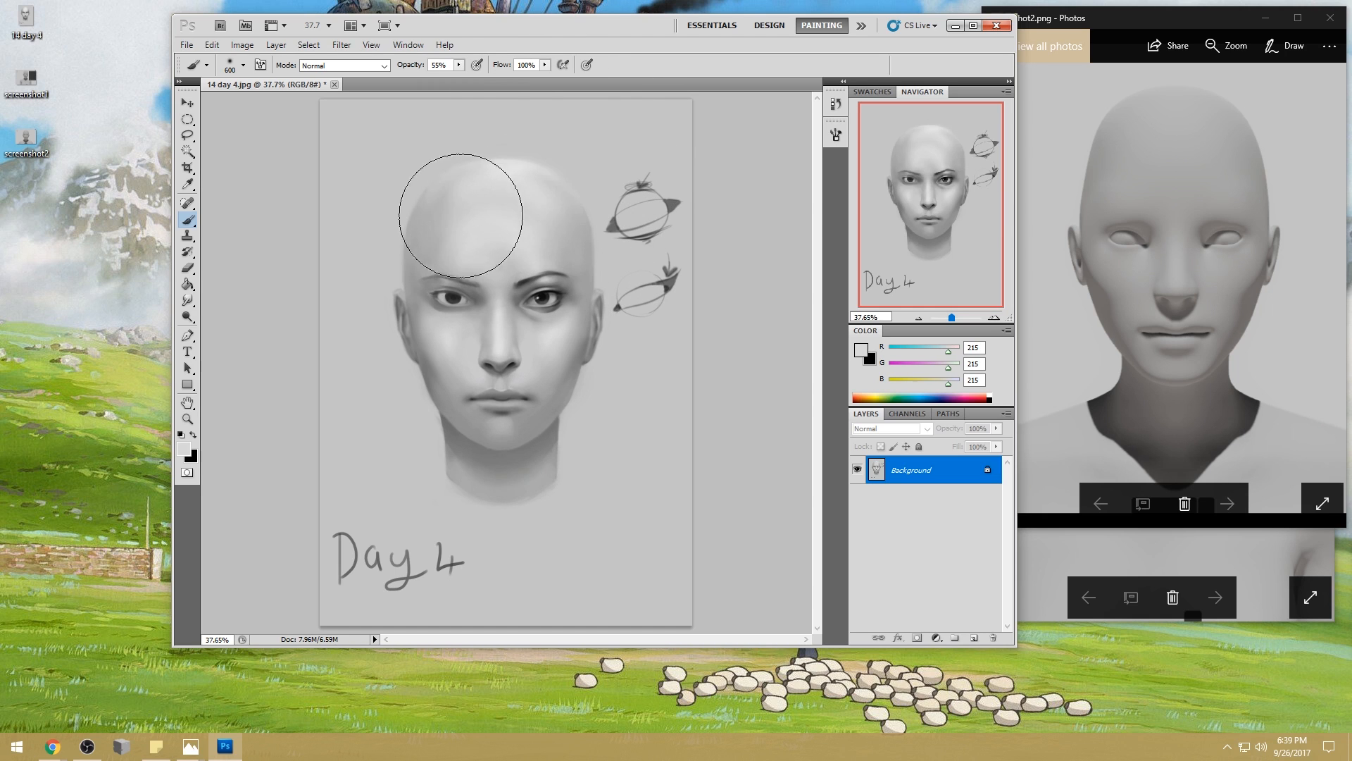
alt+click(472, 185)
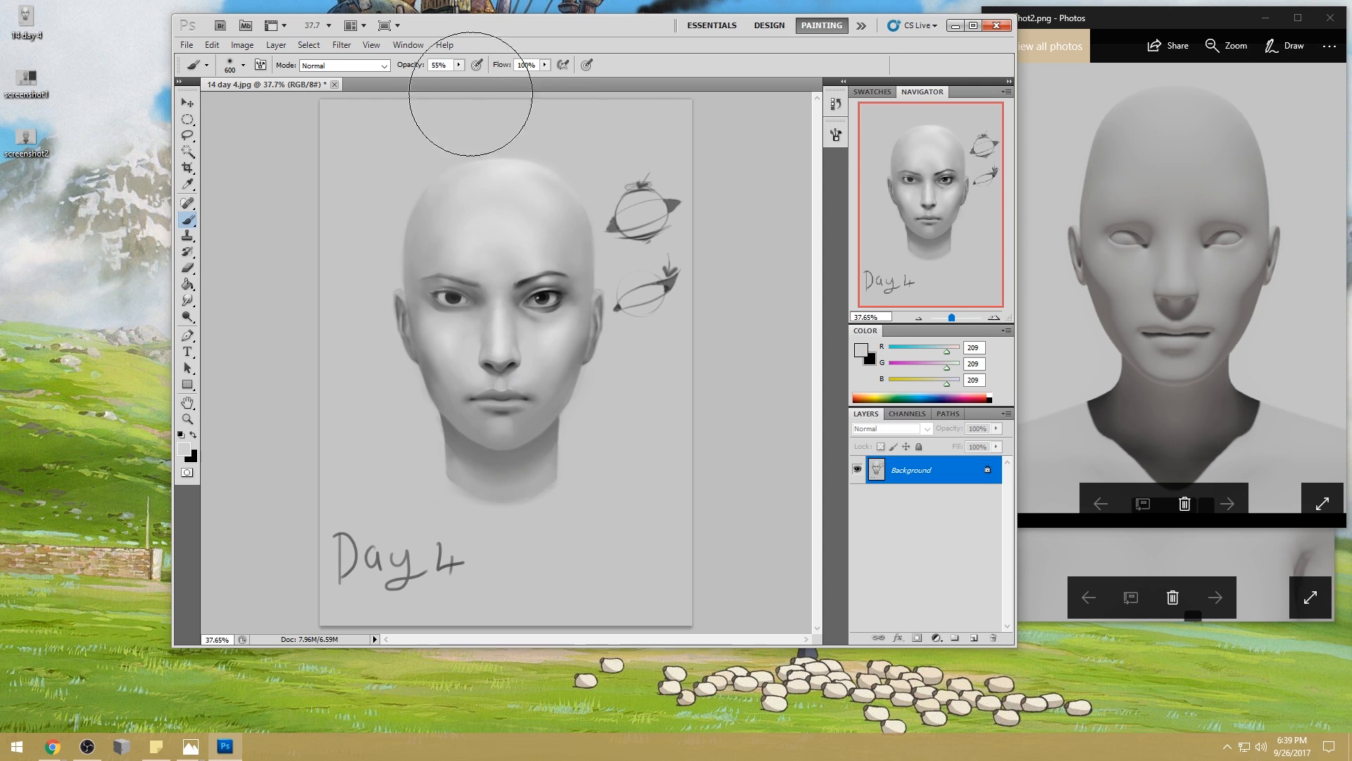
click(459, 65)
drag(460, 78, 443, 78)
alt+click(476, 197)
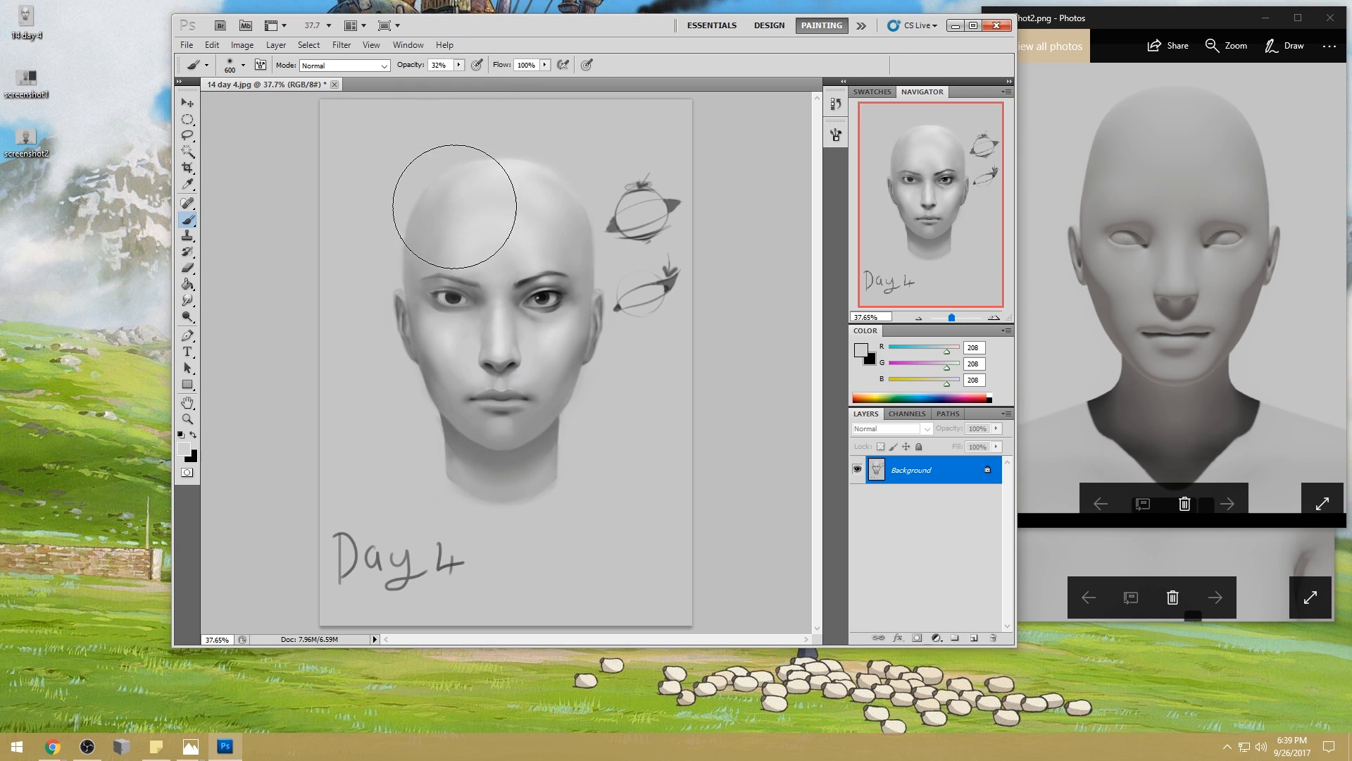
alt+click(506, 170)
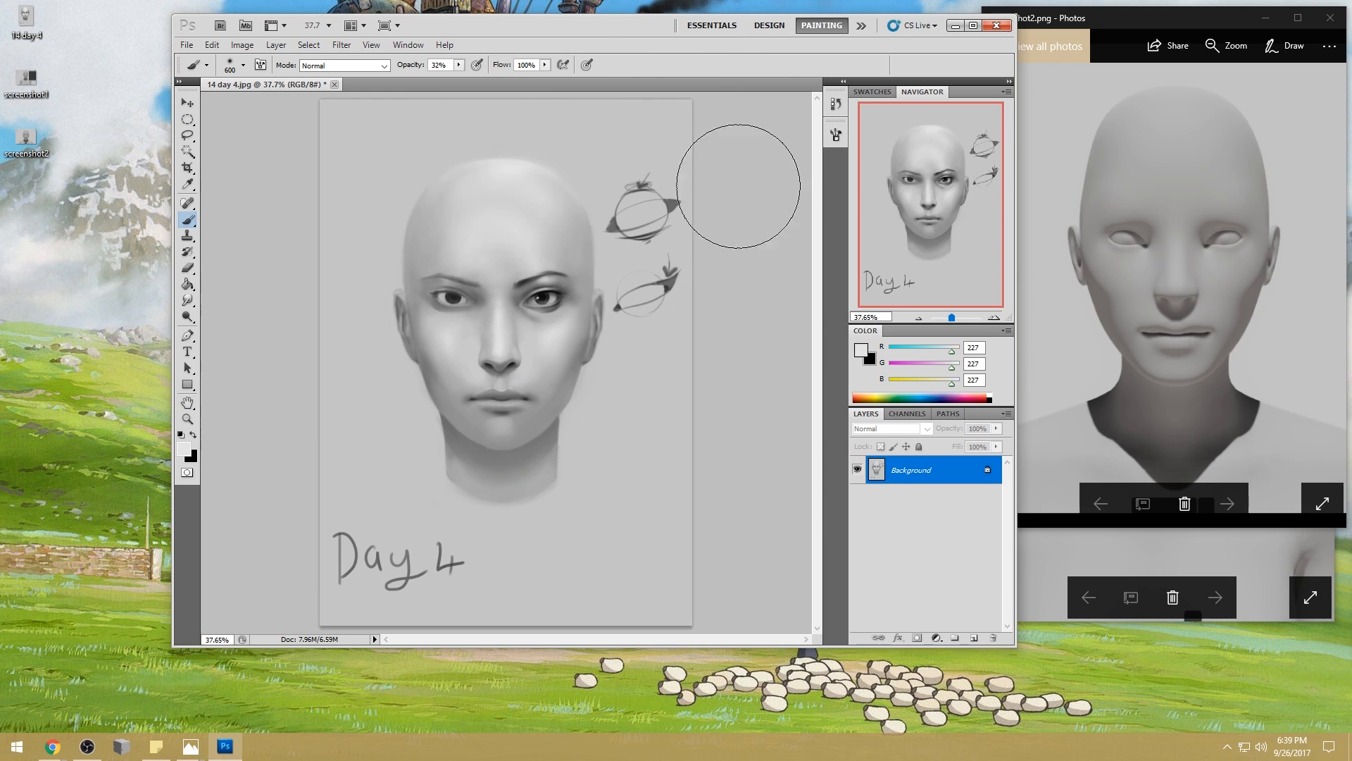
- Paint over the ellipse sketches beside the head with sampled background grey, using a textured brush at 150 px and 100% opacity
right_click(617, 213)
click(749, 431)
click(459, 64)
drag(463, 79, 611, 137)
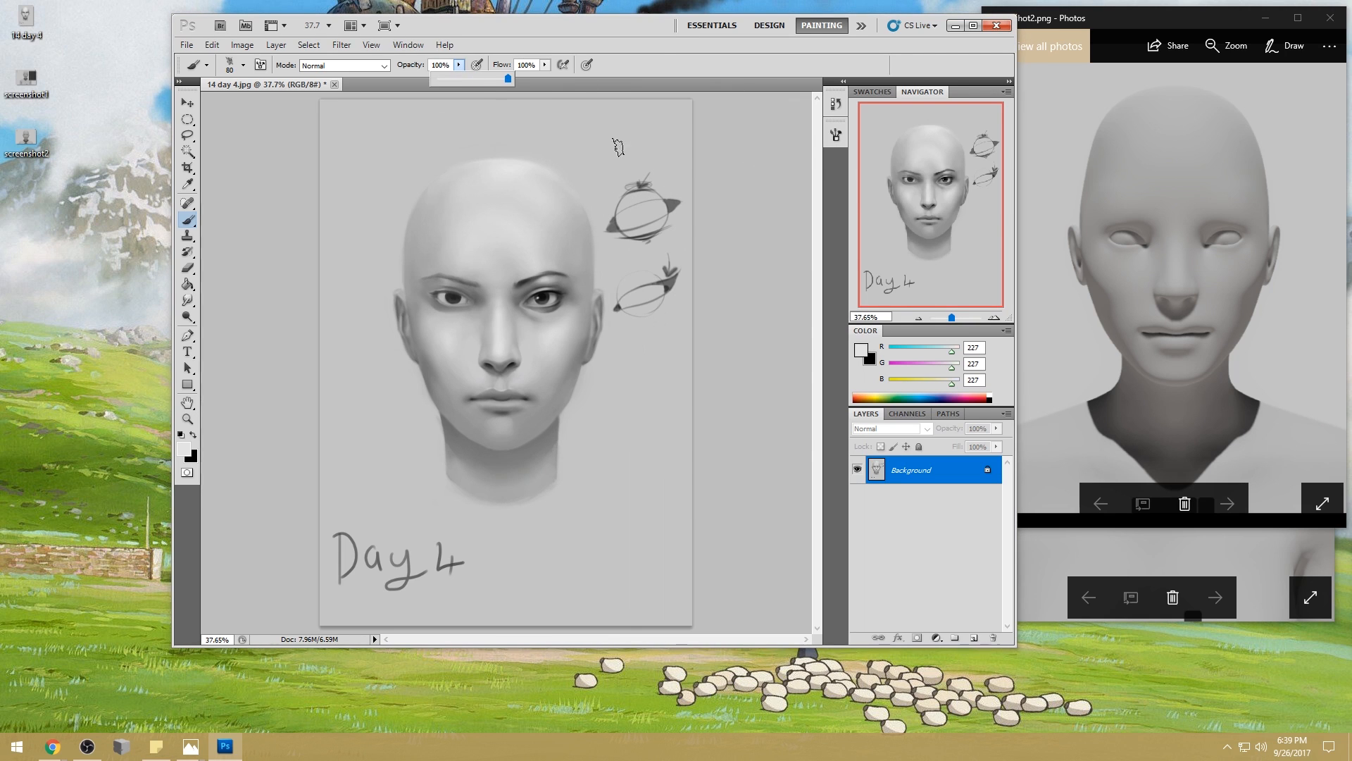
alt+click(682, 112)
key(bracketright)
mouse_move(662, 211)
mouse_down()
mouse_move(651, 170)
mouse_move(651, 284)
mouse_move(626, 266)
mouse_move(636, 315)
mouse_move(655, 307)
mouse_move(619, 383)
mouse_move(624, 362)
mouse_move(600, 384)
mouse_up()
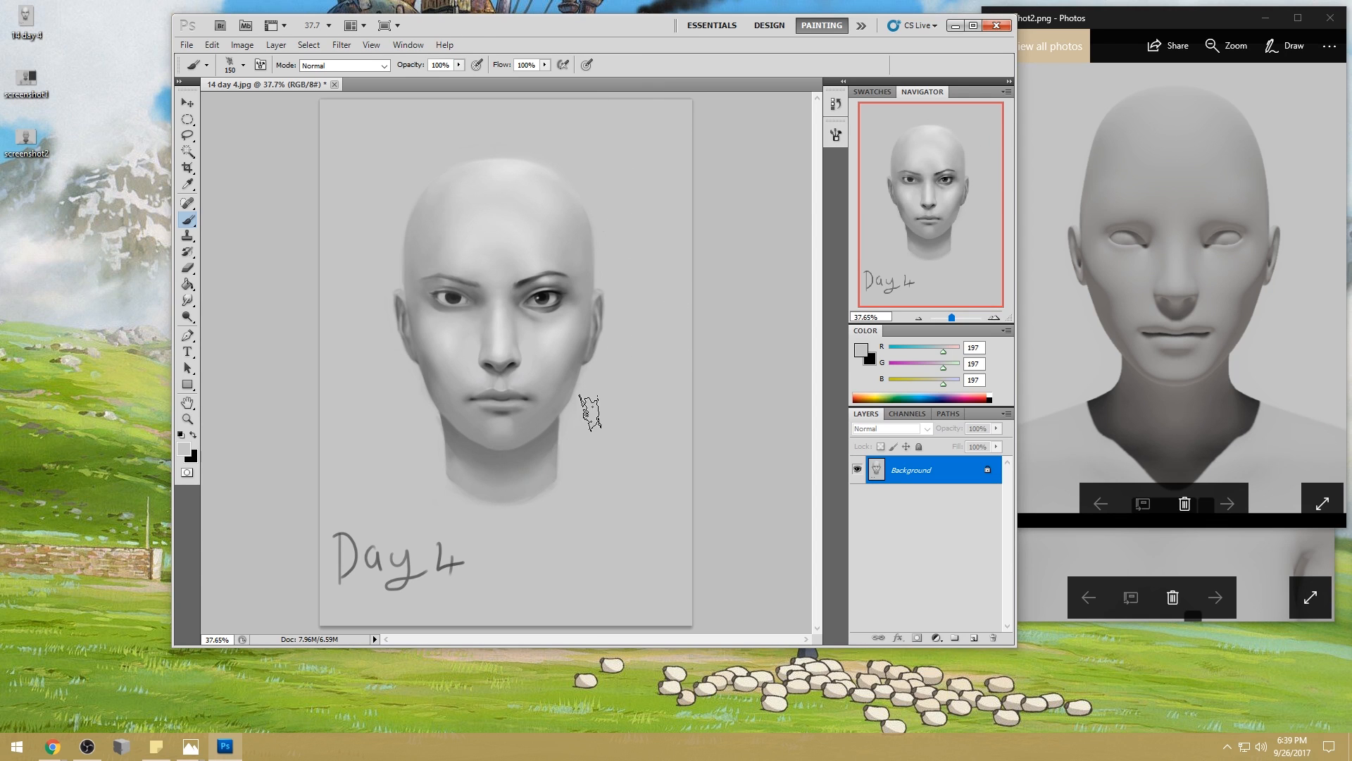
- Switch to a 100 px soft round brush and darken the right-hand eye's upper lid and outer corner with sampled near-black
key(bracketleft)
key(bracketleft)
key(bracketleft)
key(bracketleft)
right_click(586, 242)
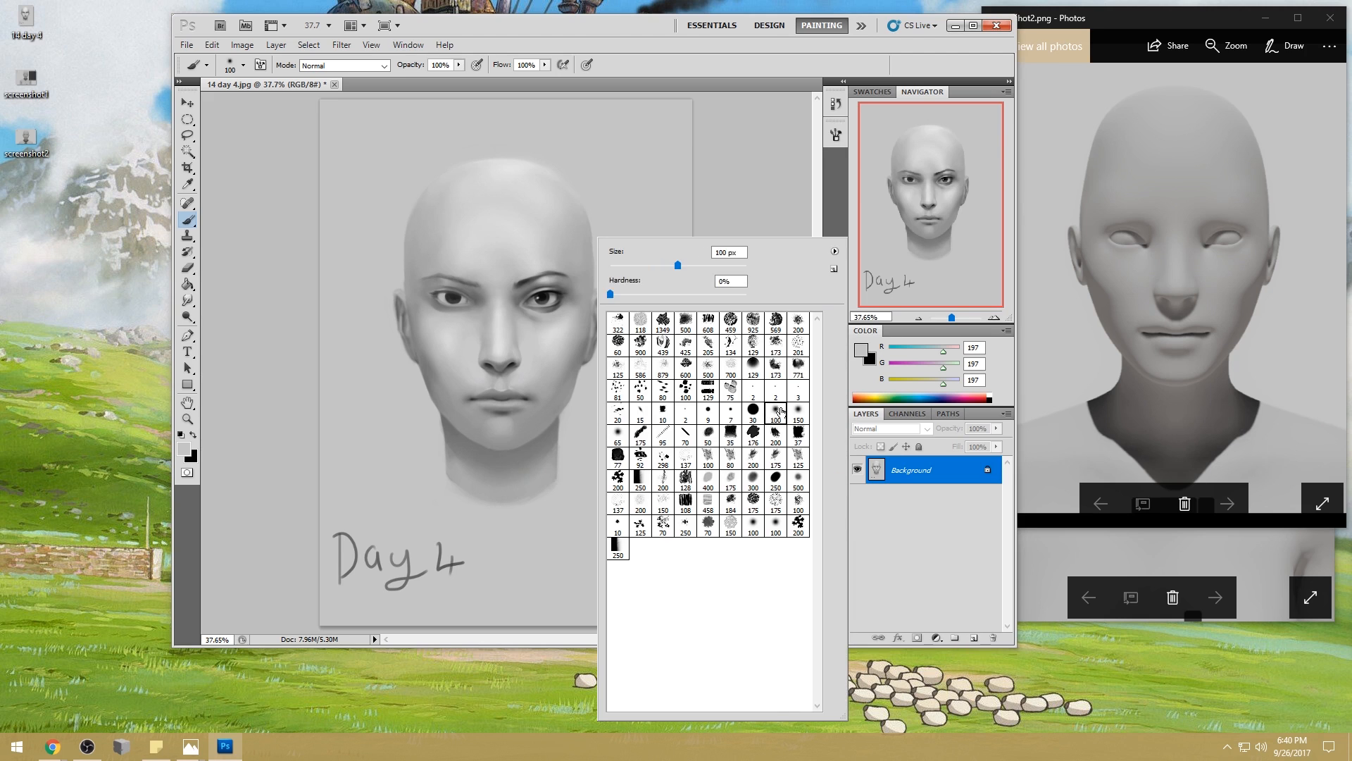
double_click(780, 414)
alt+click(568, 284)
alt+click(556, 290)
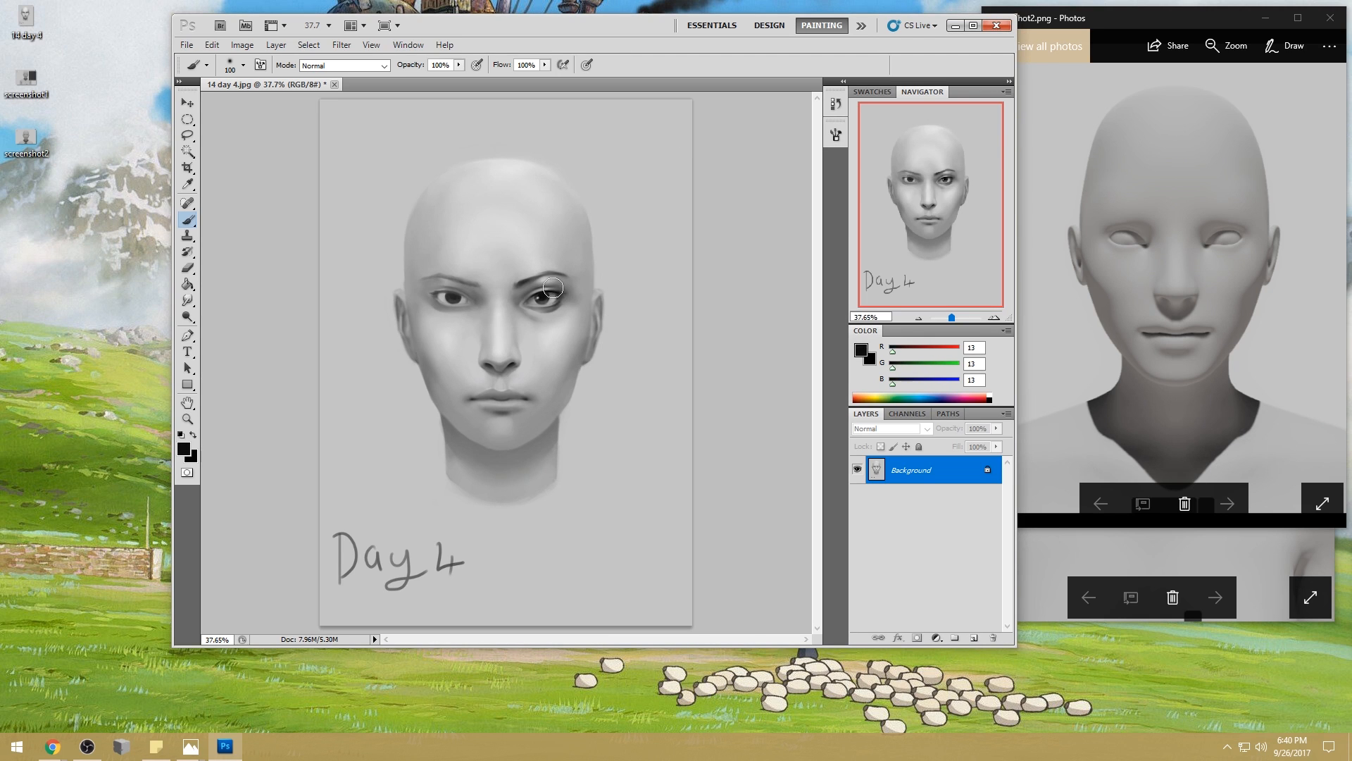
drag(550, 287, 566, 300)
- Soften the area beneath the right-hand eye with sampled light greys, using a 250 px brush at 66% opacity
alt+click(543, 323)
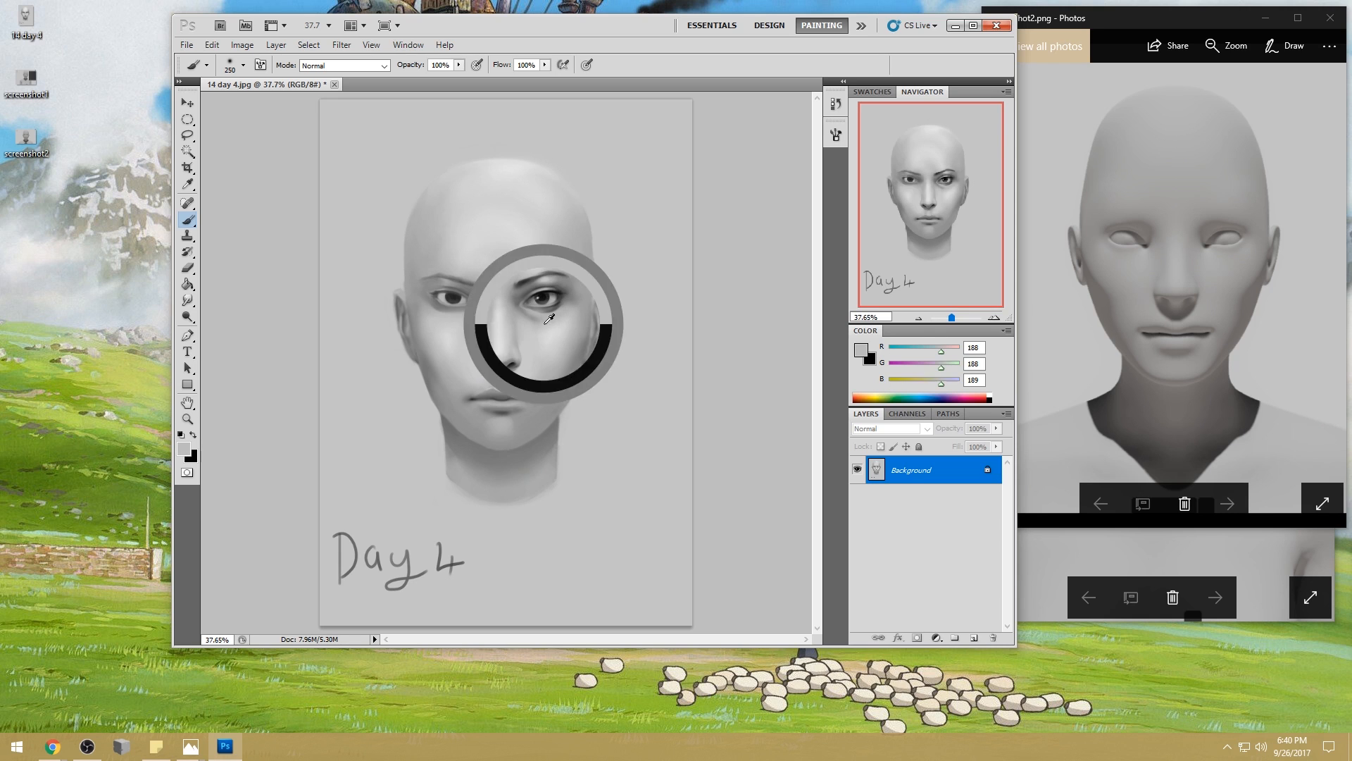
click(460, 66)
click(435, 79)
alt+click(558, 325)
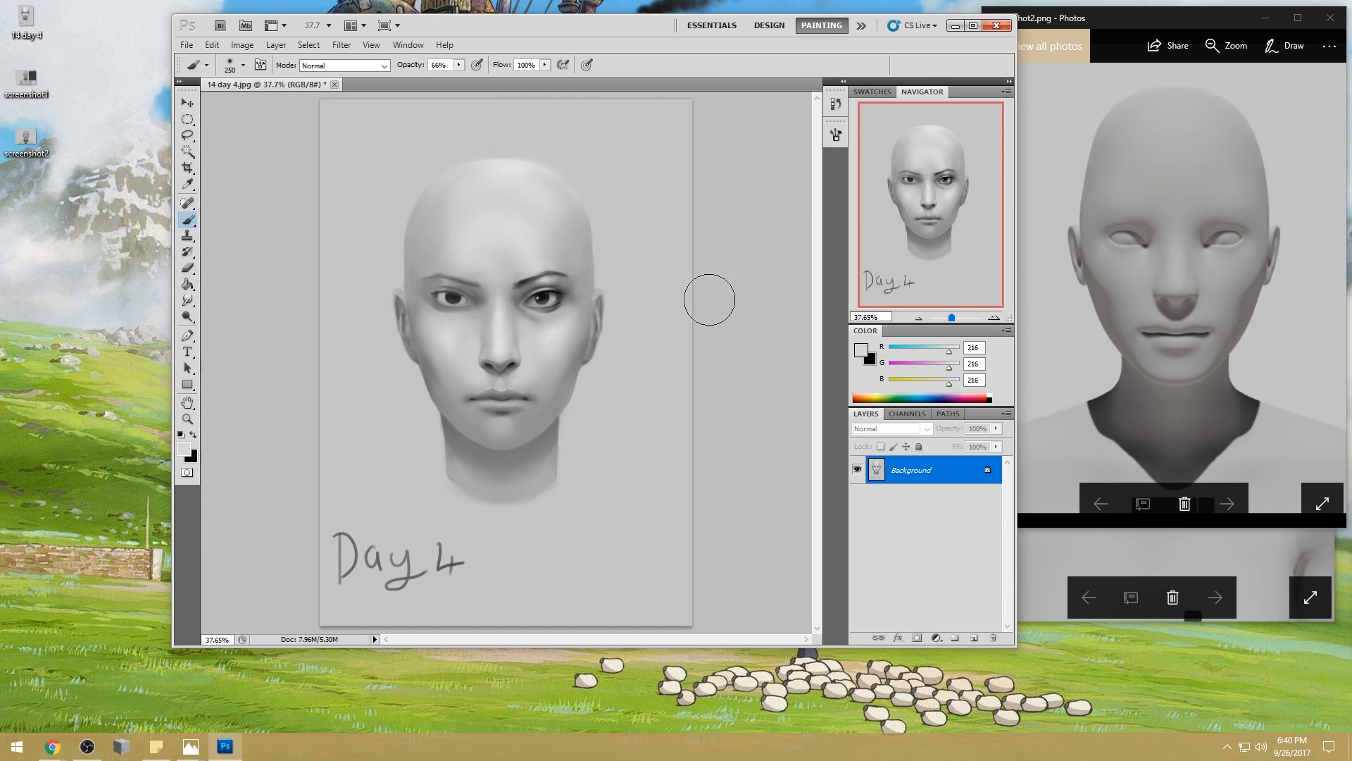
- Adjust the right-hand eyebrow's shape with the Liquify filter at brush size 226 and apply it
click(342, 44)
click(368, 127)
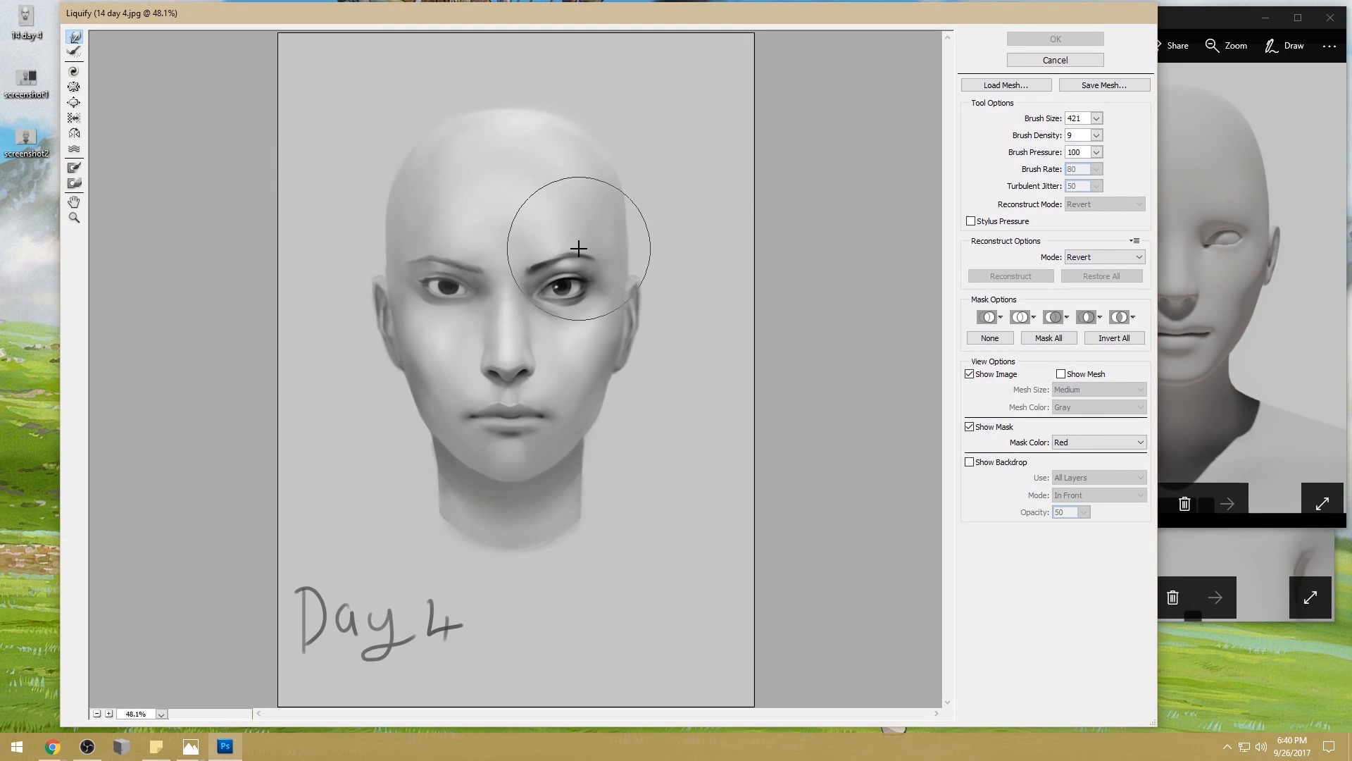
drag(1043, 136, 1035, 136)
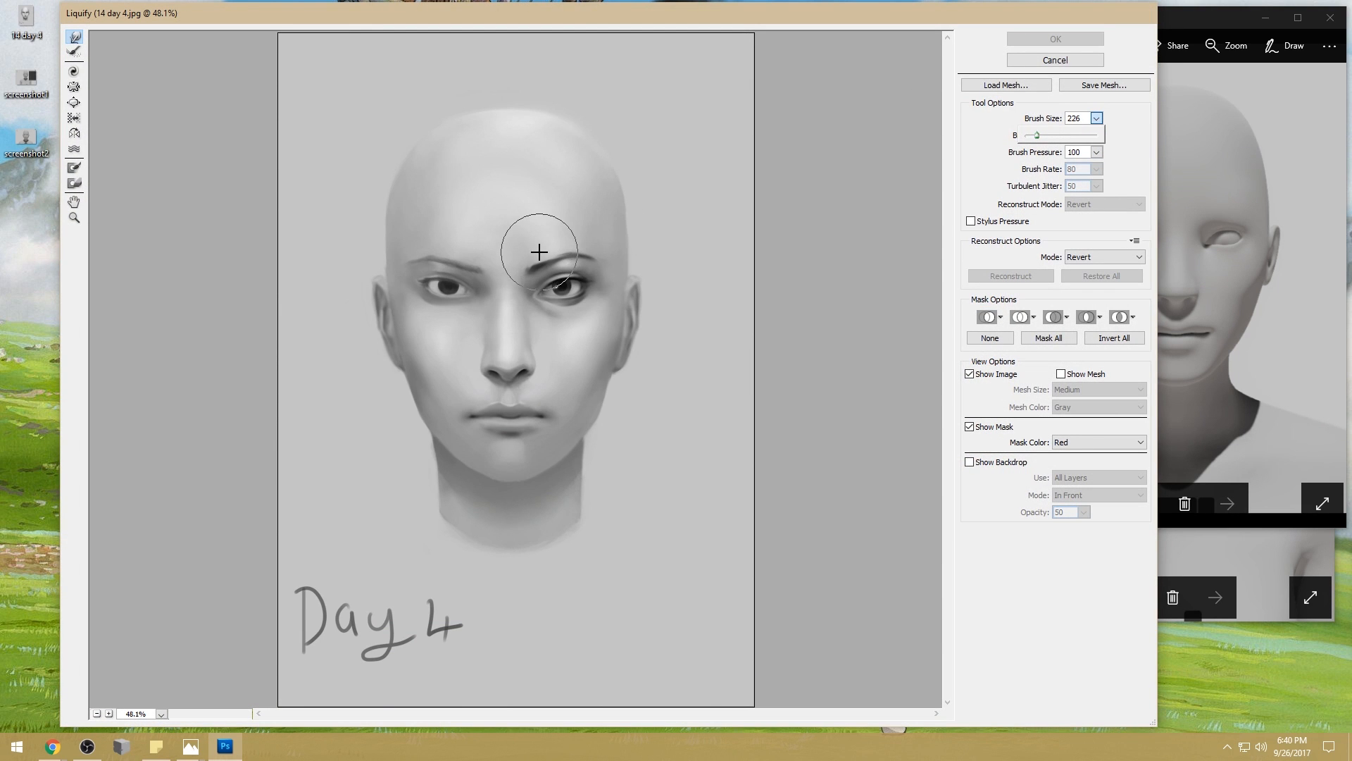
click(544, 248)
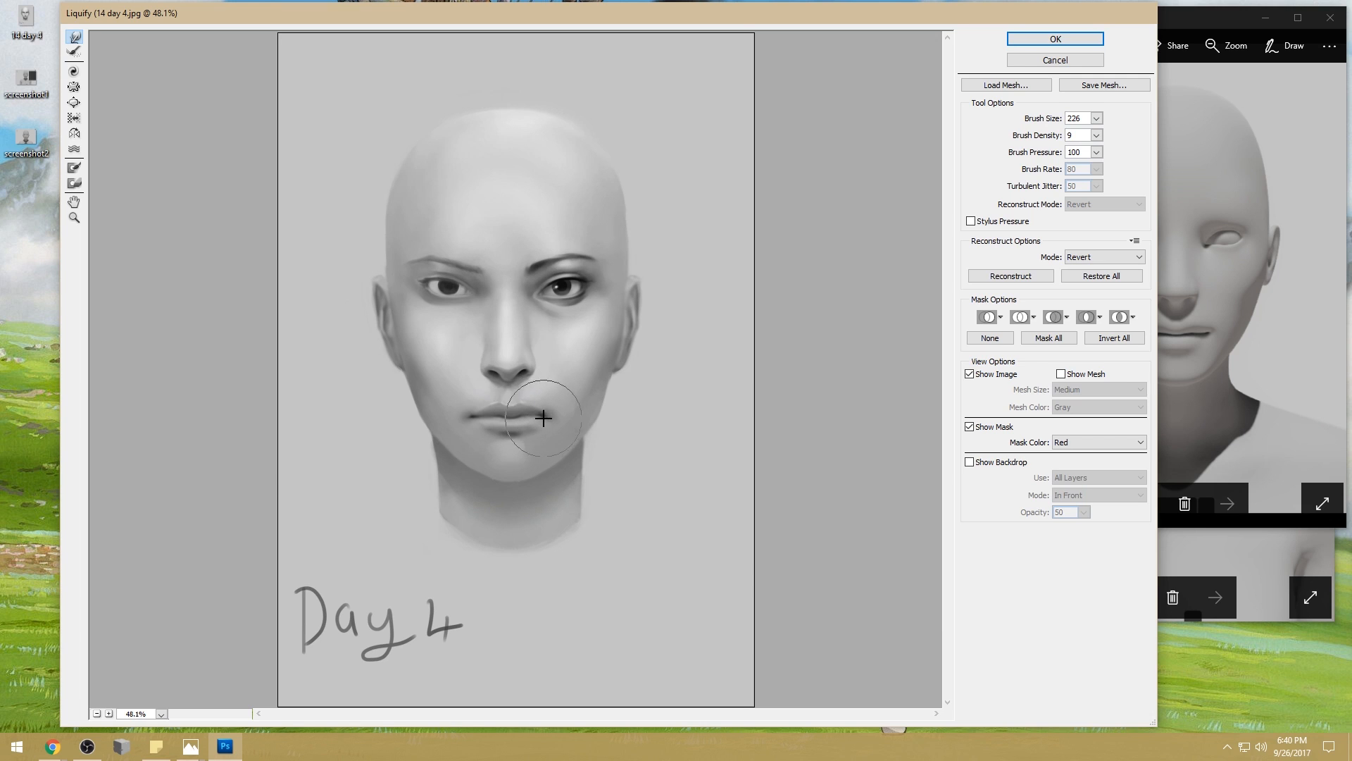
click(1055, 39)
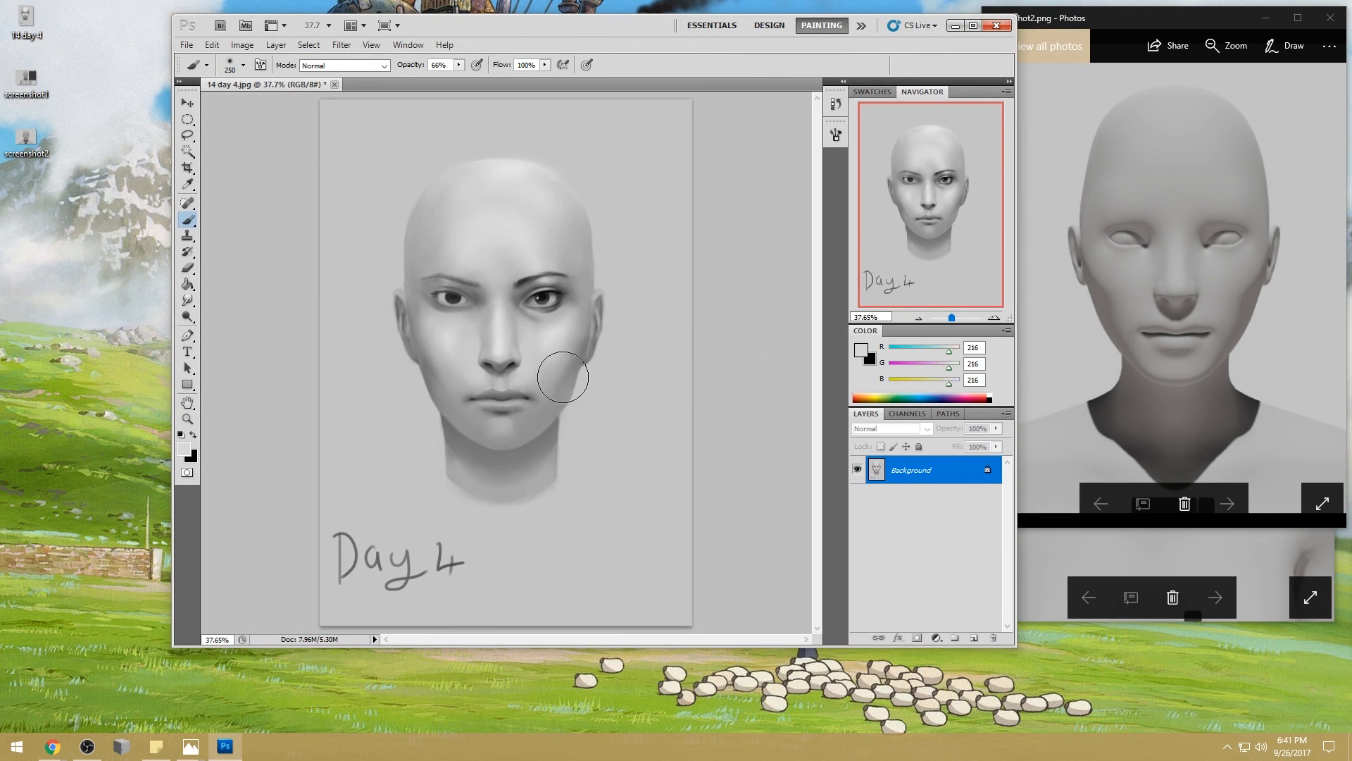
- Select the whole canvas and change the handwritten label to Day 14 with a 25 px brush in near-black sampled from the eye
key(ctrl+a)
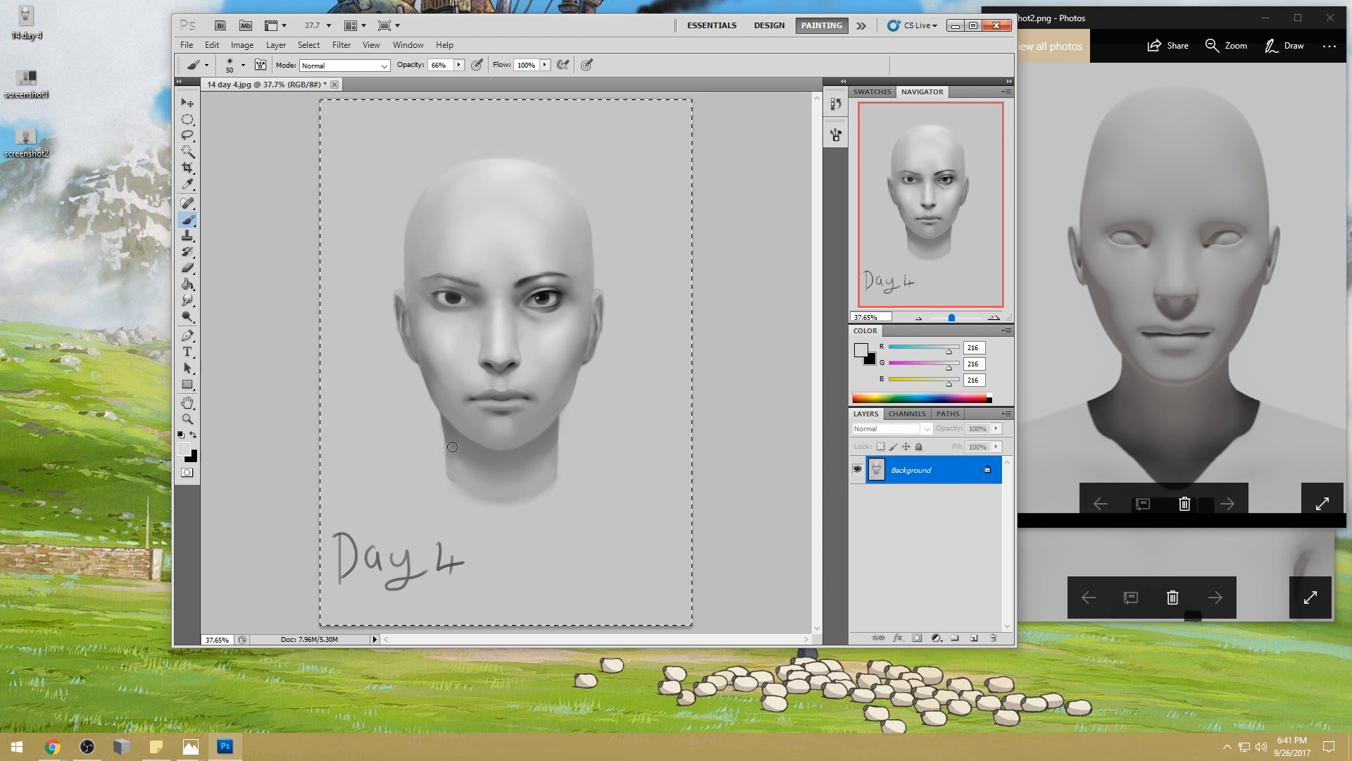
alt+click(547, 295)
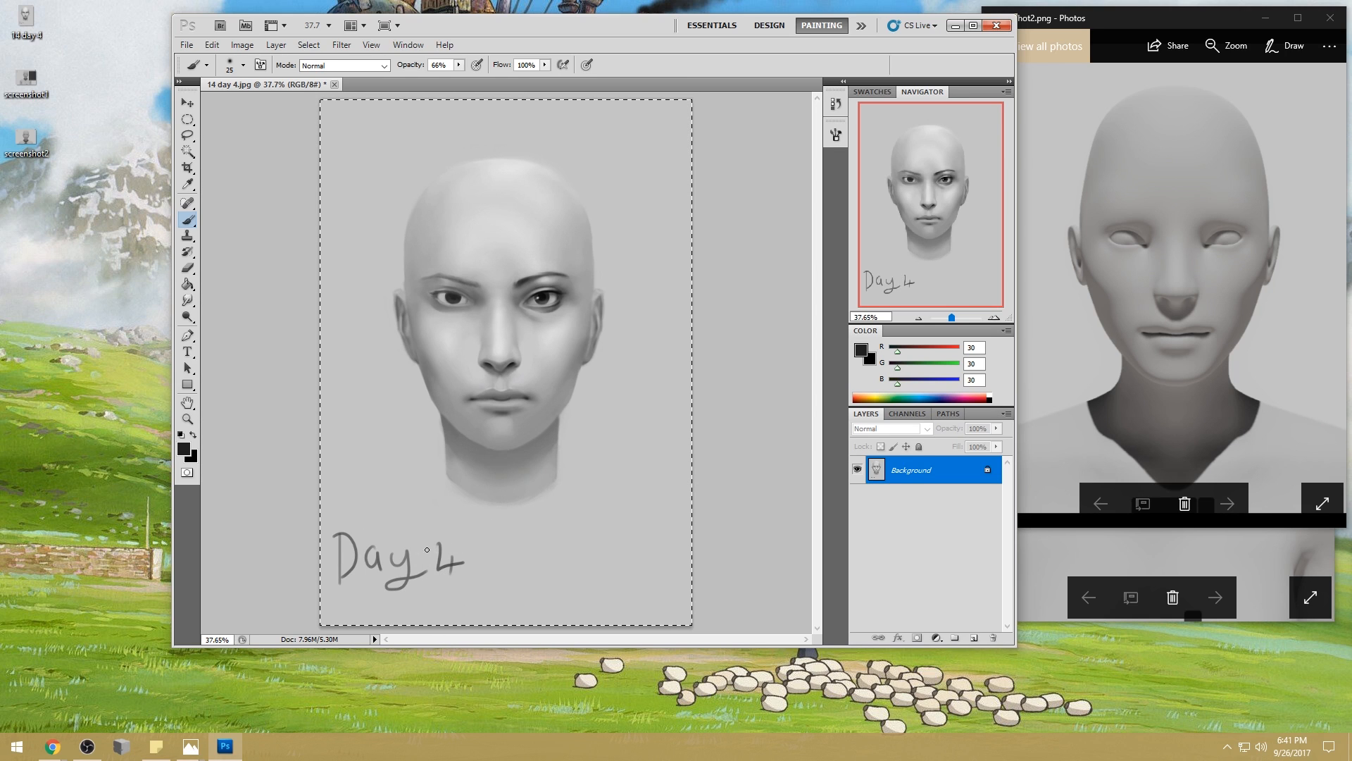
- Restore the 14 day 4.jpg opening snapshot, paste the copied painting in place and toggle the pasted layer's visibility to compare both versions
click(837, 106)
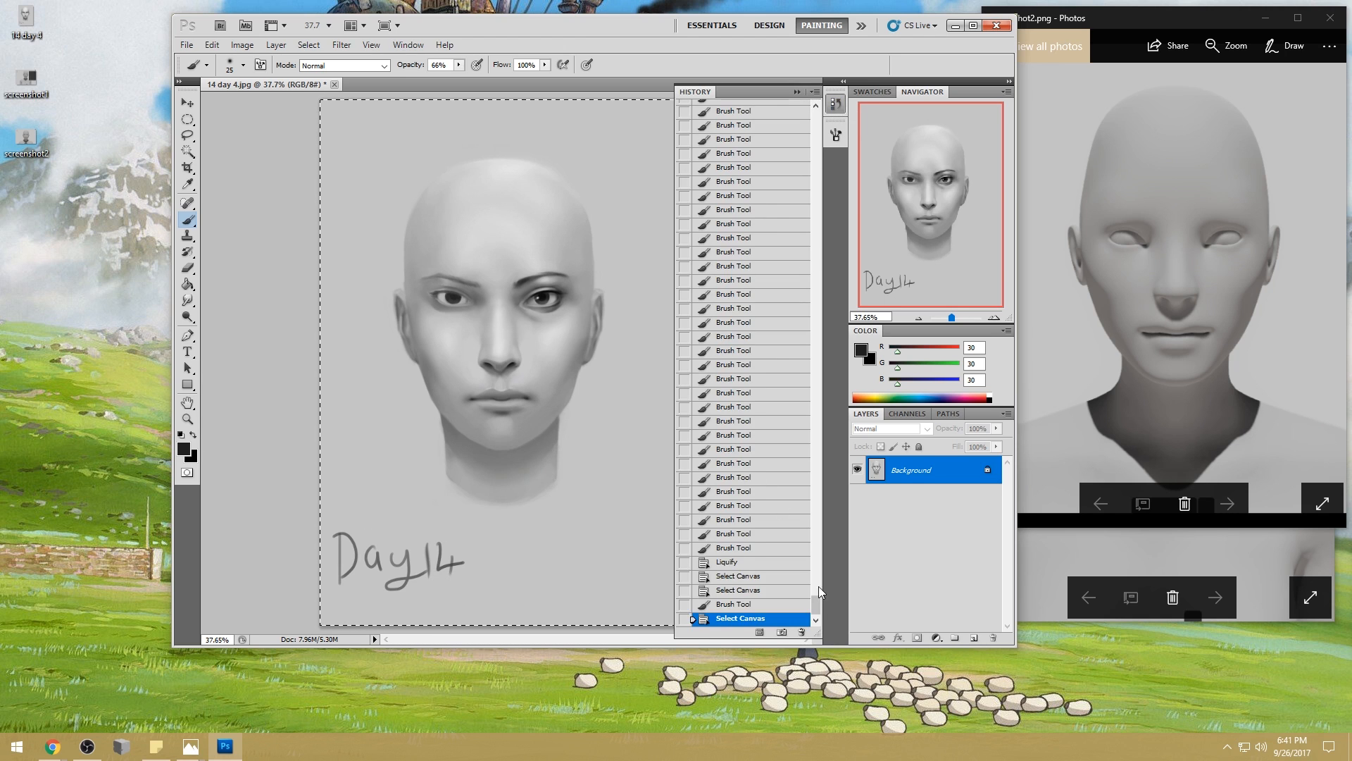
scroll(819, 582, up, 15)
click(771, 115)
key(ctrl+shift+v)
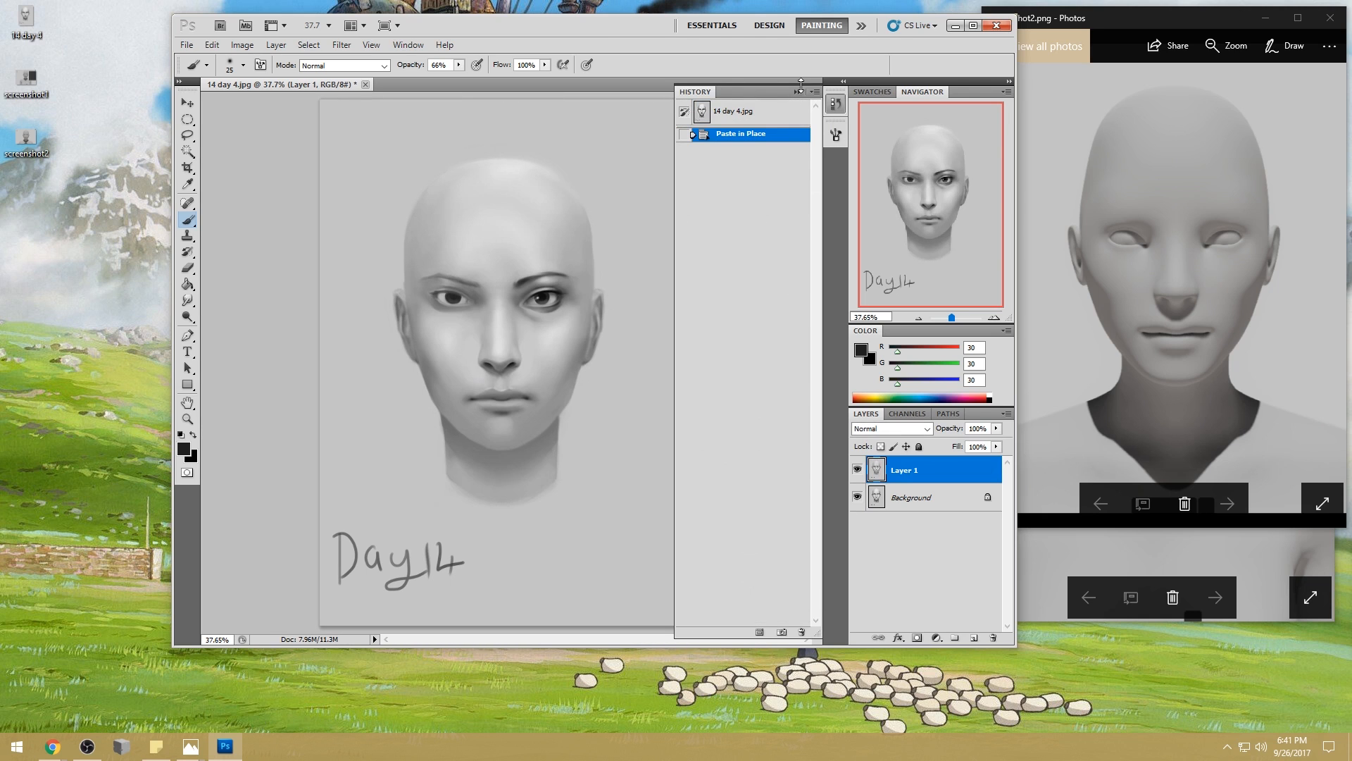
click(797, 93)
click(857, 469)
click(857, 470)
- Add a new layer in Darken mode and deepen the shading under the mouth and jaw with a large soft near-black brush at 66% opacity
click(976, 637)
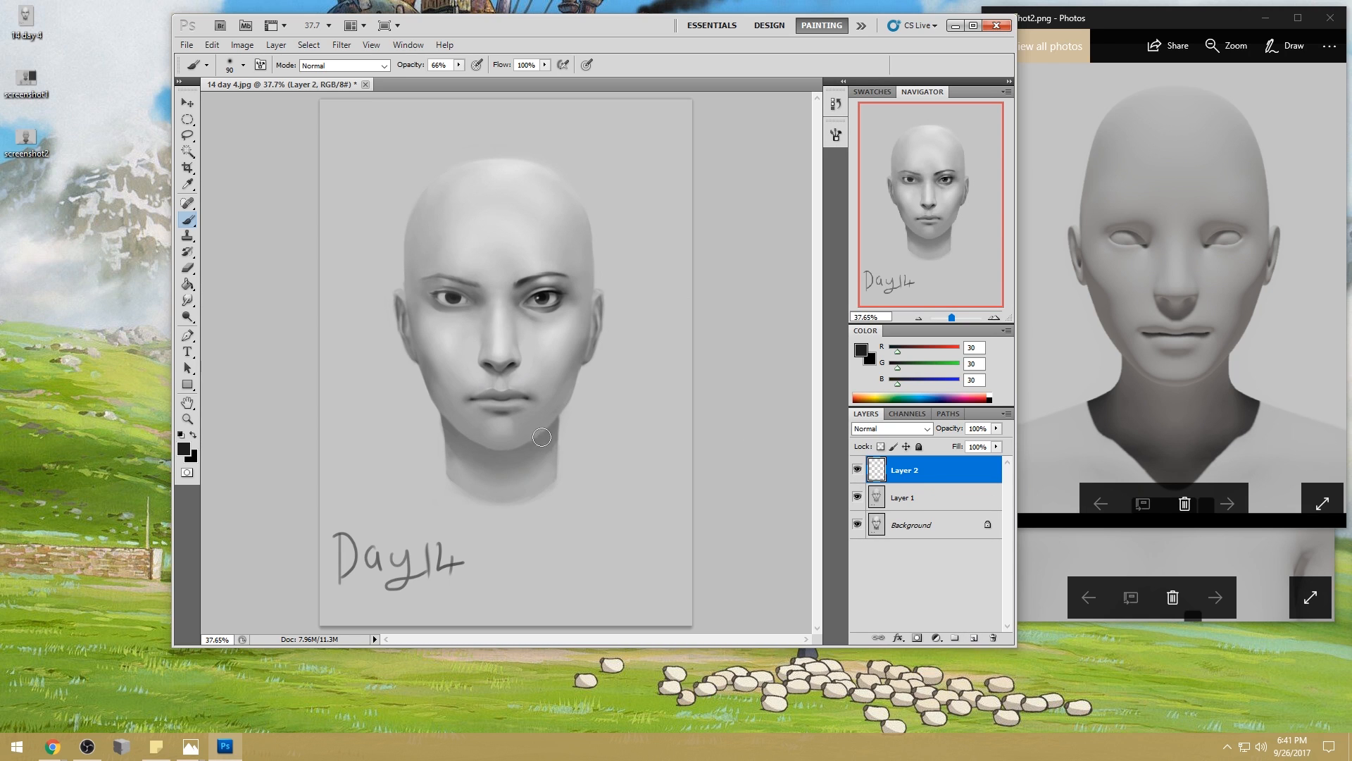
click(891, 429)
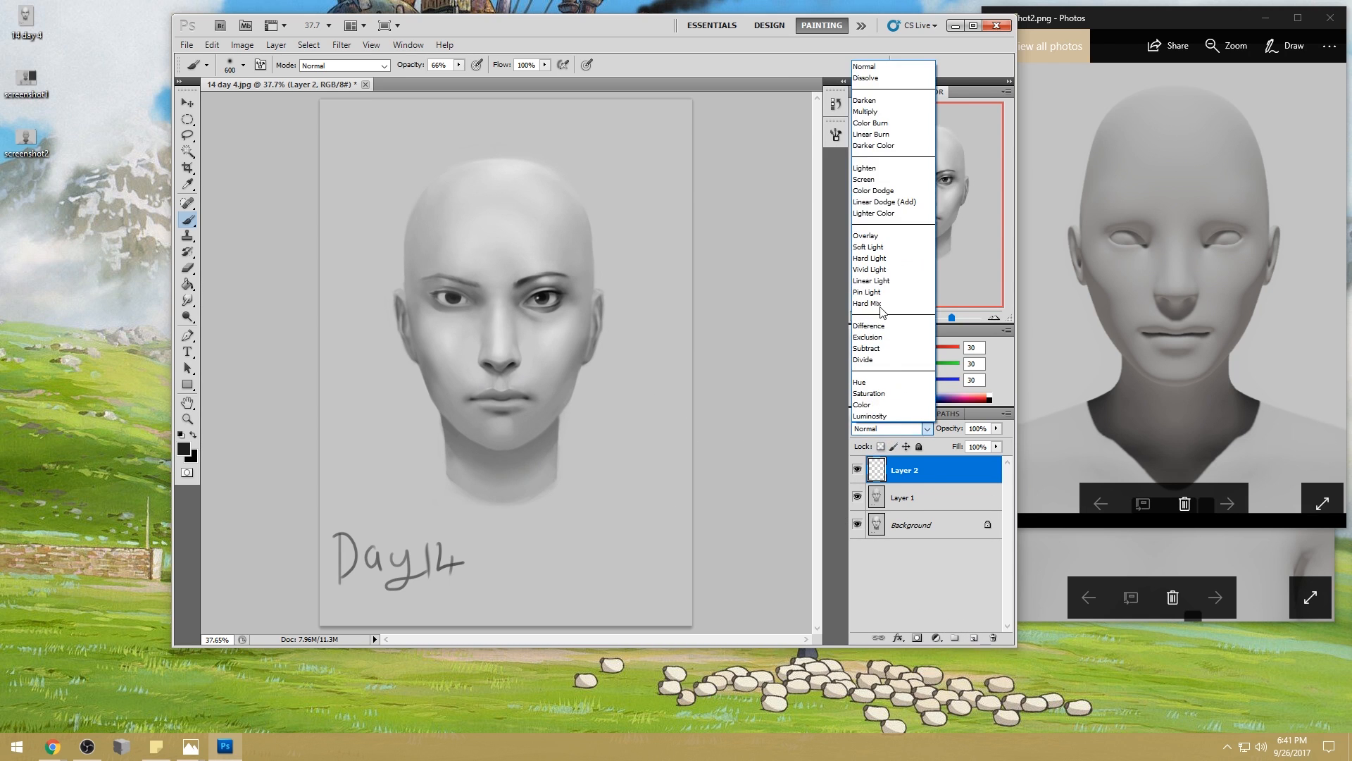
click(889, 107)
key(bracketright)
key(bracketleft)
key(bracketleft)
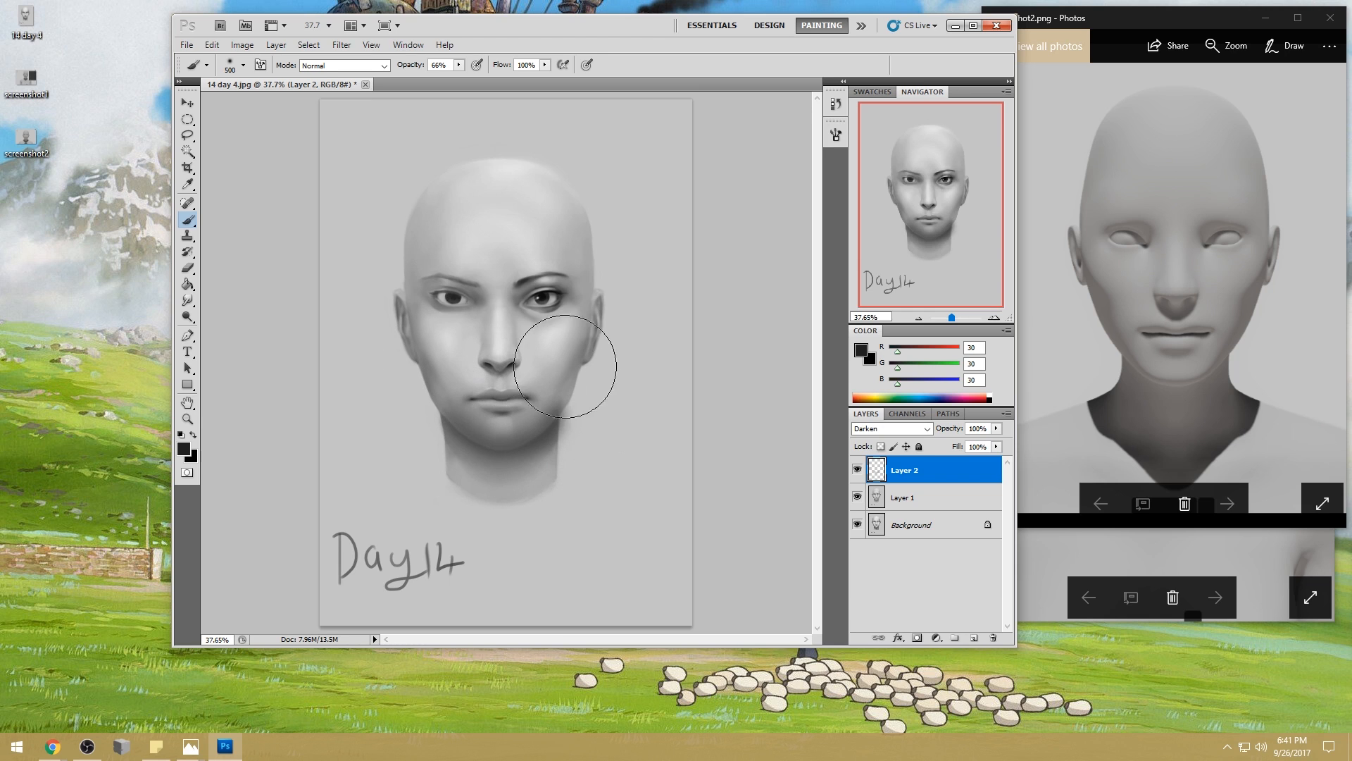
- Erase the excess dark shading from the mouth, chin and jaw with a soft 175 px eraser and a textured 70 px eraser
key(e)
mouse_move(466, 404)
mouse_down()
mouse_move(453, 388)
mouse_move(497, 417)
mouse_up()
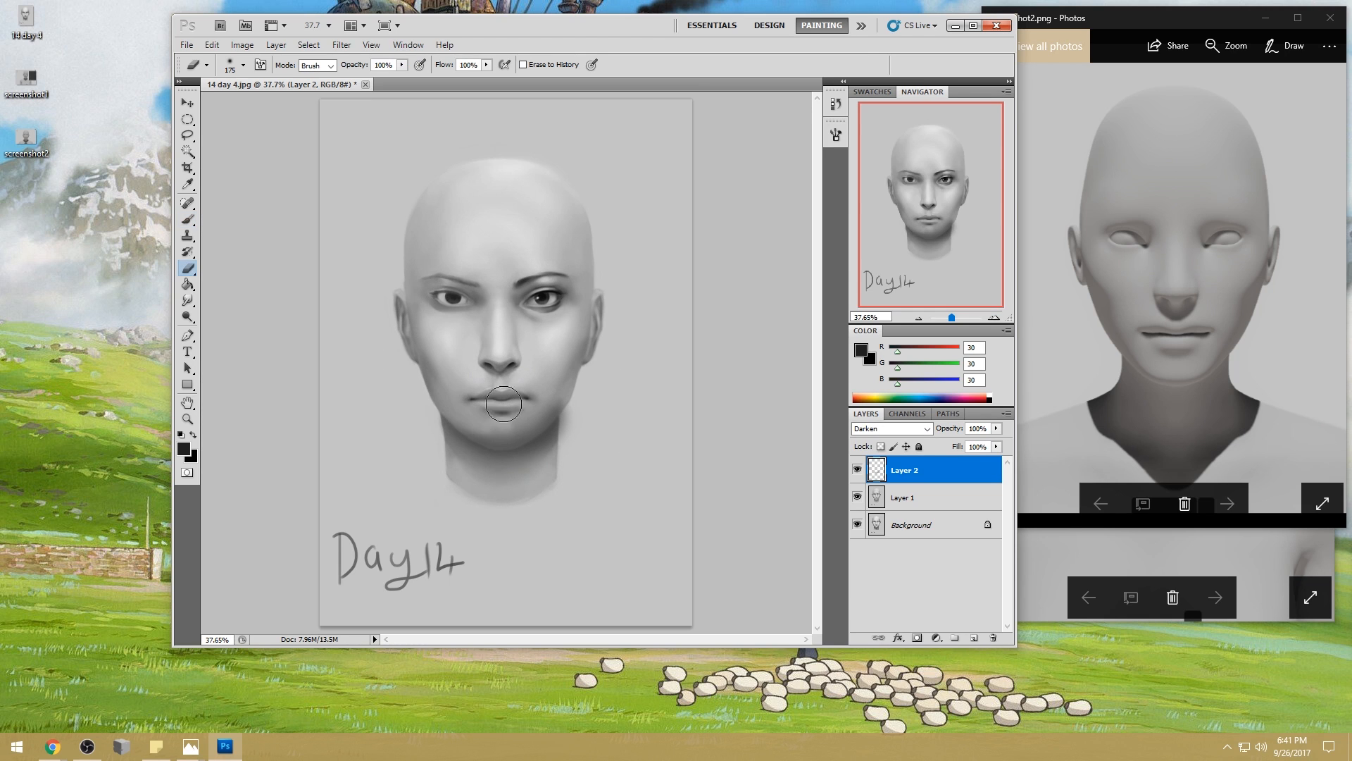
right_click(549, 319)
click(709, 468)
click(743, 213)
drag(462, 407, 454, 410)
mouse_move(499, 432)
mouse_down()
mouse_move(514, 444)
mouse_move(537, 422)
mouse_move(498, 427)
mouse_up()
mouse_move(544, 407)
mouse_down()
mouse_move(485, 435)
mouse_move(516, 430)
mouse_move(489, 430)
mouse_move(546, 417)
mouse_up()
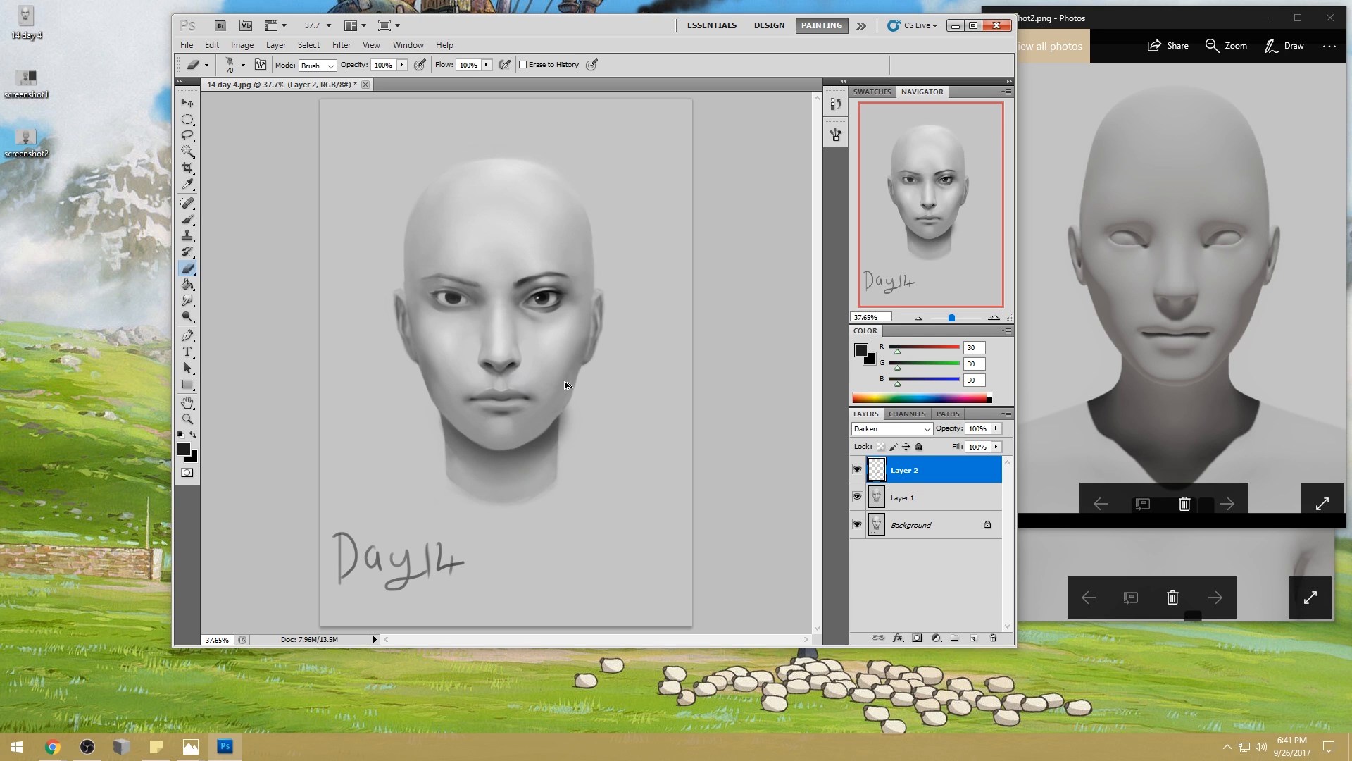
- Undo the last few strokes and clean up the shading along the jaw with the textured 70 px eraser
key(ctrl+alt+z)
key(ctrl+alt+z)
key(ctrl+alt+z)
key(ctrl+alt+z)
mouse_move(522, 462)
mouse_down()
mouse_move(577, 504)
mouse_move(620, 509)
mouse_up()
mouse_move(416, 376)
mouse_down()
mouse_move(497, 352)
mouse_move(411, 380)
mouse_up()
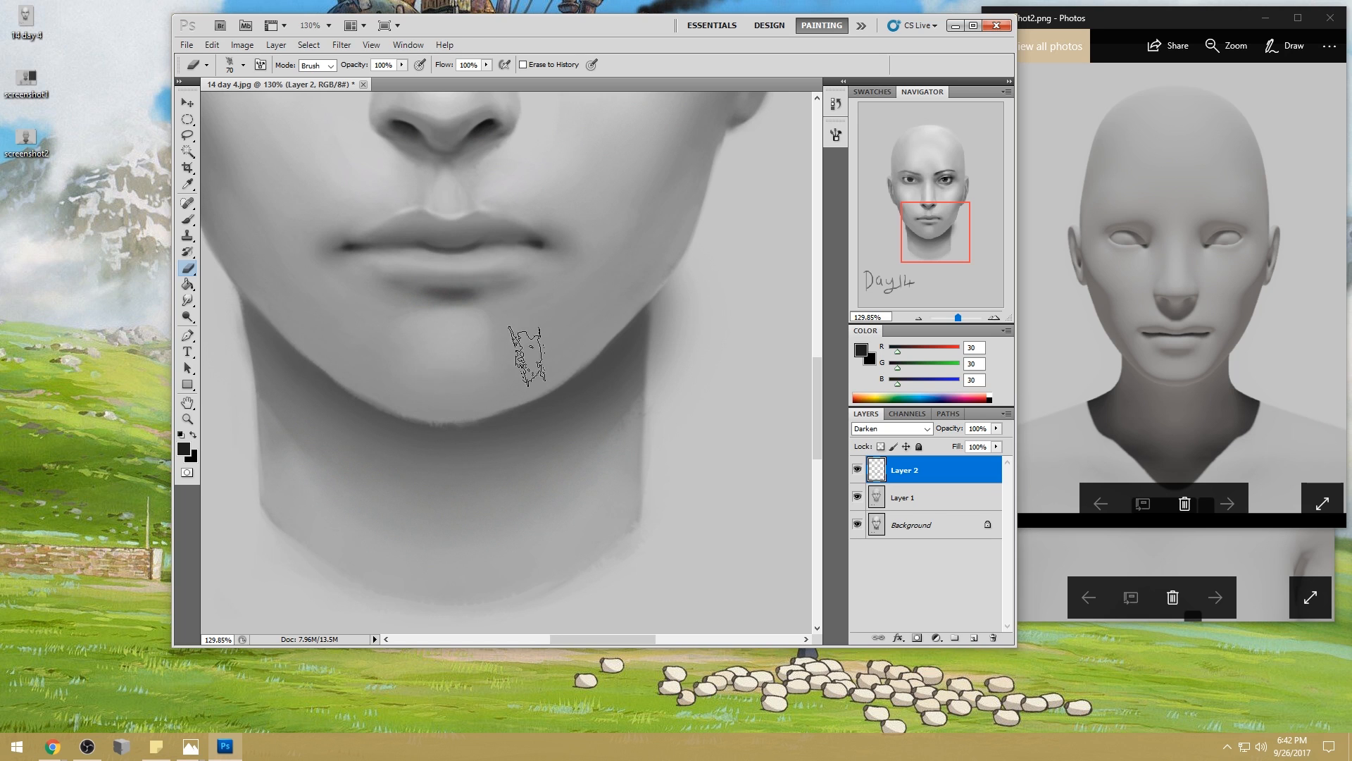
- Refine the shadow edge along the jawline with dark greys sampled from the neck, using a textured brush reduced to 10 px
key(b)
alt+click(604, 331)
right_click(557, 328)
click(682, 457)
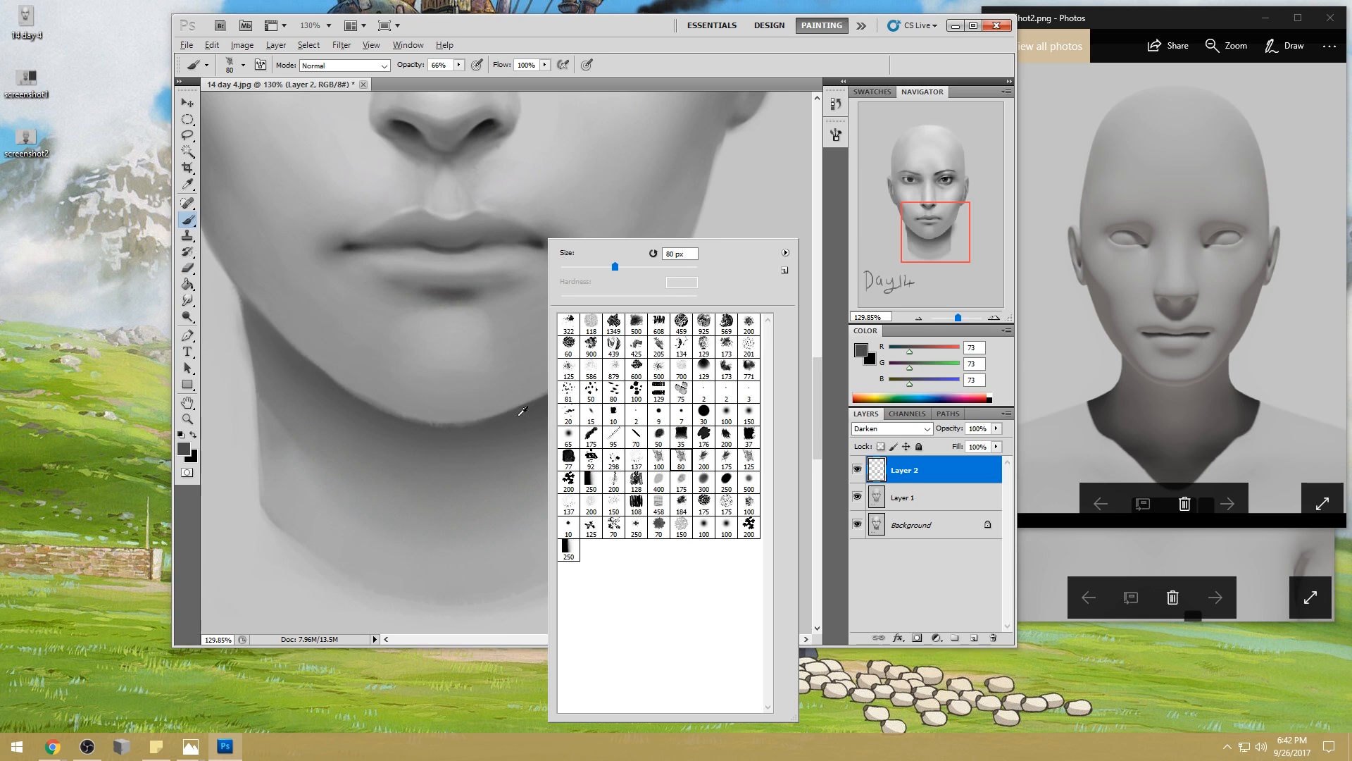
alt+click(524, 414)
key([)
key([)
key([)
key([)
key([)
key([)
key([)
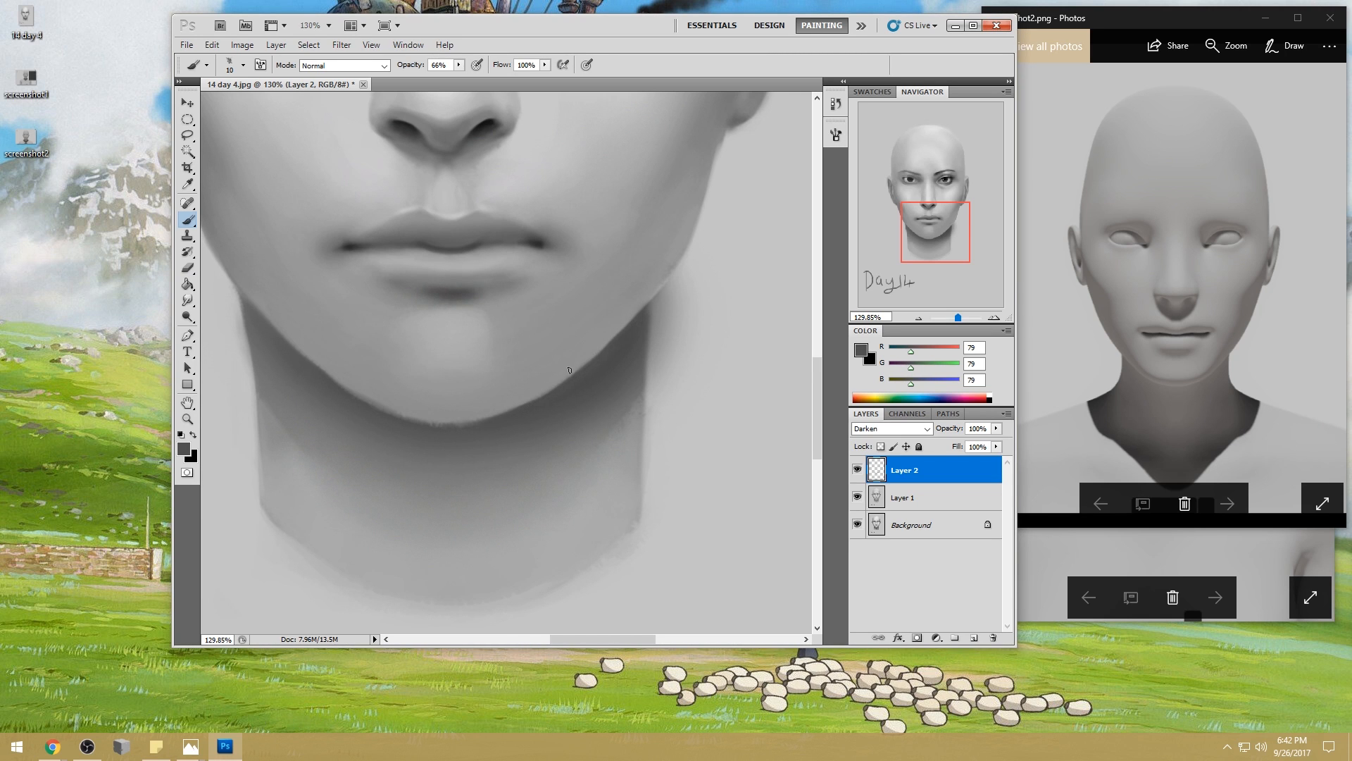
- Fade the Darken layer's shading around the lower face with a soft 400 px eraser
key(ctrl+0)
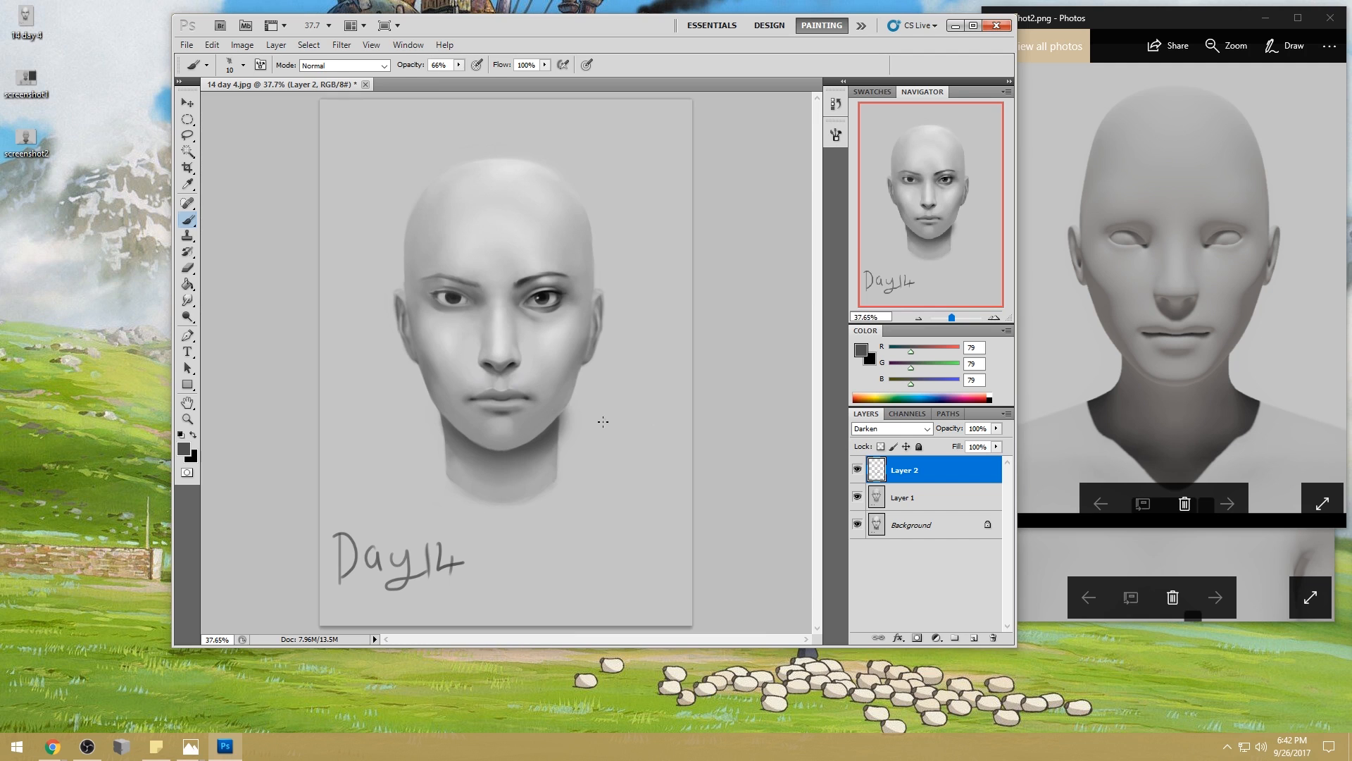
key(e)
right_click(603, 421)
click(745, 199)
key(])
key(])
key(])
key(])
key(])
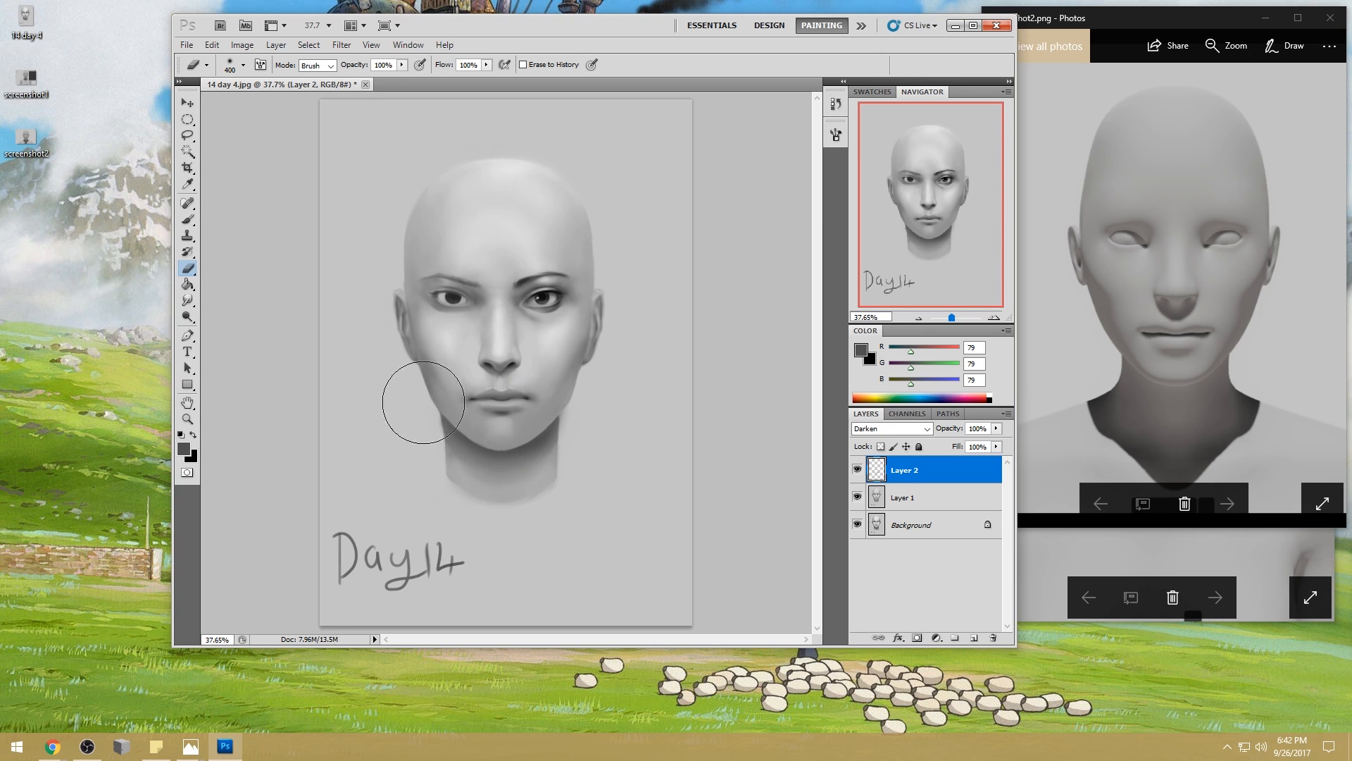
- Toggle Layer 2's visibility to compare its shading and merge it down into Layer 1
click(857, 471)
click(858, 472)
click(857, 472)
click(857, 471)
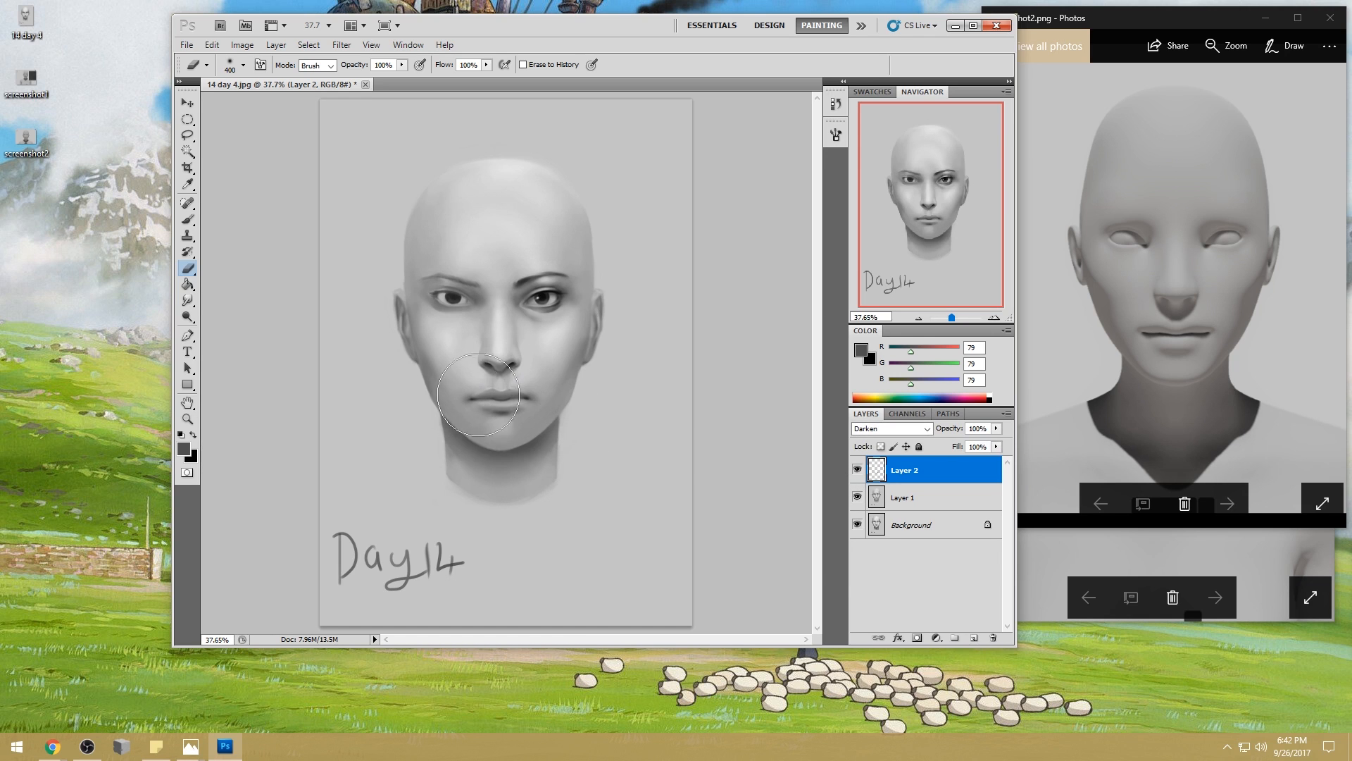
click(857, 470)
click(857, 470)
right_click(957, 480)
click(959, 444)
- Toggle Layer 1's visibility repeatedly to compare the Day 14 portrait with the Day 4 original
click(857, 470)
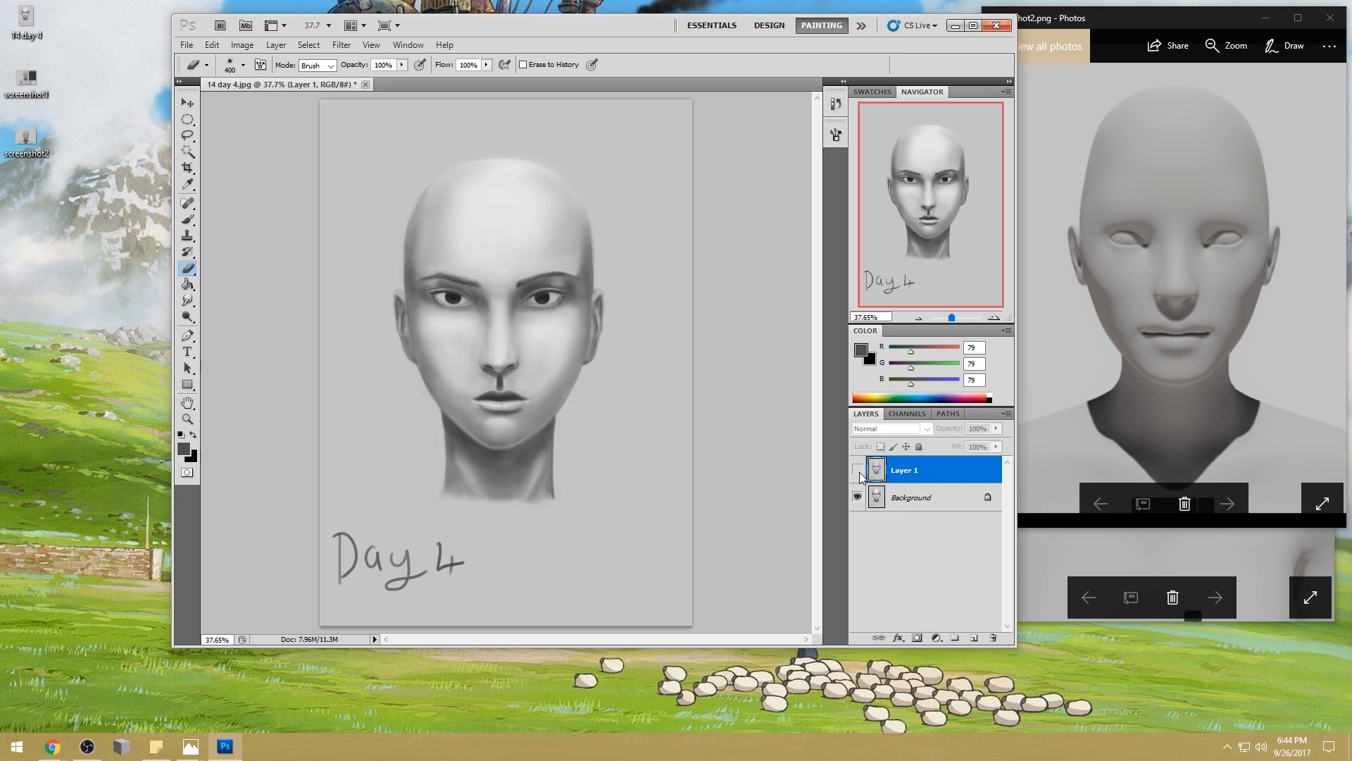
click(857, 470)
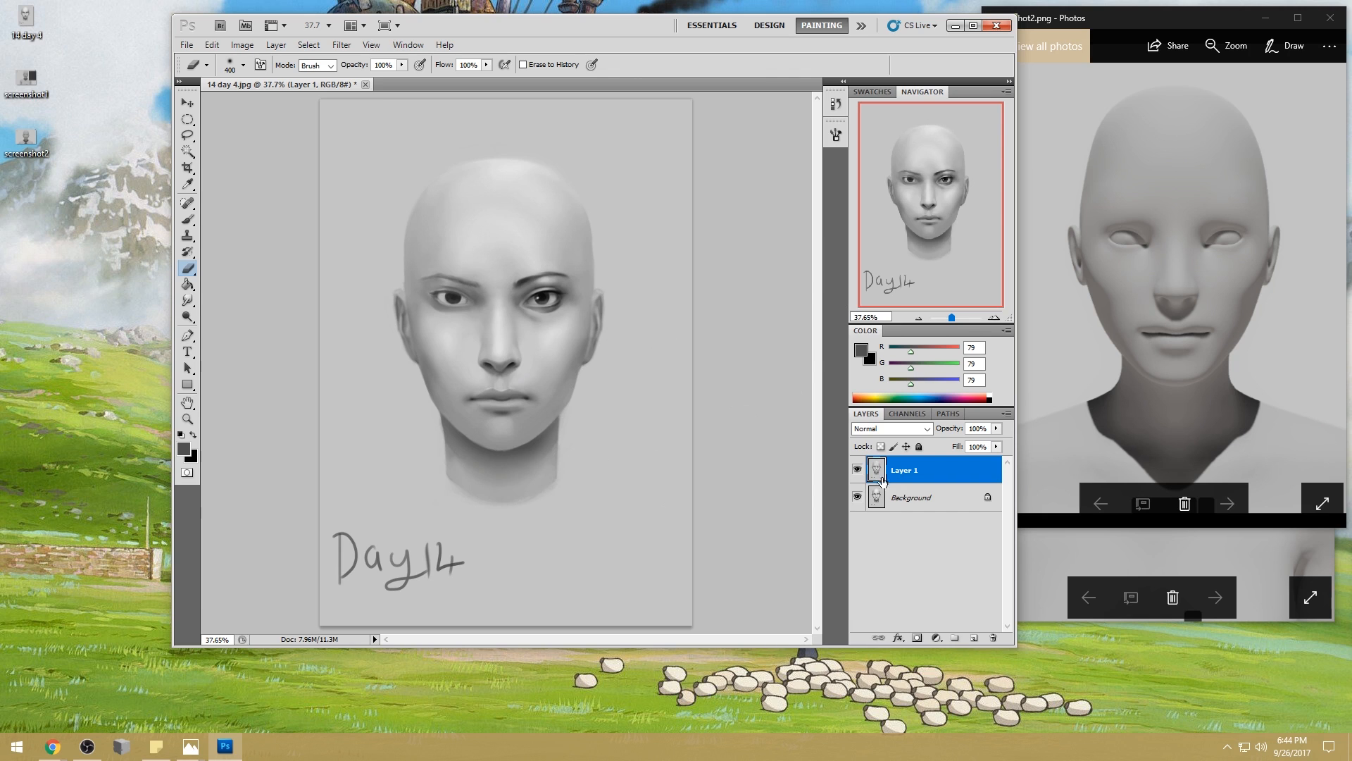
click(857, 470)
click(857, 470)
click(857, 469)
click(857, 470)
click(857, 470)
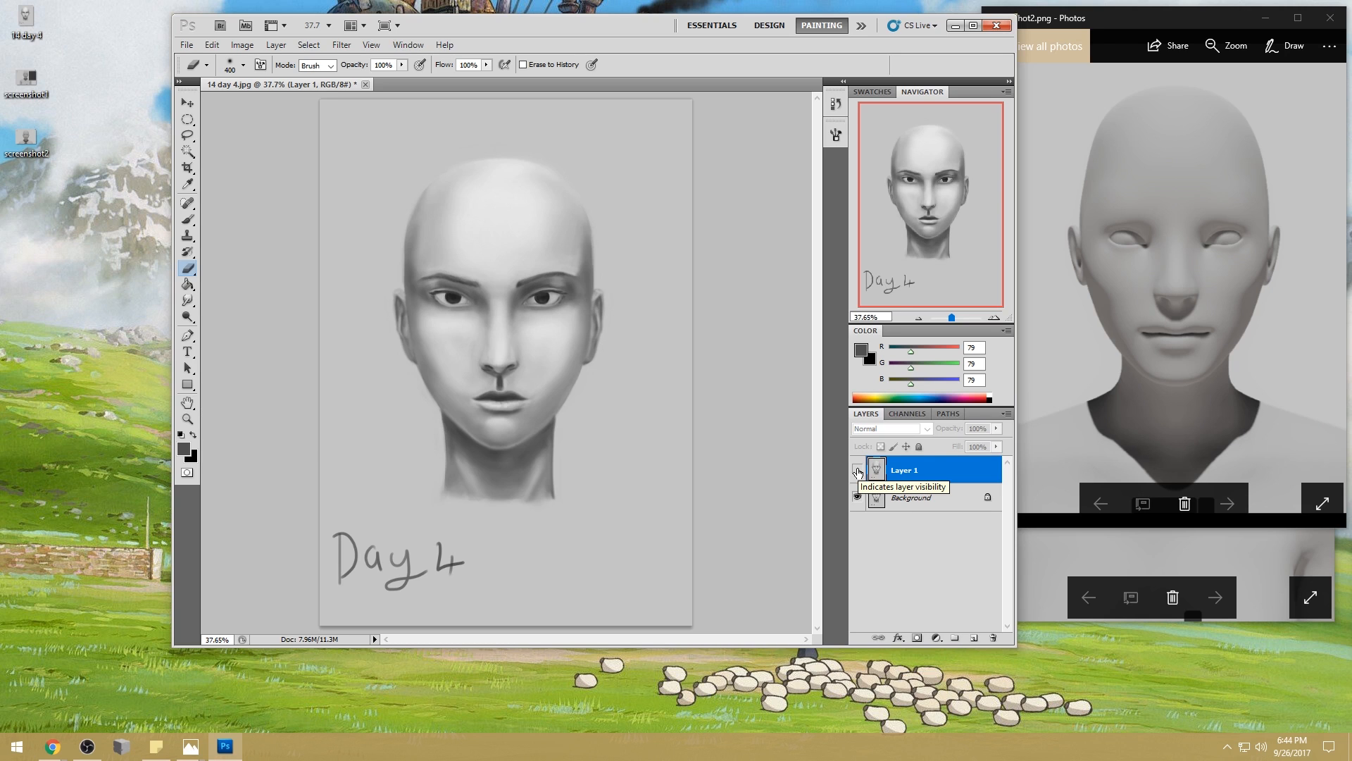
click(857, 470)
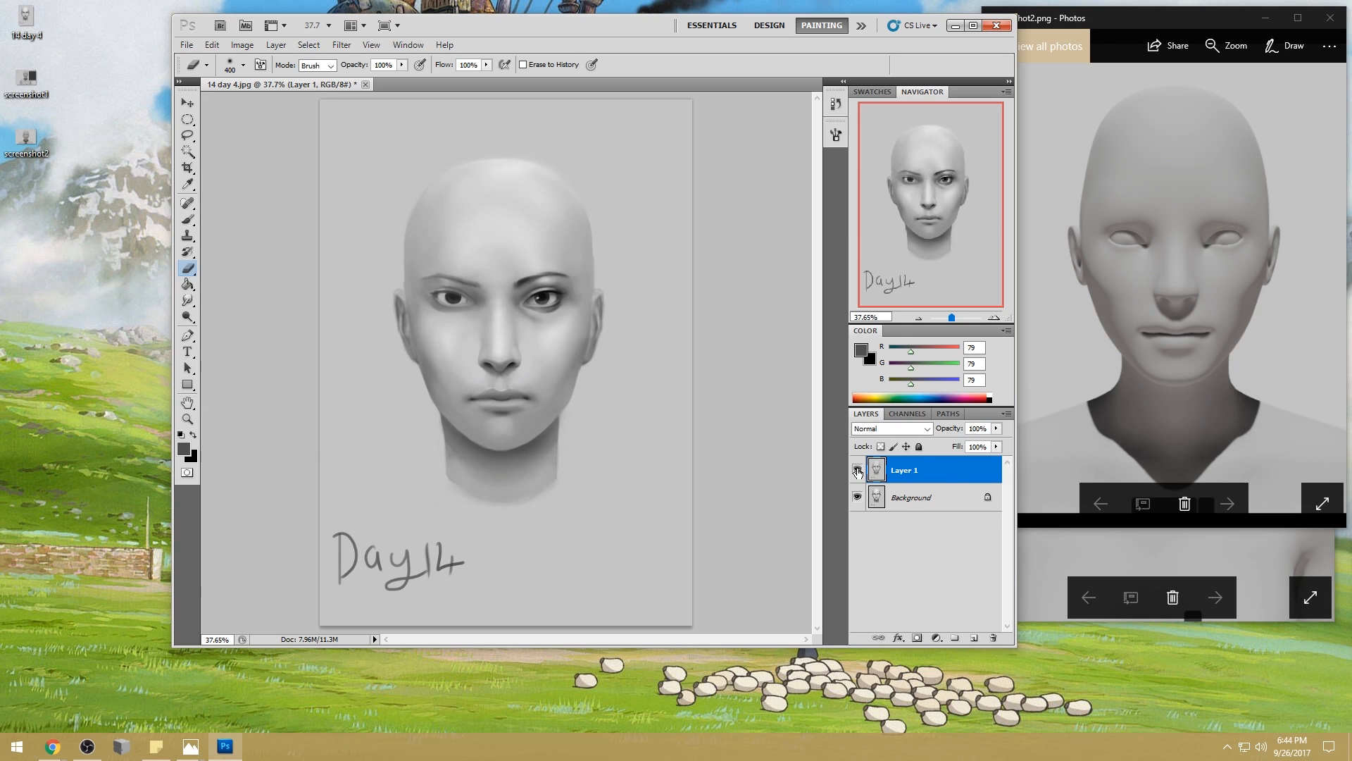
- Reduce the eraser to 175 px and look through its available brush tips
key(bracketleft)
key(bracketleft)
key(bracketleft)
key(bracketleft)
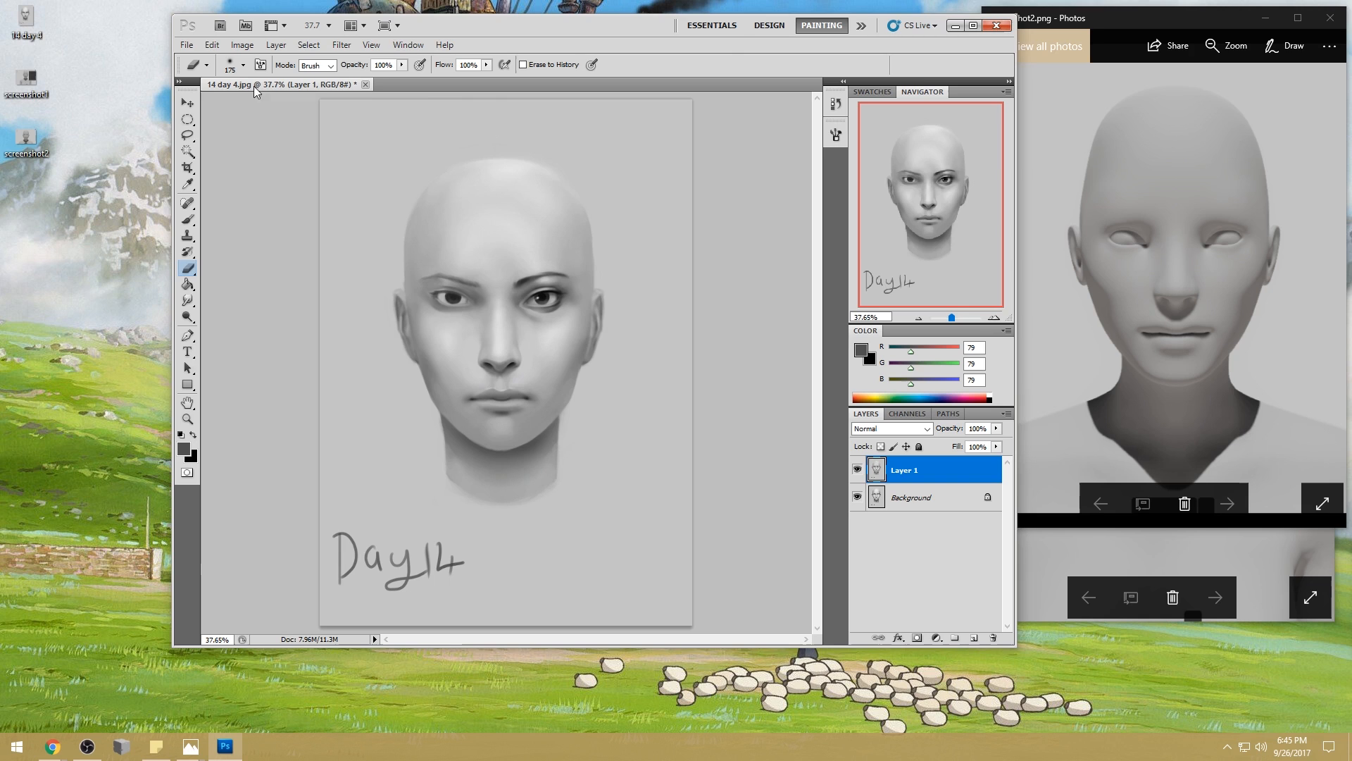
click(243, 65)
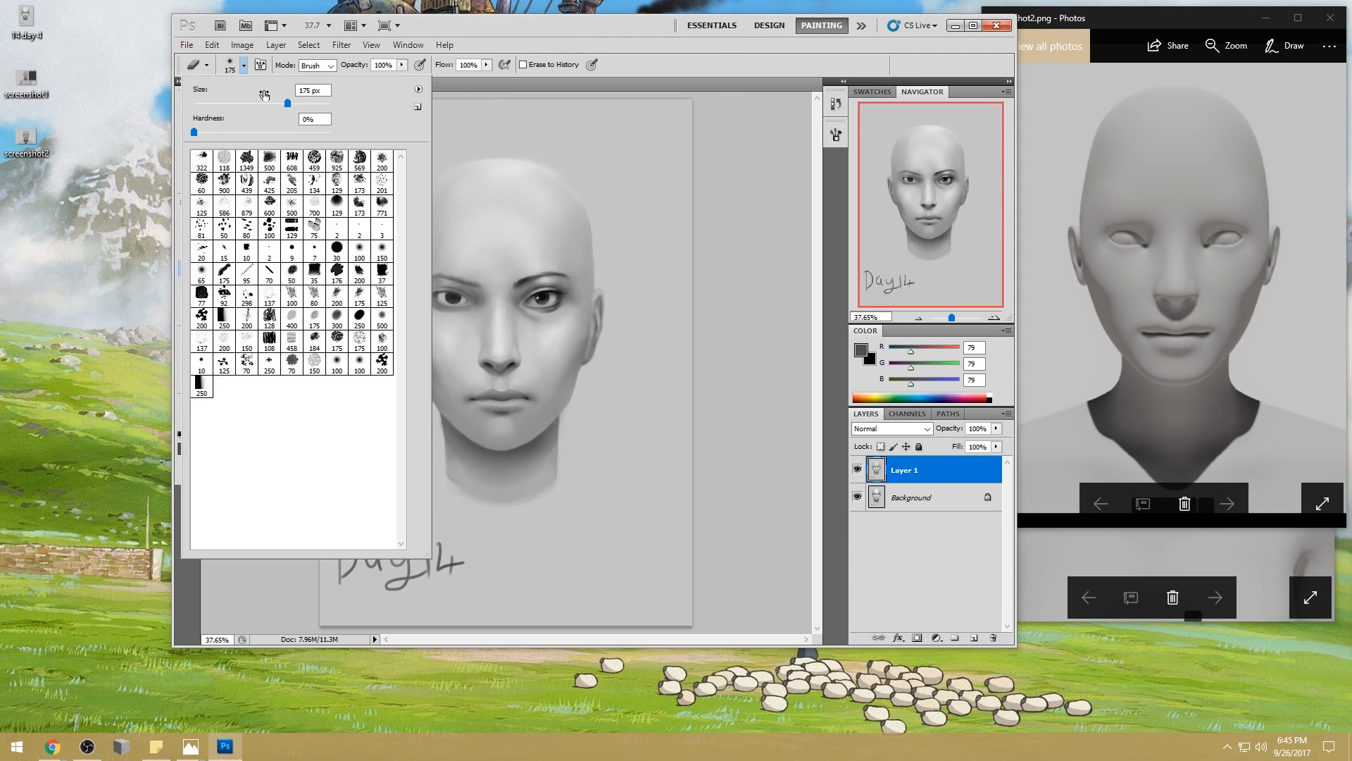
click(243, 65)
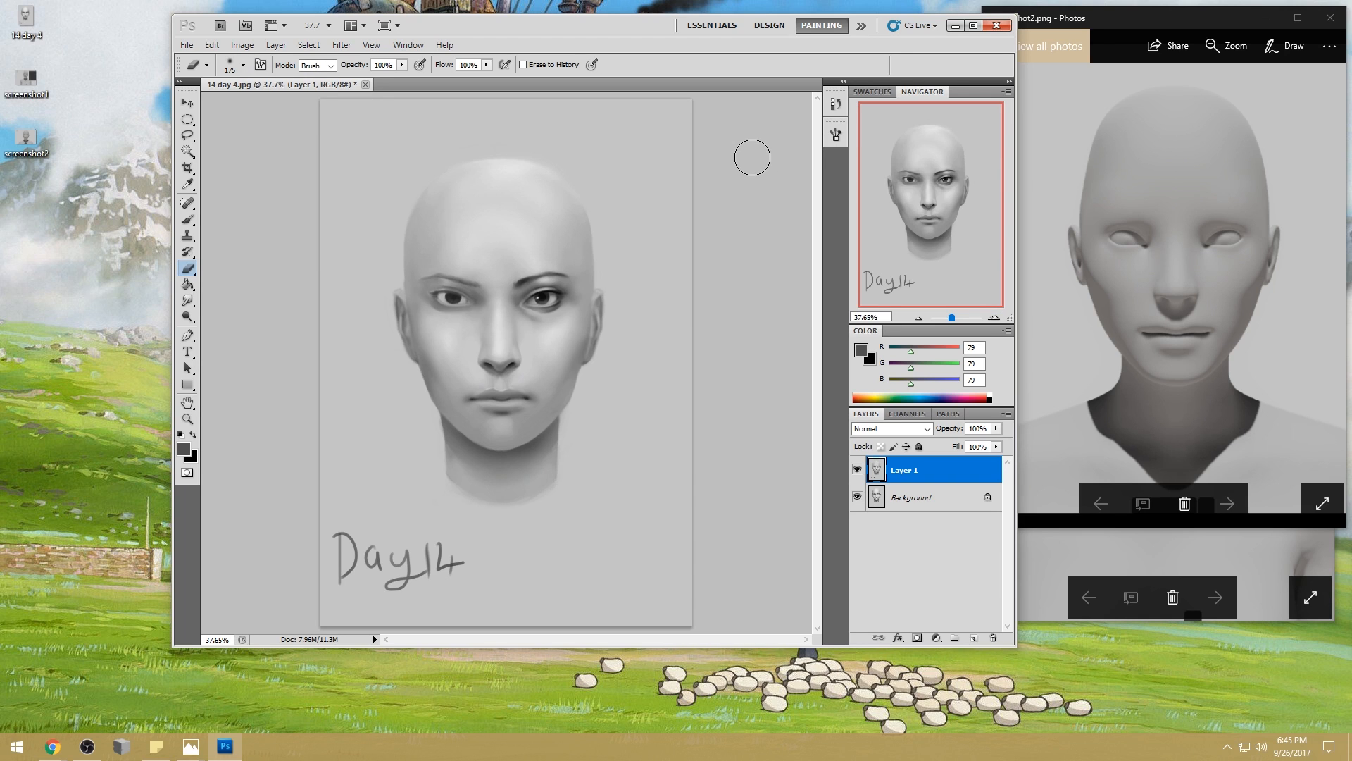
- Set the eraser tip's spacing to 15%, then try a 67% minimum diameter with pen pressure and reset it to 0%
click(836, 104)
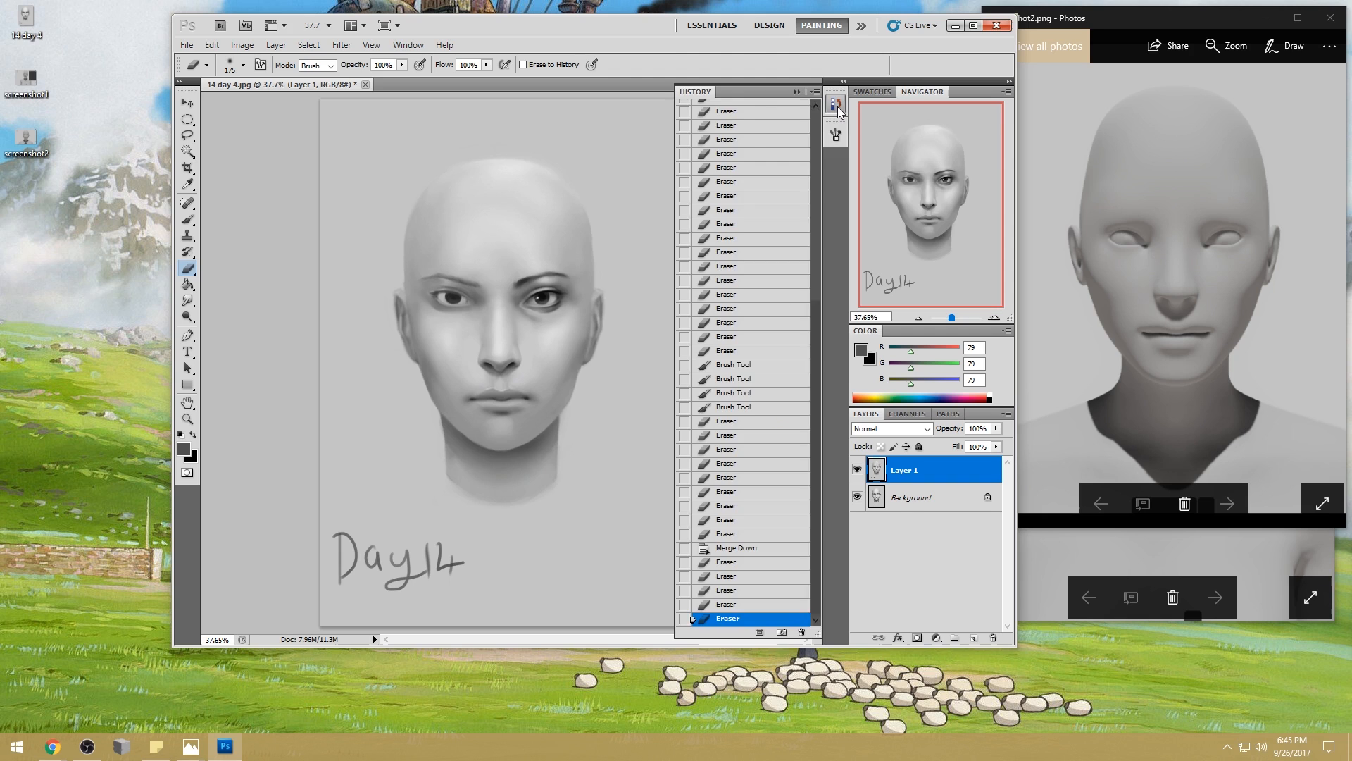
click(836, 137)
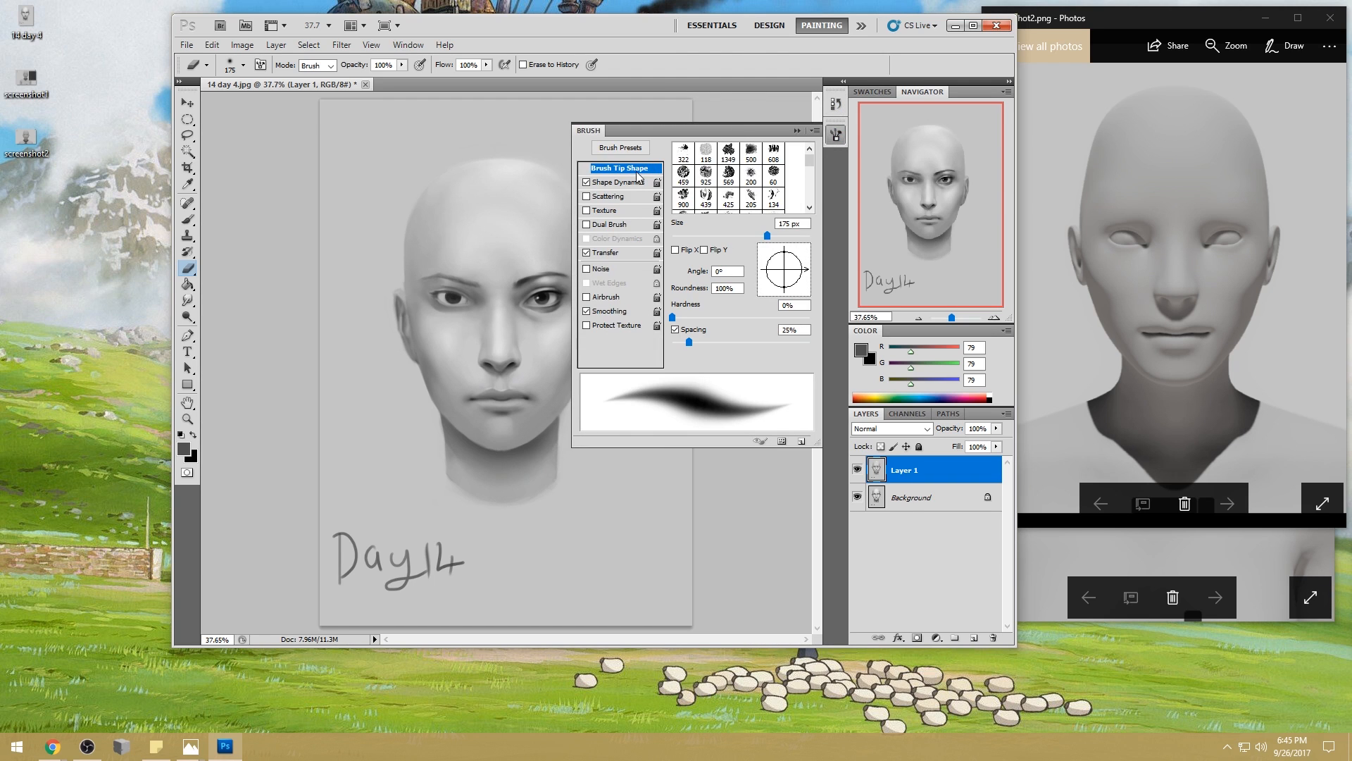
drag(688, 341, 682, 342)
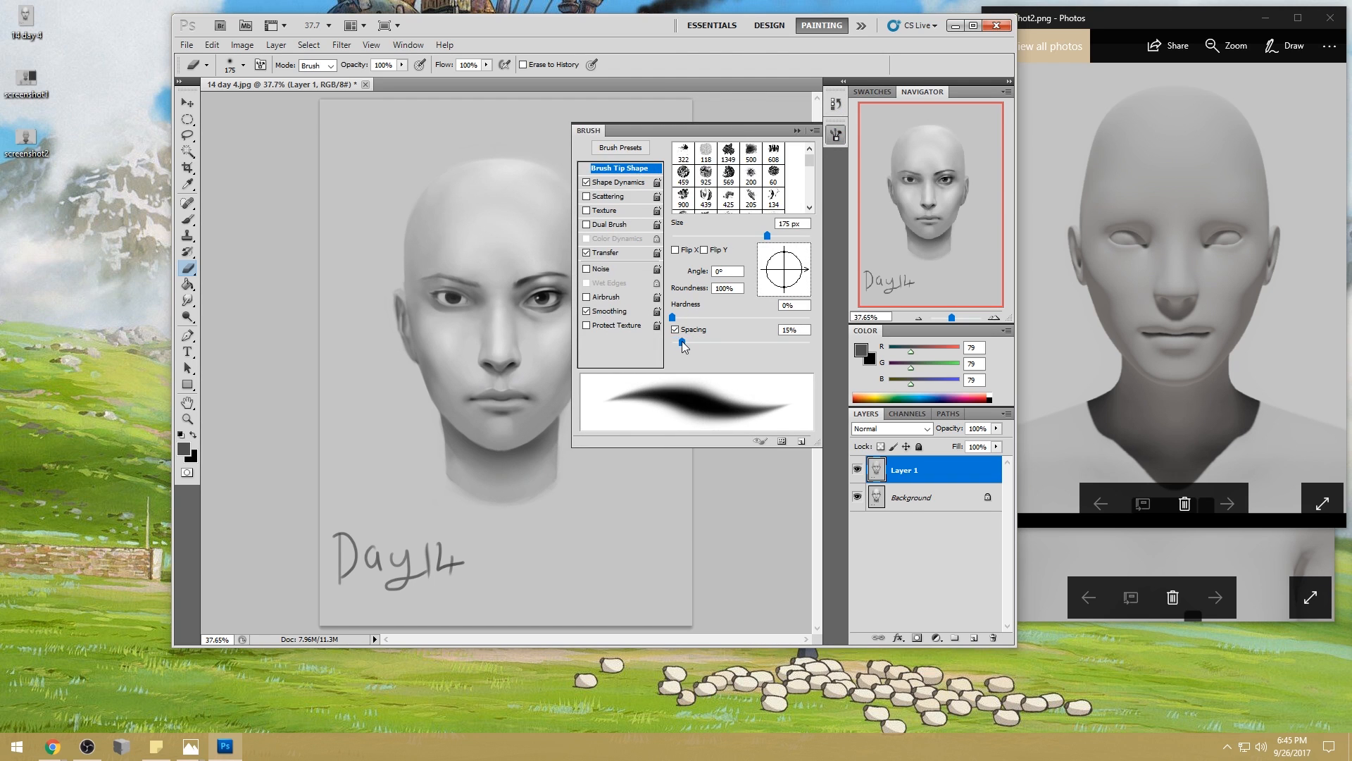
click(629, 183)
mouse_move(734, 159)
mouse_down()
mouse_move(666, 164)
mouse_move(728, 206)
mouse_move(767, 207)
mouse_up()
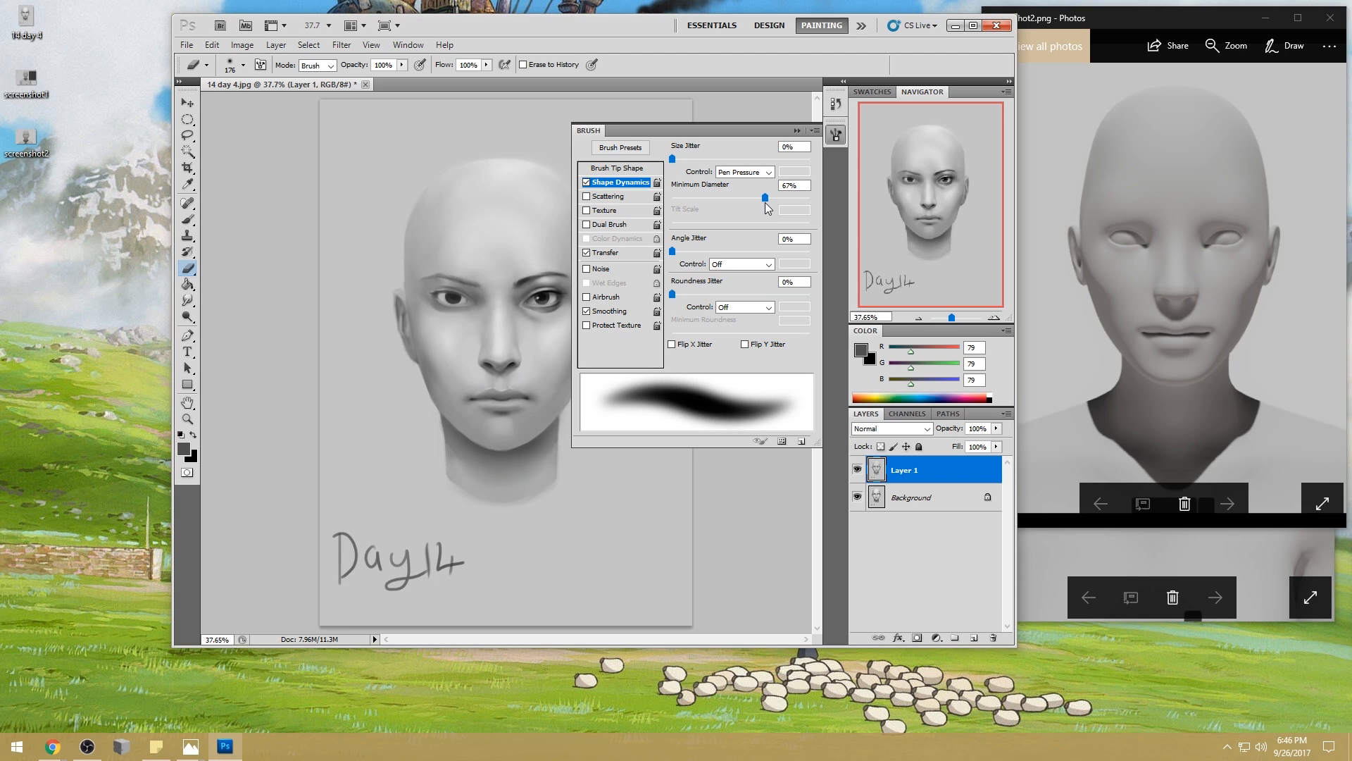
drag(768, 206, 672, 208)
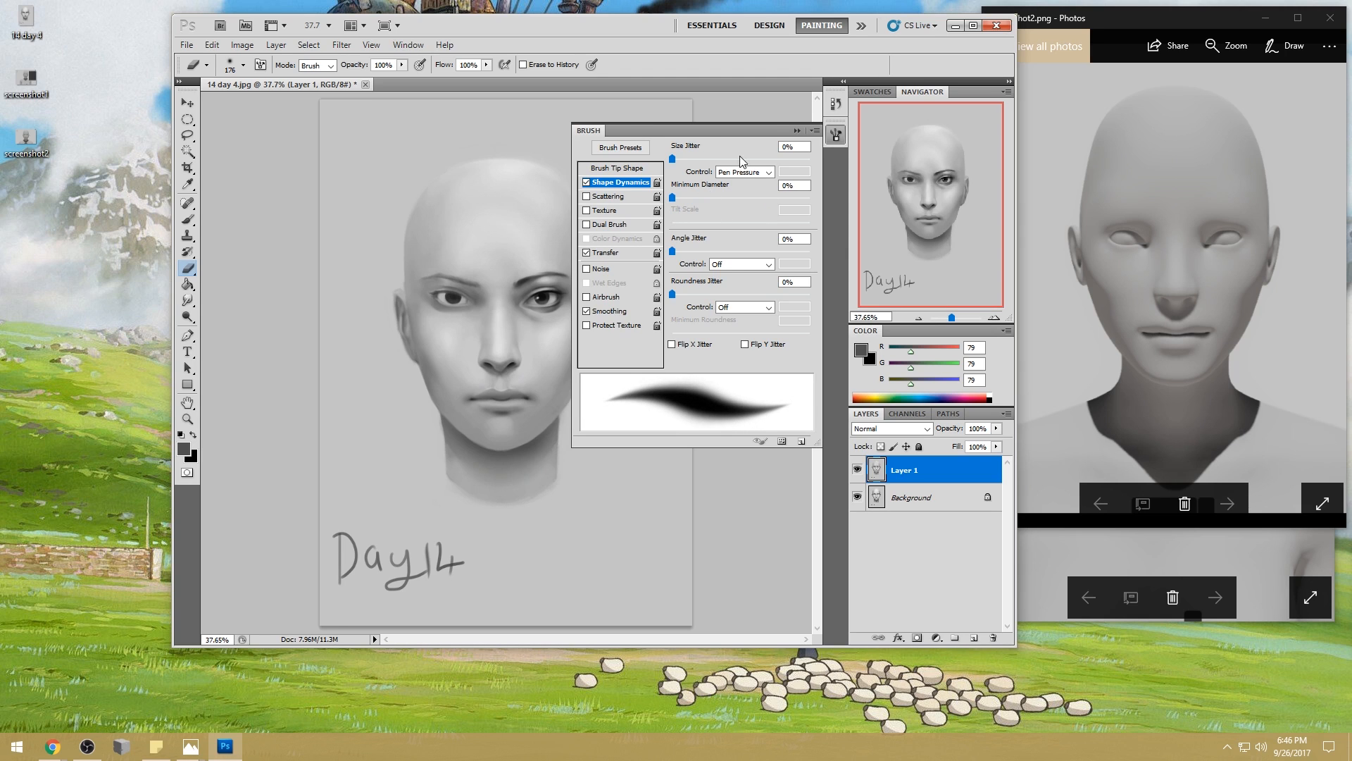
click(796, 131)
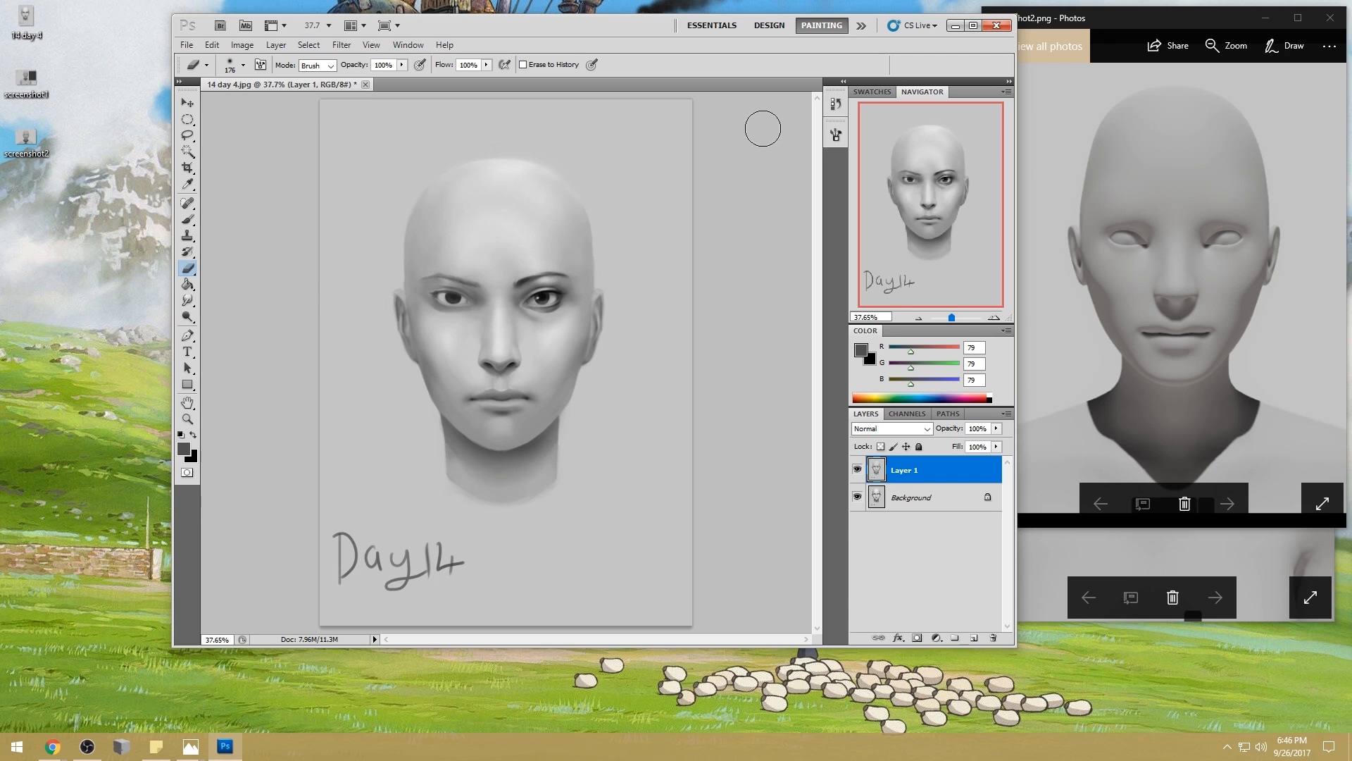
- Sketch demonstration outlines, boxes and hatching over the upper part of the canvas with a 25 px brush at 66% opacity
key(b)
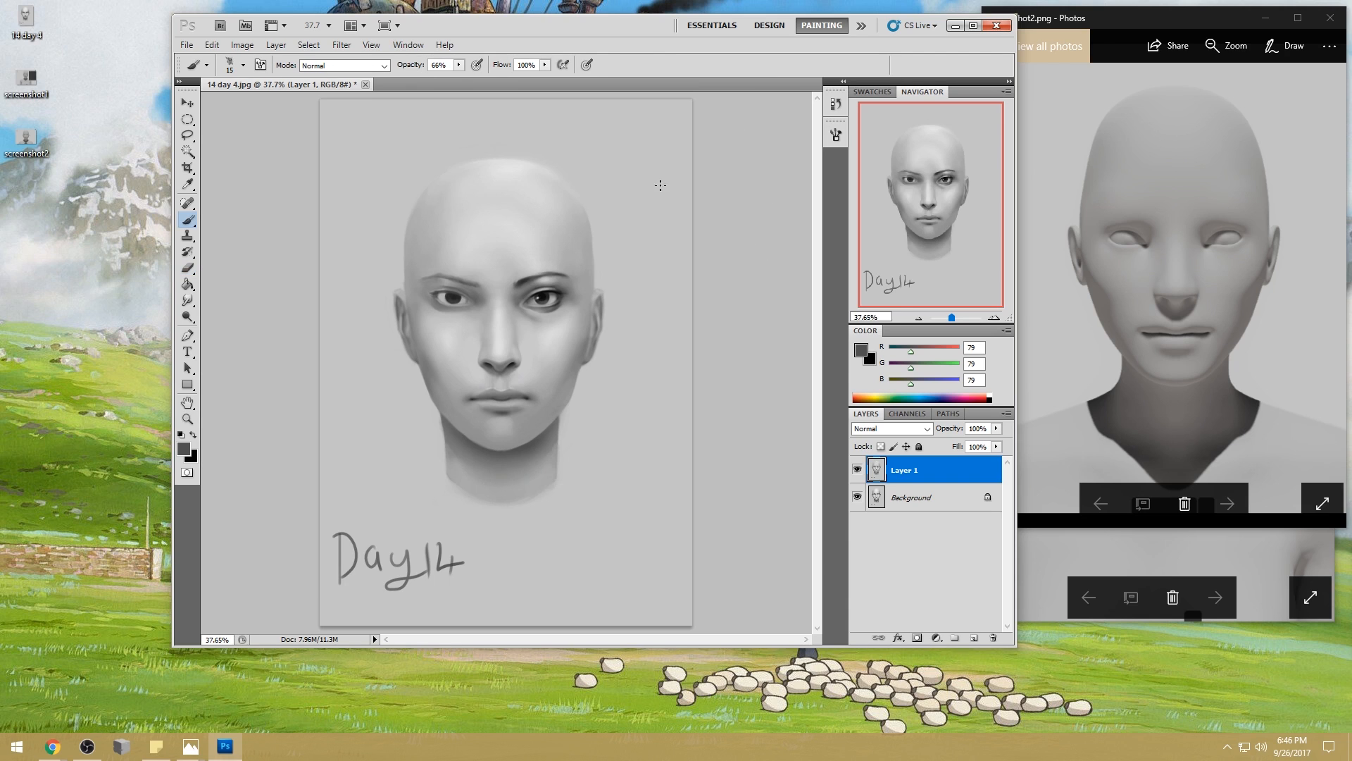
mouse_move(674, 167)
mouse_down()
mouse_move(579, 149)
mouse_move(521, 166)
mouse_move(512, 215)
mouse_move(562, 248)
mouse_move(617, 256)
mouse_move(667, 227)
mouse_move(678, 172)
mouse_up()
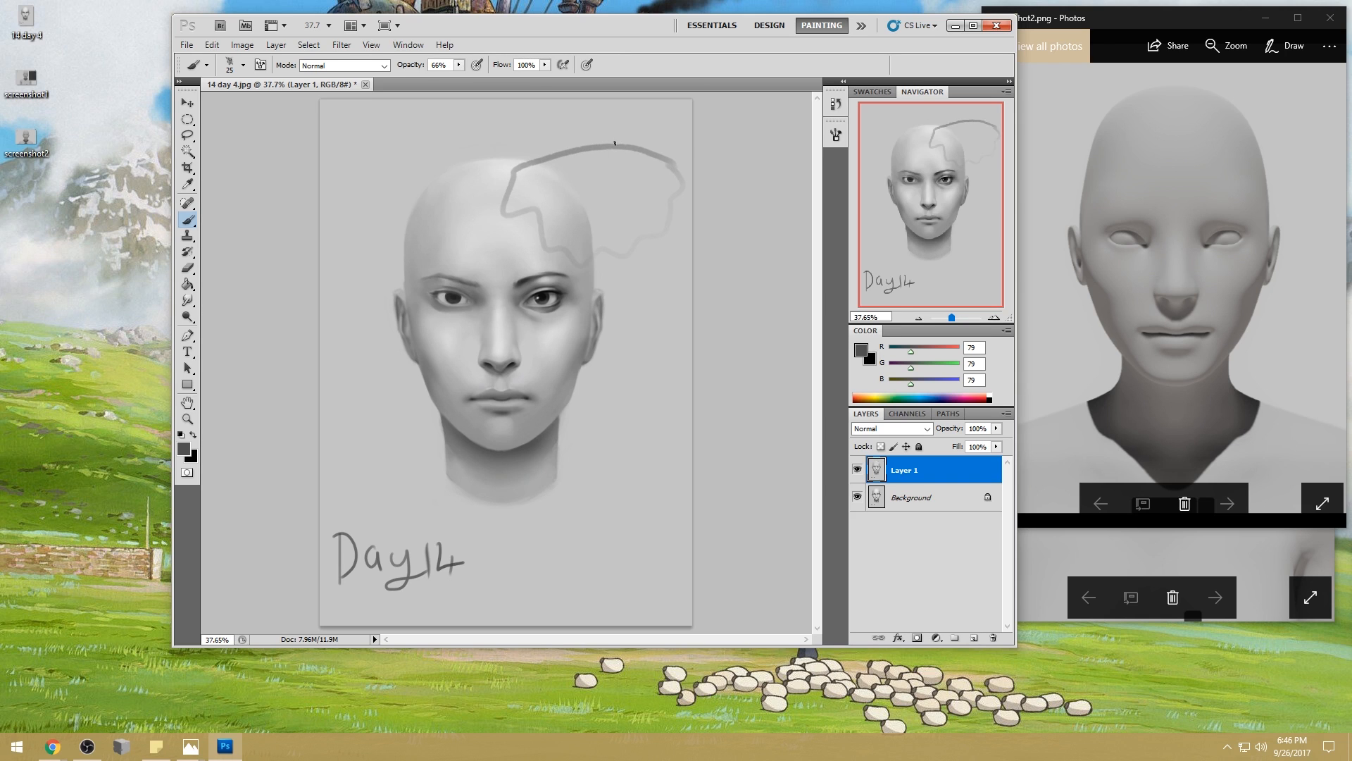
drag(590, 141, 632, 141)
drag(591, 276, 642, 258)
drag(348, 133, 504, 153)
mouse_move(359, 134)
mouse_down()
mouse_move(407, 138)
mouse_move(344, 173)
mouse_move(478, 220)
mouse_up()
drag(486, 152, 480, 225)
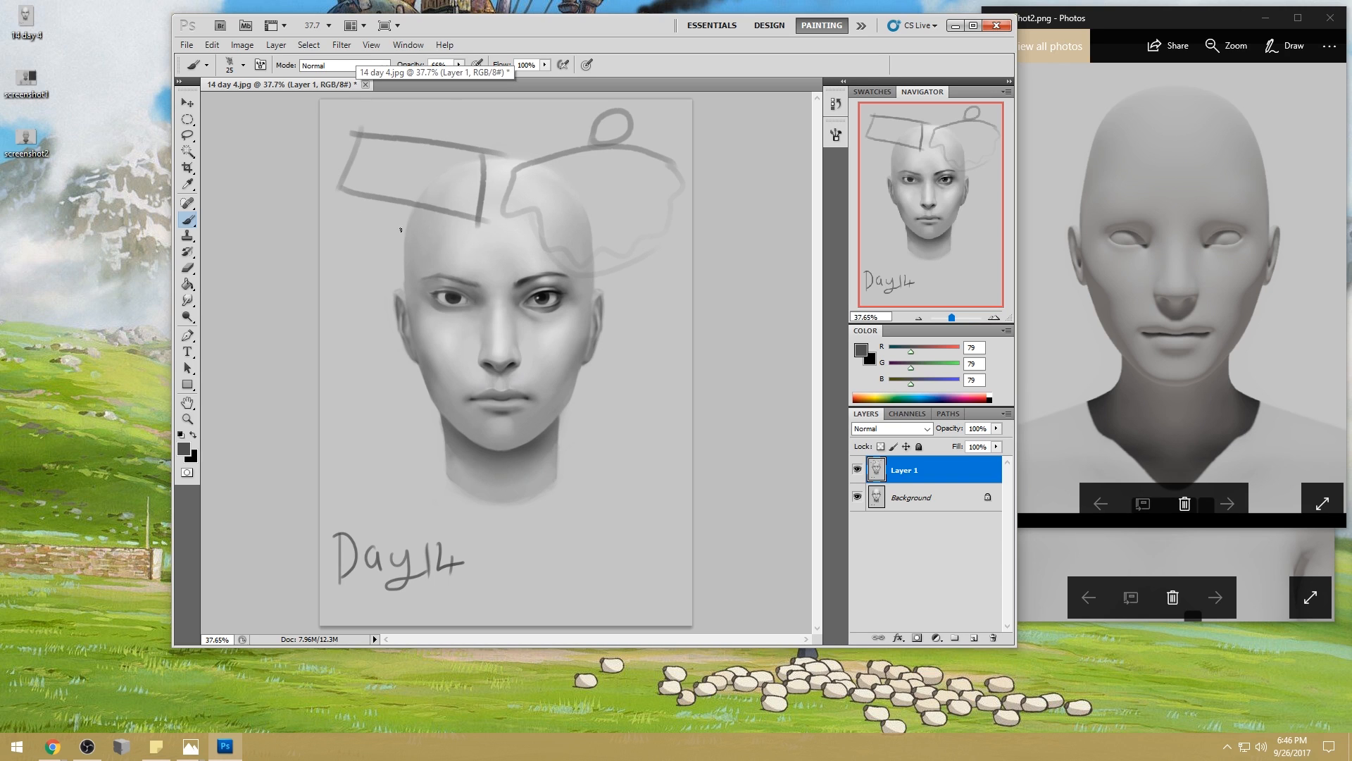
mouse_move(378, 166)
mouse_down()
mouse_move(463, 130)
mouse_move(481, 178)
mouse_up()
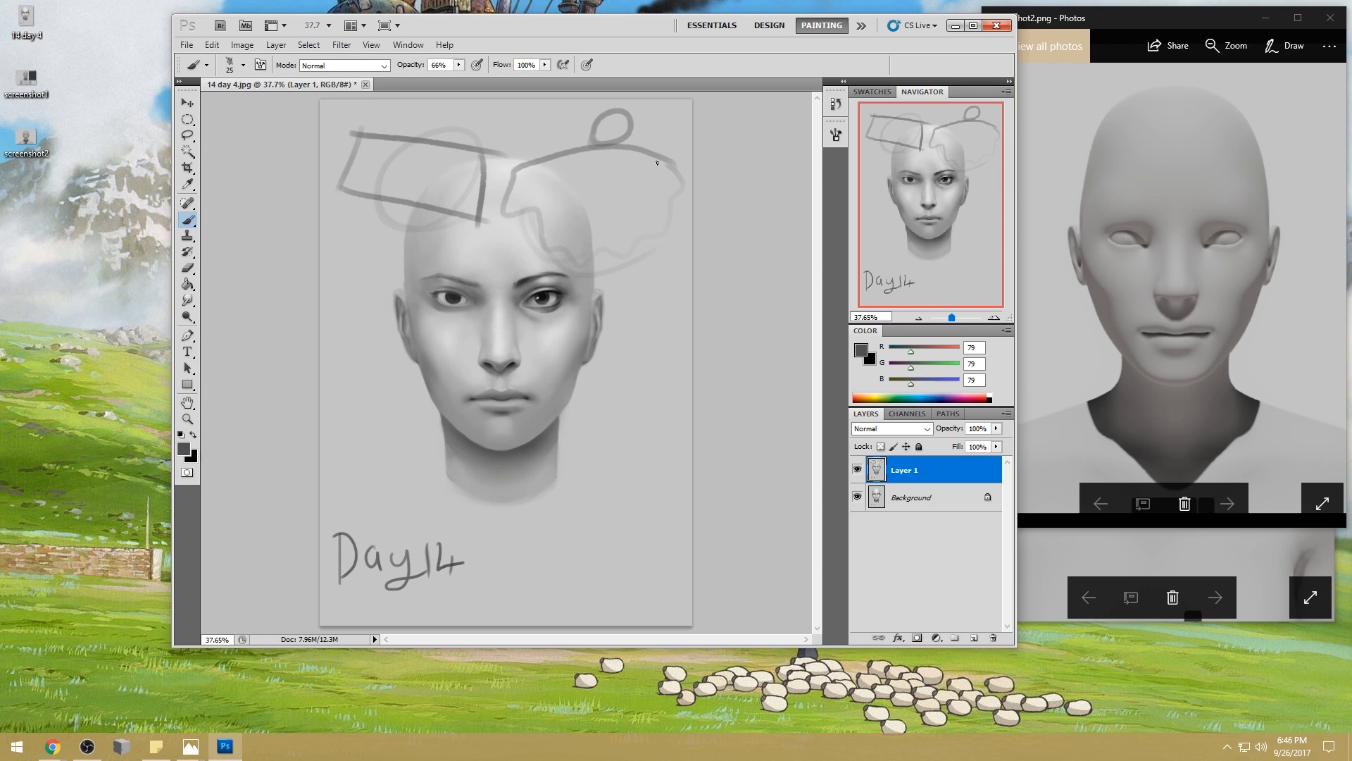
mouse_move(530, 216)
mouse_down()
mouse_move(561, 264)
mouse_move(700, 171)
mouse_up()
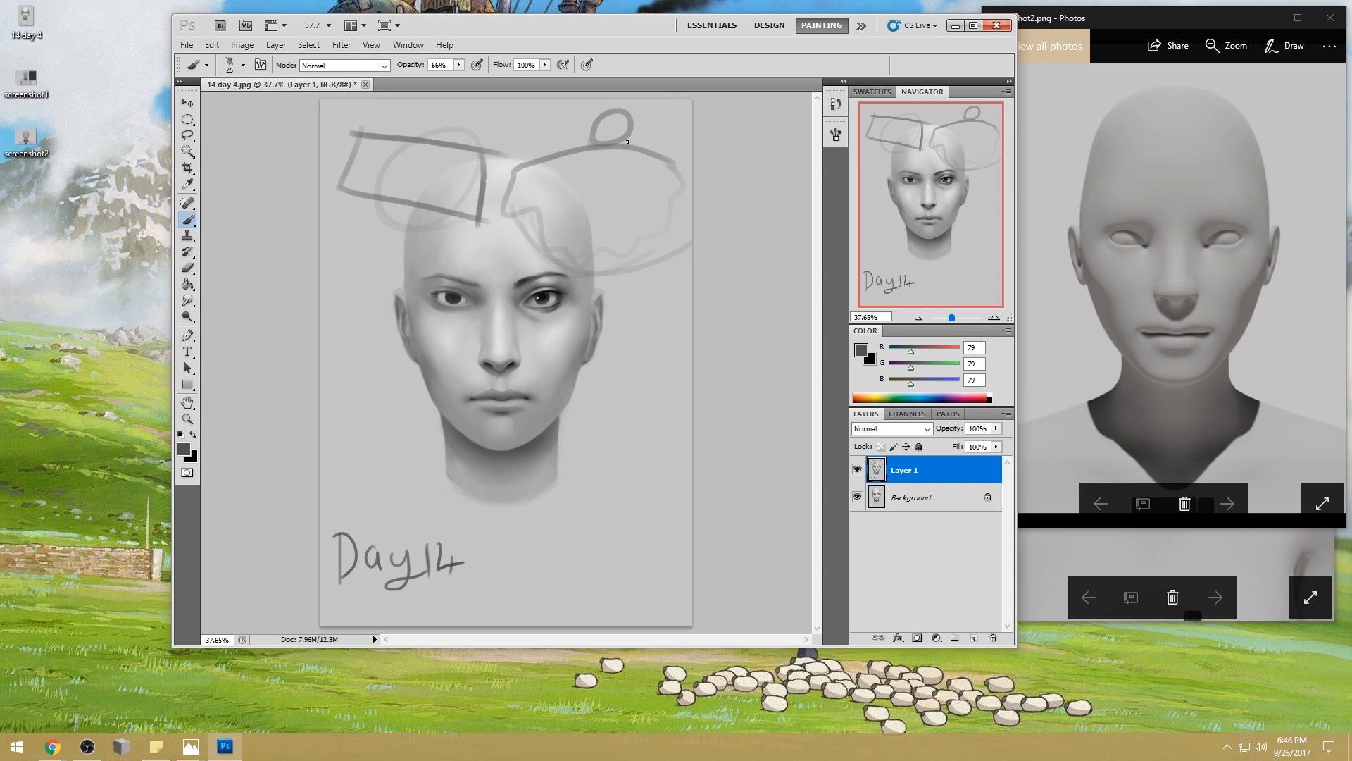
drag(481, 207, 736, 187)
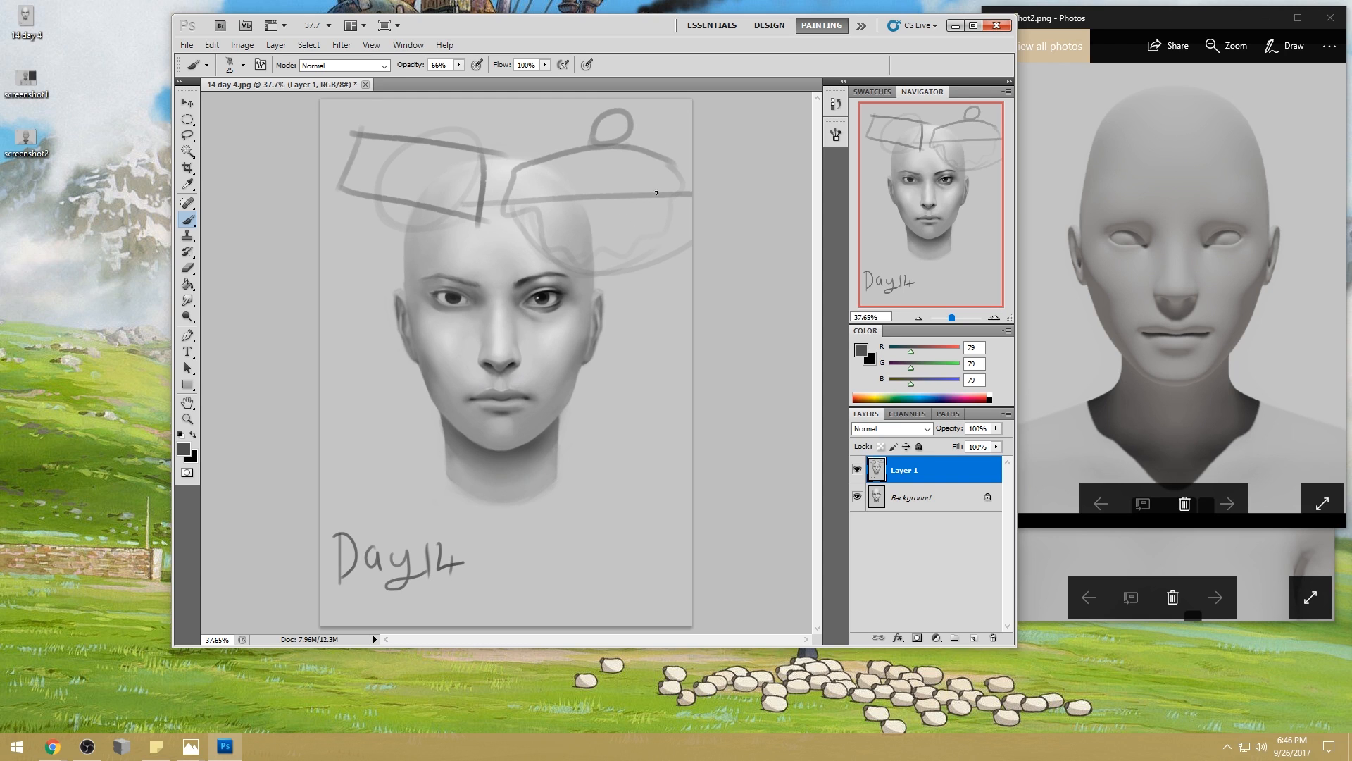
mouse_move(539, 218)
mouse_down()
mouse_move(493, 219)
mouse_move(585, 271)
mouse_move(689, 275)
mouse_up()
mouse_move(518, 152)
mouse_down()
mouse_move(665, 141)
mouse_move(517, 149)
mouse_up()
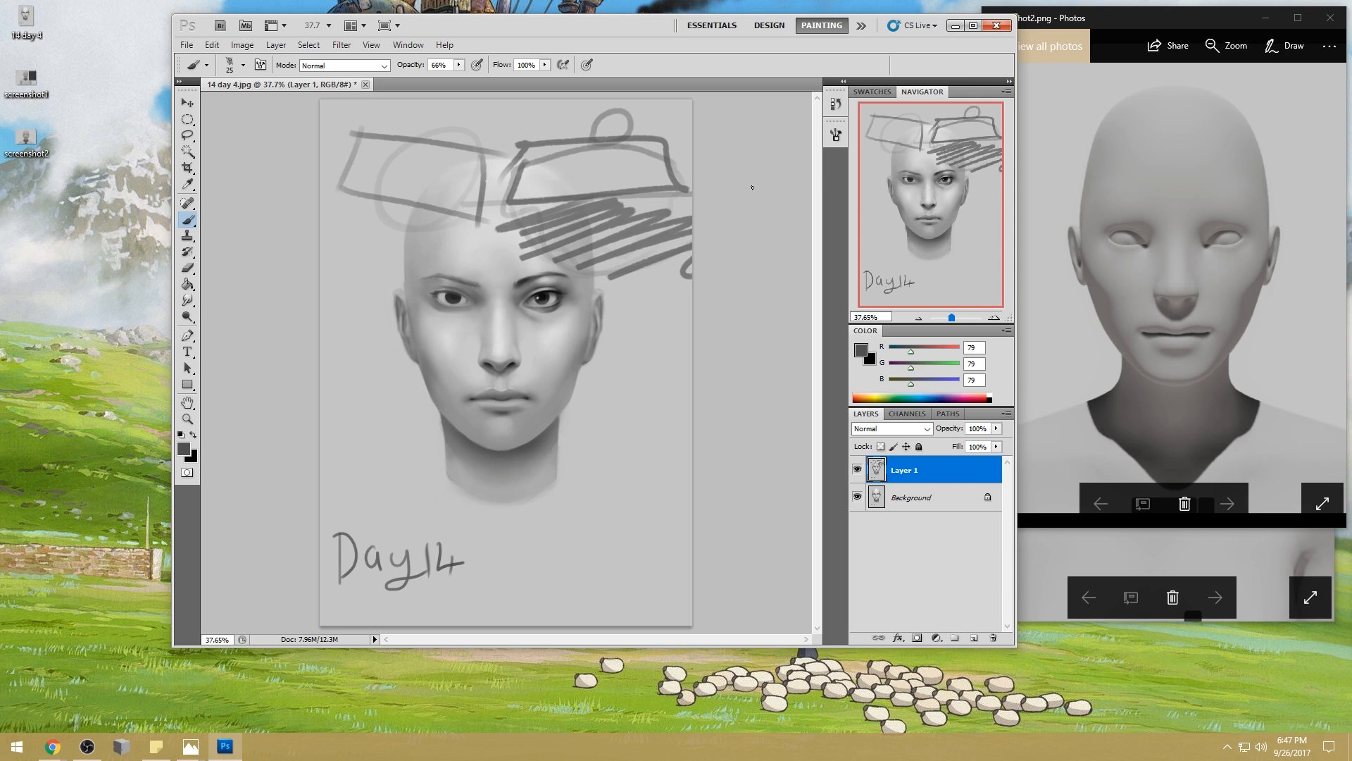
- Undo all the demonstration strokes drawn around the top of the head
key(ctrl+alt+z)
key(ctrl+alt+z)
key(ctrl+alt+z)
key(ctrl+alt+z)
key(ctrl+alt+z)
key(ctrl+alt+z)
key(ctrl+alt+z)
key(ctrl+alt+z)
key(ctrl+alt+z)
key(ctrl+alt+z)
key(ctrl+alt+z)
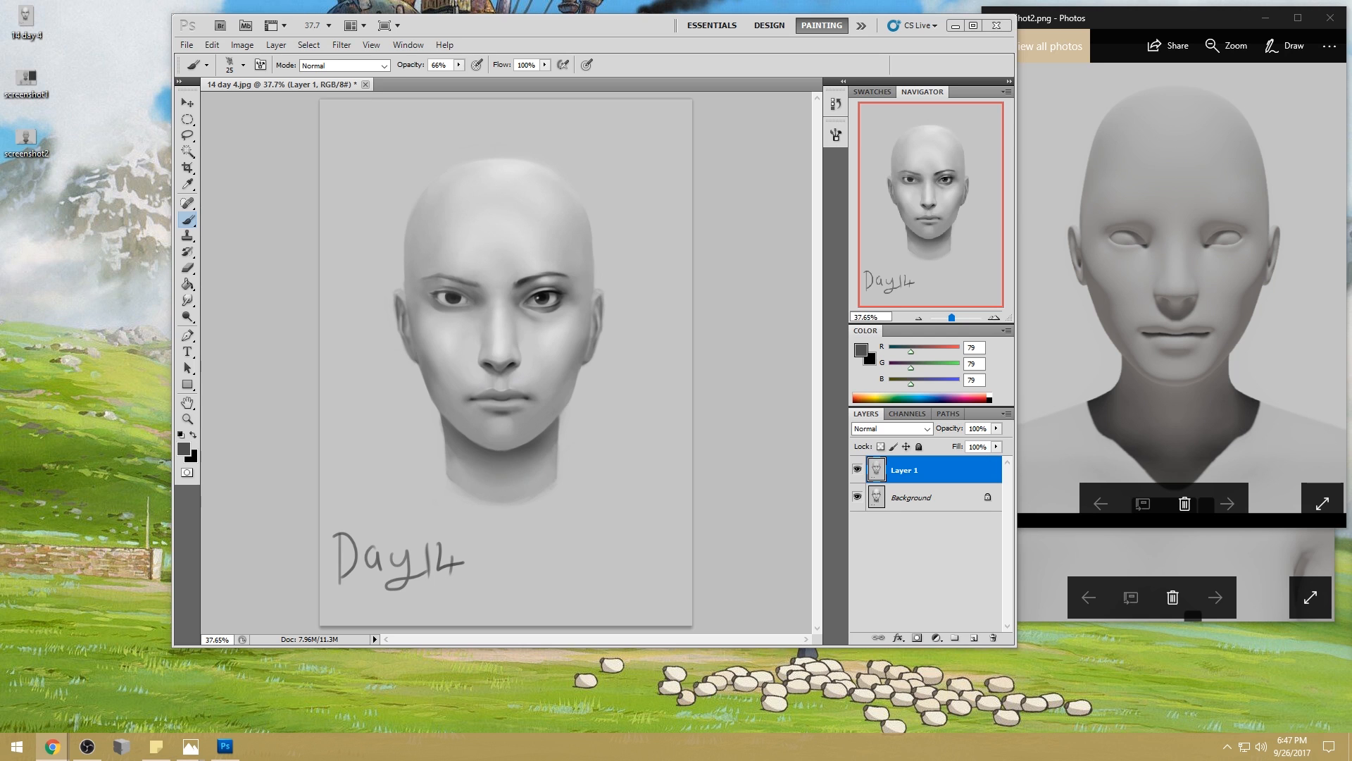
click(52, 746)
text(www.istebrak.)
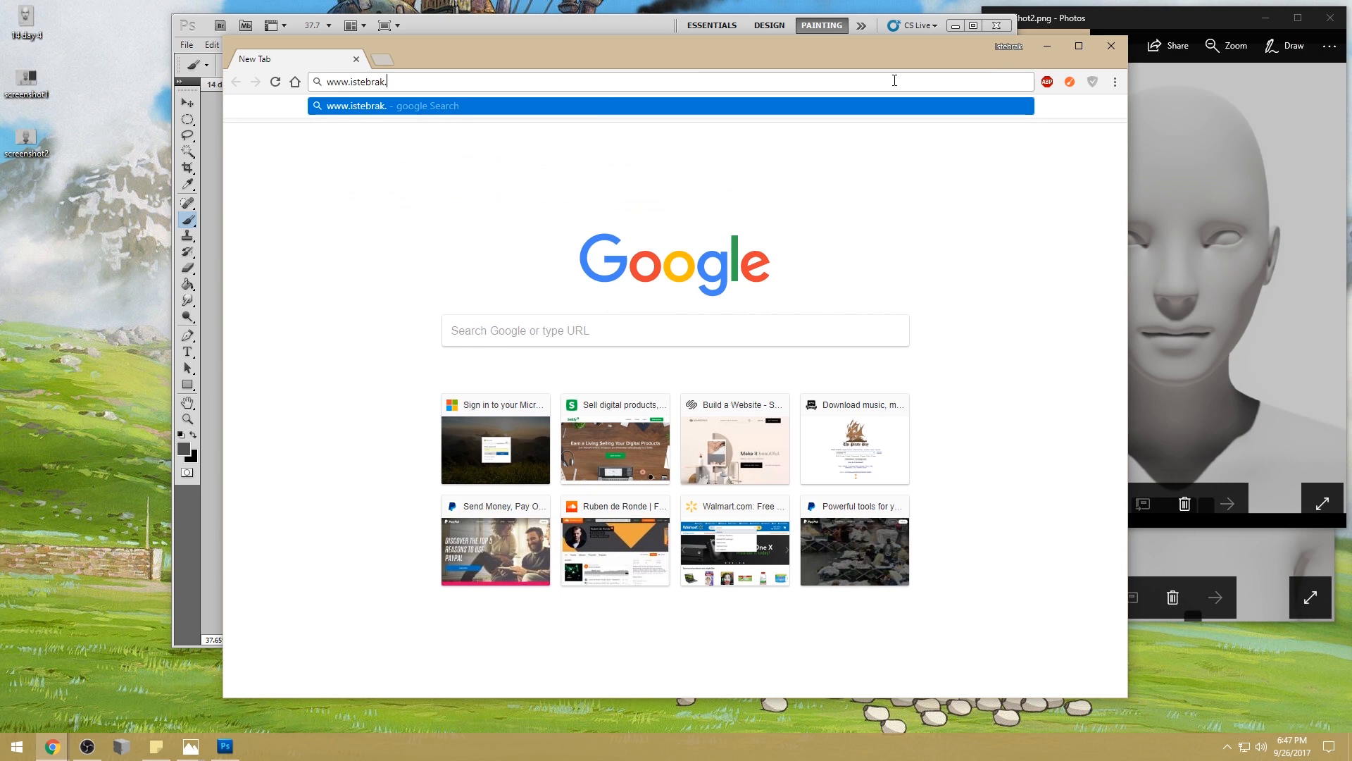
text(com)
key(Return)
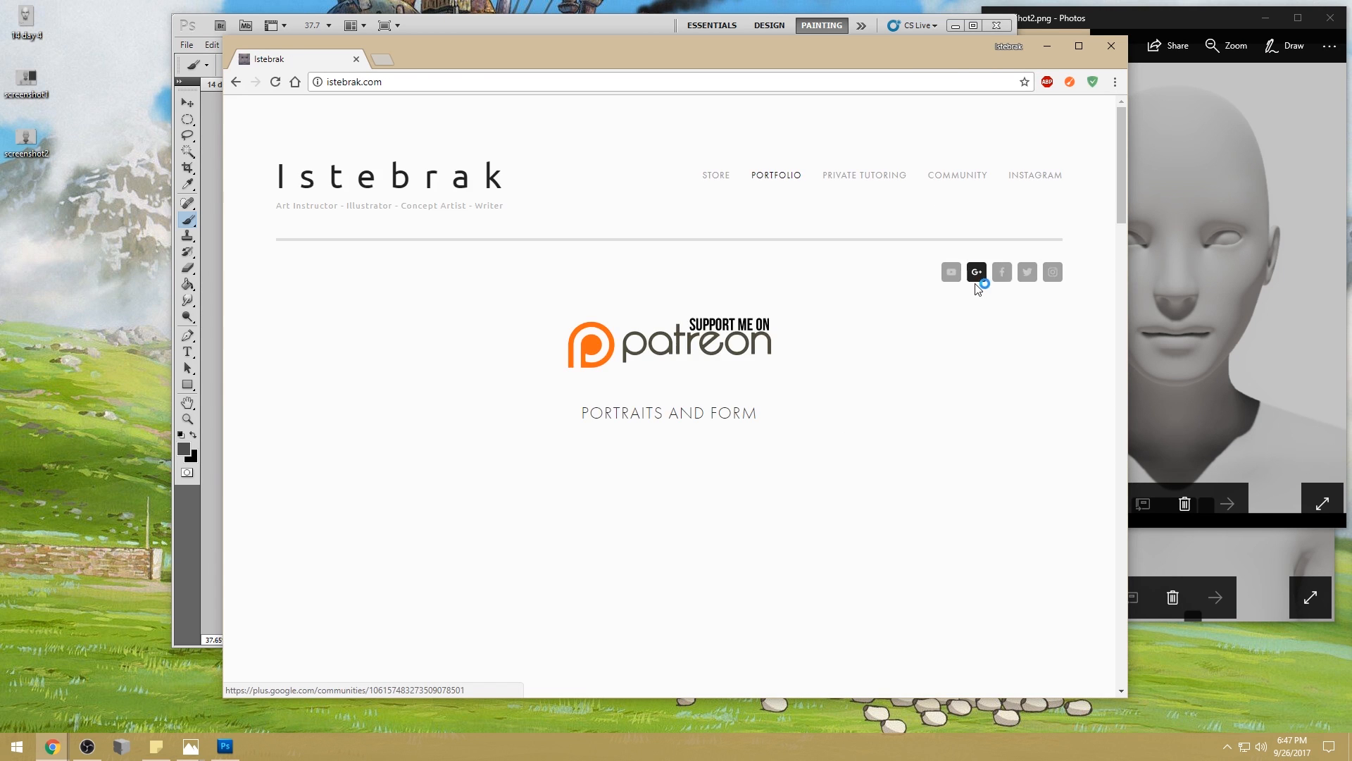
right_click(976, 280)
click(1007, 289)
click(483, 65)
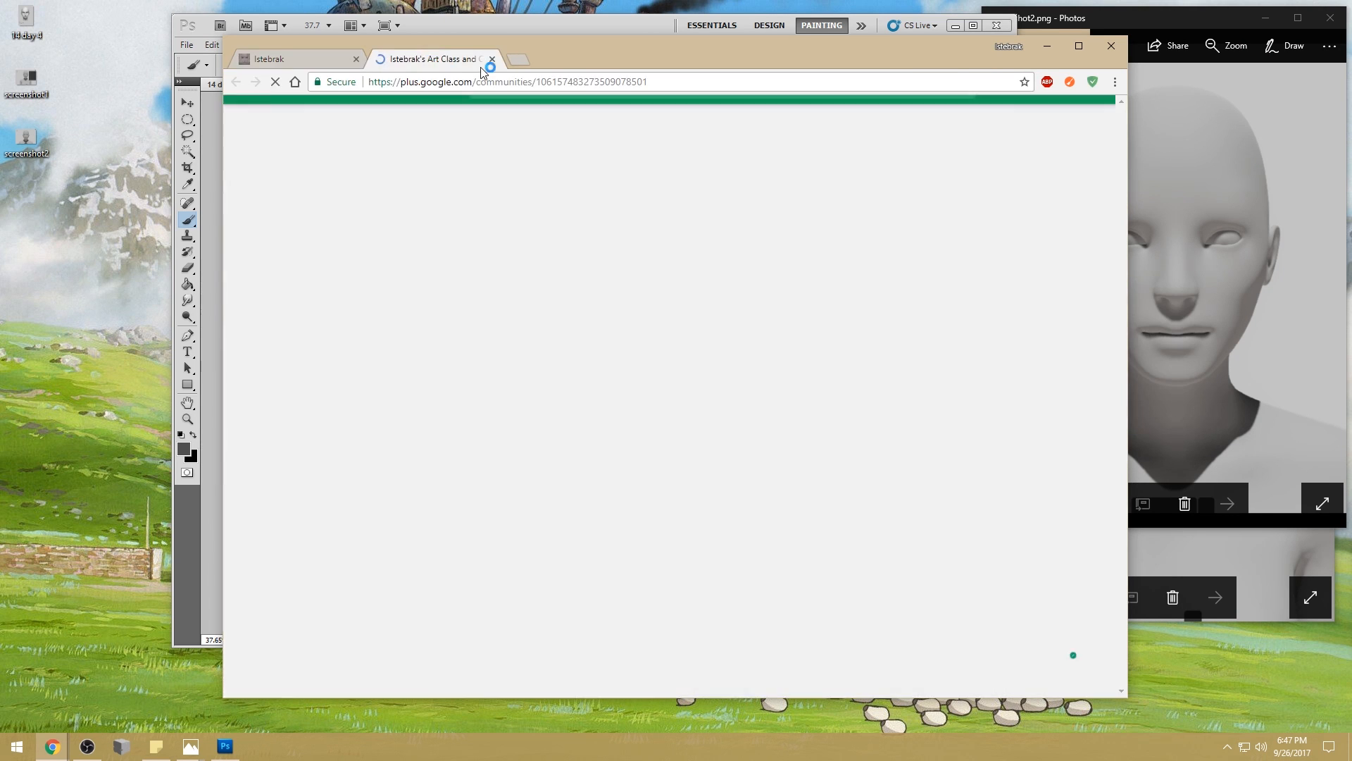
- Show the Google+ community beside the istebrak.com portfolio and filter its posts to the category with the day-by-day portraits
click(294, 59)
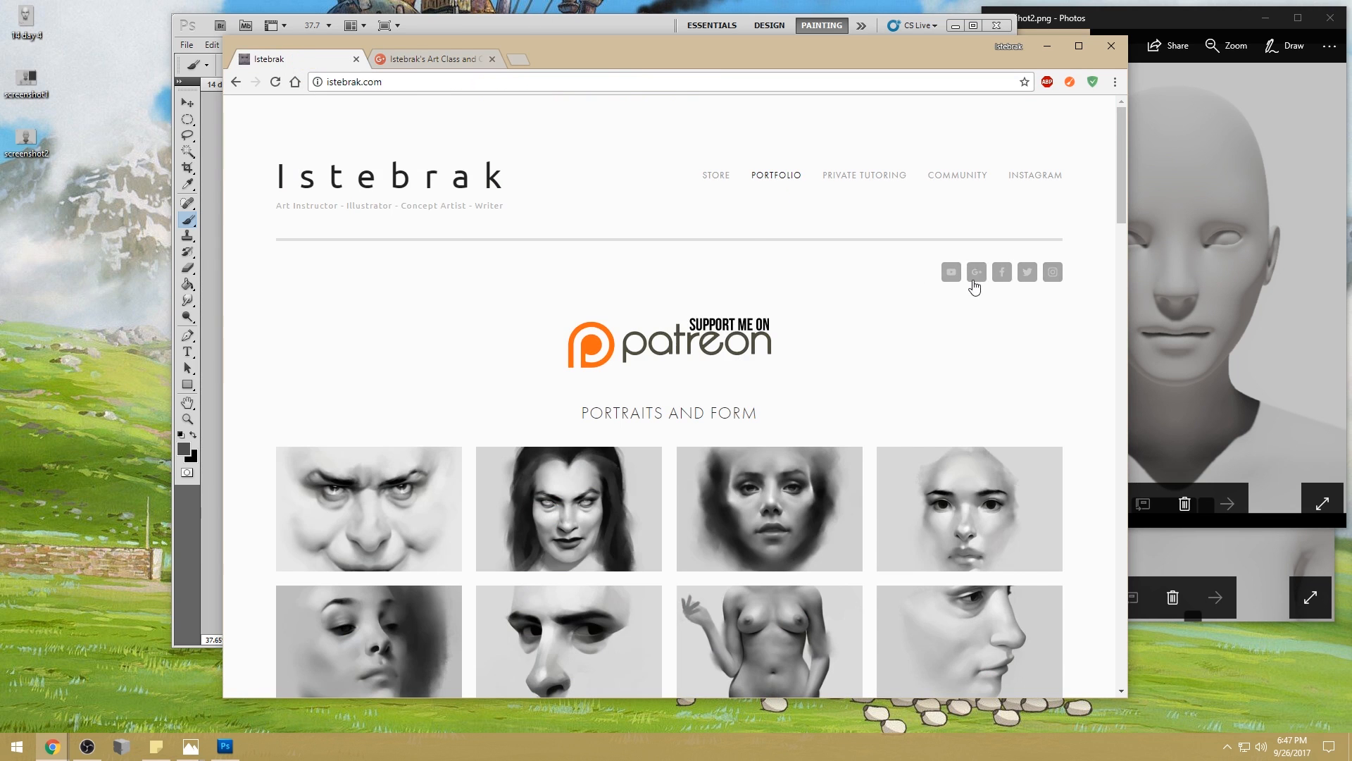
click(417, 59)
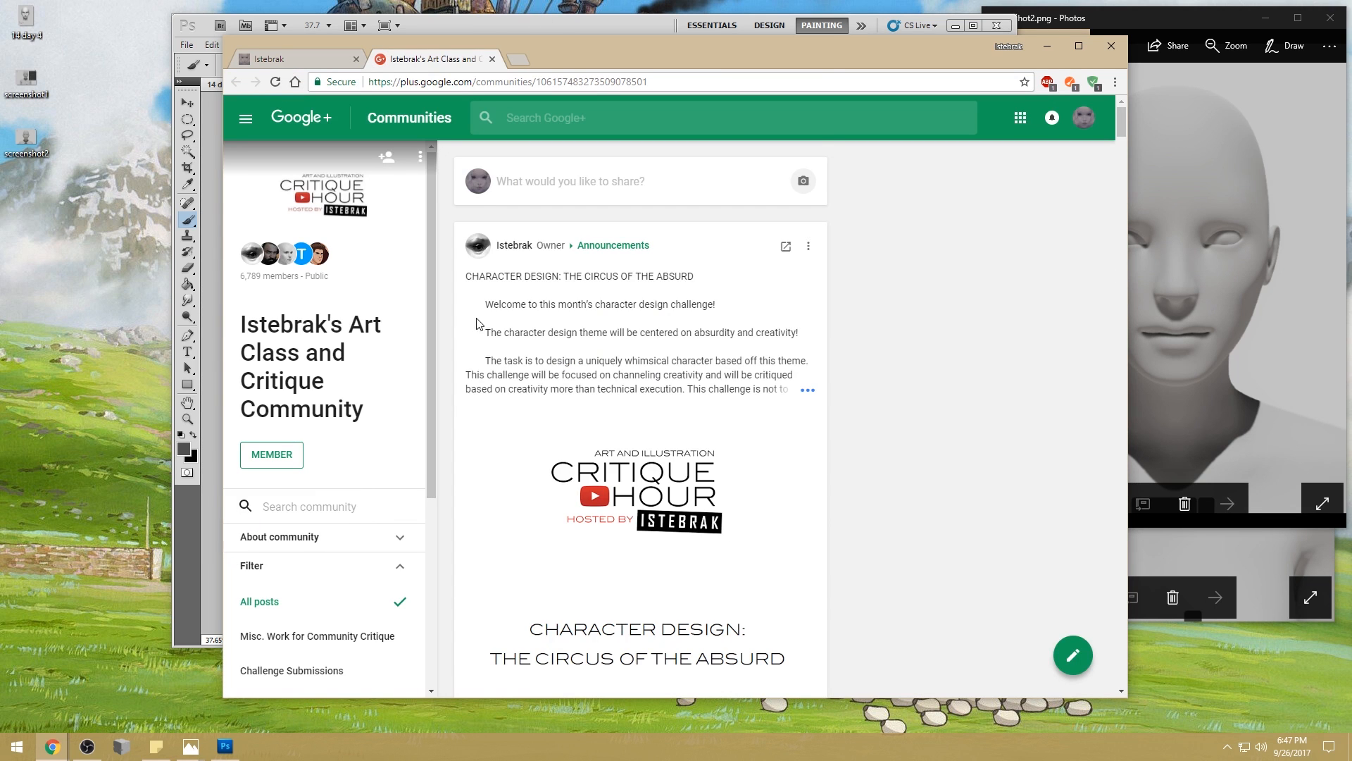
scroll(478, 324, down, 10)
drag(431, 446, 445, 616)
scroll(395, 606, down, 1)
click(332, 589)
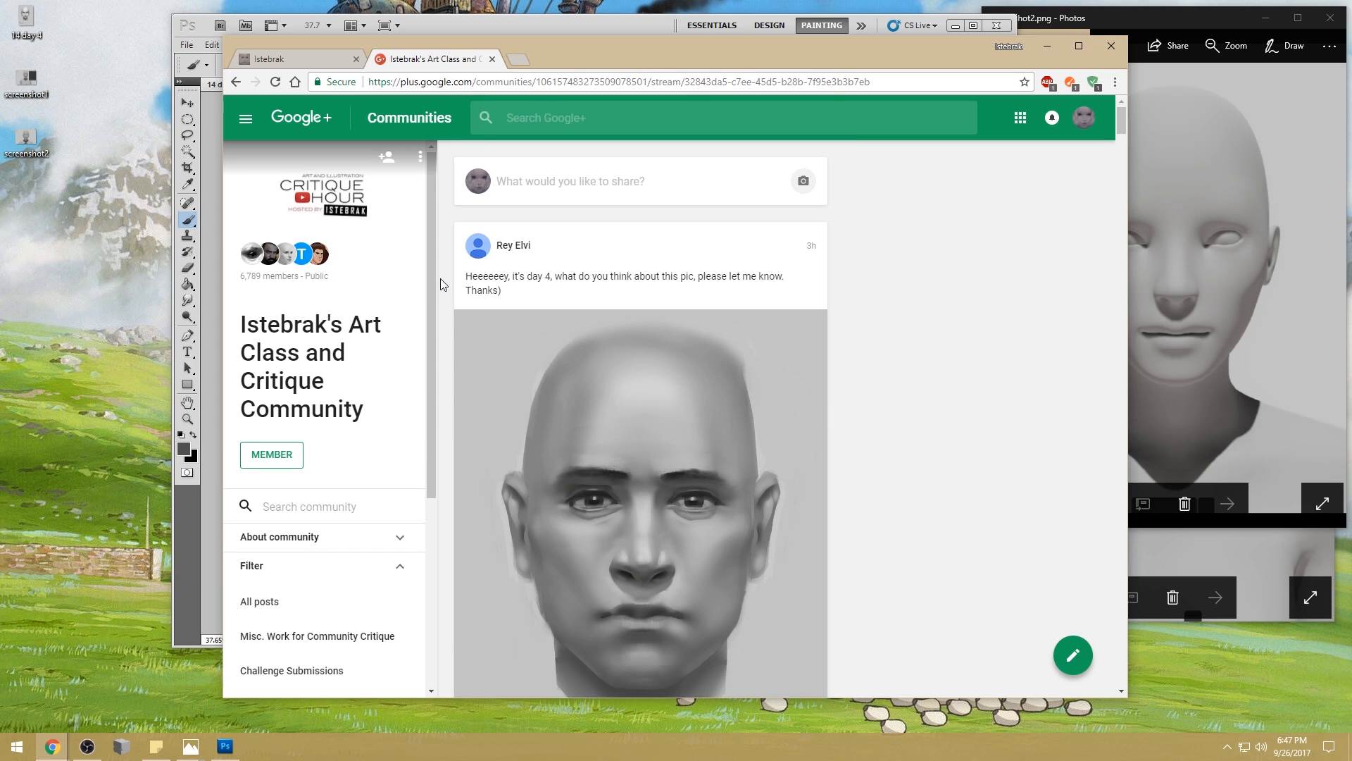
- Look through the day-by-day portrait posts in the community and switch back to Photoshop
scroll(440, 277, down, 10)
scroll(443, 277, down, 14)
scroll(442, 278, up, 5)
scroll(442, 278, up, 20)
click(1047, 47)
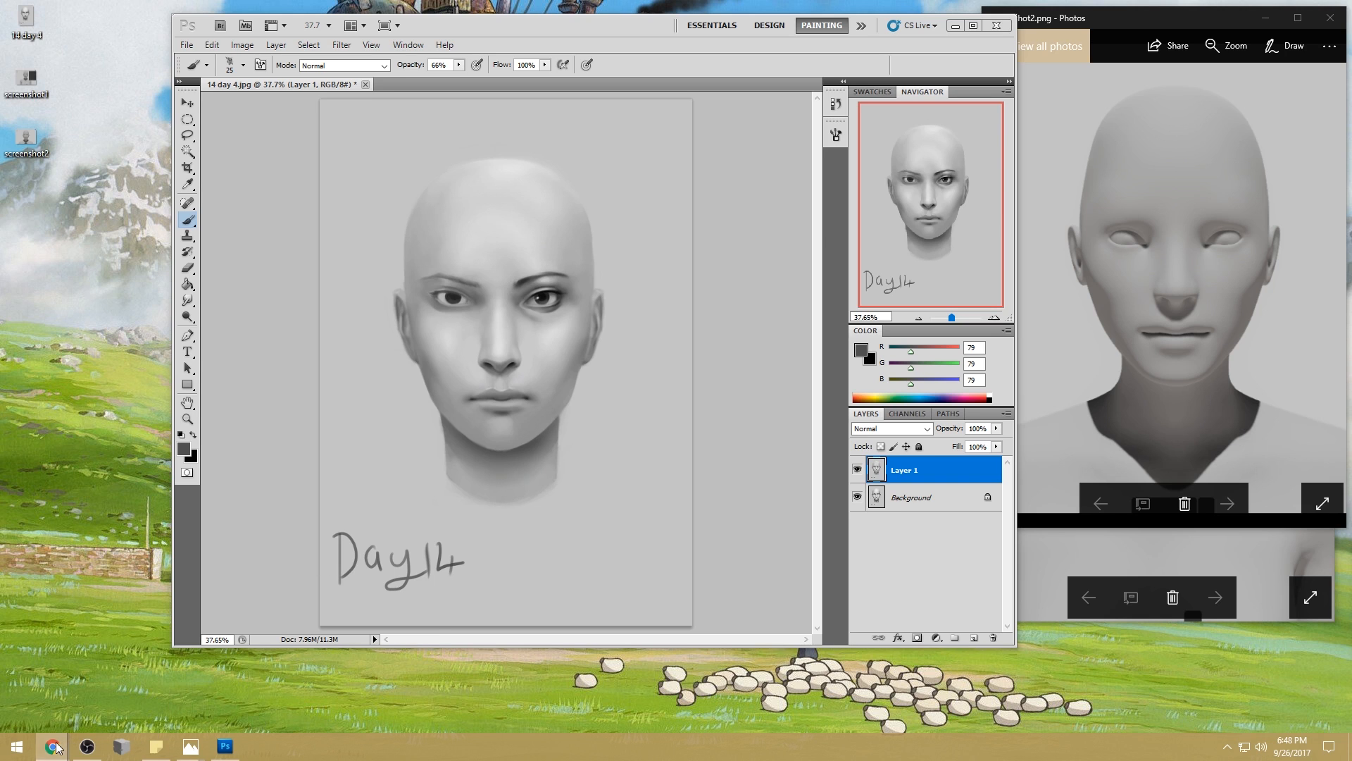
mouse_move(57, 746)
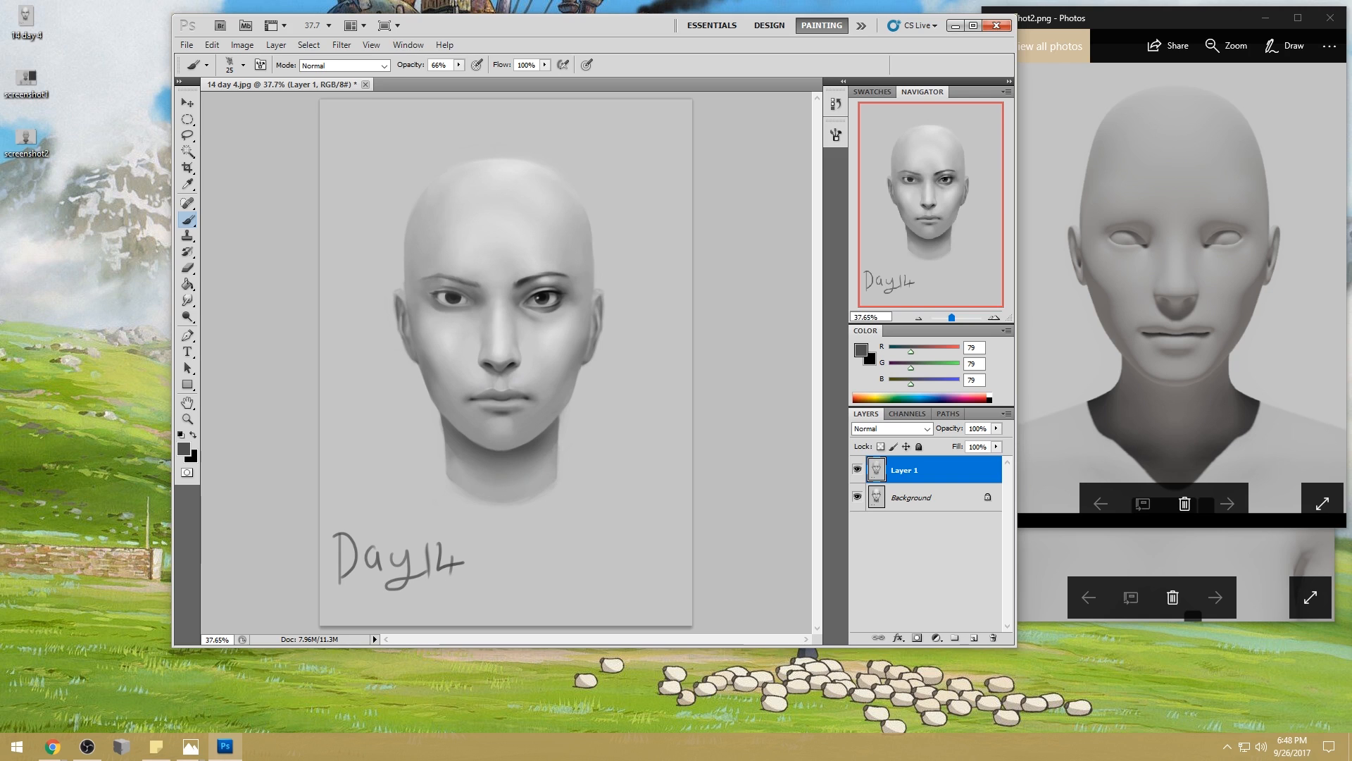
key(alt+Tab)
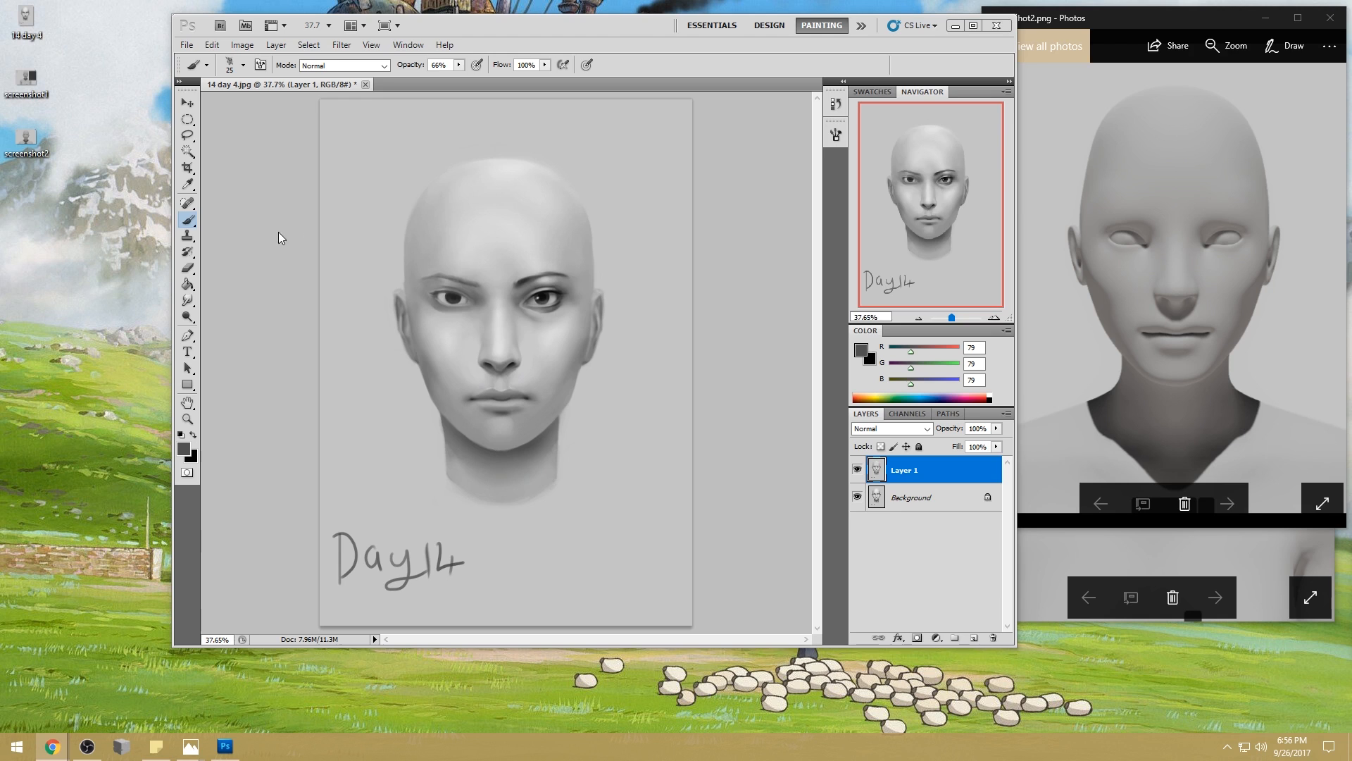
- Select the Smudge tool and review the Shape Dynamics settings of its brush
click(191, 303)
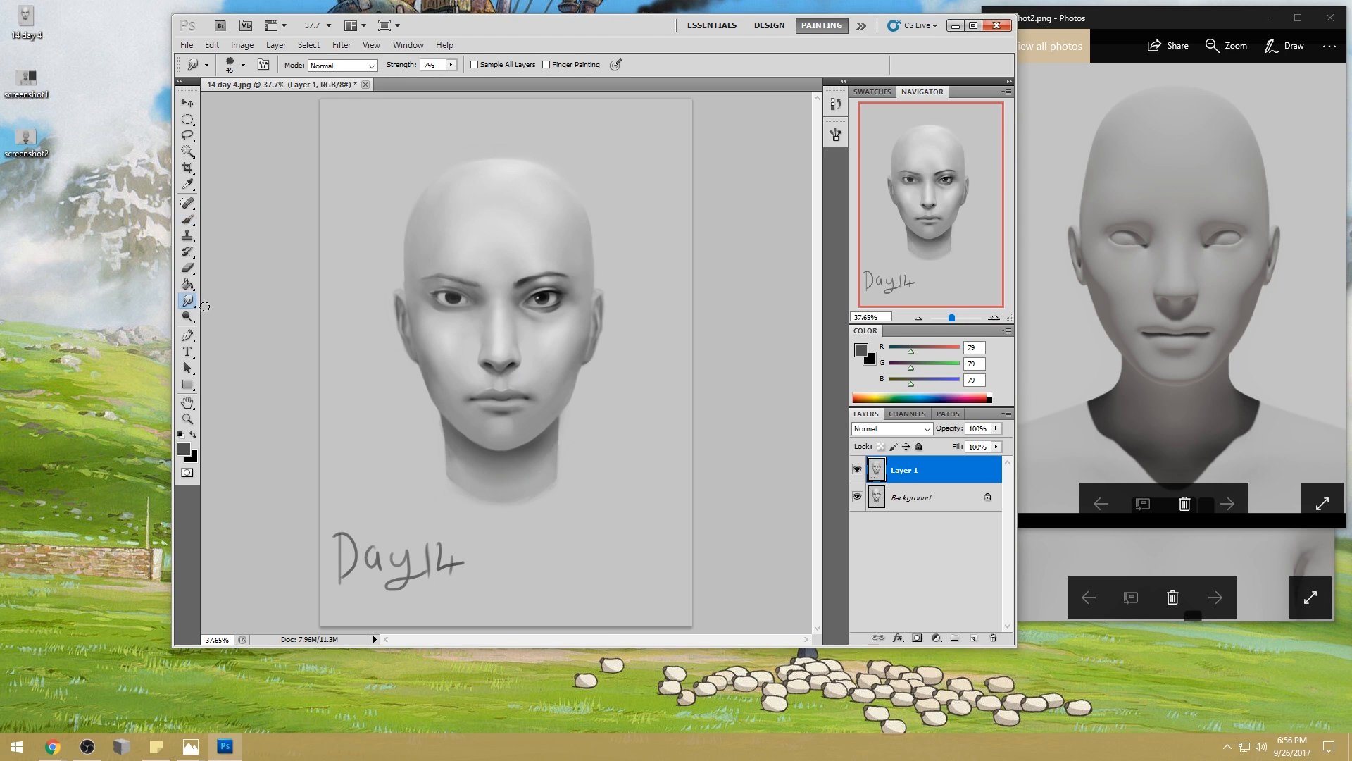
right_click(189, 302)
click(261, 325)
click(844, 139)
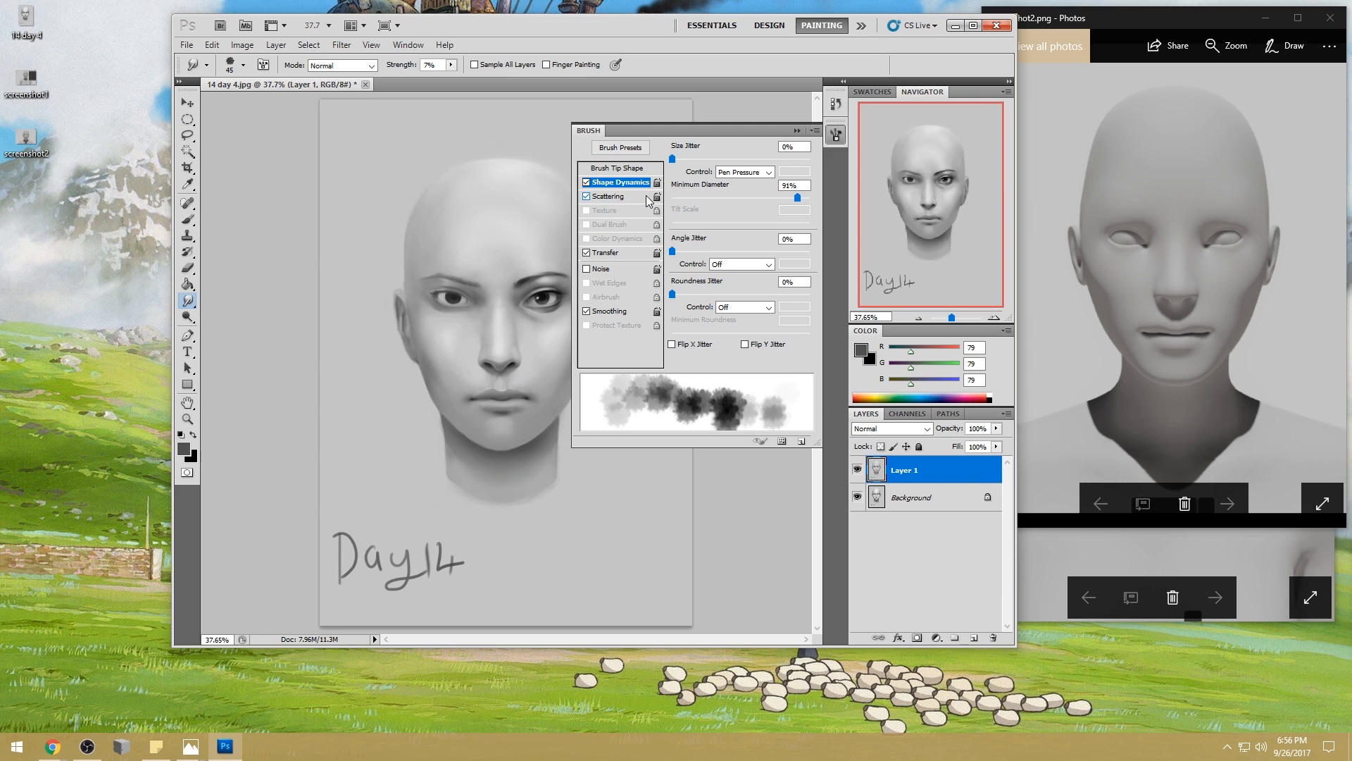
click(797, 130)
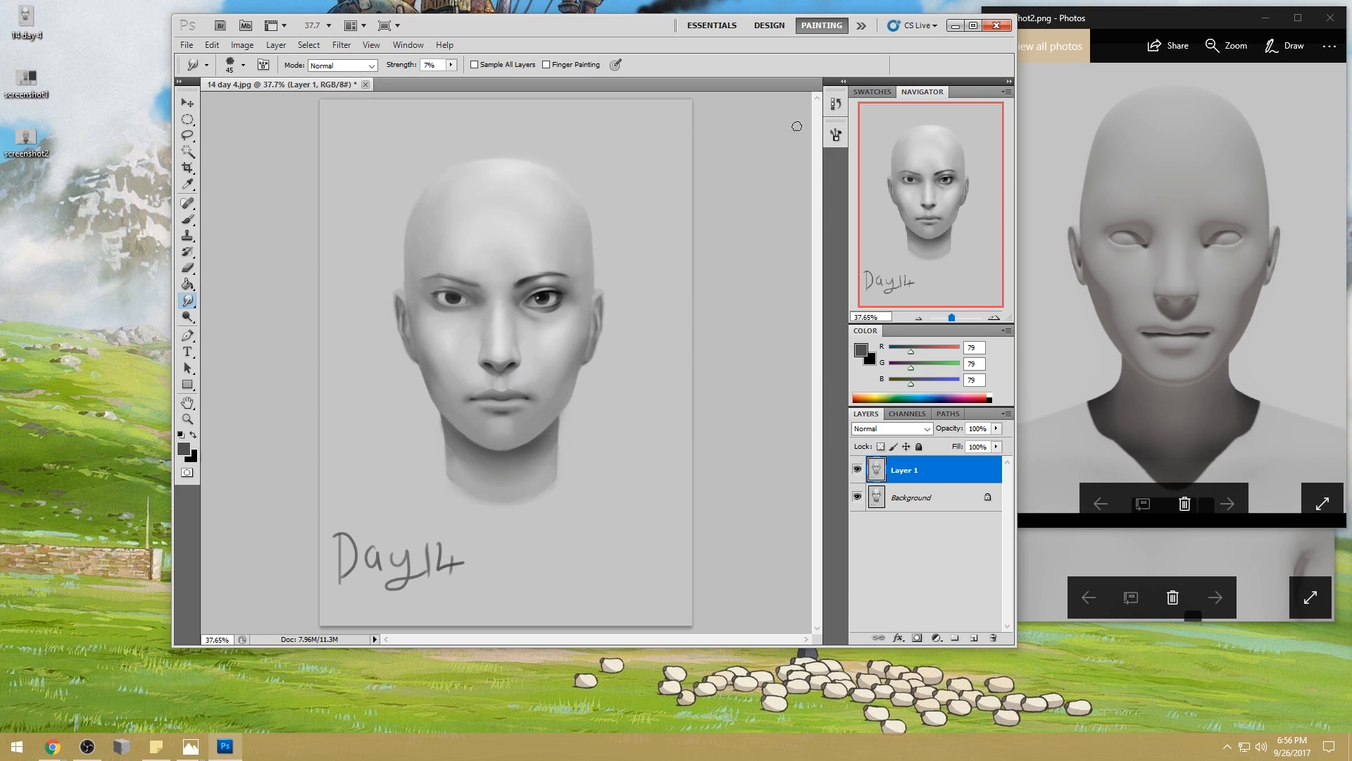
- Smudge over the eye and eyebrow on the right side of the face as a demonstration and undo the strokes
mouse_move(569, 279)
mouse_down()
mouse_move(536, 325)
mouse_move(566, 261)
mouse_move(530, 343)
mouse_move(561, 260)
mouse_move(539, 355)
mouse_move(591, 235)
mouse_move(554, 325)
mouse_up()
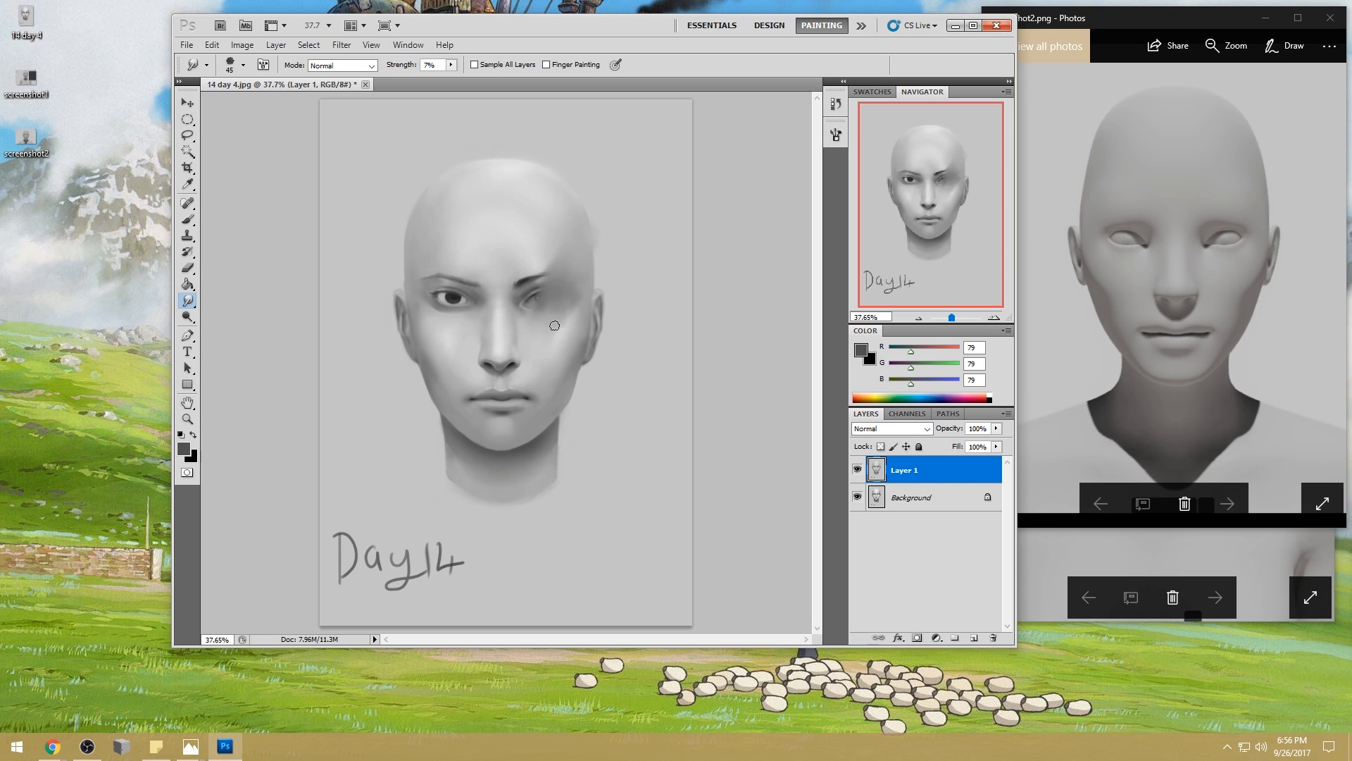
key(ctrl+alt+z)
key(ctrl+alt+z)
key(ctrl+alt+z)
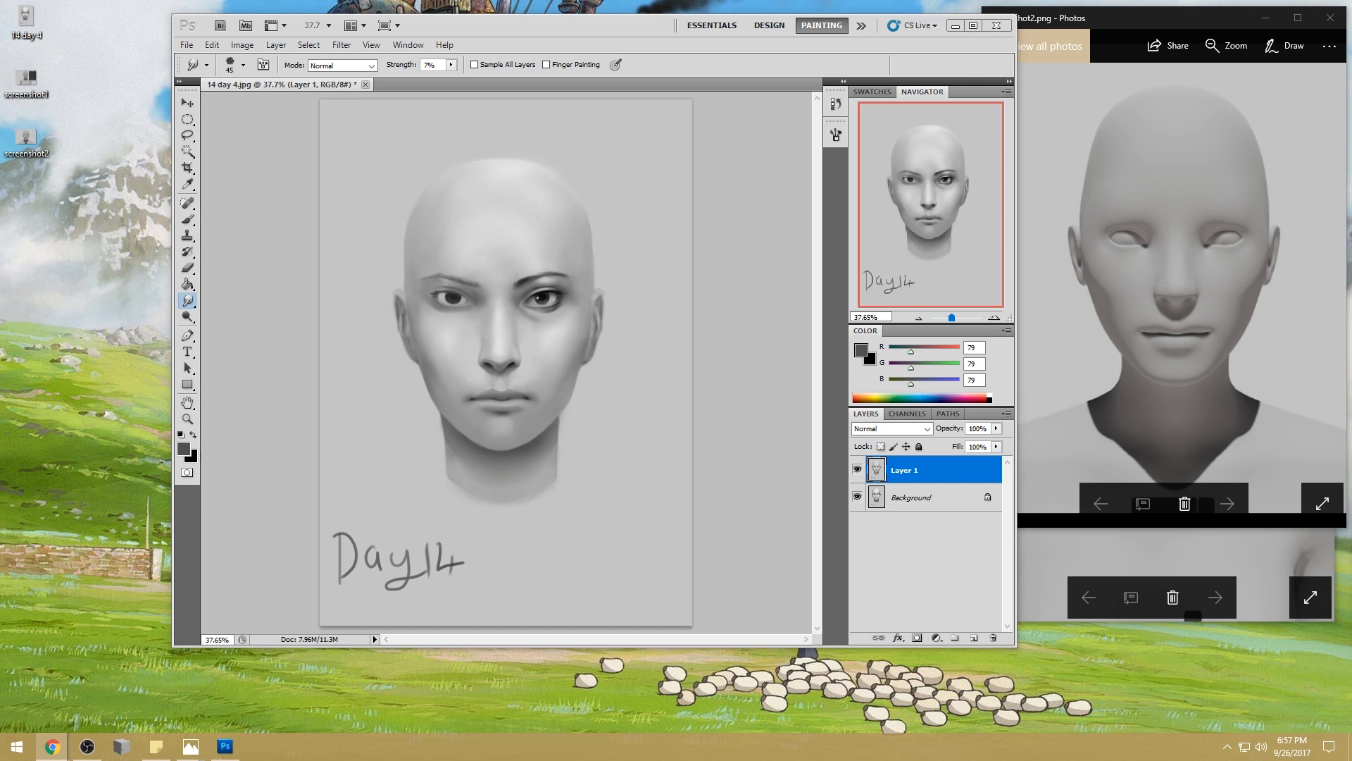
- Switch to Chrome and open the Videos page of the Istebrak channel on YouTube
drag(538, 127, 512, 44)
click(1066, 111)
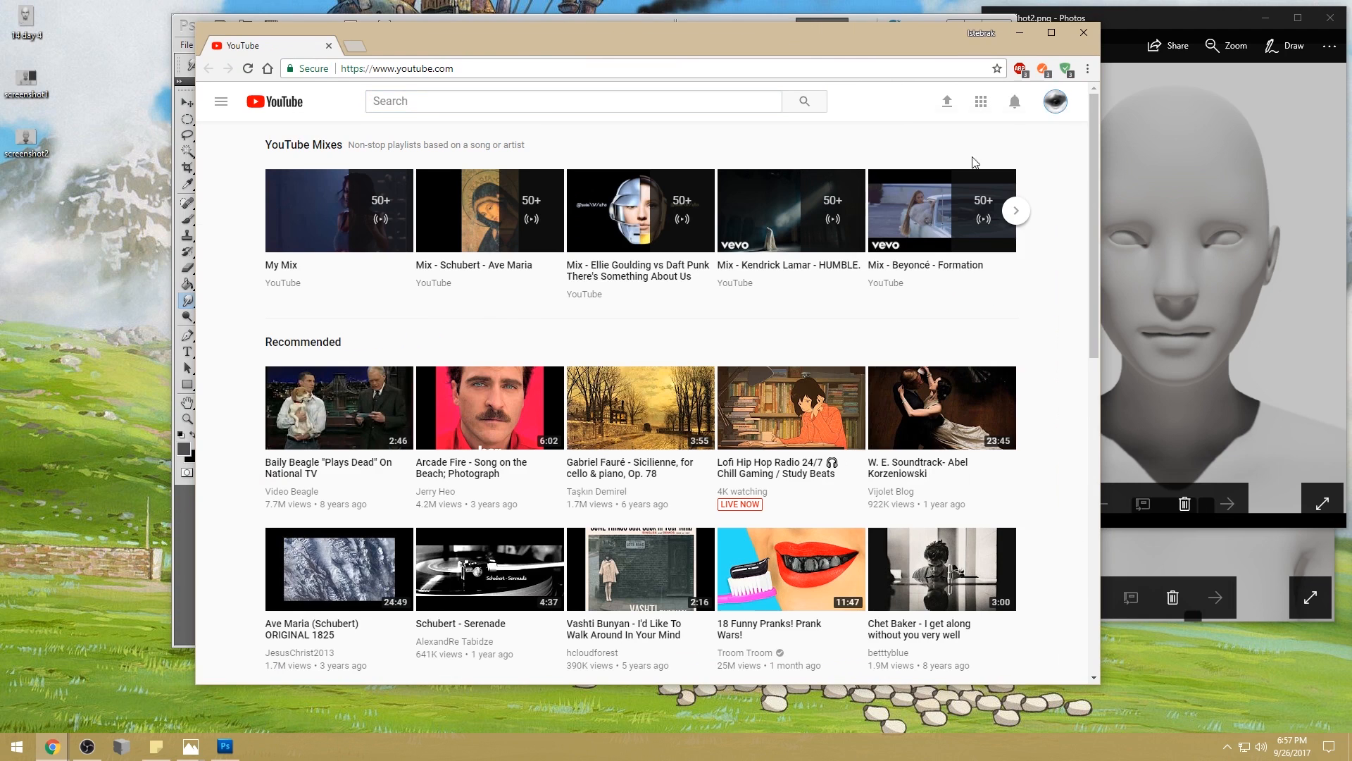
click(959, 186)
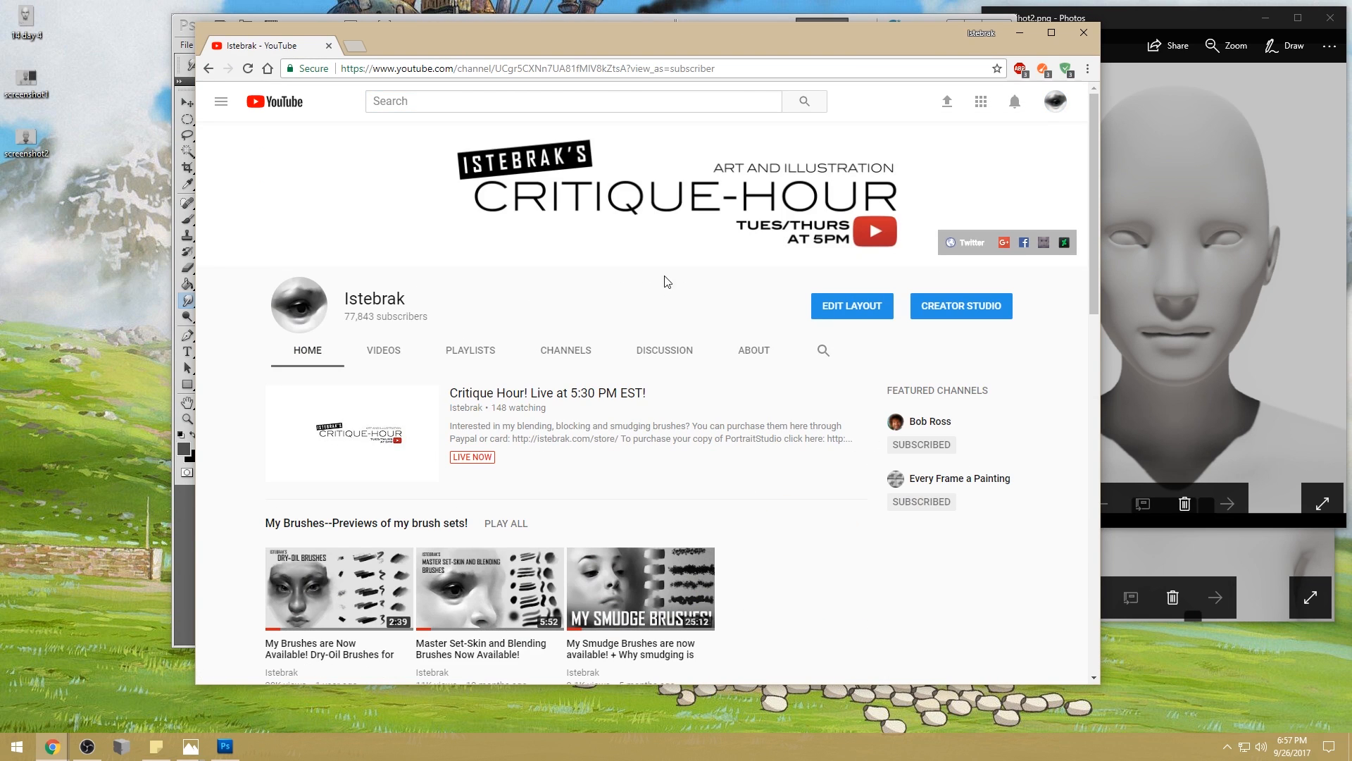
click(385, 354)
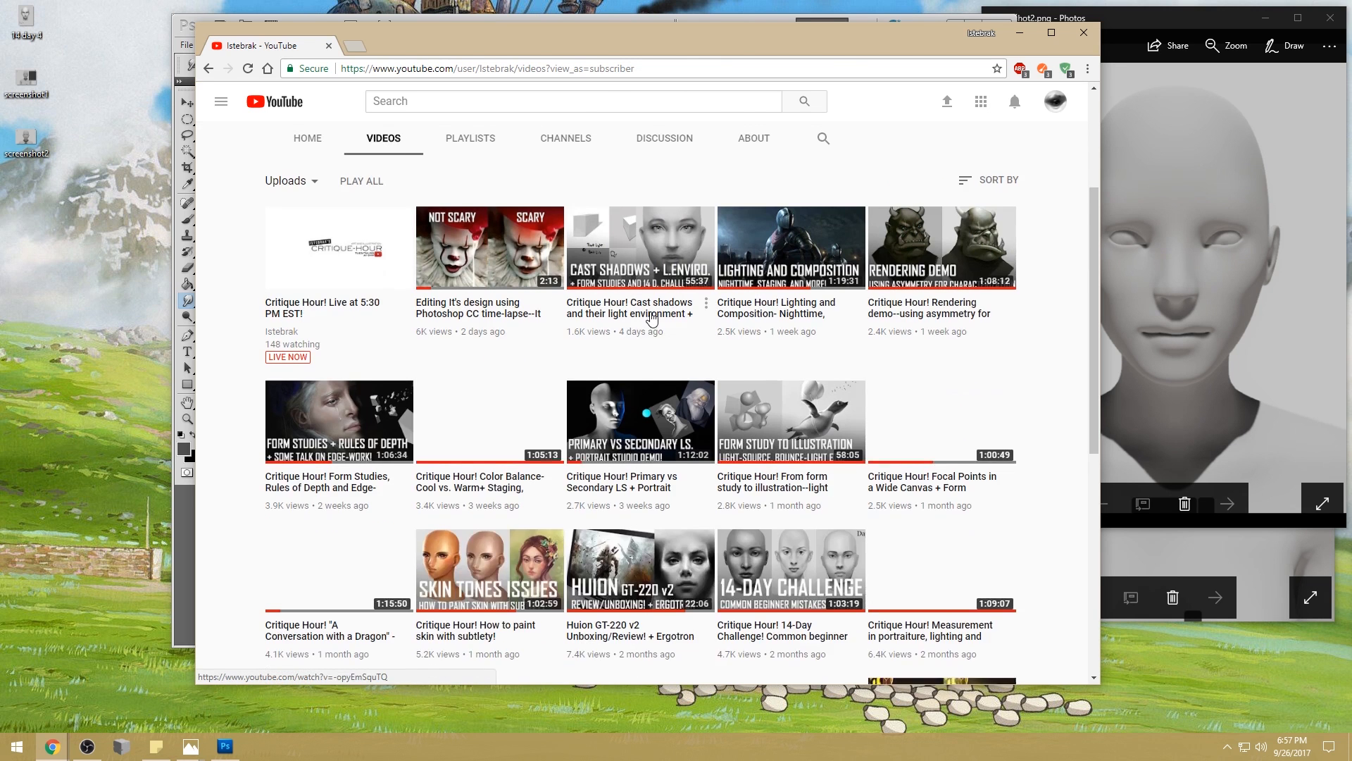
- Search the channel for "radial" and look through the videos on radial shading, light and form
click(823, 349)
text(radial)
key(Return)
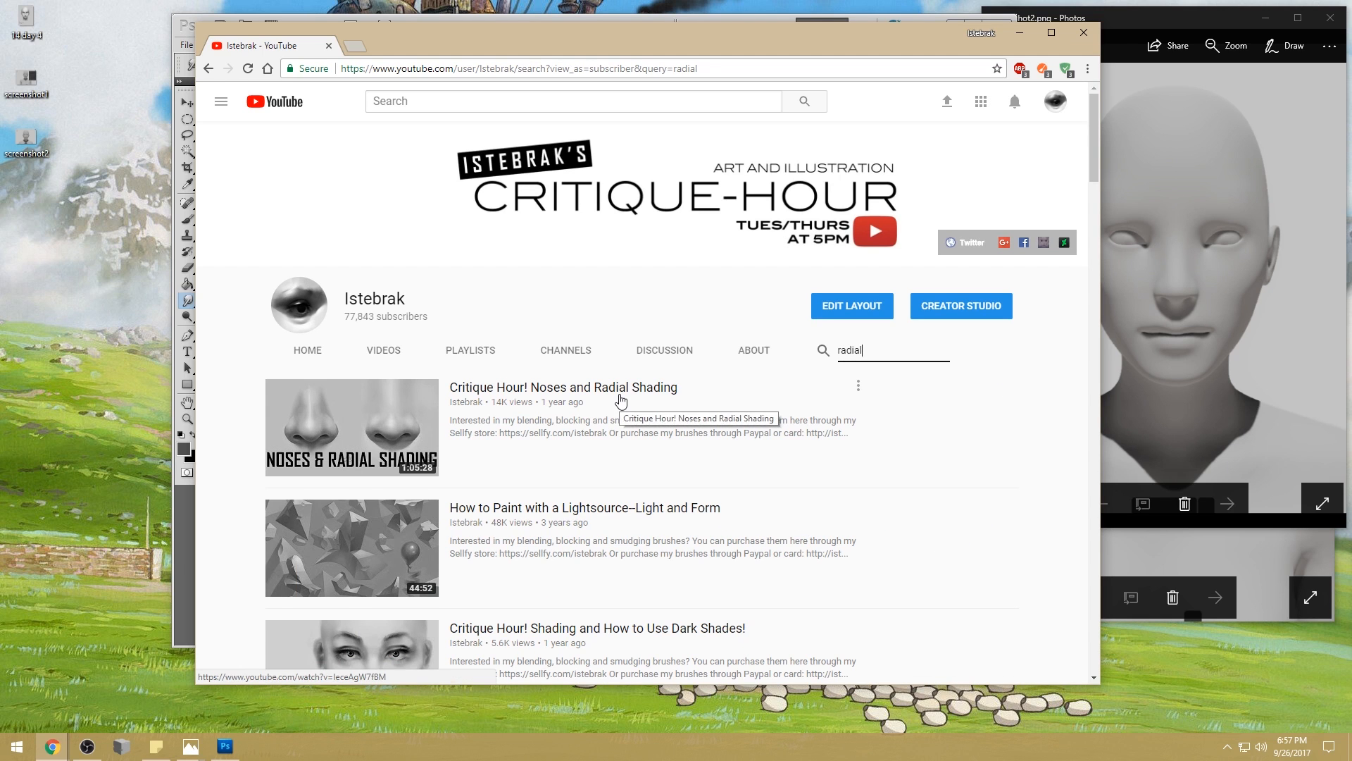
scroll(623, 408, down, 2)
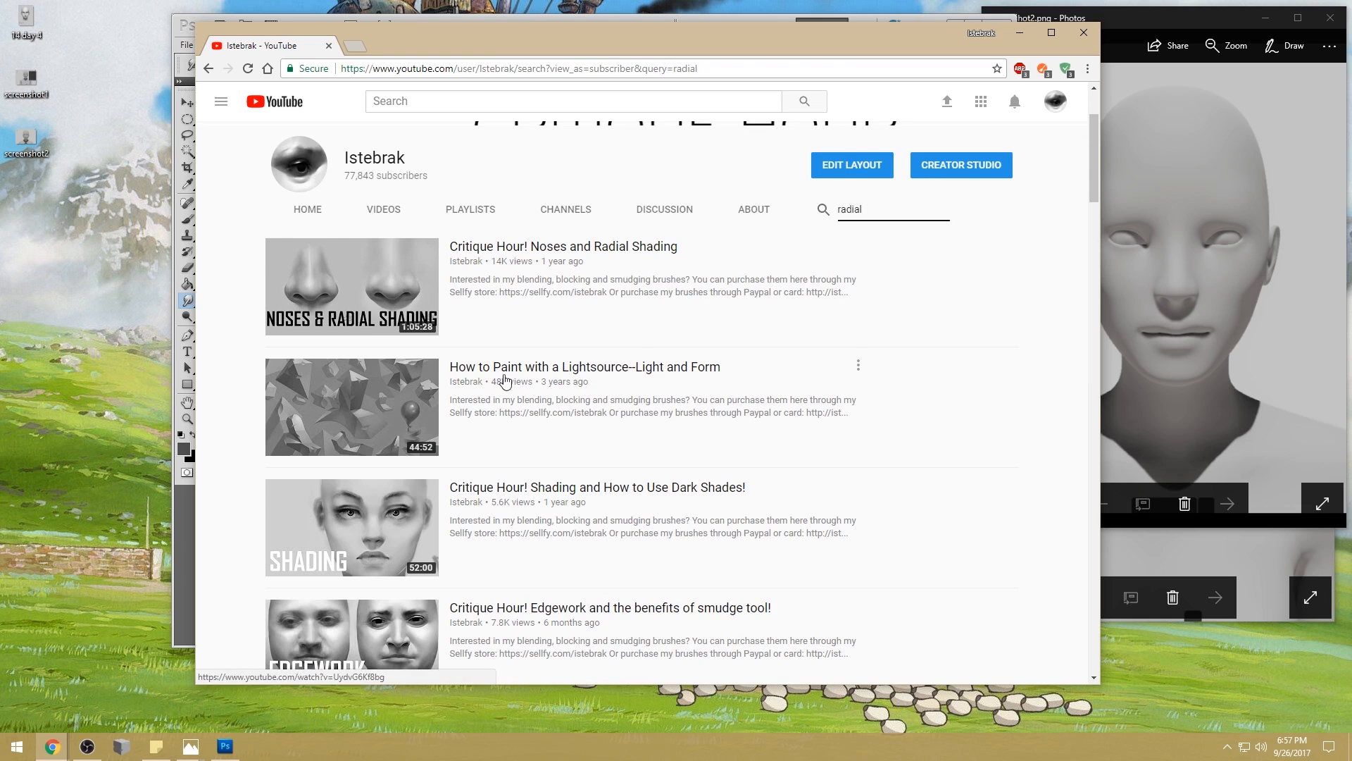
scroll(459, 383, down, 2)
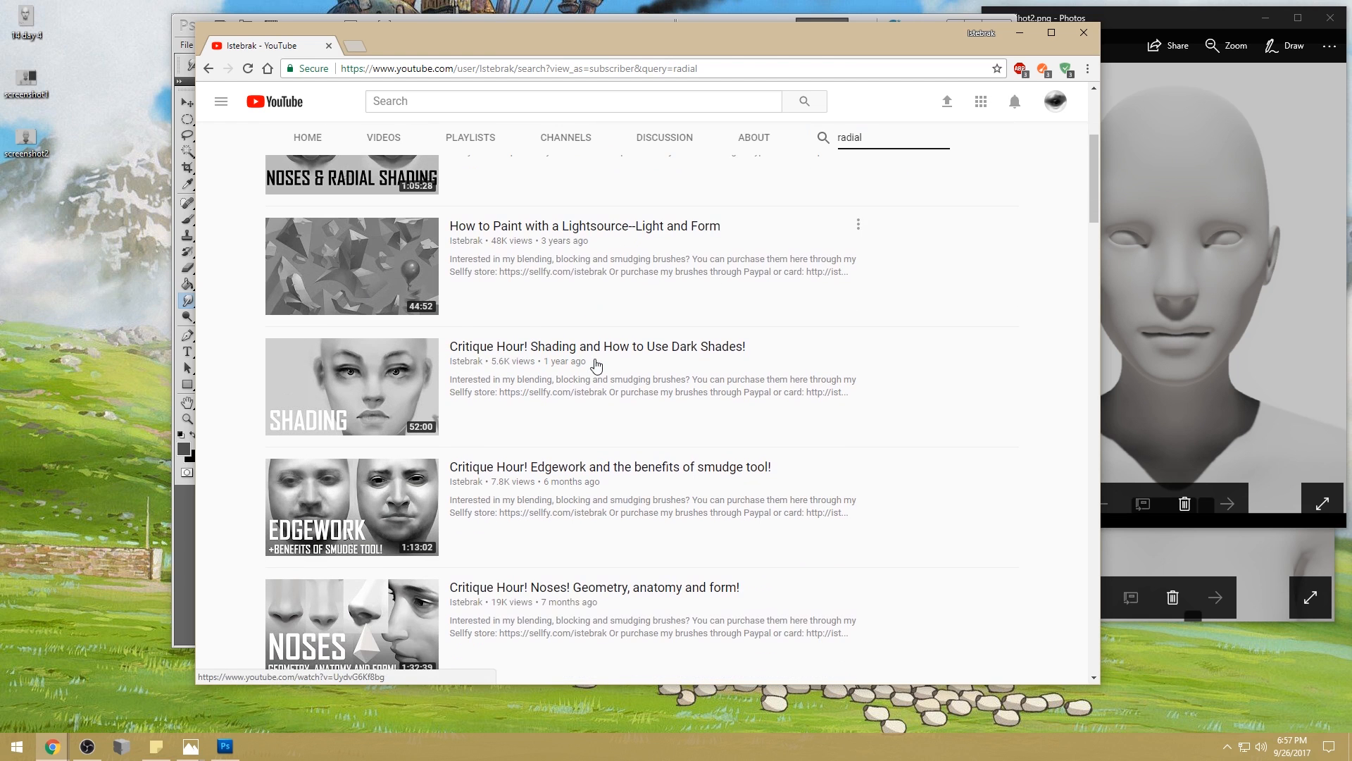
scroll(772, 401, up, 3)
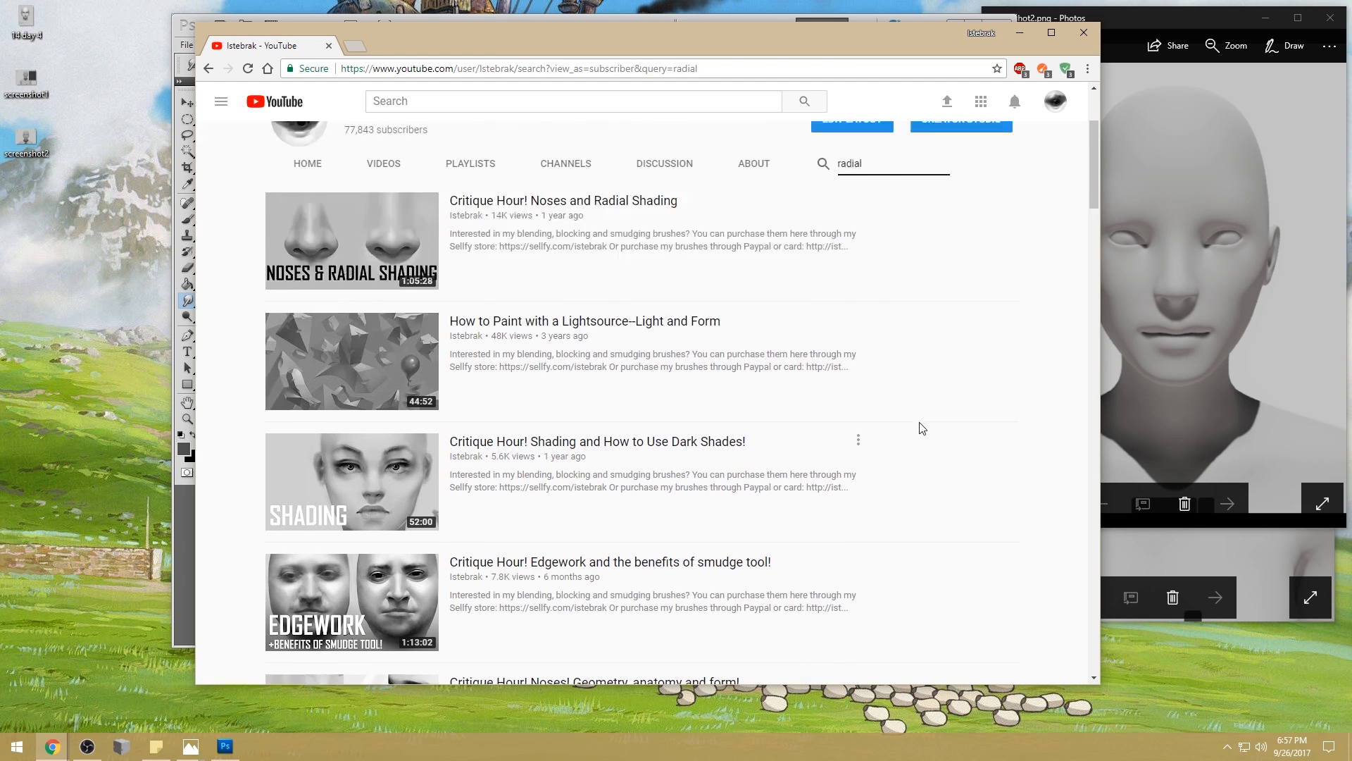
scroll(745, 353, down, 4)
scroll(760, 421, down, 5)
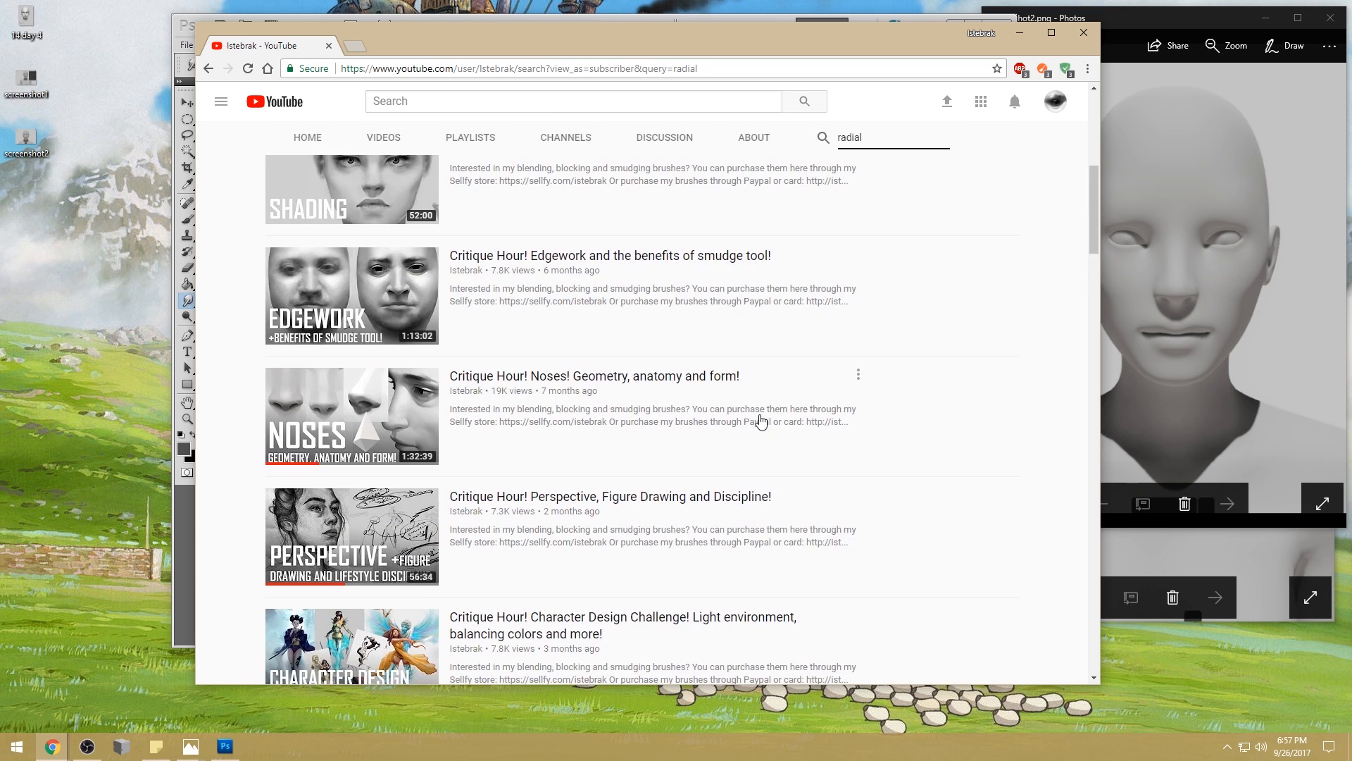
scroll(761, 421, up, 10)
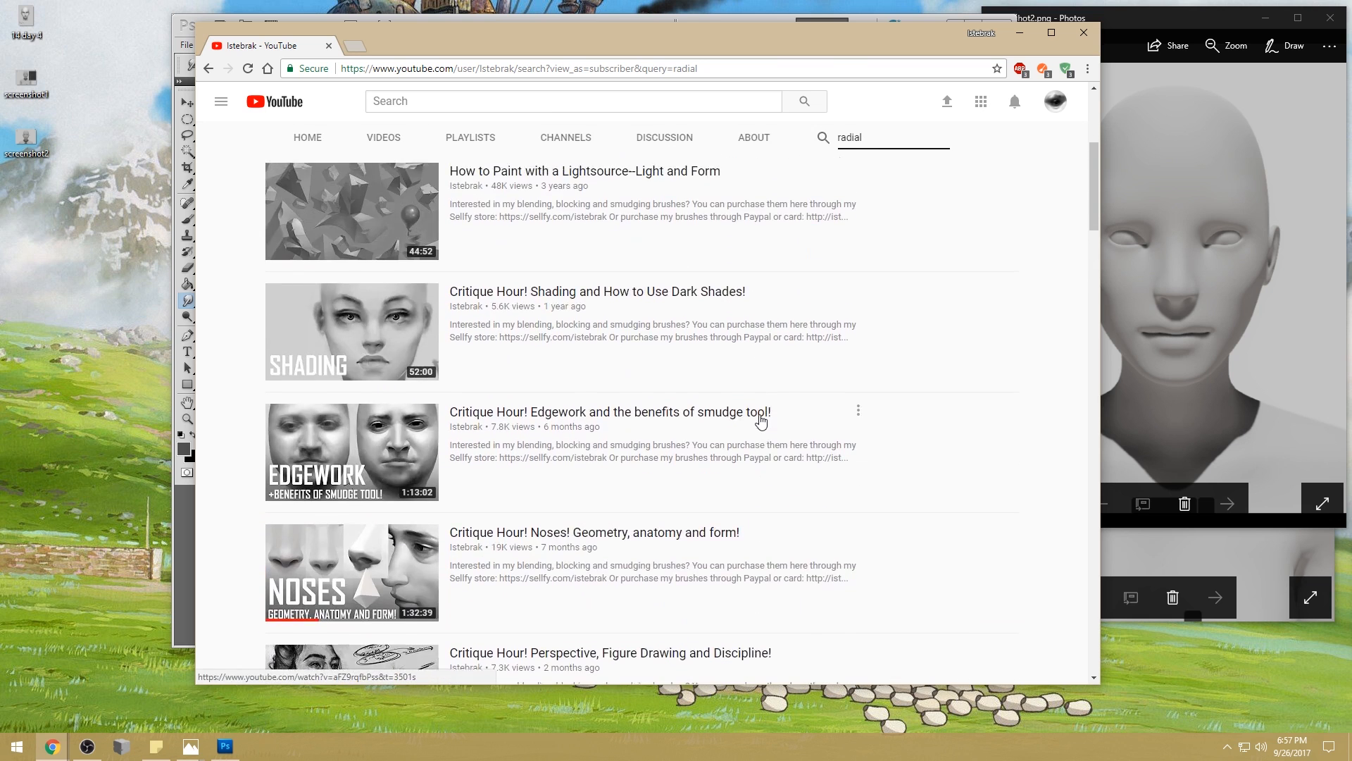
- Search the channel for "nose" and repeat the search for "radial"
drag(906, 353, 818, 358)
text(nose)
key(Return)
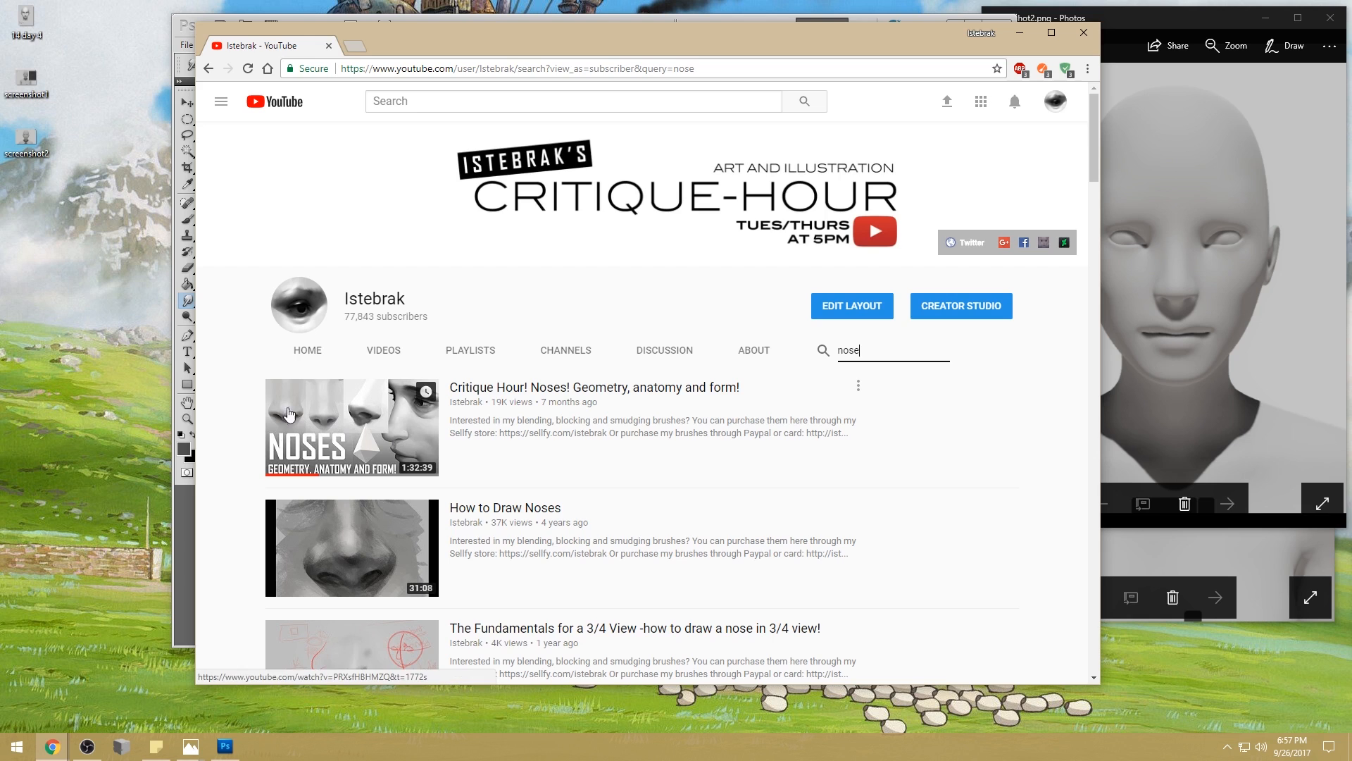
drag(909, 356, 775, 359)
text(radial)
key(Return)
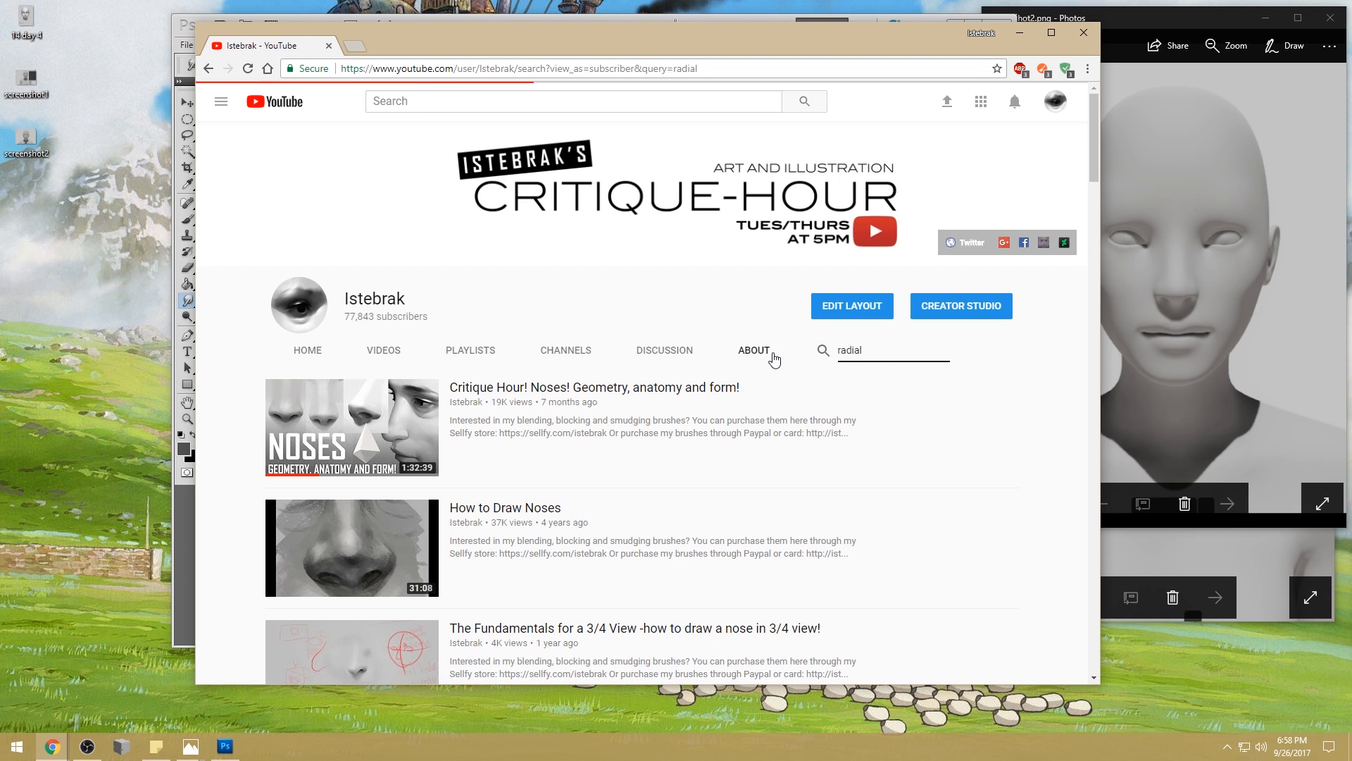
- Search the channel for "form" and look through the form study videos
key(ctrl+a)
text(form)
key(Return)
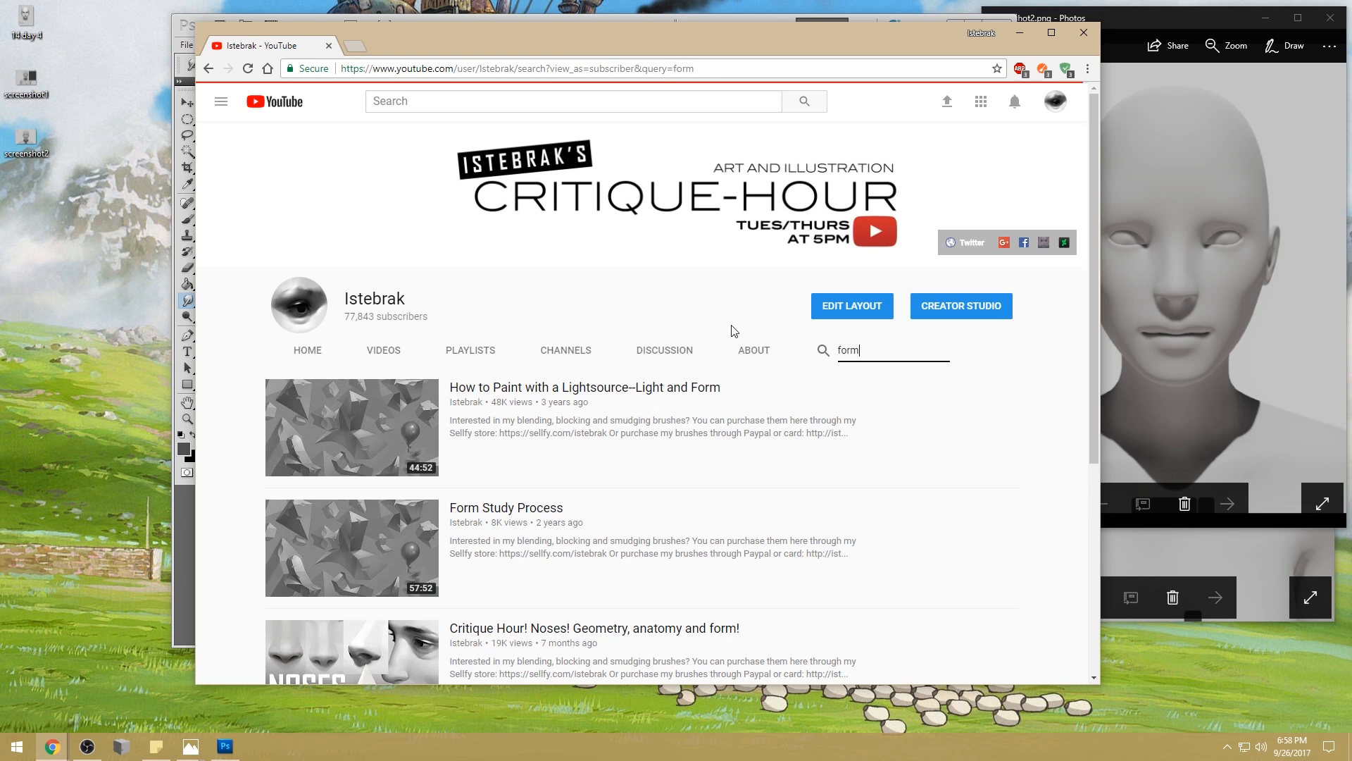
scroll(913, 486, down, 5)
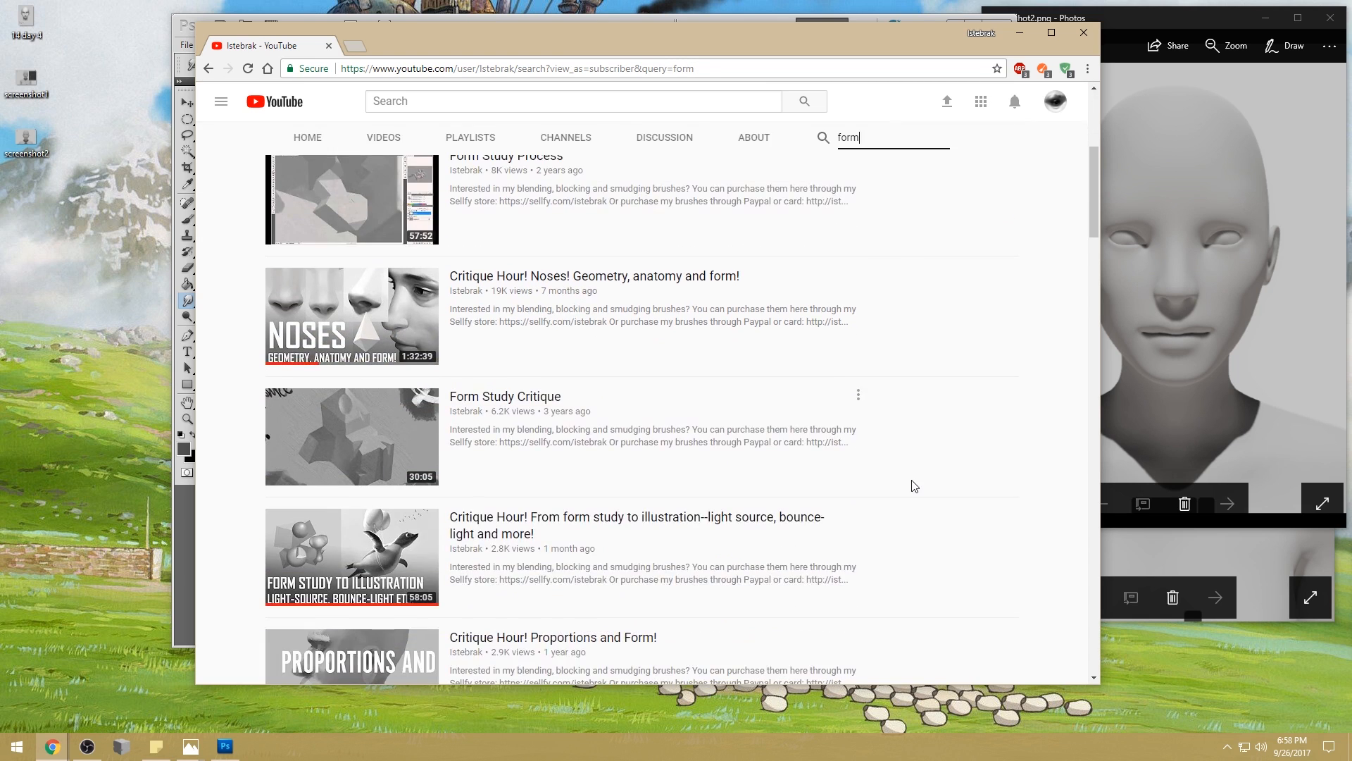
scroll(913, 486, down, 1)
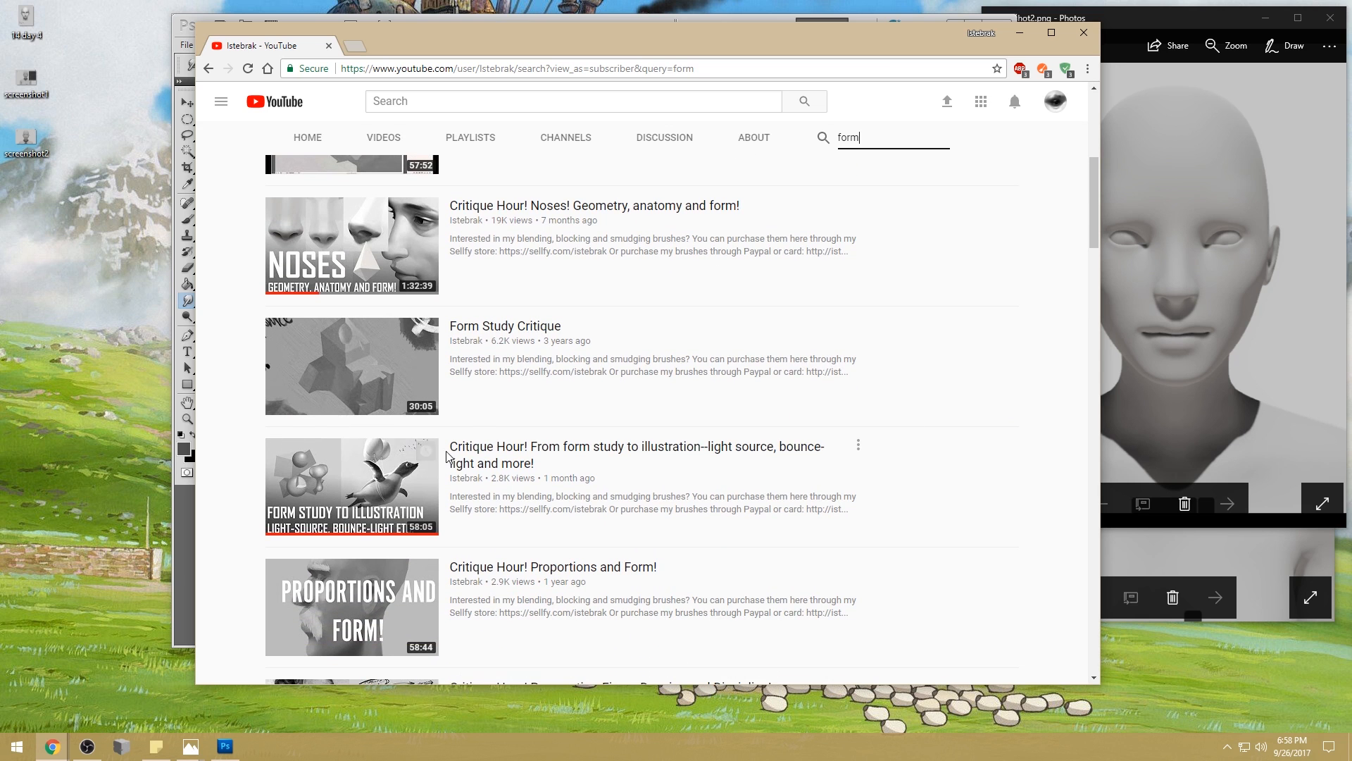
scroll(890, 364, up, 4)
- Replace the channel search term with "organic" and run the search
drag(884, 213, 790, 217)
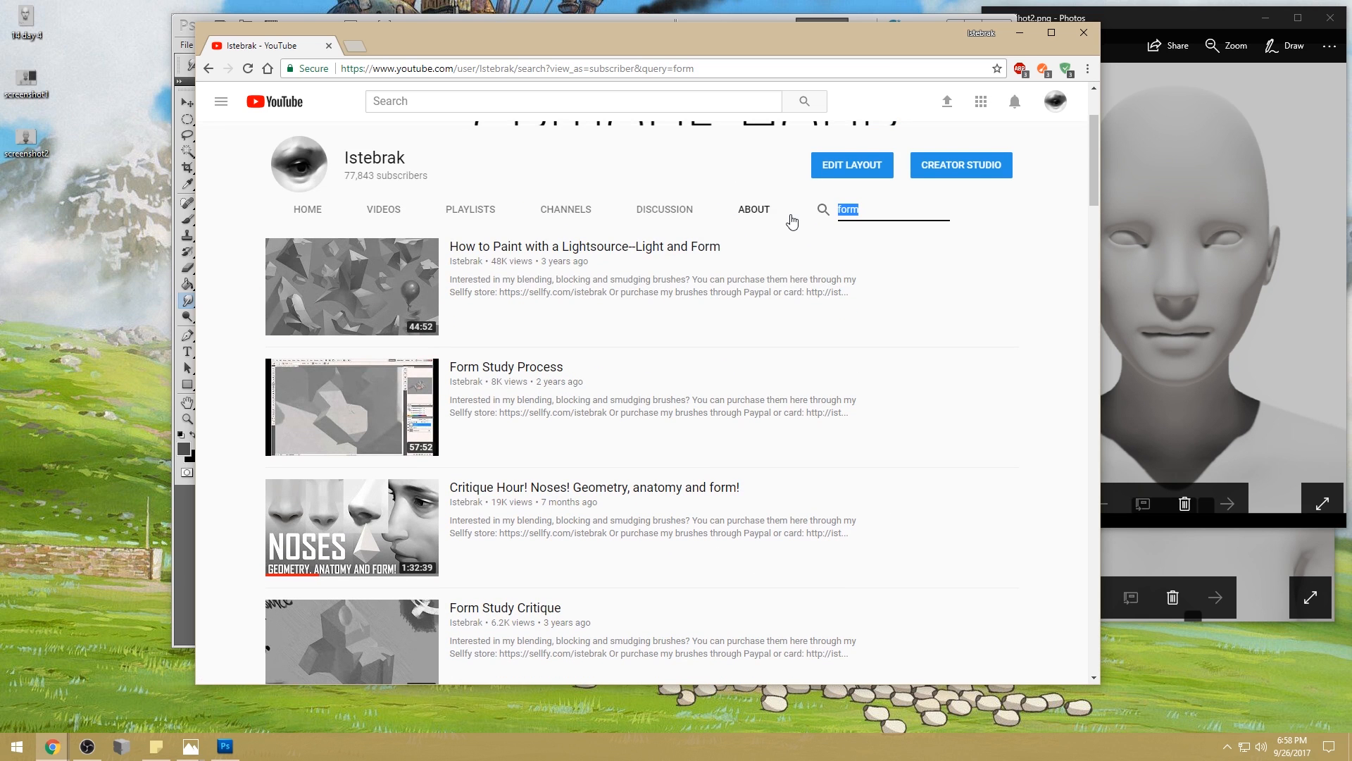
text(o)
text(rf)
key(BackSpace)
text(fg)
key(BackSpace)
text(ganic)
key(Return)
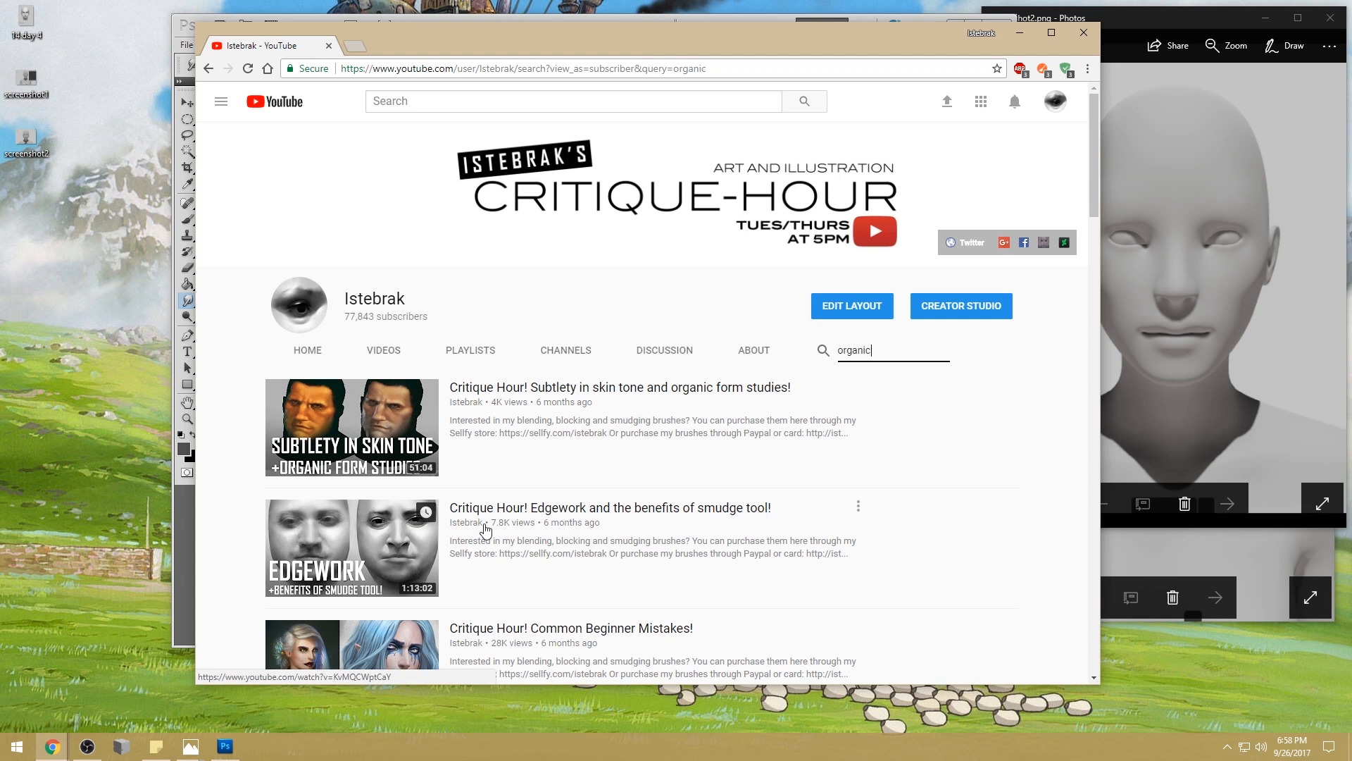
- Look through the whole list of "organic" results for videos on organic form studies
scroll(926, 456, down, 5)
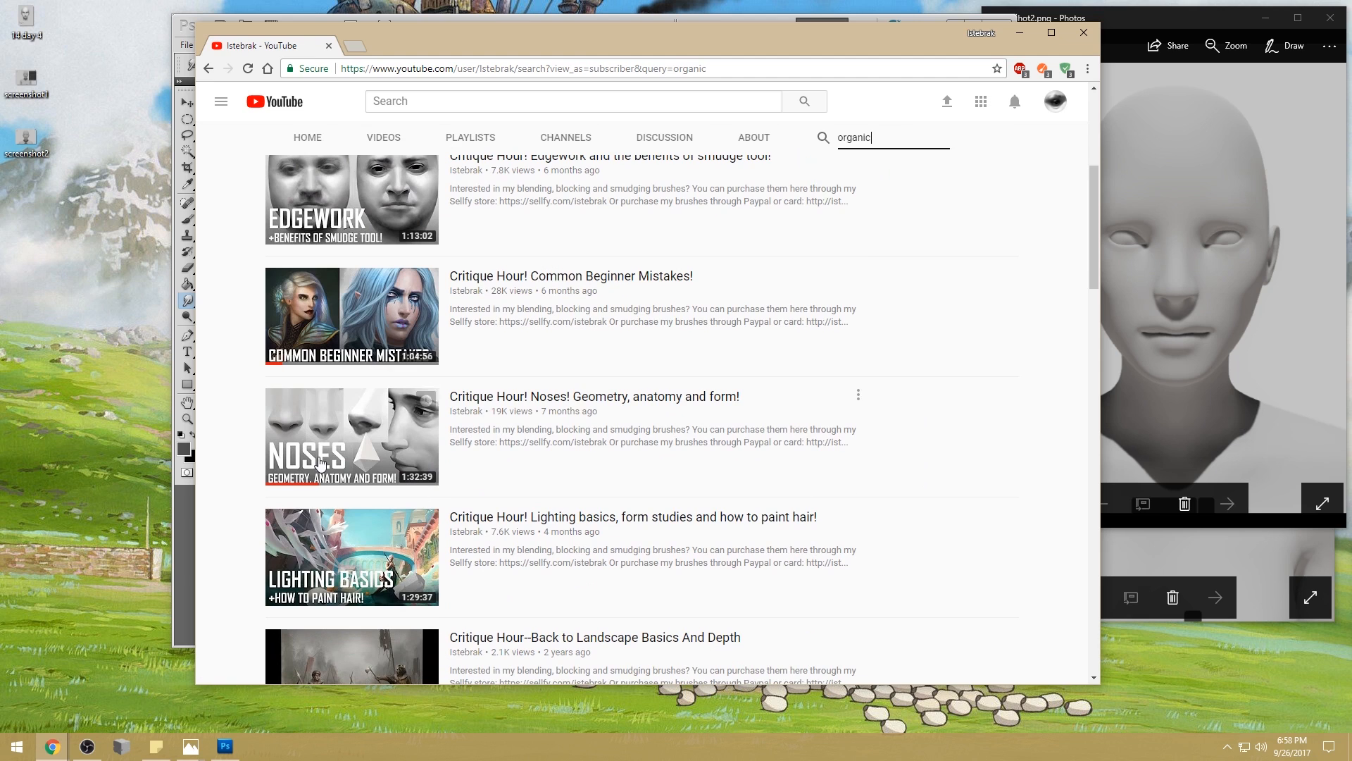
scroll(958, 403, down, 5)
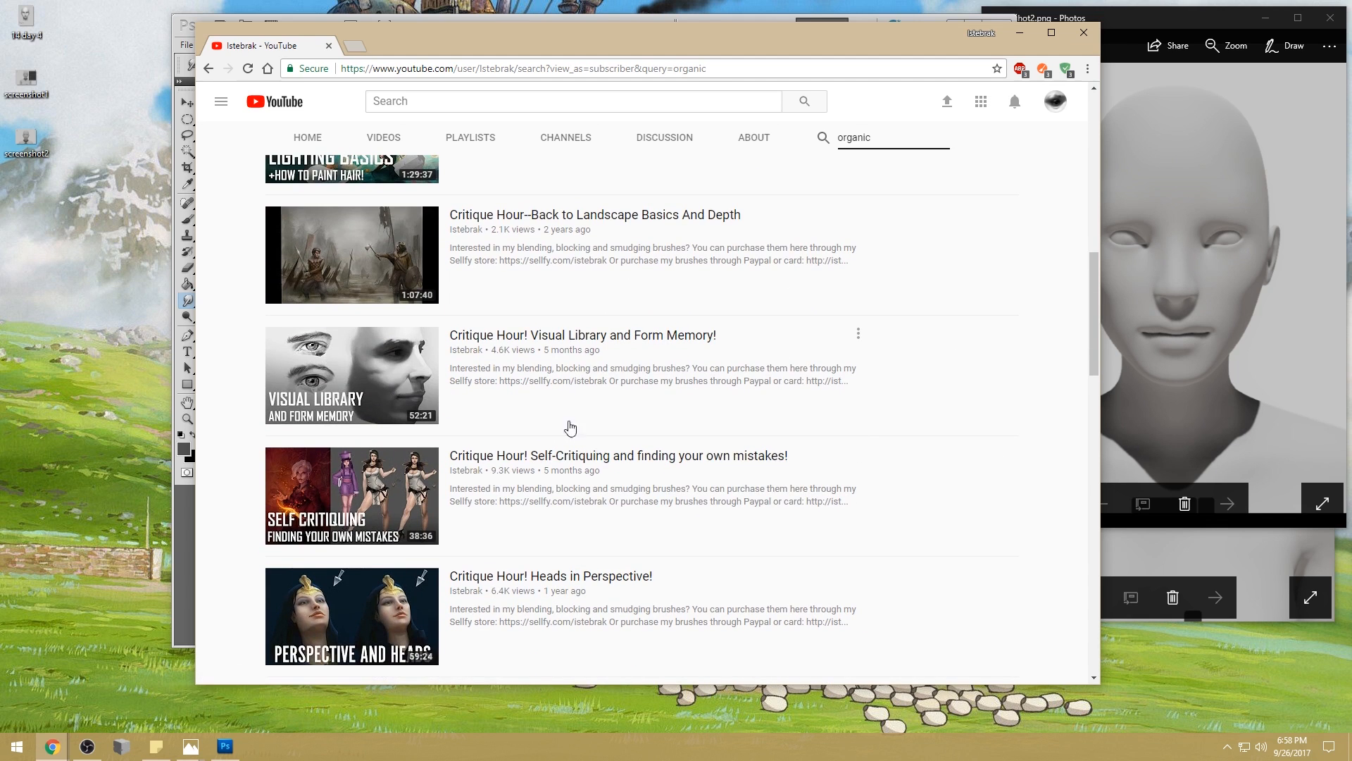
scroll(952, 409, down, 3)
scroll(954, 411, down, 9)
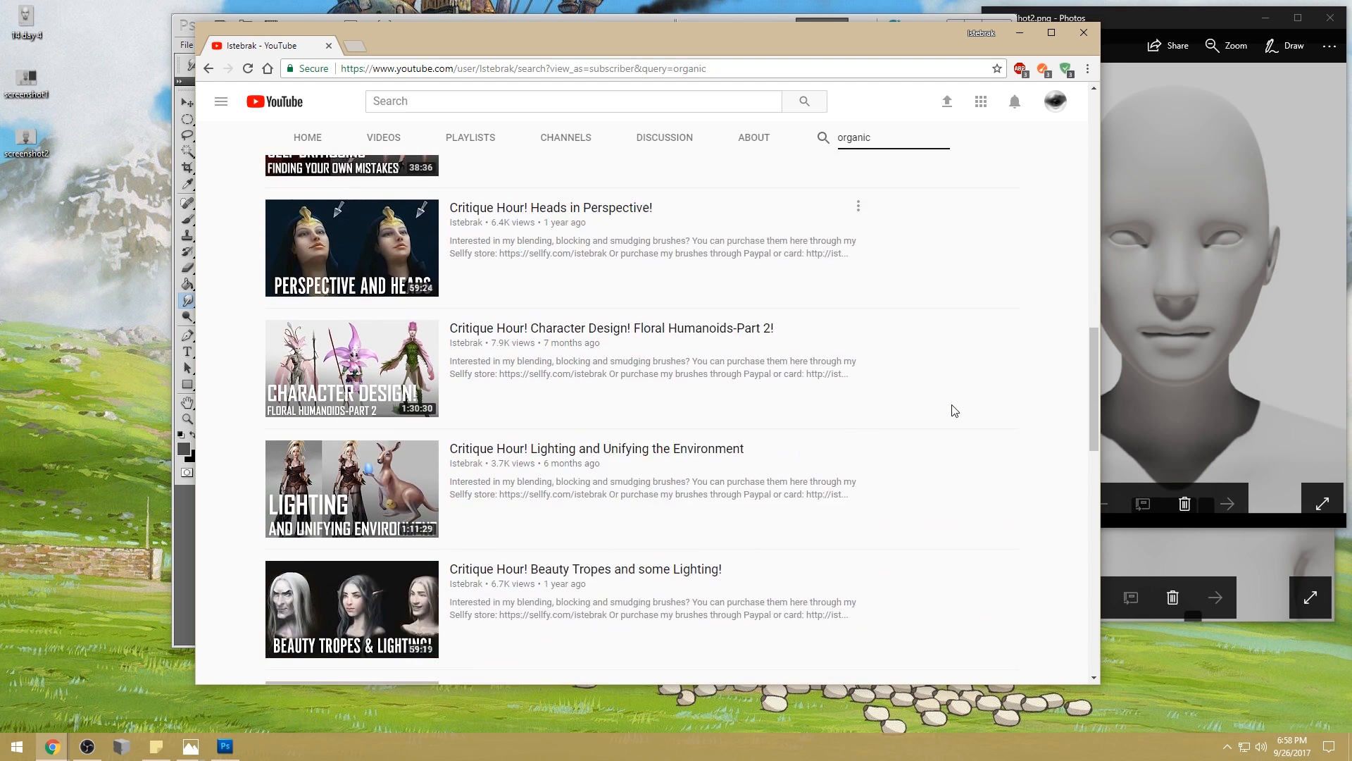
scroll(958, 411, down, 4)
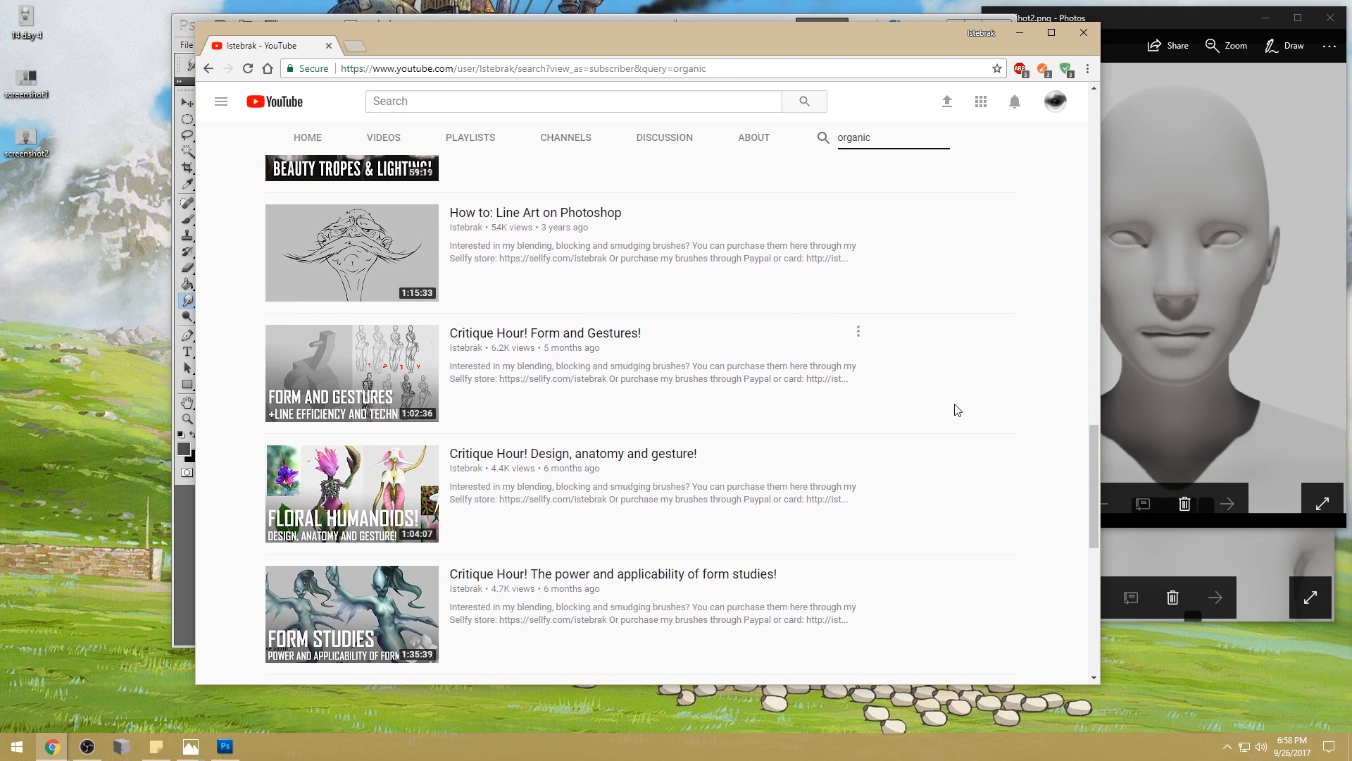
scroll(954, 408, up, 5)
scroll(944, 403, down, 5)
scroll(940, 418, down, 4)
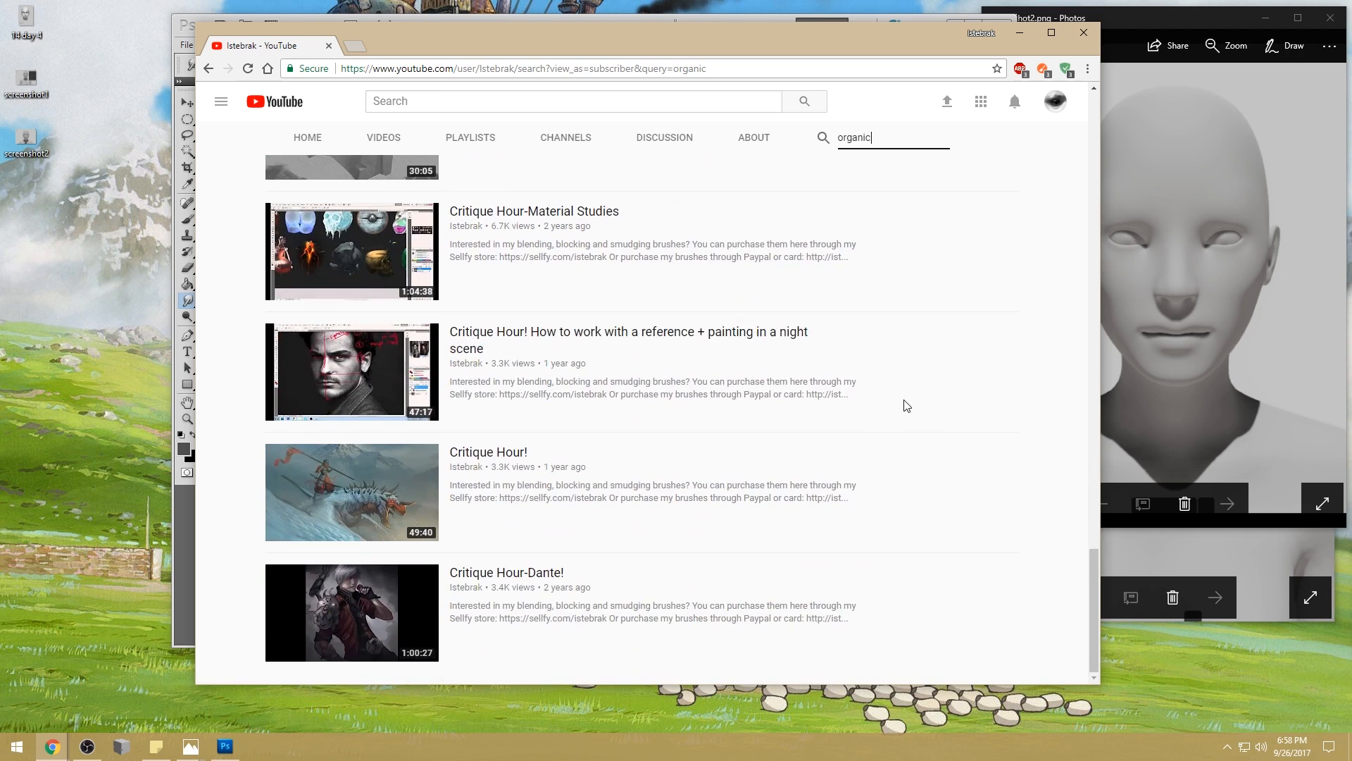
scroll(911, 459, up, 16)
scroll(908, 461, up, 10)
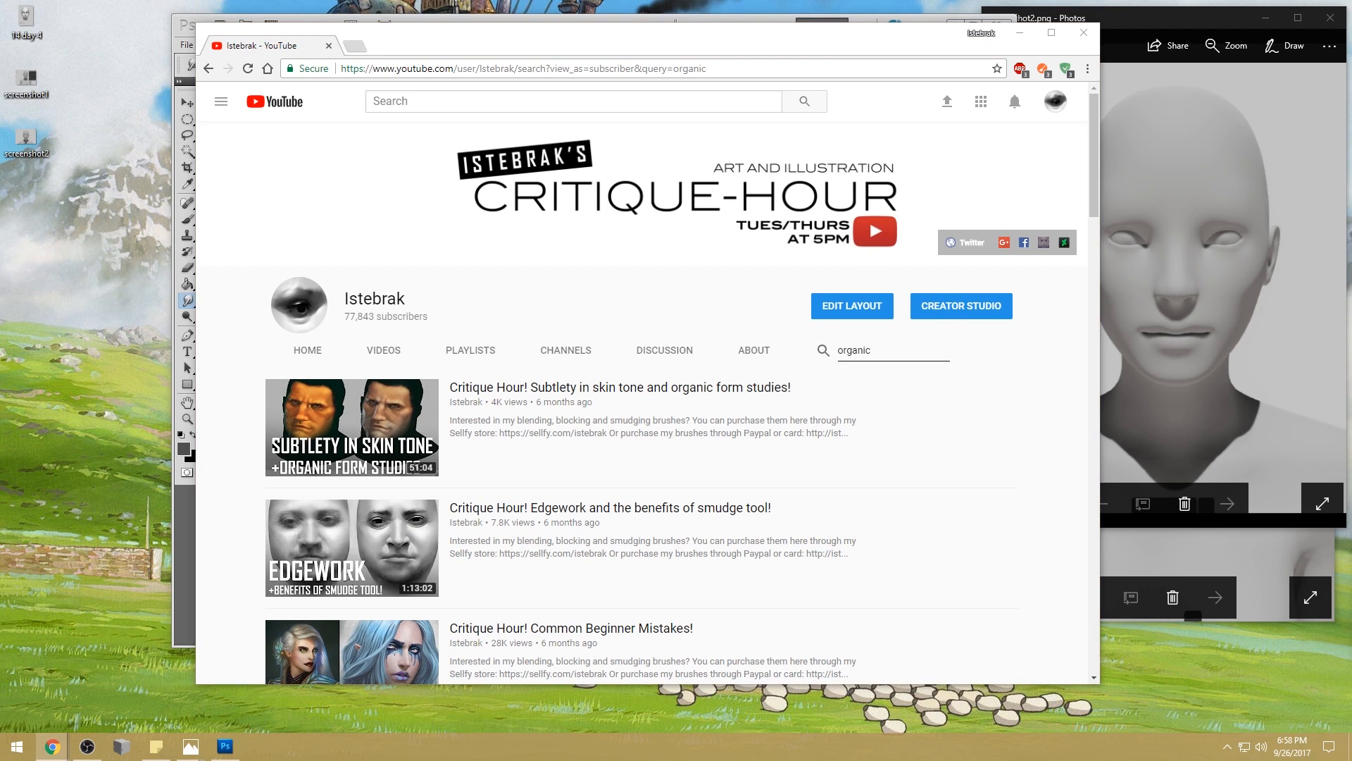
- Go to istebrak.com in a new tab and open its Google+ link in another tab
click(363, 48)
text(i)
key(Return)
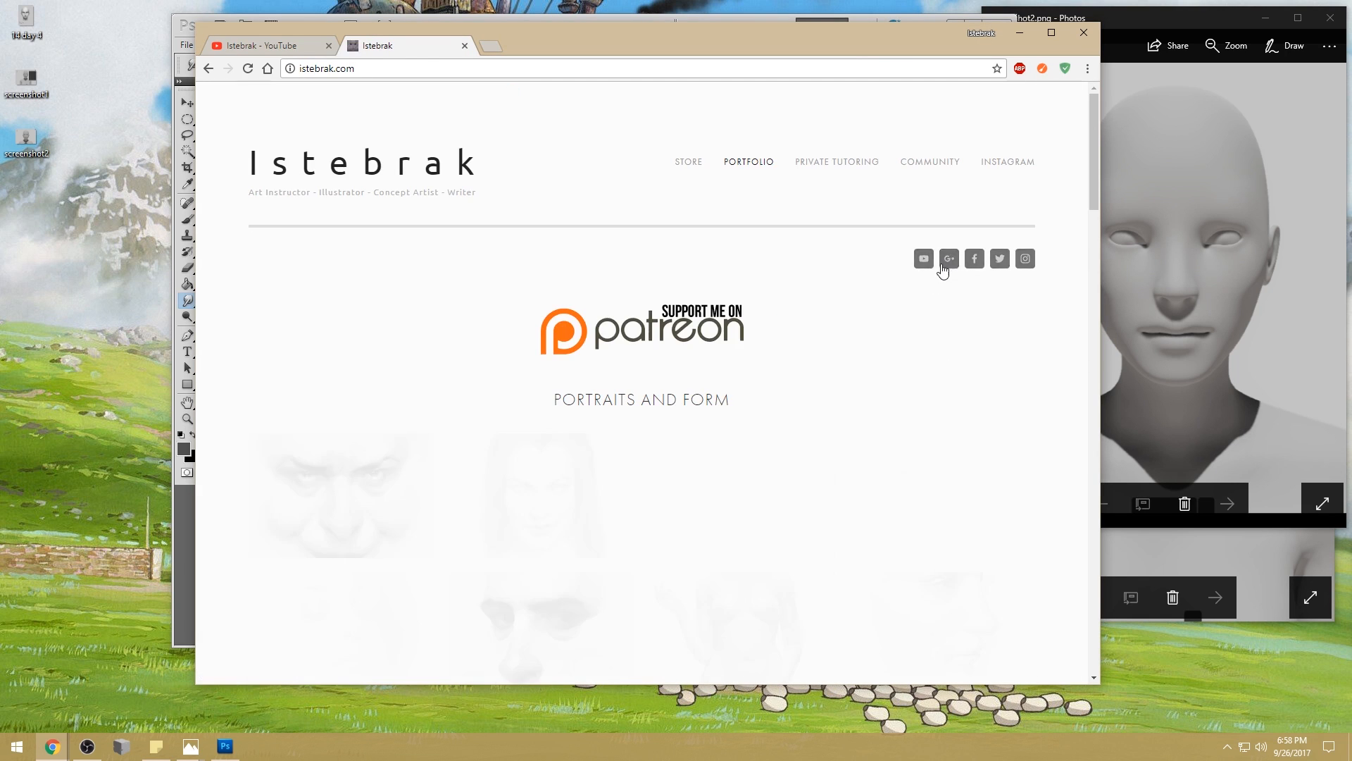
right_click(947, 262)
click(975, 271)
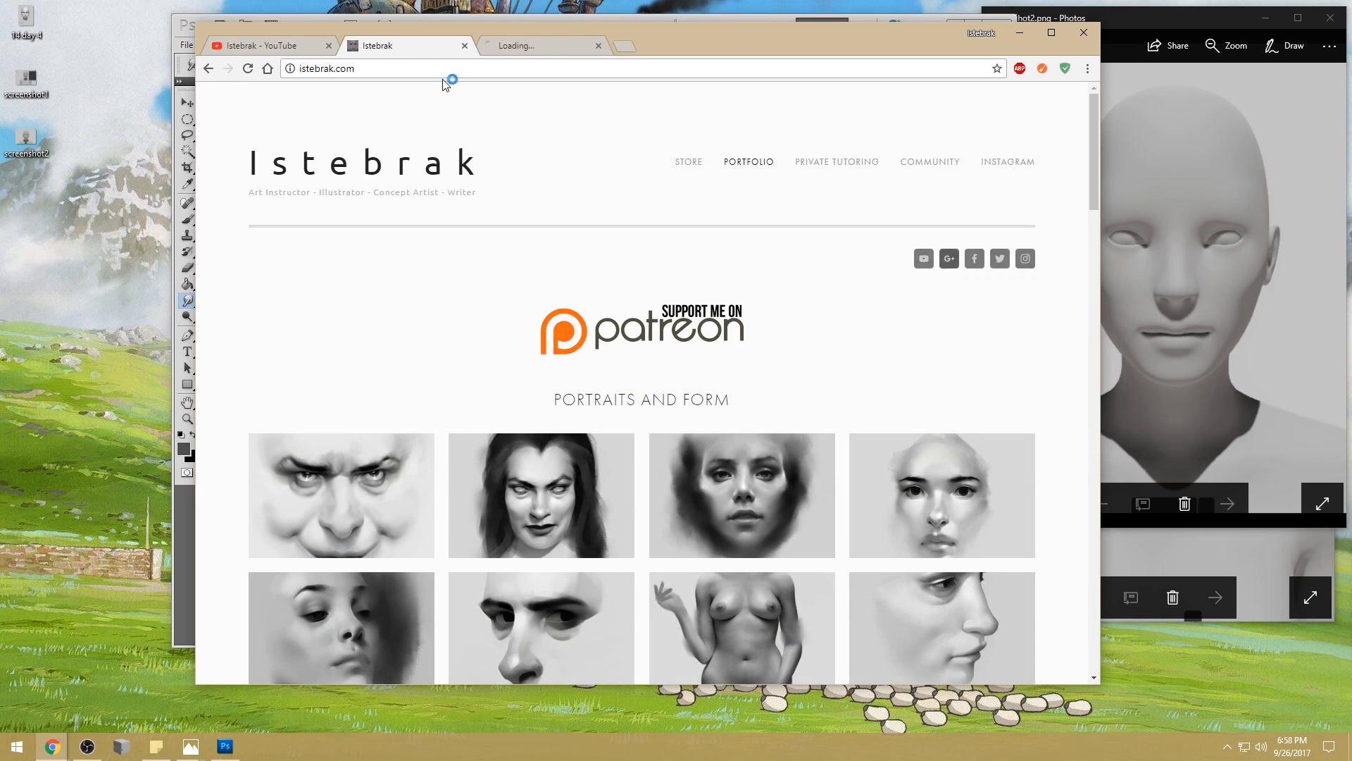
- Expand the character design announcement in the Google+ critique community and enlarge the browser window
click(513, 50)
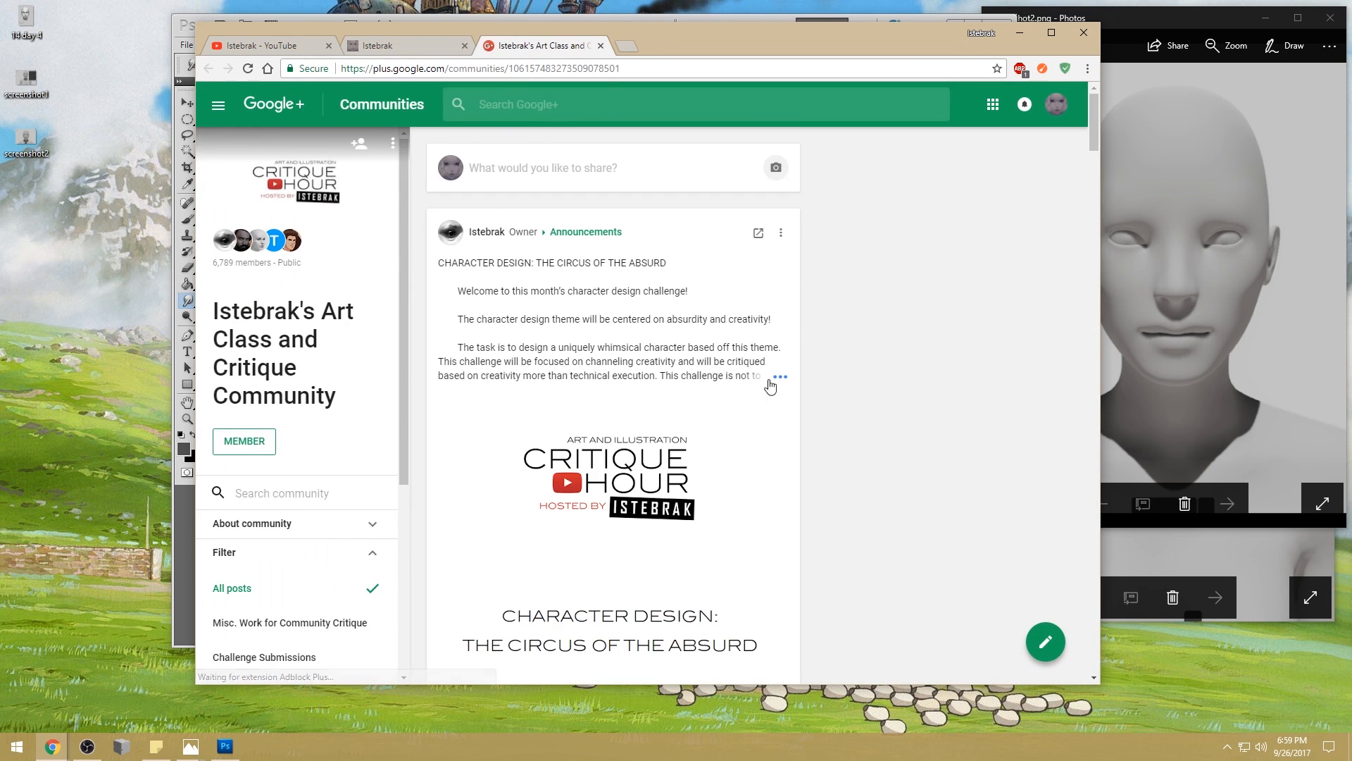
click(779, 376)
drag(776, 36, 743, 21)
drag(923, 669, 941, 729)
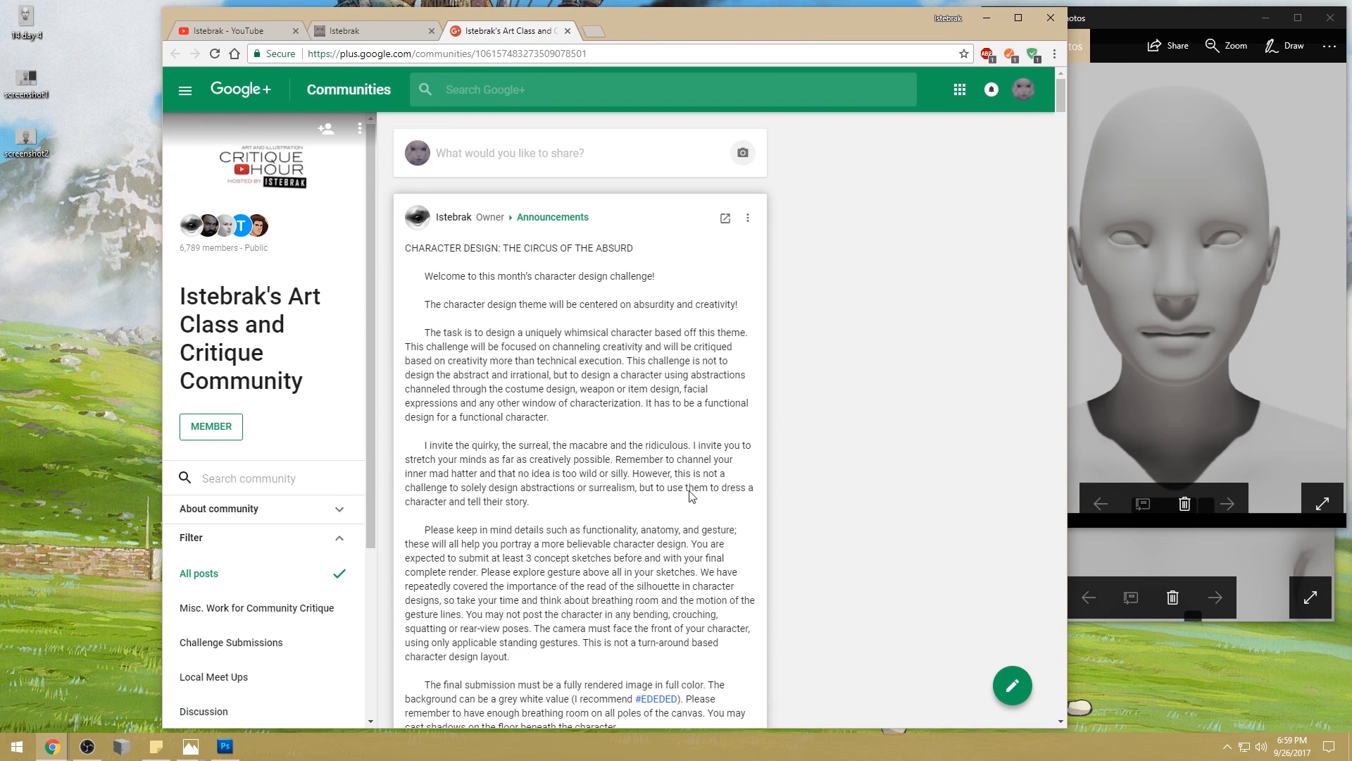
- Look through the "Circus of the Absurd" character design challenge post, marking its title in the text
scroll(688, 432, down, 1)
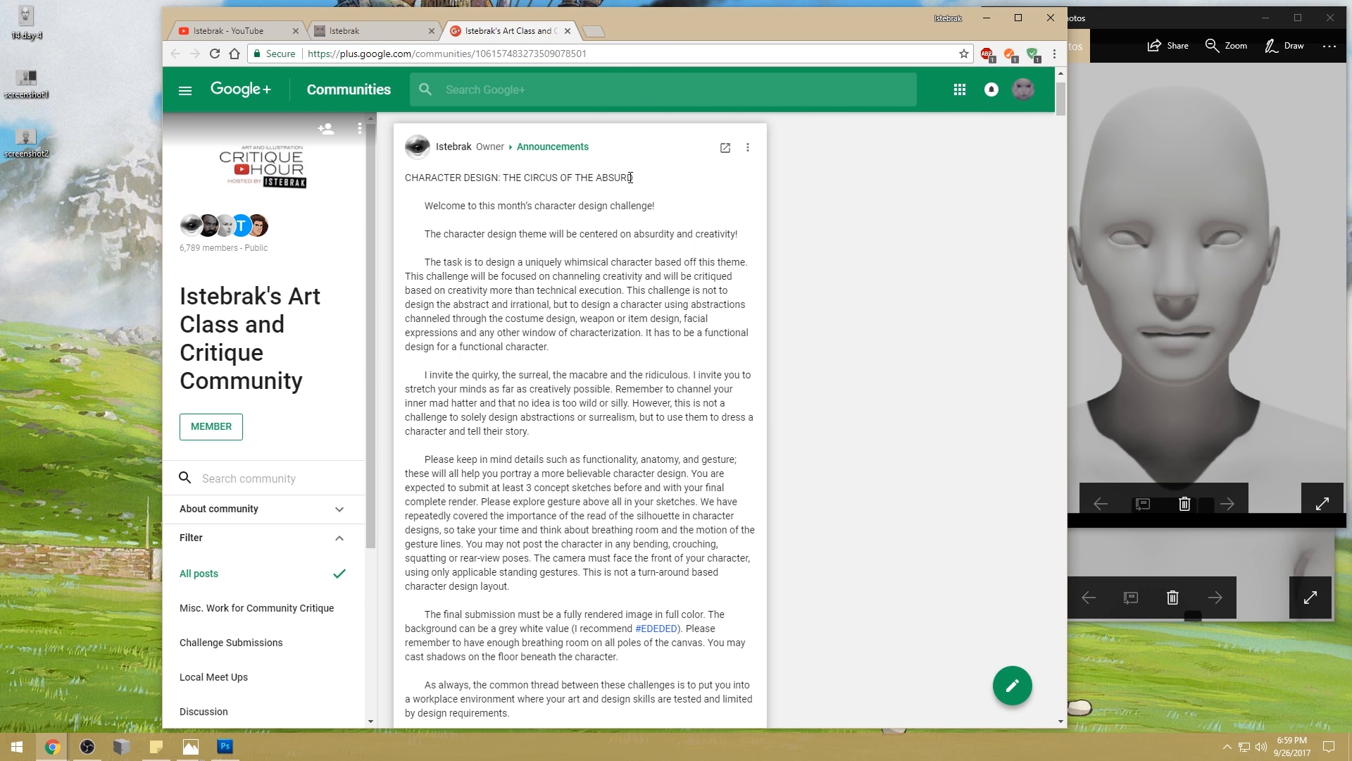
drag(629, 178, 503, 176)
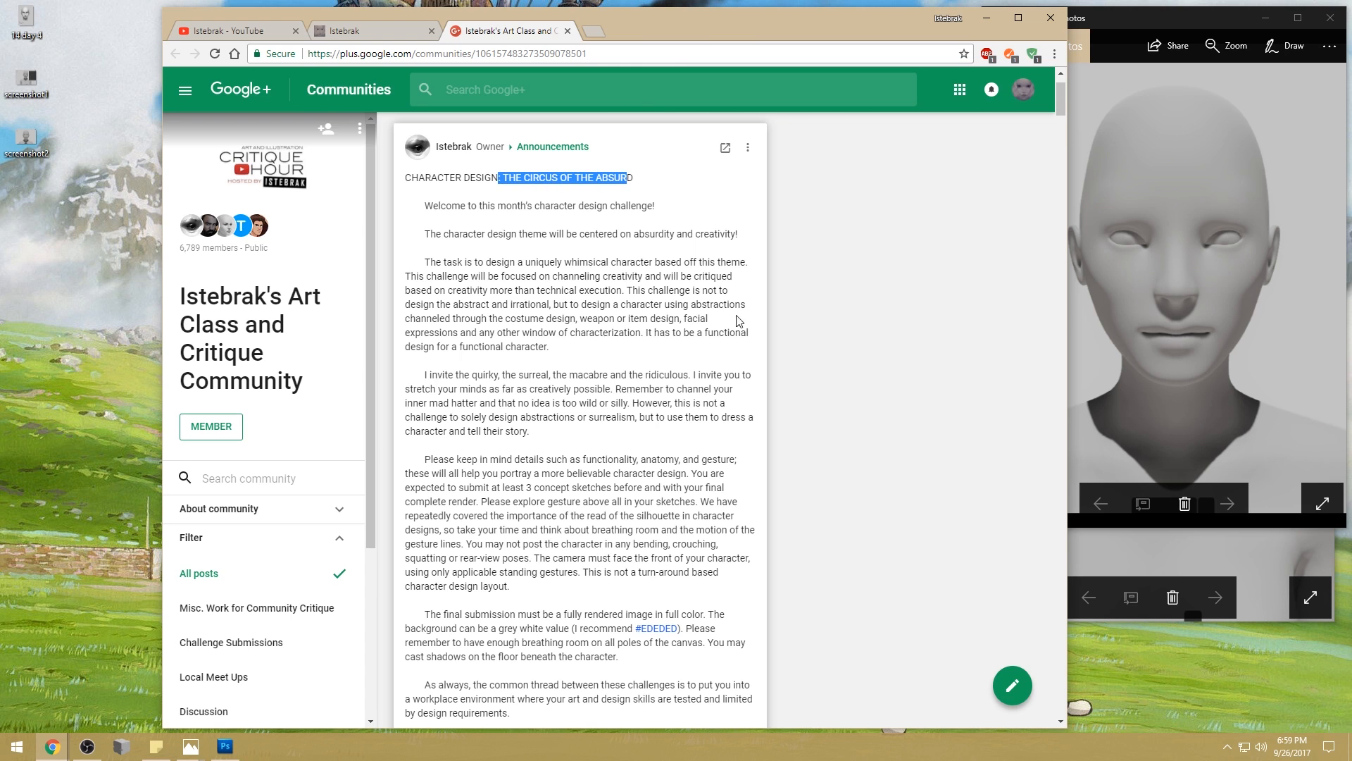
scroll(694, 451, down, 2)
scroll(693, 451, down, 3)
scroll(634, 492, up, 6)
scroll(593, 567, down, 5)
scroll(595, 225, up, 4)
click(772, 190)
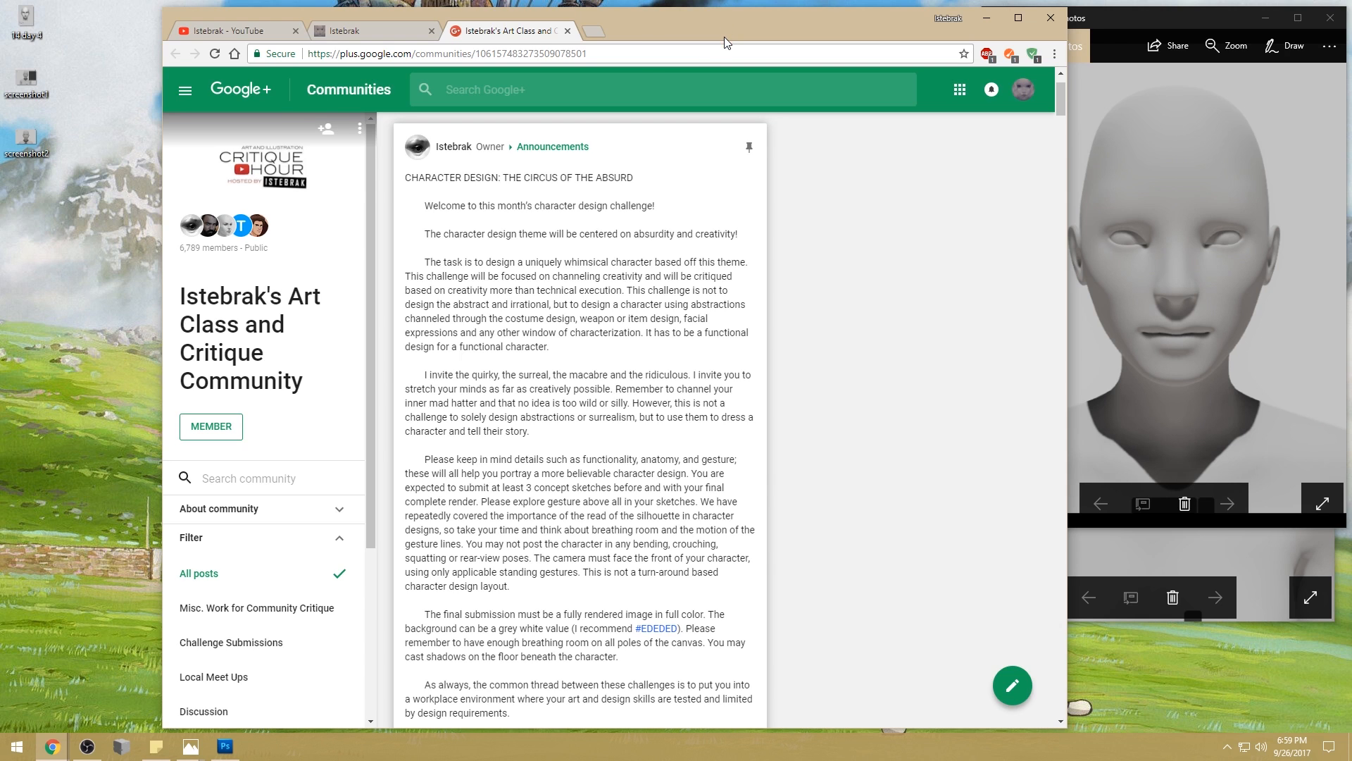
click(608, 2)
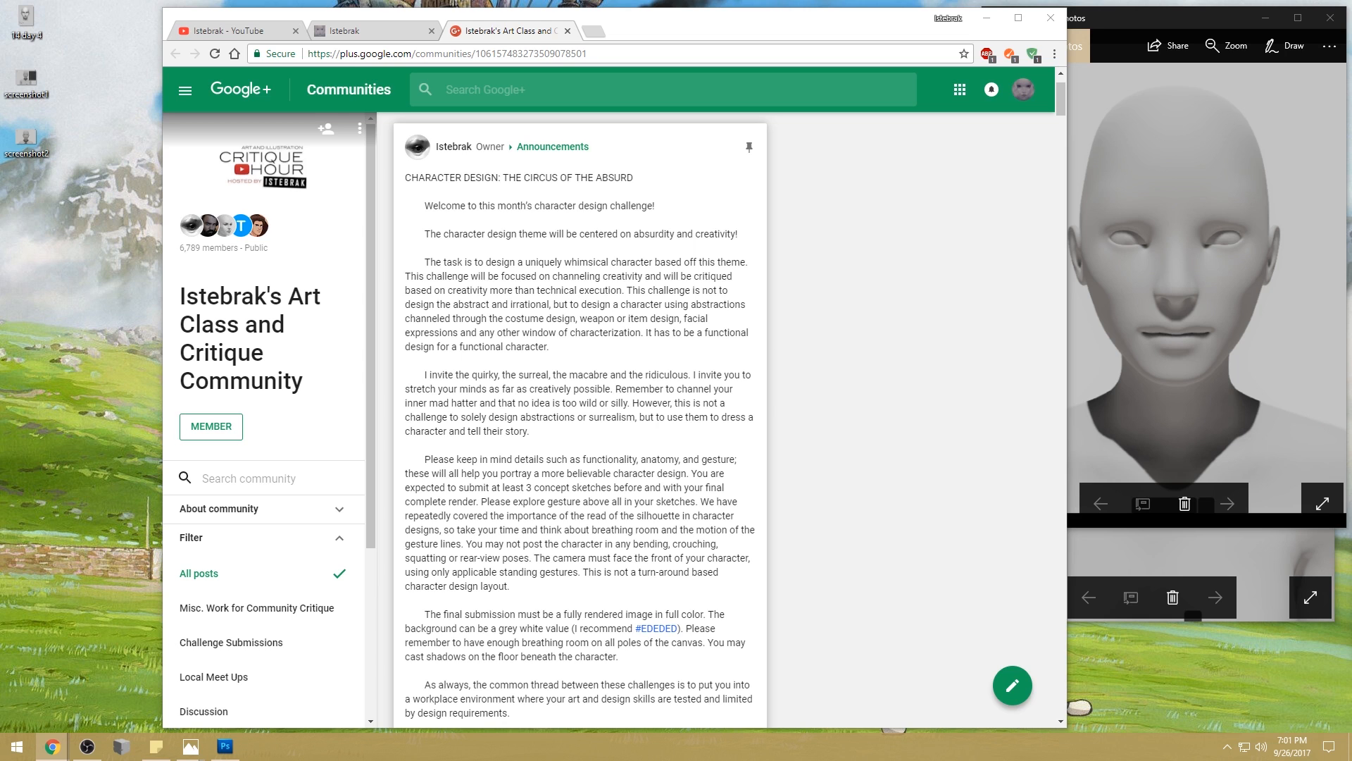
- Minimize the browser and launch PortraitStudio from the computer's folders, placing its window over the portrait document
click(987, 17)
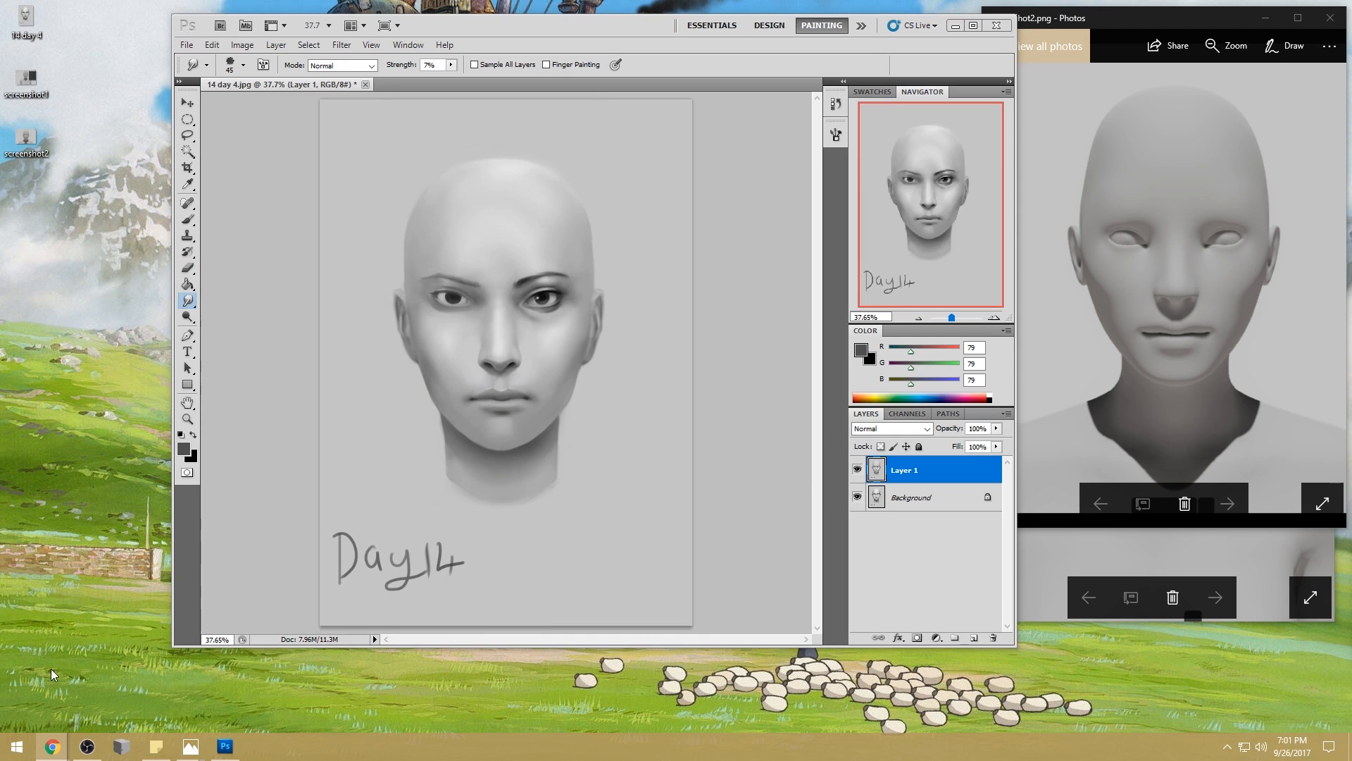
click(15, 747)
click(148, 606)
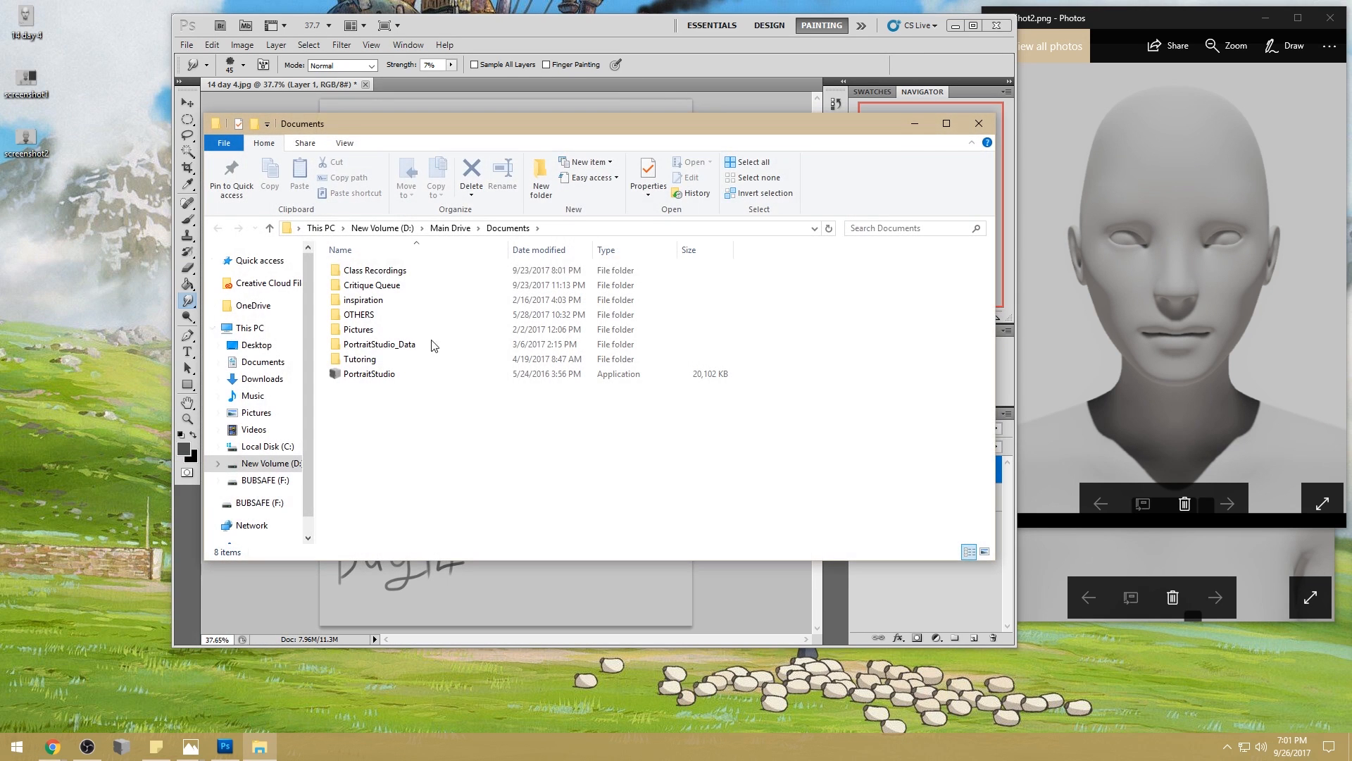
click(250, 328)
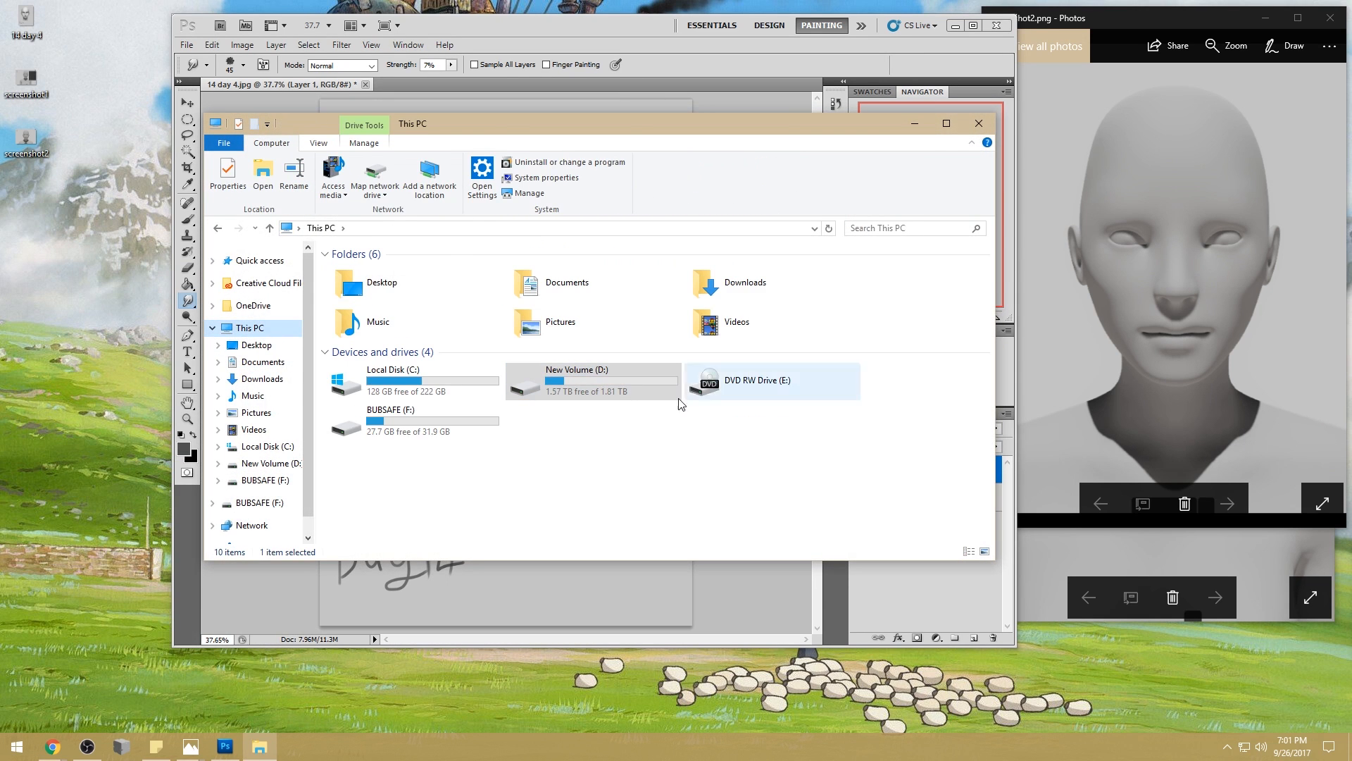
double_click(409, 420)
drag(409, 125, 1351, 125)
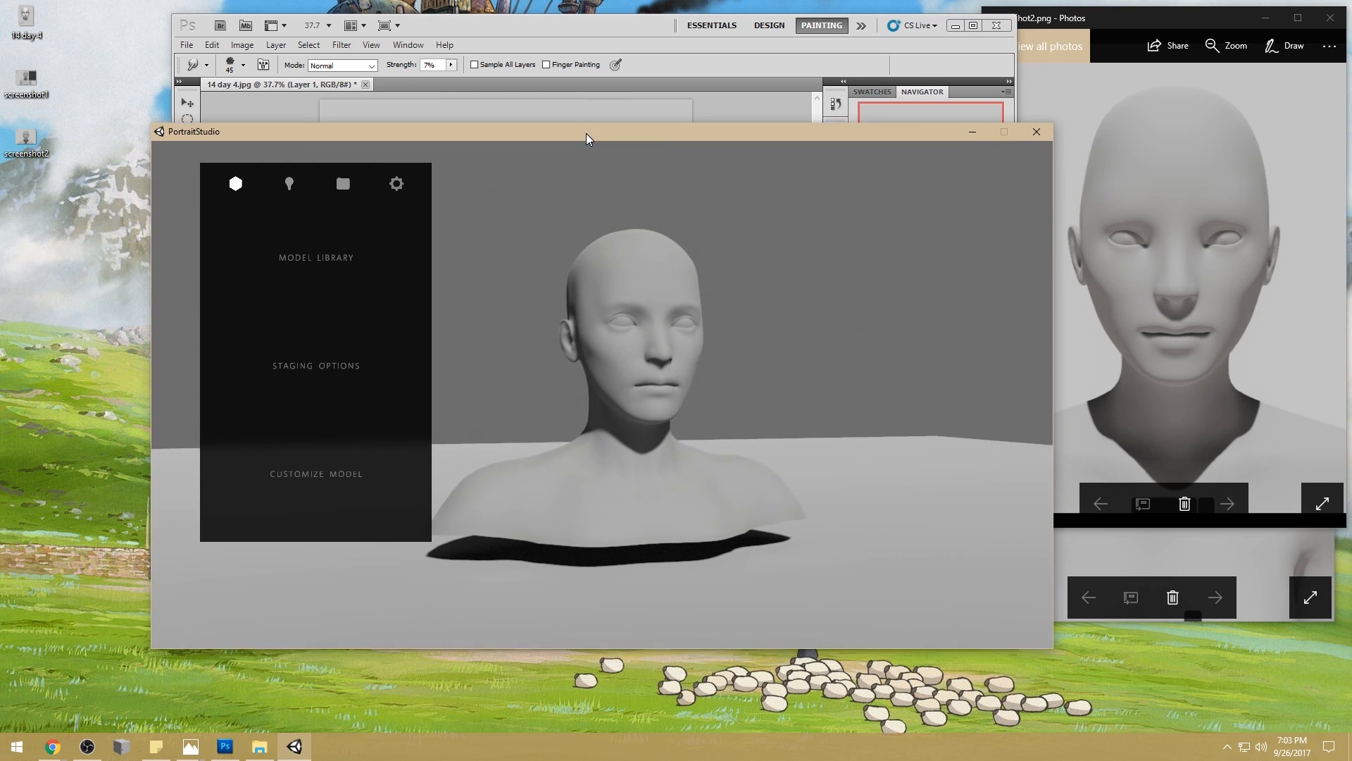
drag(589, 138, 594, 129)
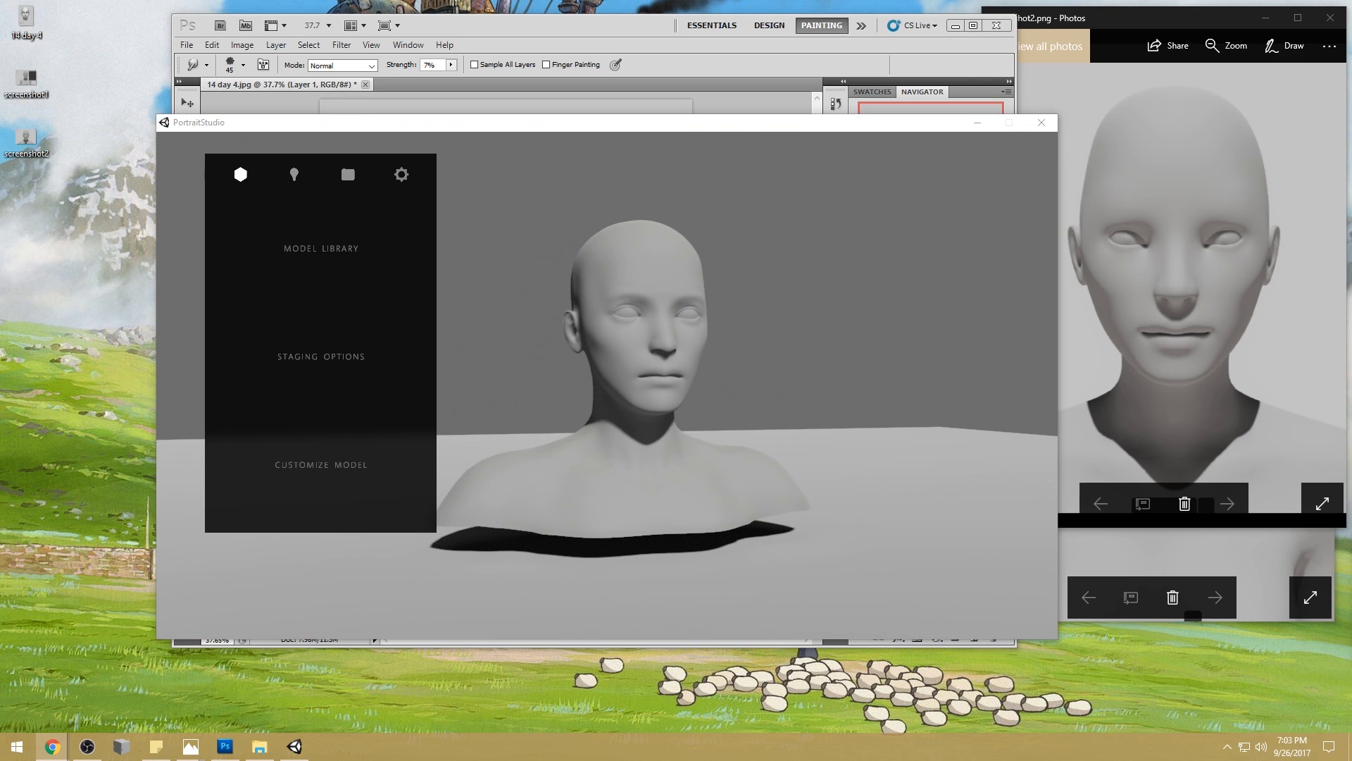
- View the default bust from several angles, open the model library, and turn the bust to face front
click(409, 424)
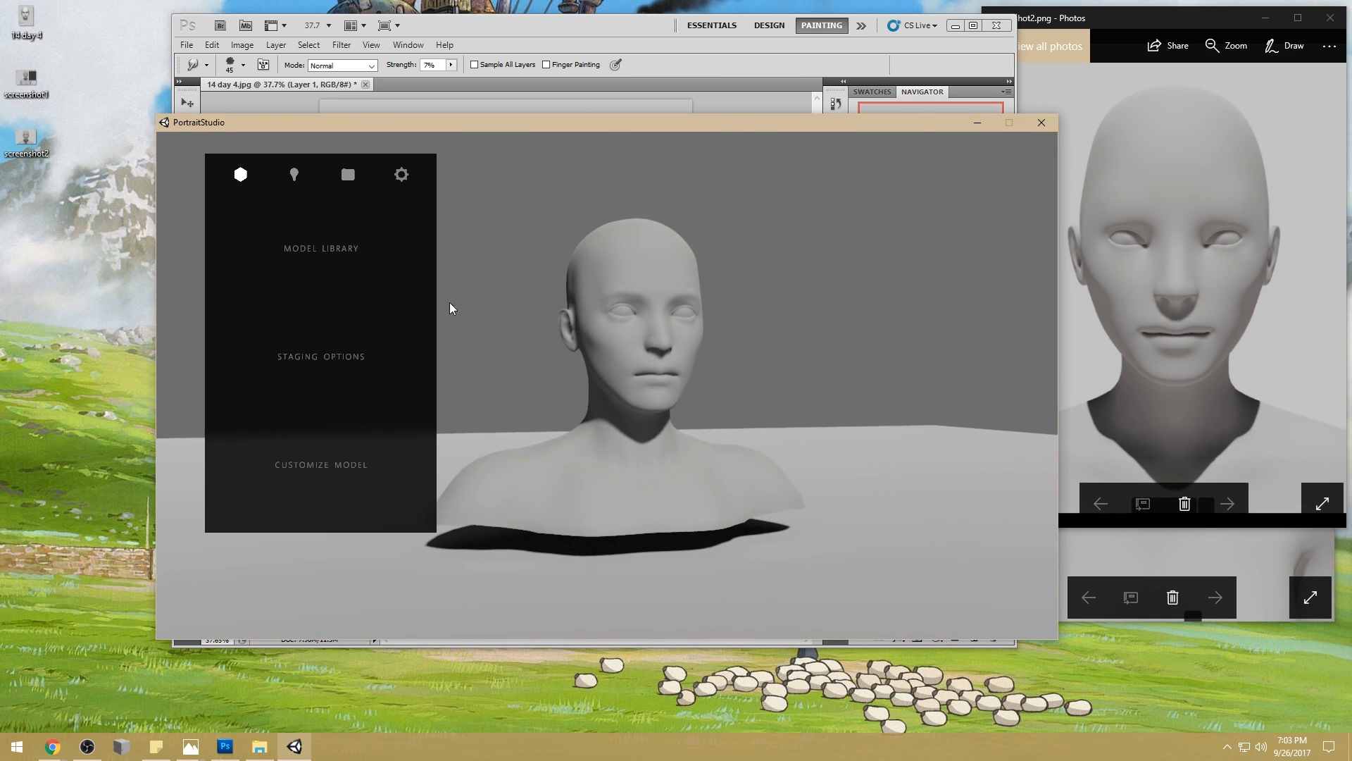
drag(413, 418, 546, 369)
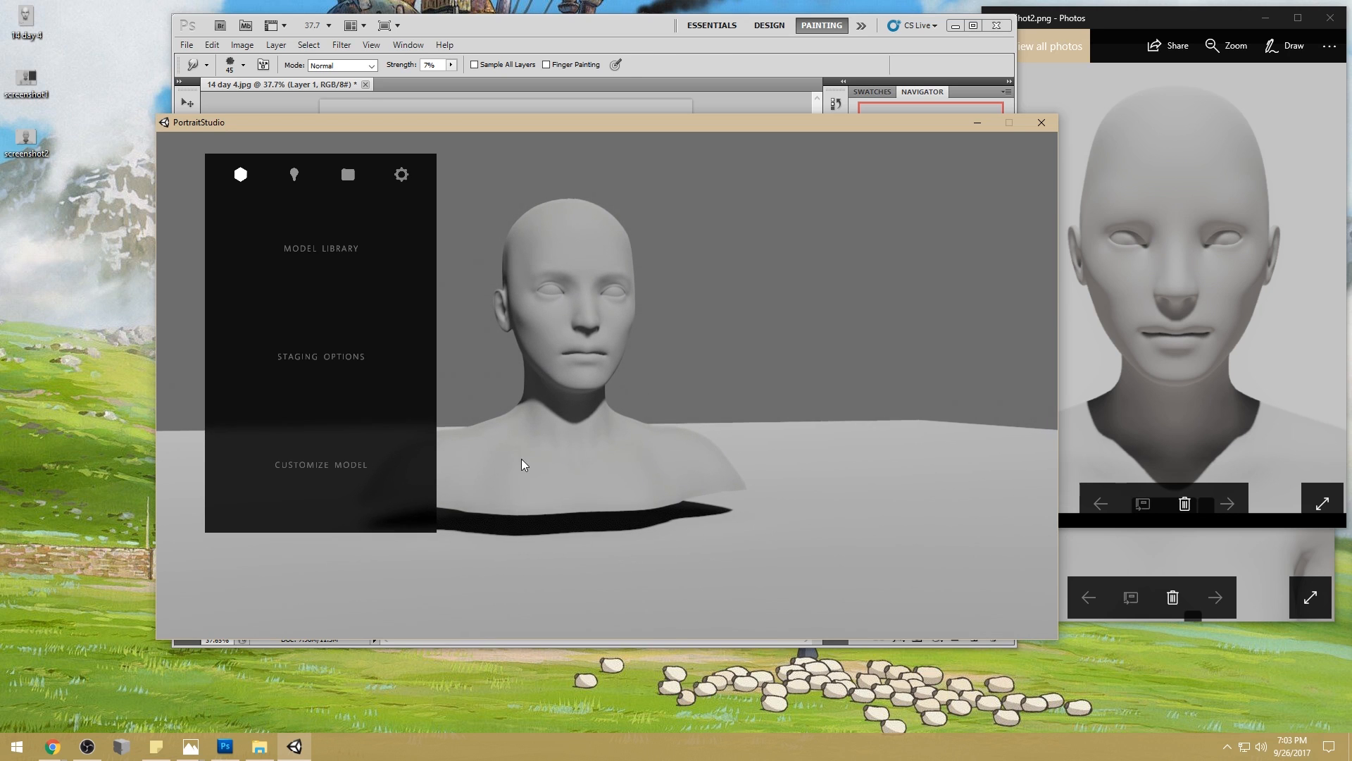
drag(527, 455, 540, 425)
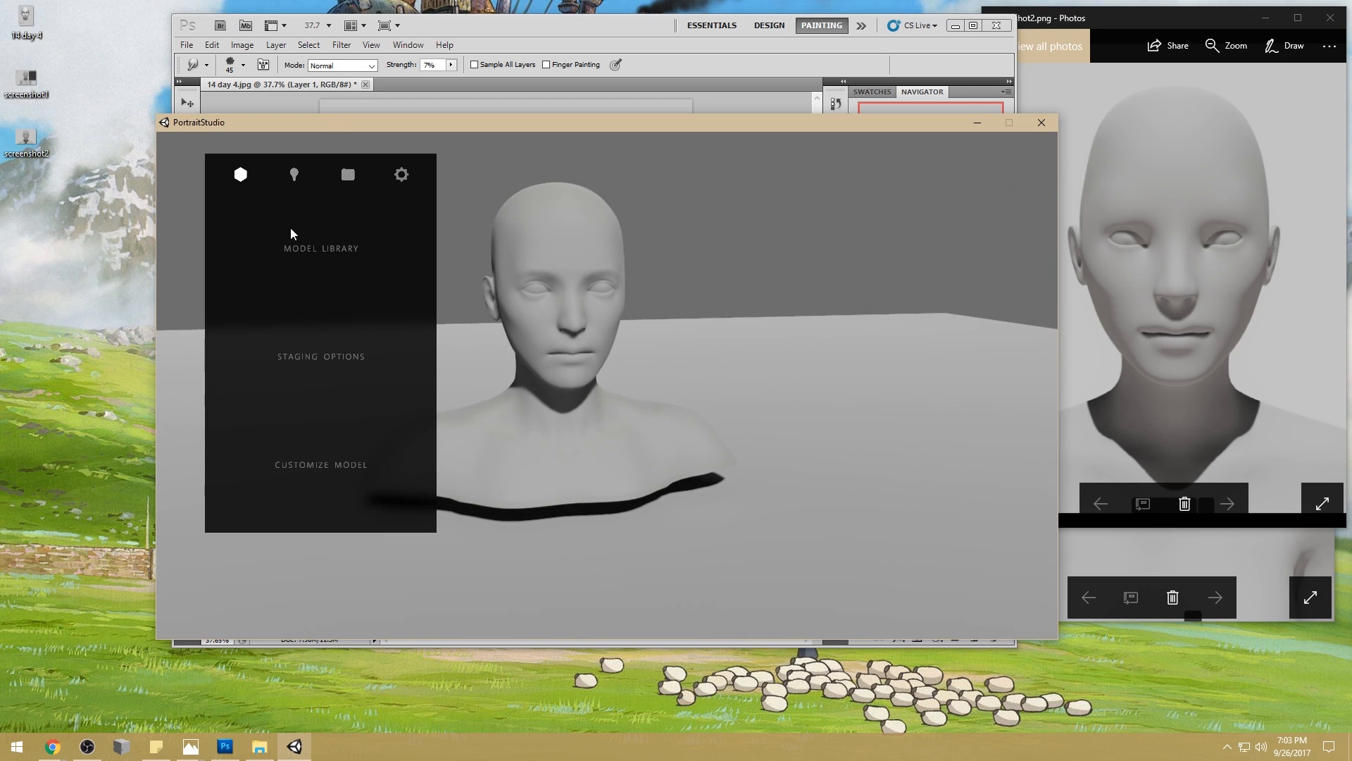
click(343, 253)
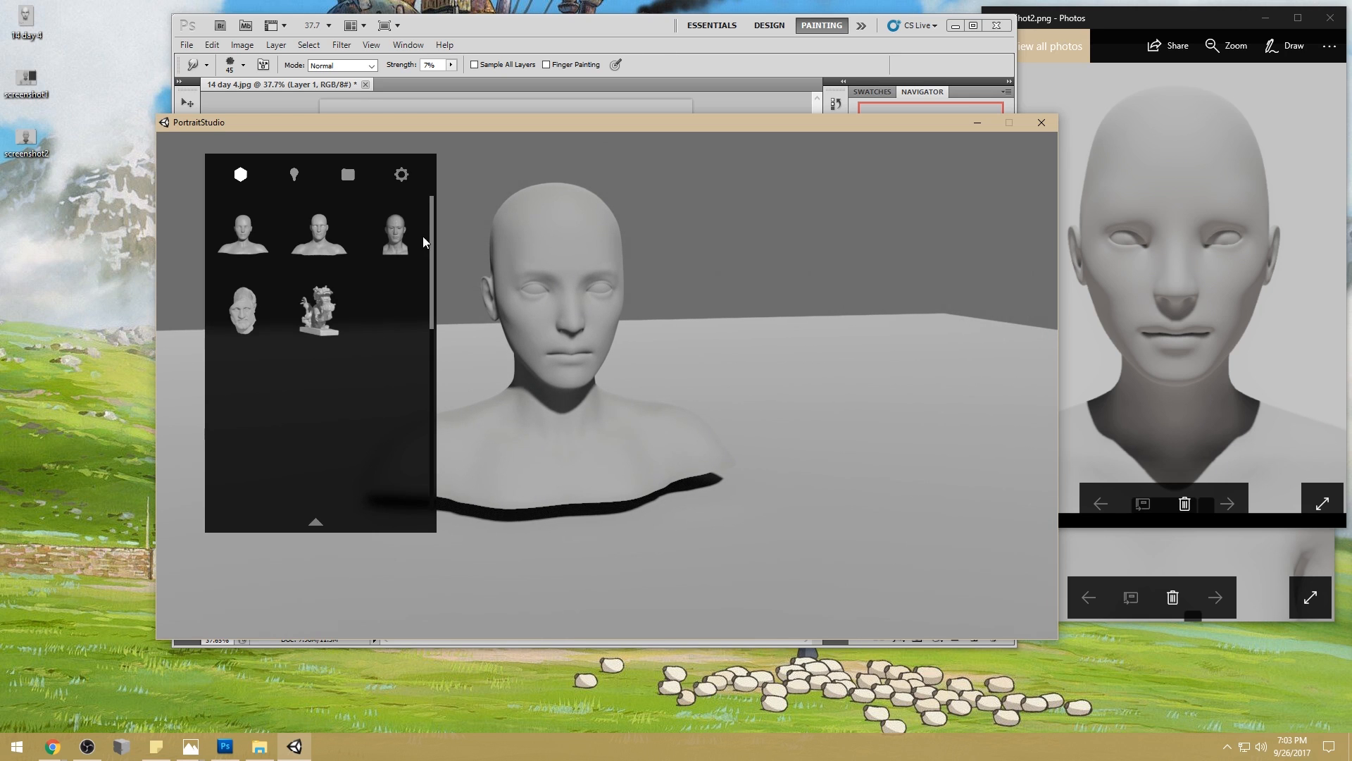
drag(431, 227, 420, 194)
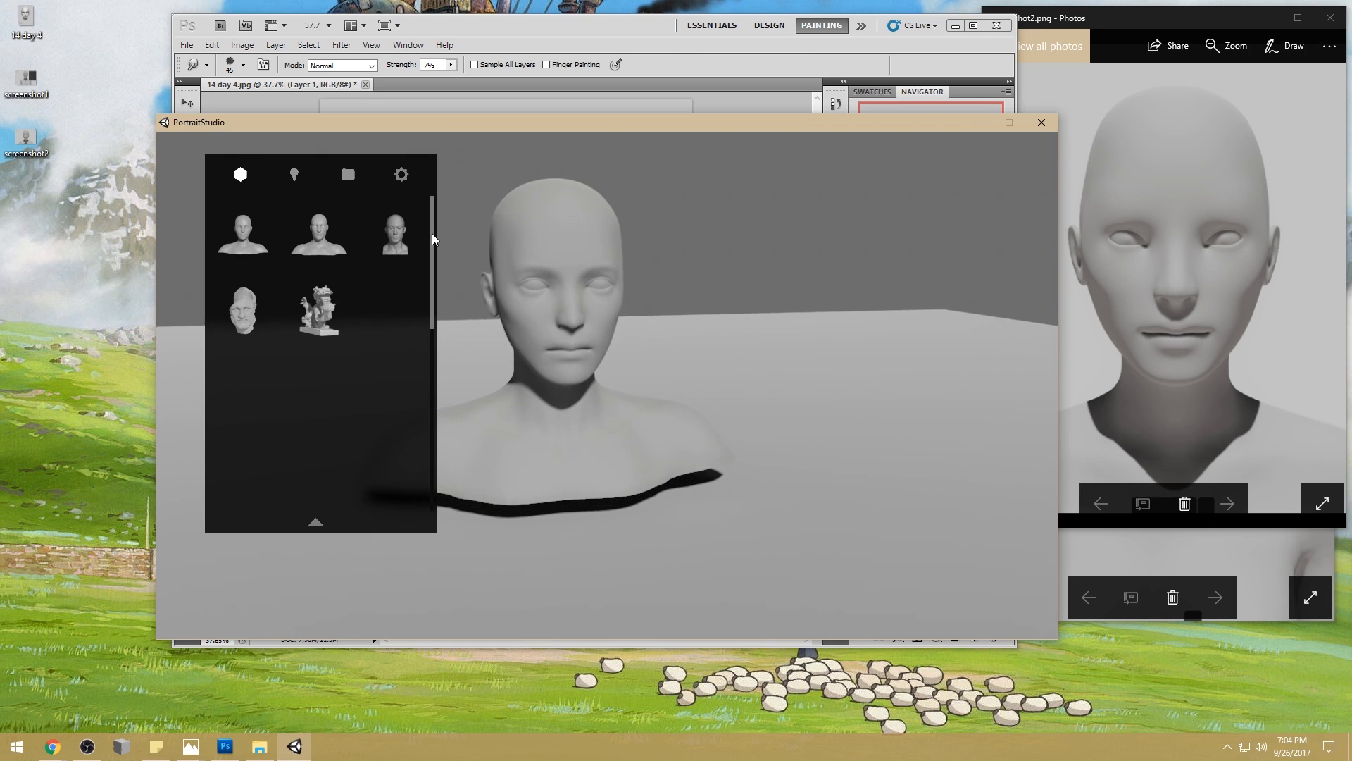
drag(471, 265, 586, 294)
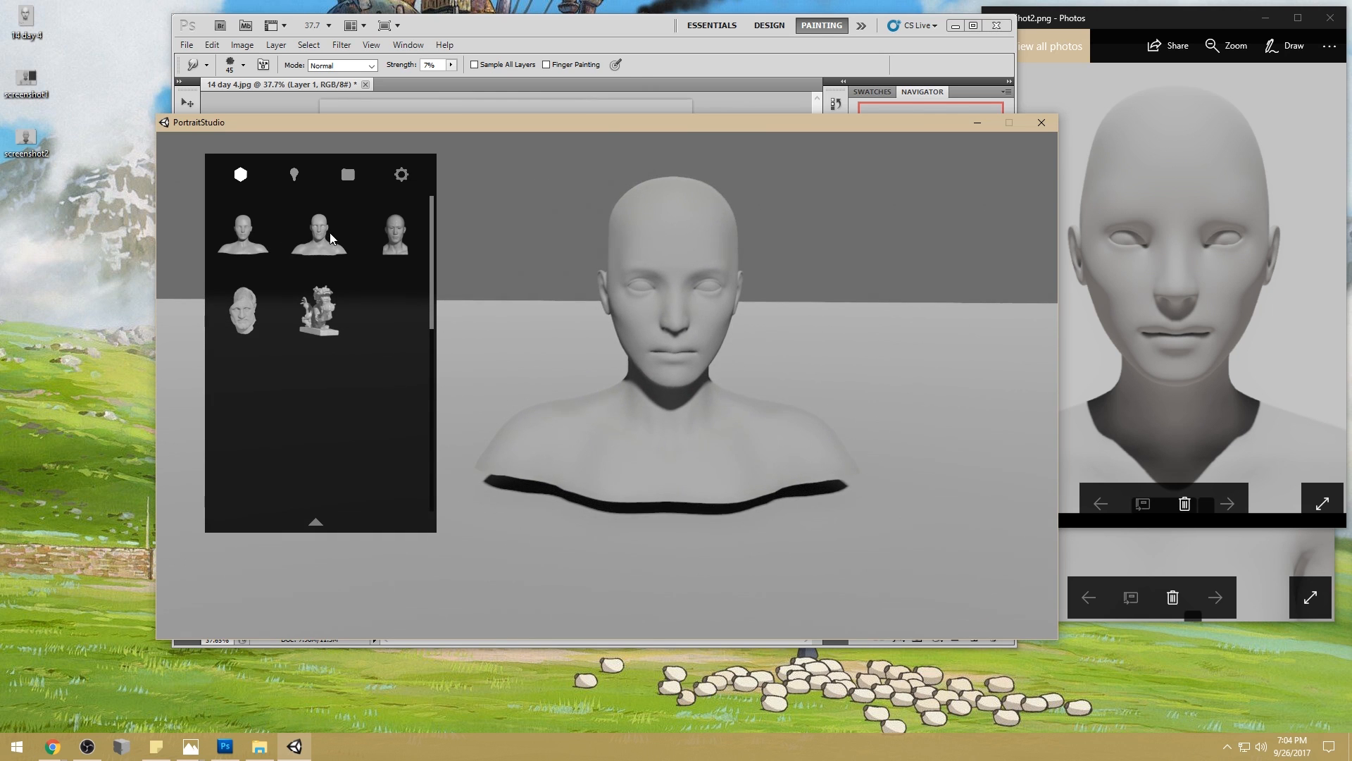
- Preview the third head, the dragon and the bearded sculpture head from the model library, returning to the first bust
click(395, 234)
click(321, 313)
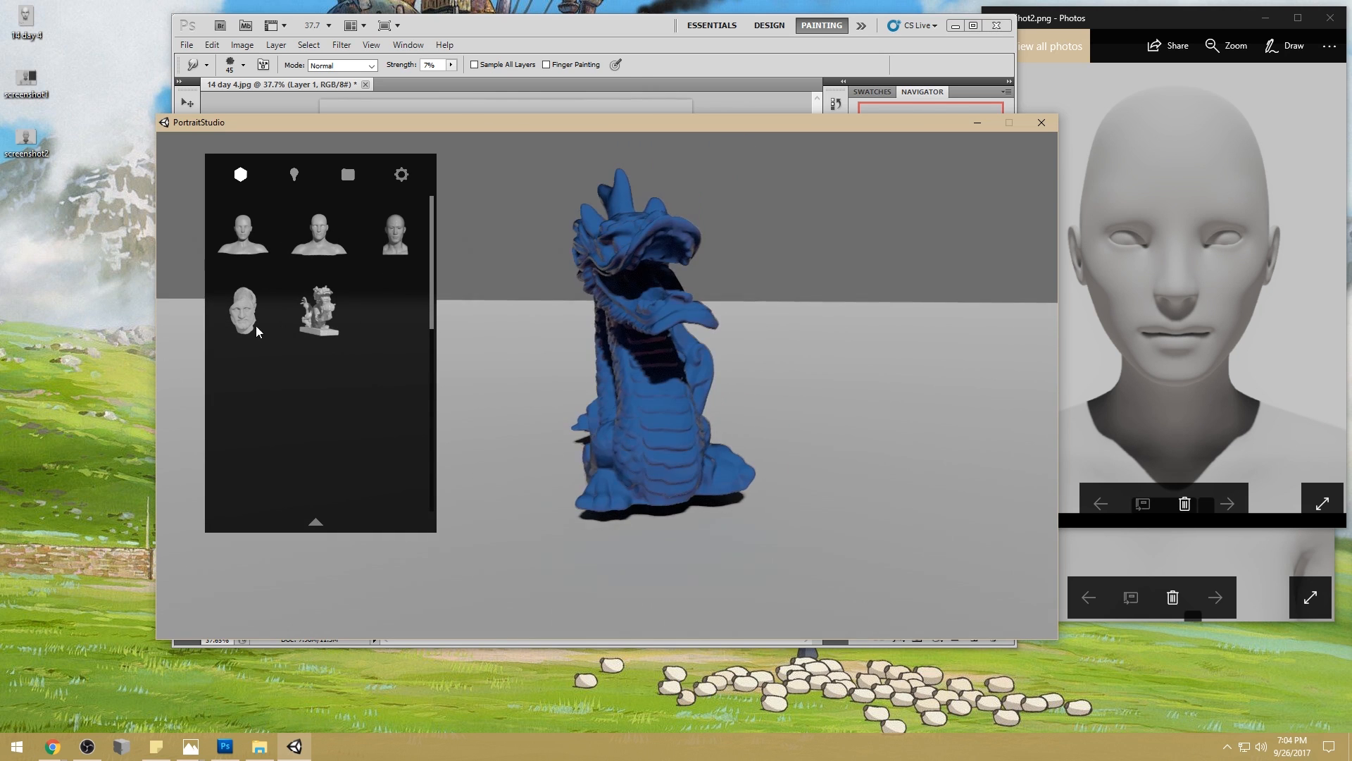
drag(712, 349, 619, 368)
click(244, 310)
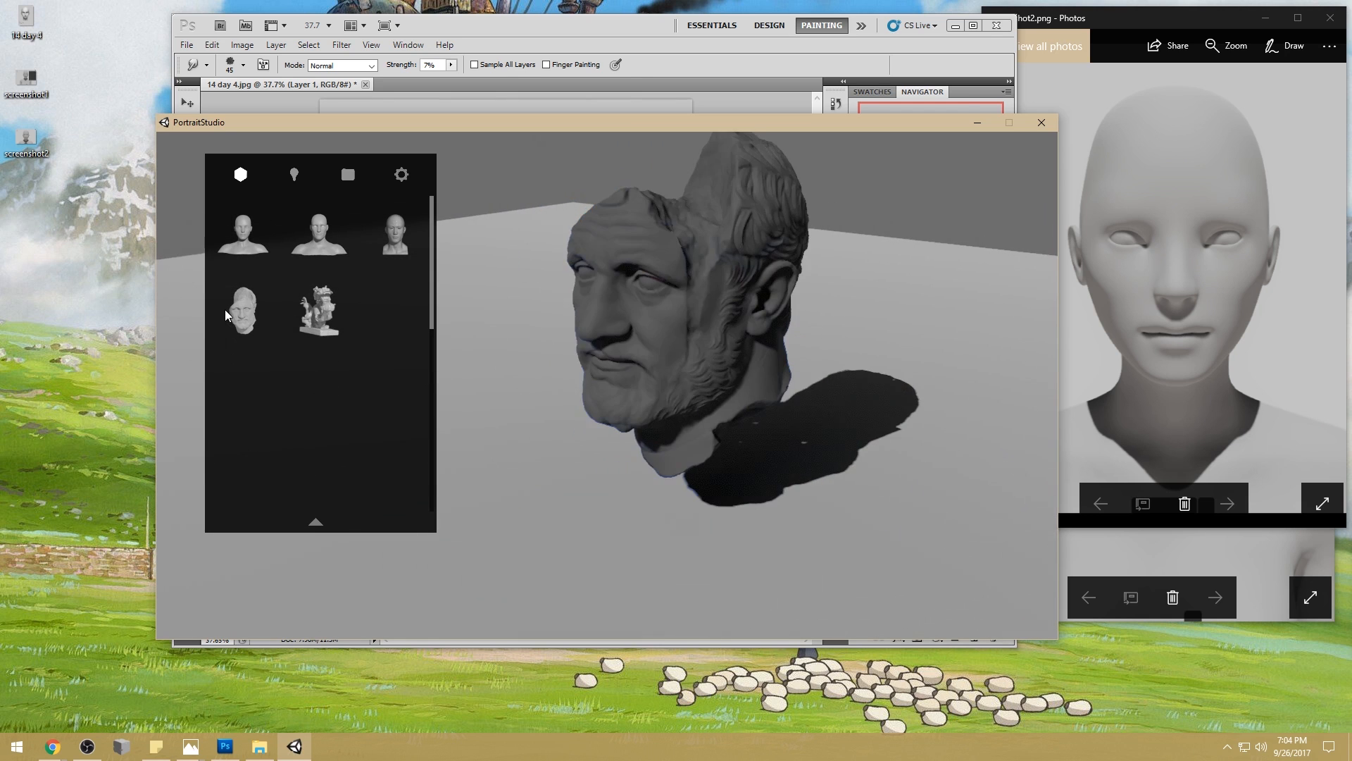
drag(652, 310, 682, 321)
click(241, 229)
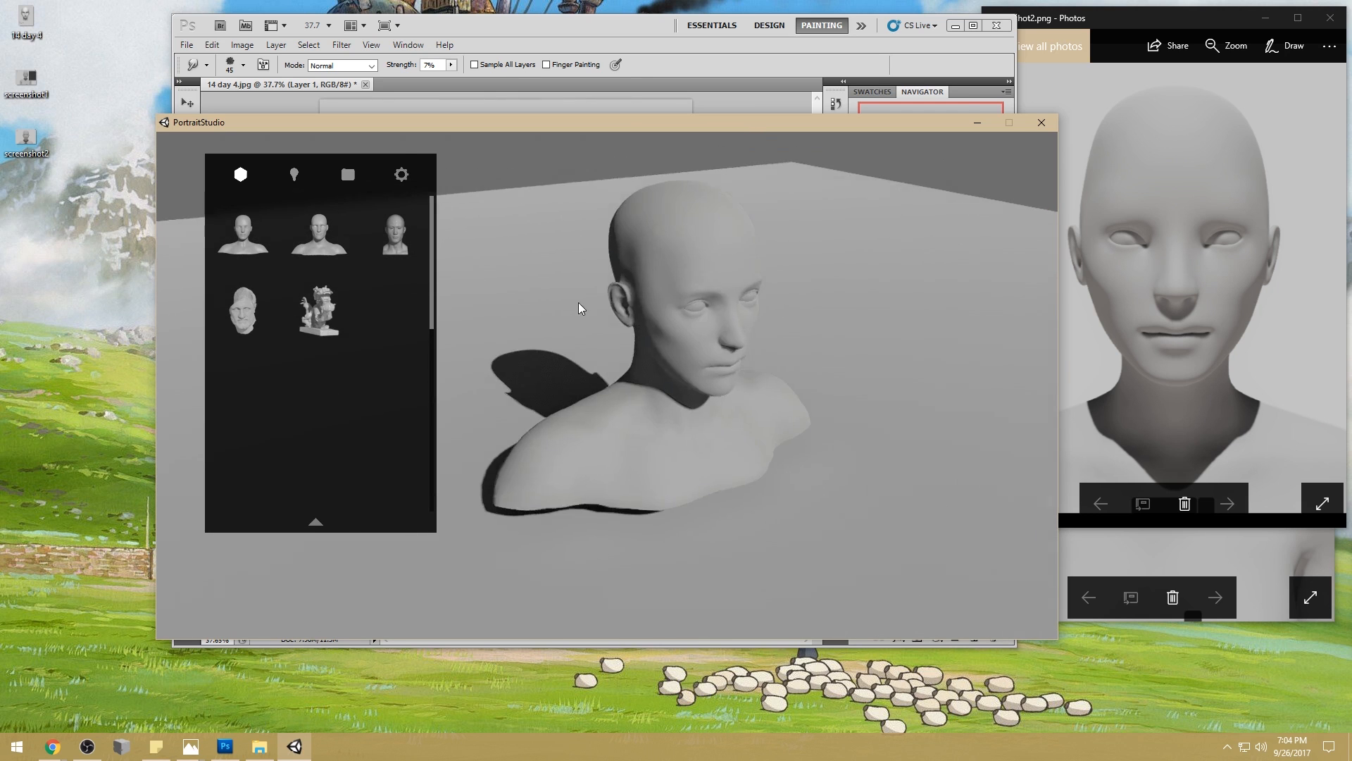
click(334, 529)
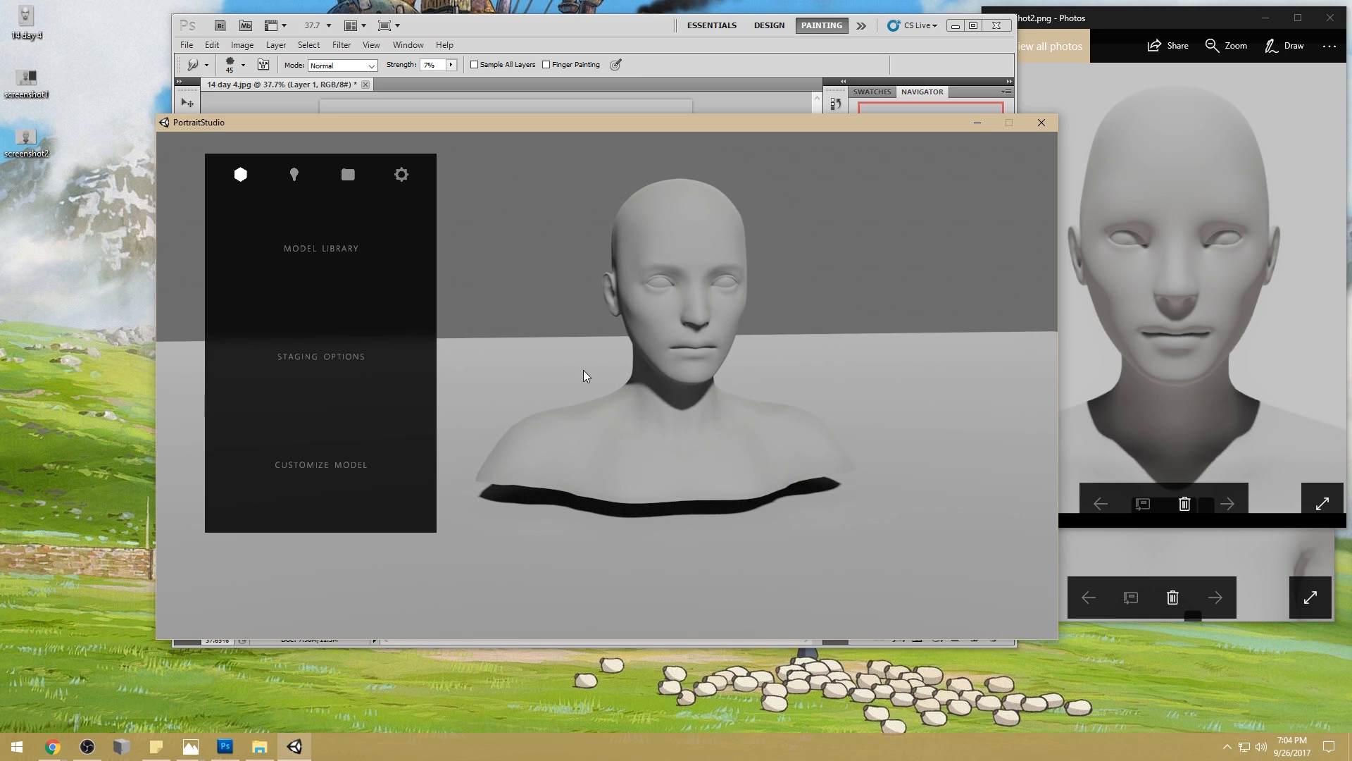
- Open the bust's model customization and change its diffuse color to bright green
click(328, 470)
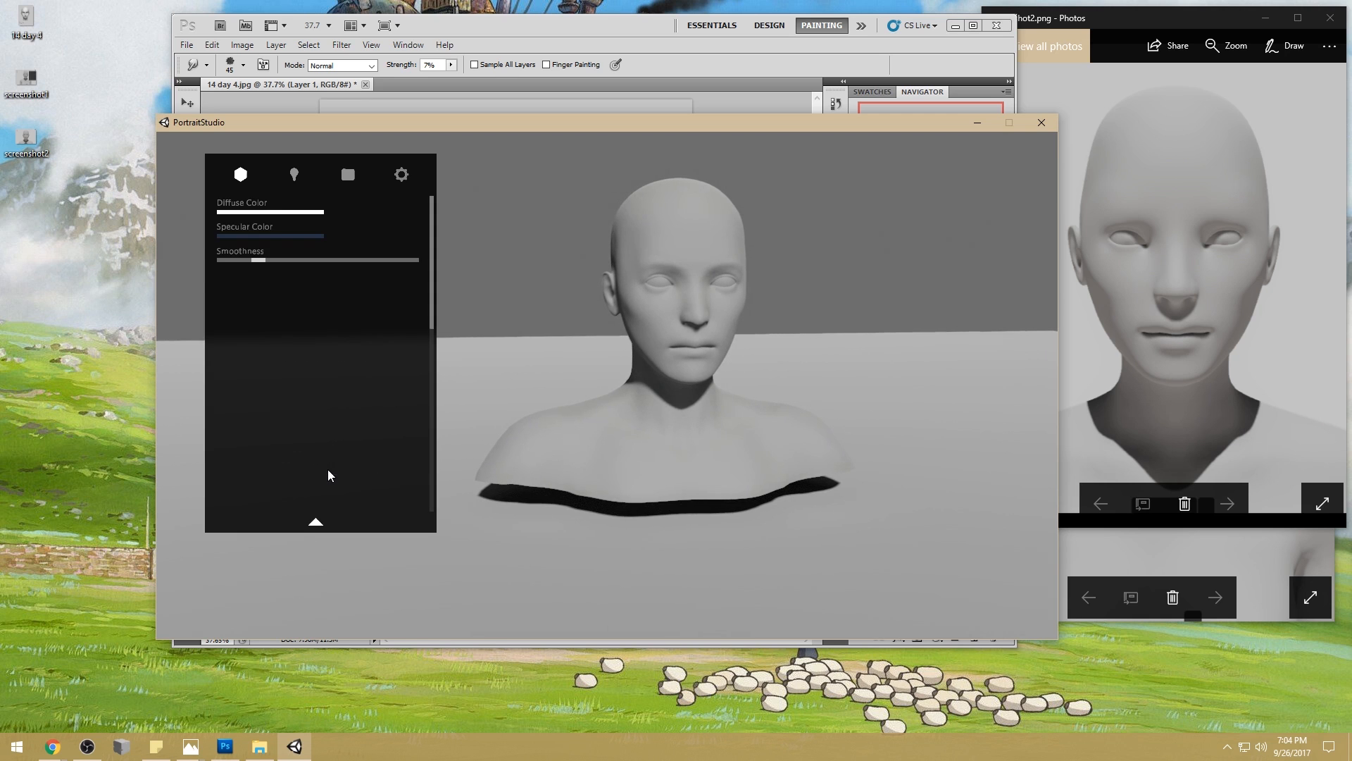
click(278, 213)
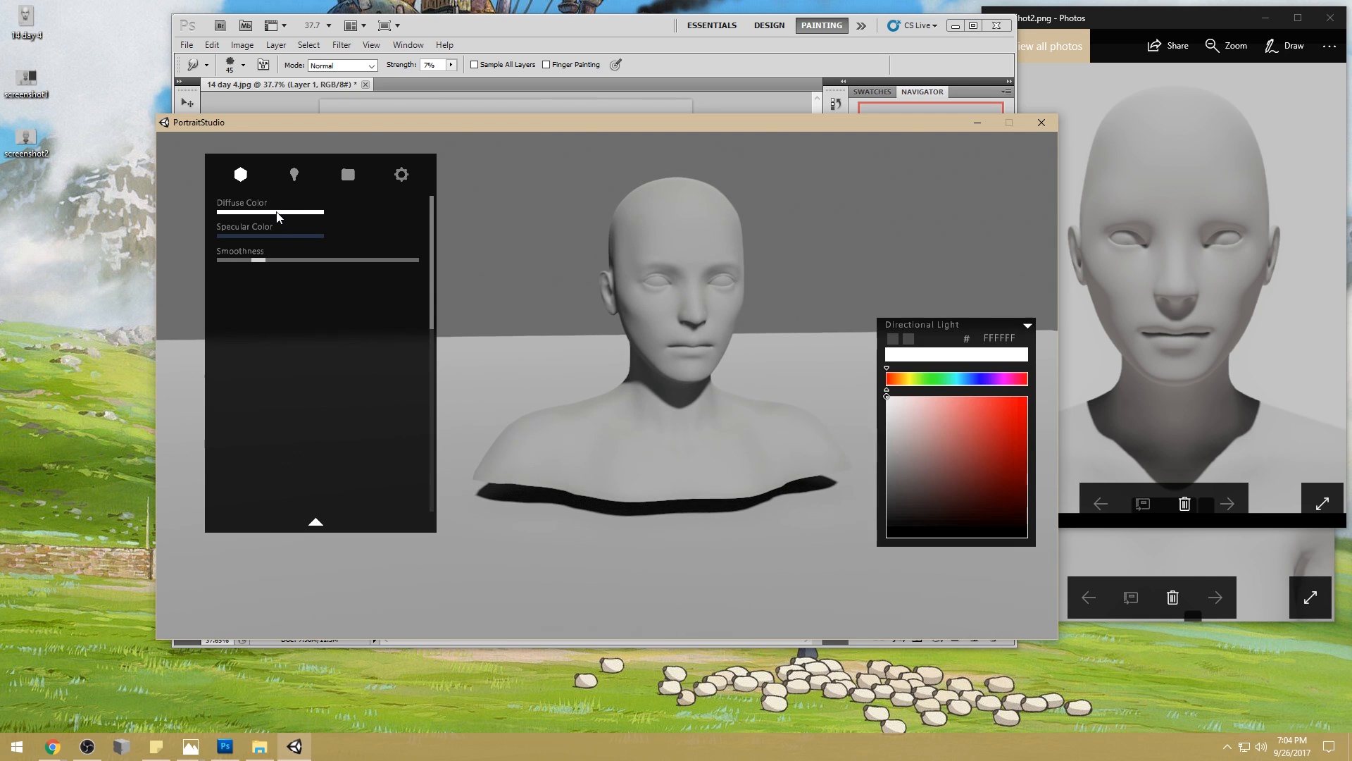
mouse_move(969, 437)
mouse_down()
mouse_move(931, 488)
mouse_move(961, 404)
mouse_move(992, 448)
mouse_move(1001, 399)
mouse_move(974, 383)
mouse_move(991, 379)
mouse_move(930, 380)
mouse_up()
click(998, 342)
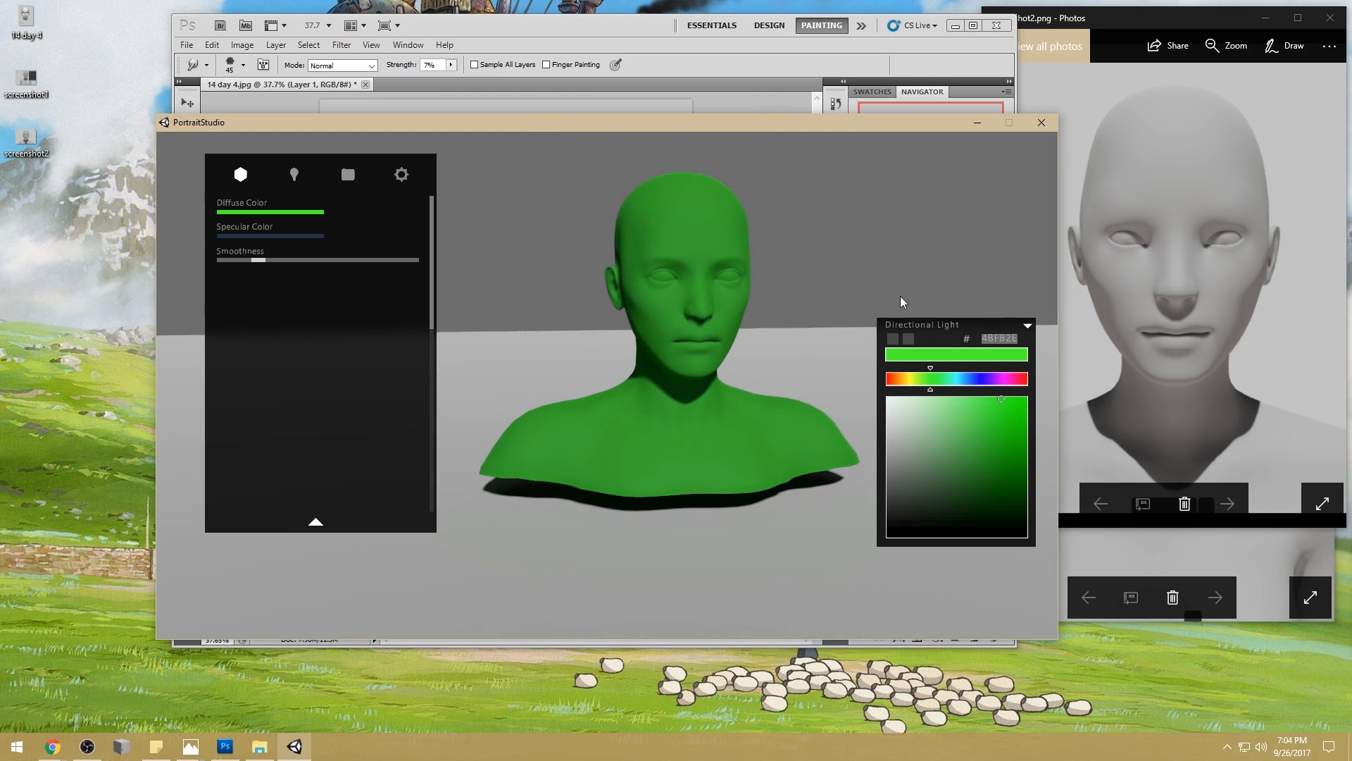
click(894, 343)
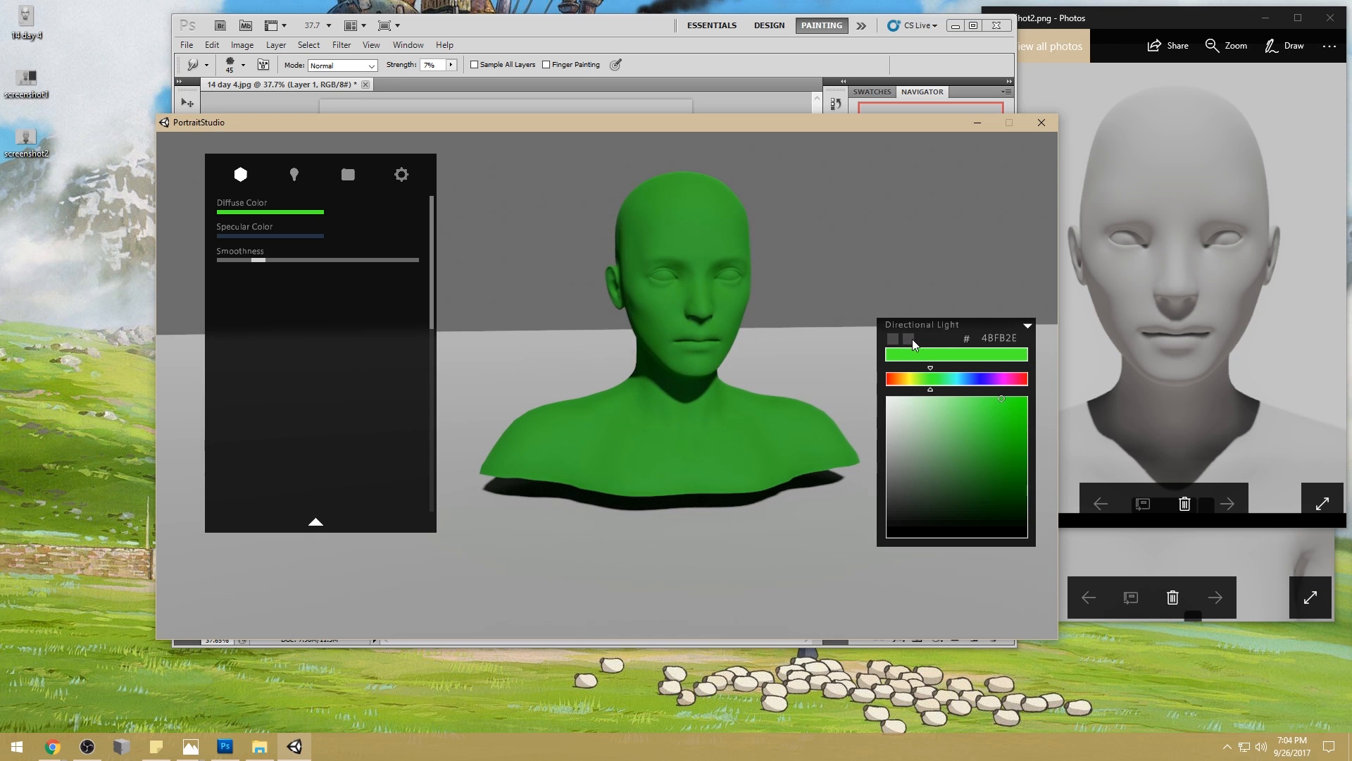
click(1027, 327)
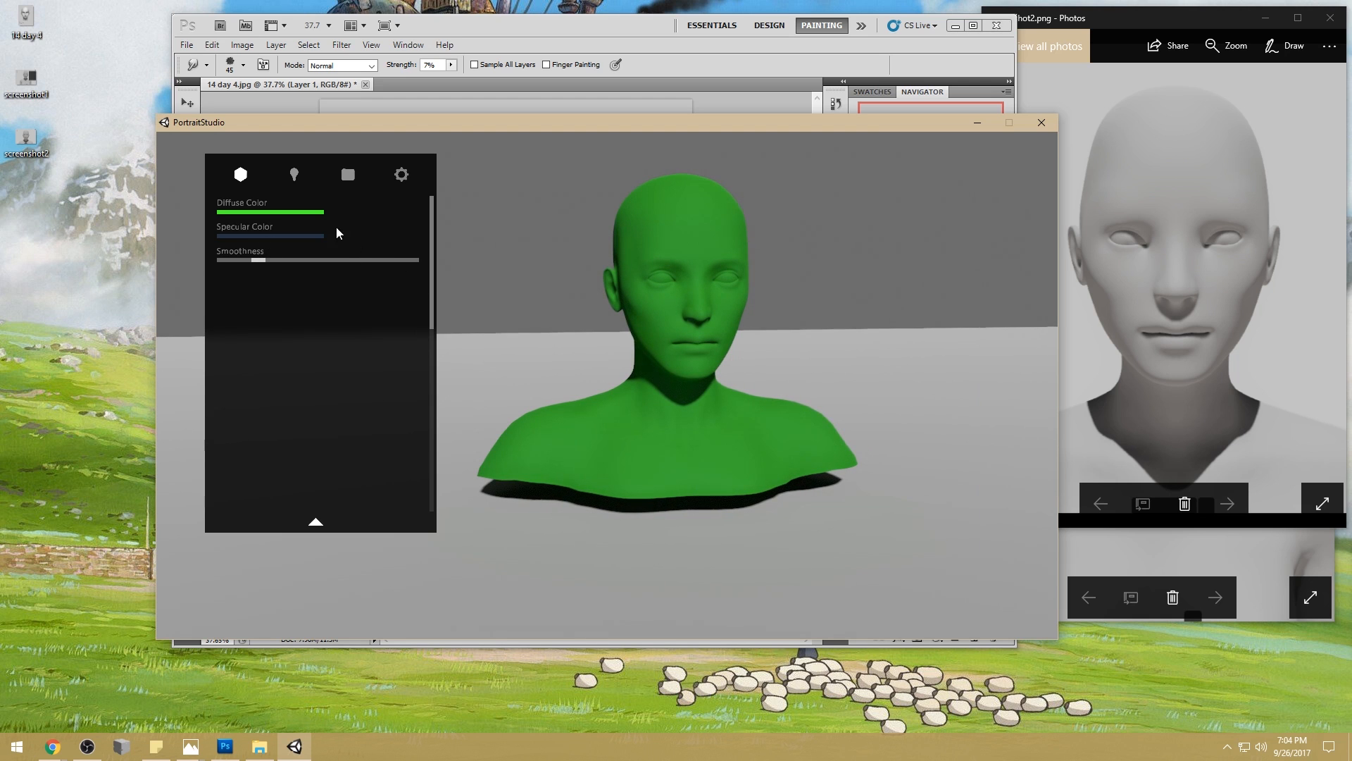
- Change the bust's diffuse color to bright red and close the color picker
click(316, 211)
mouse_move(968, 379)
mouse_down()
mouse_move(1043, 382)
mouse_move(1045, 371)
mouse_up()
click(1028, 328)
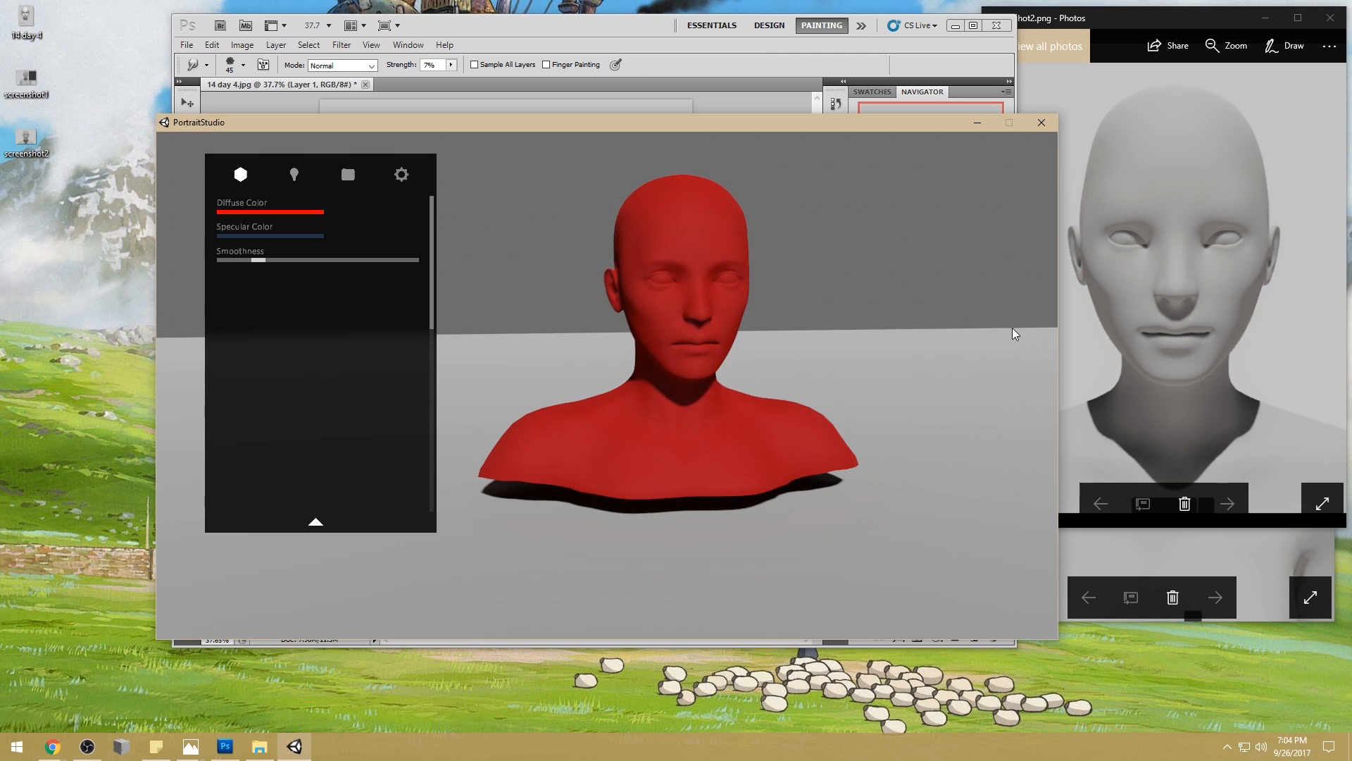
- Set the bust's specular color to blue 3D5485 and raise the smoothness to just under half
click(267, 235)
mouse_move(898, 434)
mouse_down()
mouse_move(961, 467)
mouse_move(940, 421)
mouse_move(955, 495)
mouse_move(961, 462)
mouse_up()
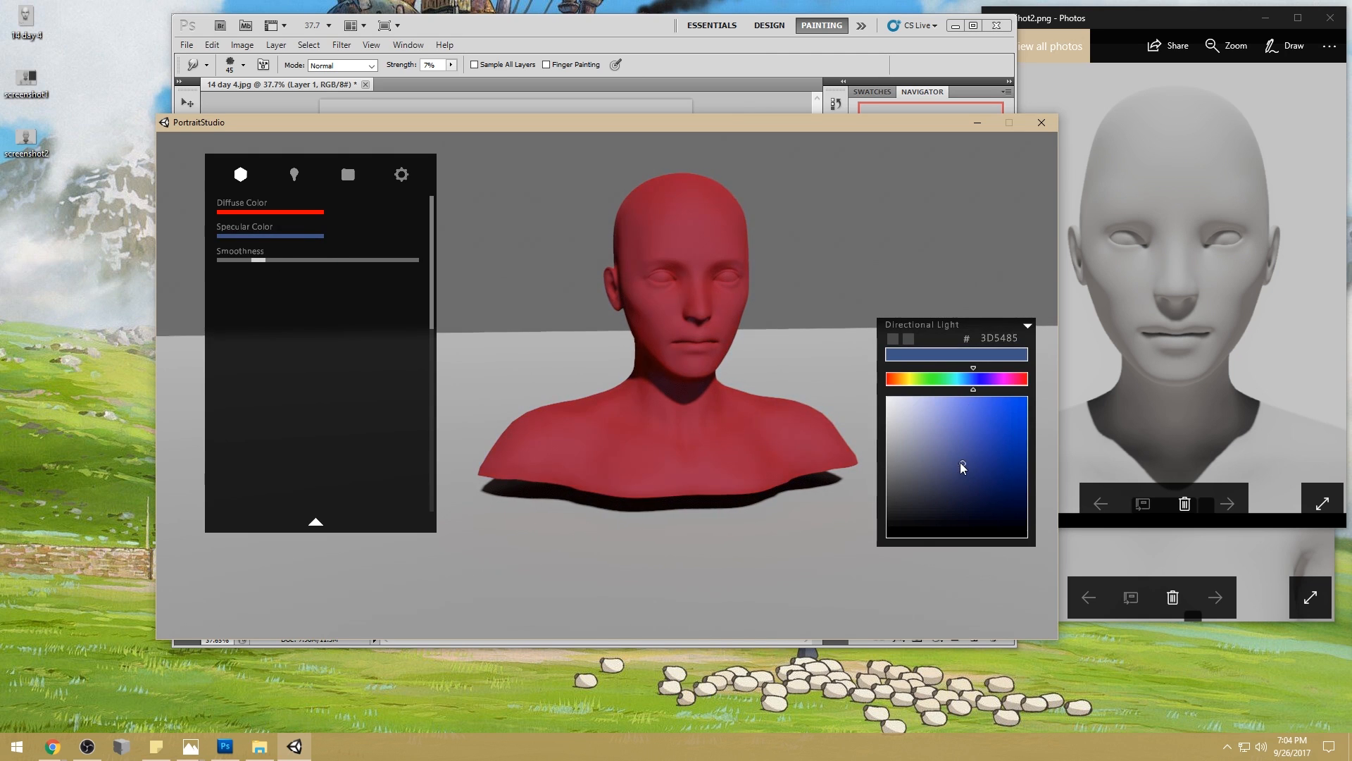
mouse_move(277, 264)
mouse_down()
mouse_move(408, 272)
mouse_move(264, 274)
mouse_move(387, 277)
mouse_move(253, 290)
mouse_move(401, 290)
mouse_move(317, 287)
mouse_up()
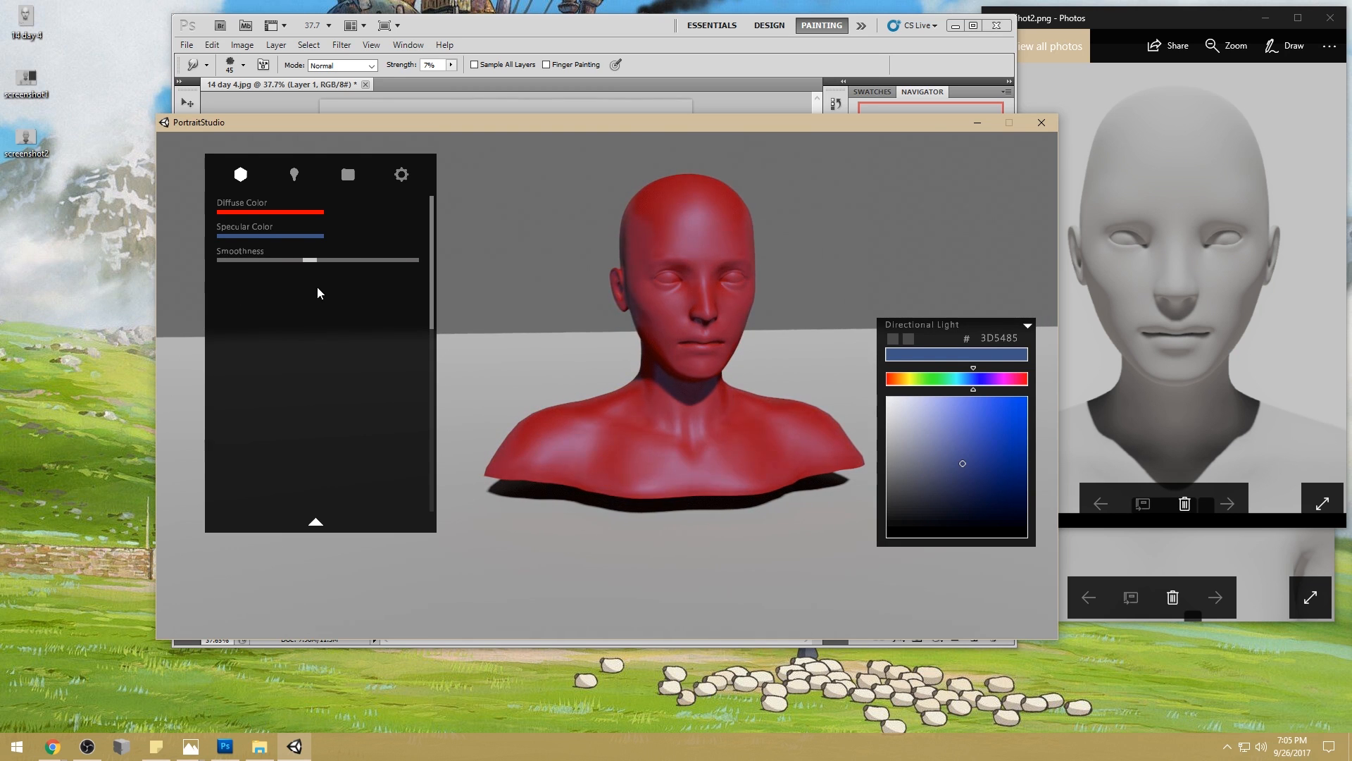
- Set the bust's specular color to pale tan DFC798 and lower the smoothness to a small fraction of its range
click(295, 174)
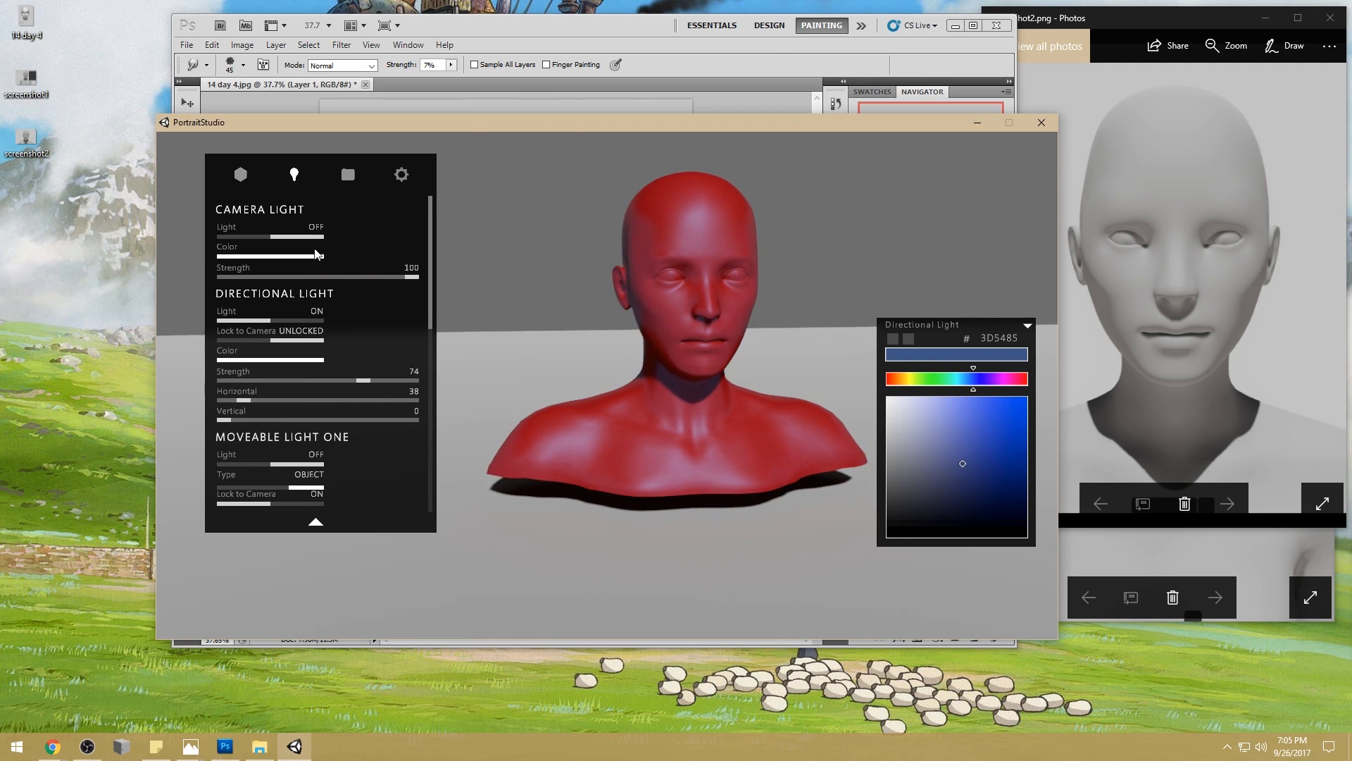
drag(913, 386, 893, 389)
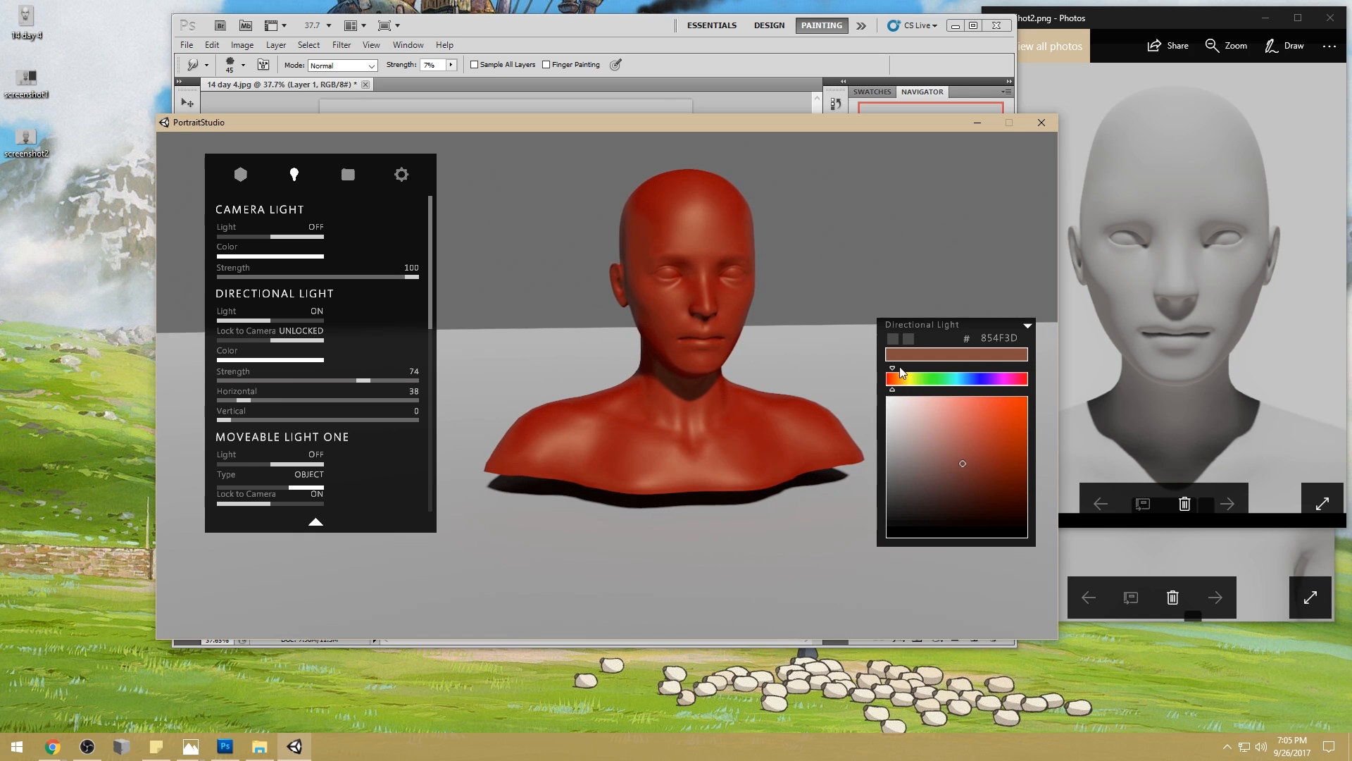
drag(896, 392, 900, 389)
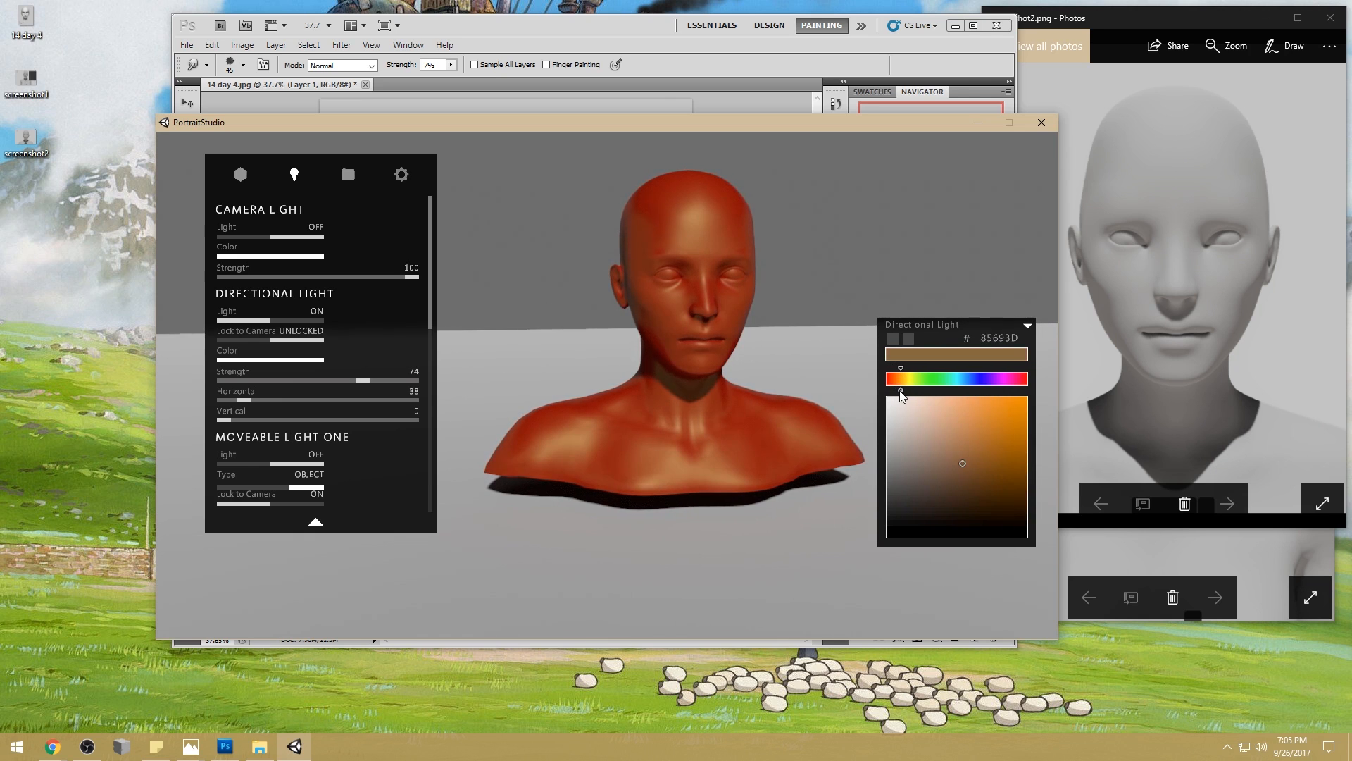
mouse_move(952, 456)
mouse_down()
mouse_move(932, 431)
mouse_move(944, 417)
mouse_move(936, 426)
mouse_move(916, 396)
mouse_move(931, 412)
mouse_up()
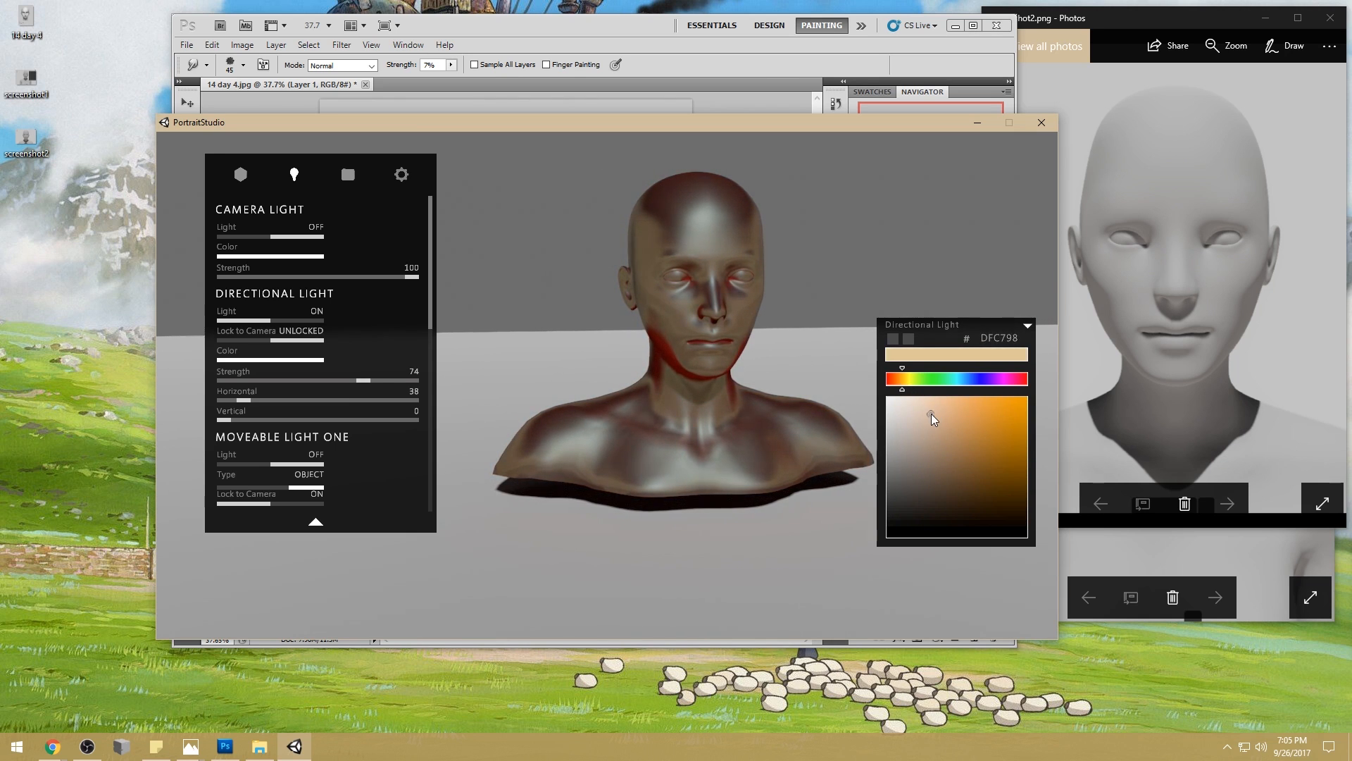
click(240, 174)
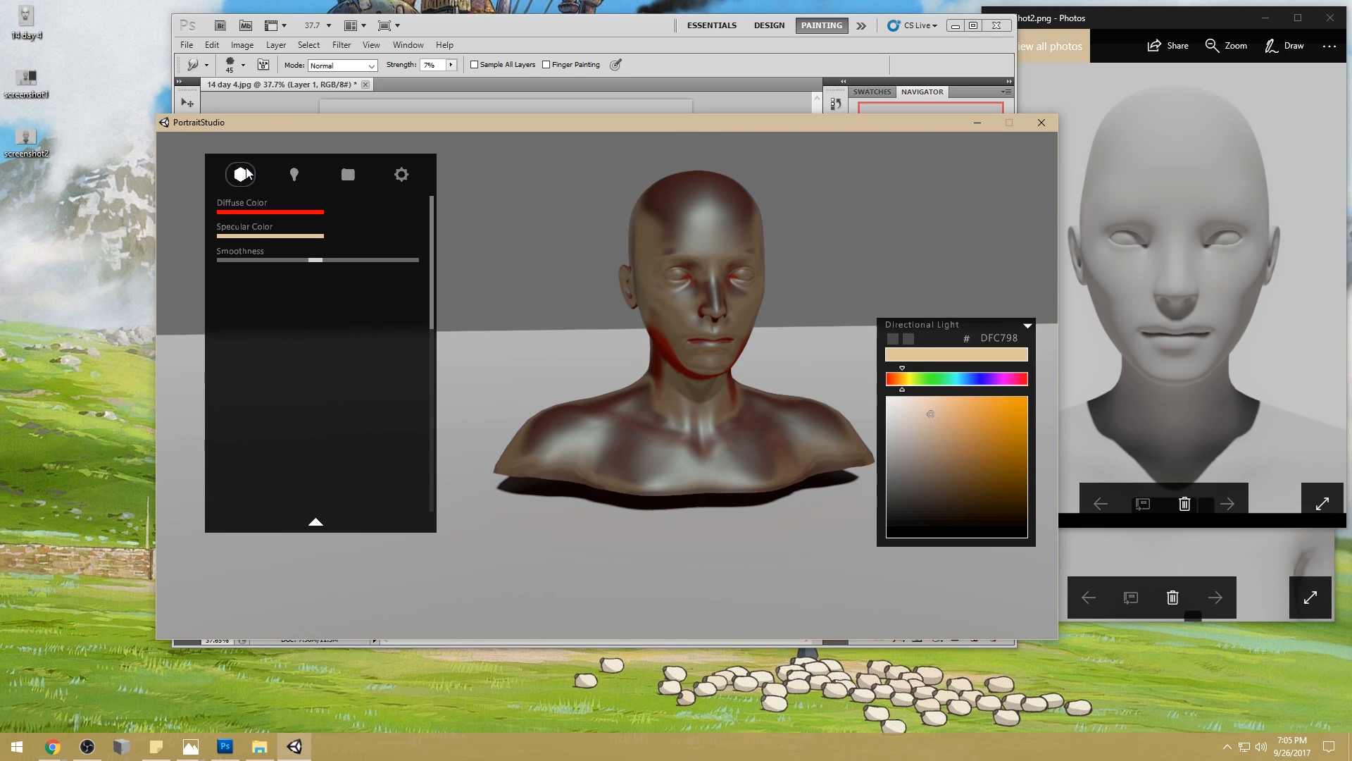
drag(314, 261, 247, 271)
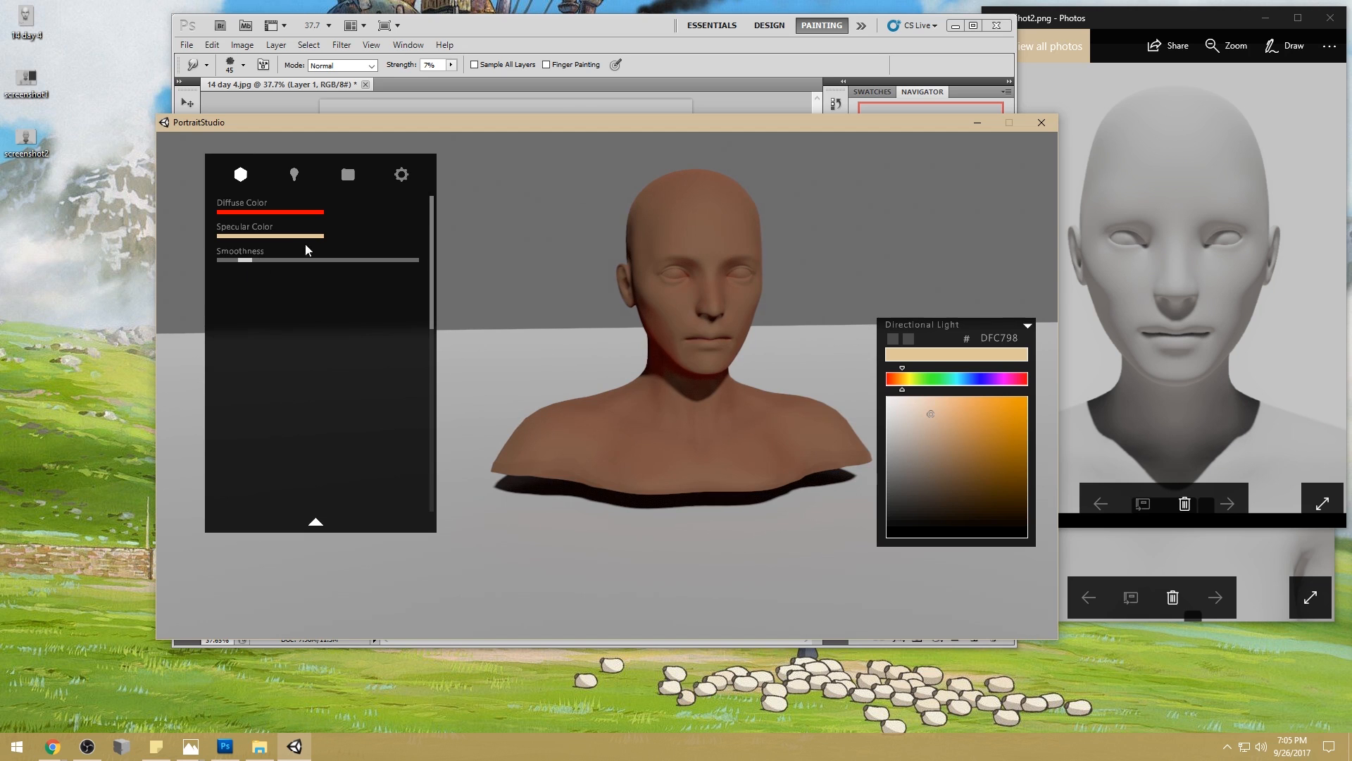
- Set the bust's specular color to black and its diffuse color to pale skin tone D9BFA9
mouse_move(923, 458)
mouse_down()
mouse_move(927, 518)
mouse_move(927, 417)
mouse_move(832, 585)
mouse_up()
click(297, 212)
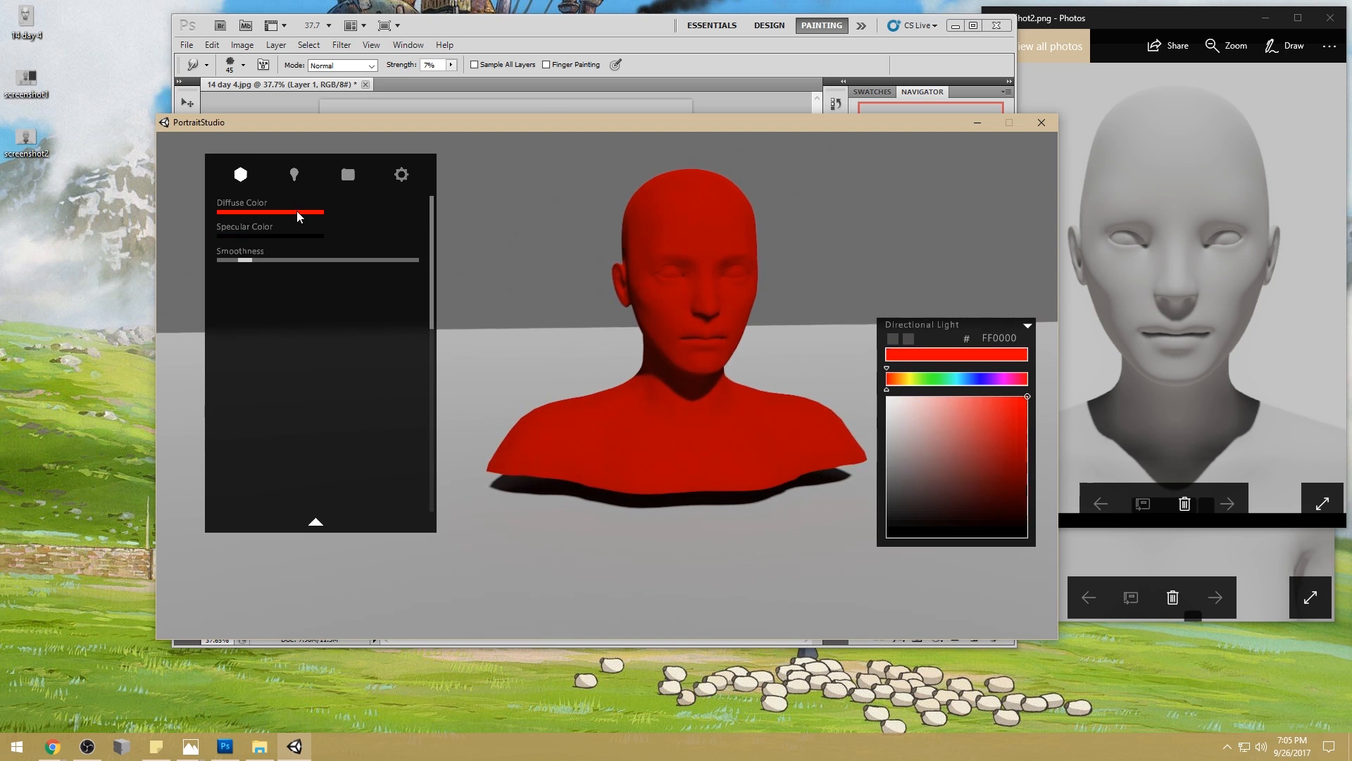
click(916, 420)
drag(887, 383, 898, 388)
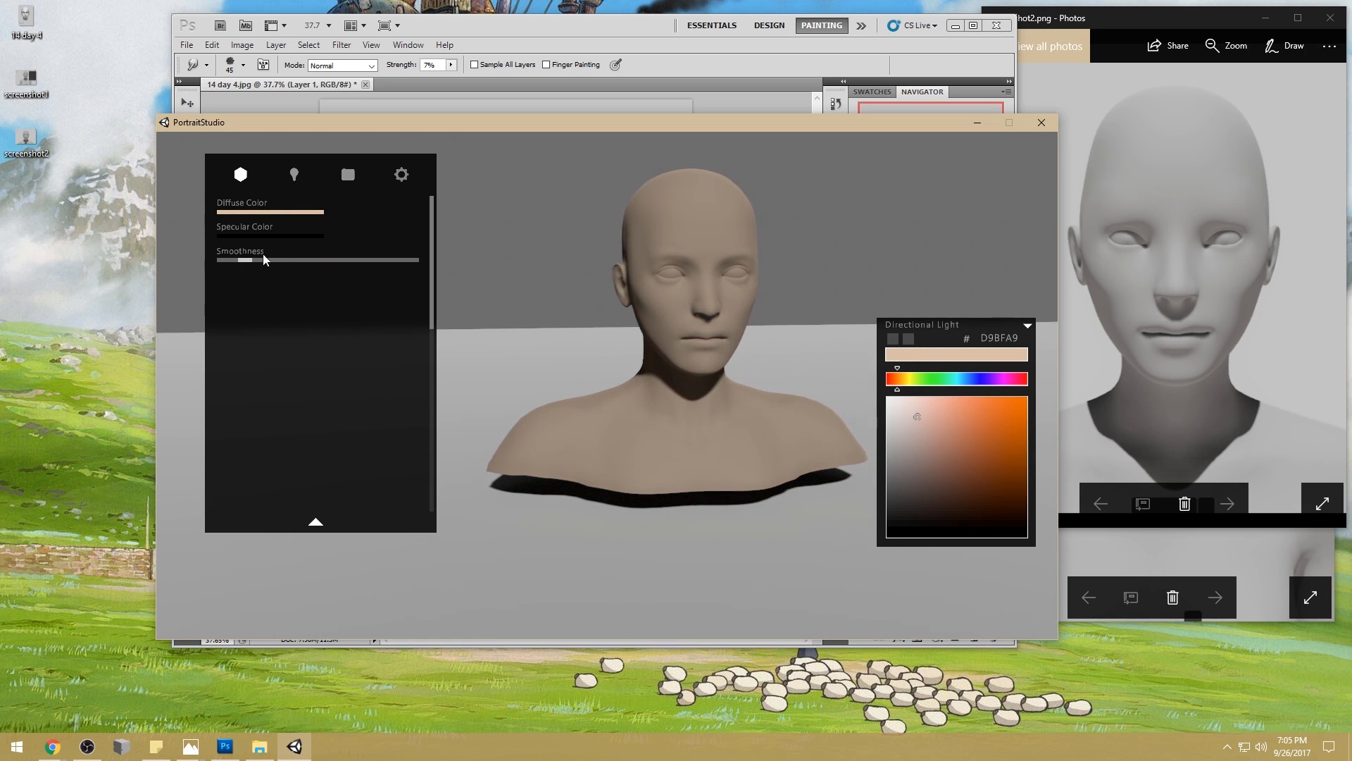
- Set the bust's specular color to dark brownish gray 47433B and raise the smoothness to slightly above half
click(269, 234)
mouse_move(893, 528)
mouse_down()
mouse_move(848, 450)
mouse_move(847, 493)
mouse_move(911, 495)
mouse_up()
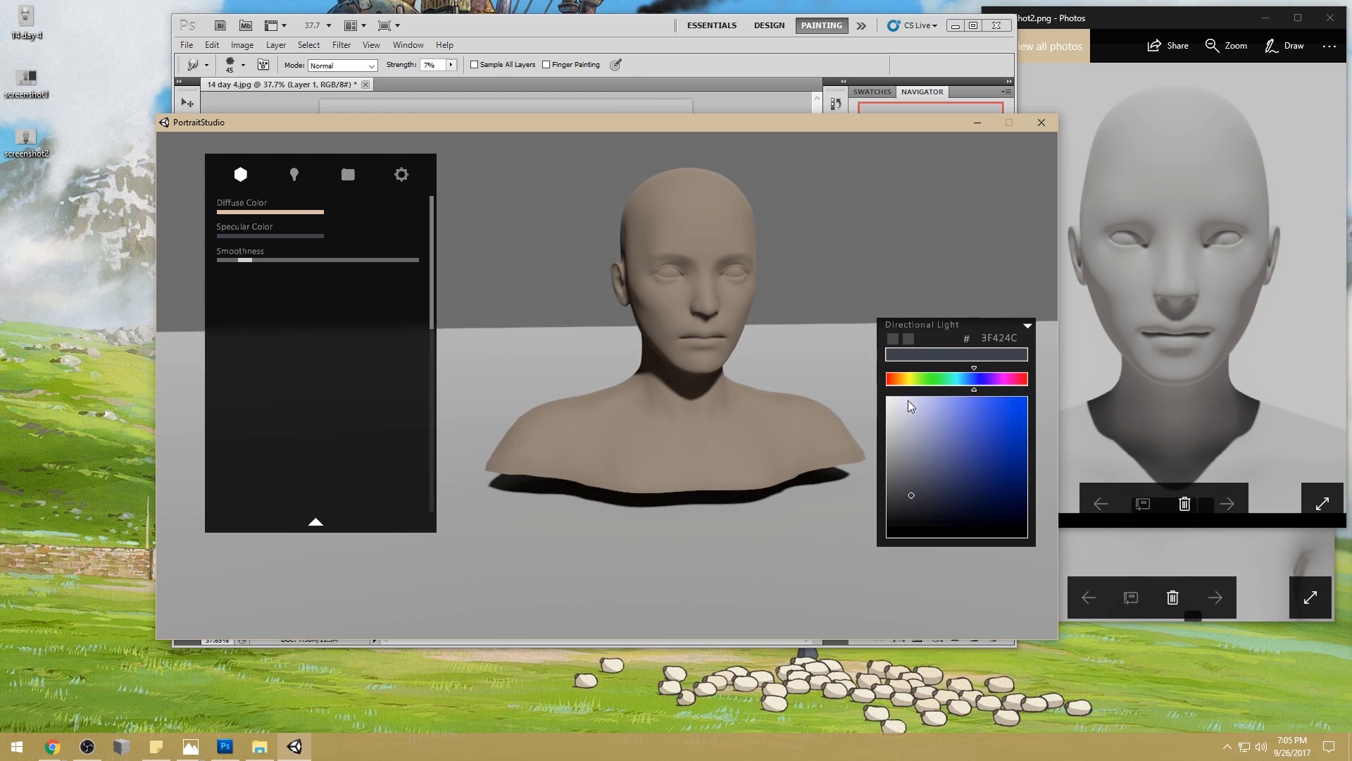
click(902, 379)
click(914, 492)
click(339, 260)
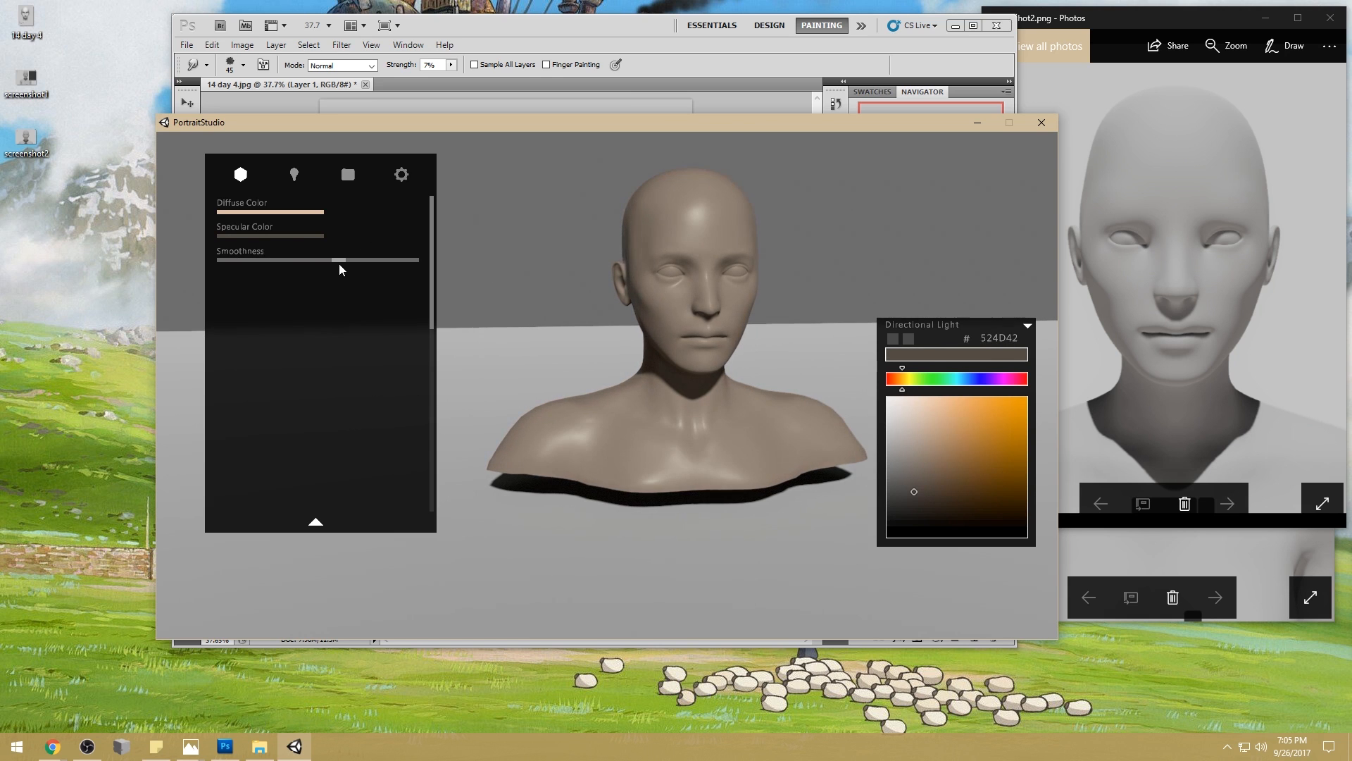
mouse_move(914, 492)
mouse_down()
mouse_move(905, 391)
mouse_move(914, 513)
mouse_move(911, 497)
mouse_up()
mouse_move(338, 263)
mouse_down()
mouse_move(316, 262)
mouse_move(327, 262)
mouse_up()
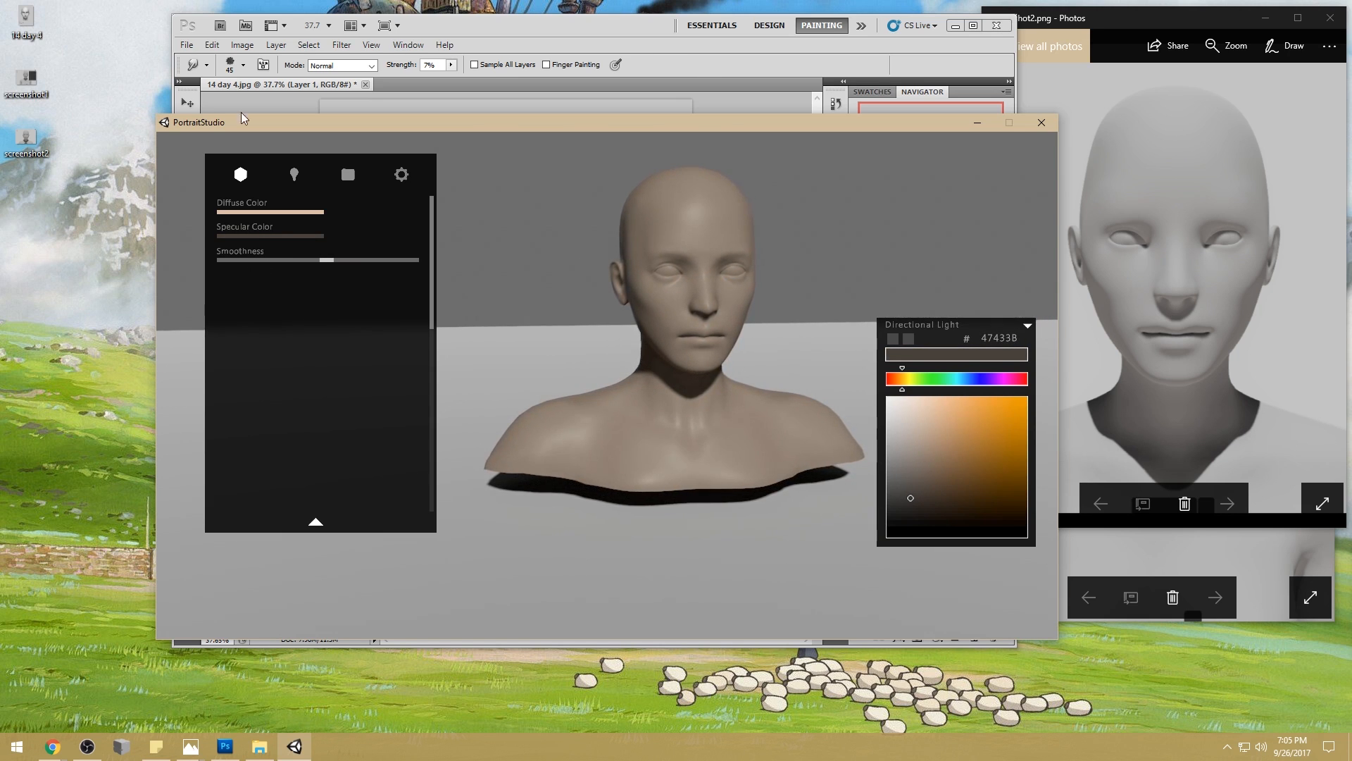
- Leave the model customization and set the directional light's horizontal angle to 52 and vertical angle to 81
click(315, 523)
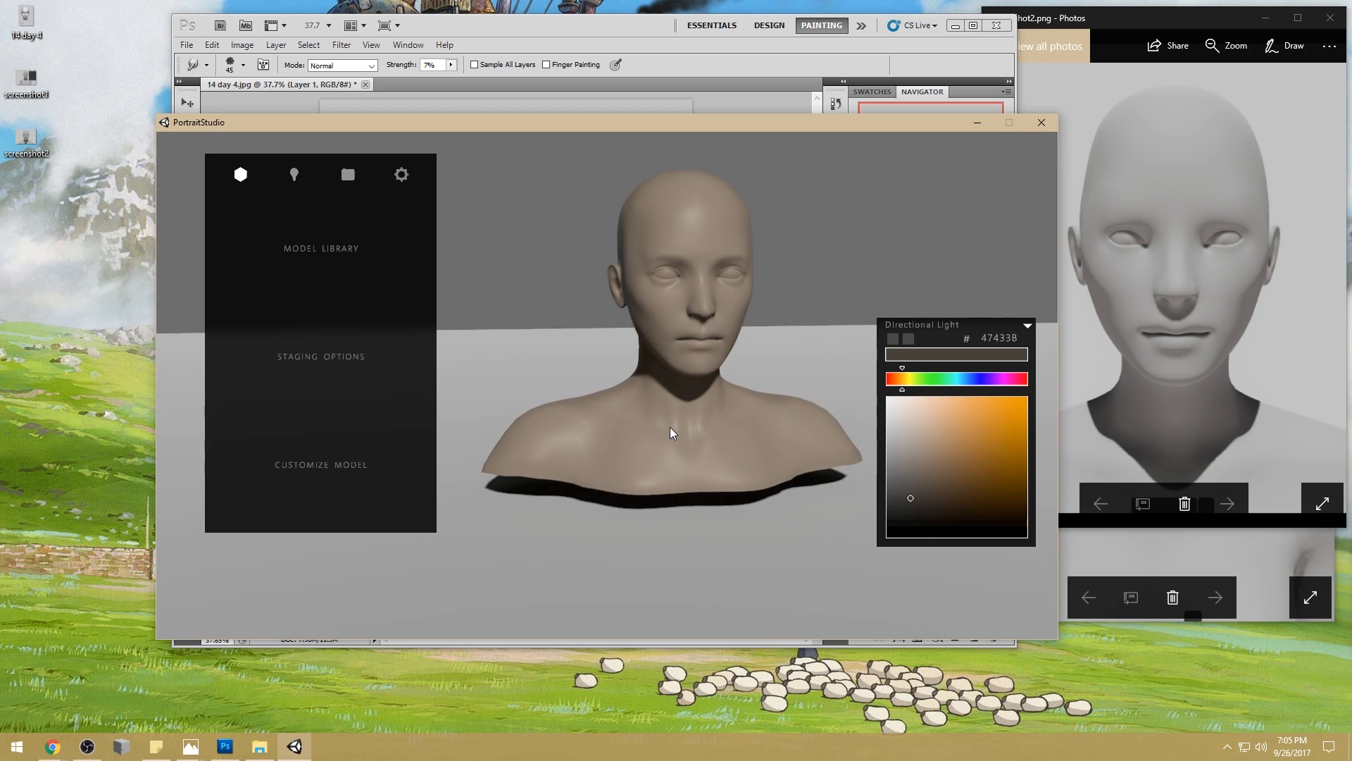
click(284, 174)
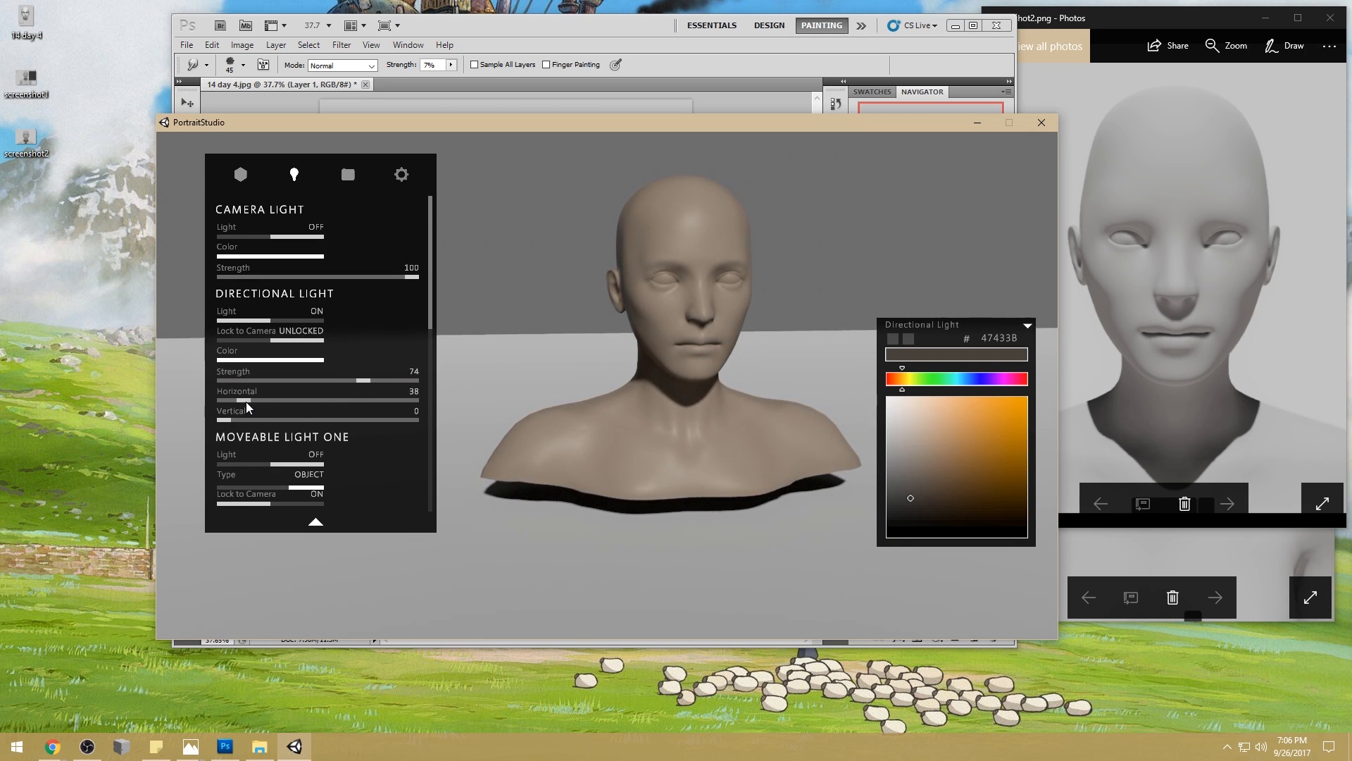
mouse_move(247, 402)
mouse_down()
mouse_move(325, 391)
mouse_move(227, 398)
mouse_move(281, 399)
mouse_move(262, 399)
mouse_up()
click(1028, 326)
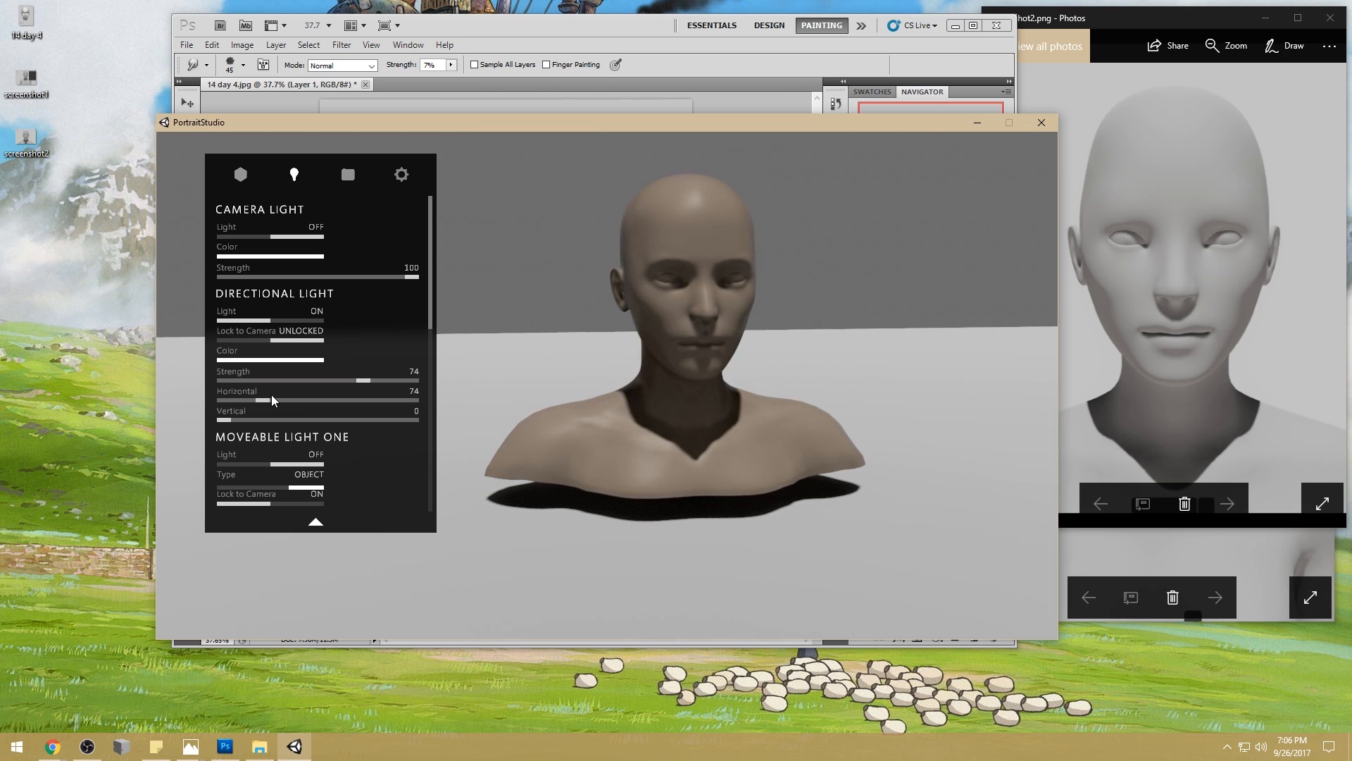
mouse_move(263, 400)
mouse_down()
mouse_move(375, 394)
mouse_move(235, 410)
mouse_move(315, 397)
mouse_move(263, 403)
mouse_move(264, 421)
mouse_move(403, 424)
mouse_move(267, 421)
mouse_up()
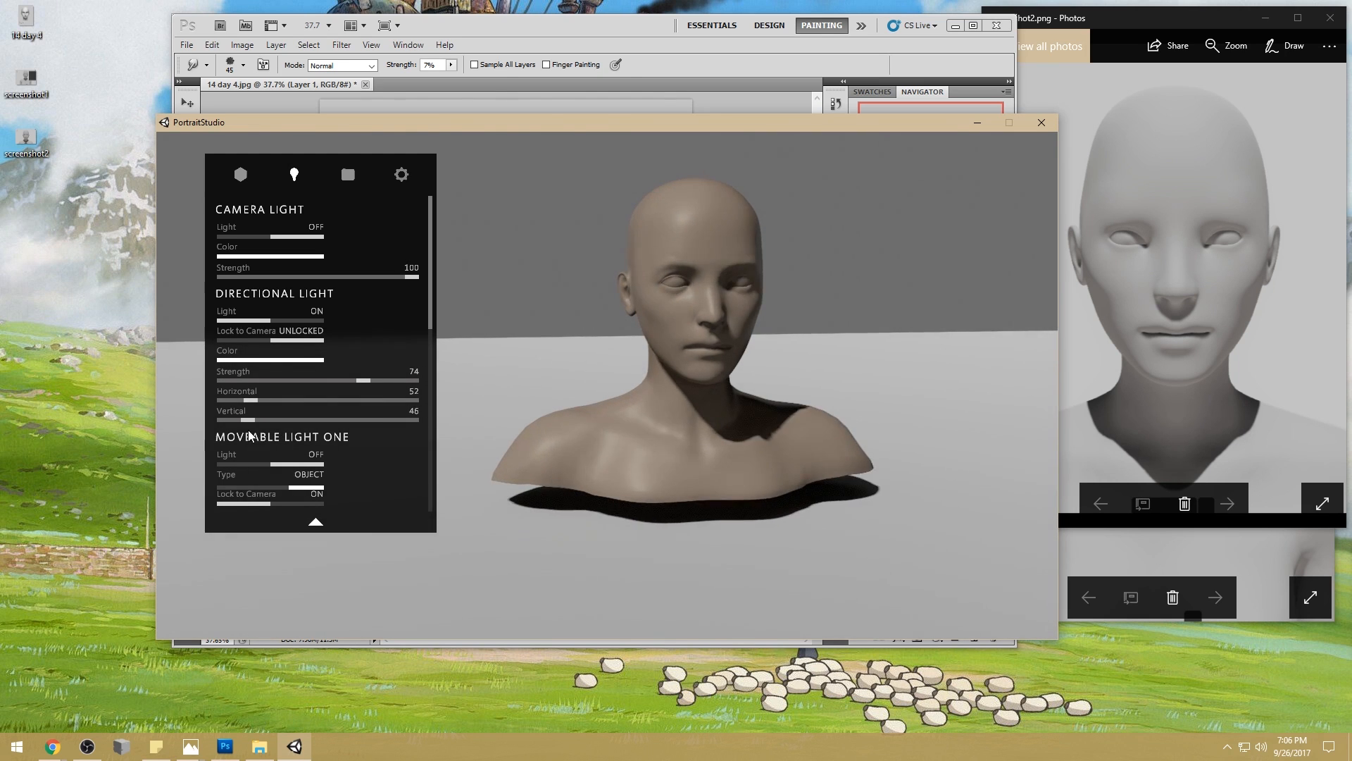
click(273, 323)
click(273, 323)
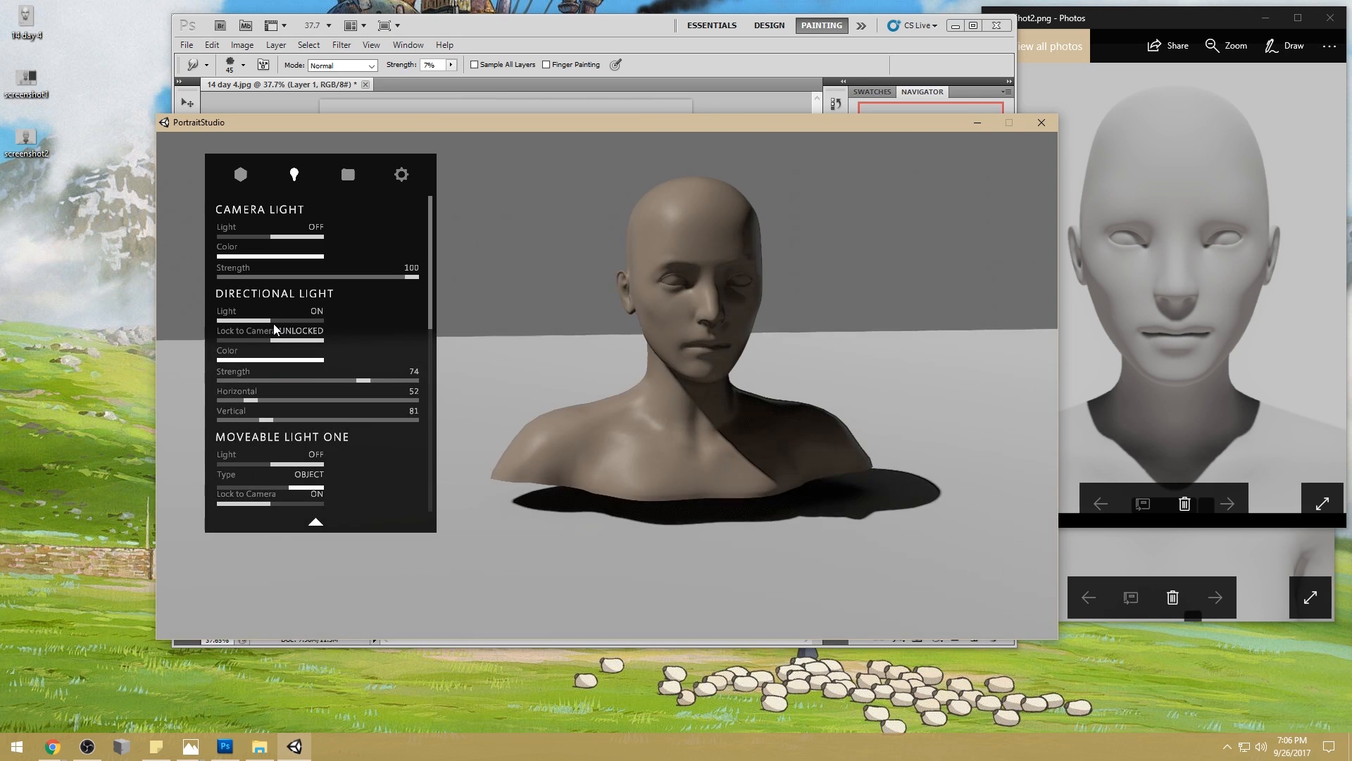
- Tint the directional light a warm off-white and close the color picker
click(289, 361)
click(916, 411)
click(913, 380)
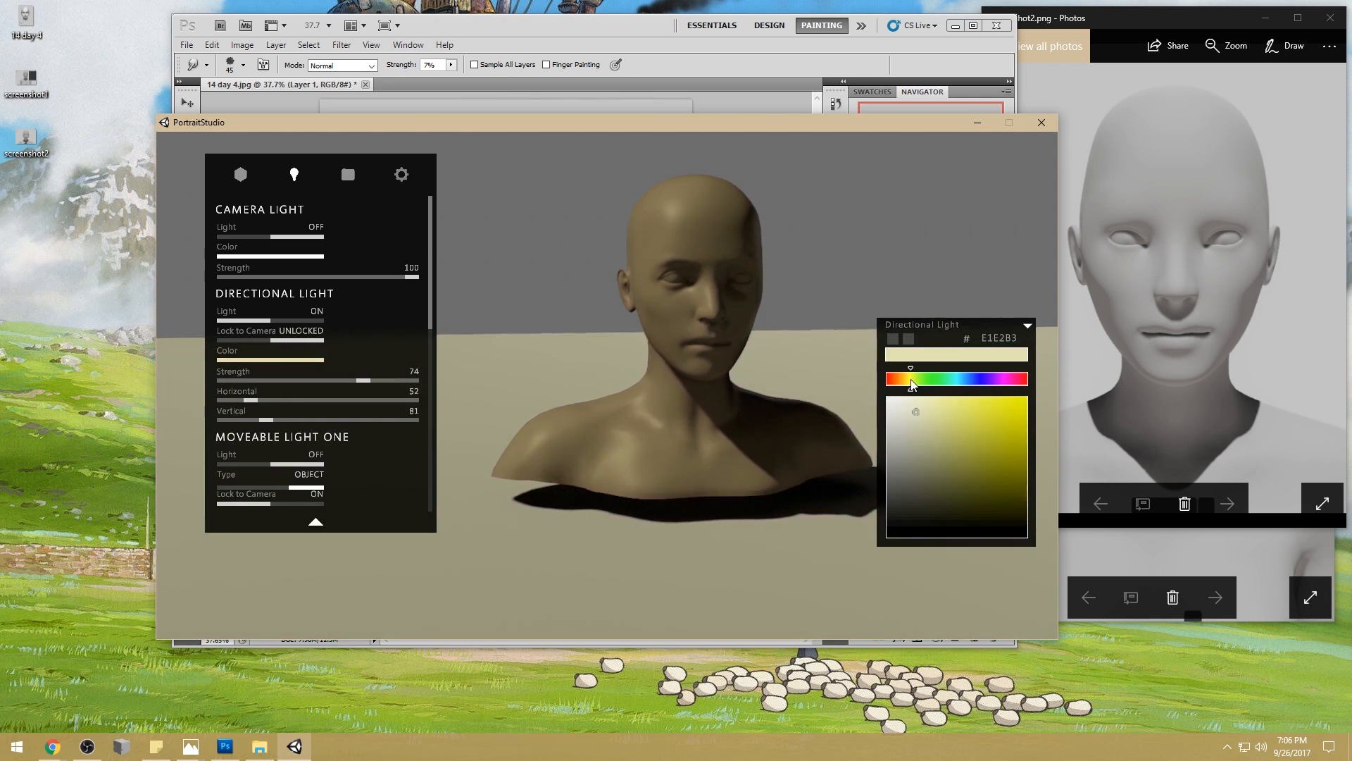
drag(911, 407, 898, 404)
click(899, 380)
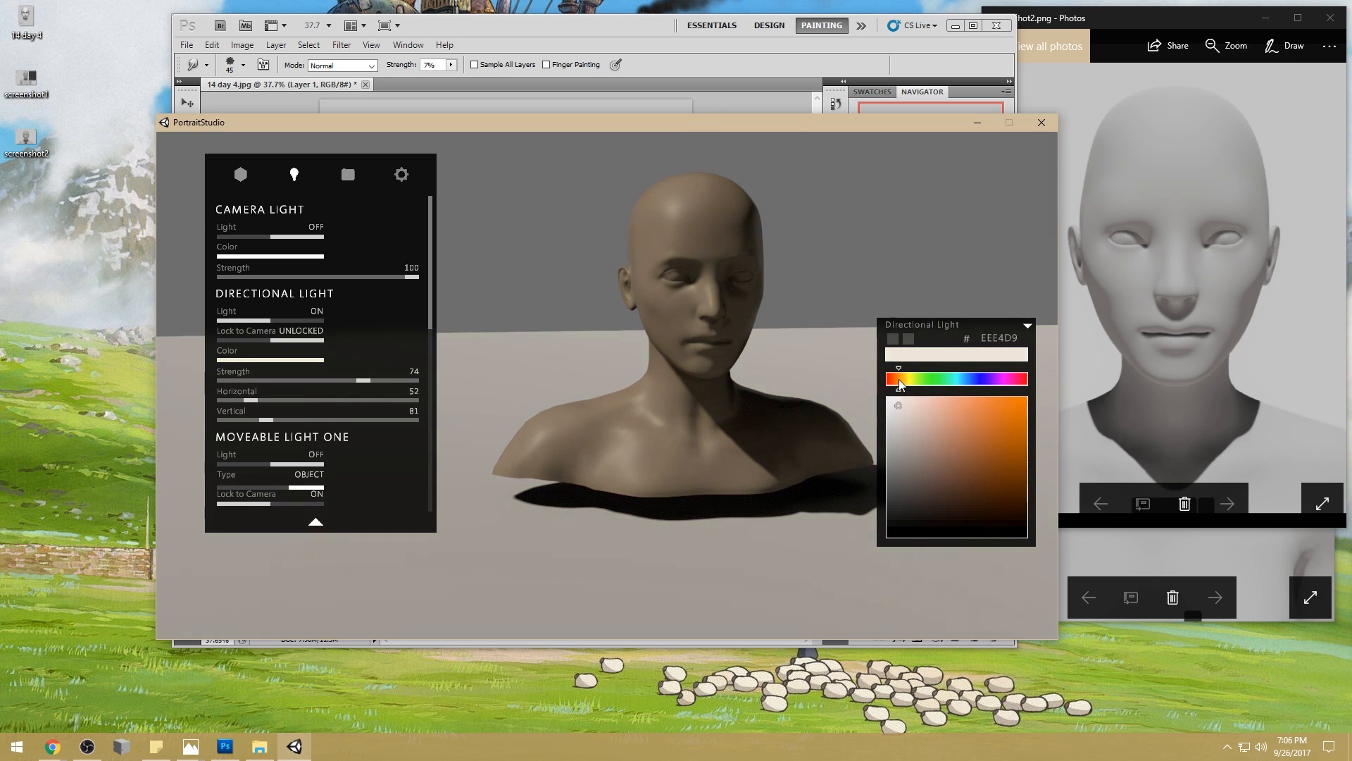
click(1027, 326)
- Set the directional light's horizontal angle to 131 and vertical angle to 212
drag(621, 343, 652, 337)
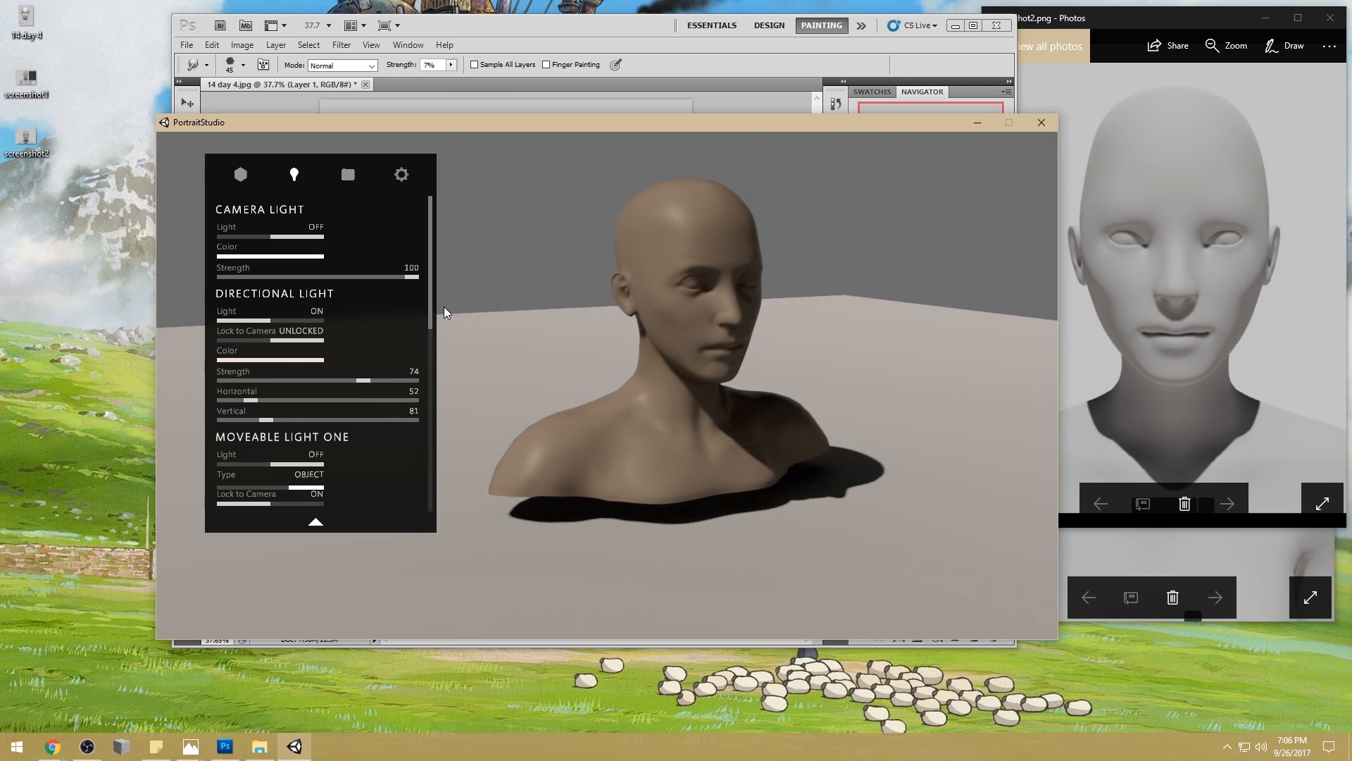
drag(260, 401, 329, 425)
drag(224, 399, 296, 399)
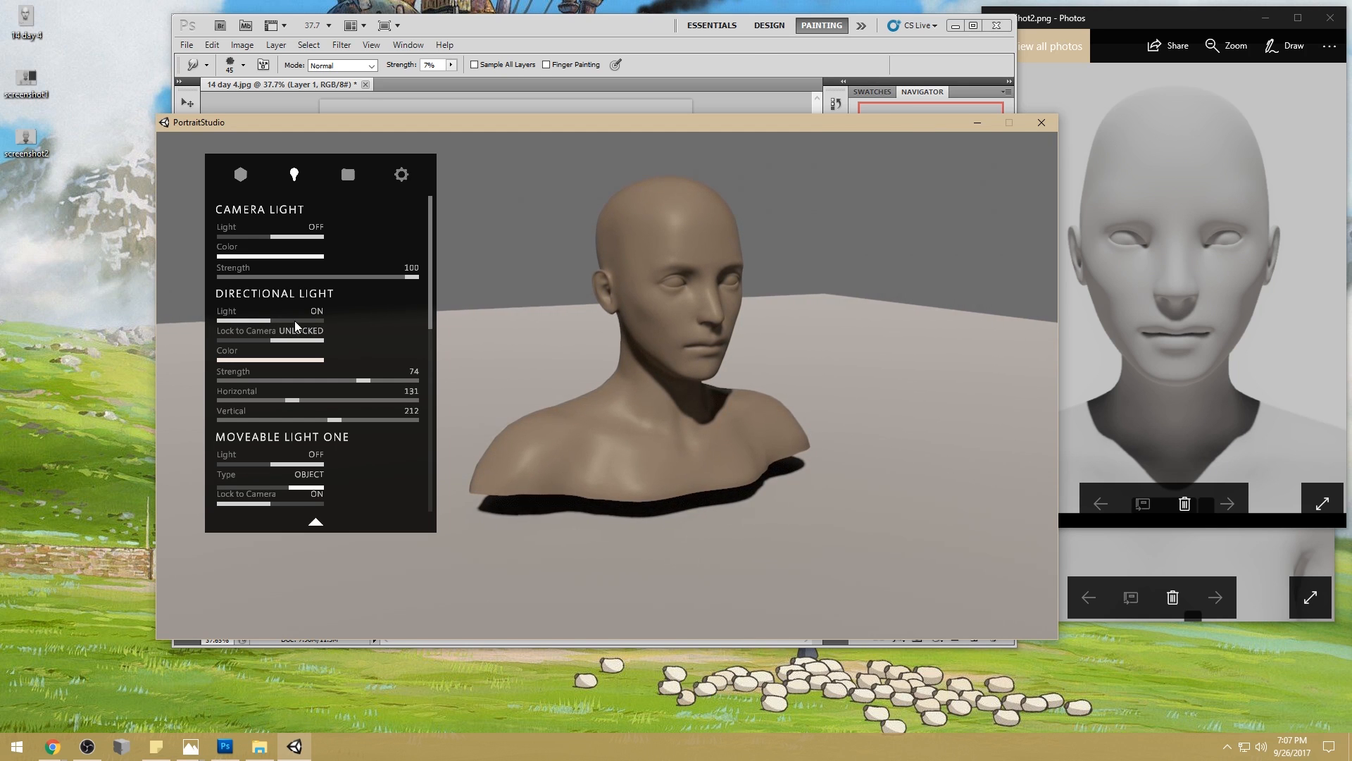
- Turn off the directional light and turn on Moveable Light One
click(295, 319)
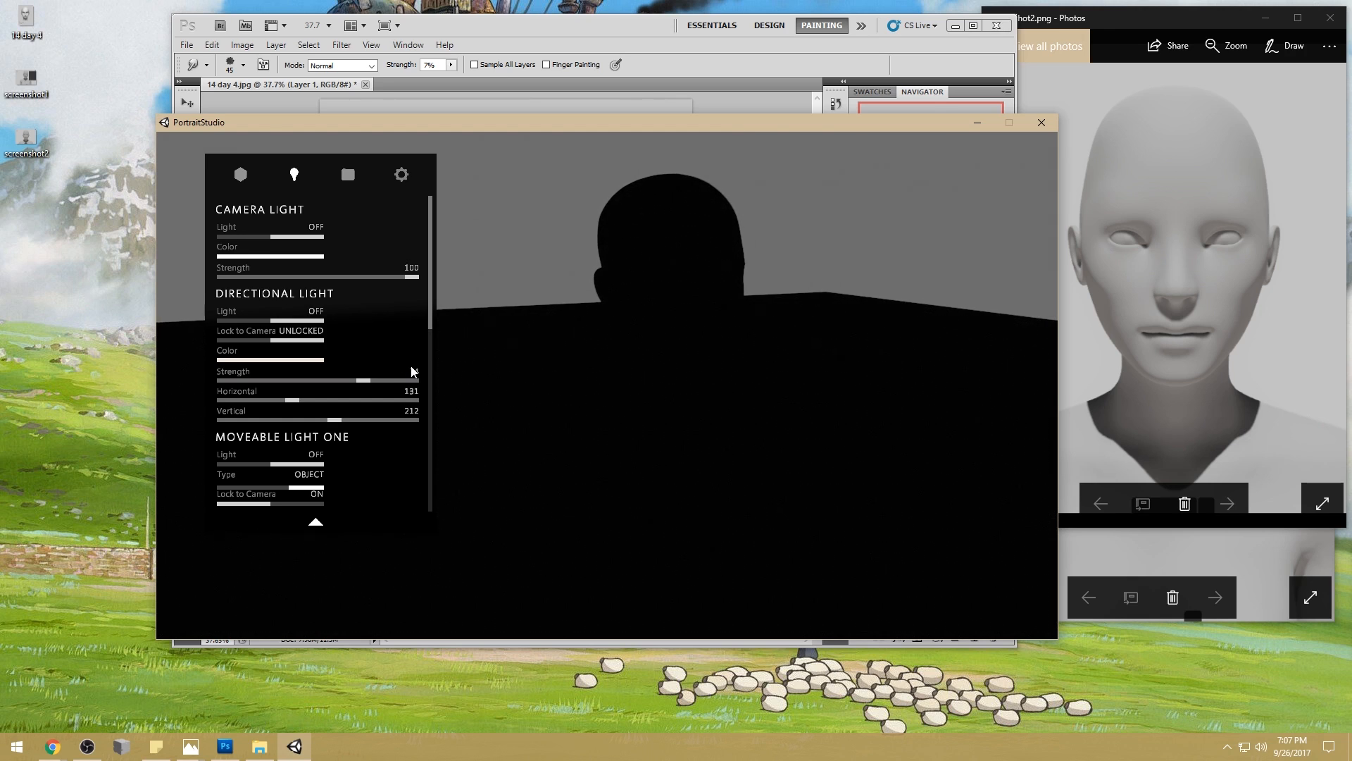
scroll(431, 320, down, 1)
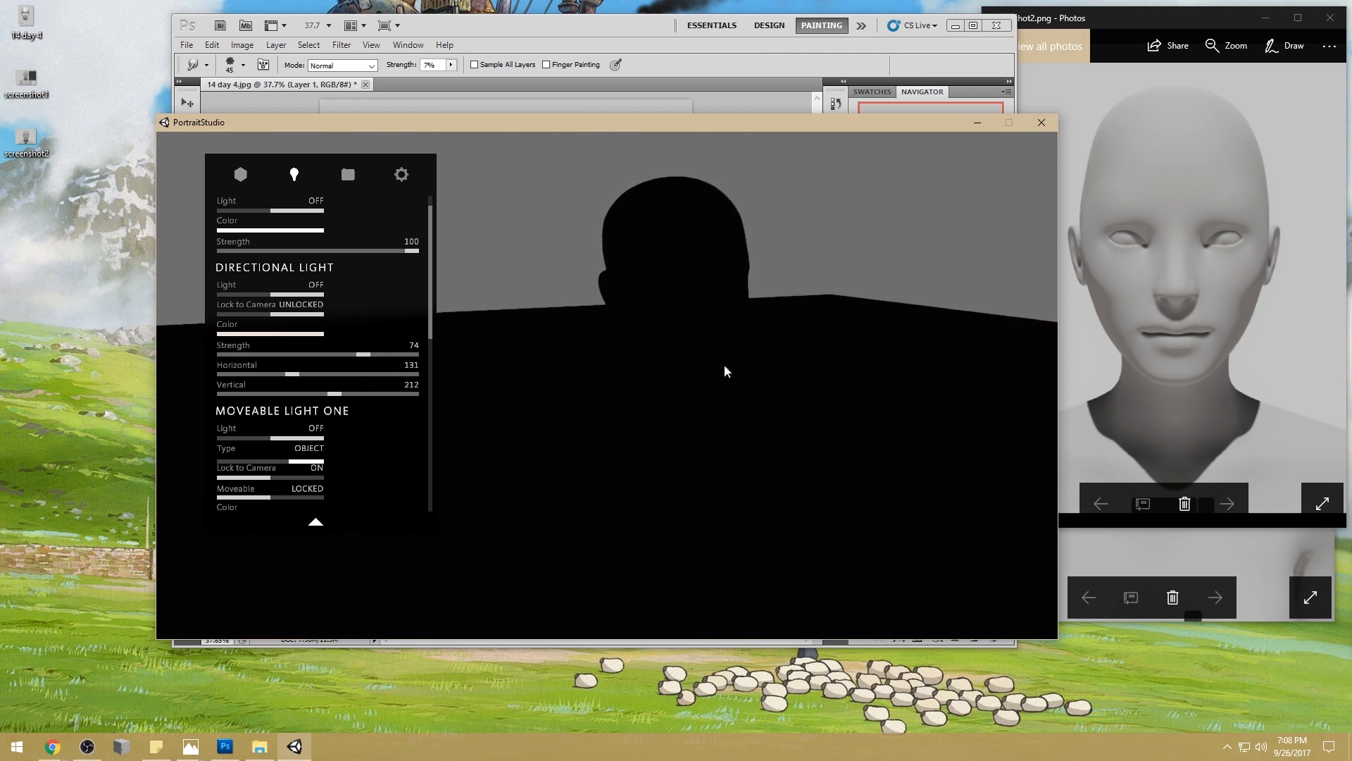
click(305, 438)
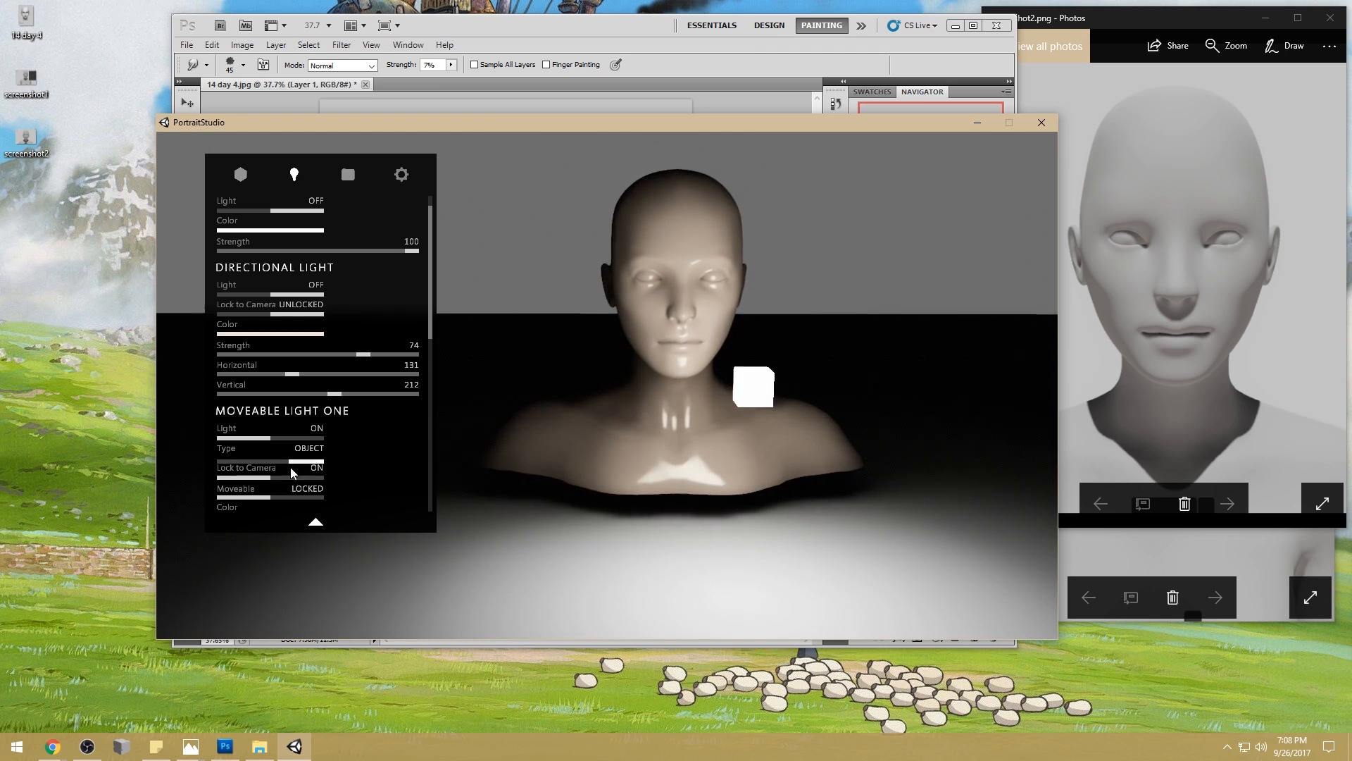
- Unlock Moveable Light One for movement and shift it from side to side around the bust
mouse_move(433, 295)
mouse_down()
mouse_move(435, 347)
mouse_move(445, 304)
mouse_up()
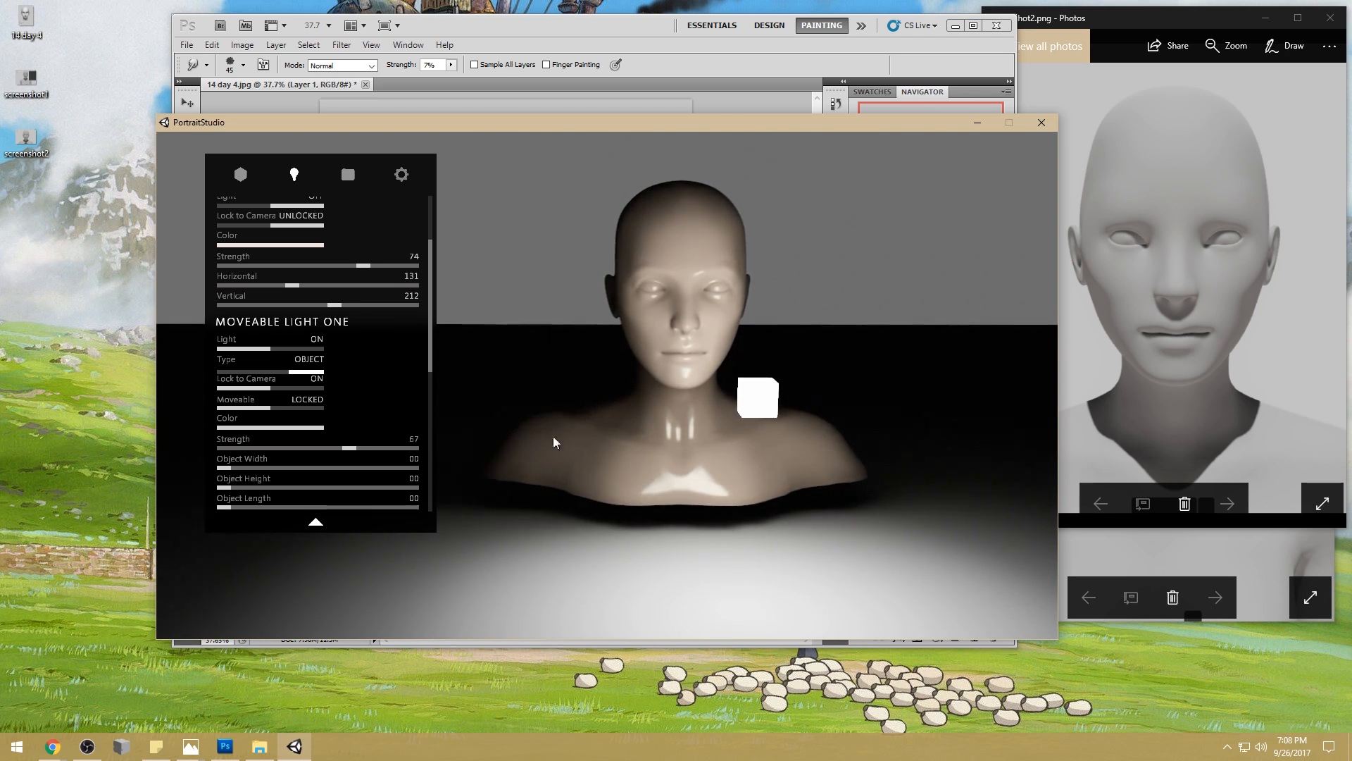
click(280, 408)
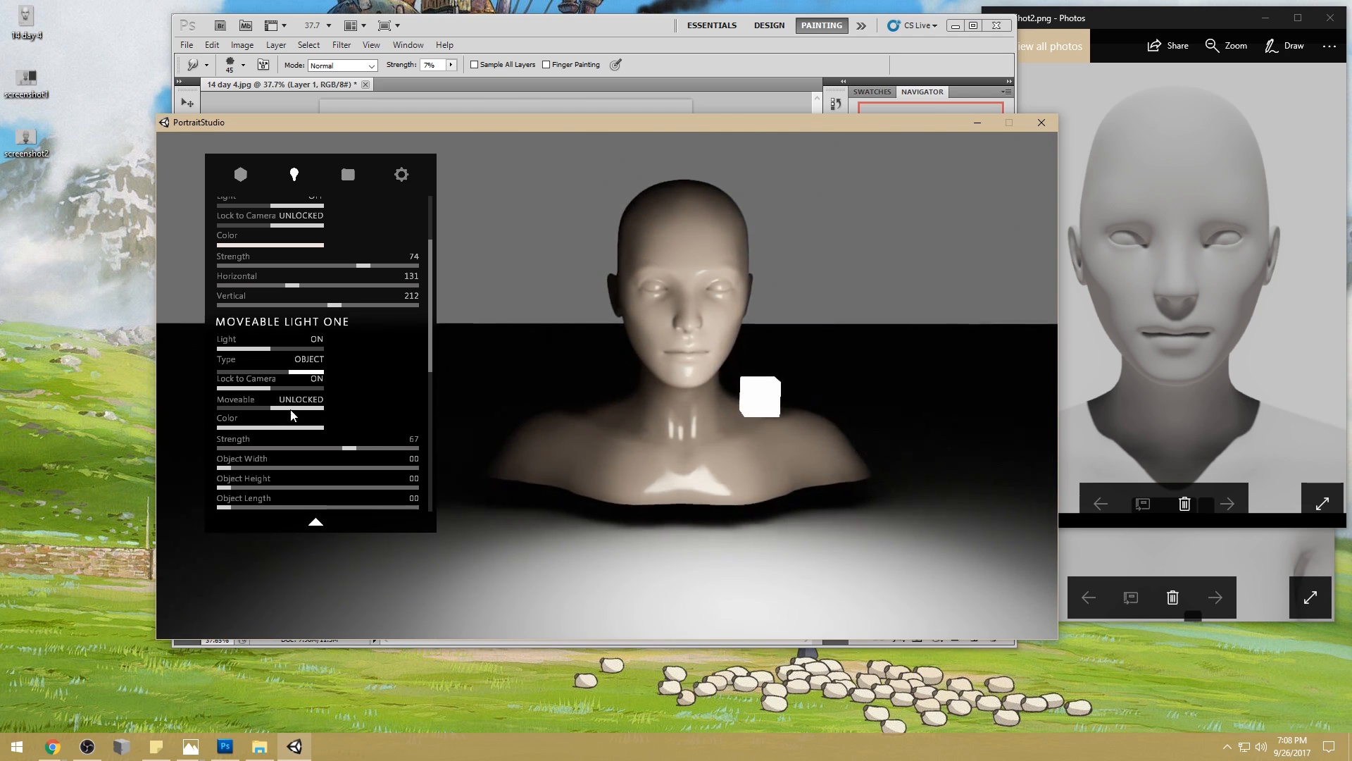
click(293, 408)
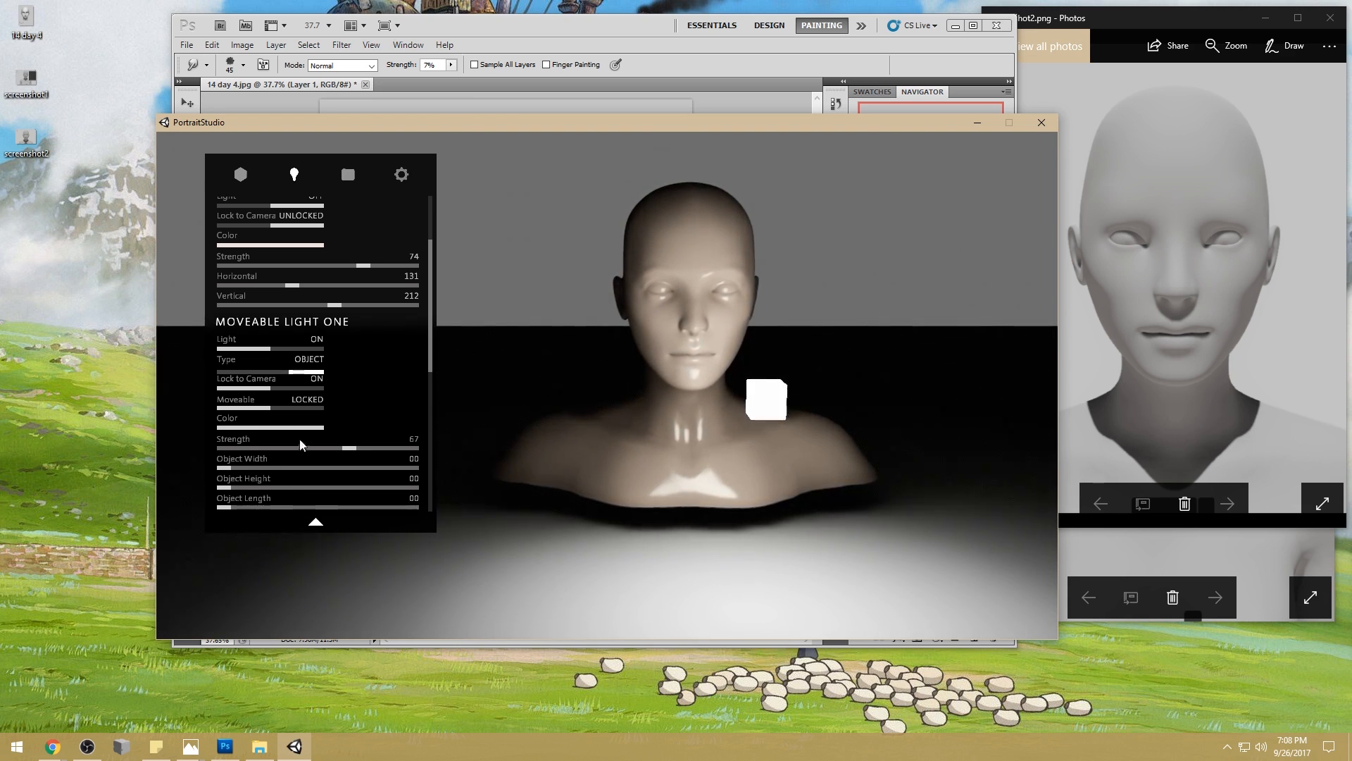
click(286, 408)
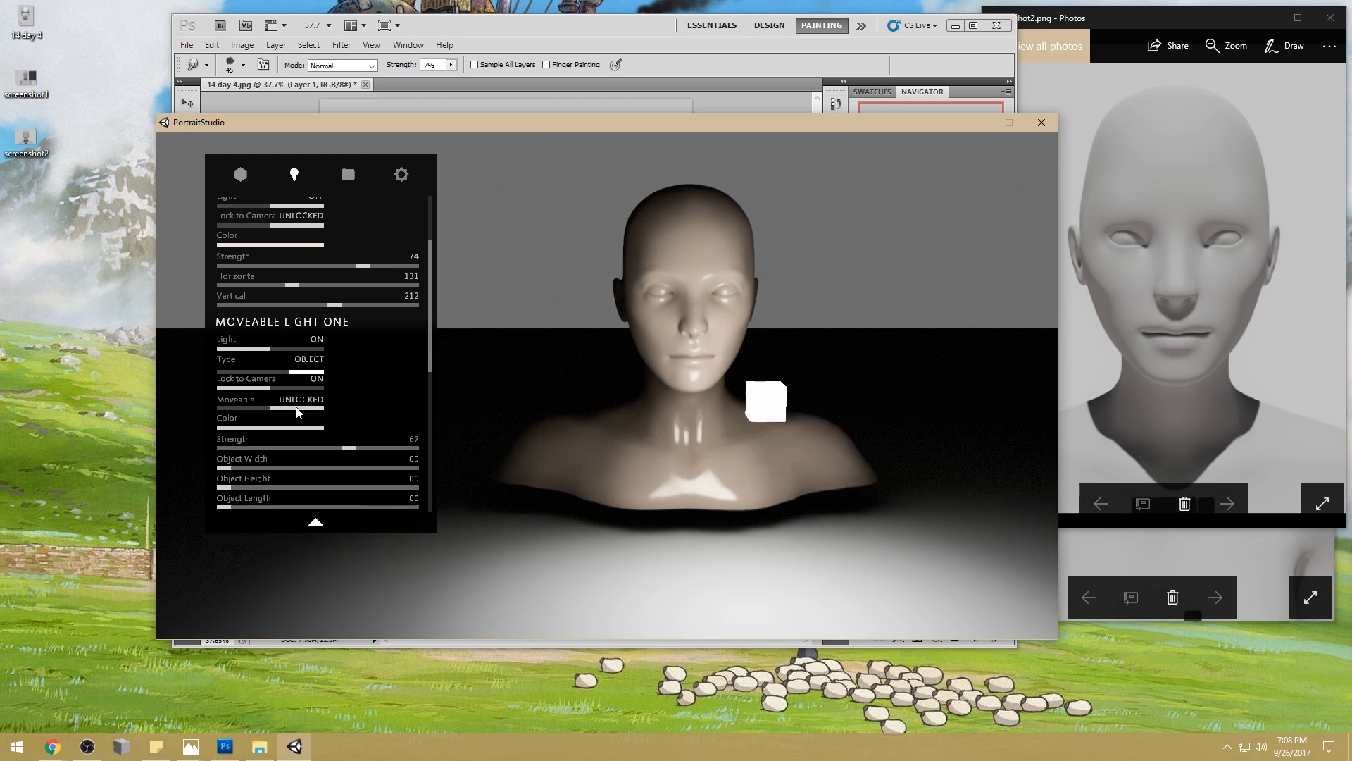
key(Right)
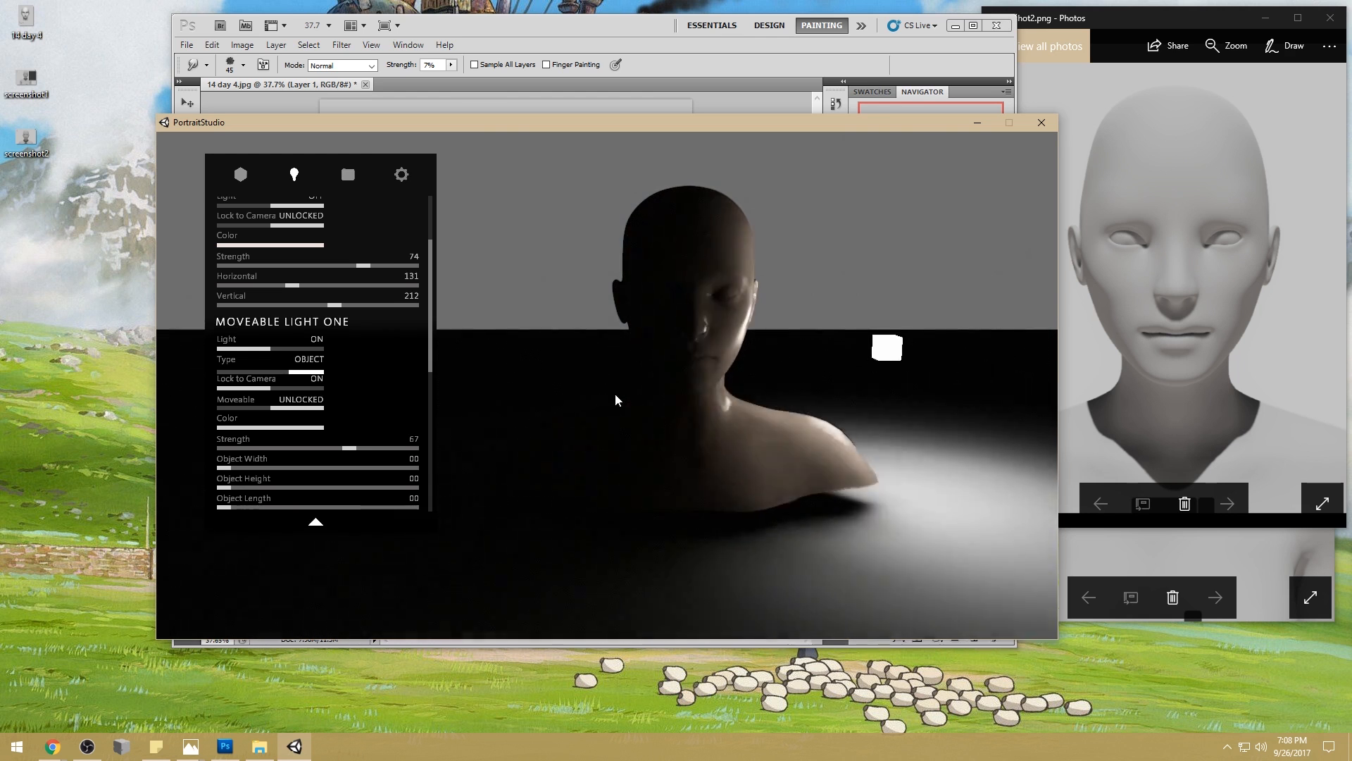
key(Right)
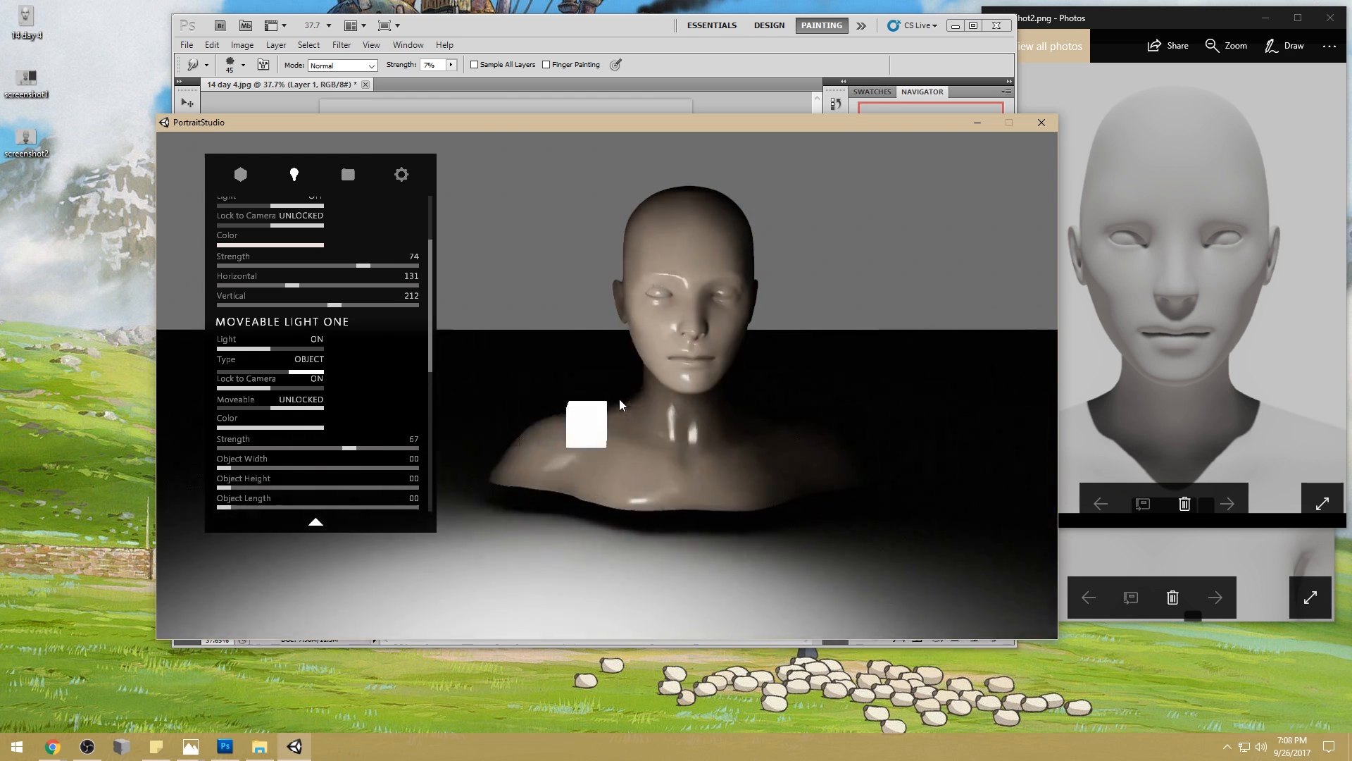
- Lower the bust's smoothness to about a fifth of its range in the model customization
click(240, 174)
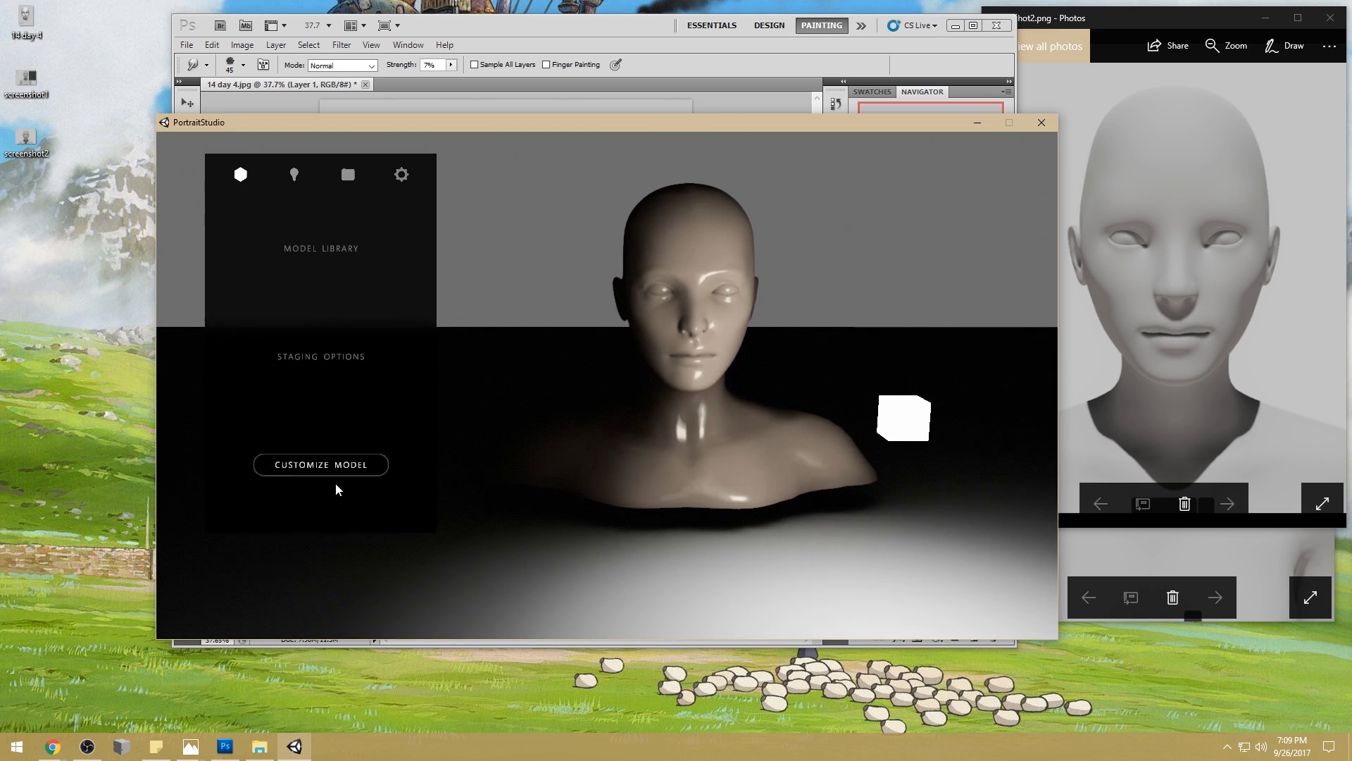
click(337, 465)
drag(314, 262, 258, 269)
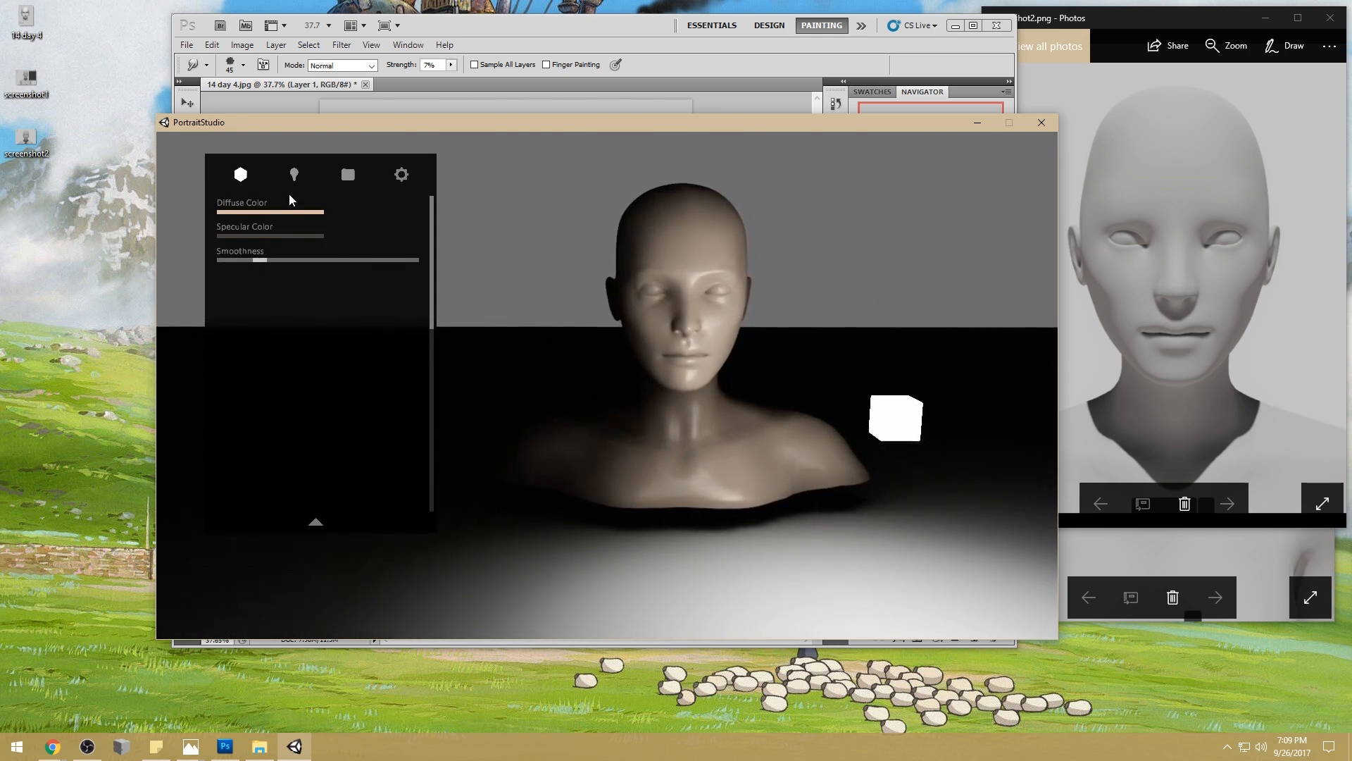
- Return to the lighting settings and raise Moveable Light One to head height beside the bust
click(294, 174)
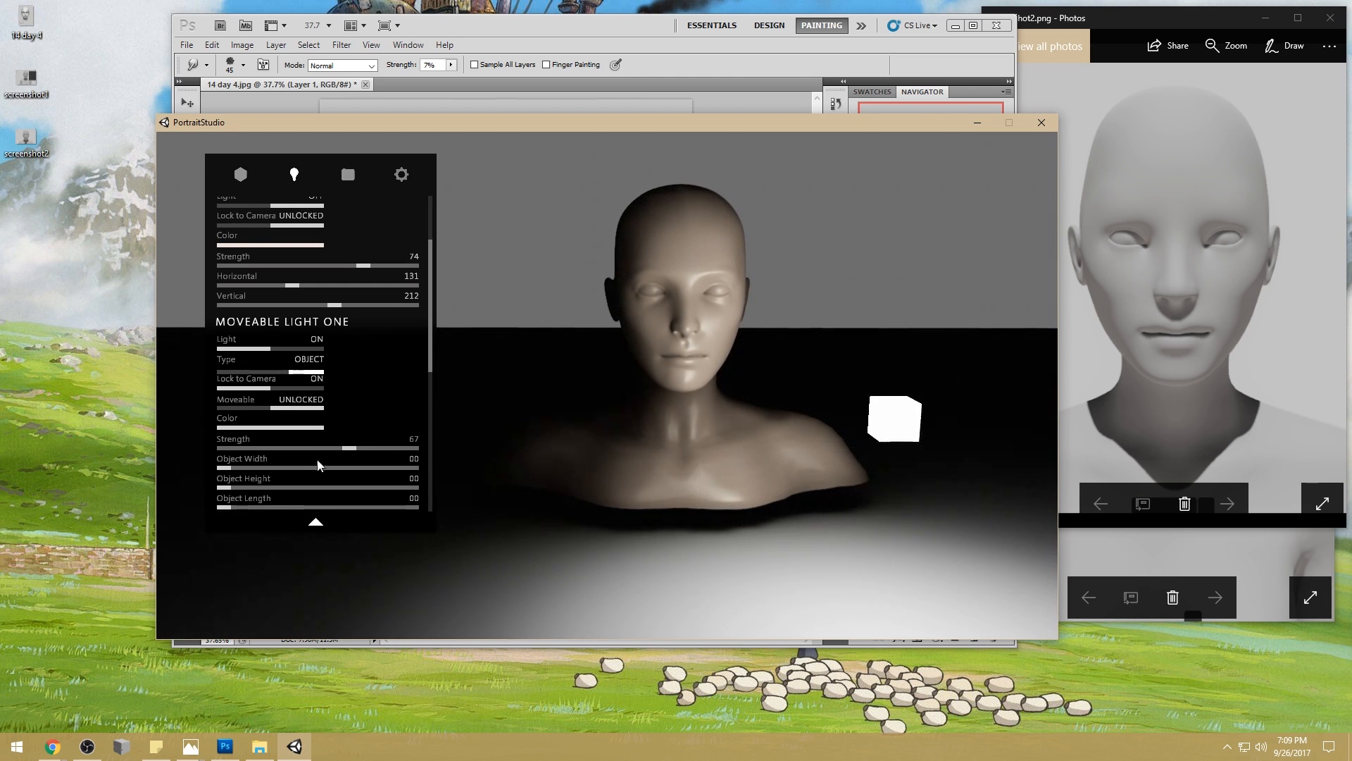
scroll(765, 469, up, 2)
scroll(768, 469, down, 2)
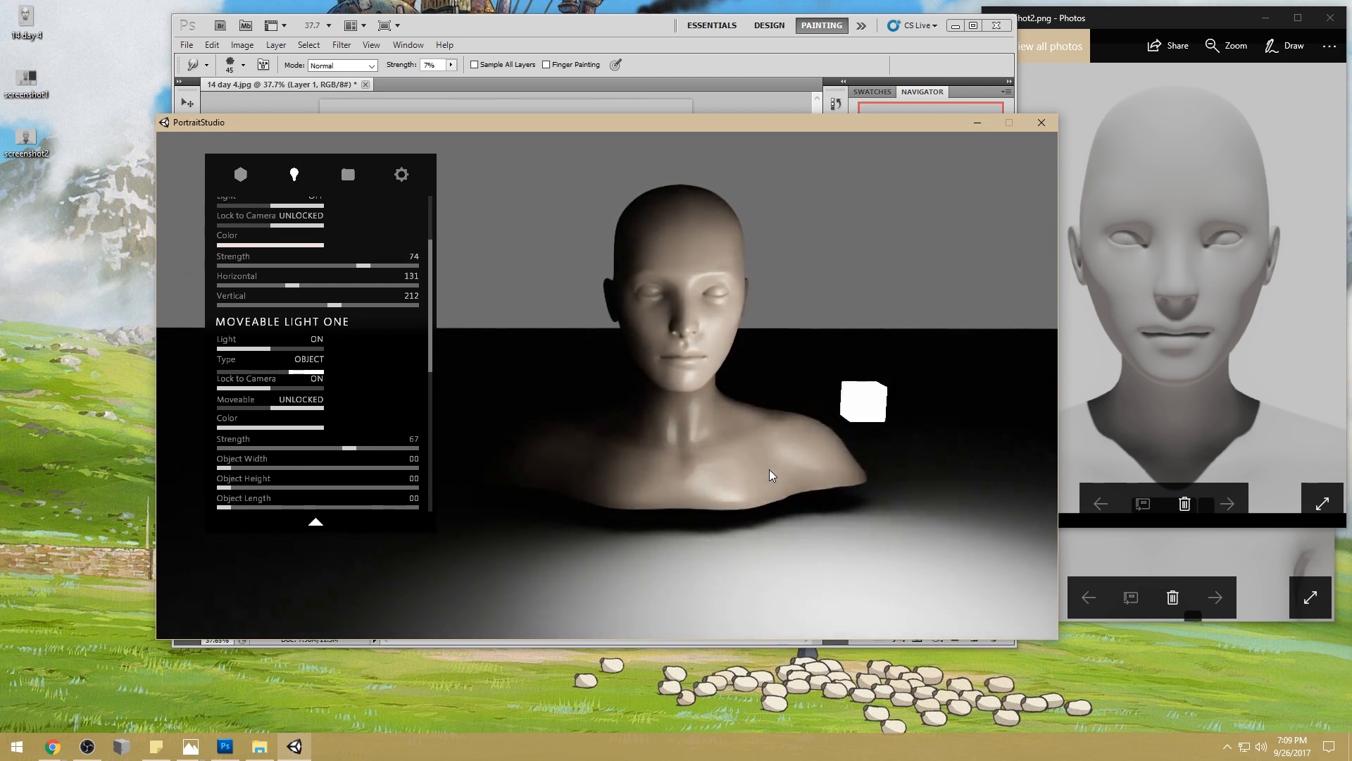
scroll(769, 469, up, 5)
key(w)
key(s)
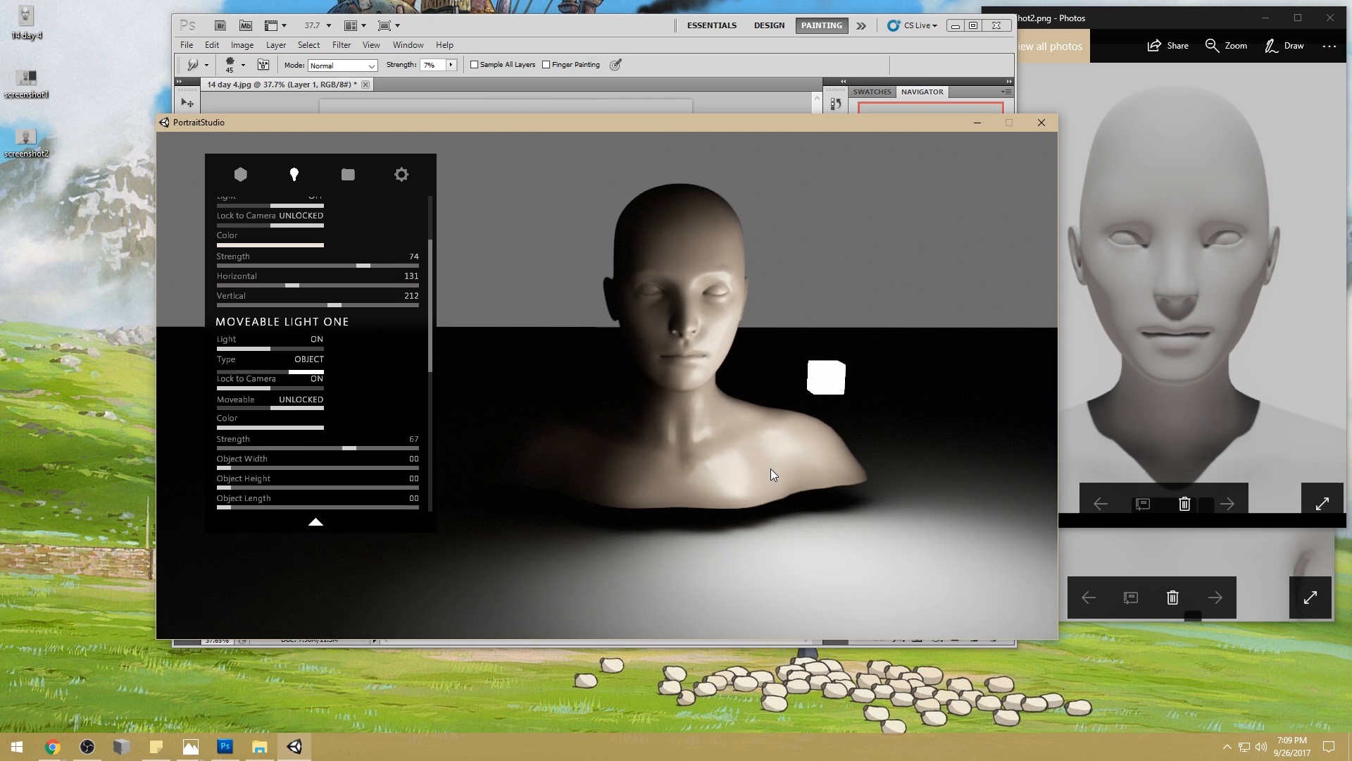
key(e)
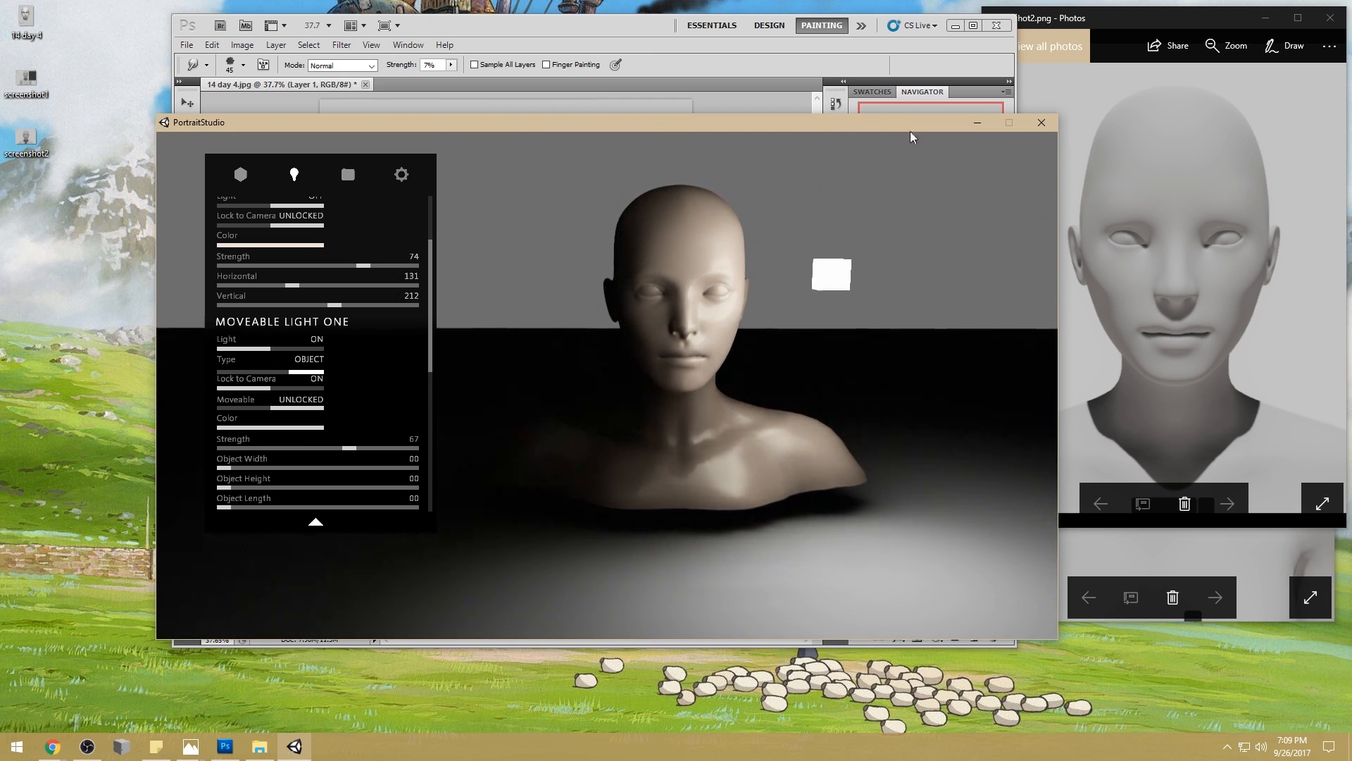
- Set Moveable Light One's object width to 10 to stretch it into a long bar
drag(789, 311, 788, 316)
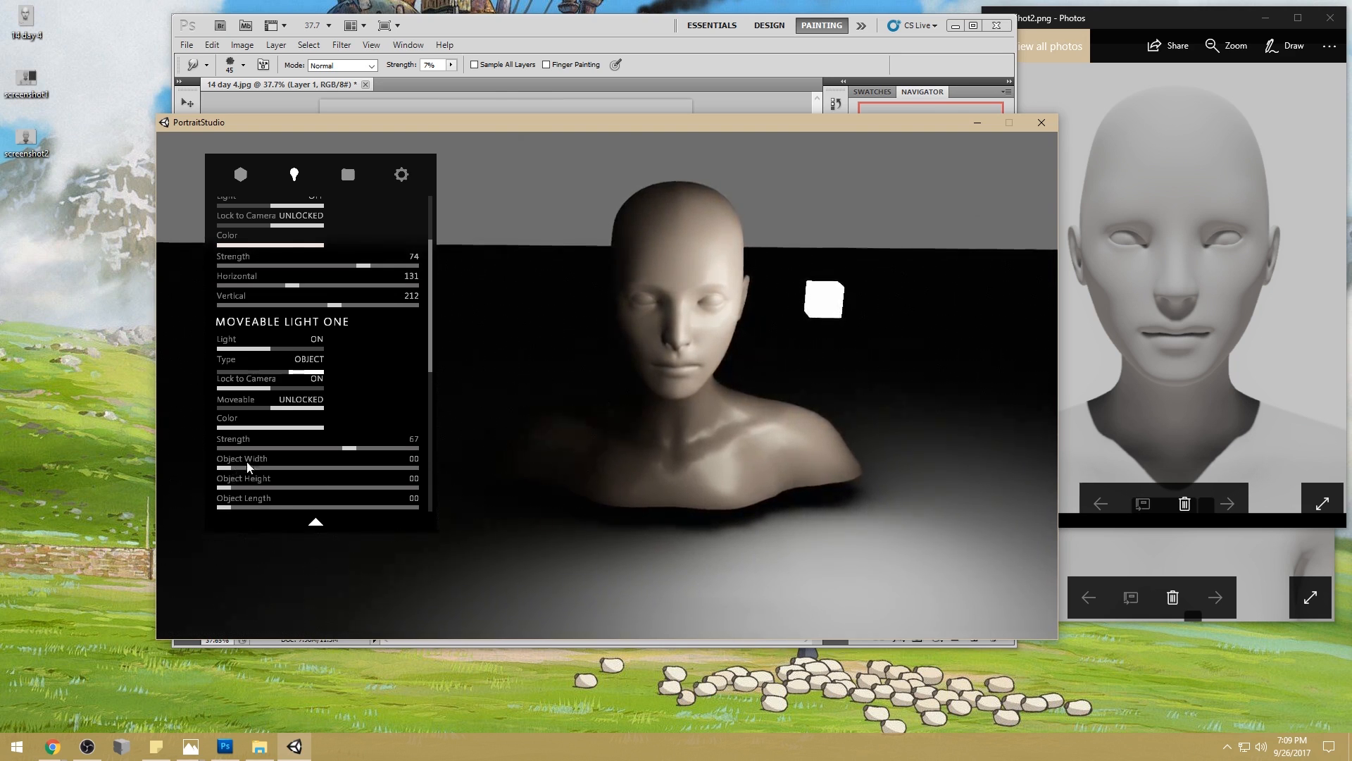
mouse_move(235, 468)
mouse_down()
mouse_move(286, 470)
mouse_move(242, 470)
mouse_up()
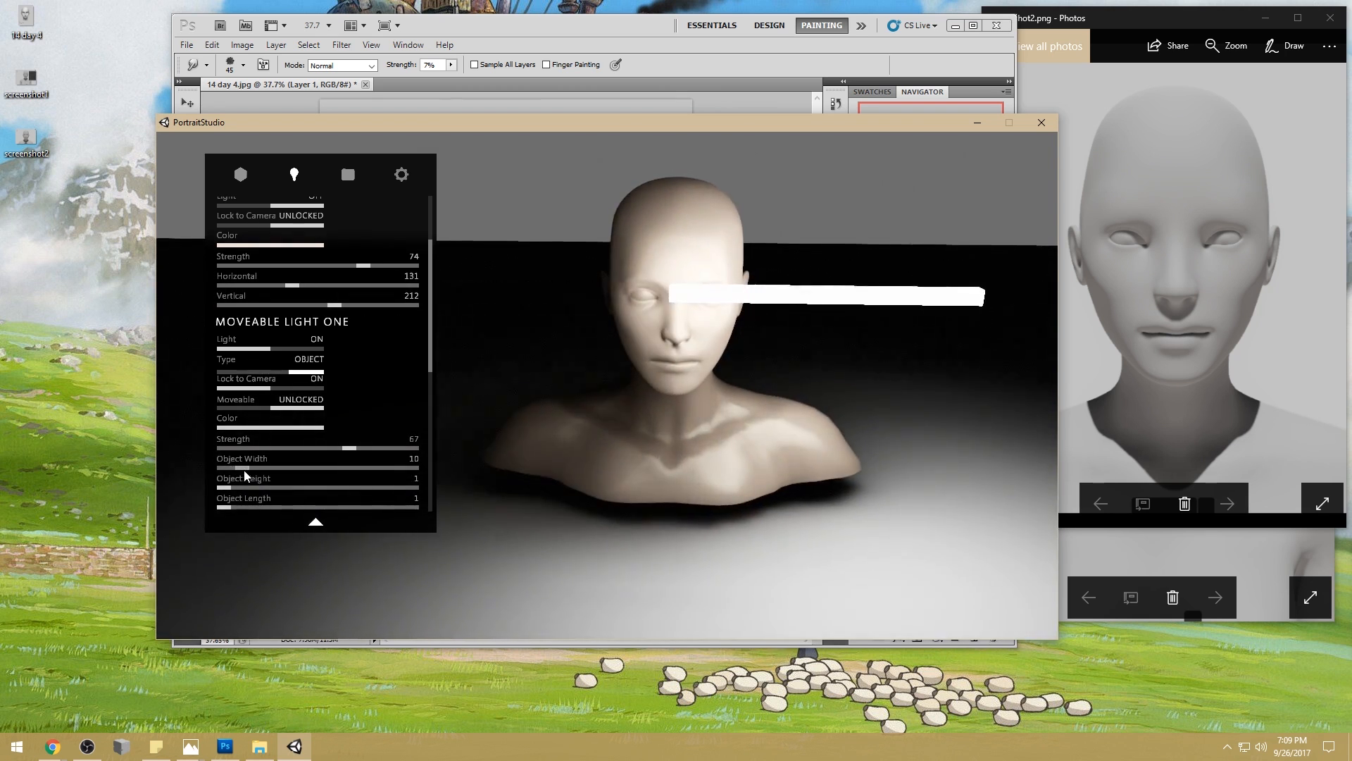
drag(607, 468, 606, 457)
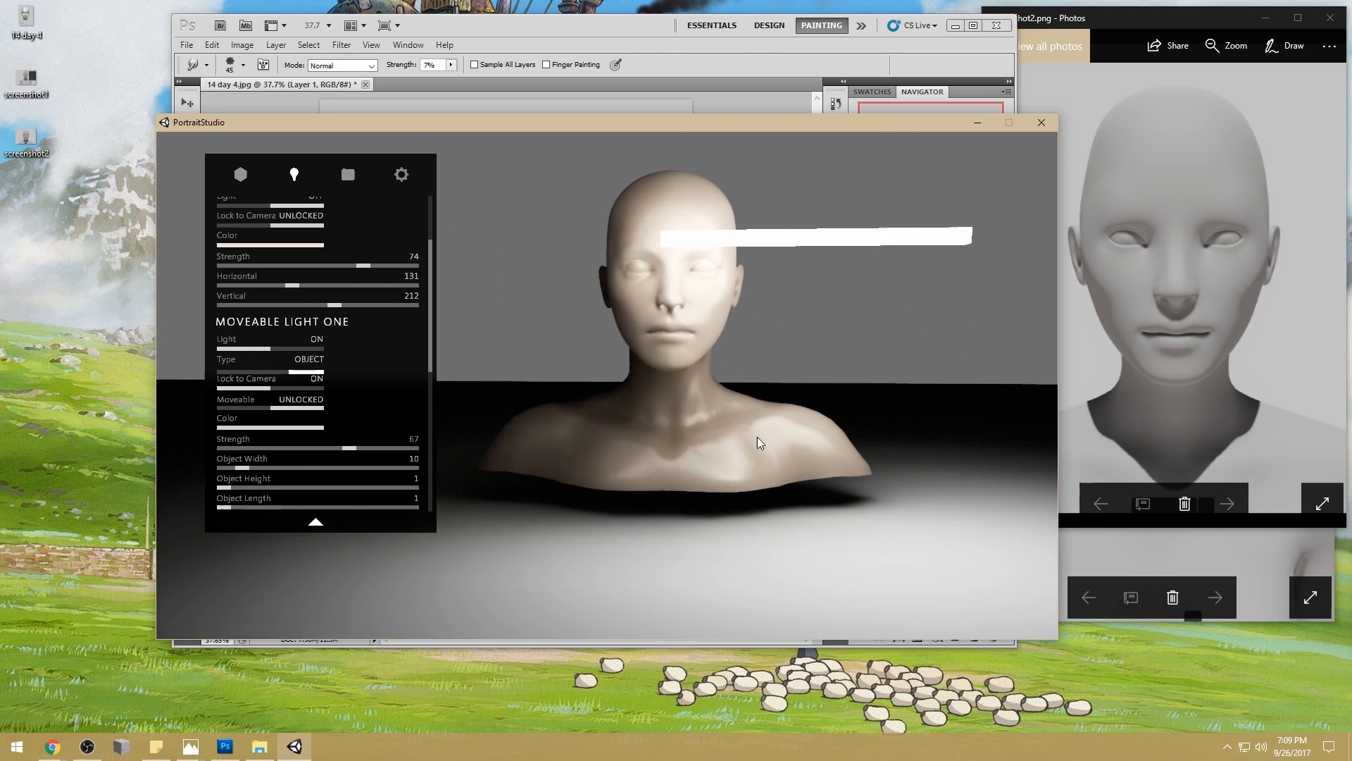
- Move the bar light behind the bust and back to the front, level with the upper forehead
drag(792, 434, 785, 434)
key(a)
key(d)
key(w)
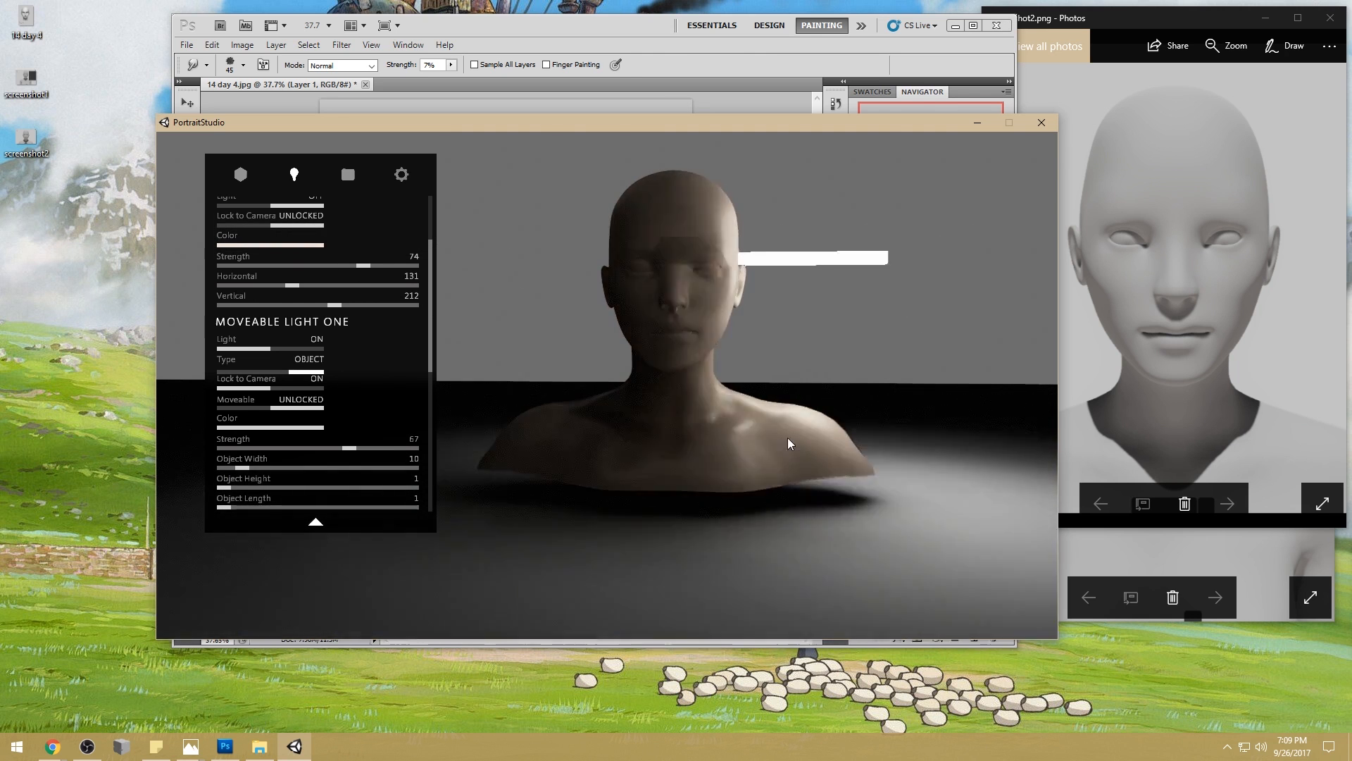
key(a)
key(d)
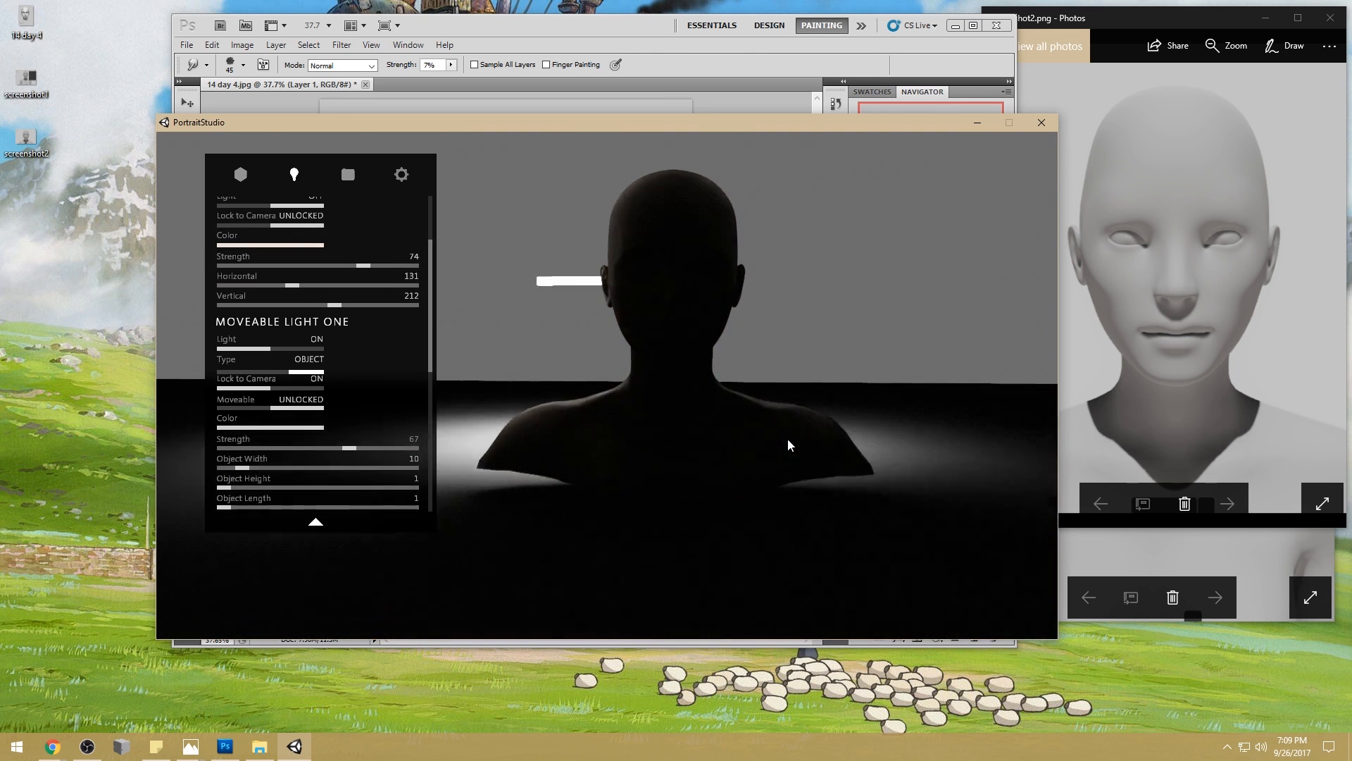
key(s)
key(a)
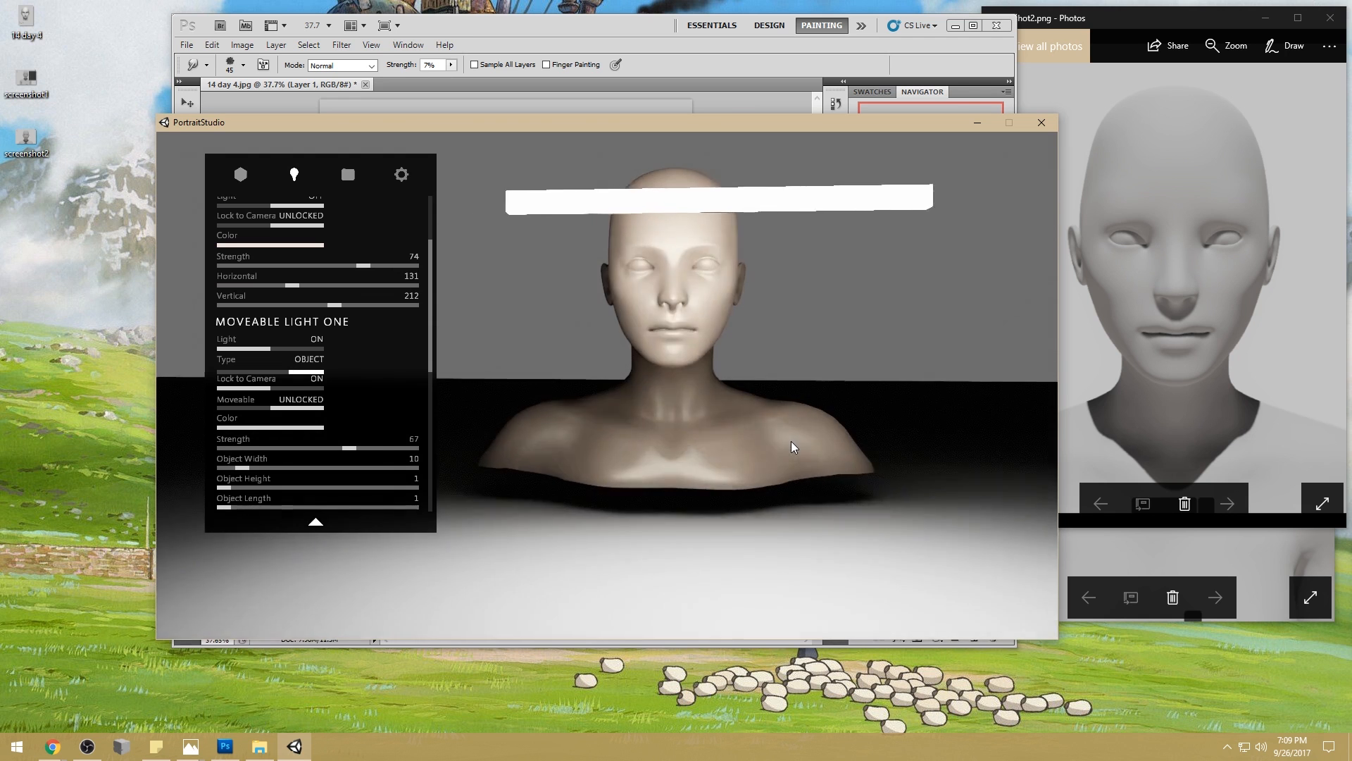
- Move the bar light sideways around the bust and place it behind the head at mouth height
key(e)
key(q)
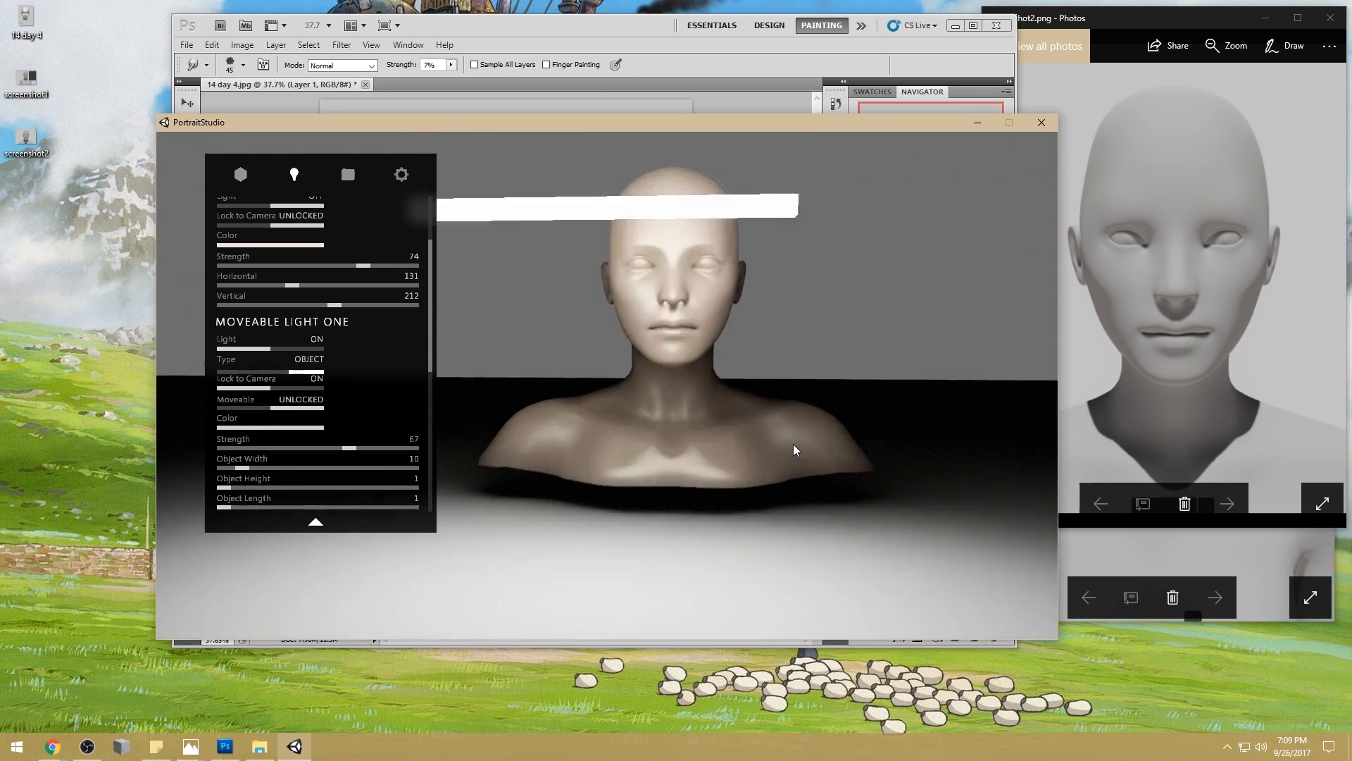
key(d)
key(w)
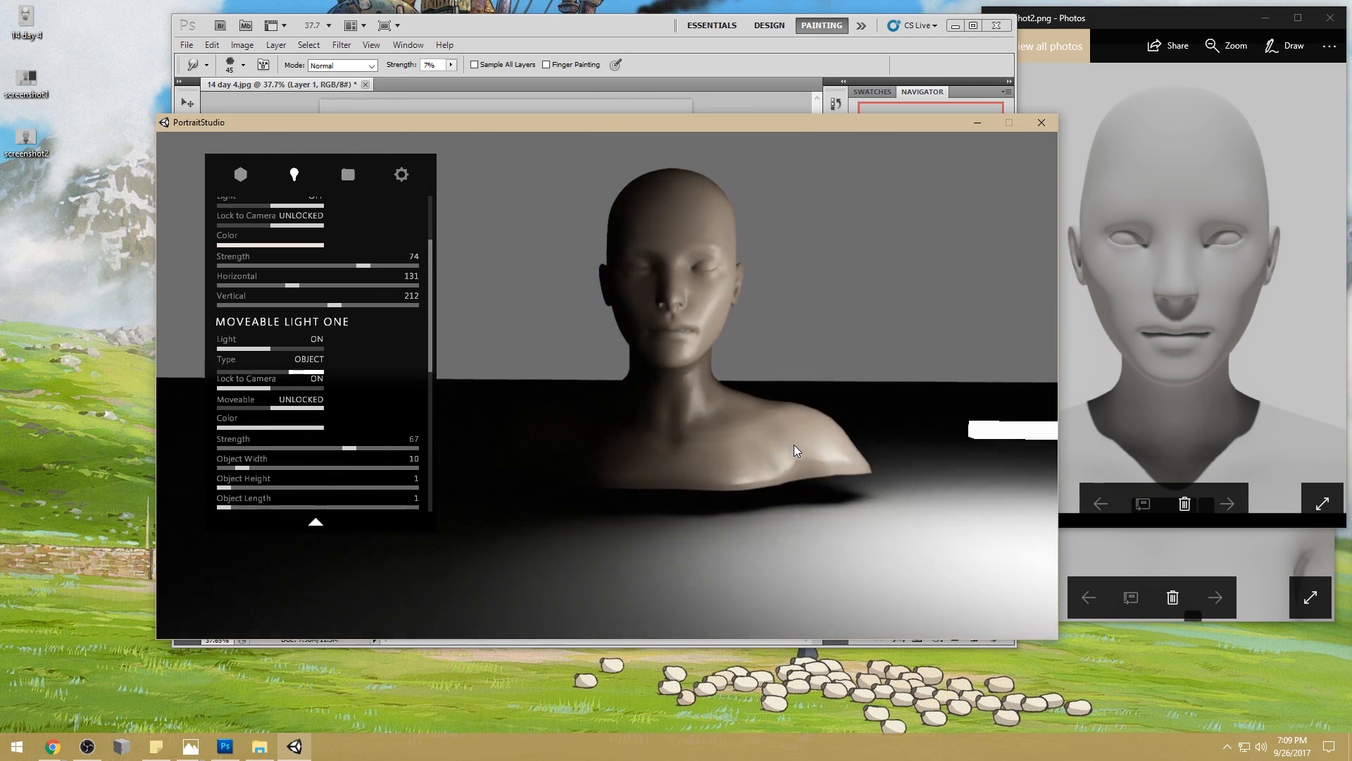
key(s)
key(a)
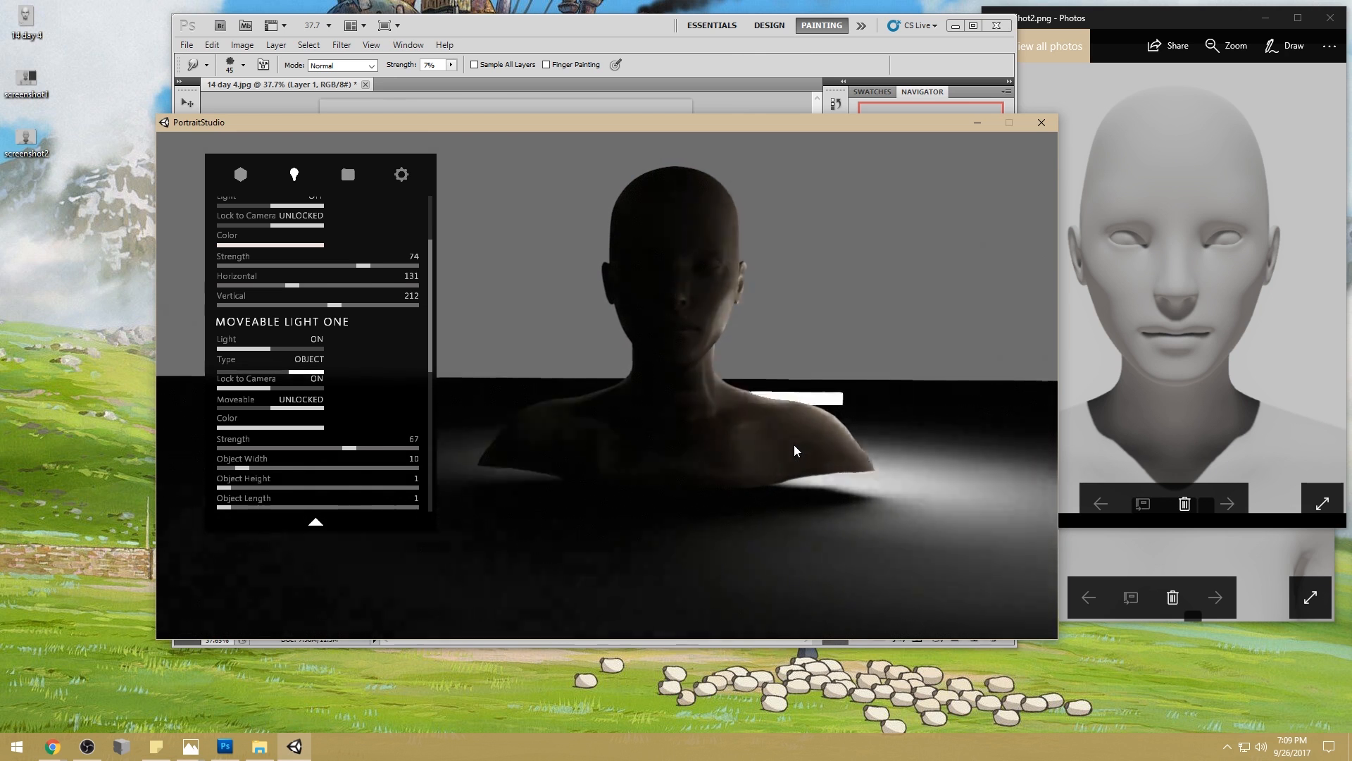
key(w)
key(a)
key(e)
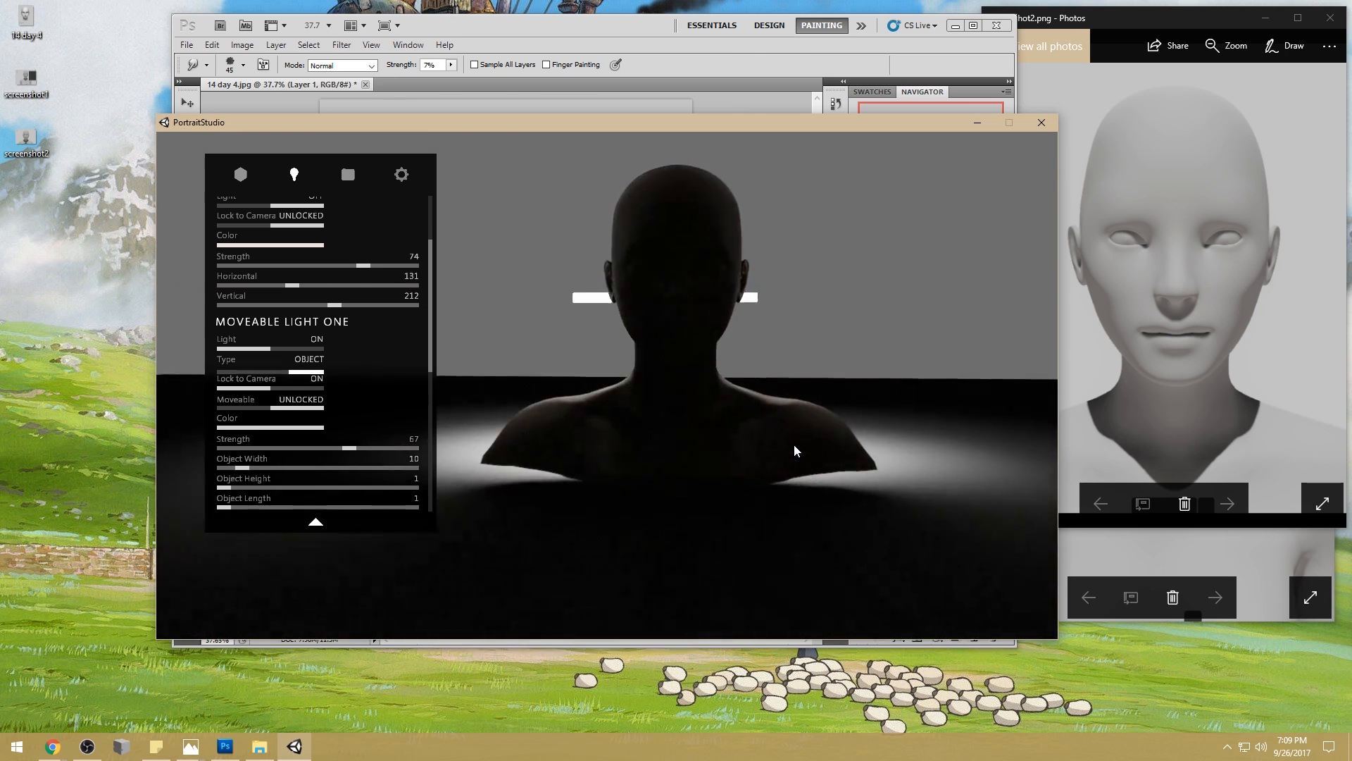
- Adjust the bar light's height and distance behind the bust, leaving it near ear level
drag(728, 351, 775, 358)
scroll(742, 366, up, 4)
scroll(768, 361, up, 1)
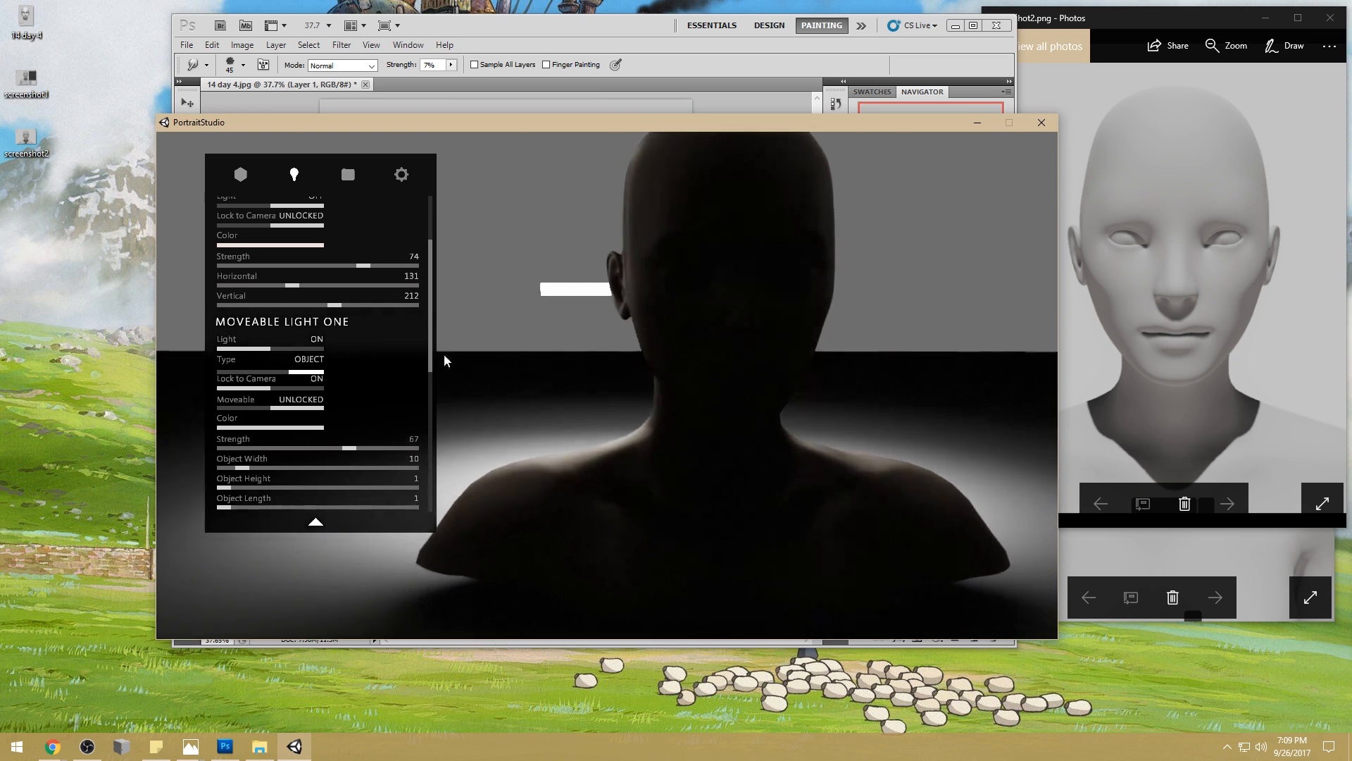
key(s)
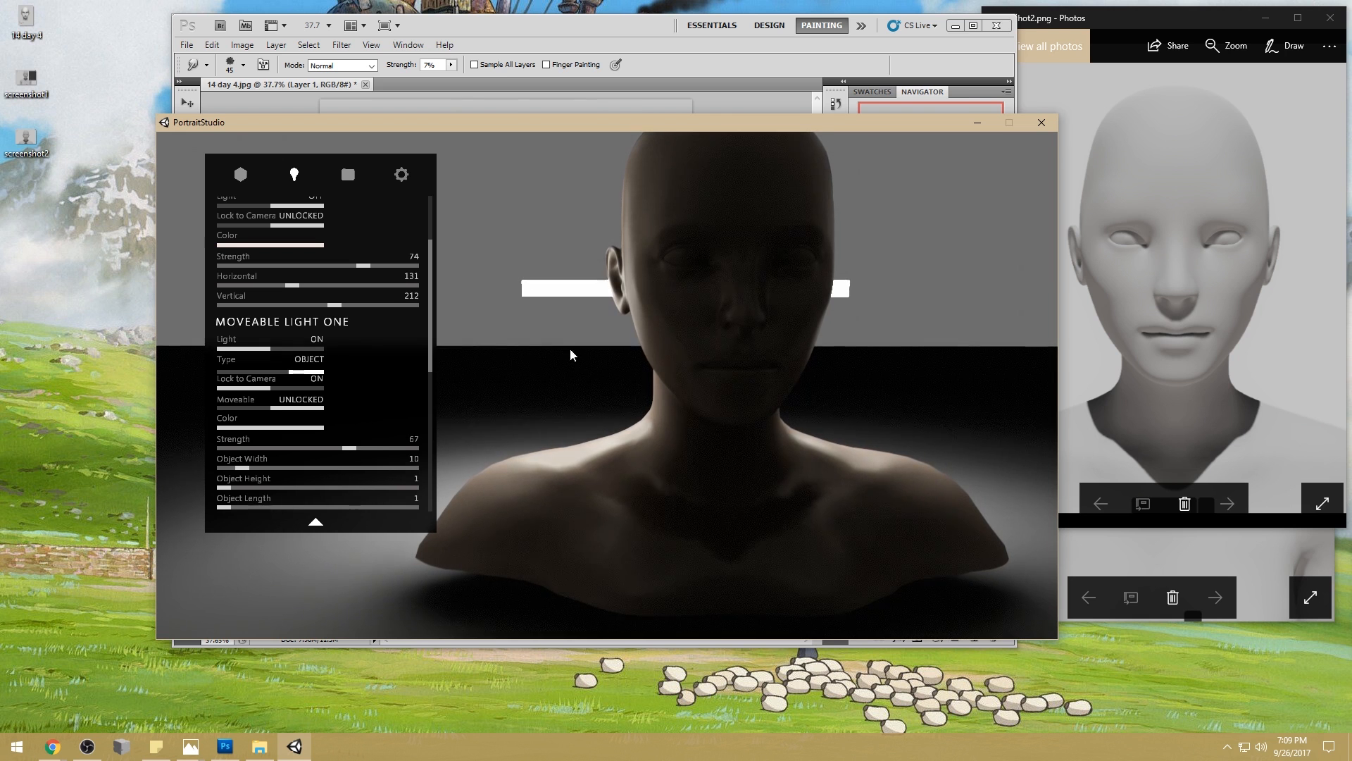
drag(733, 343, 812, 360)
key(e)
key(q)
key(e)
key(w)
key(q)
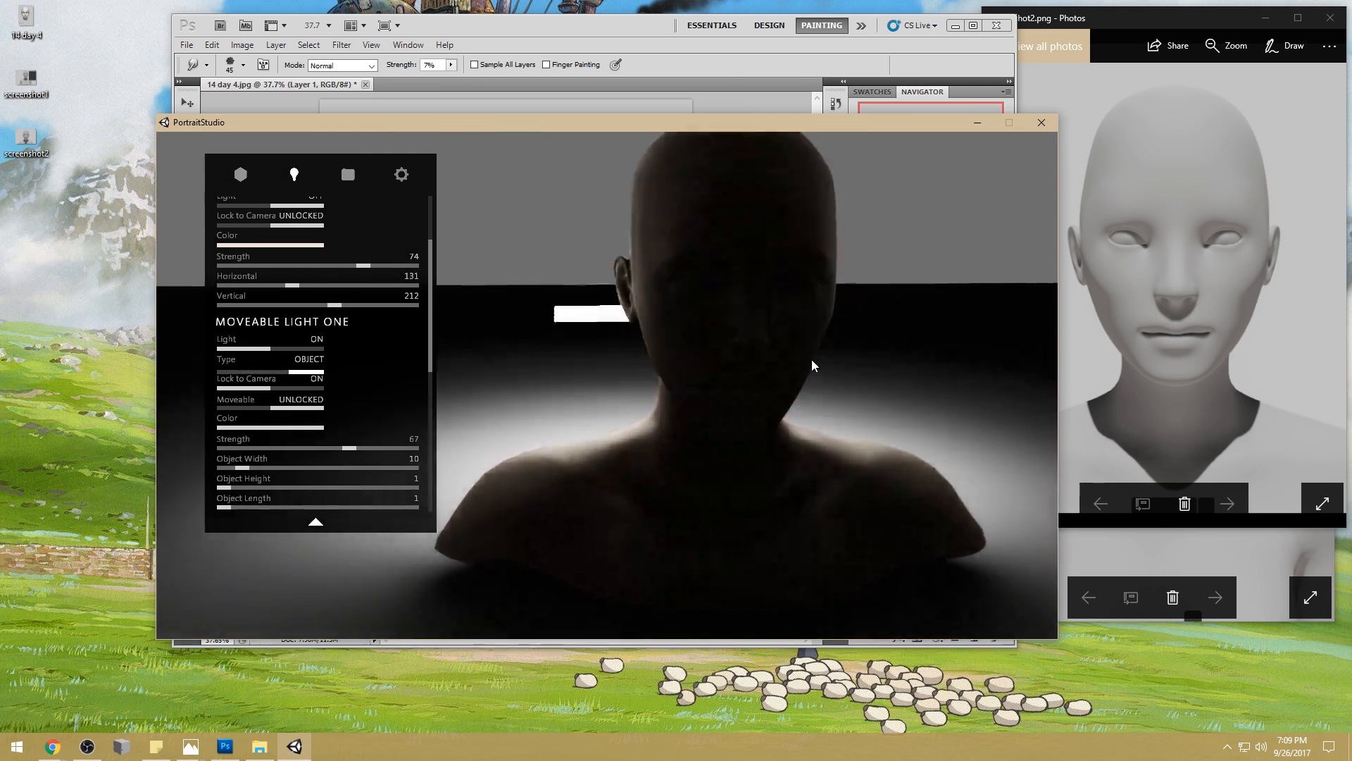
- Center the bar light behind the bust's head and set Moveable Light One's strength to 82
key(s)
key(d)
mouse_move(812, 361)
mouse_down()
mouse_move(727, 366)
mouse_move(824, 367)
mouse_up()
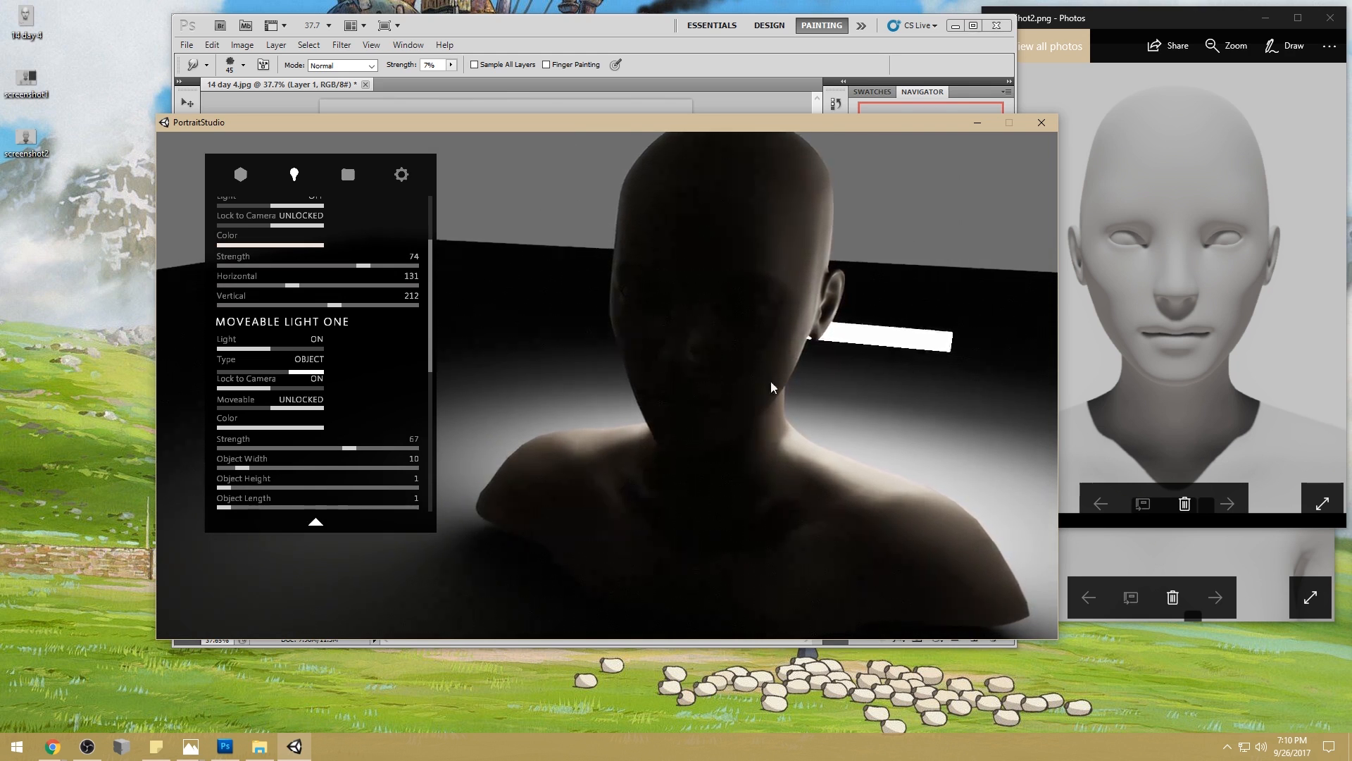
mouse_move(806, 353)
mouse_down()
mouse_move(714, 352)
mouse_move(814, 352)
mouse_up()
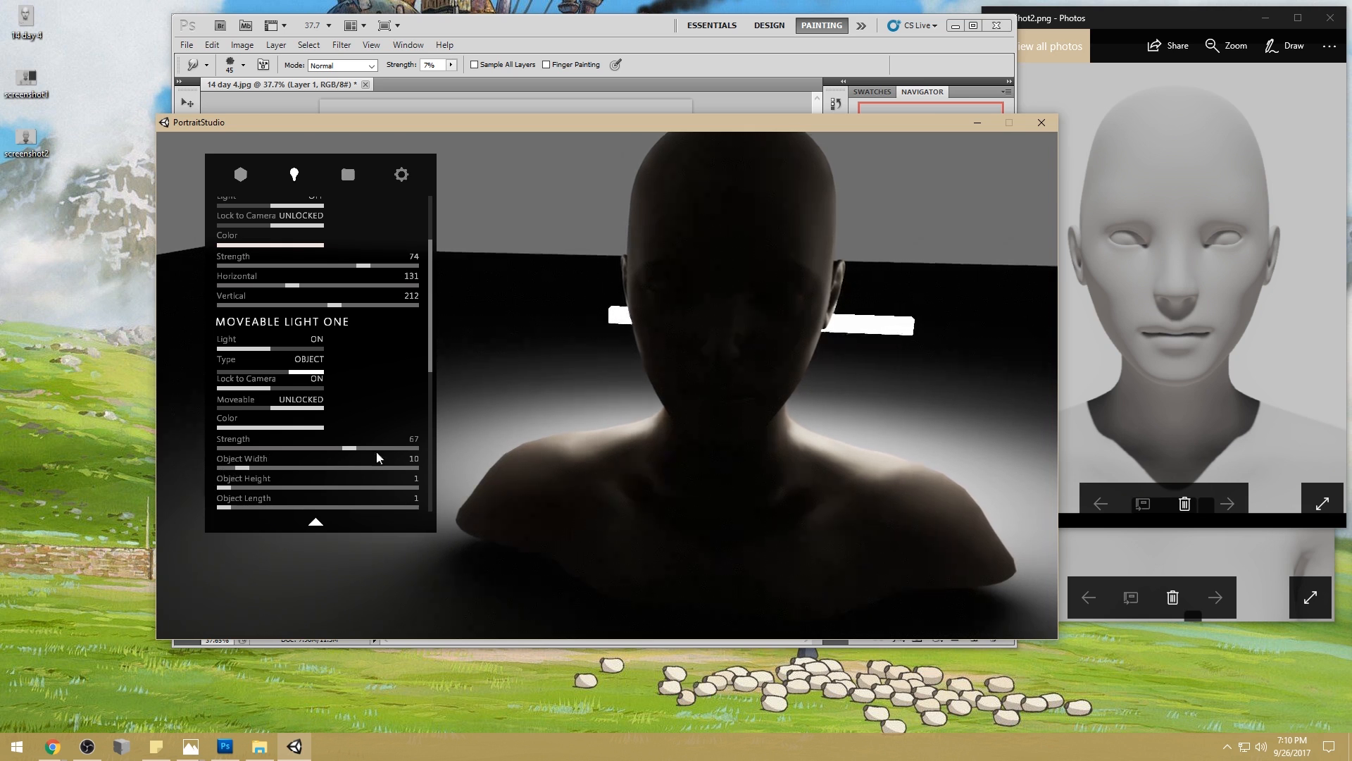
drag(350, 448, 382, 457)
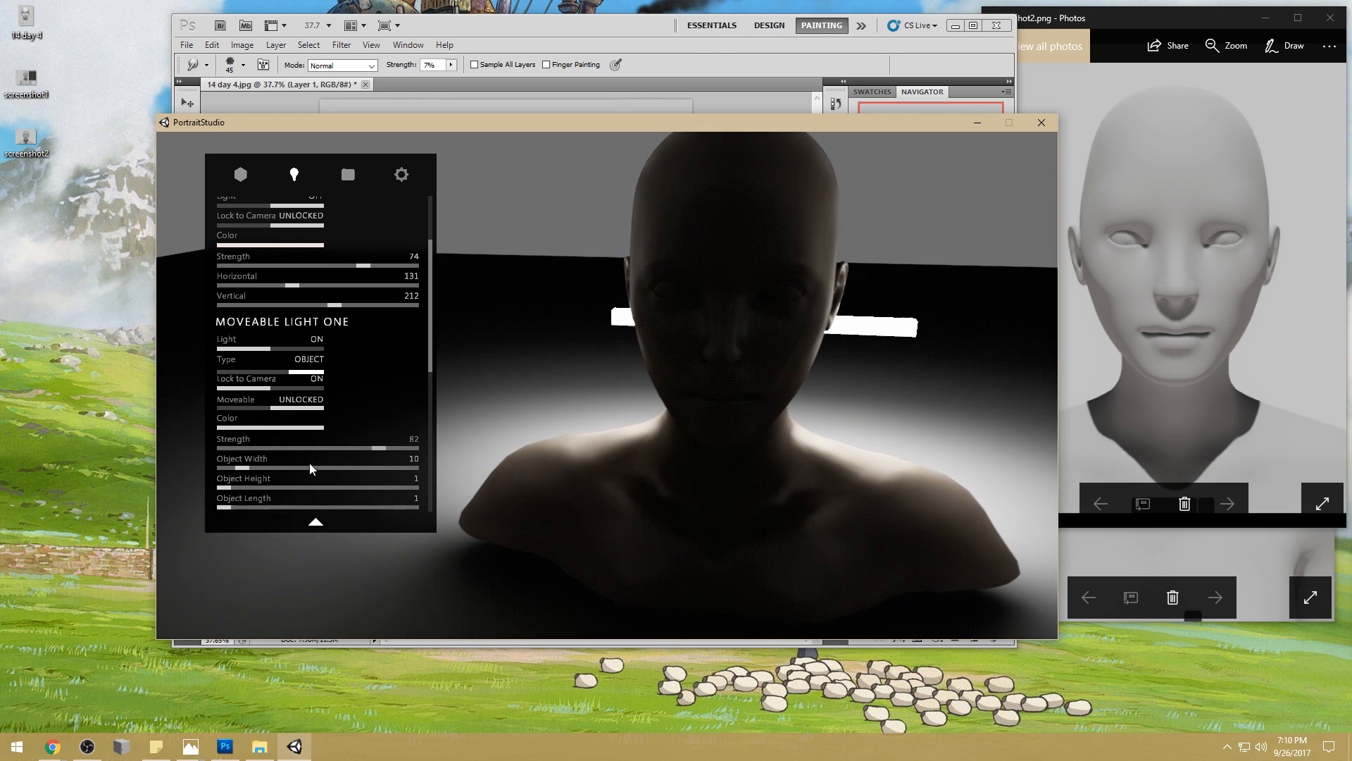
mouse_move(242, 466)
mouse_down()
mouse_move(388, 471)
mouse_move(242, 469)
mouse_up()
drag(450, 466, 673, 459)
- Bring the bar light in front of the bust and raise it above the head to light the face from overhead
key(w)
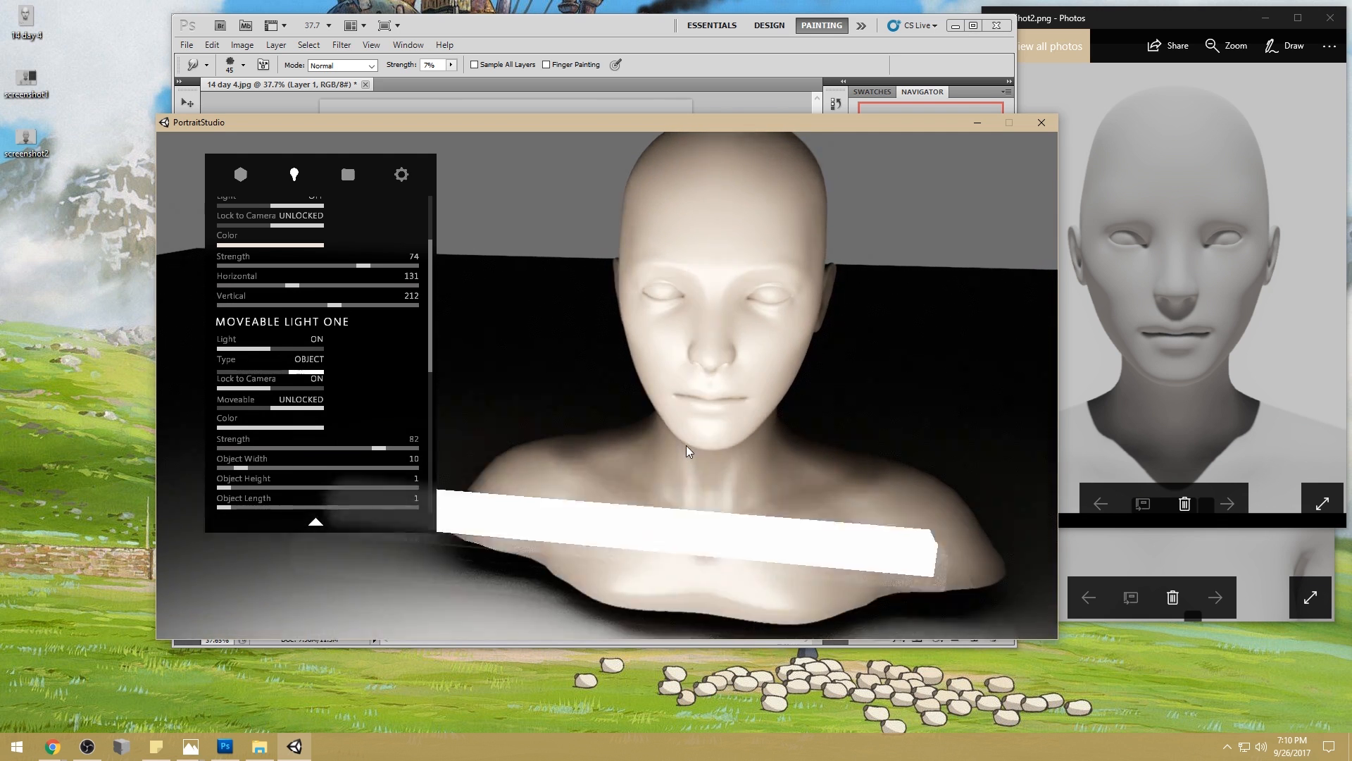
key(d)
drag(242, 507, 222, 509)
key(w)
key(s)
key(e)
key(e)
key(e)
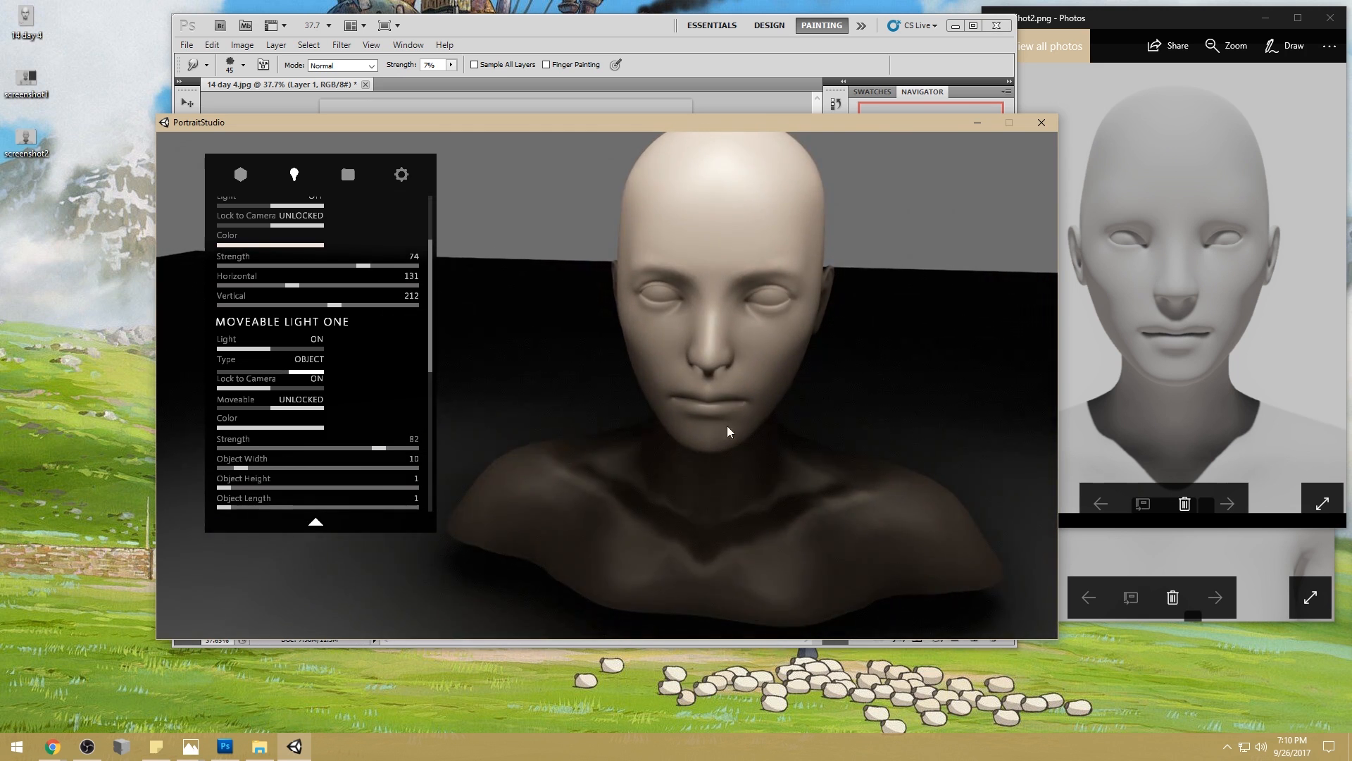
- Lower the bust's smoothness to about a tenth of its range, and return to the lighting settings
click(240, 175)
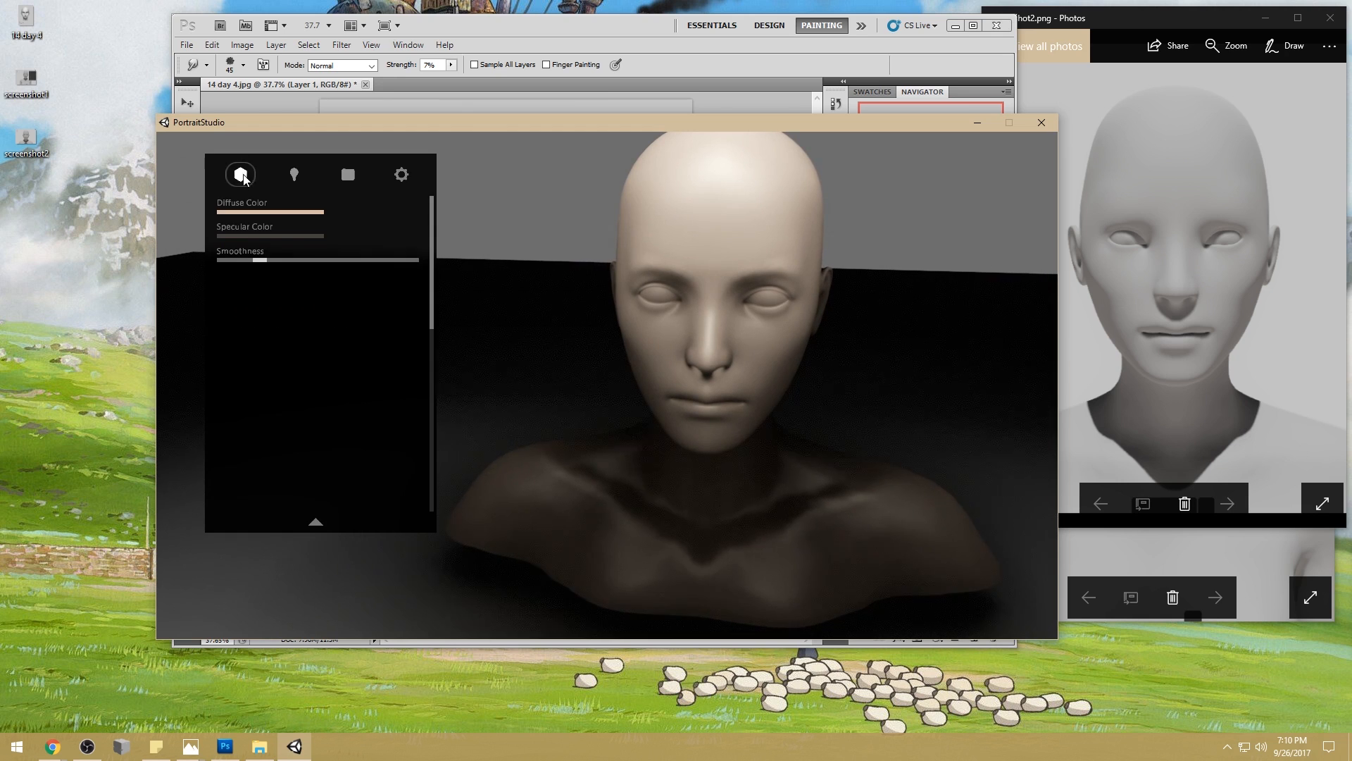
drag(258, 265, 239, 263)
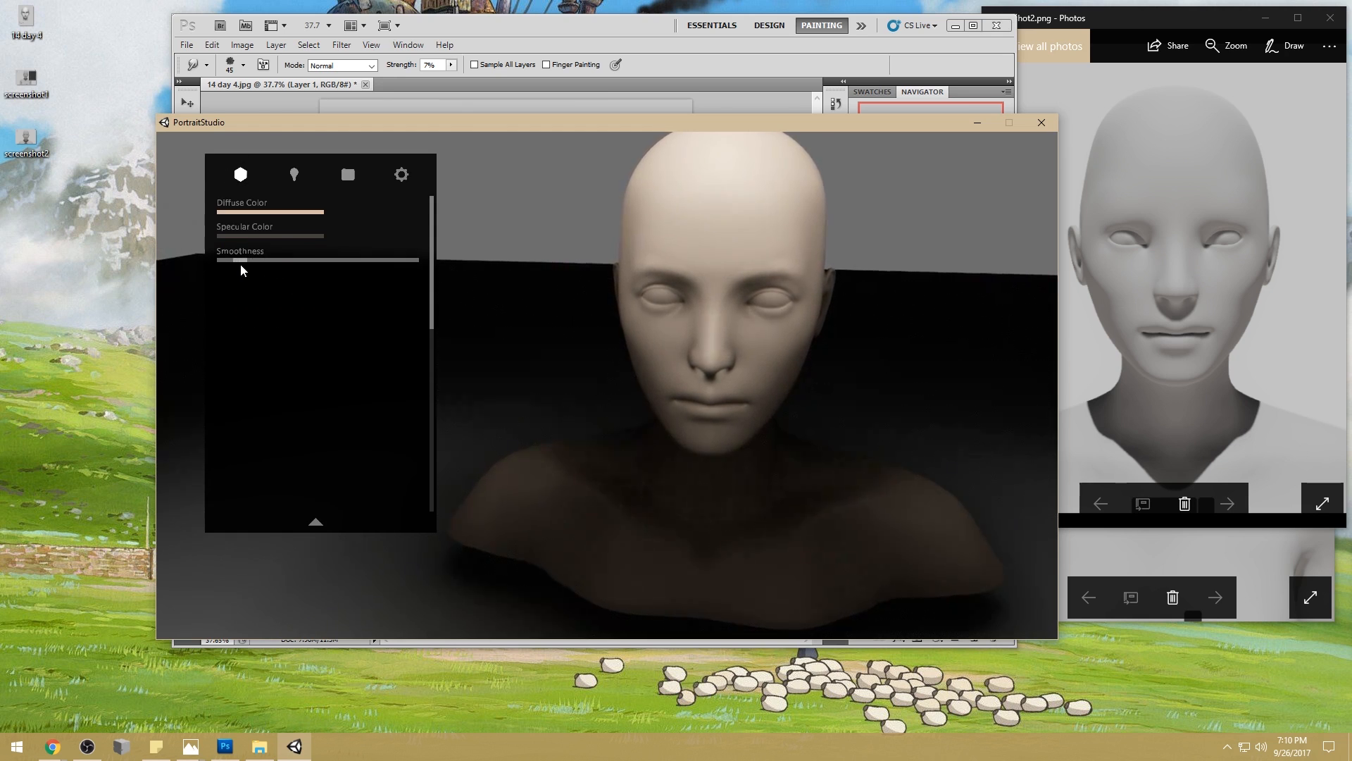
click(294, 175)
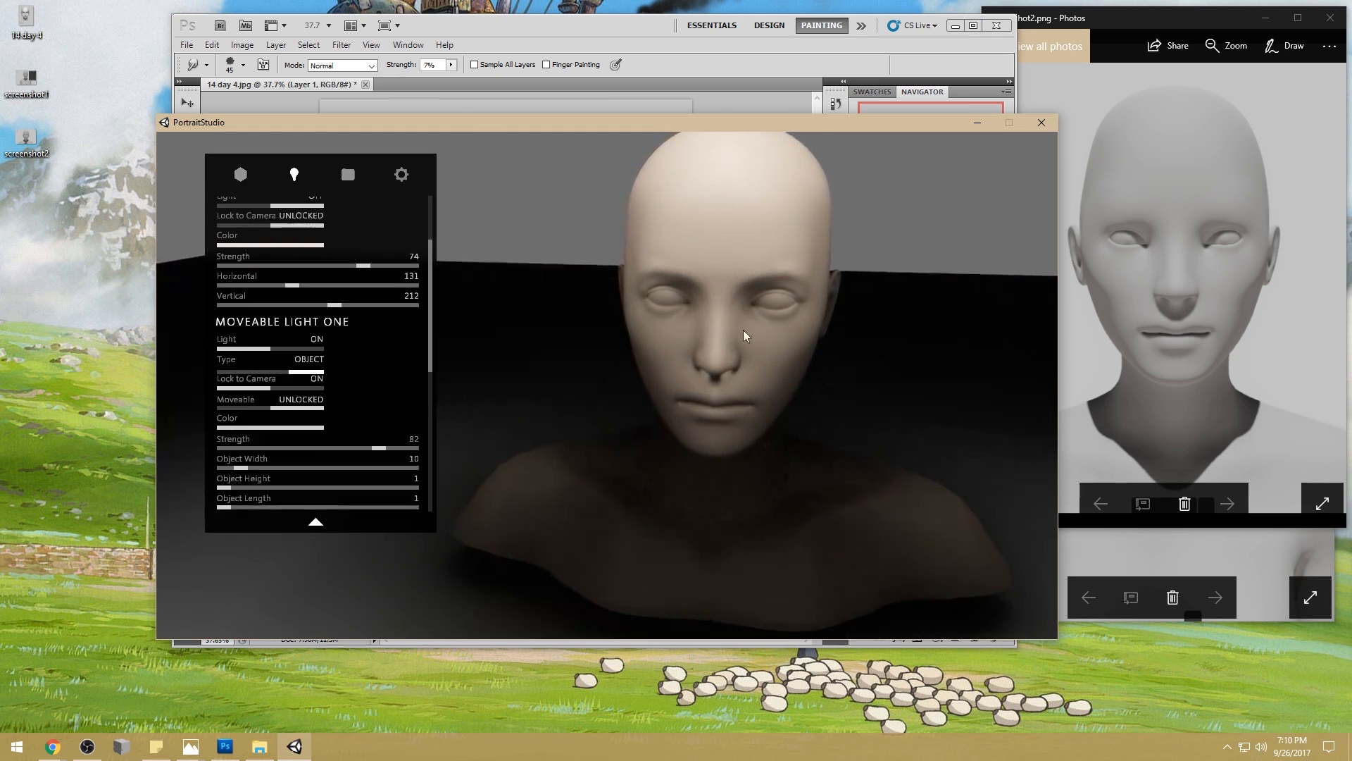
drag(766, 341, 775, 352)
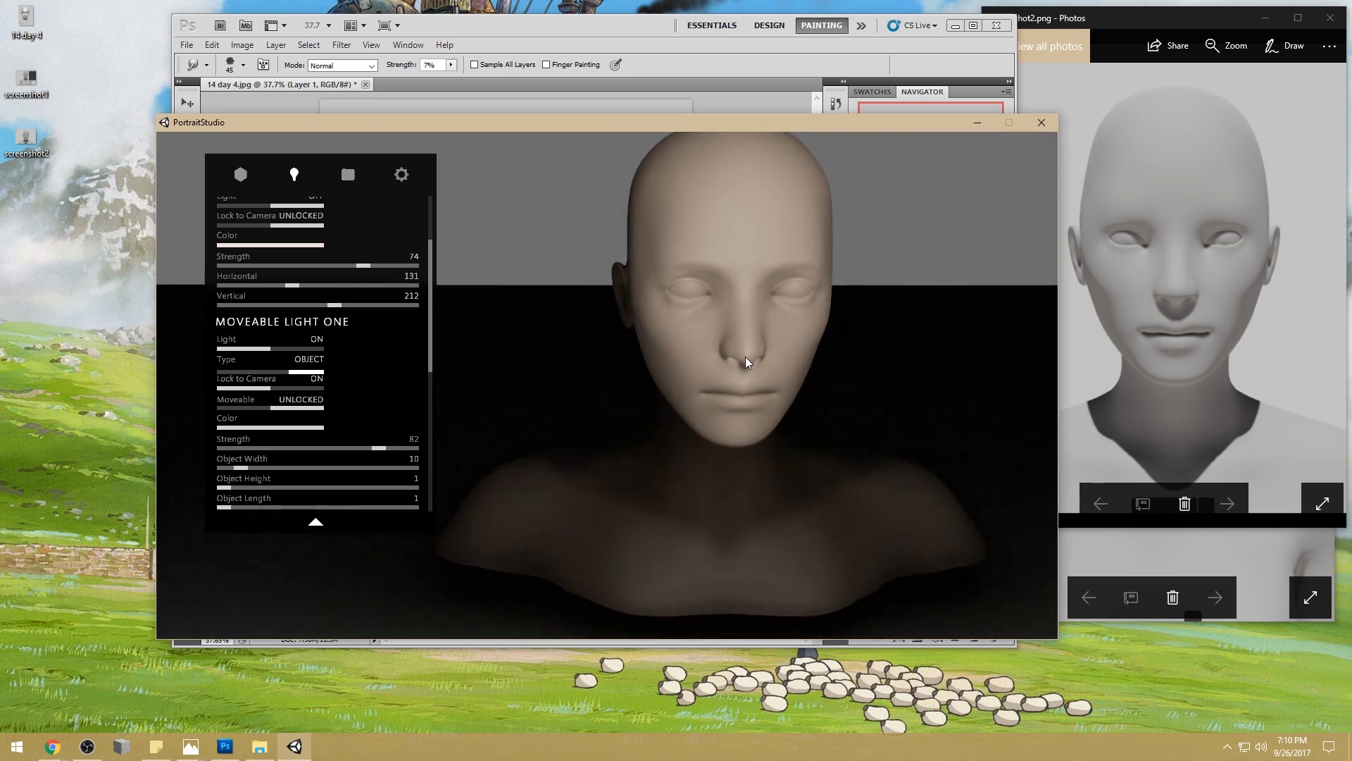
- Set Moveable Light One's strength to 100 and move the bar light from the front to behind the bust
drag(373, 451, 418, 445)
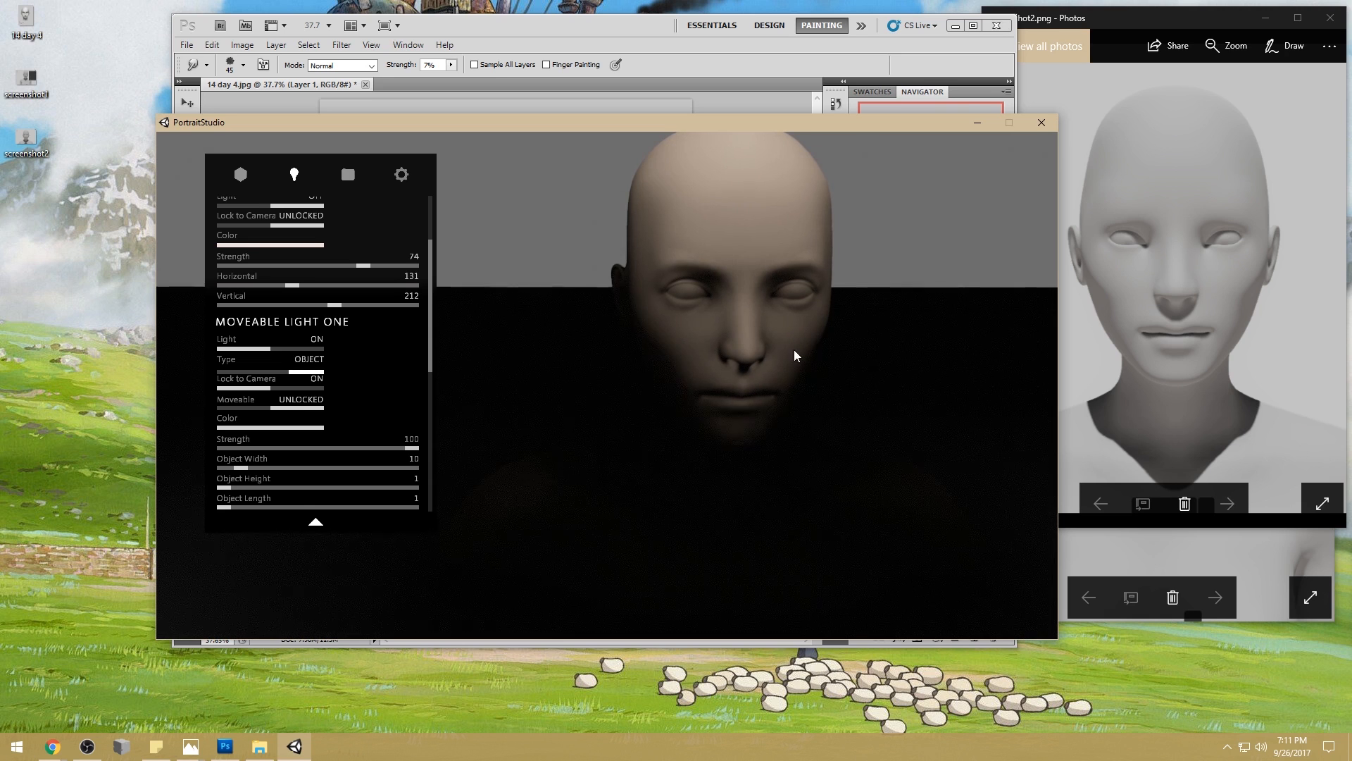
mouse_move(762, 387)
mouse_down()
mouse_move(831, 378)
mouse_move(750, 385)
mouse_up()
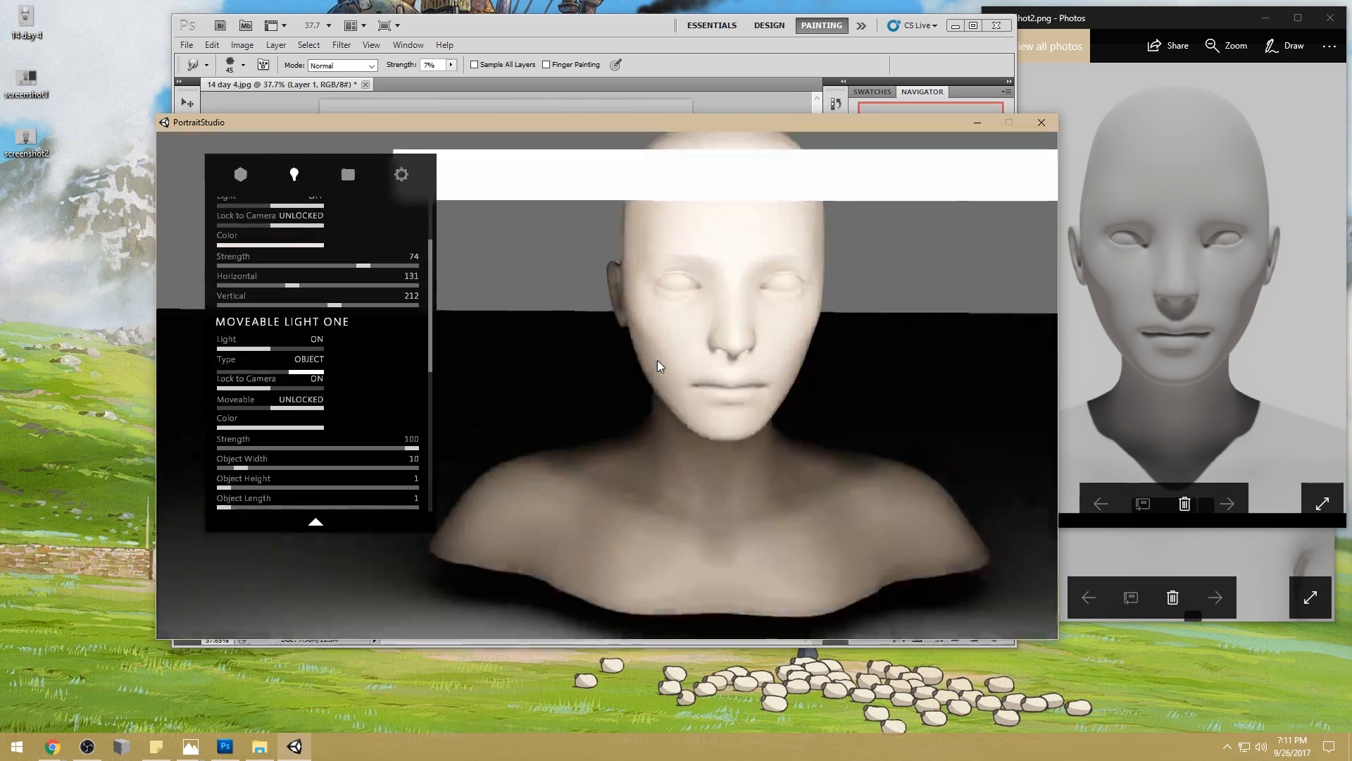
scroll(694, 320, up, 8)
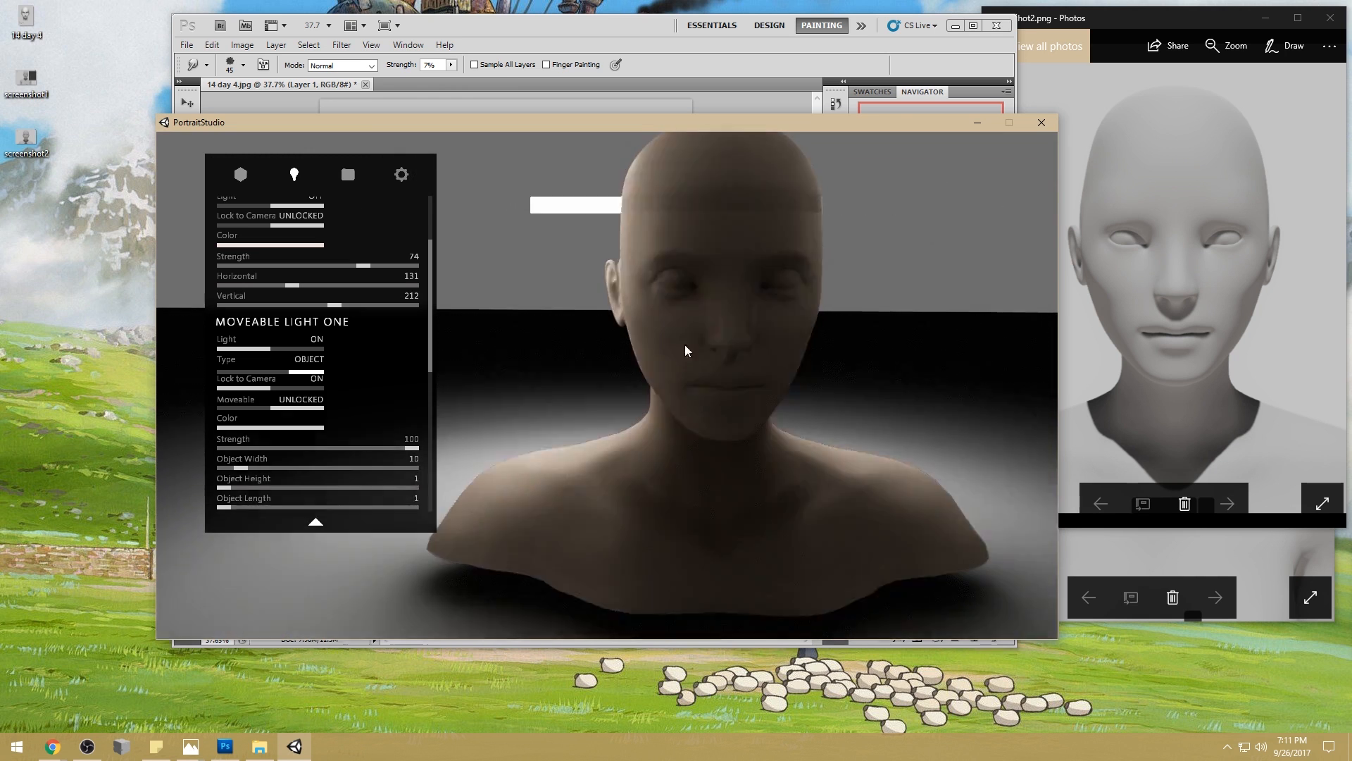
drag(710, 263, 836, 319)
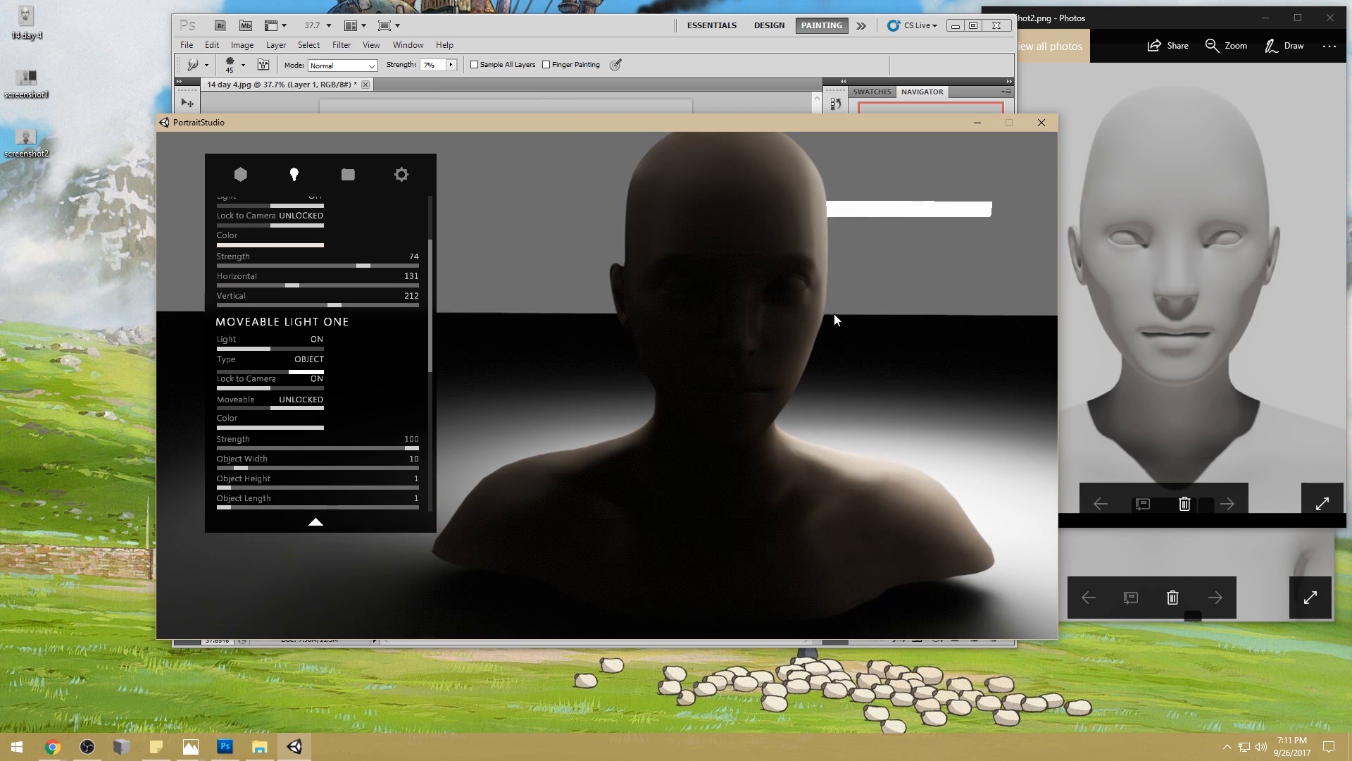
drag(835, 314, 862, 355)
- Replace the bust with the dragon model from the model library and inspect it under the bar light
click(239, 171)
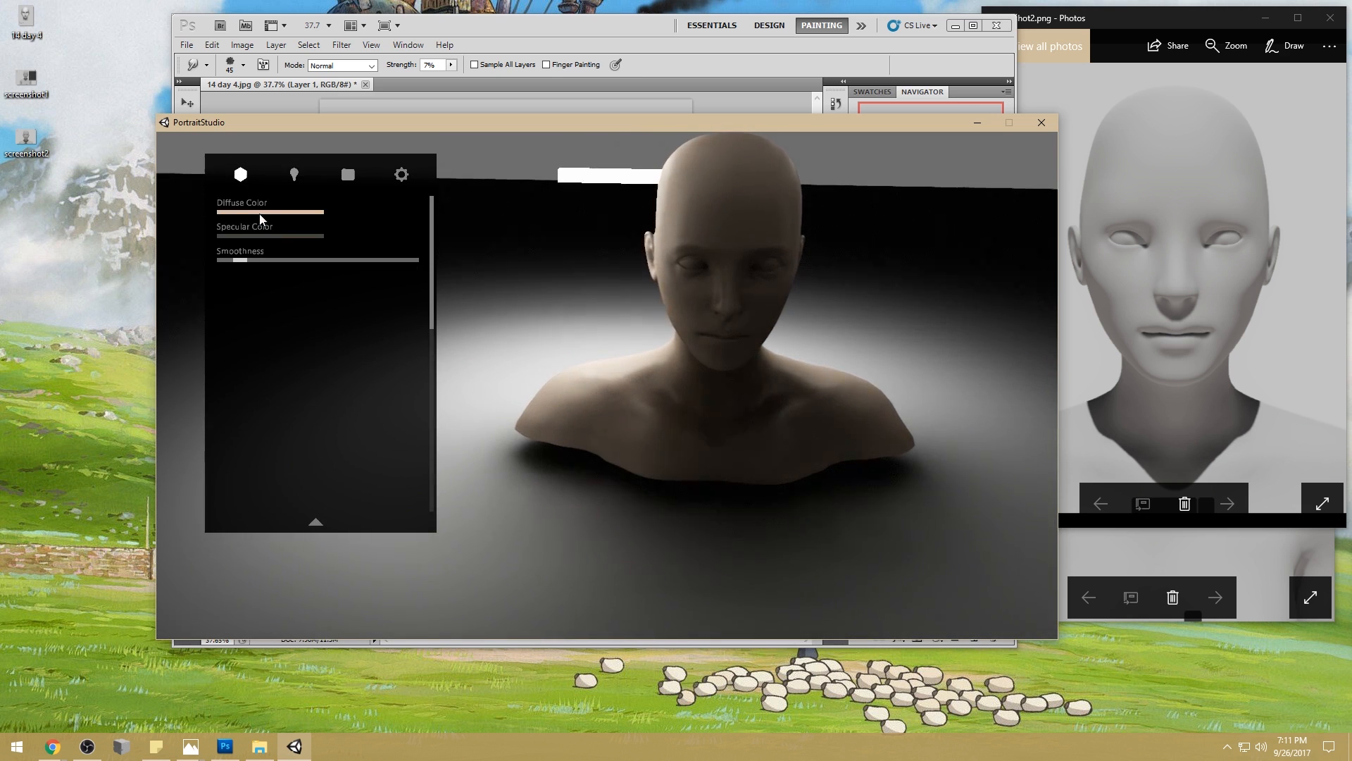
click(318, 525)
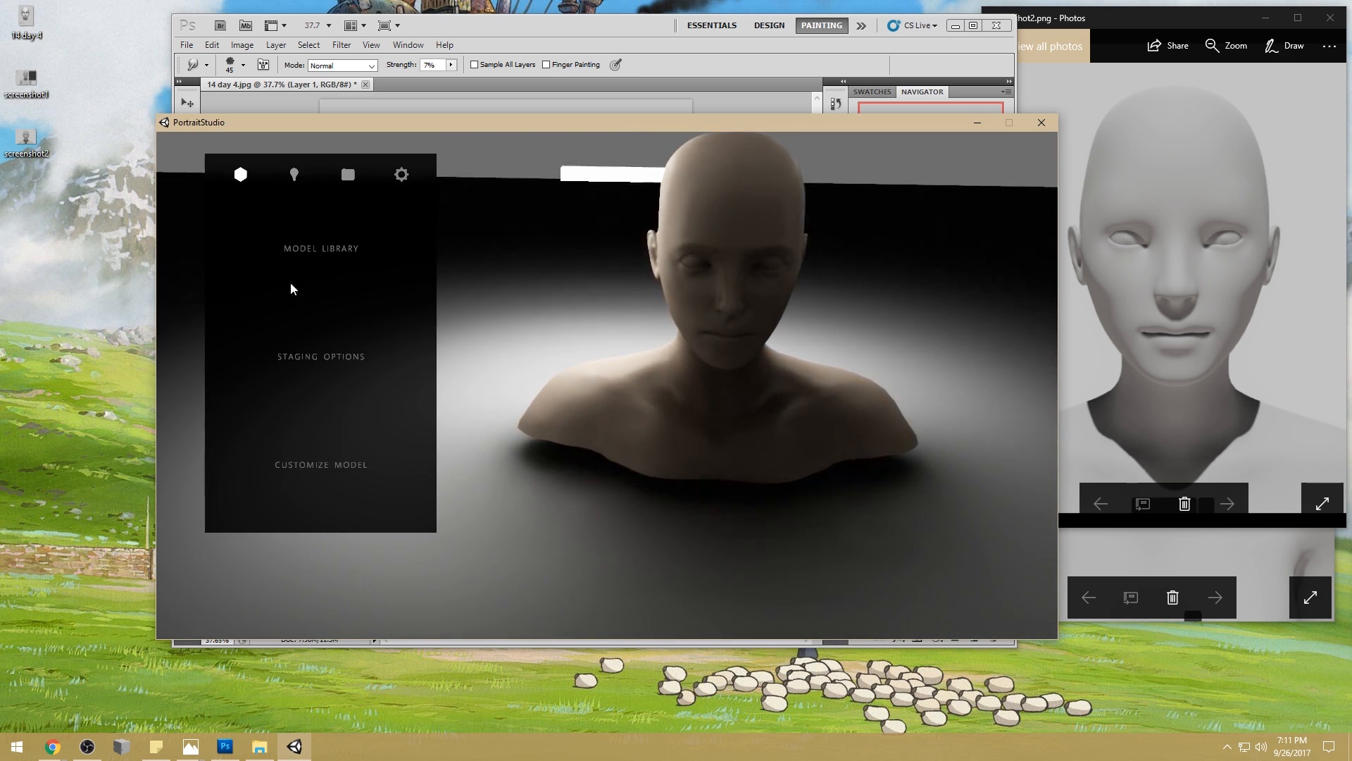
click(326, 321)
mouse_move(744, 361)
mouse_down()
mouse_move(619, 357)
mouse_move(766, 369)
mouse_up()
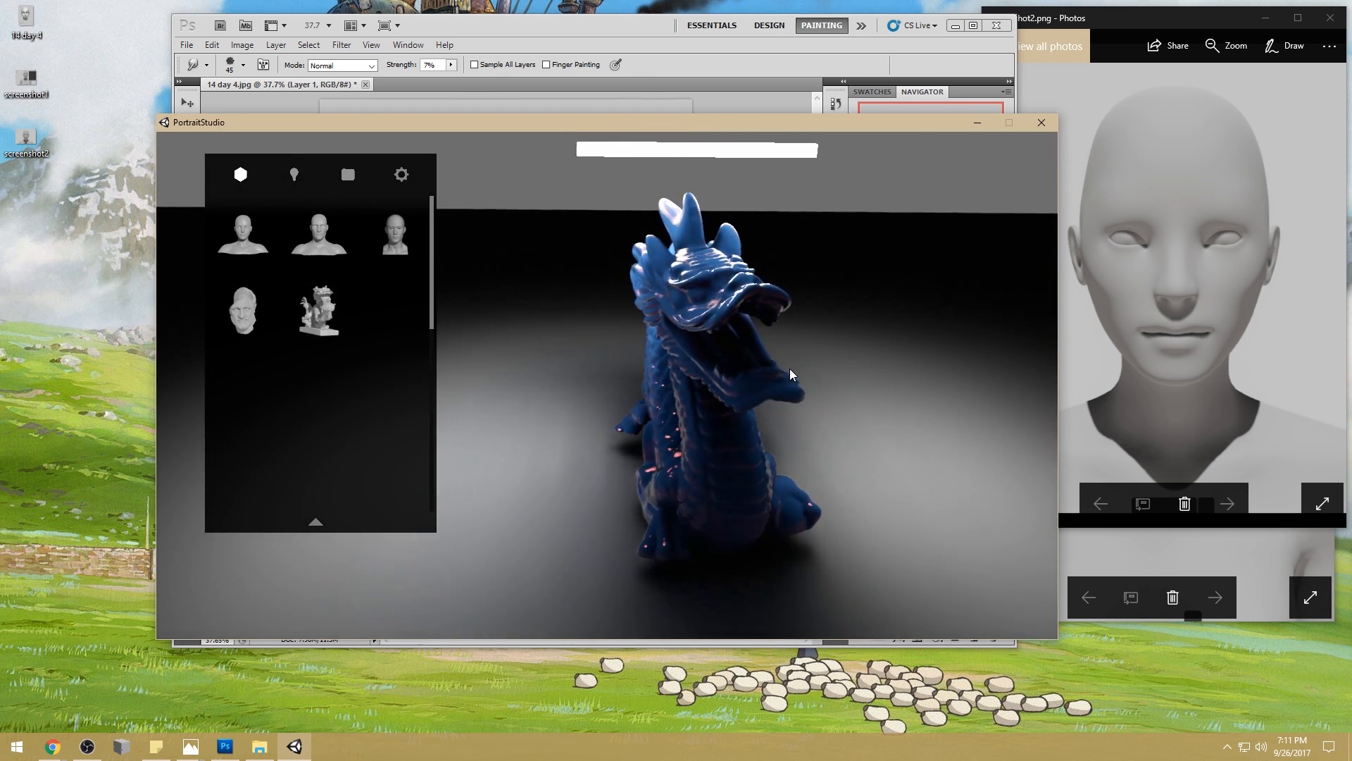
key(Right)
key(Left)
drag(863, 344, 620, 307)
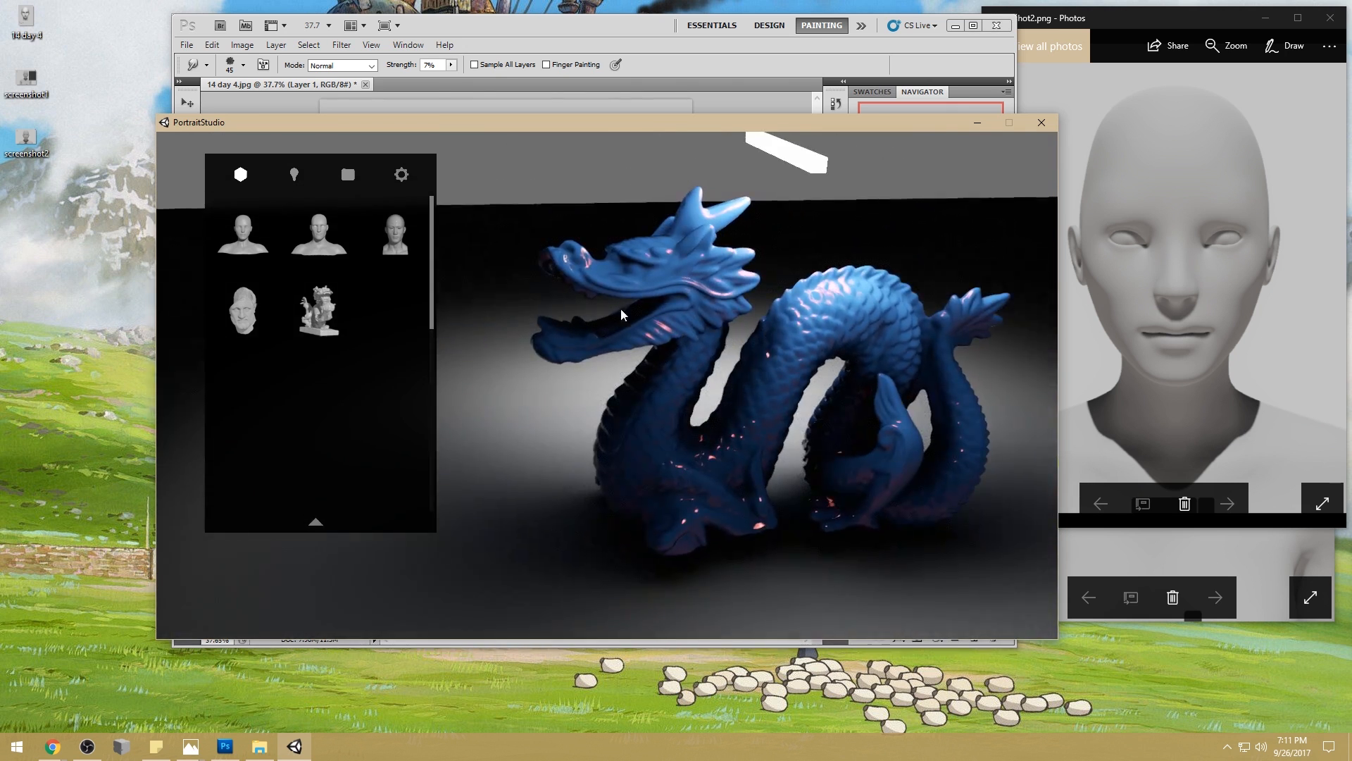
- Set the dragon's smoothness to minimum and lower the bar light behind its body
click(316, 524)
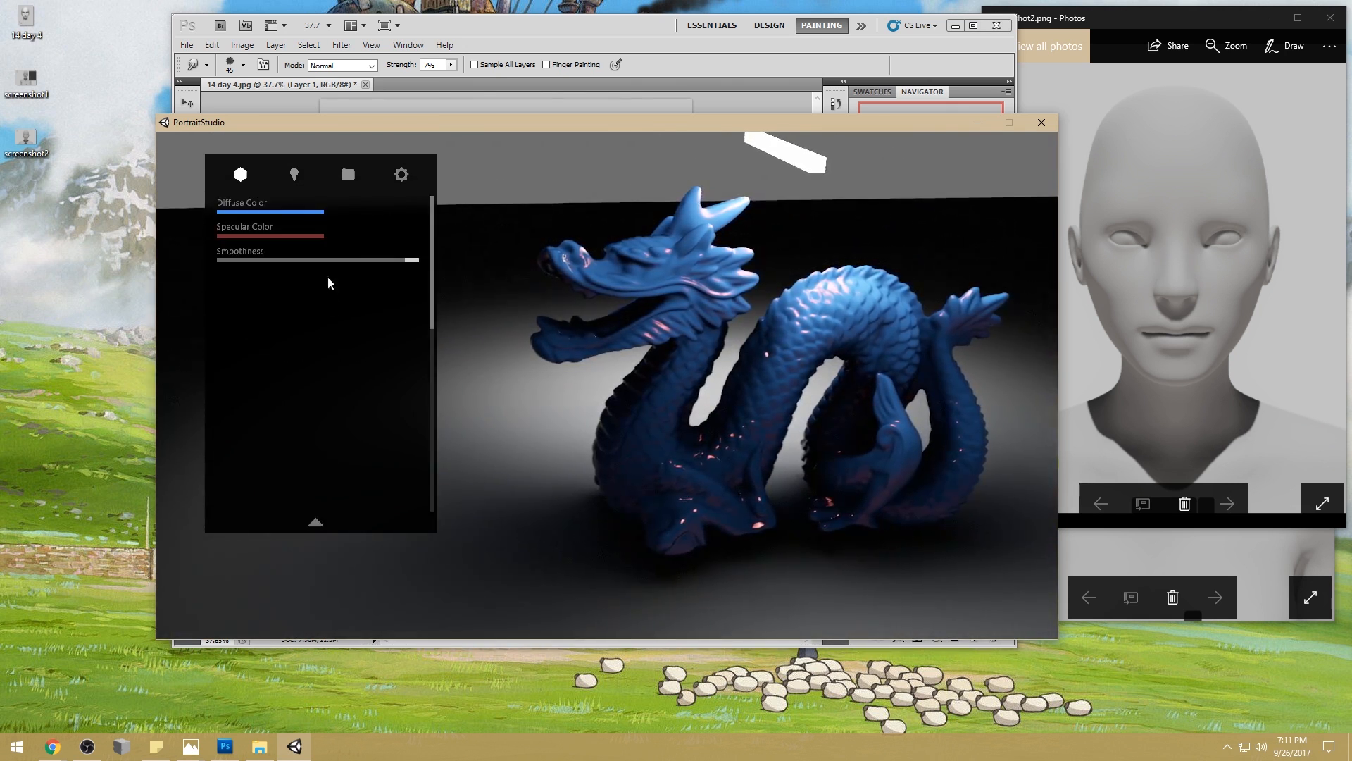
drag(405, 262, 215, 277)
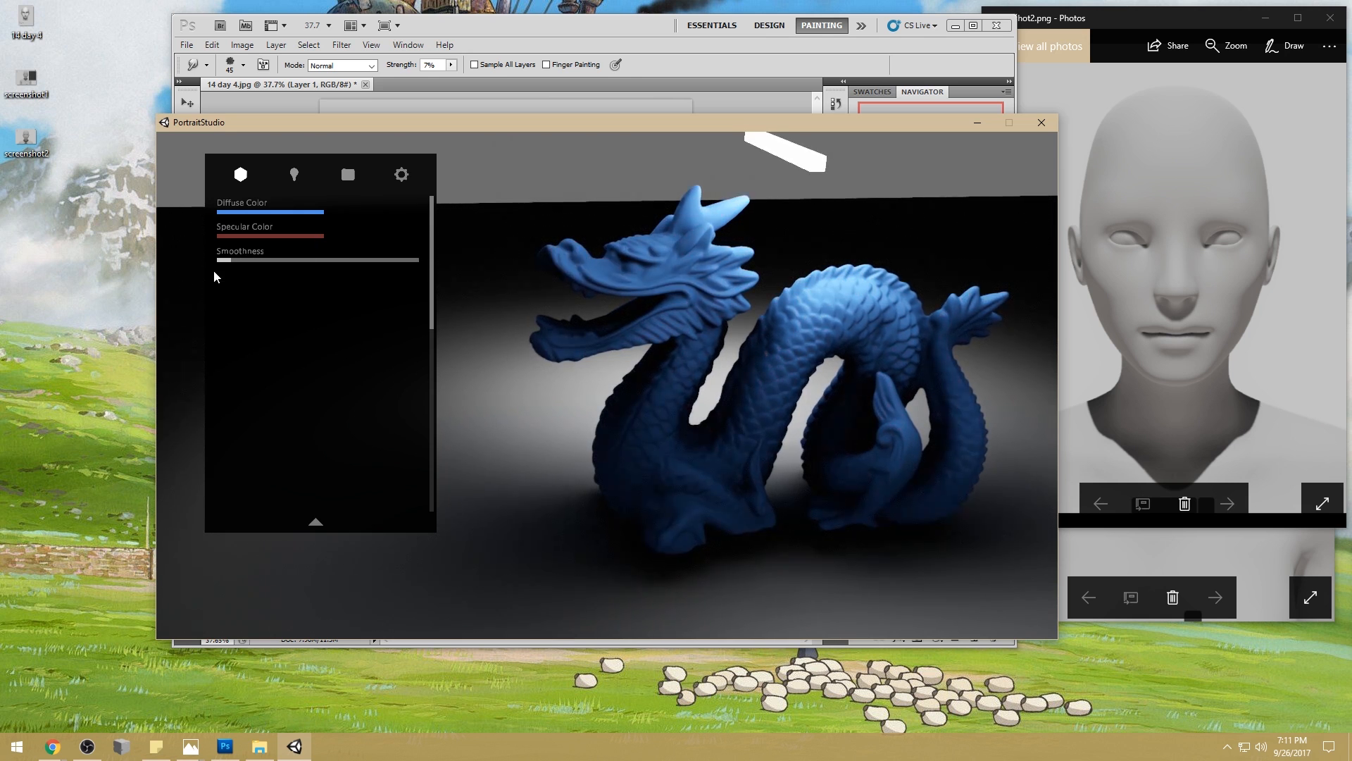
drag(810, 385, 828, 388)
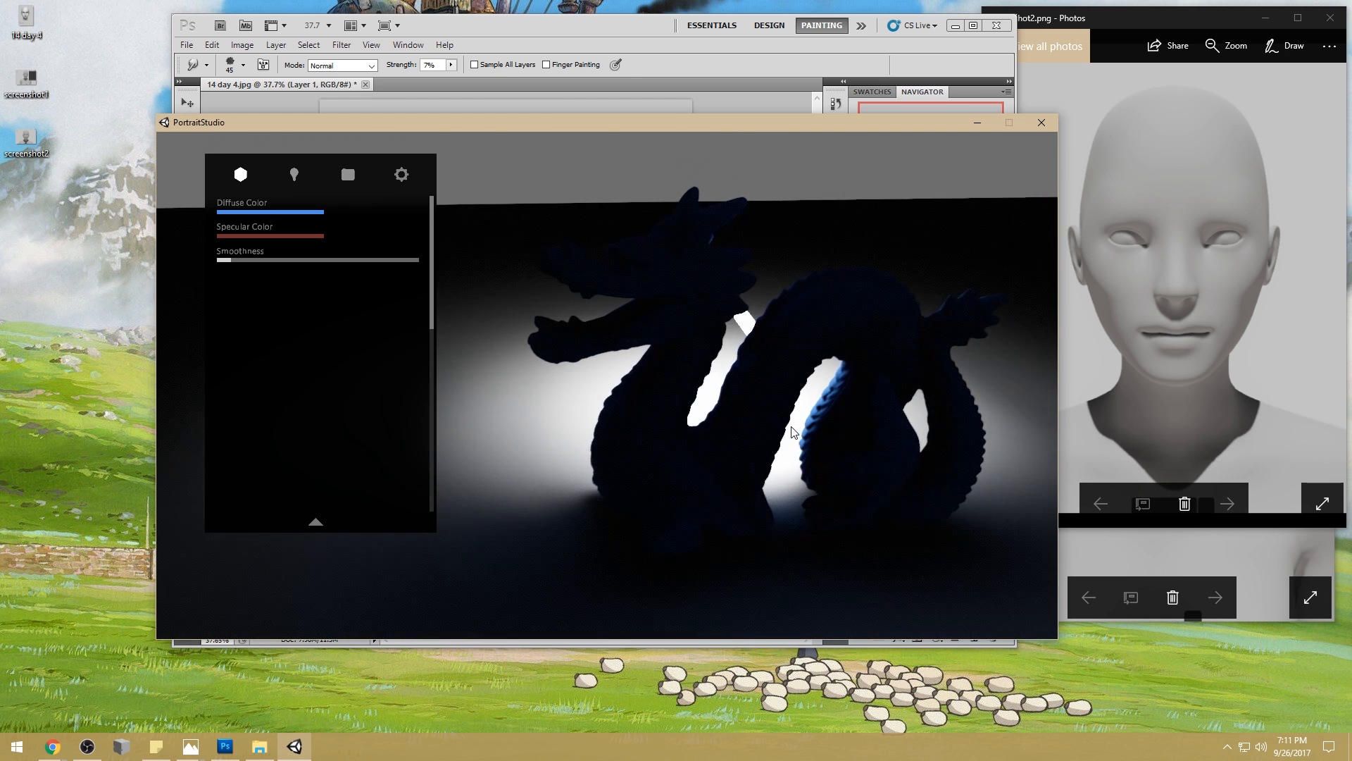
drag(792, 428, 866, 373)
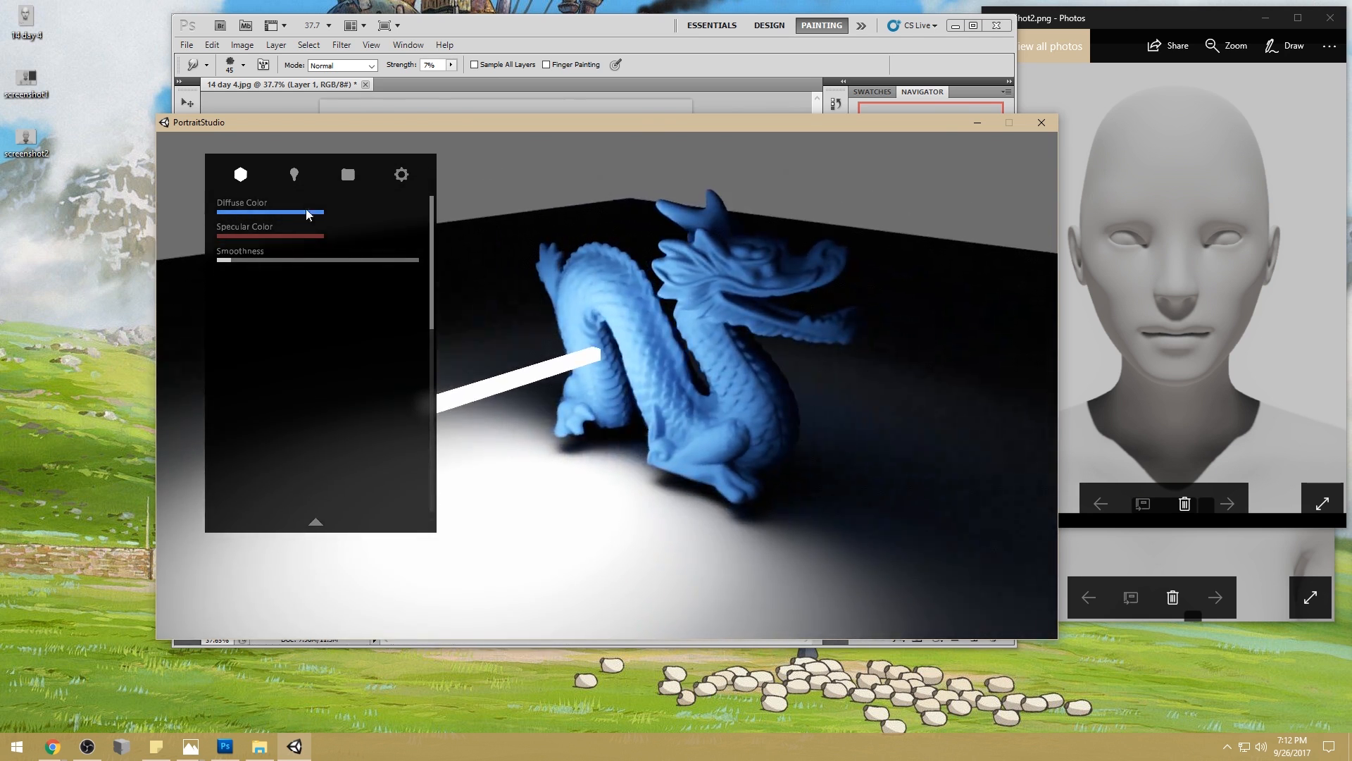
- Reshape Moveable Light One into a flat panel with object width 1, height 14 and length 12
click(294, 174)
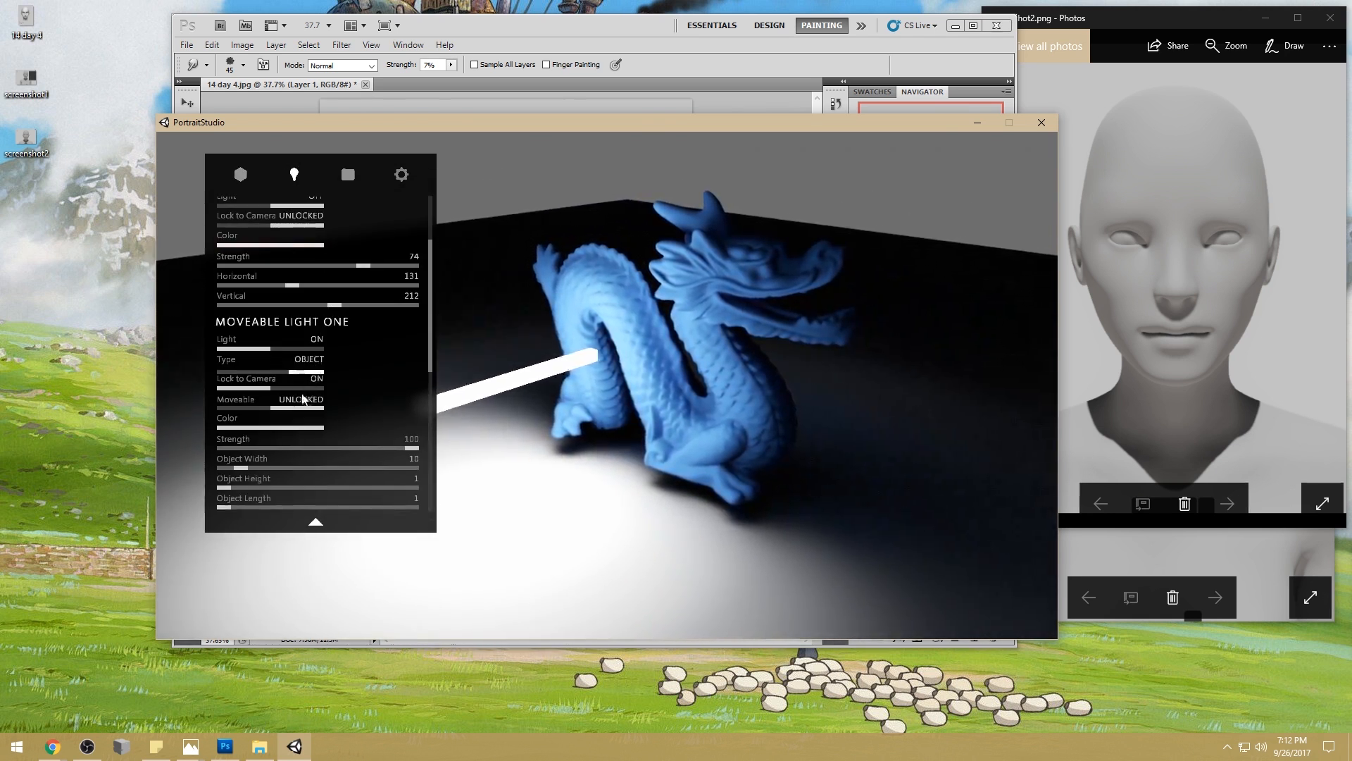
mouse_move(230, 486)
mouse_down()
mouse_move(253, 488)
mouse_move(232, 490)
mouse_move(248, 510)
mouse_move(205, 491)
mouse_move(265, 489)
mouse_move(249, 486)
mouse_up()
drag(685, 417, 572, 425)
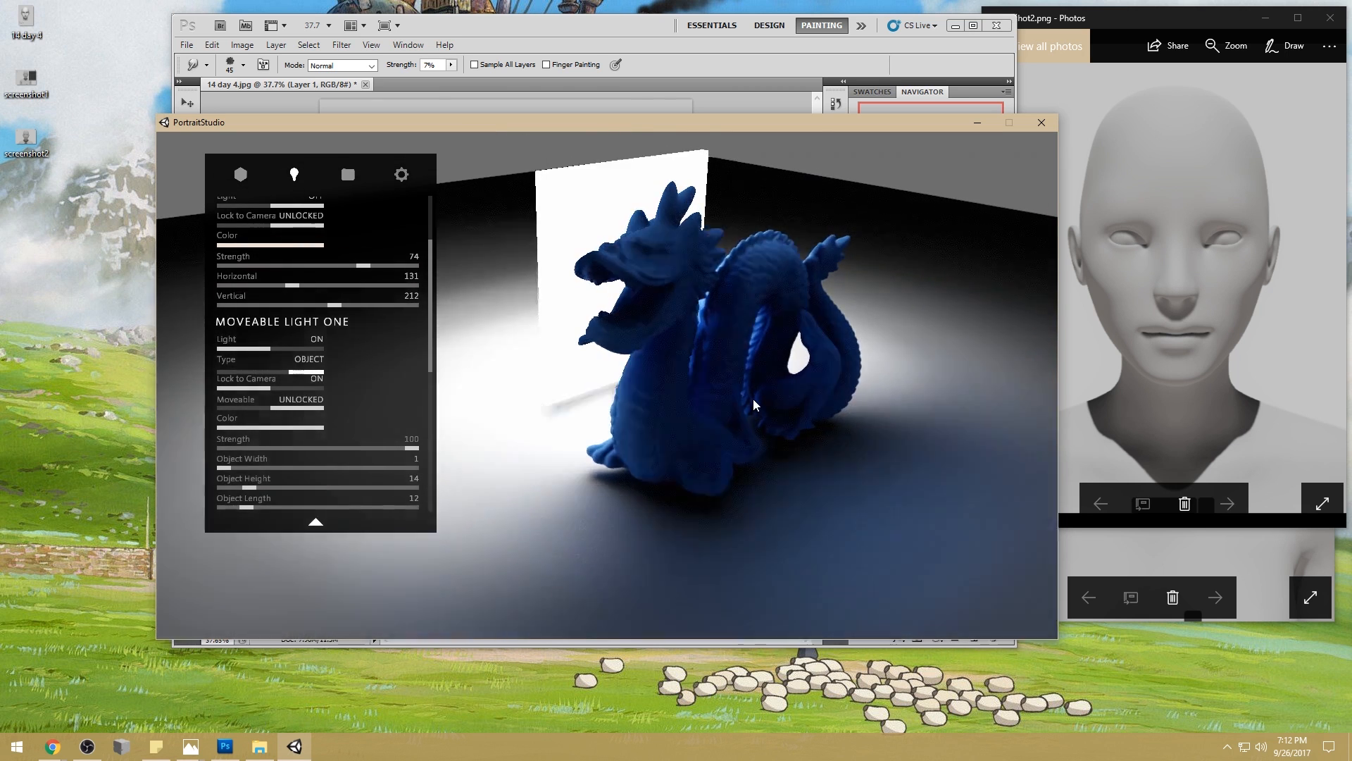
- Reposition the panel light vertically and sideways behind the dragon, checking the lighting from several sides
key(Down)
key(Up)
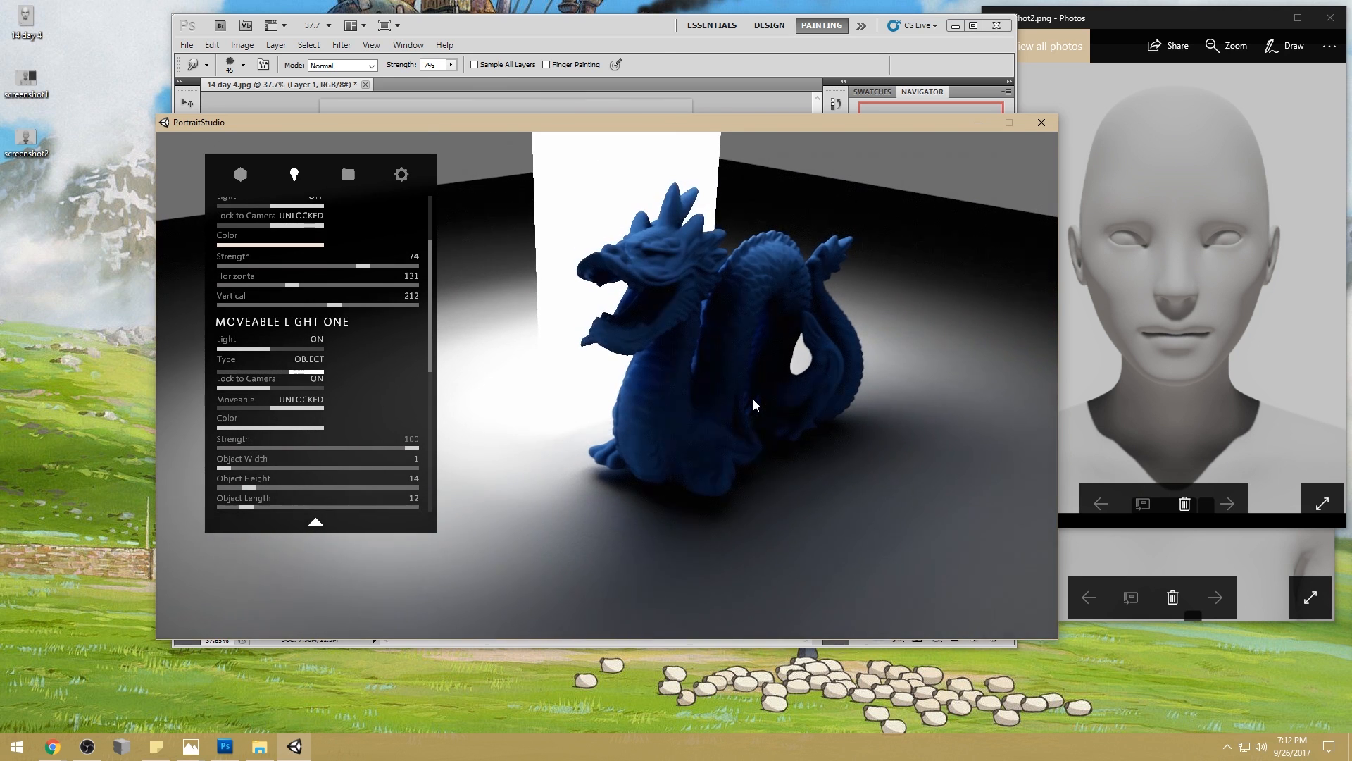
key(Left)
key(Left)
drag(785, 373, 750, 345)
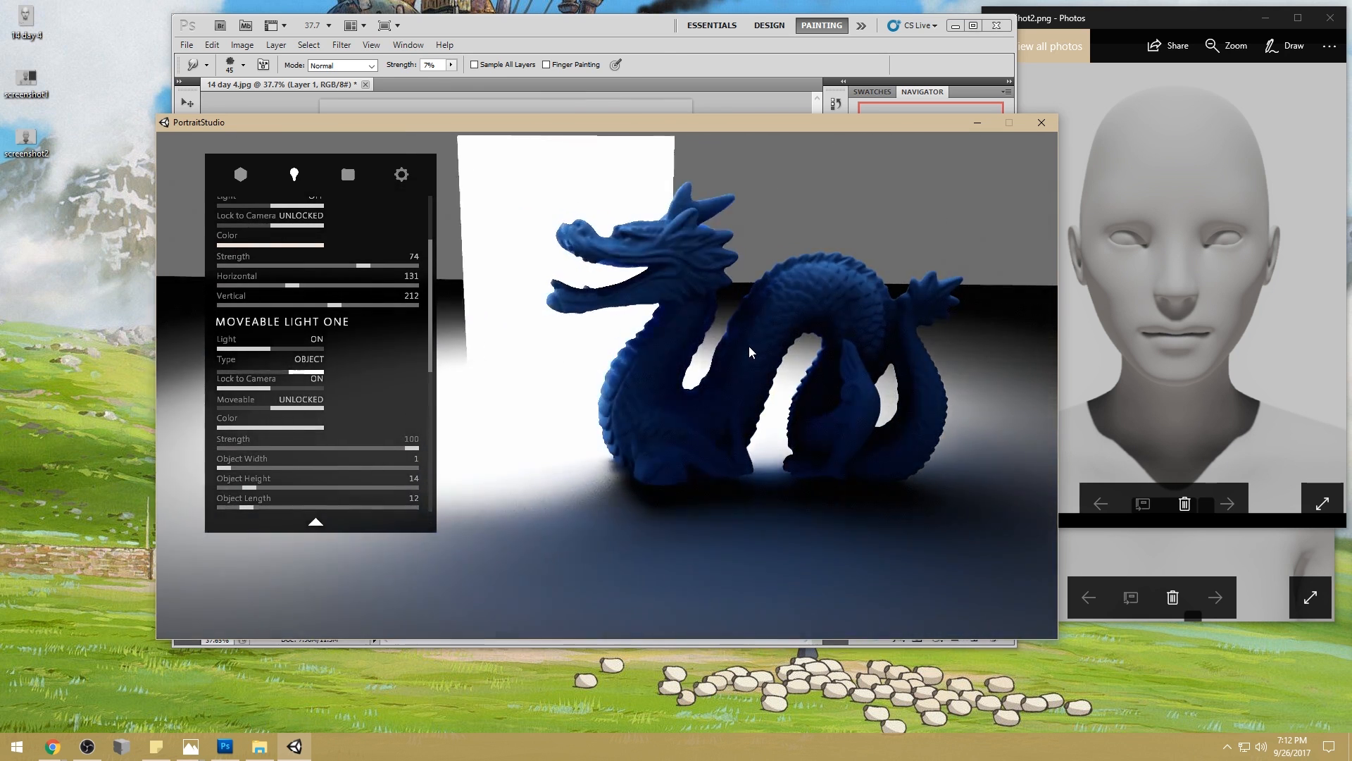
key(Right)
key(Right)
key(Left)
drag(701, 349, 936, 338)
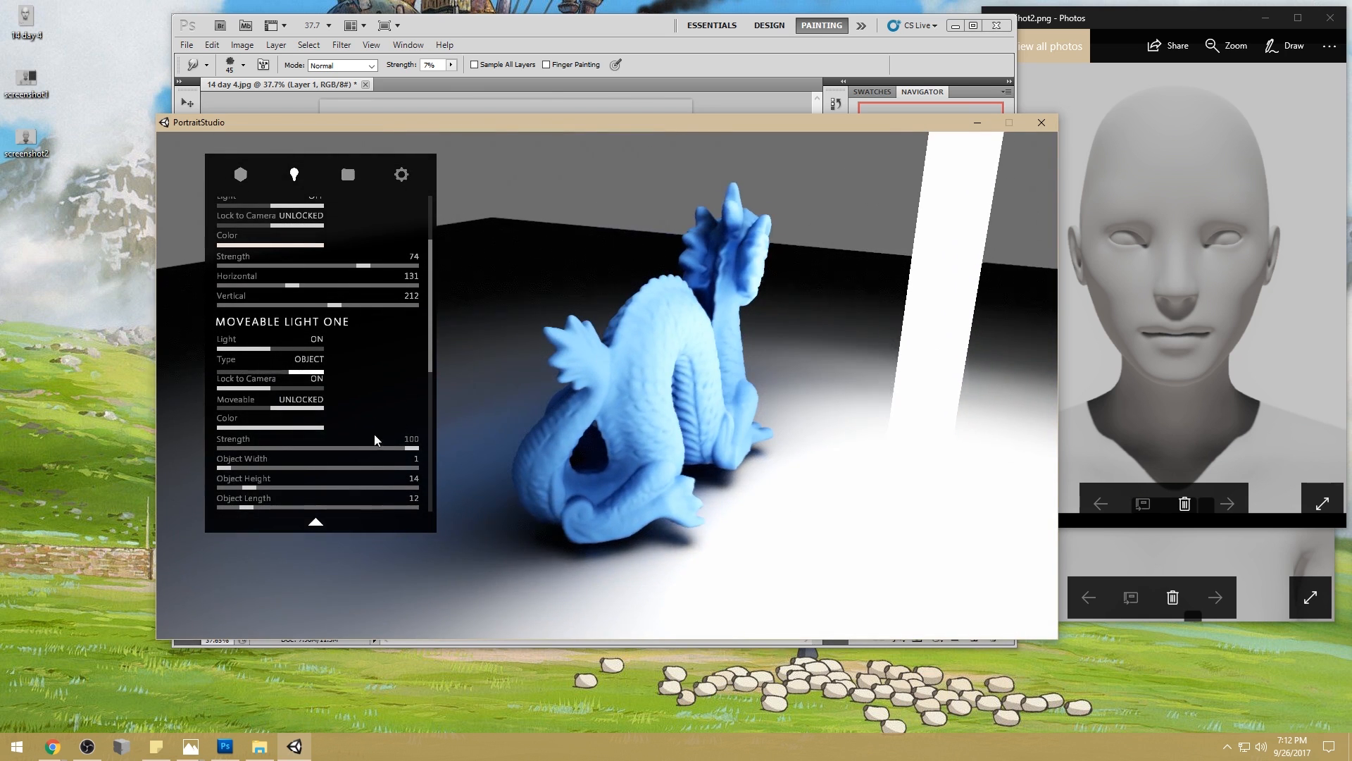
- Set Moveable Light One's strength to 37 and inspect the backlit dragon from the front and side
drag(412, 448, 295, 457)
drag(729, 408, 533, 400)
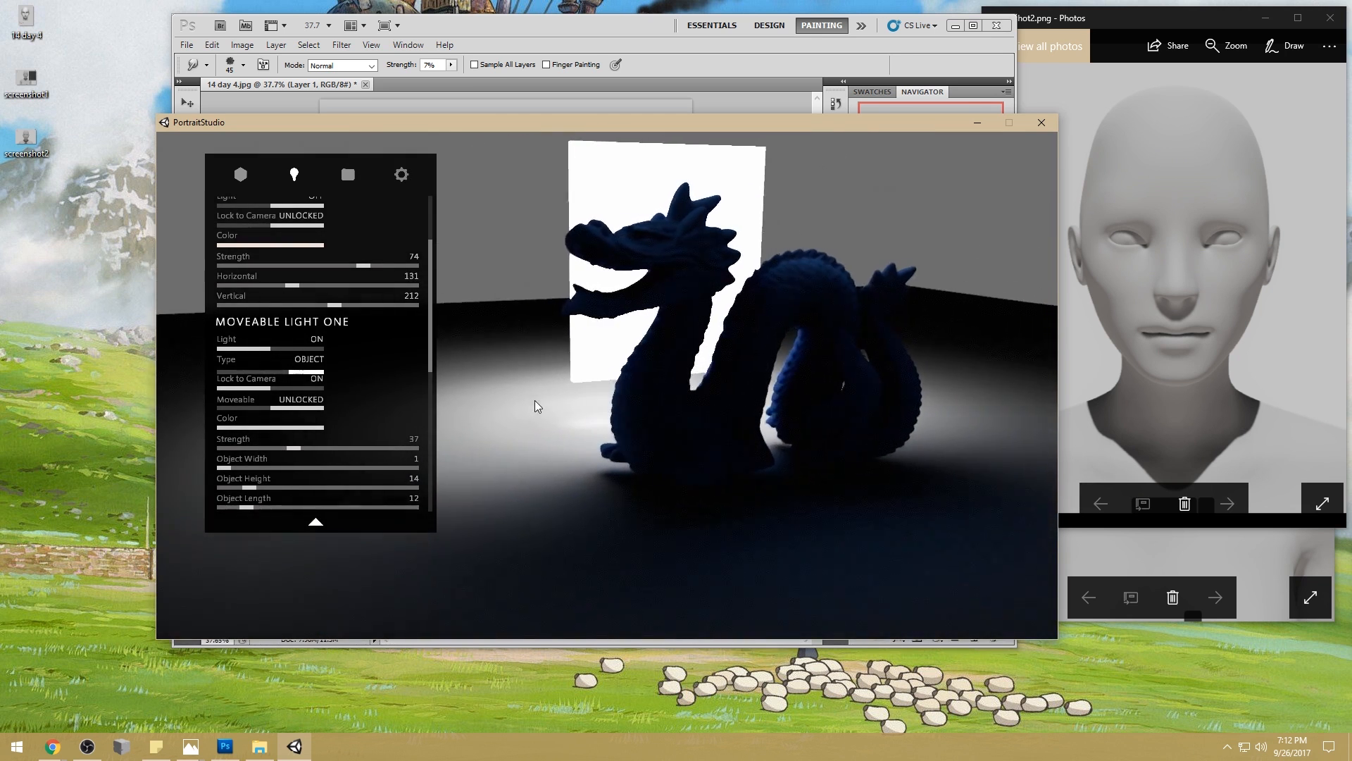
drag(725, 400, 634, 404)
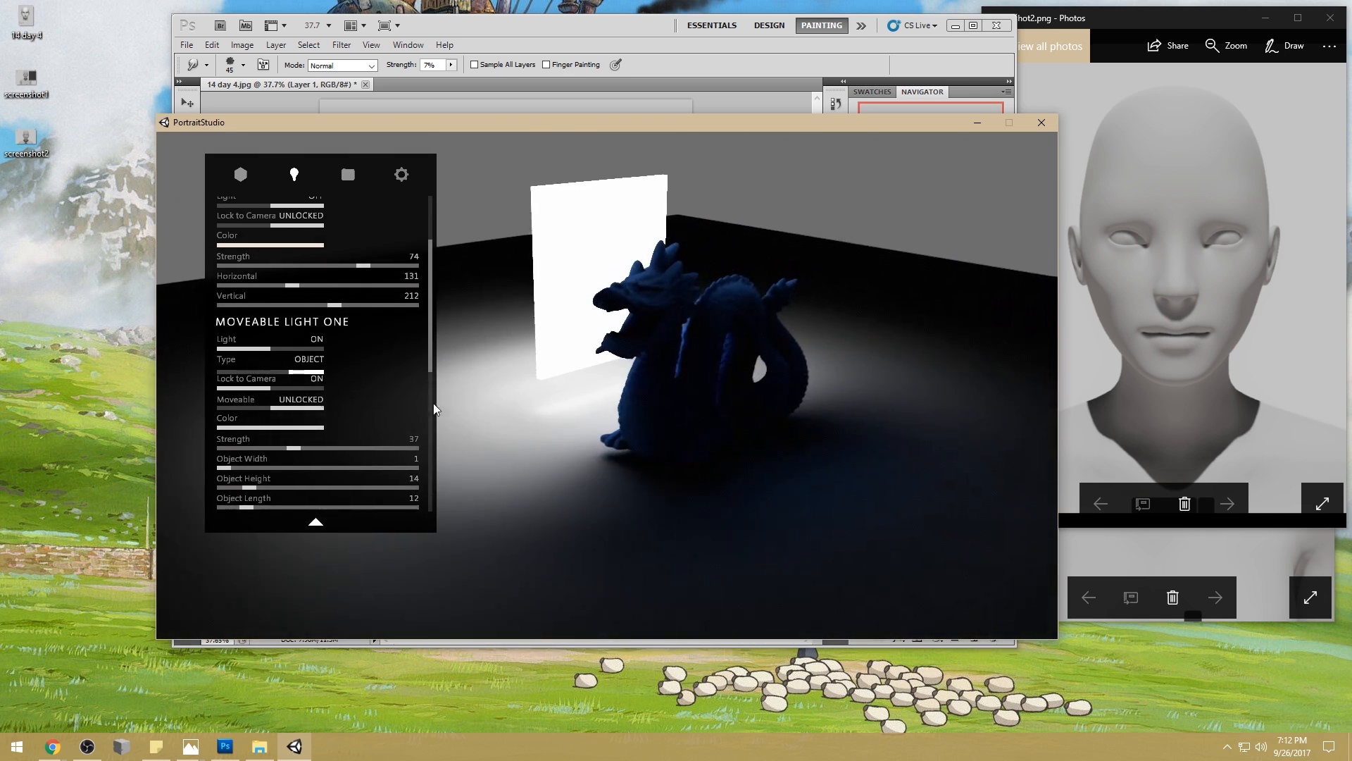
- Try a different color on Moveable Light One, inspect the dragon from its front, and restore the light to white, FFFFFF
click(297, 428)
mouse_move(936, 417)
mouse_down()
mouse_move(929, 445)
mouse_move(950, 411)
mouse_up()
drag(678, 364, 724, 349)
mouse_move(914, 380)
mouse_down()
mouse_move(1036, 394)
mouse_move(935, 429)
mouse_move(886, 398)
mouse_up()
click(1003, 402)
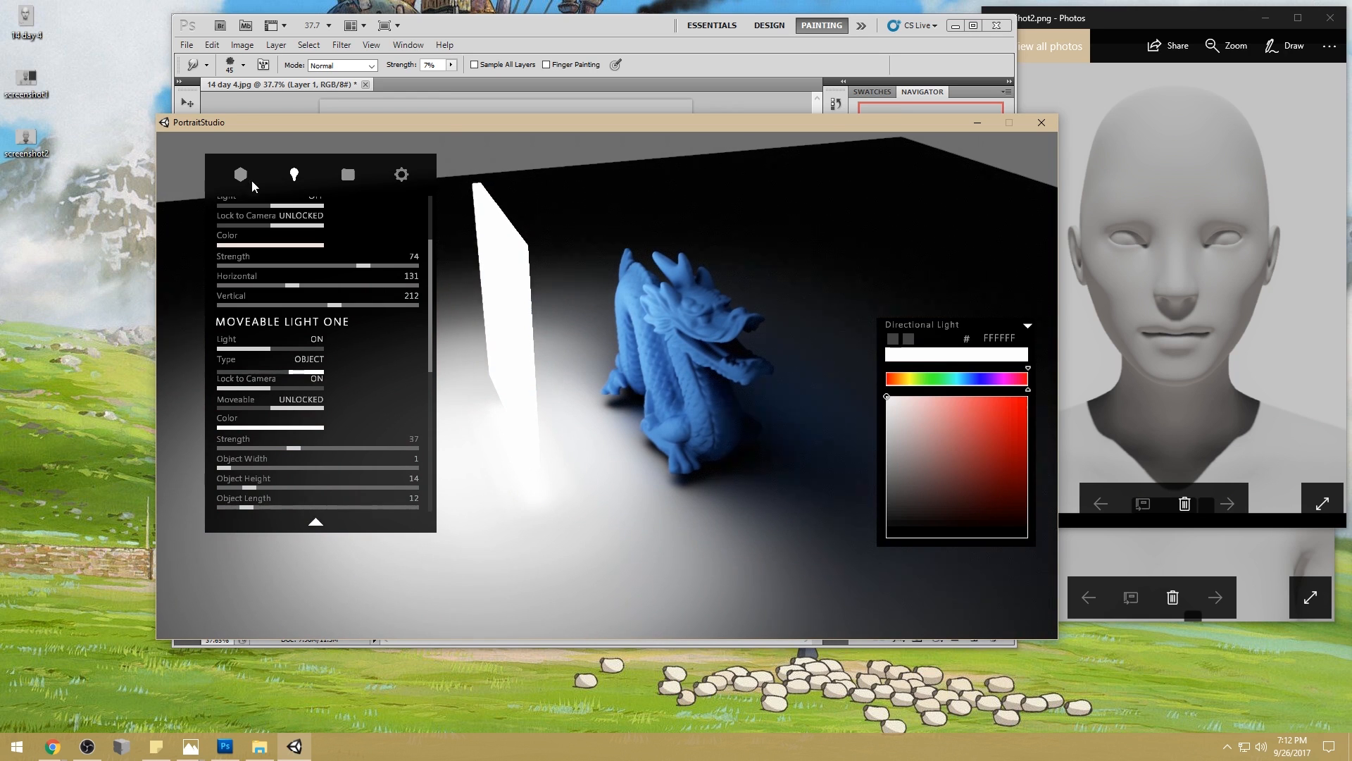
- Change the dragon's diffuse color to green, 31D646
click(241, 176)
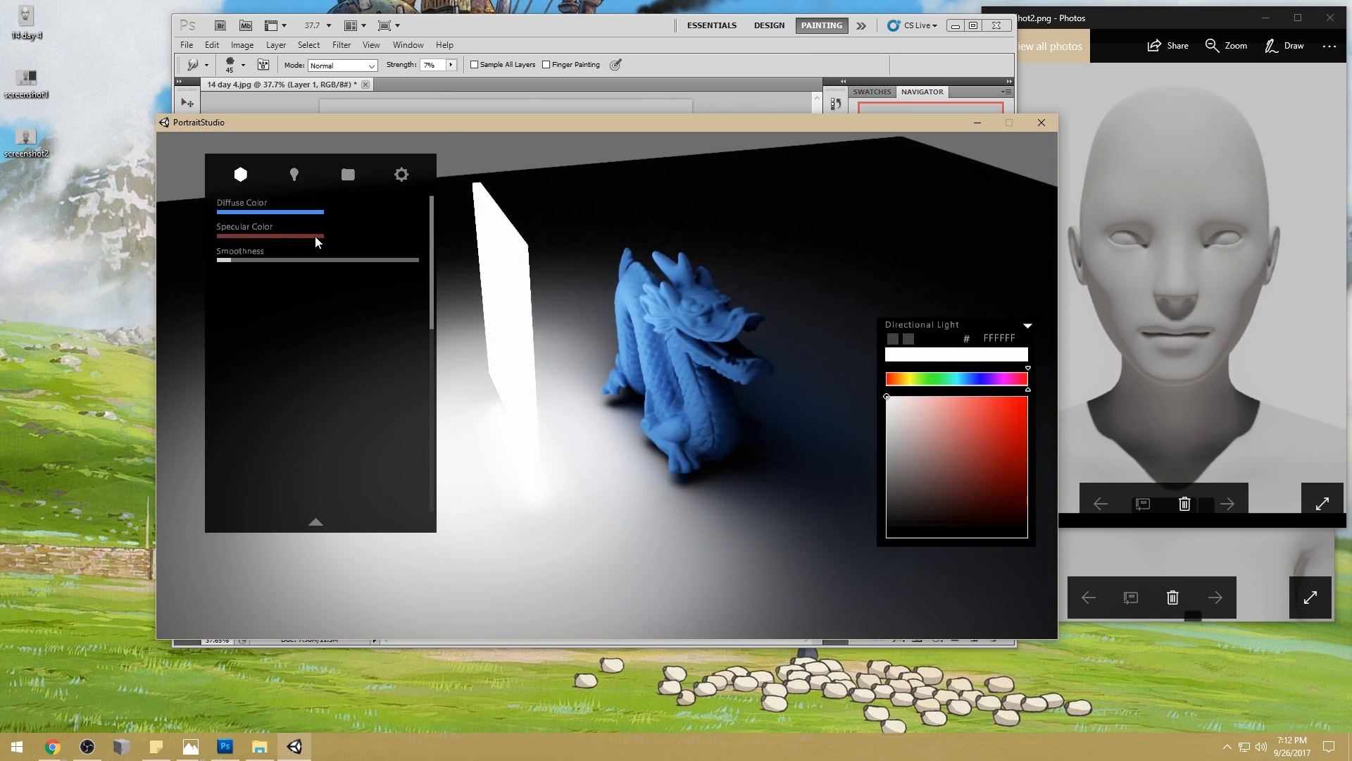
click(317, 212)
drag(958, 380, 937, 380)
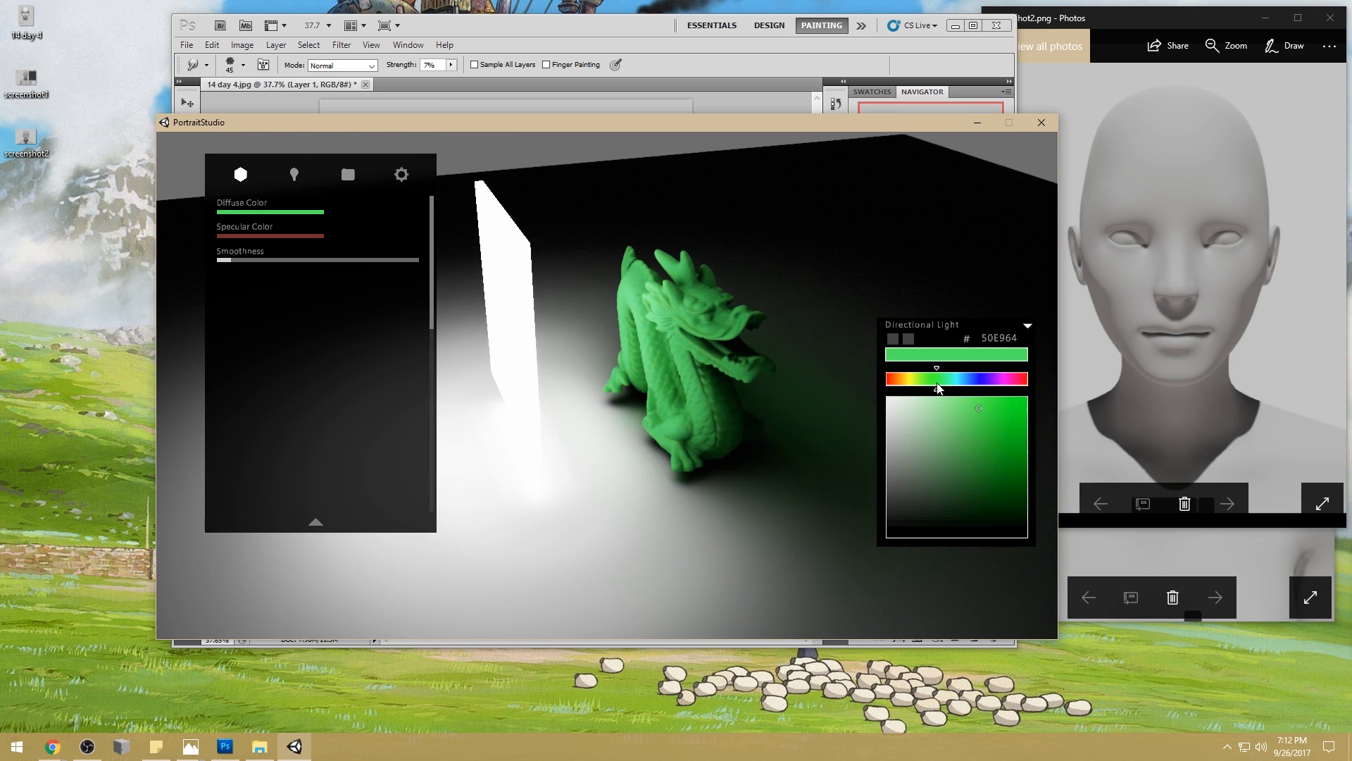
click(995, 419)
- Raise the dragon's smoothness to about one third of its range and view the surface up close
scroll(700, 346, up, 5)
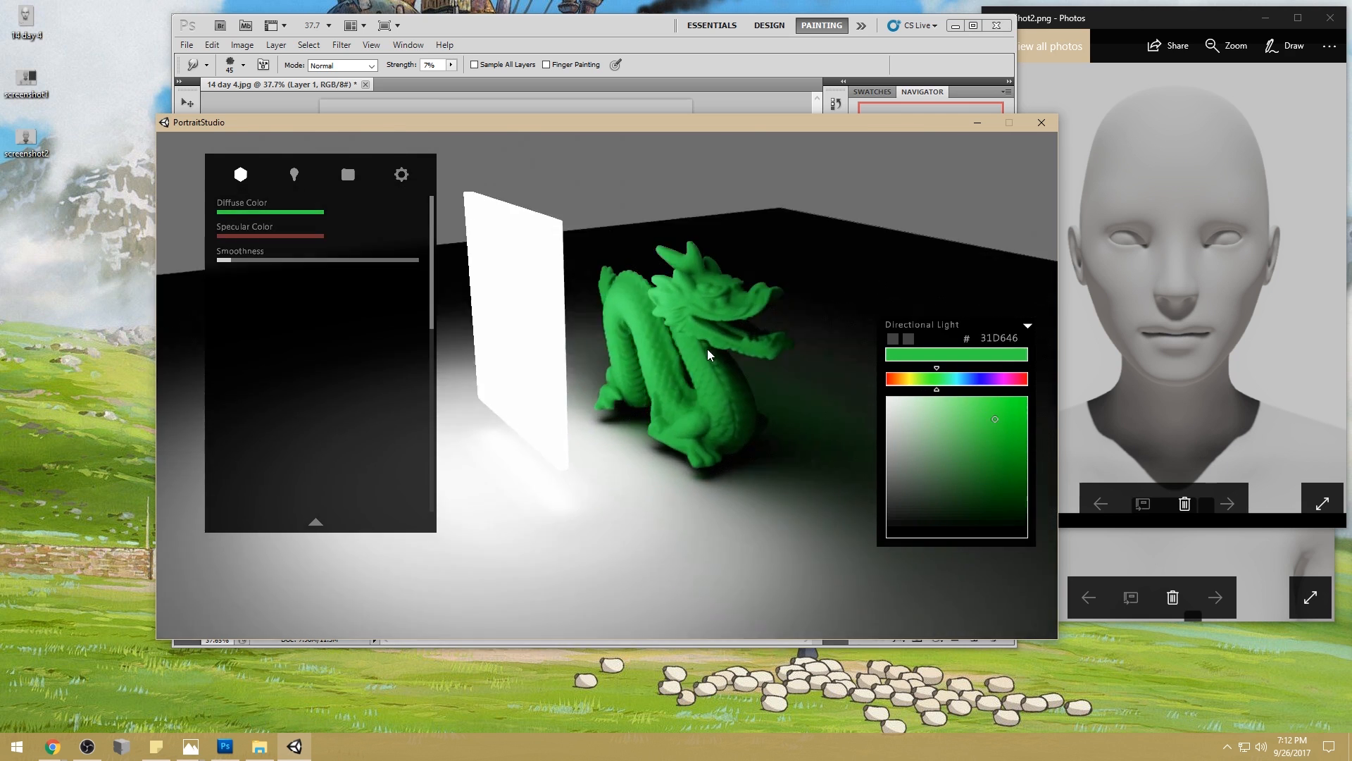
drag(253, 264, 420, 262)
click(291, 260)
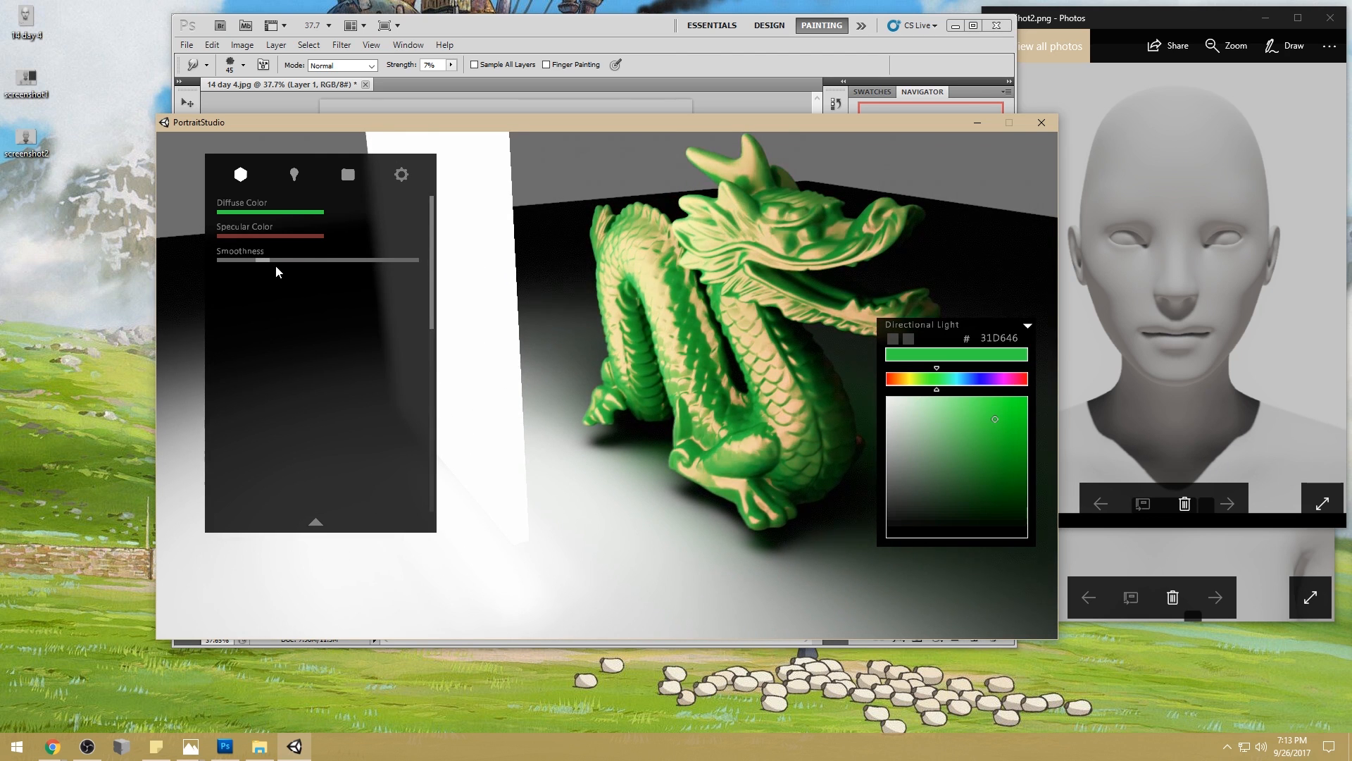
- Change the dragon's specular color to a dark yellow, 423F13, and close the color picker
click(280, 236)
mouse_move(952, 455)
mouse_down()
mouse_move(848, 404)
mouse_move(827, 366)
mouse_move(935, 522)
mouse_move(944, 488)
mouse_up()
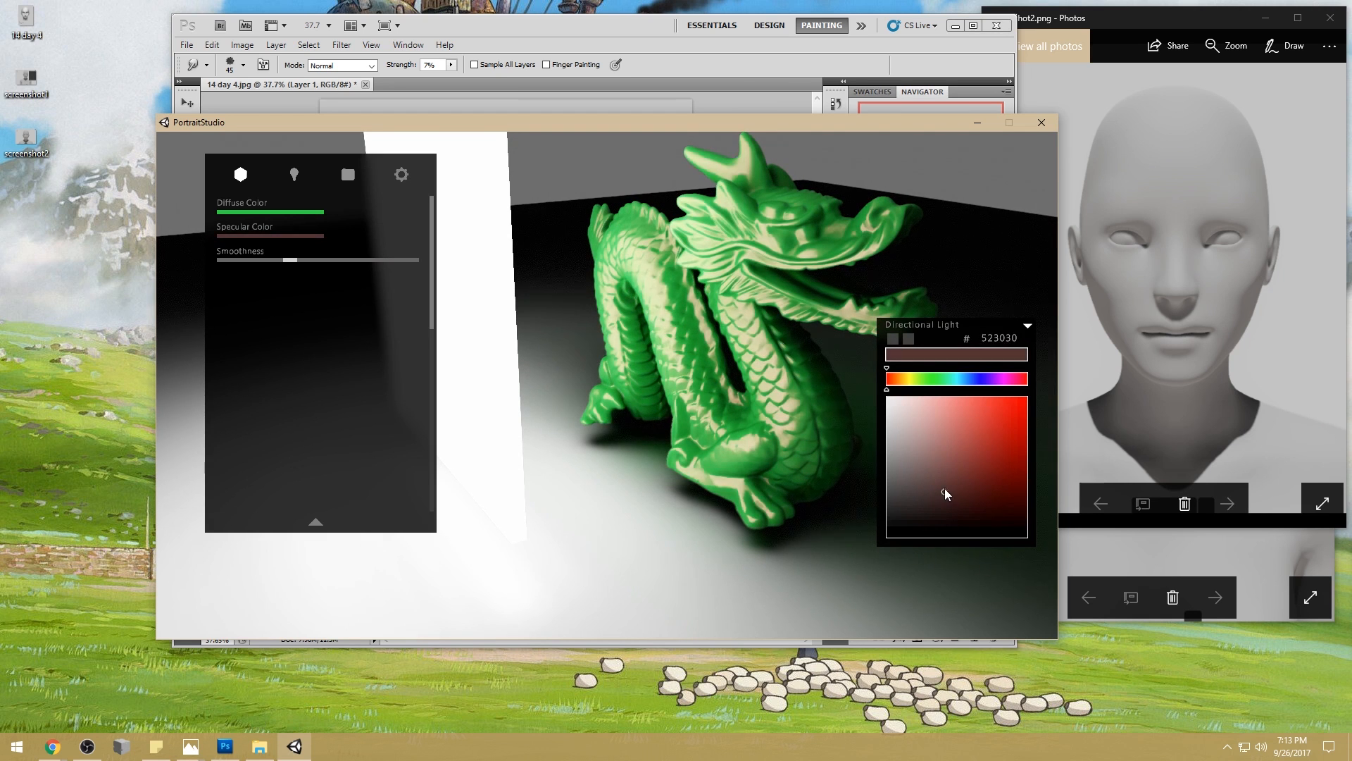
click(910, 380)
drag(1003, 477, 987, 503)
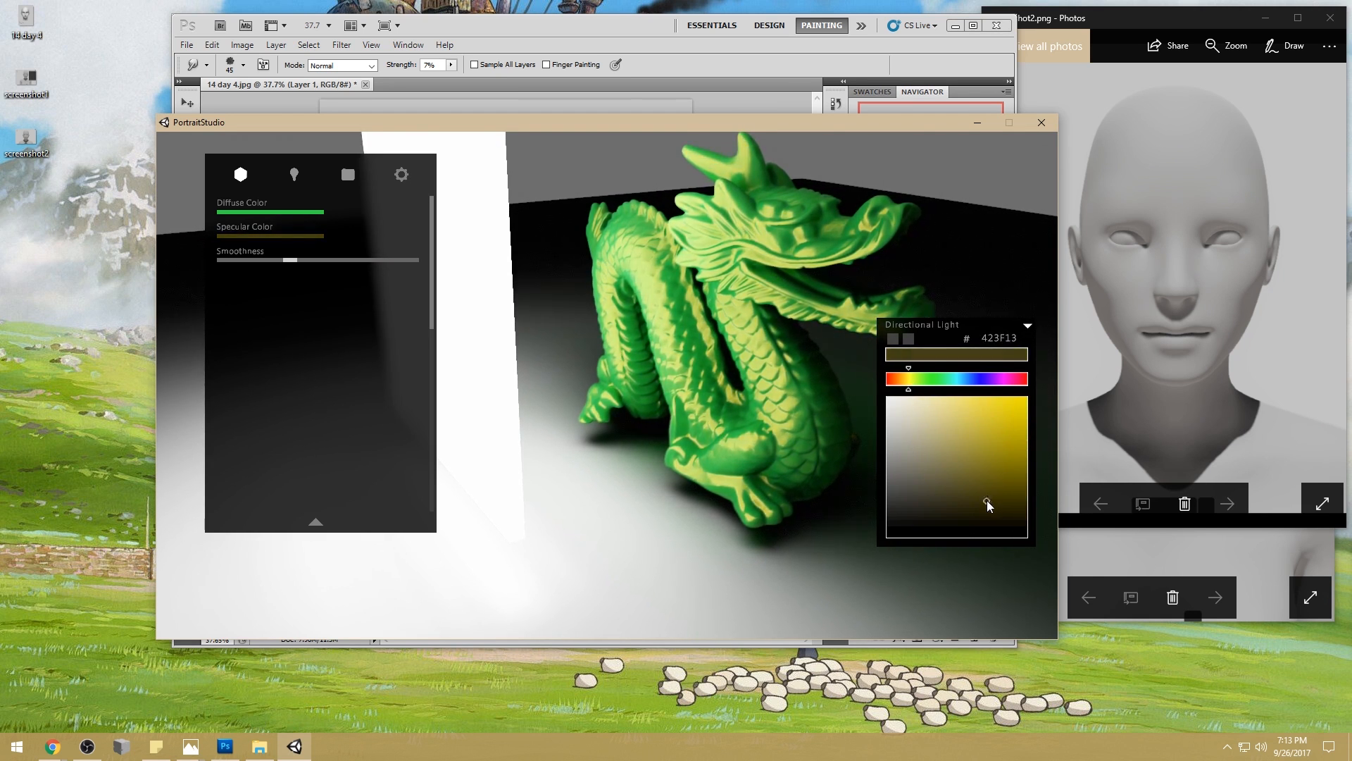
click(1026, 326)
- Make Moveable Light One an overhead panel above the dragon with object width 13, height 1, length 25 and strength 47
click(291, 177)
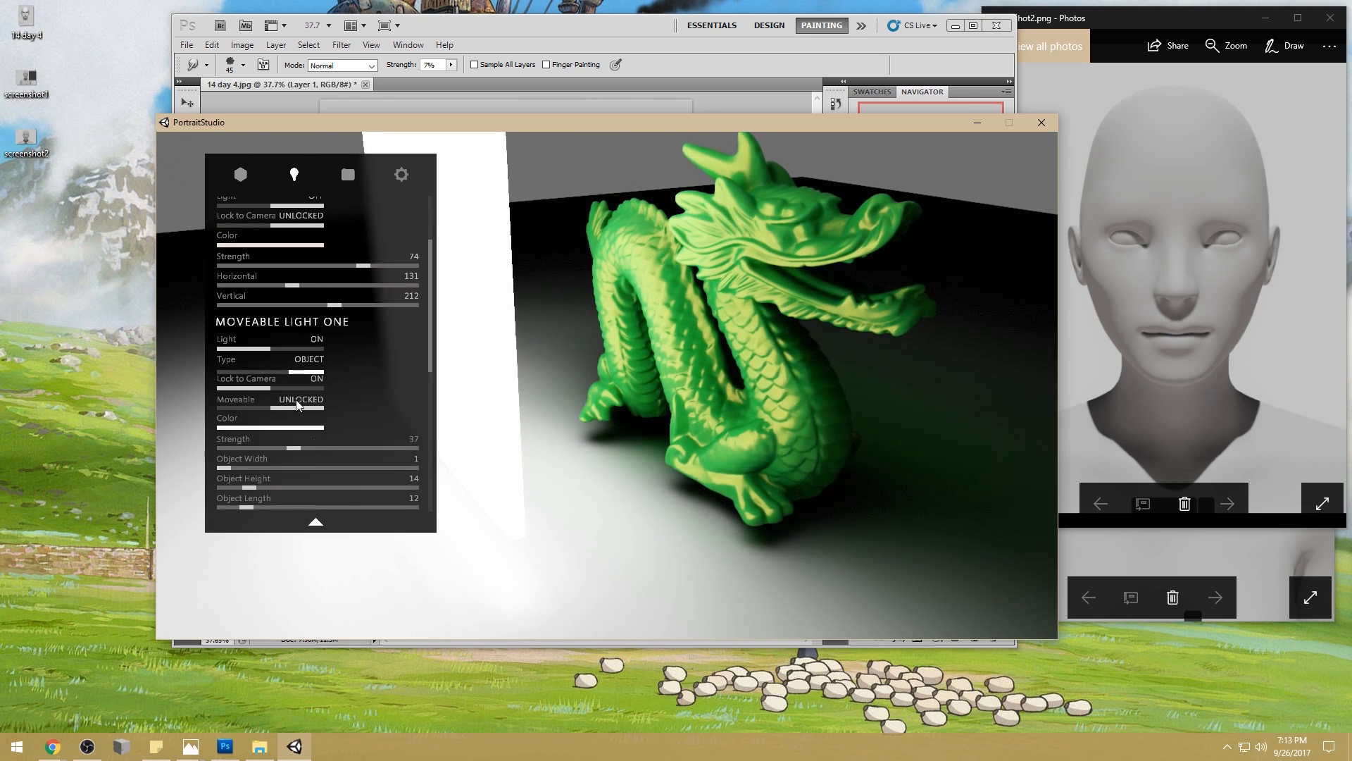
drag(250, 487, 272, 508)
drag(235, 467, 313, 449)
drag(578, 444, 1067, 404)
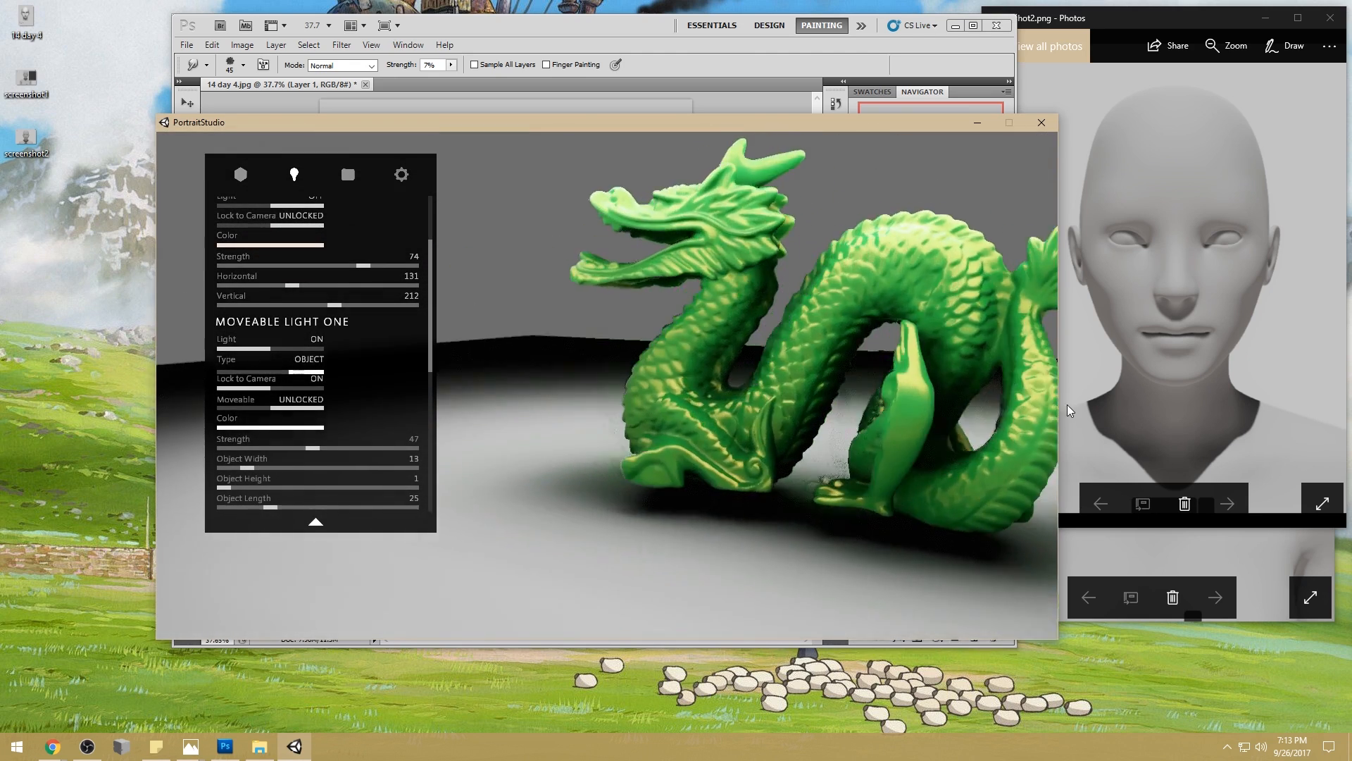
scroll(737, 403, down, 4)
drag(737, 402, 856, 382)
drag(776, 380, 423, 232)
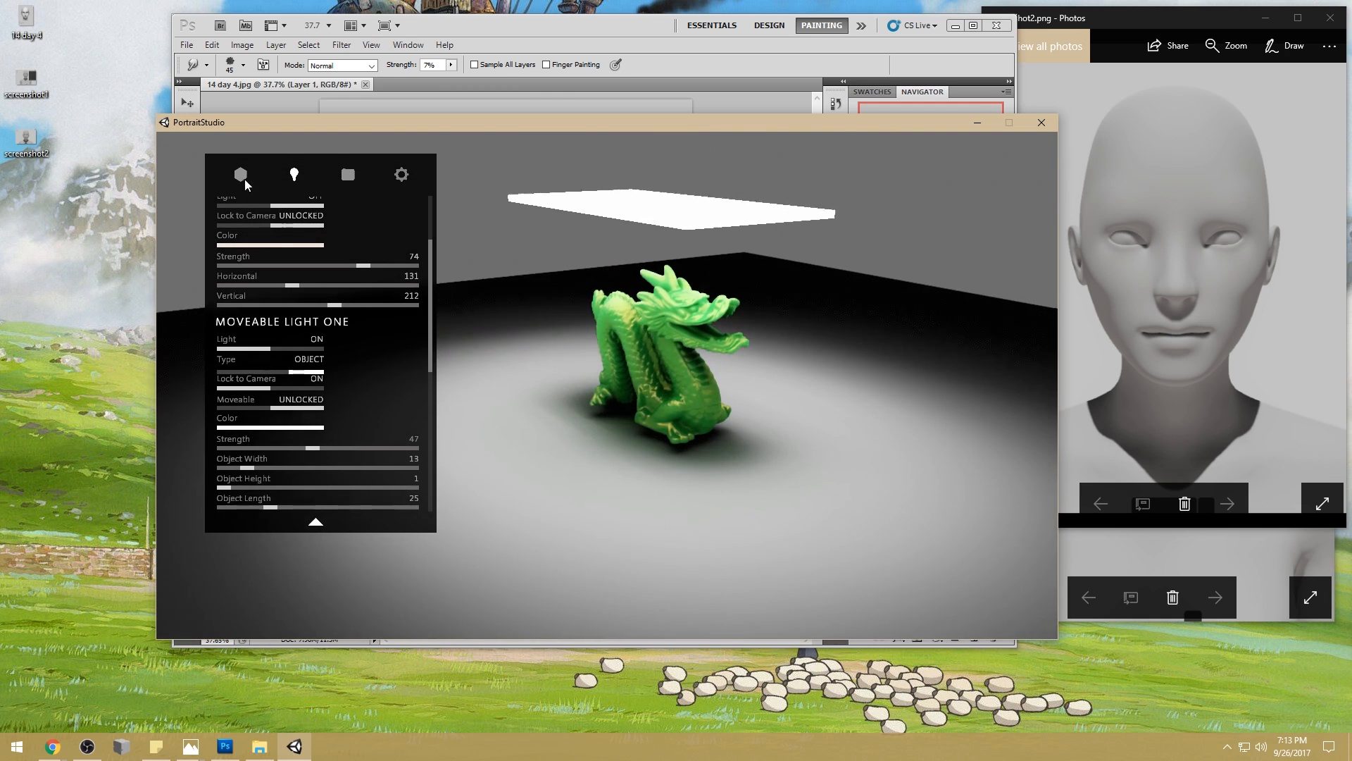
- Look over the model library and Moveable Light One's settings with the dragon lit from above
click(240, 174)
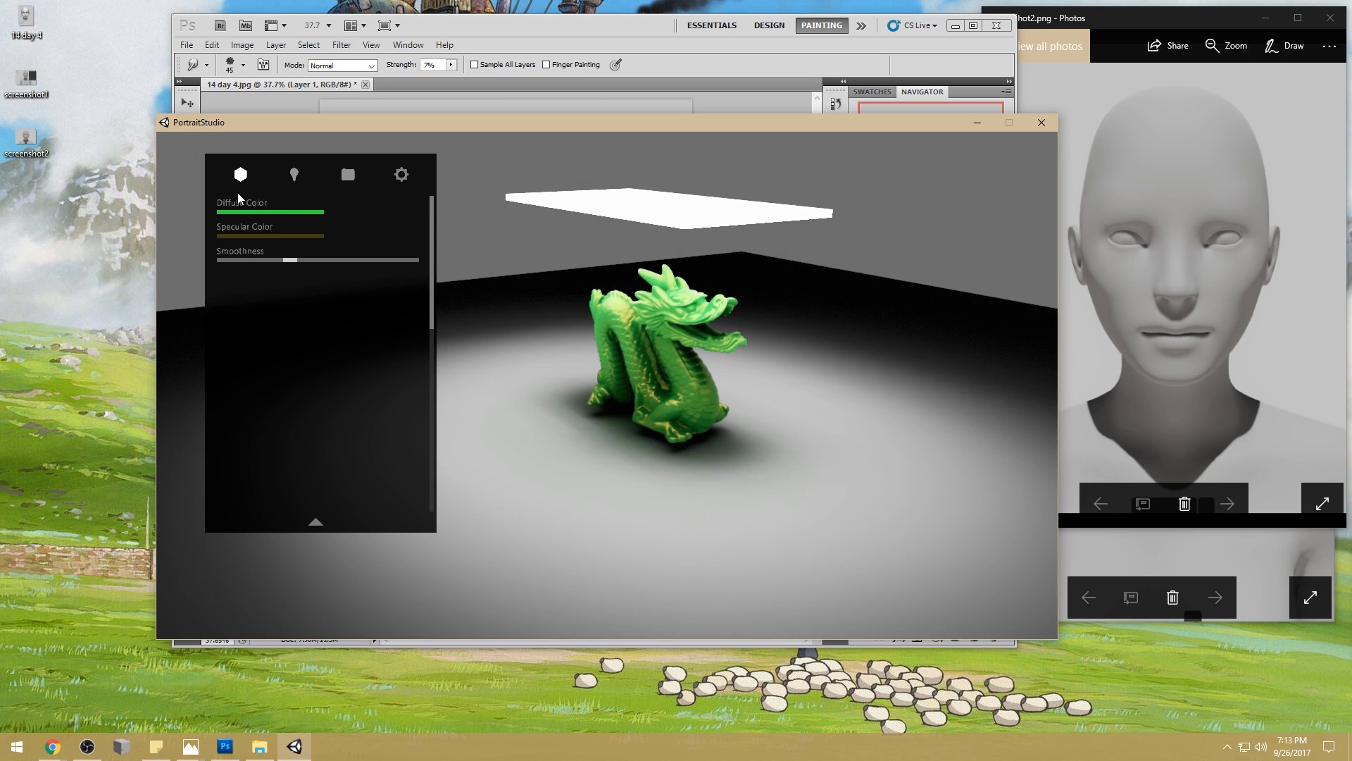
click(317, 523)
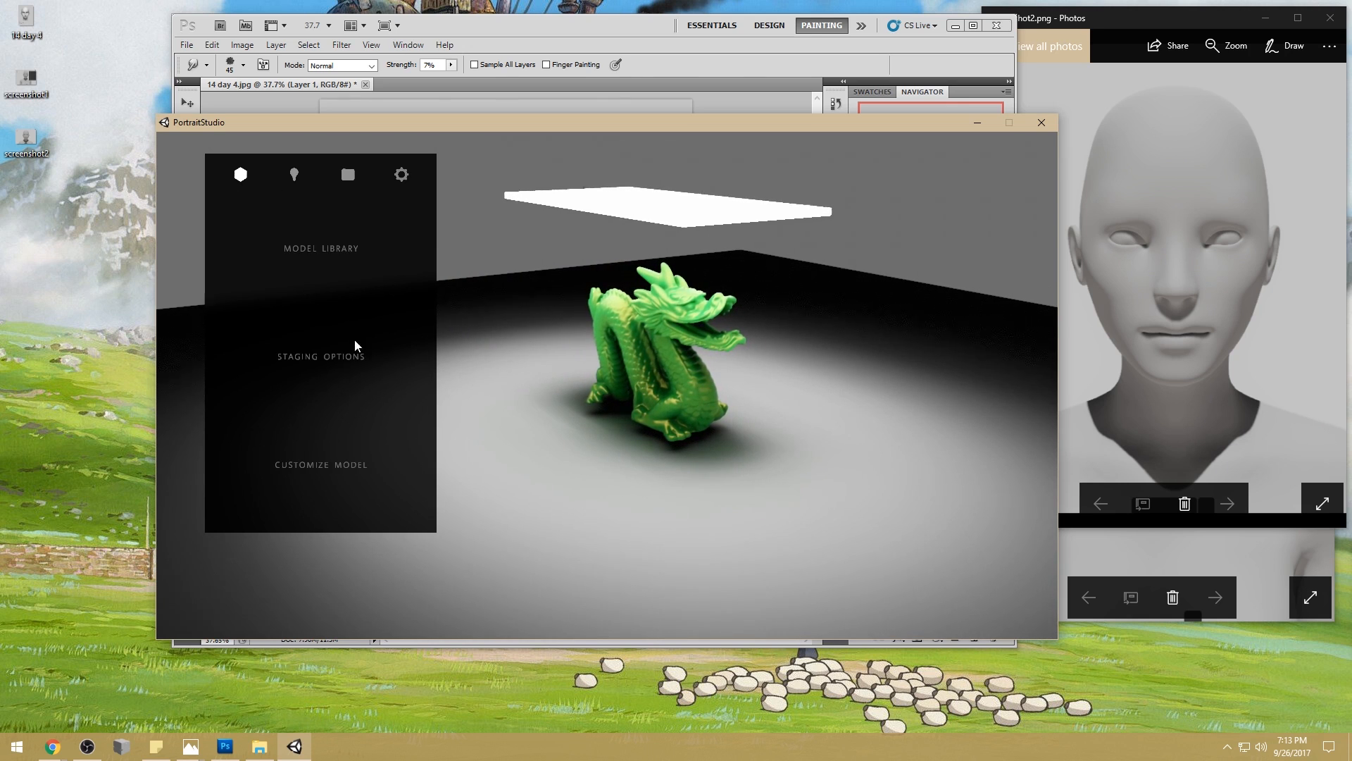
click(338, 248)
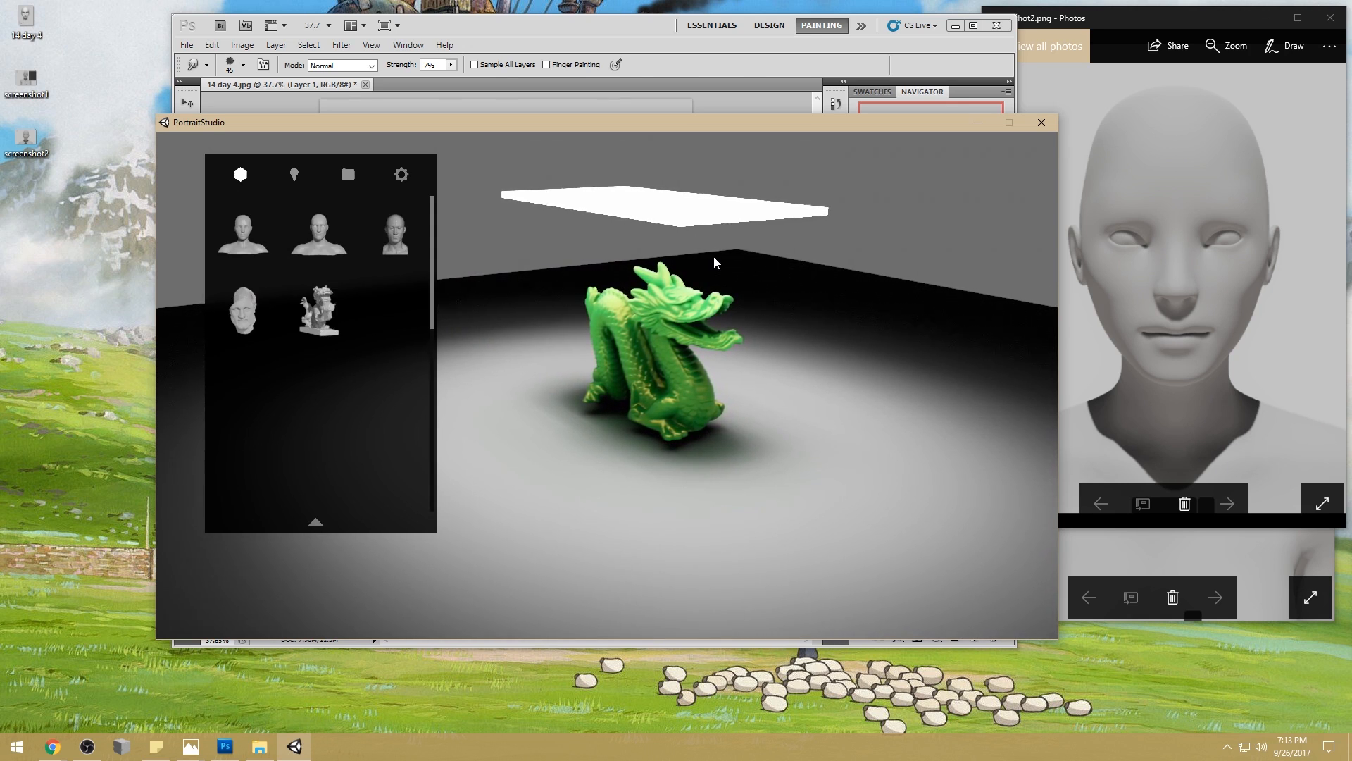
click(294, 174)
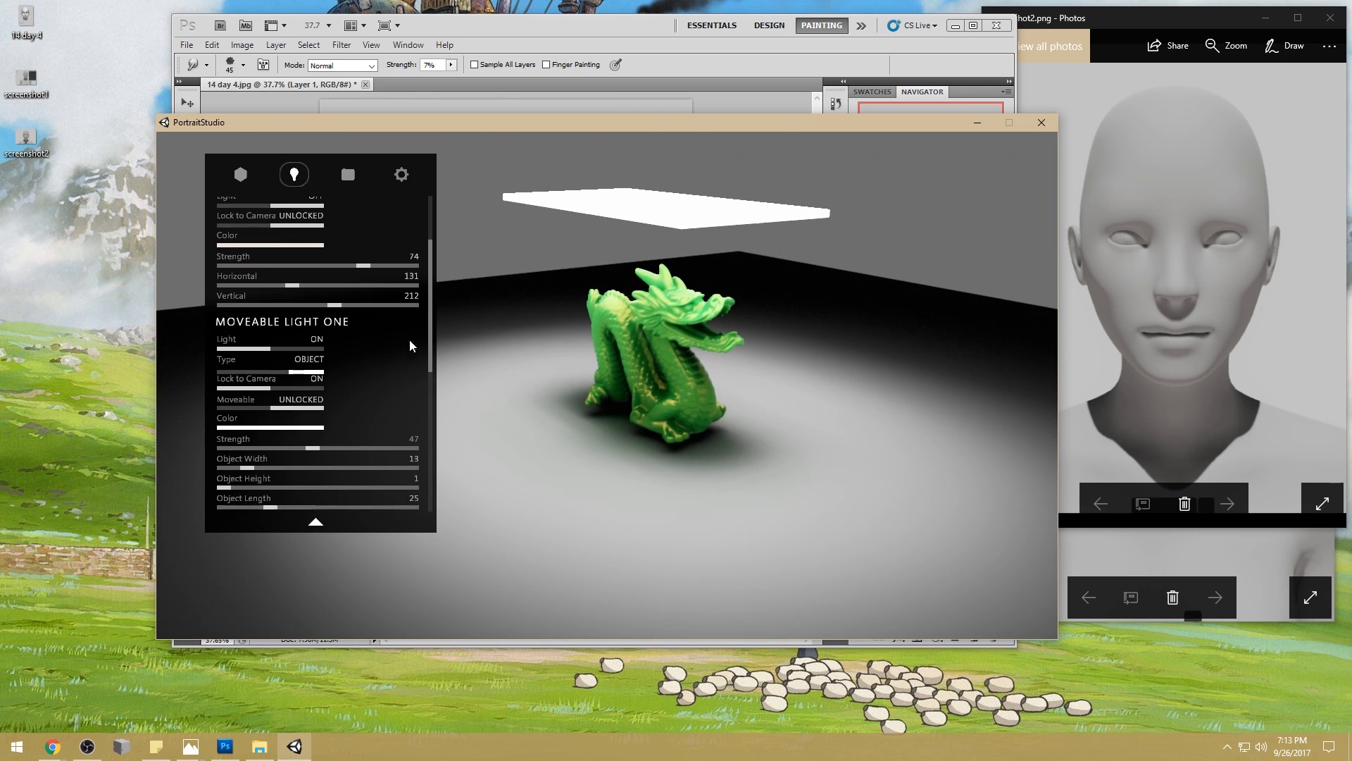
scroll(432, 372, down, 3)
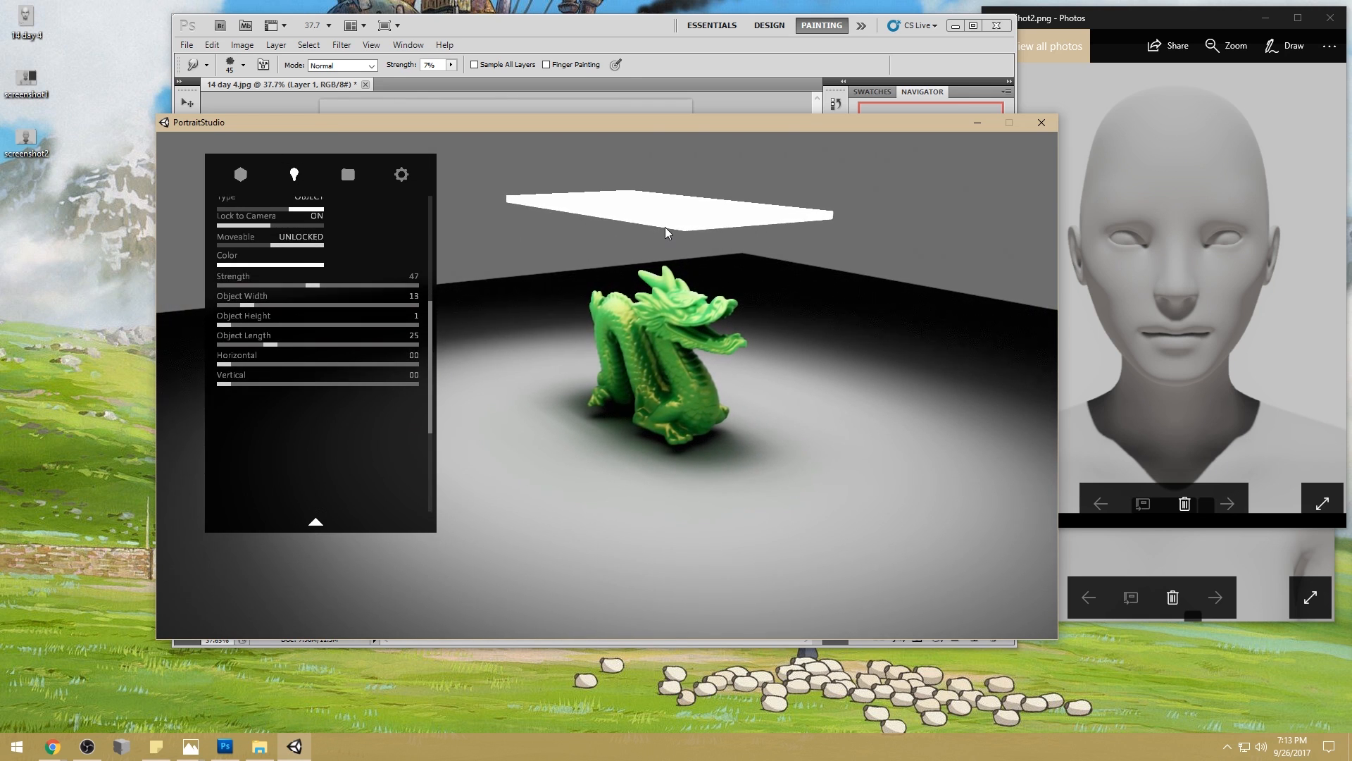
scroll(429, 294, up, 3)
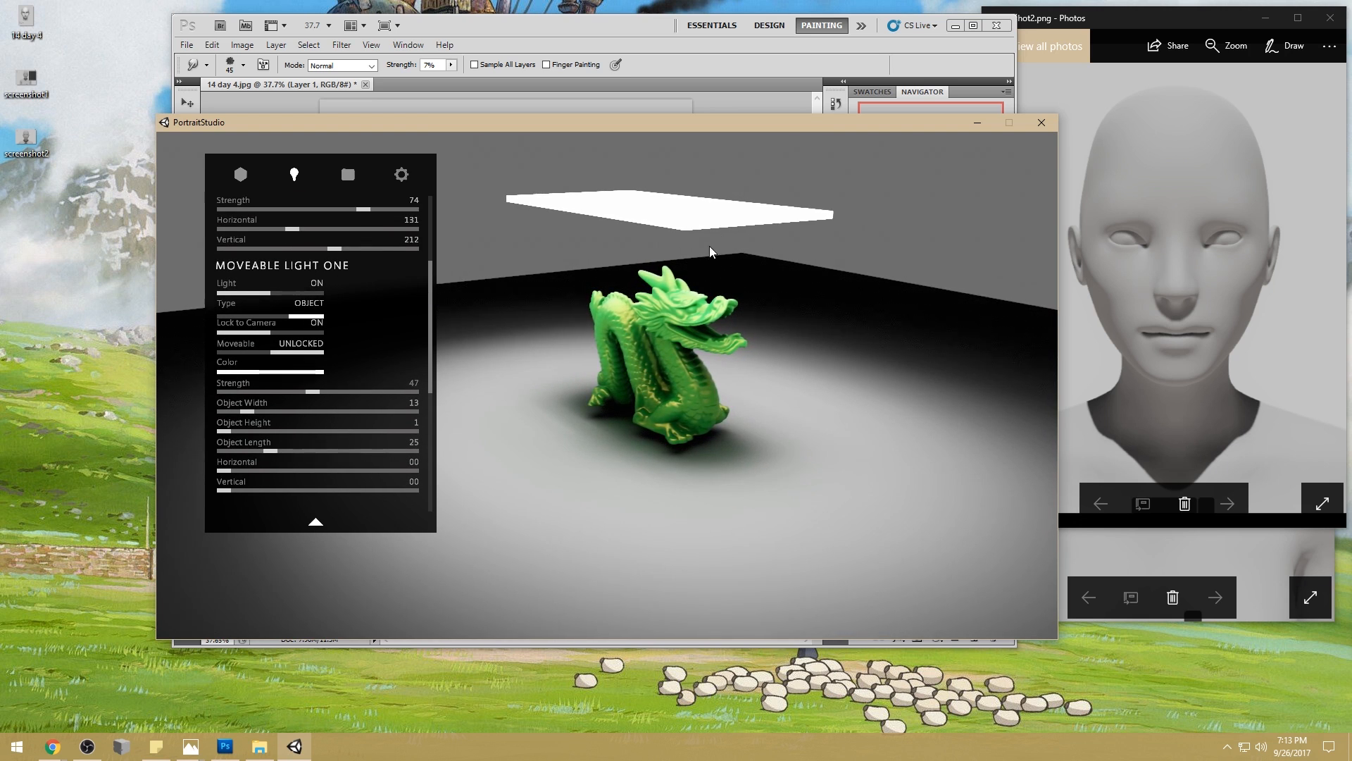
scroll(434, 361, up, 2)
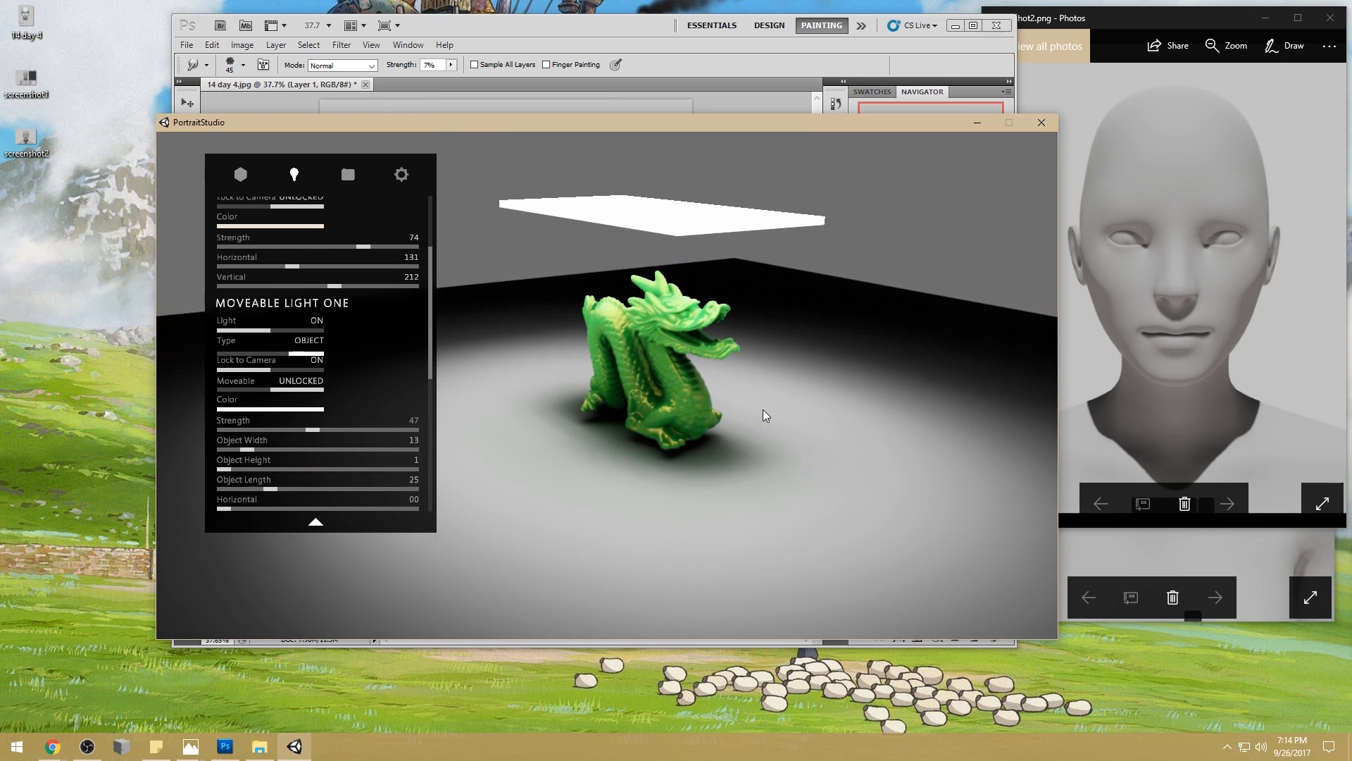
- Load the wrinkled sculpted head from the model library and reduce Moveable Light One's object length to 1
click(239, 175)
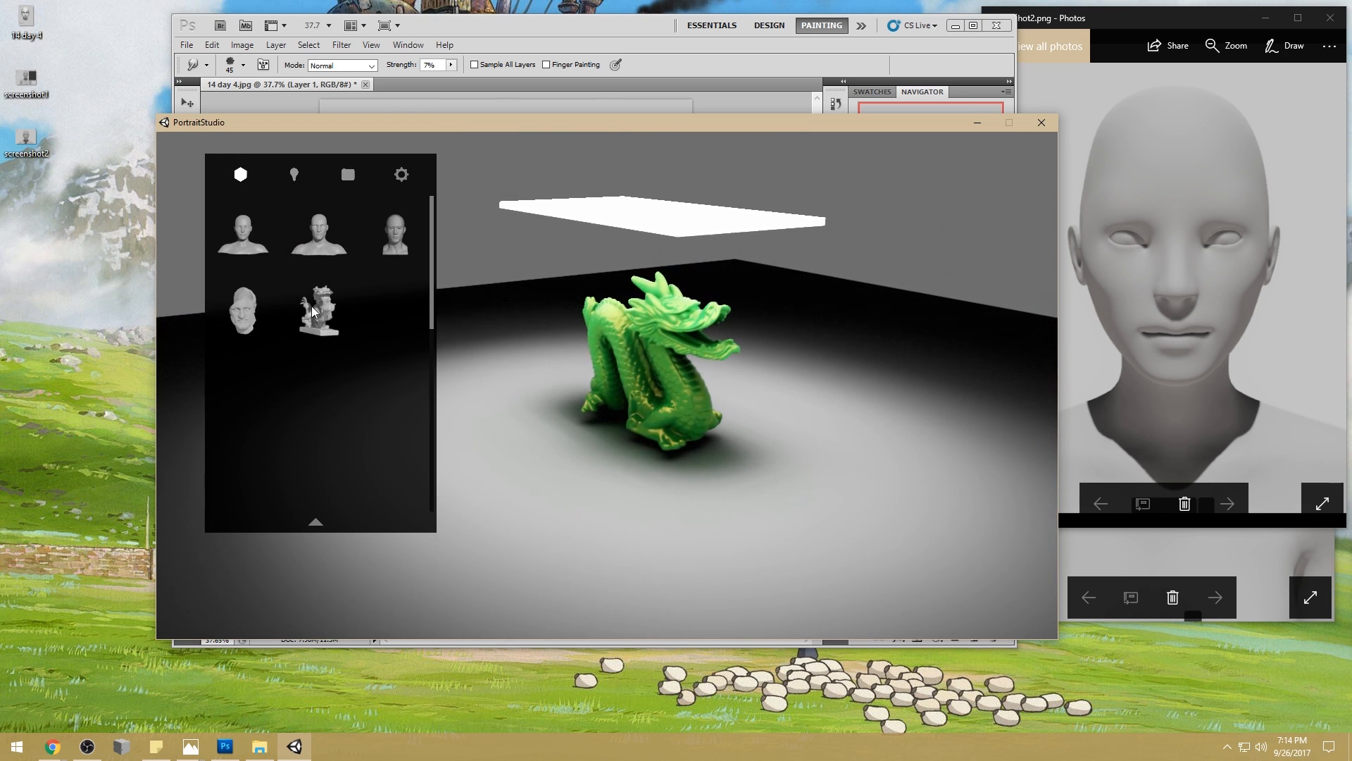
click(264, 315)
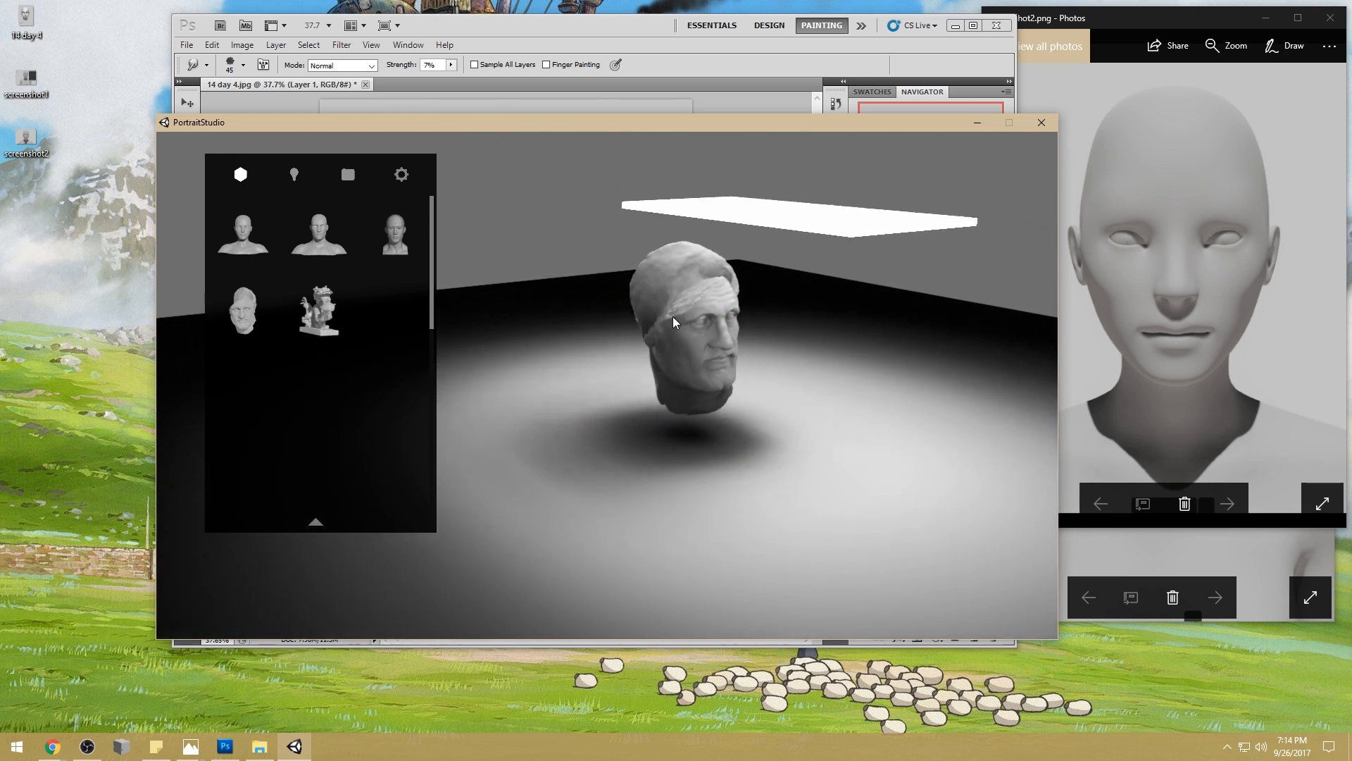
click(276, 169)
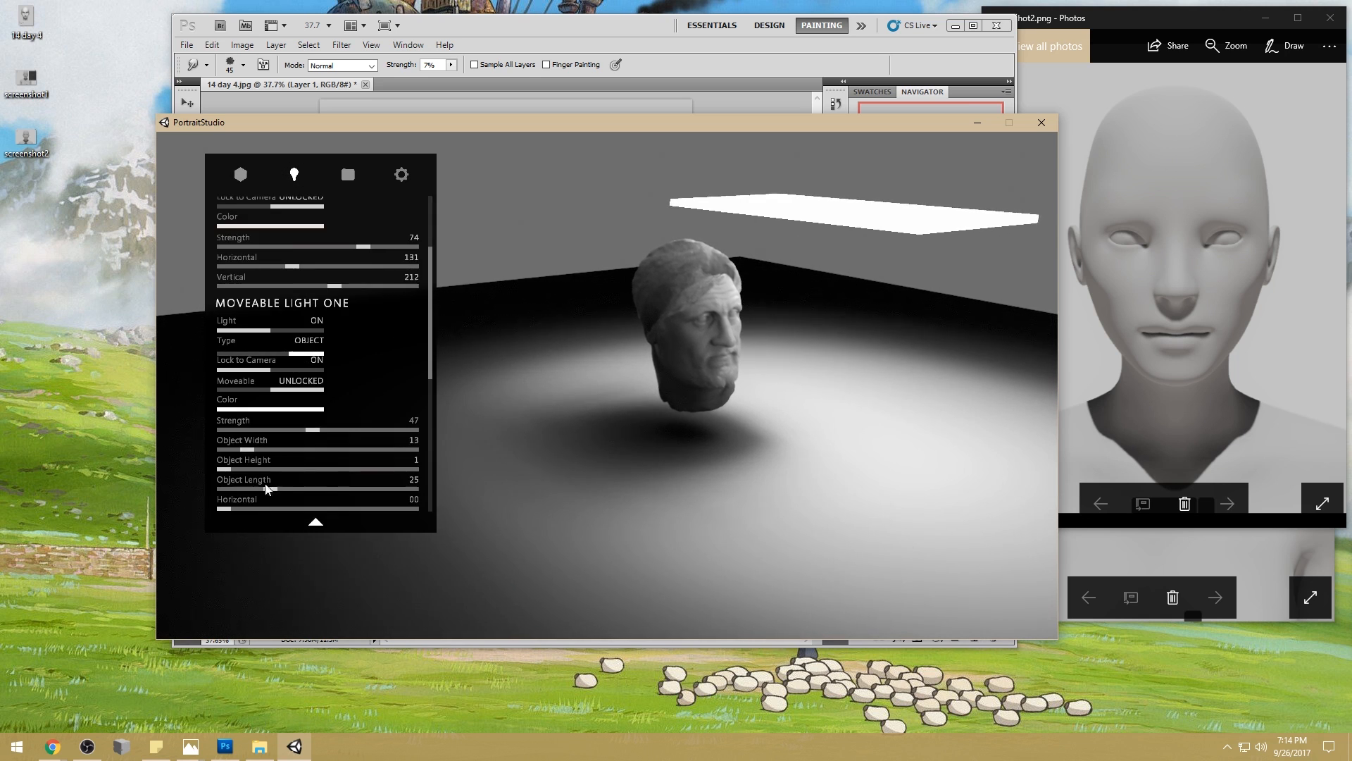
click(225, 491)
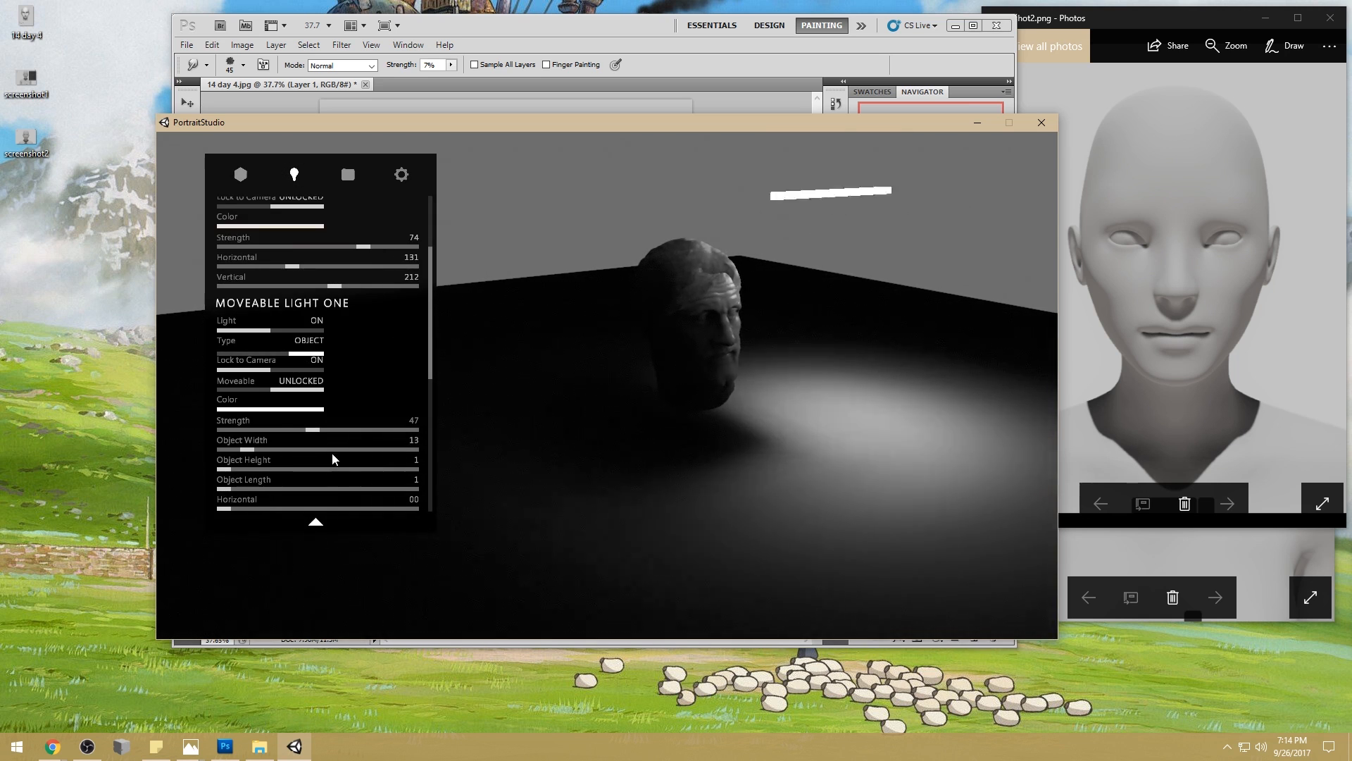
click(261, 488)
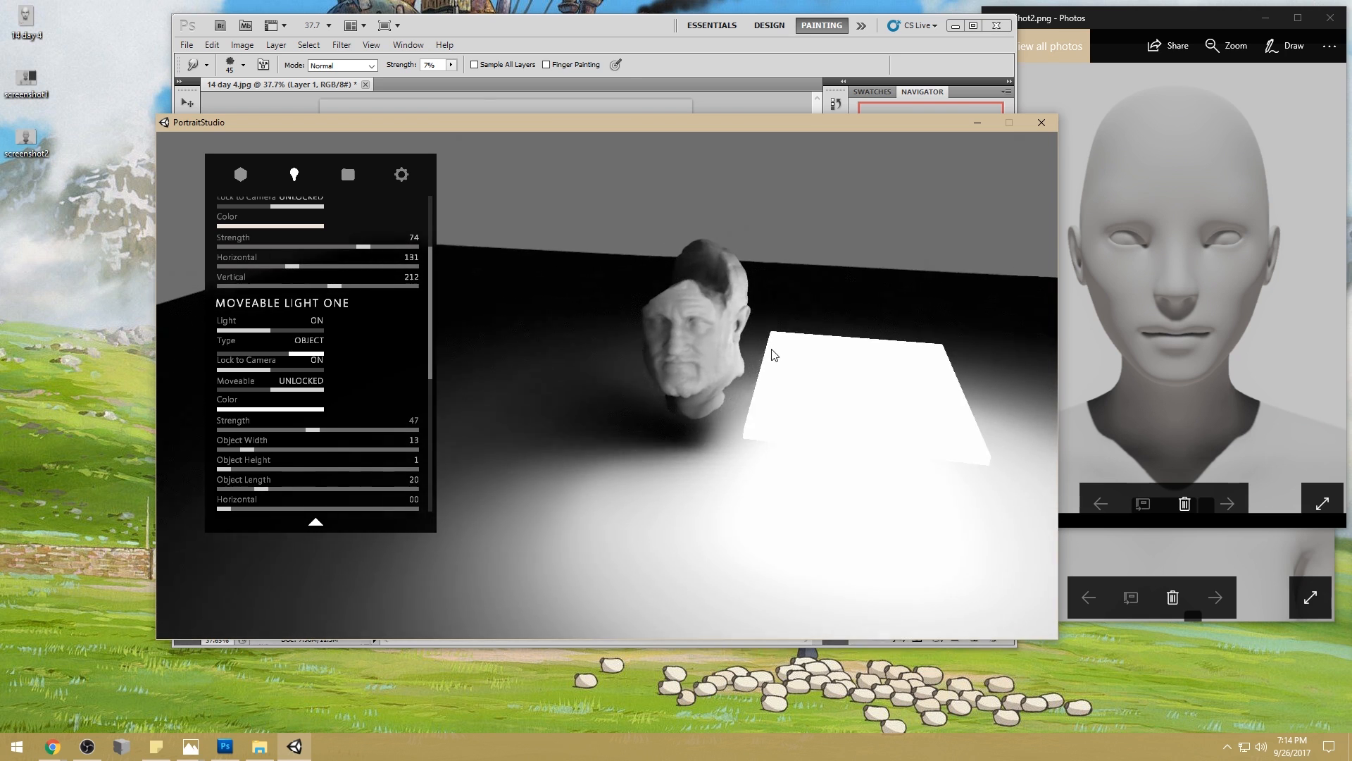
click(237, 492)
click(224, 489)
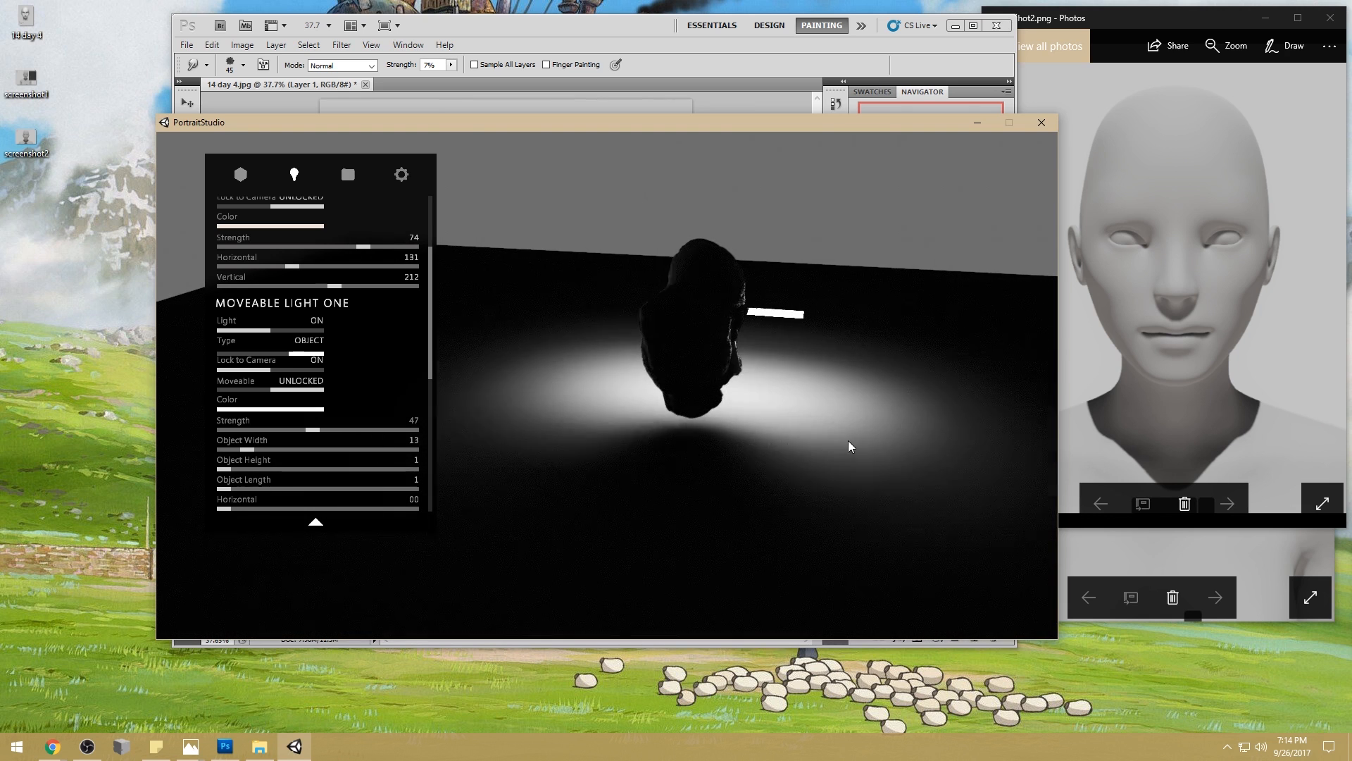
- Reshape Moveable Light One to object height 15 and length 6, and shift the panel sideways behind the head
drag(786, 400, 727, 366)
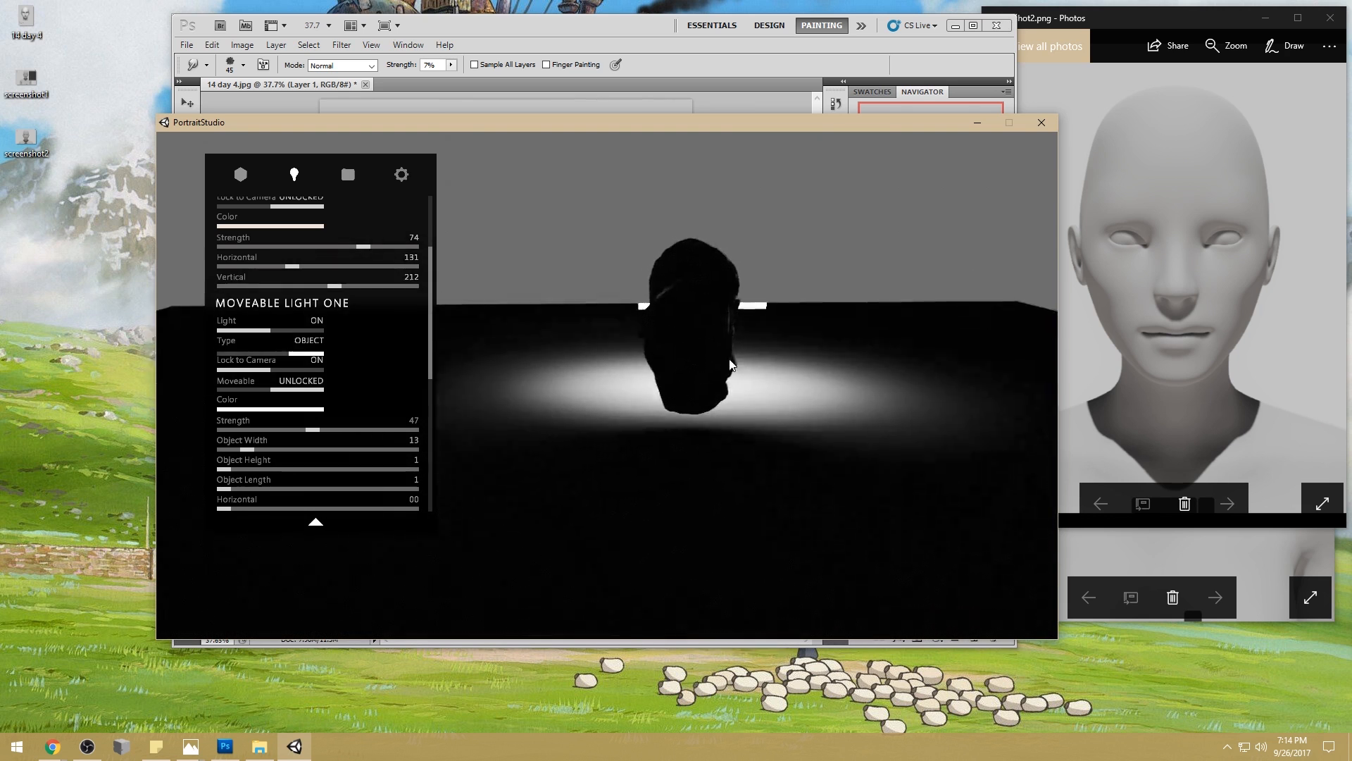
scroll(728, 366, up, 3)
drag(817, 305, 805, 326)
drag(224, 488, 251, 468)
drag(728, 367, 789, 401)
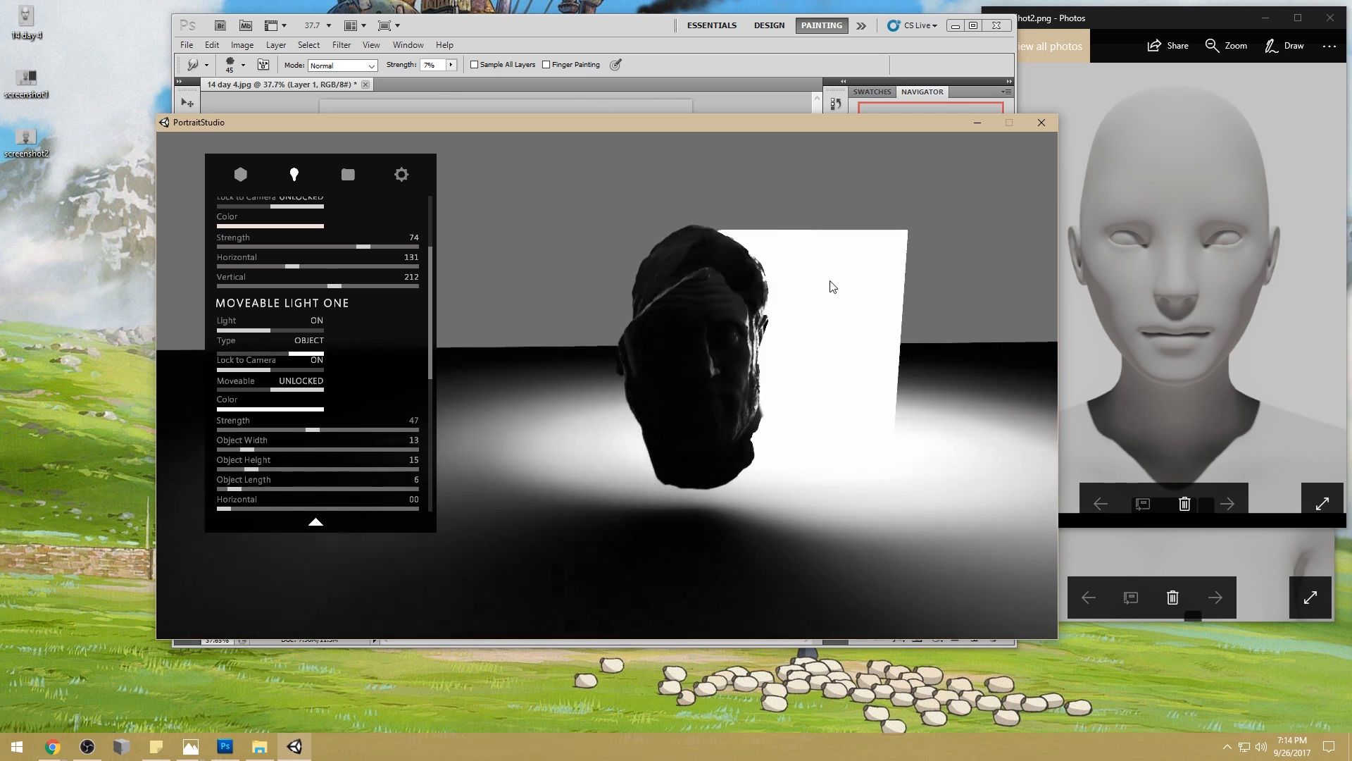
key(Left)
key(Left)
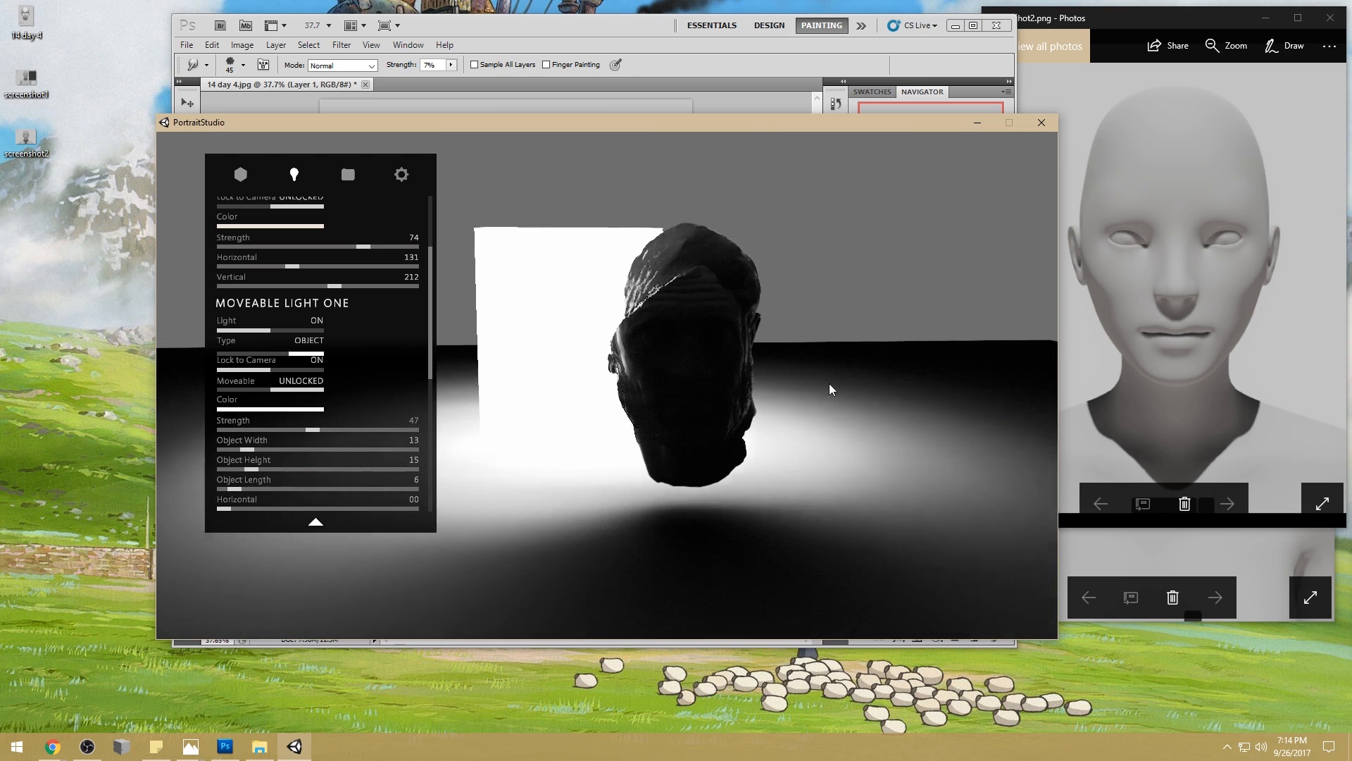
- Customize the head with a red diffuse color, FF0000, and lower its smoothness to about one third
click(250, 182)
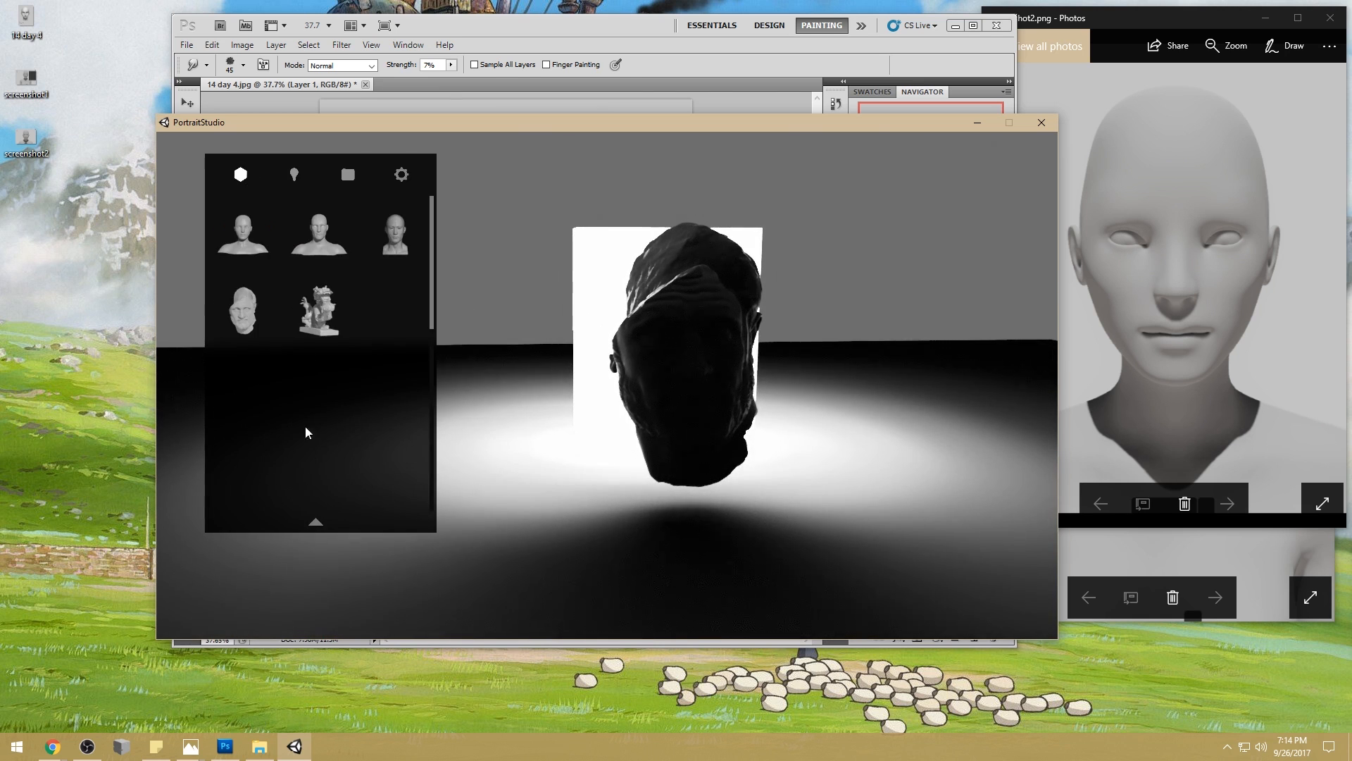
click(315, 521)
click(332, 465)
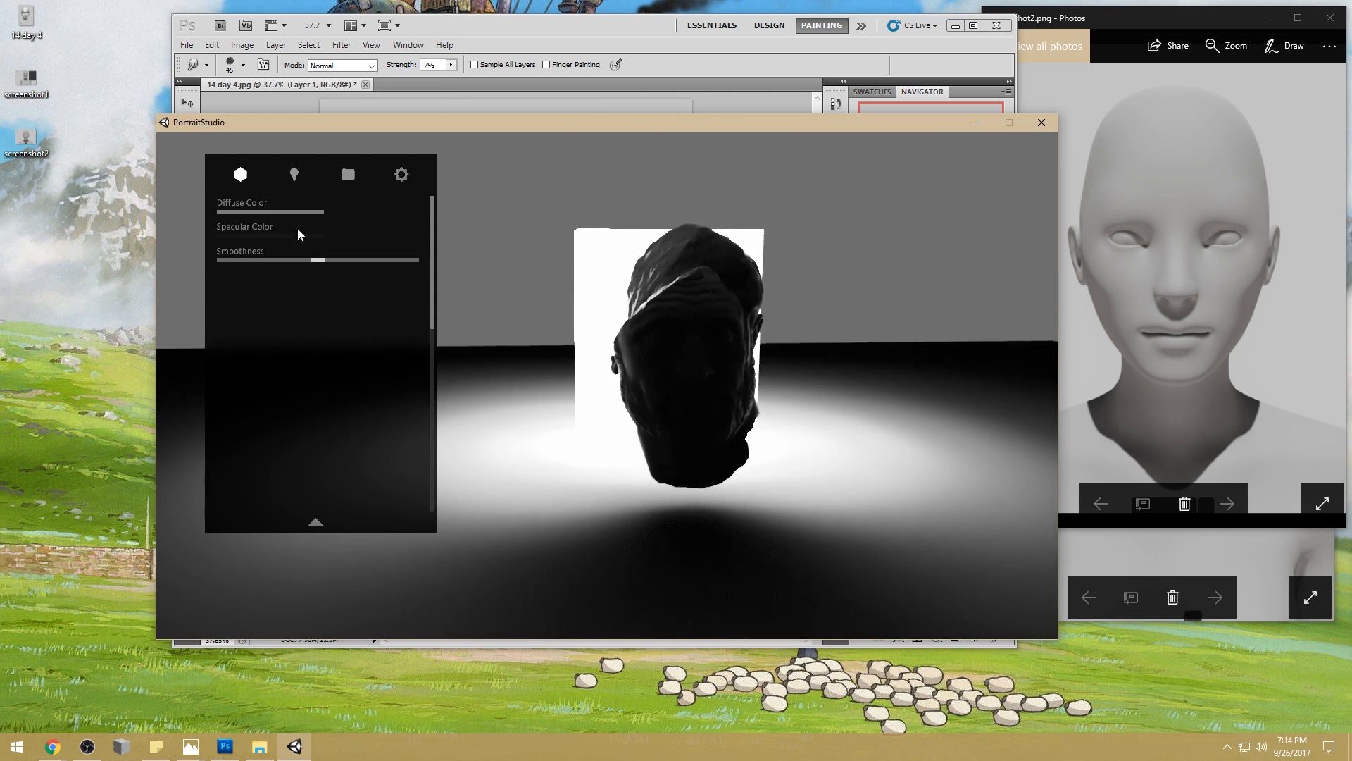
click(287, 212)
drag(1016, 446, 1043, 359)
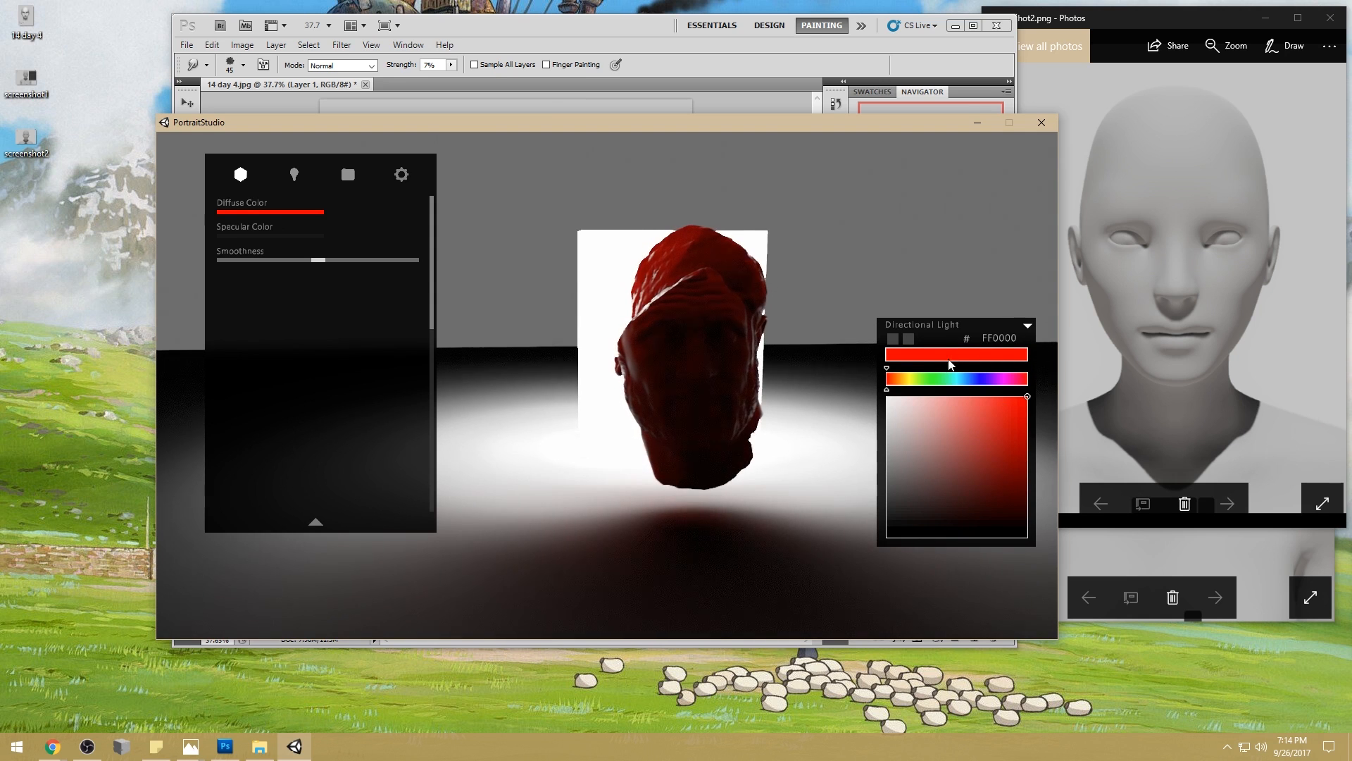
click(1029, 330)
mouse_move(319, 262)
mouse_down()
mouse_move(446, 269)
mouse_move(247, 261)
mouse_move(324, 265)
mouse_move(286, 262)
mouse_up()
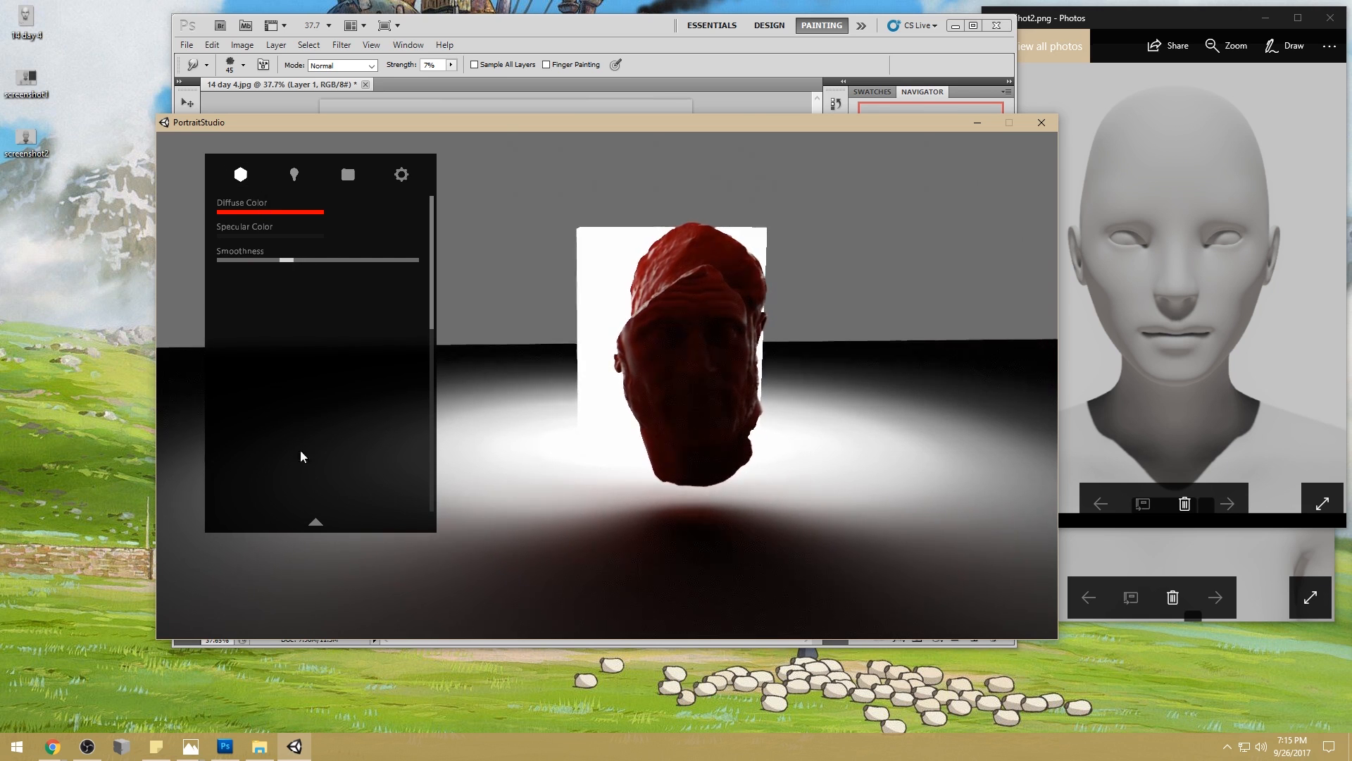
- Load the bald head with the short neck base from the model library and view its face up close
click(316, 521)
click(303, 254)
click(395, 246)
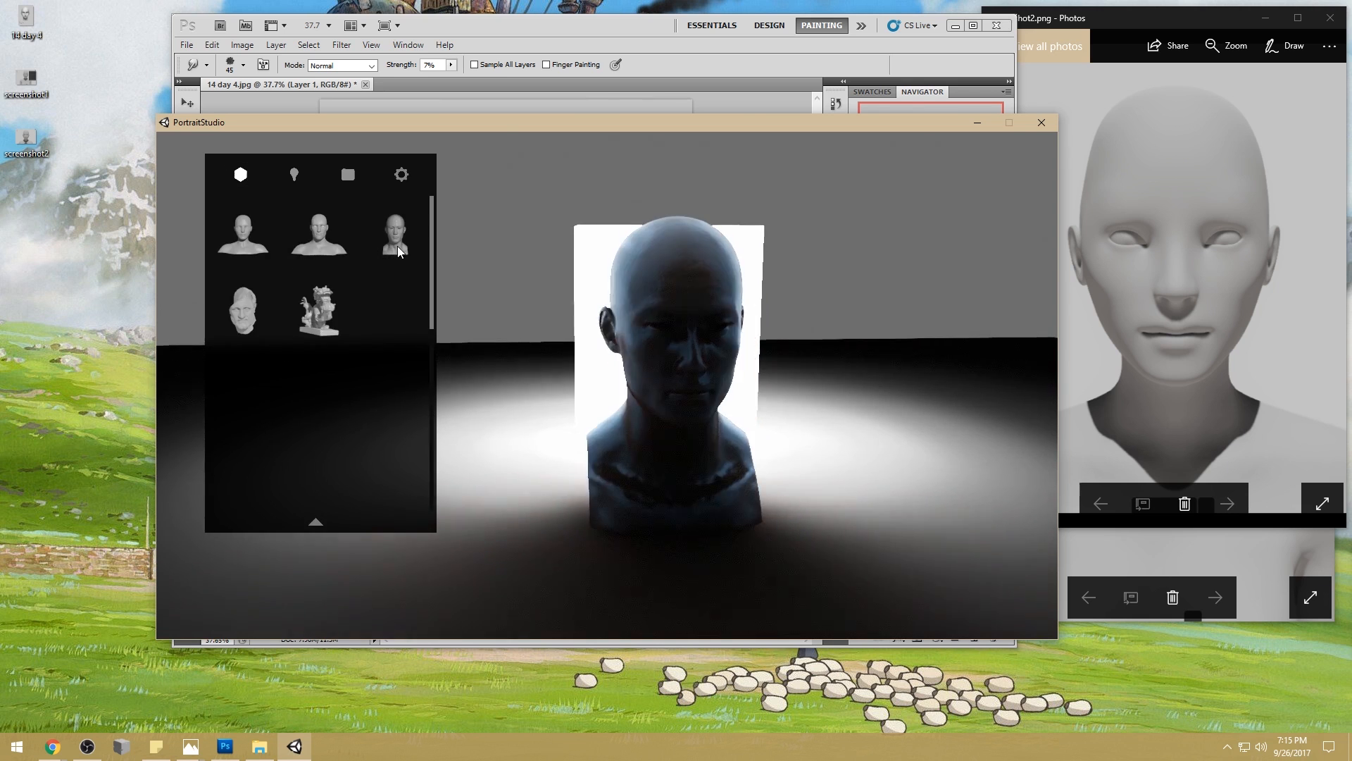
scroll(673, 350, up, 3)
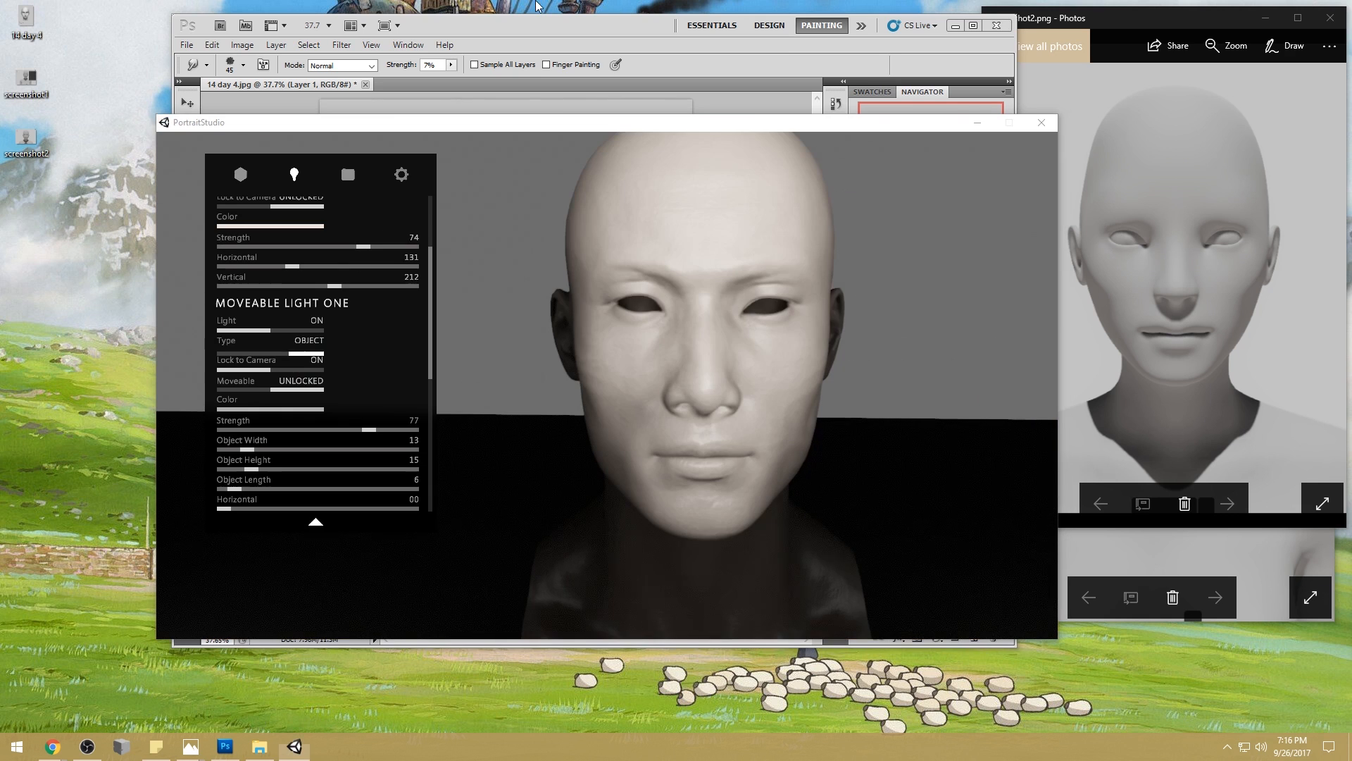
- Switch to a new Google Chrome window and go to istebrak.com
right_click(52, 747)
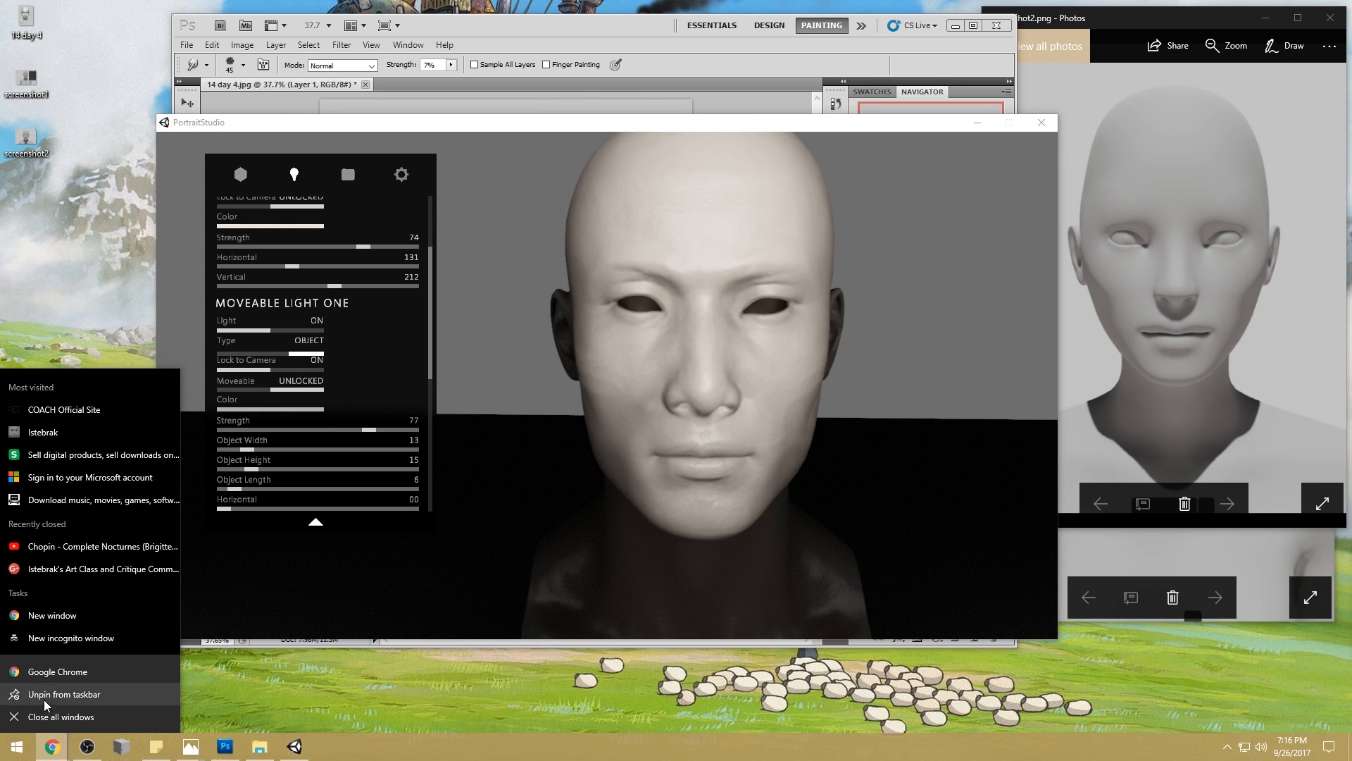
click(53, 618)
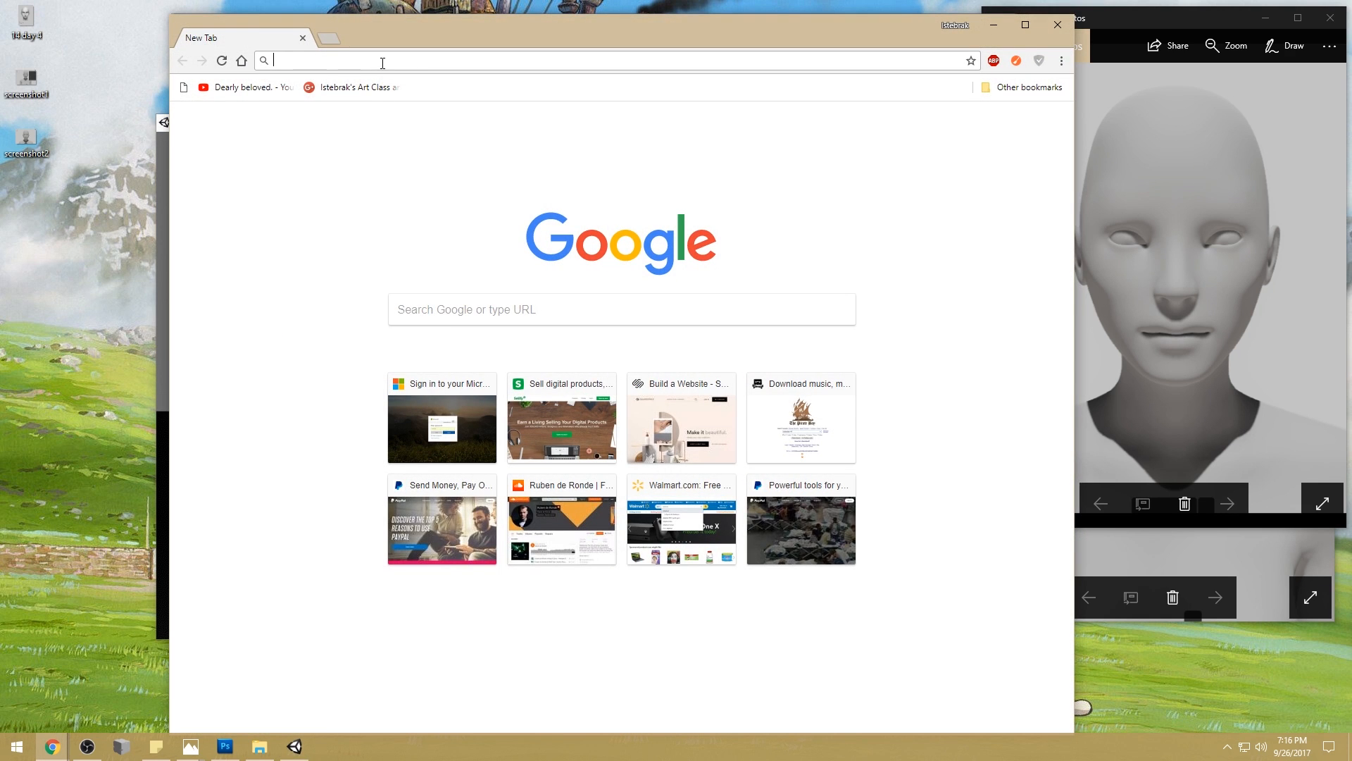
text(ist)
key(Return)
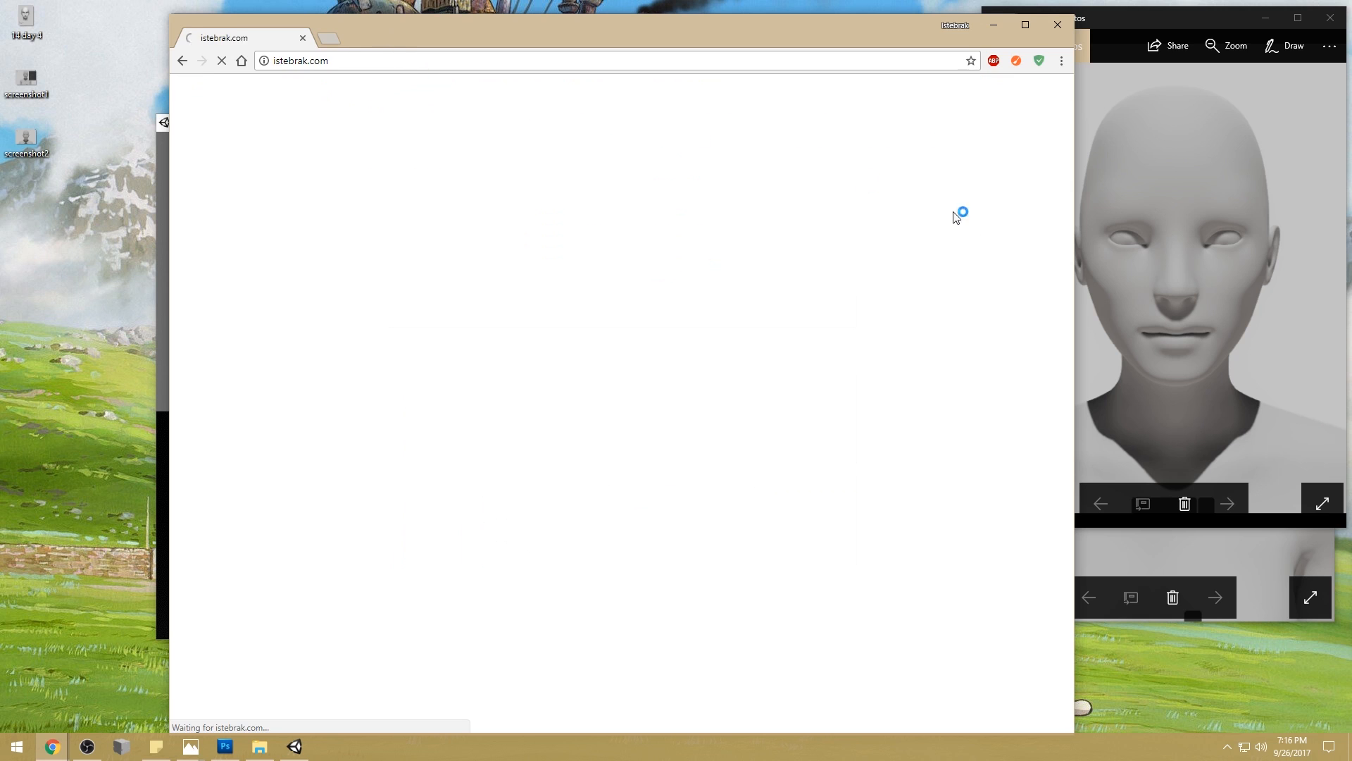
- Open the site's Google+ community link in a new tab, look through the community page, and return to the portfolio page
right_click(924, 252)
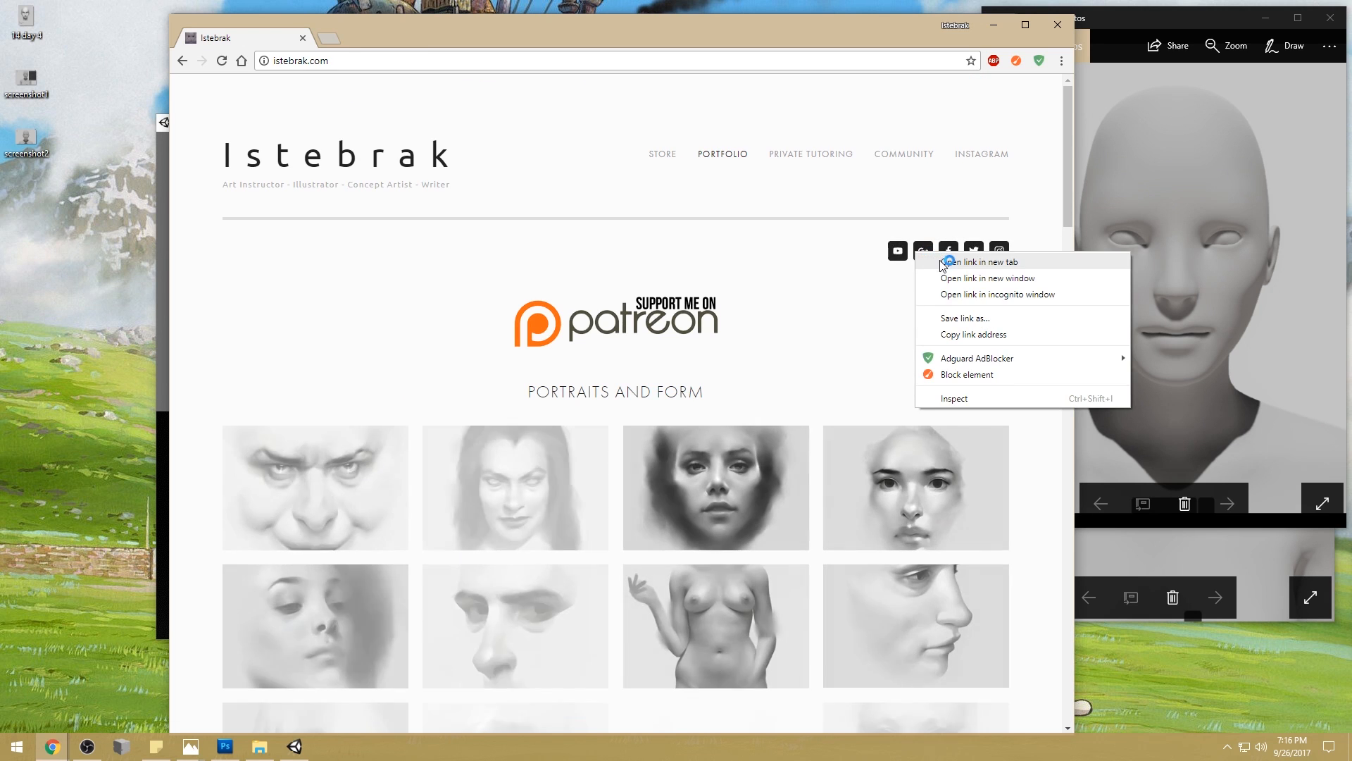
click(965, 262)
click(379, 35)
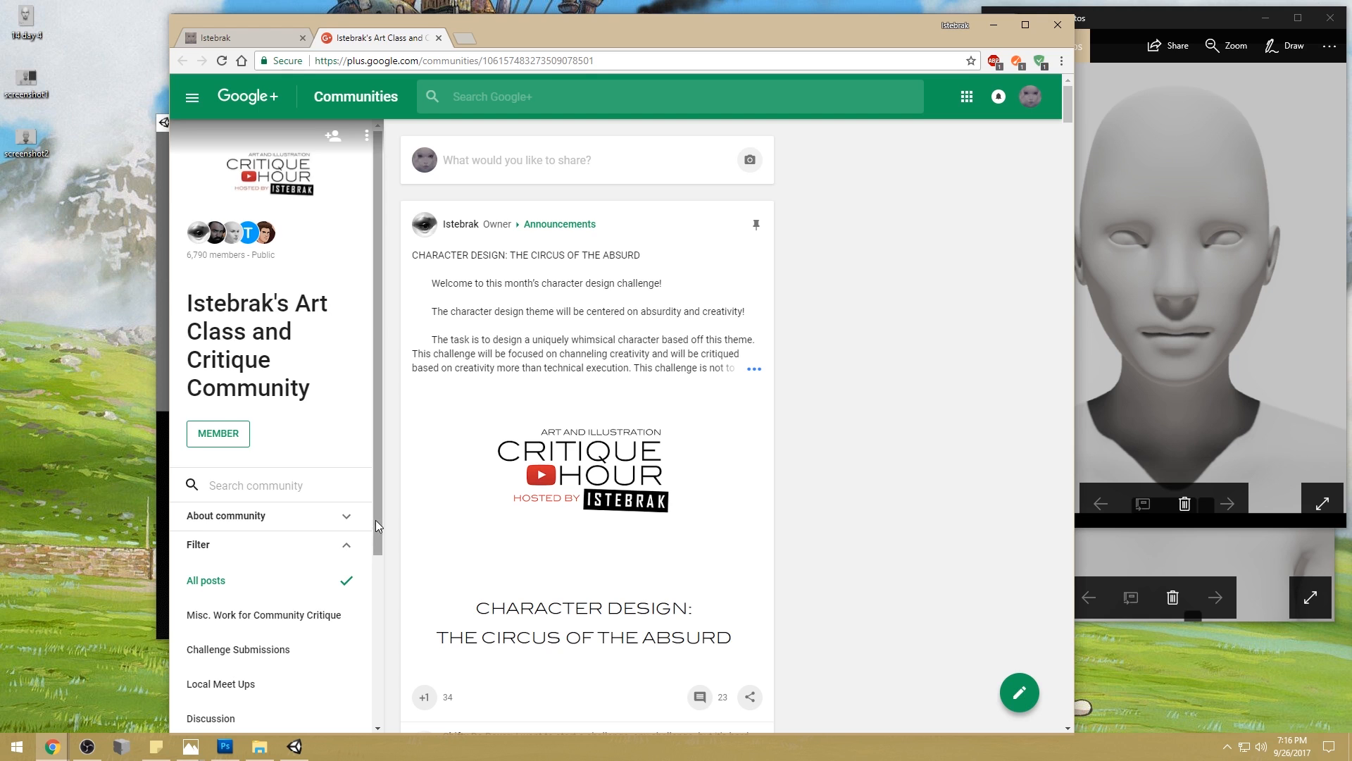
scroll(377, 560, down, 2)
mouse_move(377, 554)
mouse_down()
mouse_move(381, 686)
mouse_move(381, 562)
mouse_up()
click(243, 37)
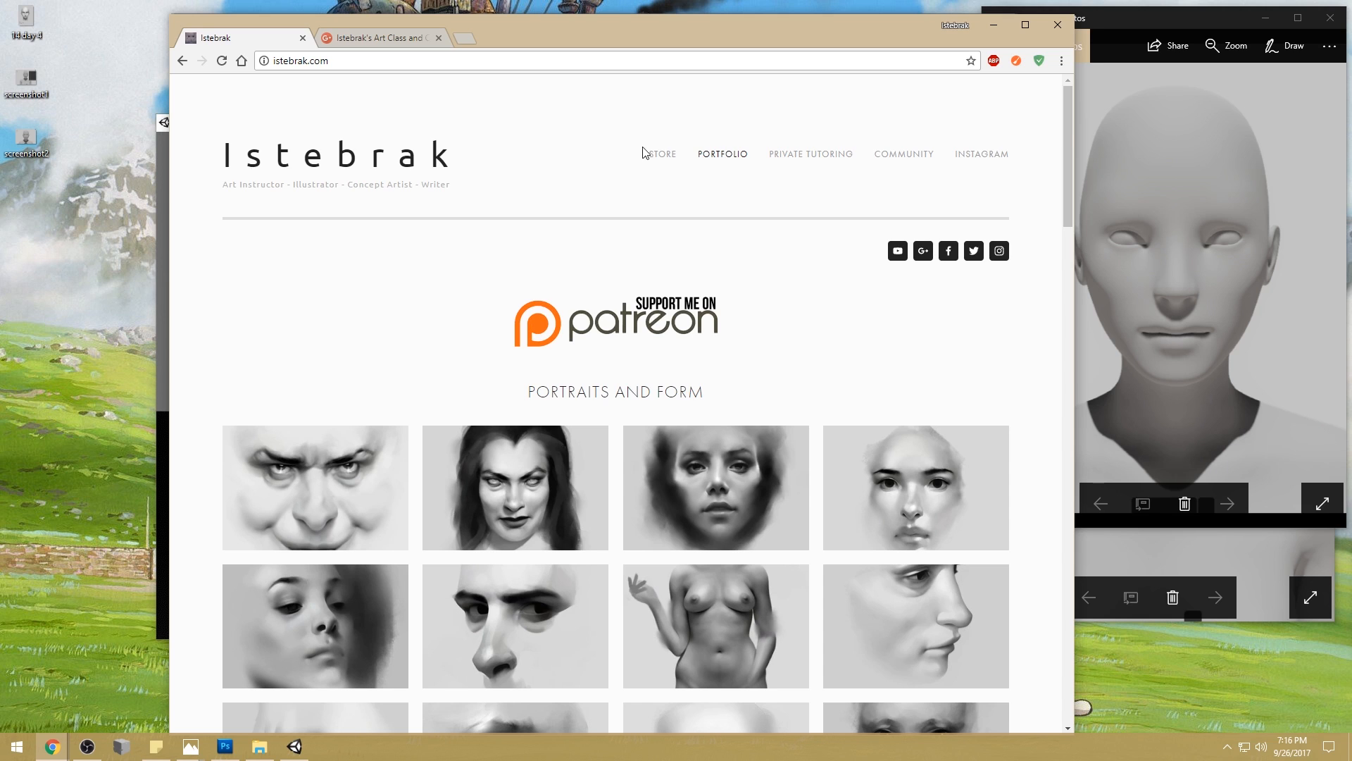
click(337, 7)
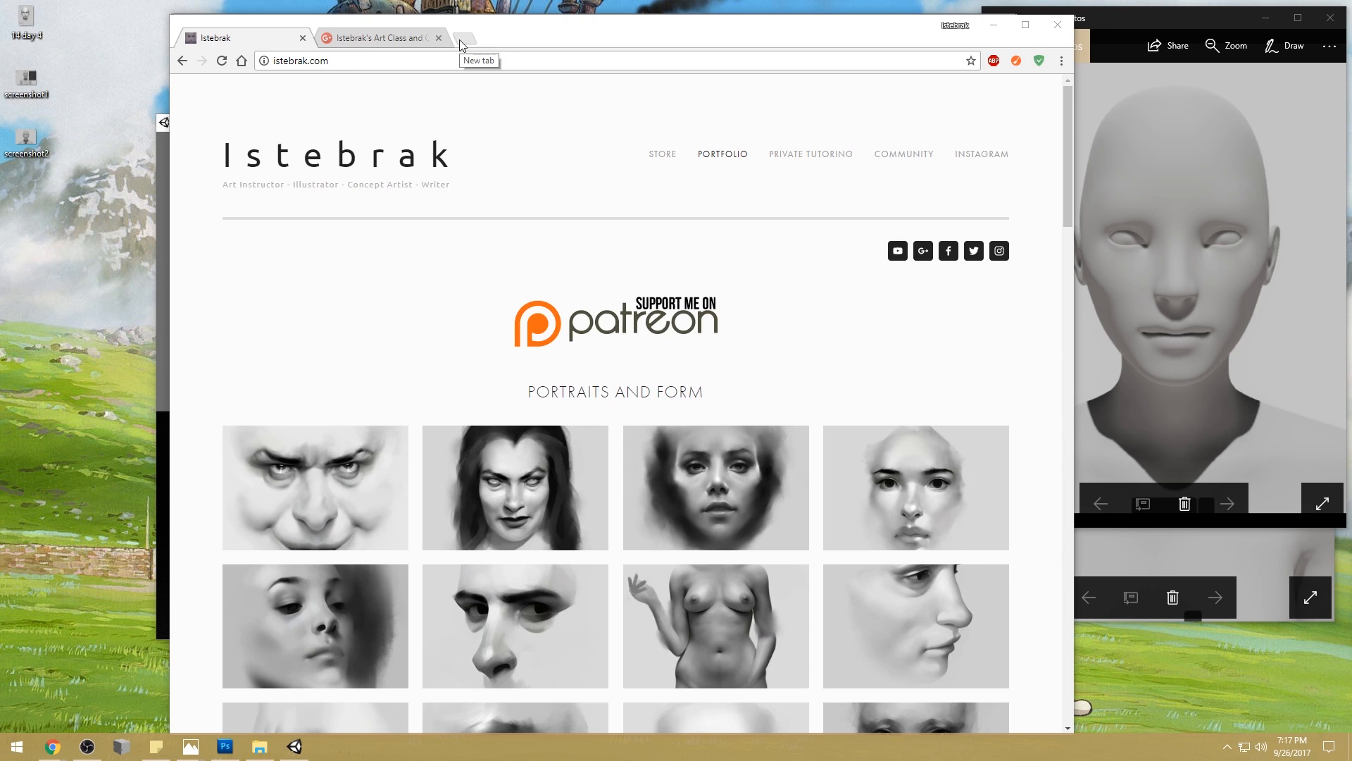
click(502, 33)
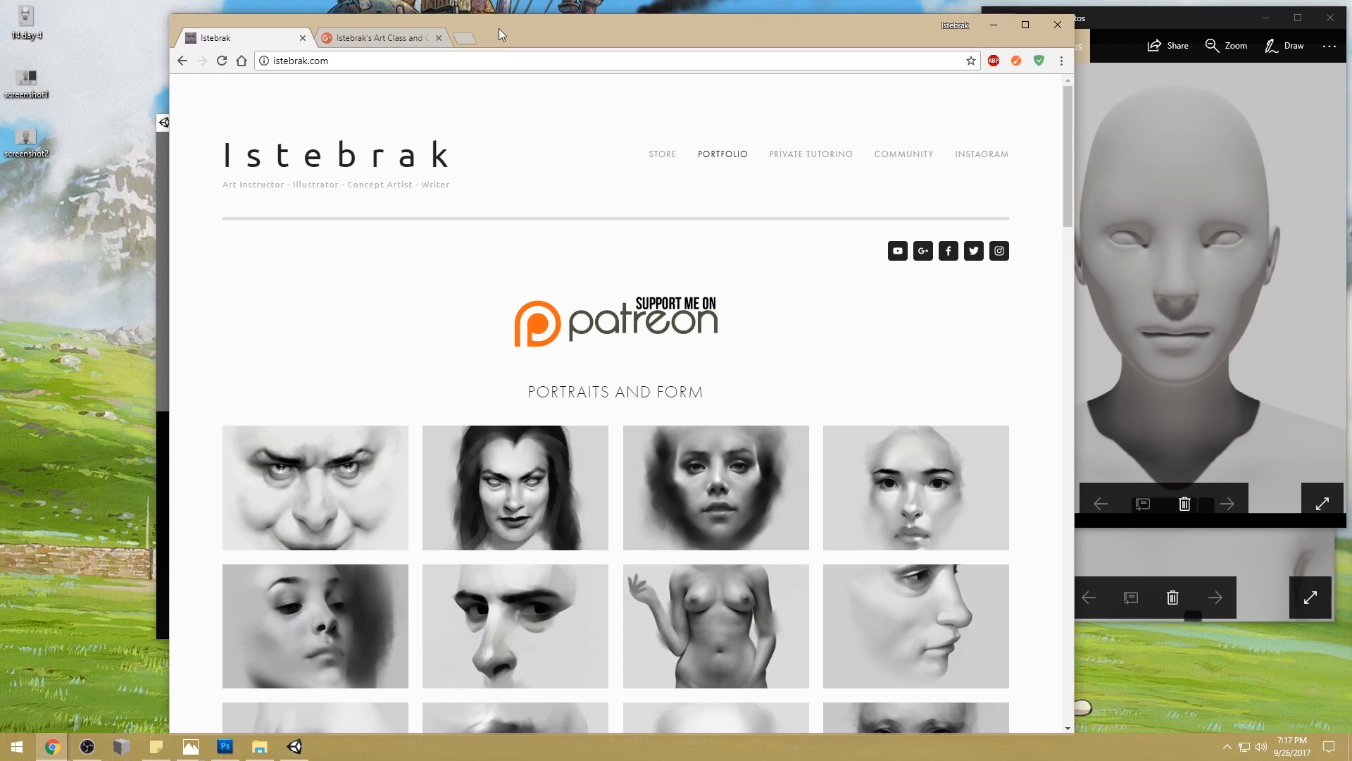